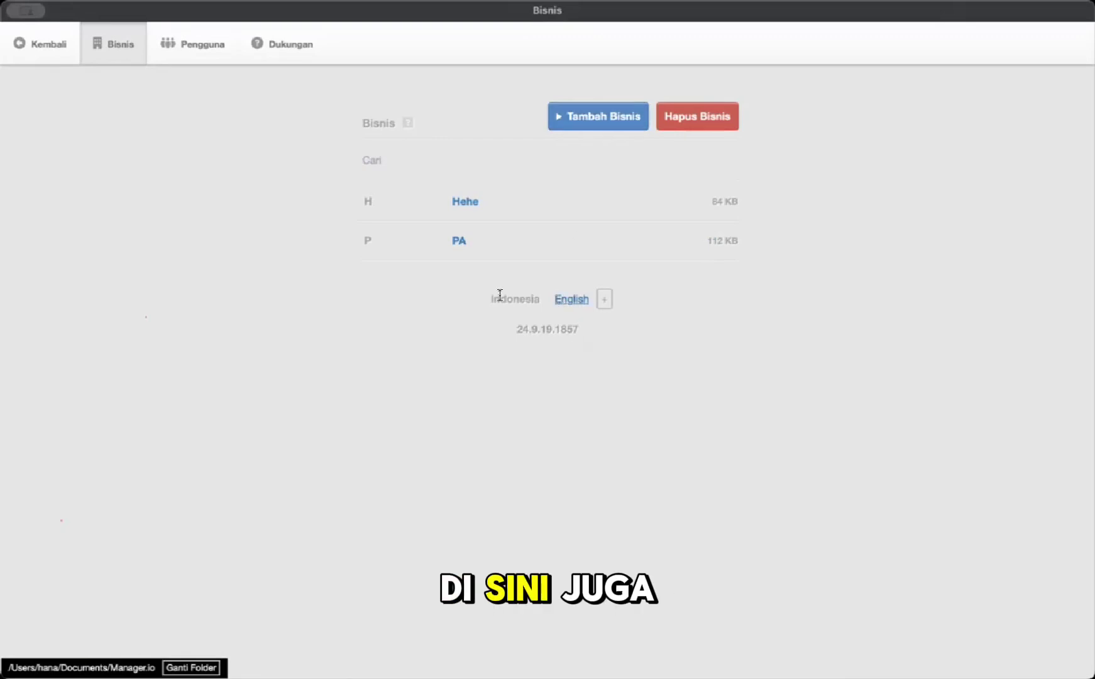
# Step: Switch the interface language to English and return it to Indonesia
pyautogui.click(563, 295)
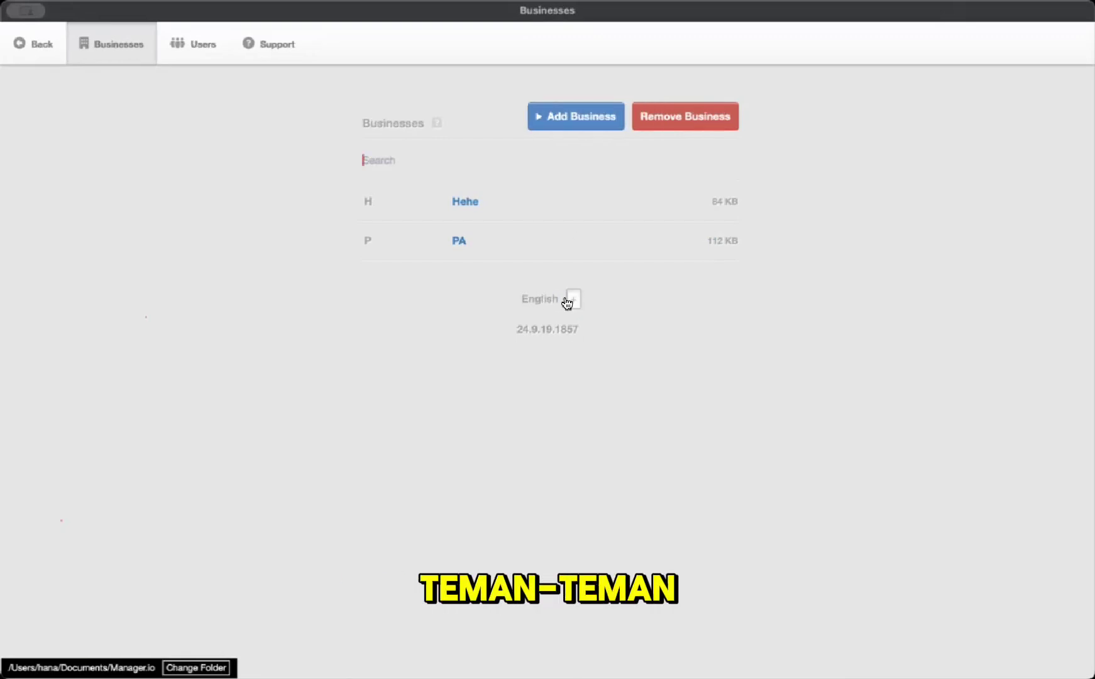
pyautogui.click(567, 301)
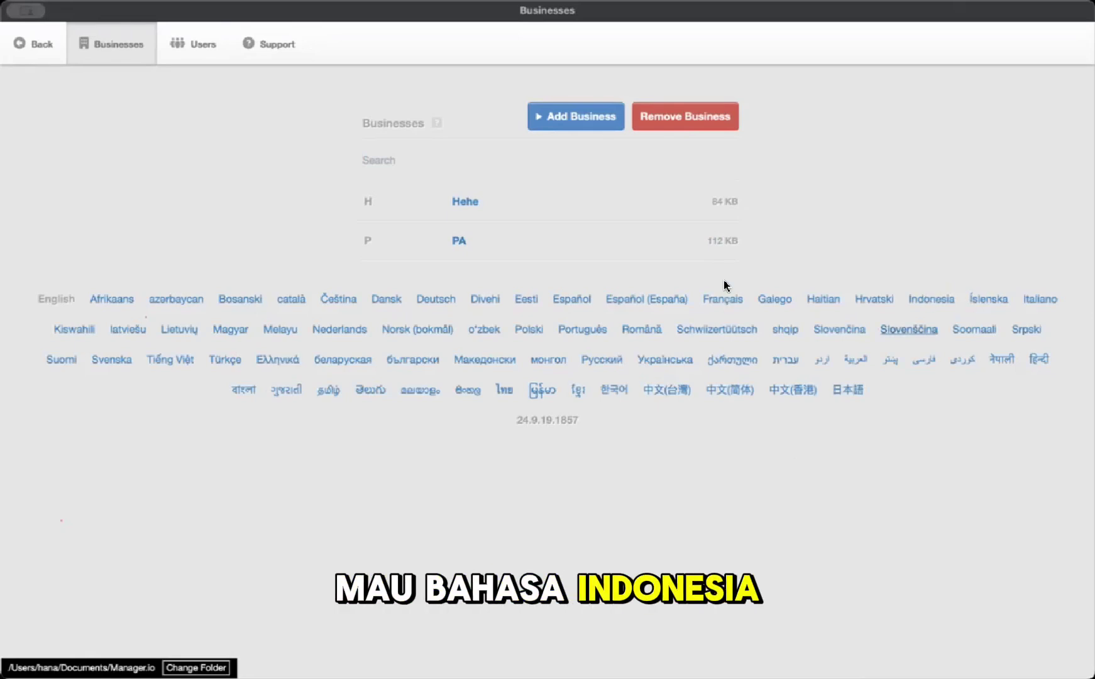
pyautogui.click(930, 299)
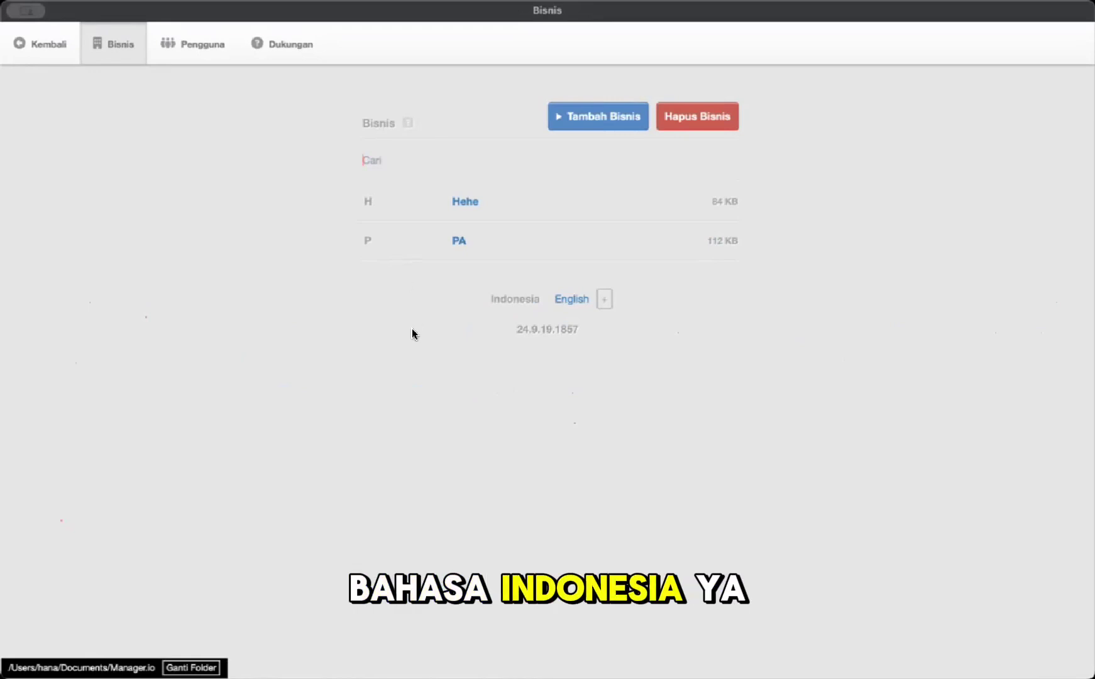
# Step: Start creating a new business without a template
pyautogui.click(616, 131)
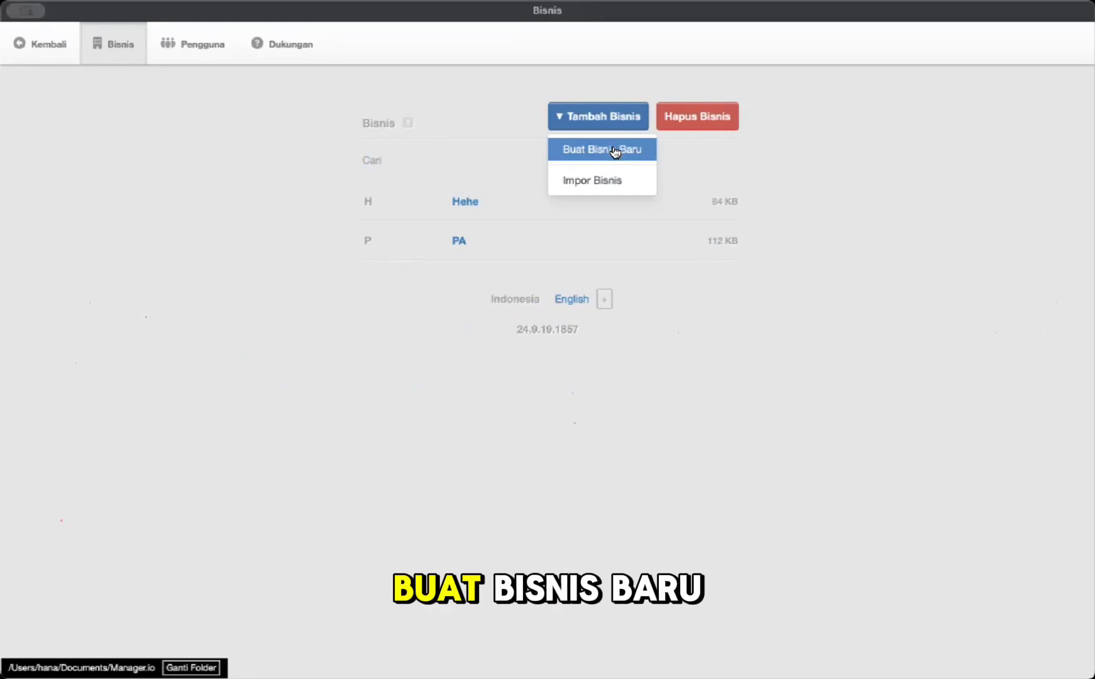
pyautogui.click(615, 149)
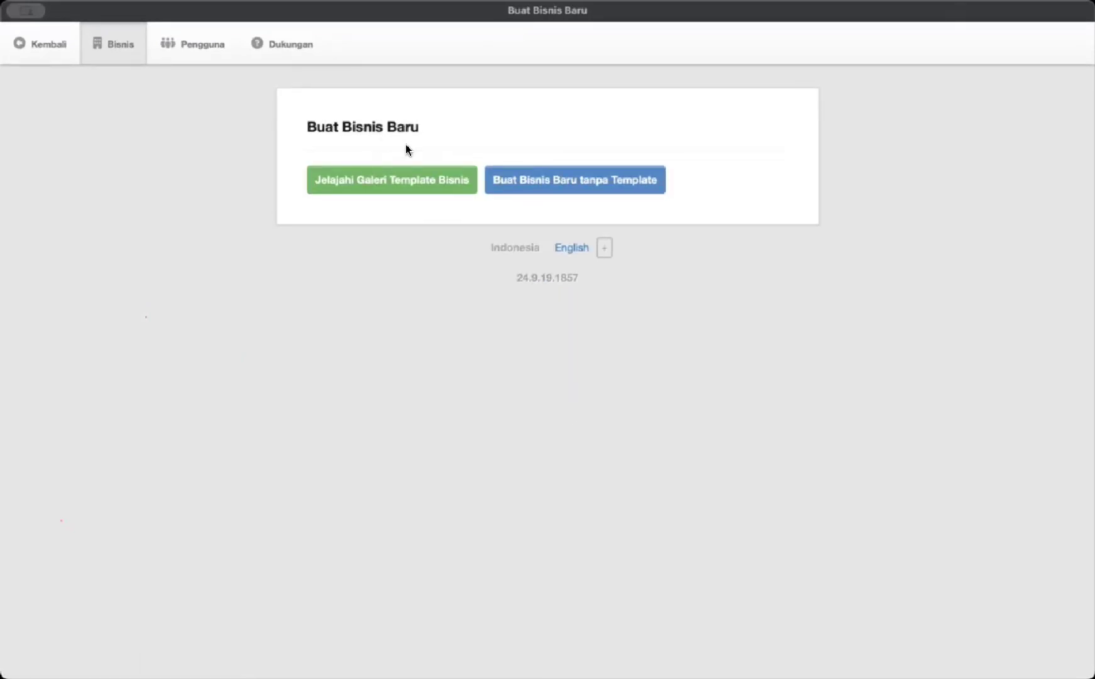
pyautogui.click(528, 189)
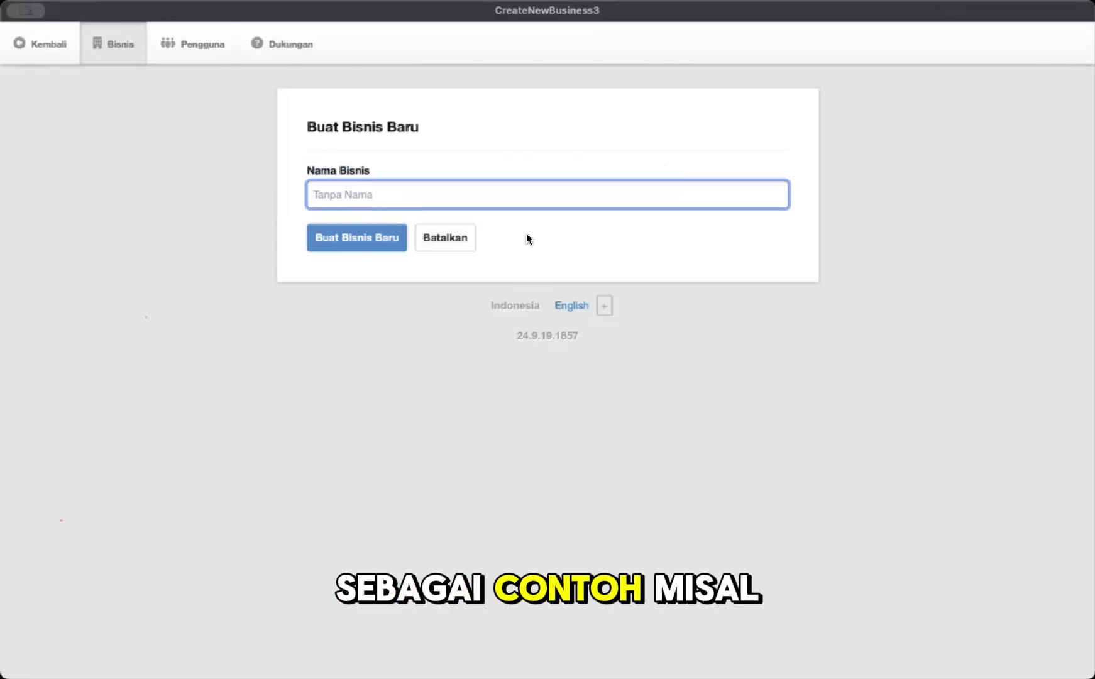
pyautogui.write('Pengantar')
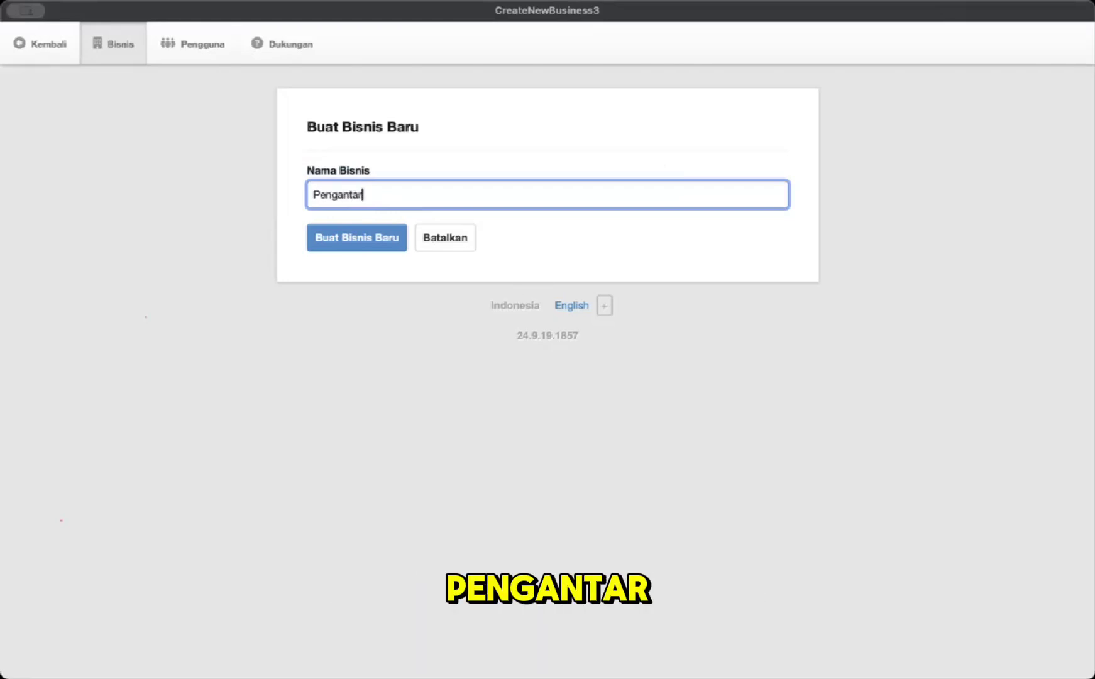
pyautogui.press('BackSpace')
pyautogui.press('BackSpace')
pyautogui.press('BackSpace')
pyautogui.press('BackSpace')
pyautogui.press('BackSpace')
pyautogui.press('BackSpace')
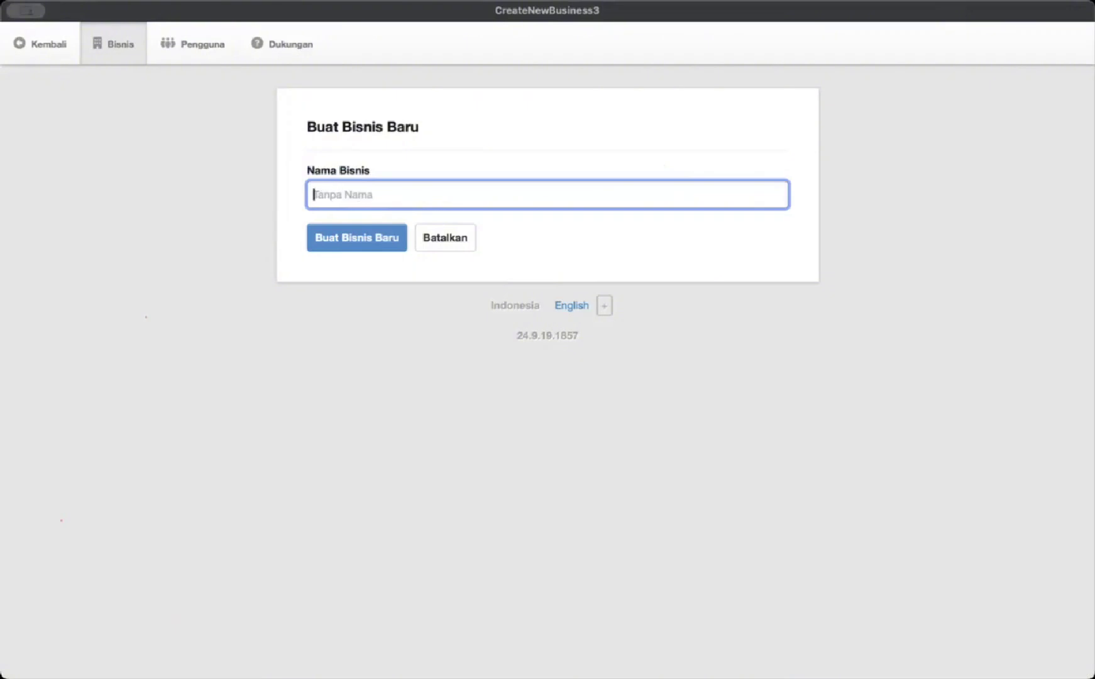
# Step: Name the new business PT. ABC and create it
pyautogui.write('PT. ABC')
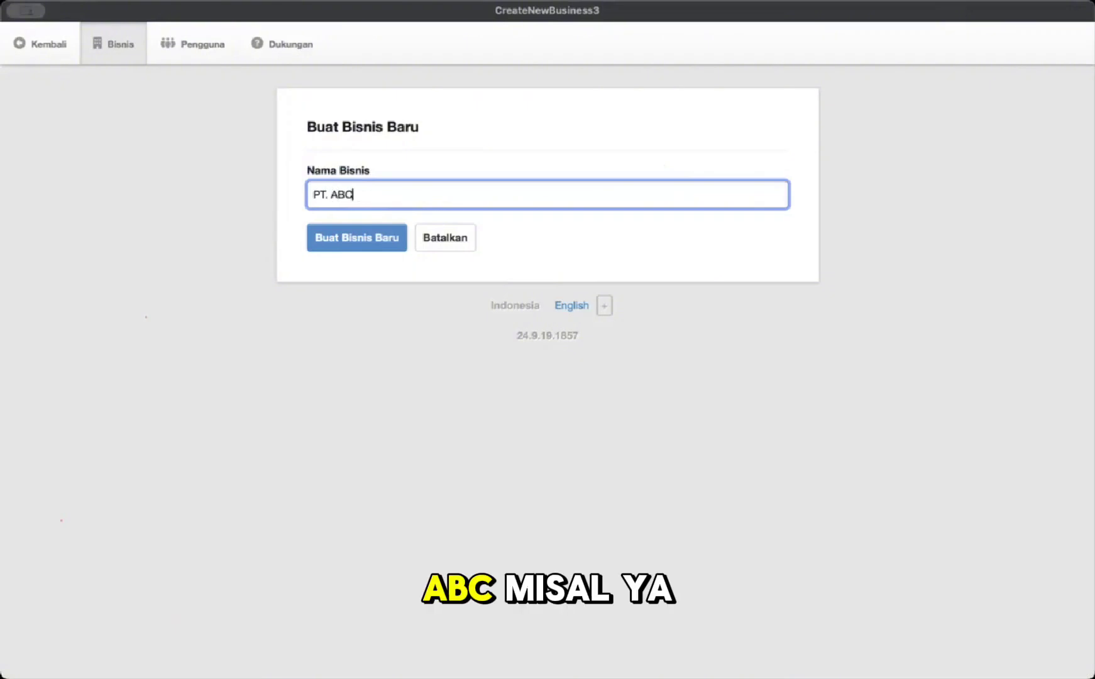
pyautogui.click(382, 244)
# Step: Review the summary page of PT. ABC, including the Aset, Kewajiban and Ekuitas groups of the balance sheet
pyautogui.scroll(-5, 581, 308)
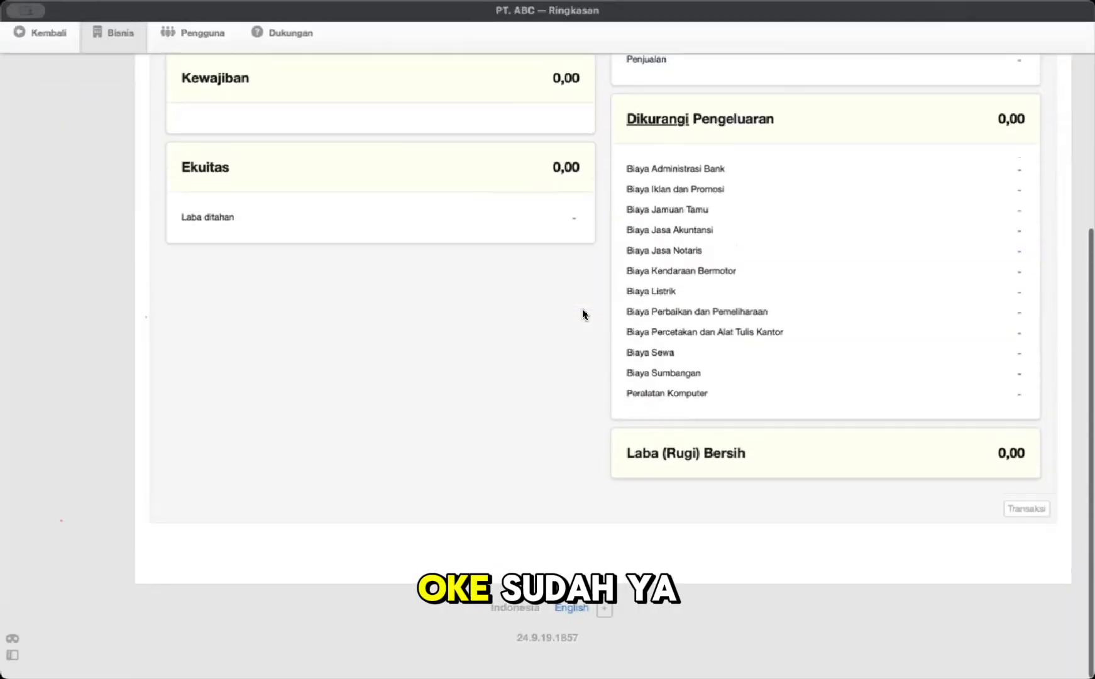
pyautogui.scroll(5, 582, 309)
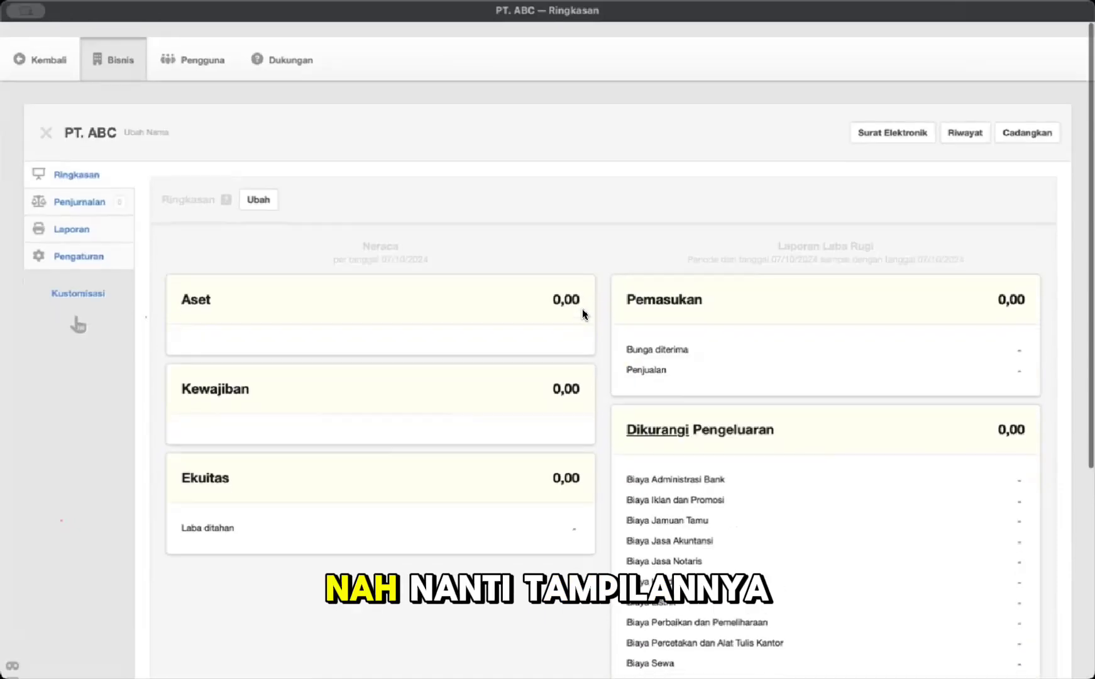
pyautogui.scroll(-5, 582, 309)
pyautogui.scroll(5, 581, 308)
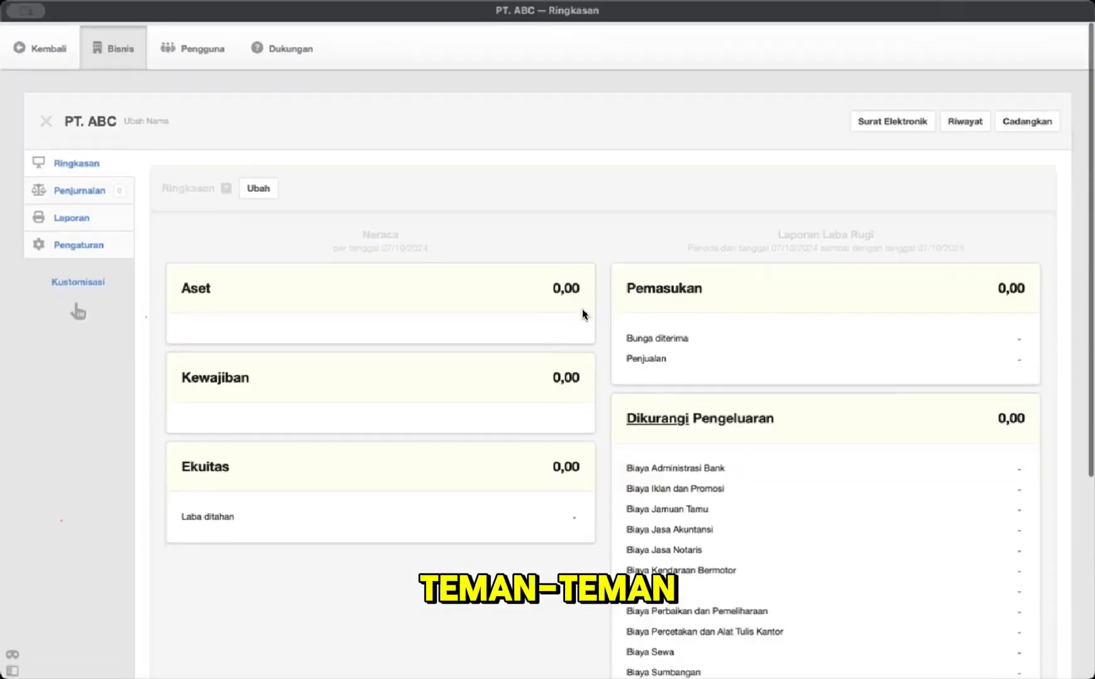
pyautogui.scroll(-5, 396, 296)
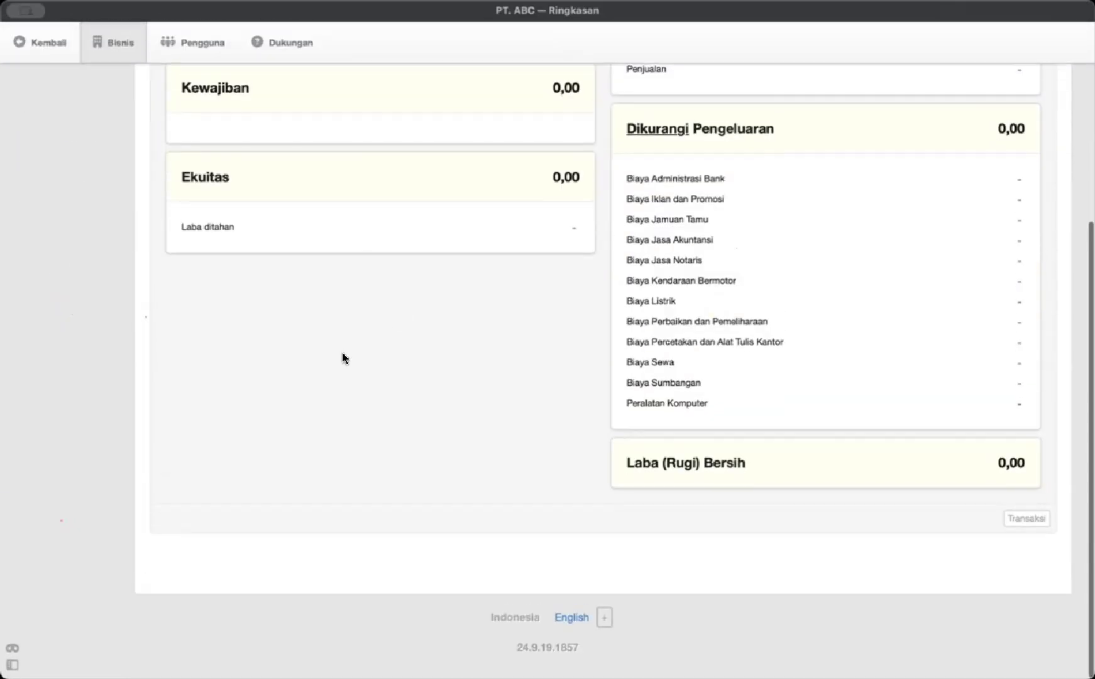
pyautogui.scroll(5, 342, 358)
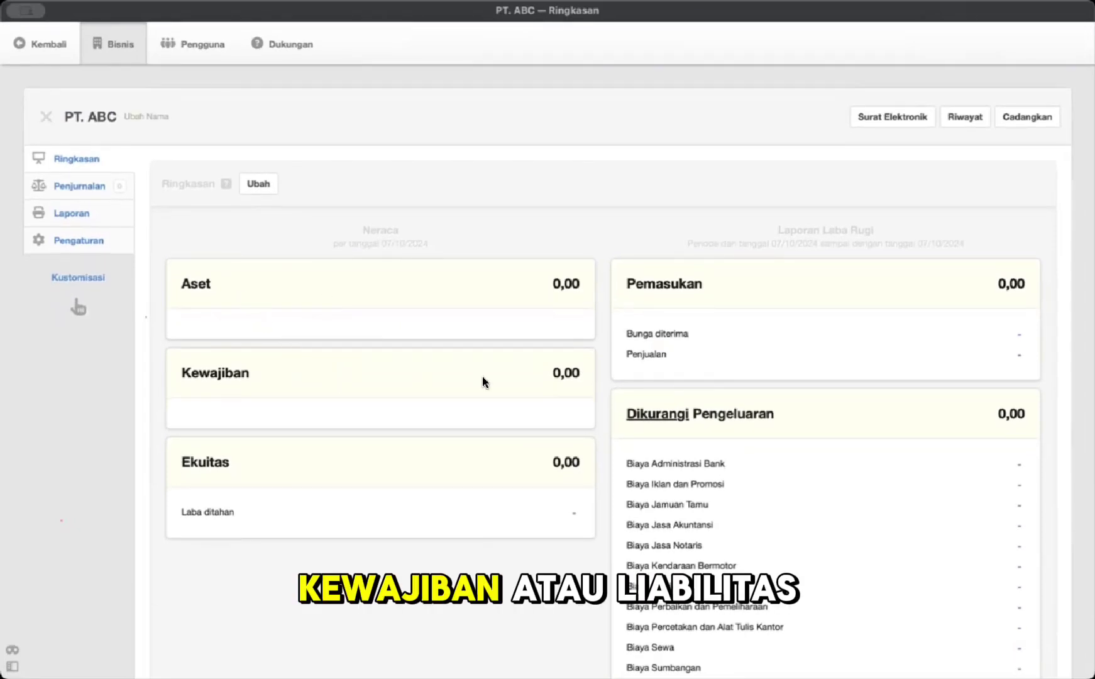
pyautogui.scroll(-5, 545, 501)
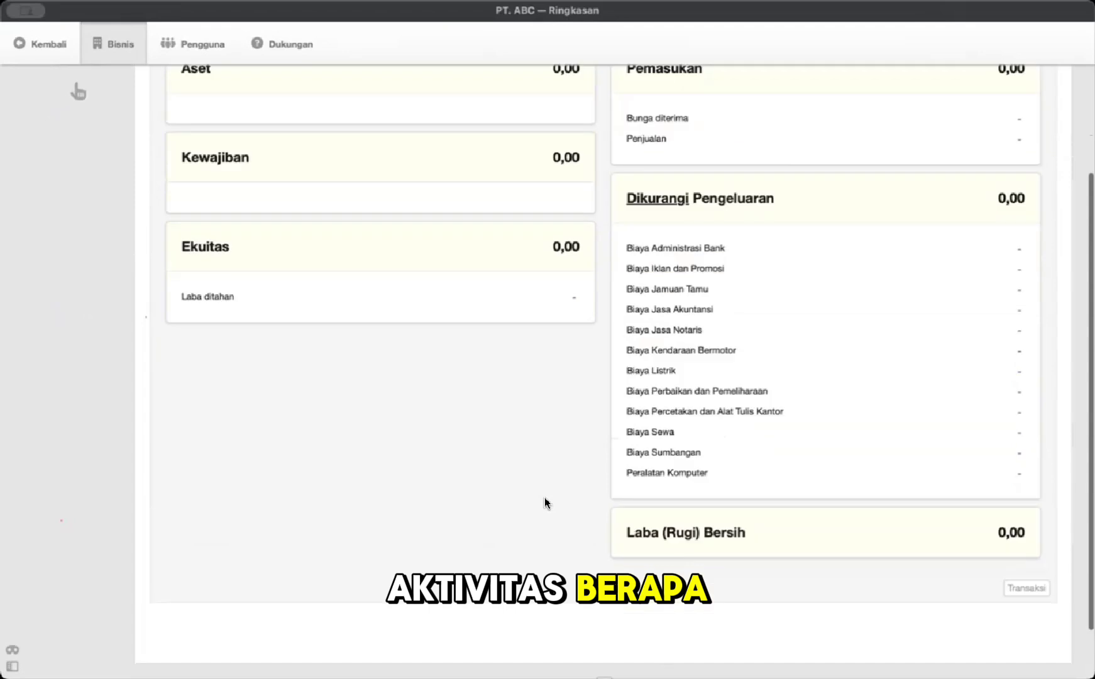
pyautogui.scroll(5, 636, 373)
pyautogui.scroll(-5, 637, 371)
pyautogui.scroll(5, 637, 371)
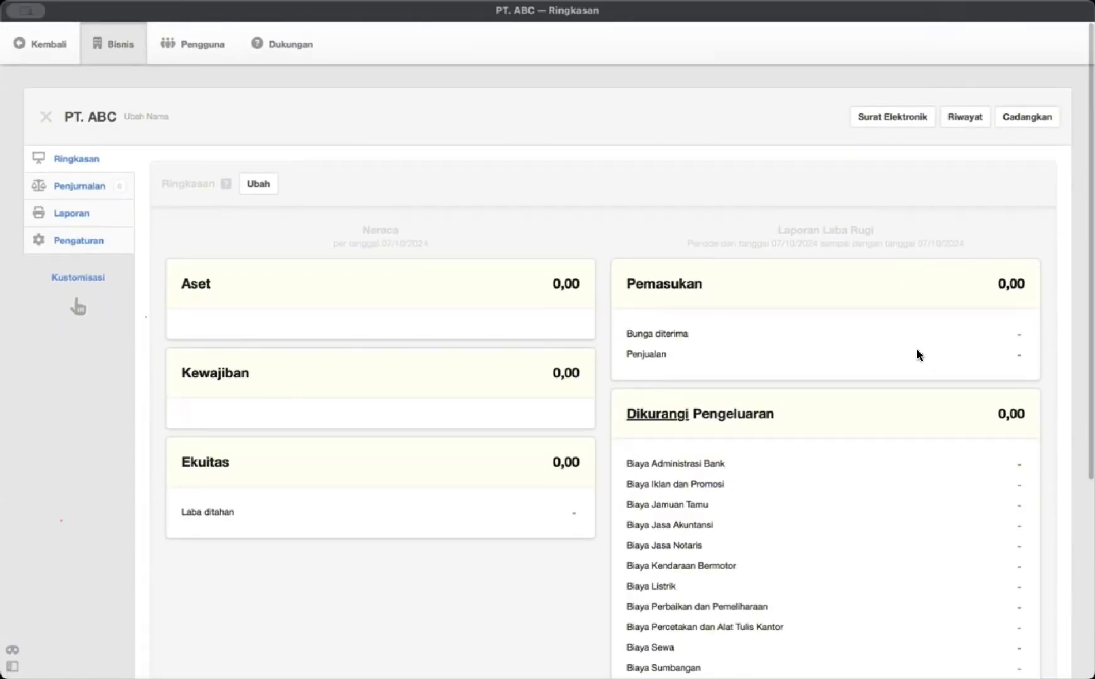
pyautogui.scroll(-5, 916, 355)
pyautogui.scroll(5, 917, 355)
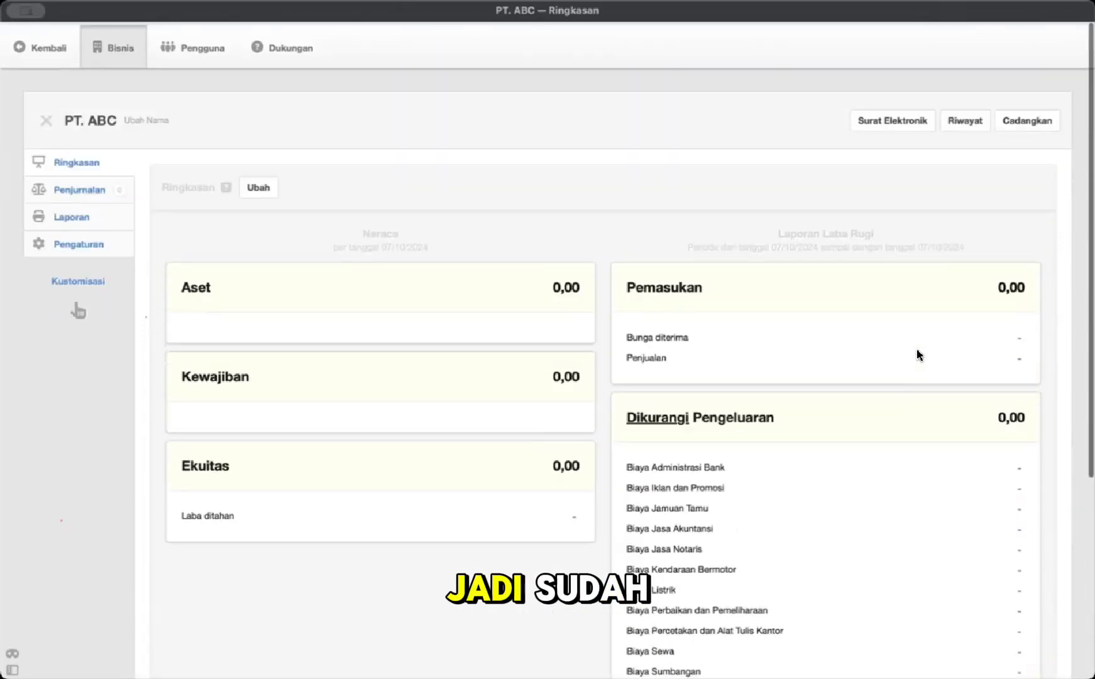
pyautogui.scroll(-5, 557, 517)
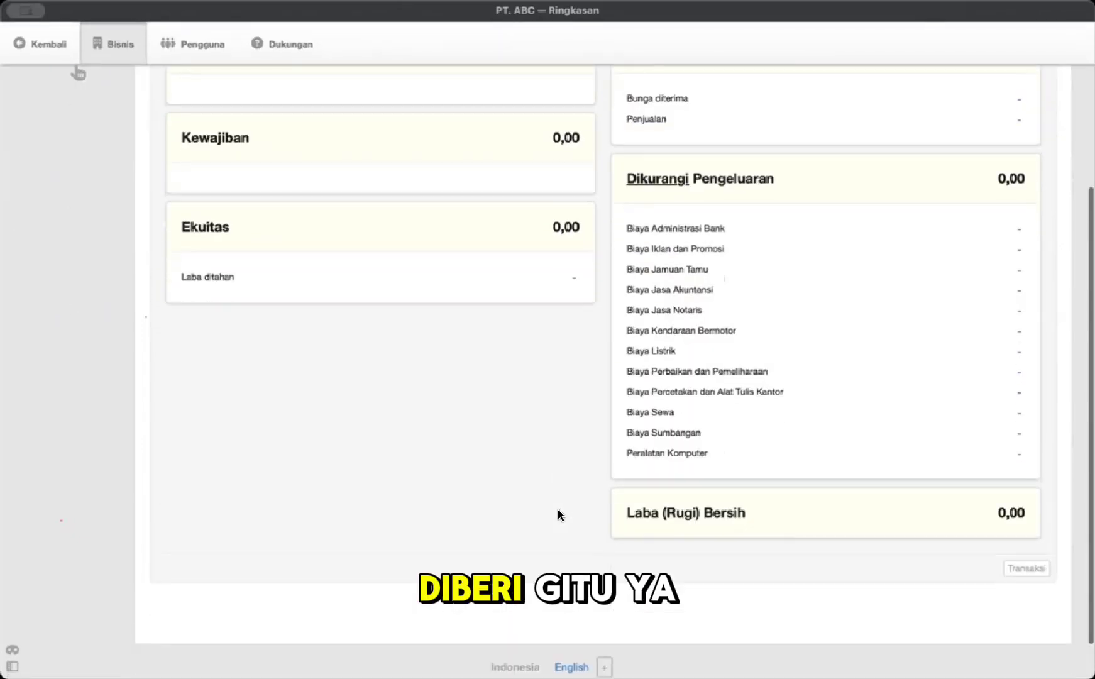
pyautogui.scroll(2, 558, 515)
pyautogui.scroll(-1, 558, 516)
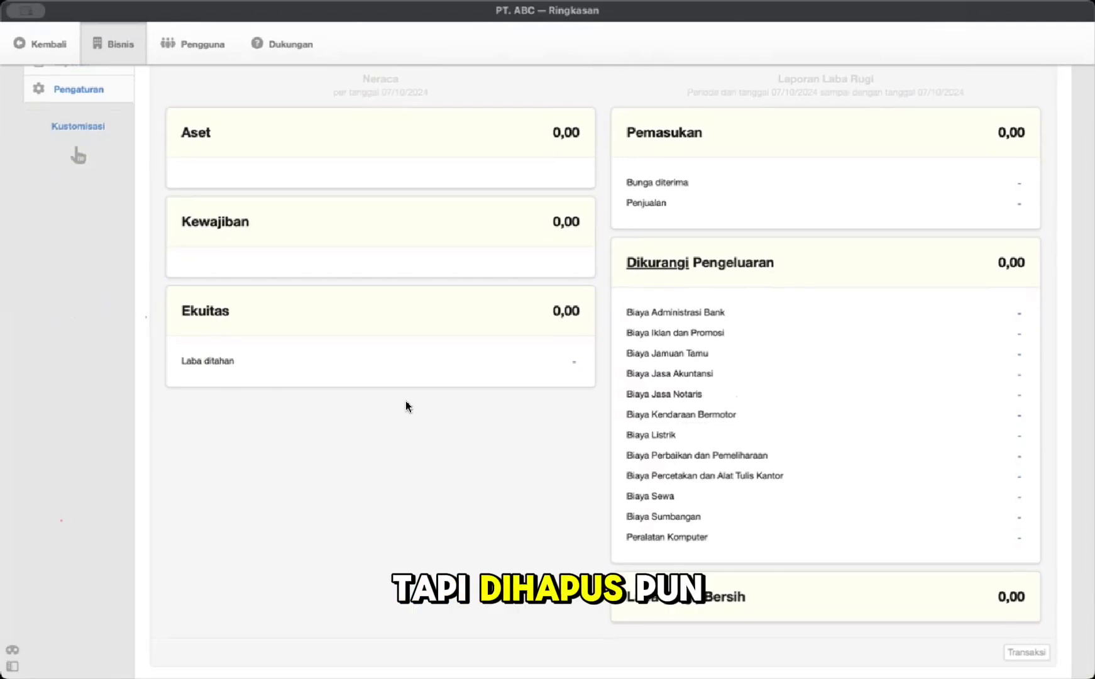
pyautogui.scroll(3, 409, 406)
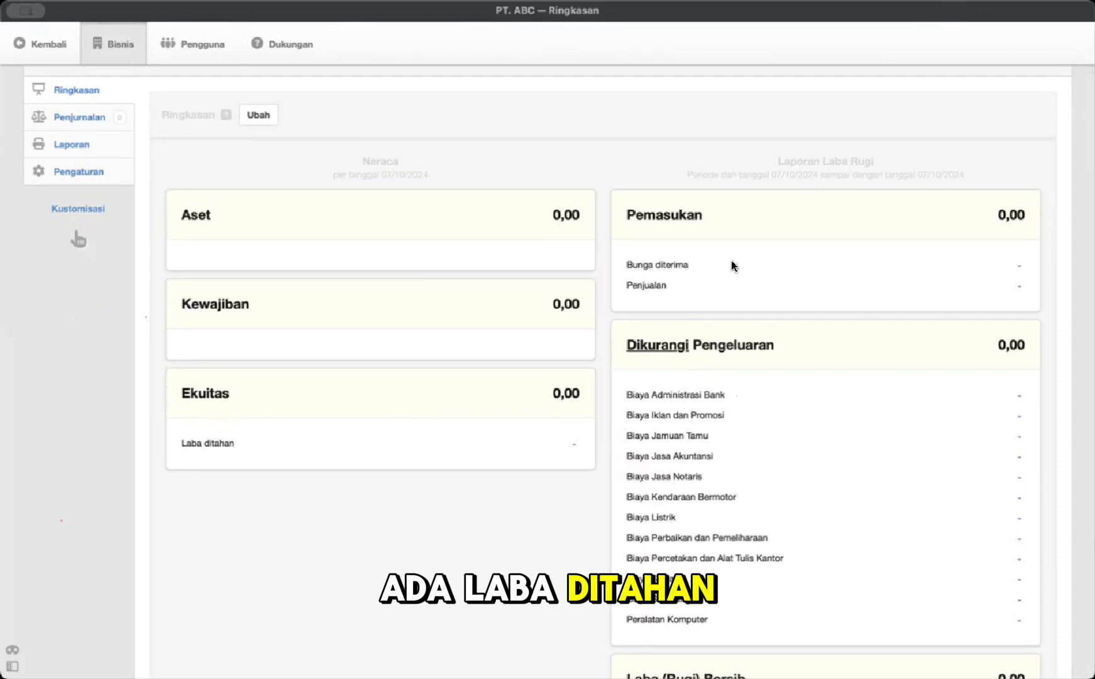
# Step: Examine the Pemasukan and Pengeluaran accounts listed in the Laporan Laba Rugi section of the summary
pyautogui.scroll(-1, 732, 261)
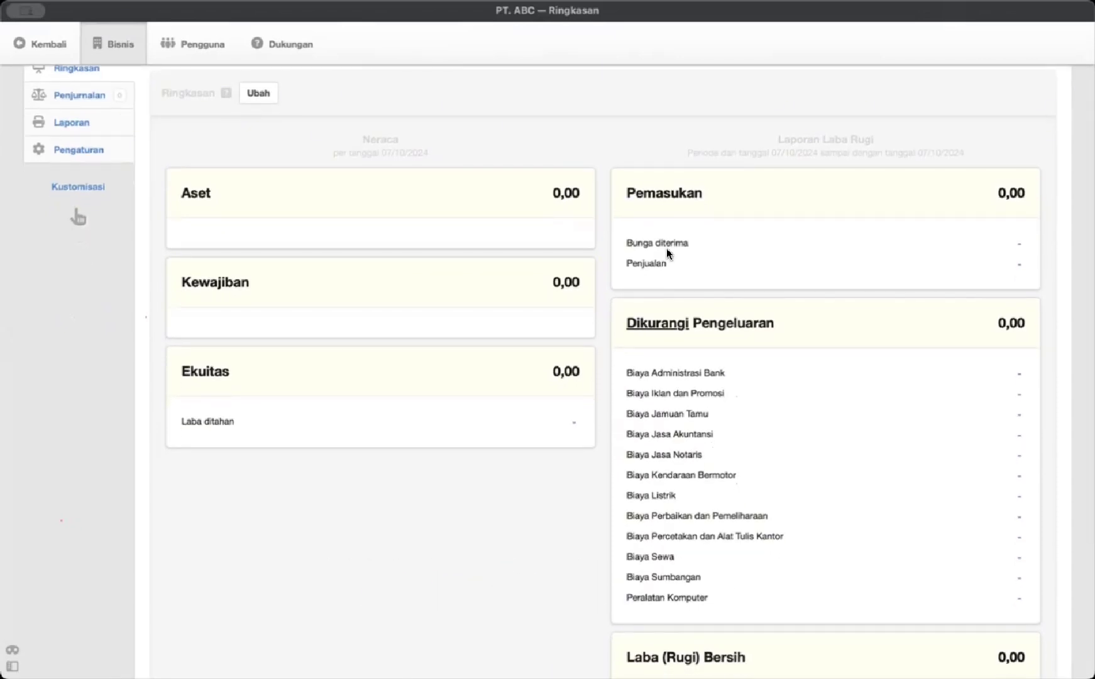
pyautogui.scroll(-1, 663, 281)
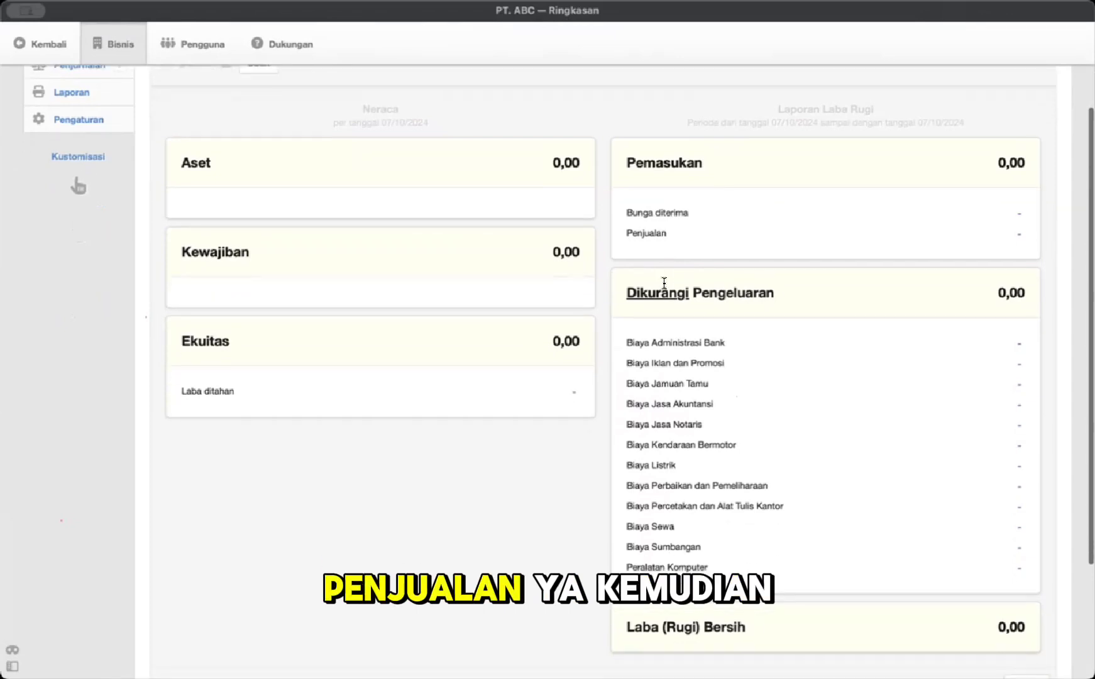
pyautogui.scroll(-1, 664, 286)
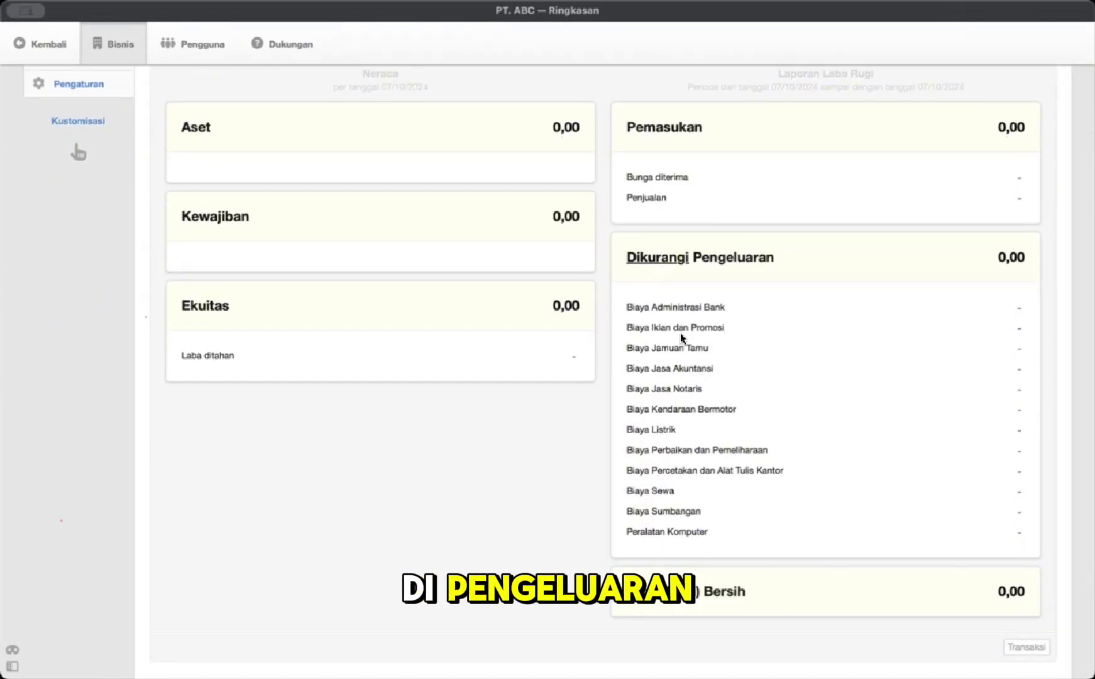
pyautogui.scroll(5, 628, 214)
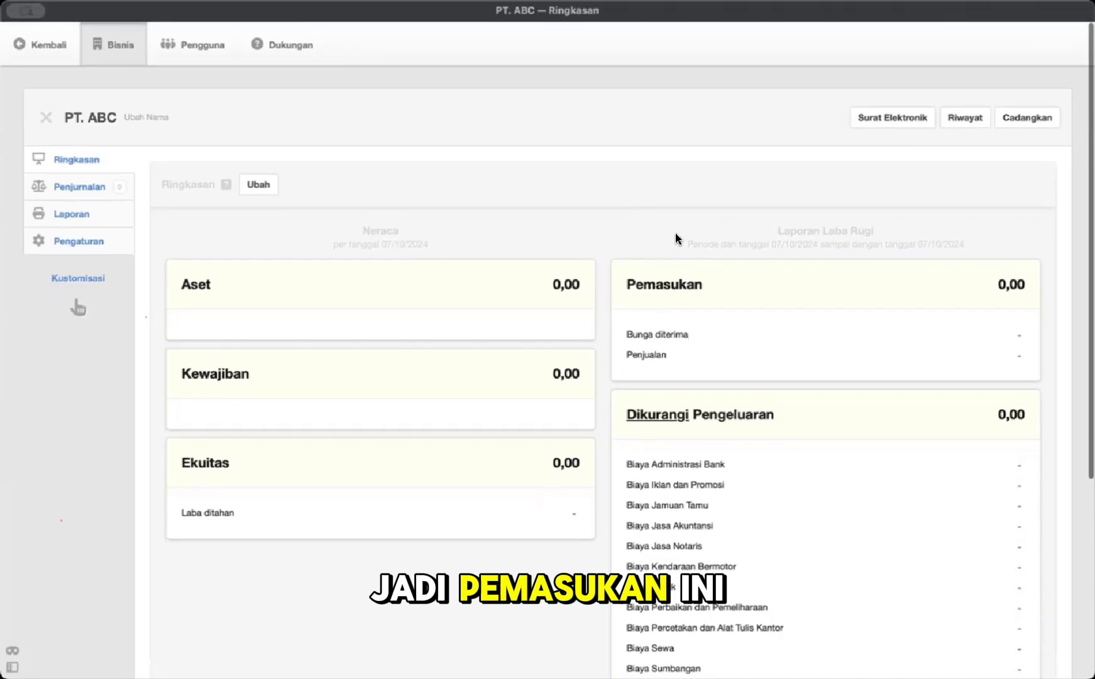
pyautogui.doubleClick(649, 276)
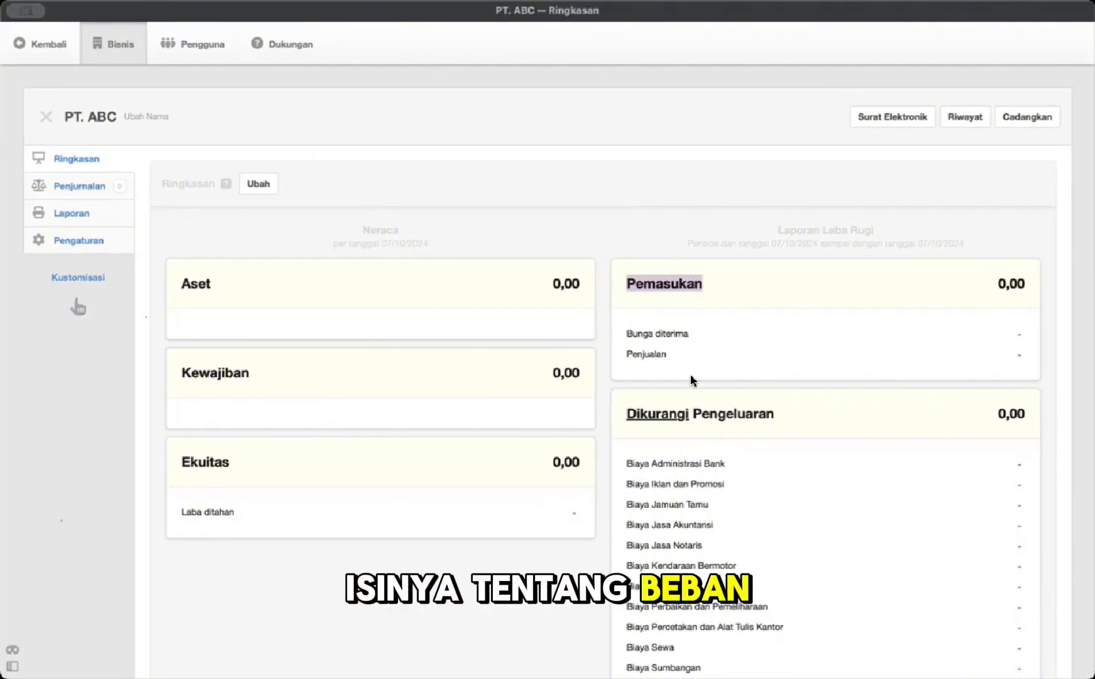
pyautogui.scroll(-3, 691, 378)
pyautogui.scroll(1, 691, 379)
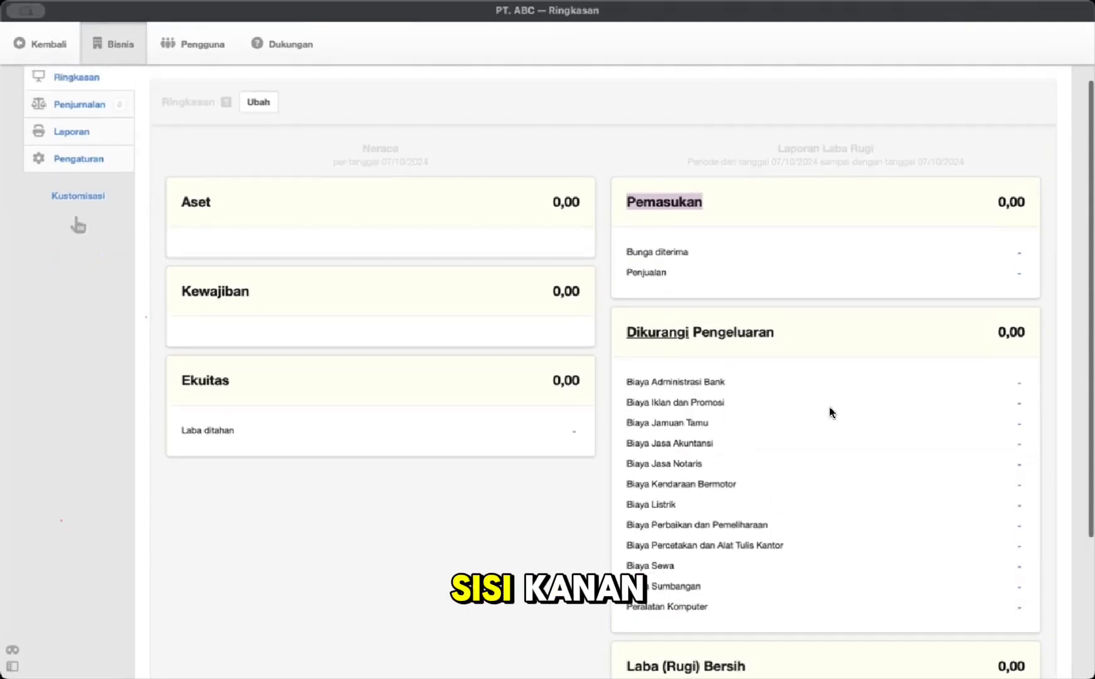
pyautogui.scroll(-3, 842, 461)
pyautogui.scroll(3, 854, 452)
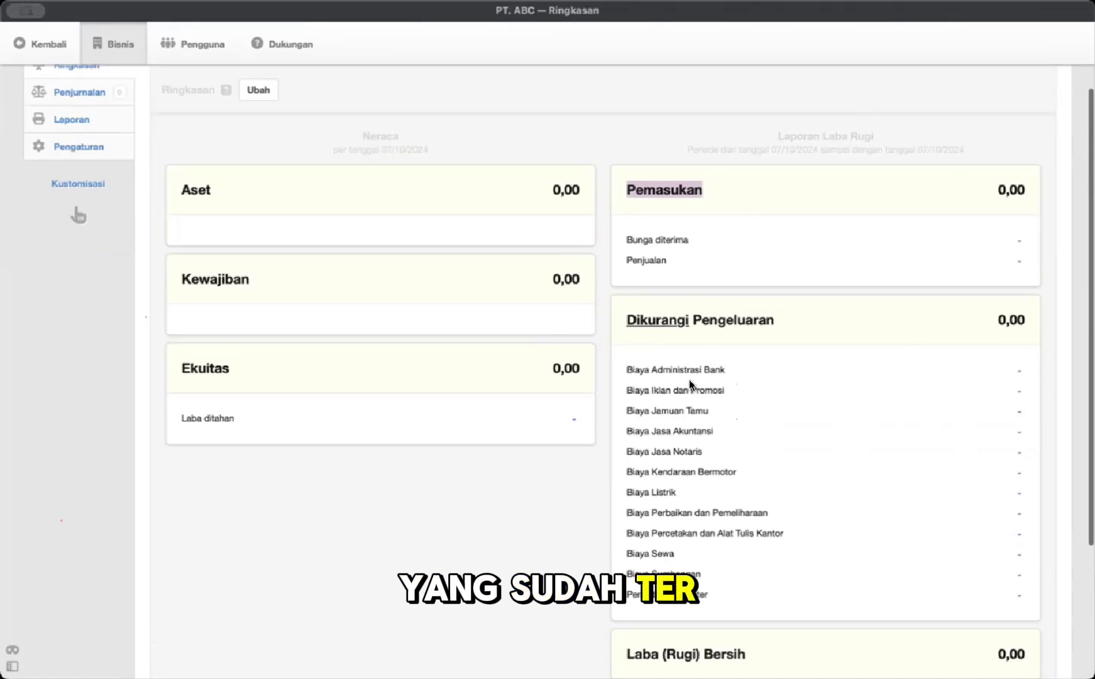
pyautogui.scroll(-2, 691, 384)
pyautogui.scroll(2, 692, 384)
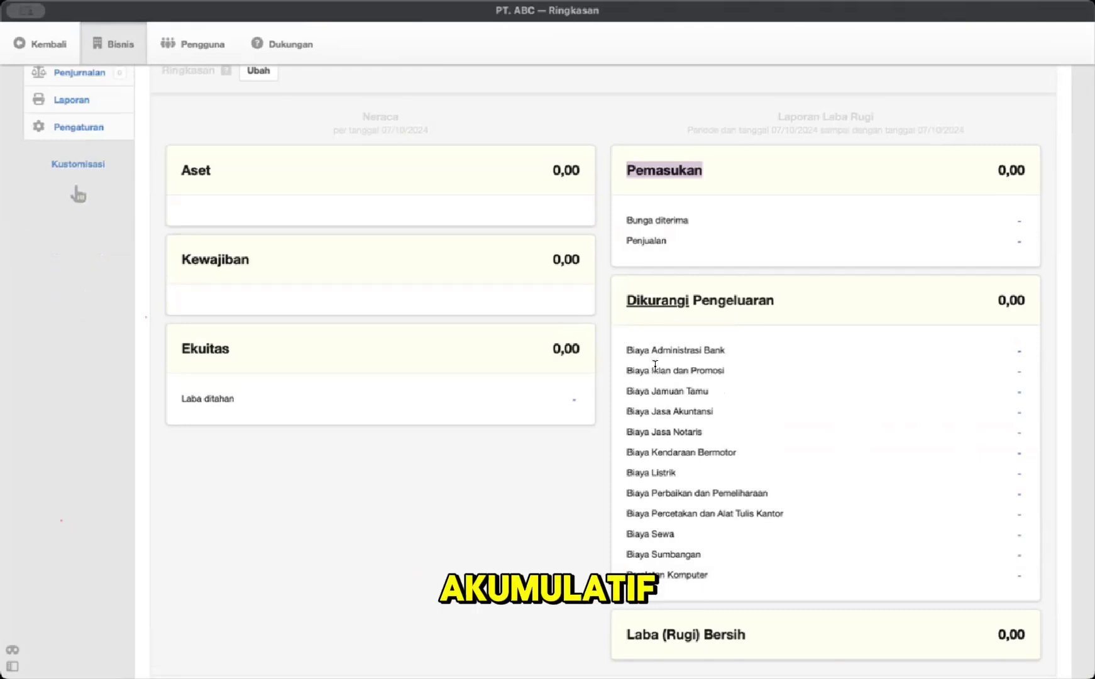
pyautogui.scroll(2, 377, 126)
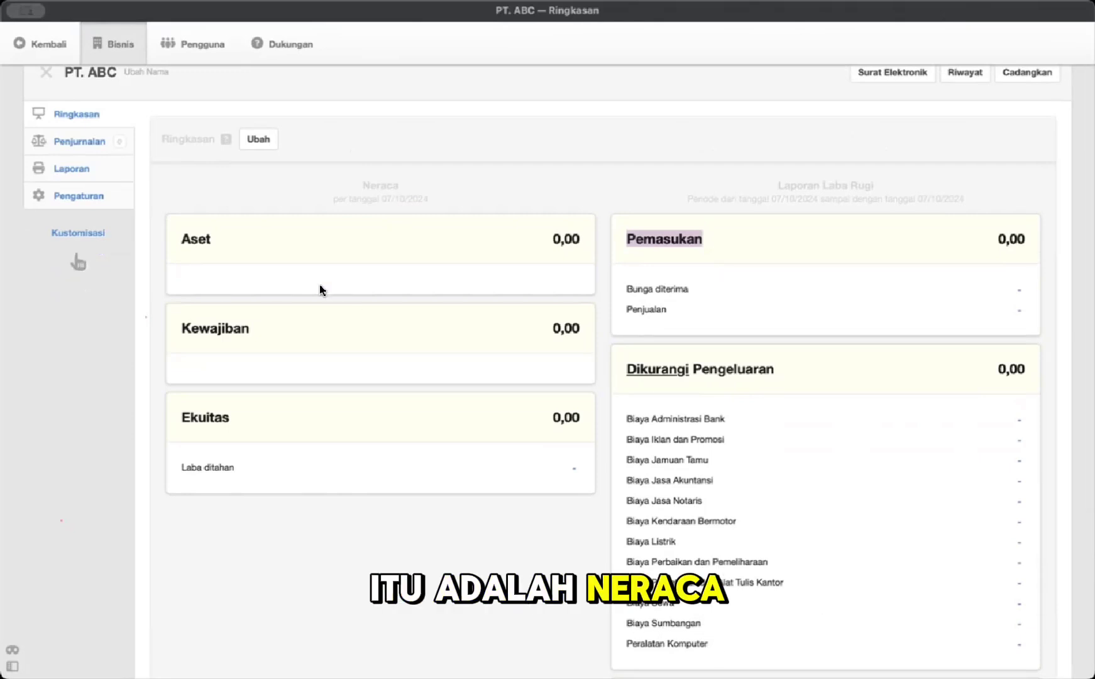
# Step: Circle the Neraca and Laporan Laba Rugi sections and underline their headings with freehand annotations, and clear the marks
pyautogui.moveTo(173, 201)
pyautogui.mouseDown()
pyautogui.moveTo(350, 167)
pyautogui.moveTo(528, 198)
pyautogui.moveTo(607, 249)
pyautogui.mouseUp()
pyautogui.moveTo(619, 459)
pyautogui.mouseDown()
pyautogui.moveTo(402, 508)
pyautogui.moveTo(93, 512)
pyautogui.mouseUp()
pyautogui.moveTo(140, 295); pyautogui.dragTo(151, 221)
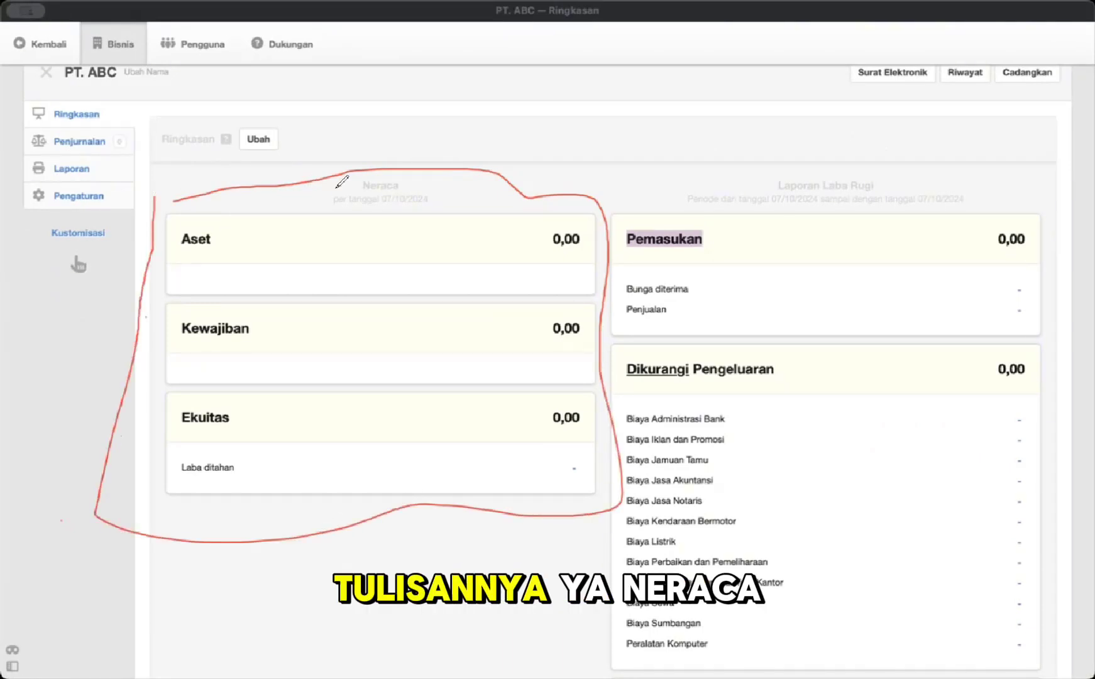
pyautogui.moveTo(346, 191); pyautogui.dragTo(414, 188)
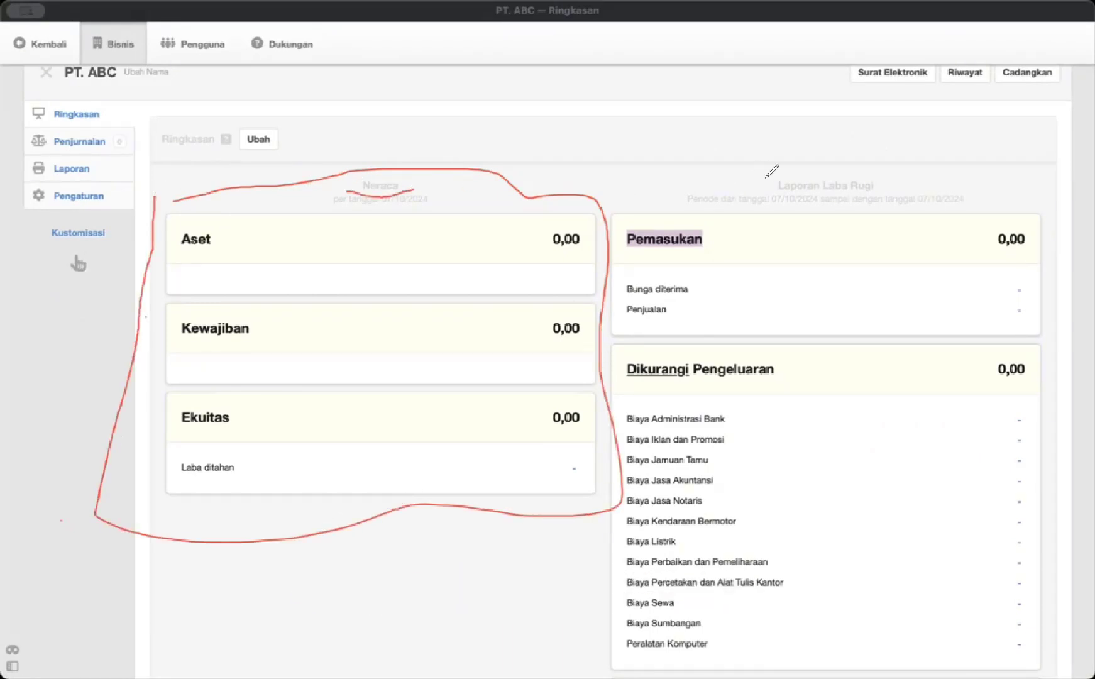
pyautogui.moveTo(776, 190); pyautogui.dragTo(885, 189)
pyautogui.moveTo(629, 216)
pyautogui.mouseDown()
pyautogui.moveTo(700, 181)
pyautogui.moveTo(958, 180)
pyautogui.moveTo(1039, 320)
pyautogui.mouseUp()
pyautogui.moveTo(880, 555); pyautogui.dragTo(588, 444)
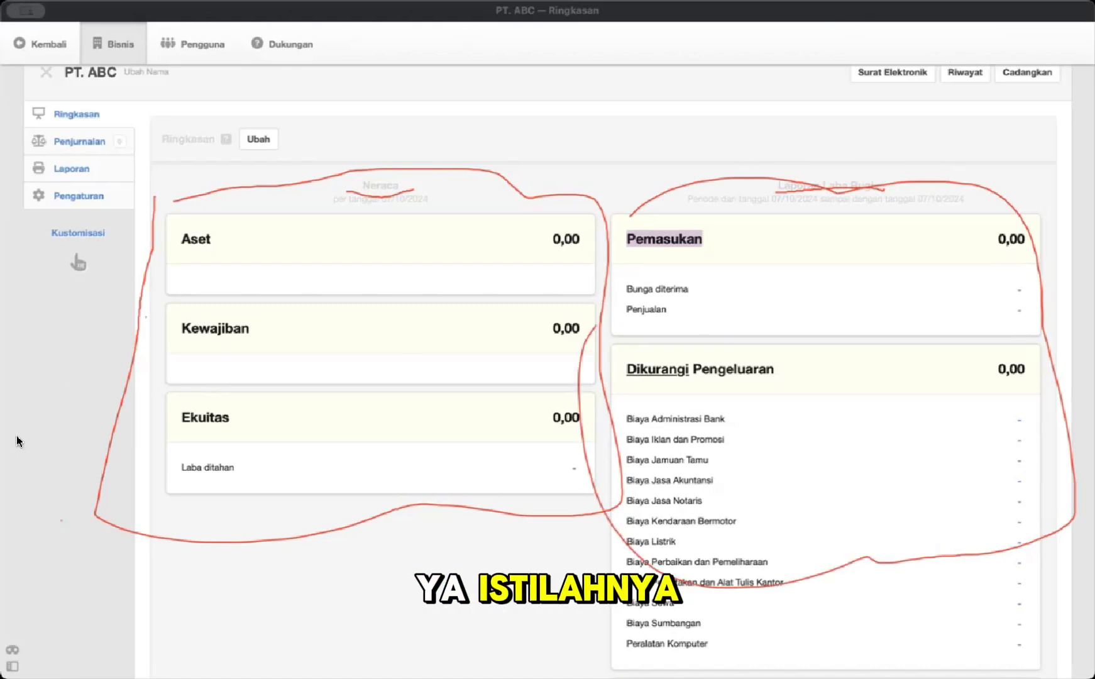
pyautogui.click(88, 438)
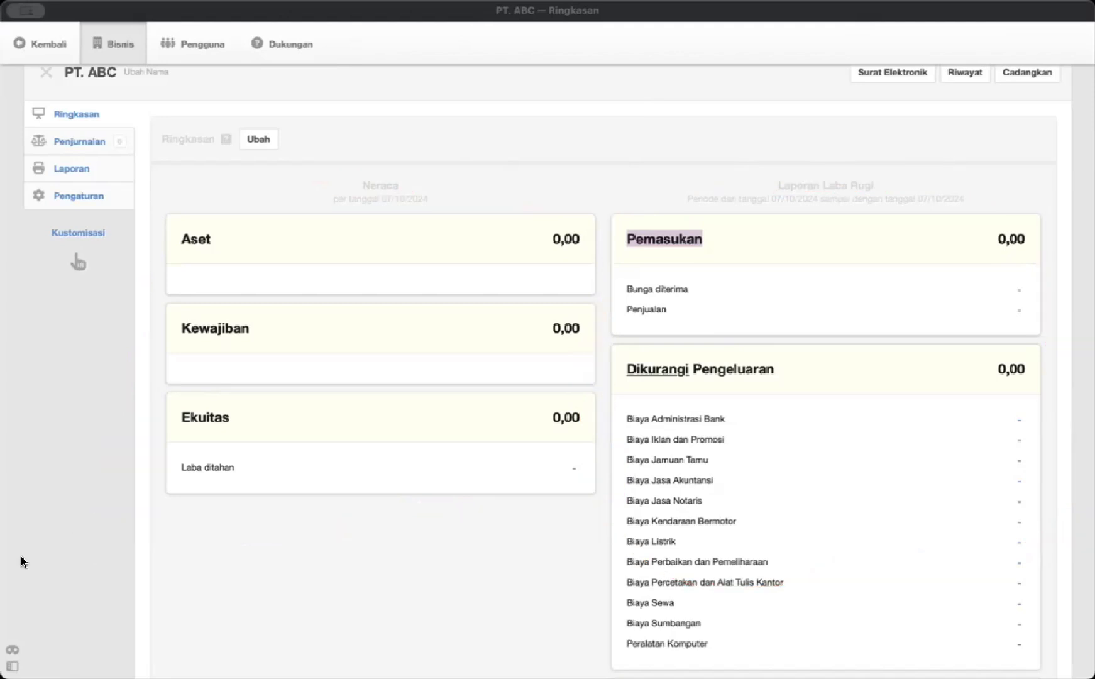
# Step: Open the tab customization list of PT. ABC and examine the available tabs, from Akun Kas & Bank through Pelanggan, Pemasok and Persediaan Barang
pyautogui.scroll(-5, 304, 322)
pyautogui.scroll(6, 305, 322)
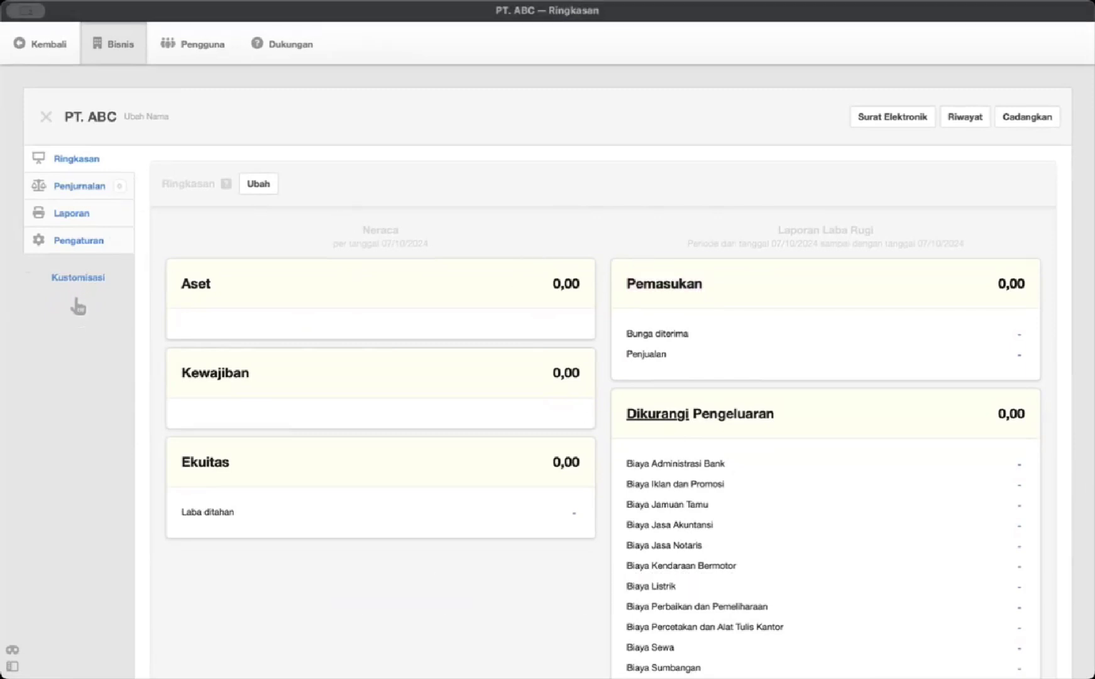
pyautogui.click(78, 278)
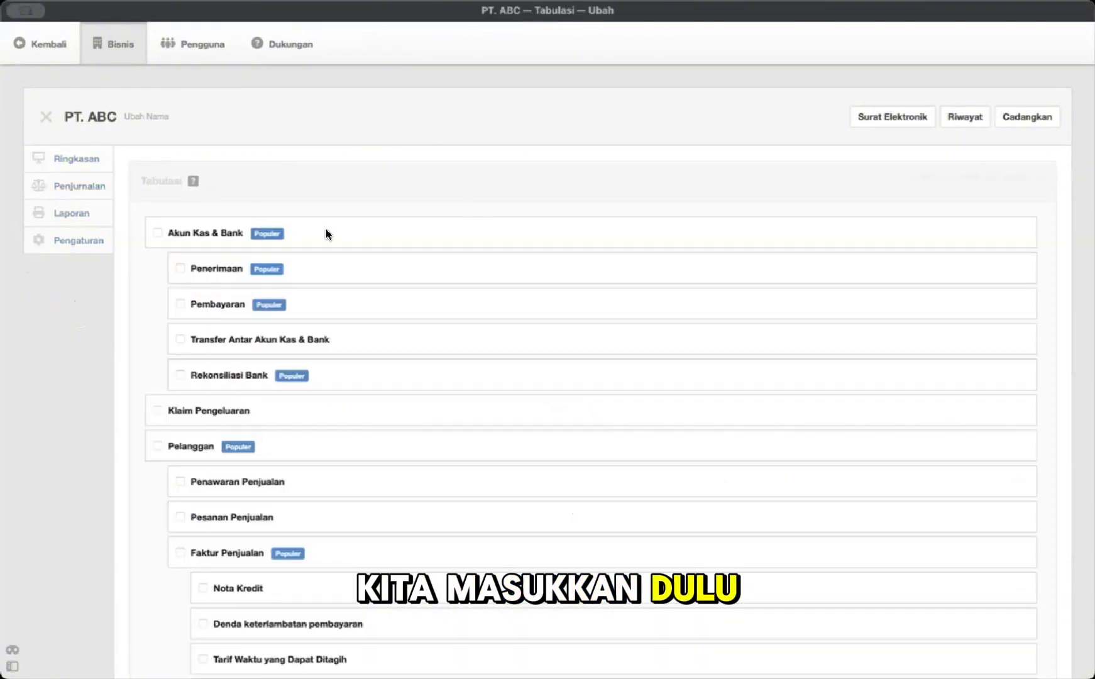
pyautogui.scroll(-15, 254, 232)
pyautogui.scroll(10, 255, 232)
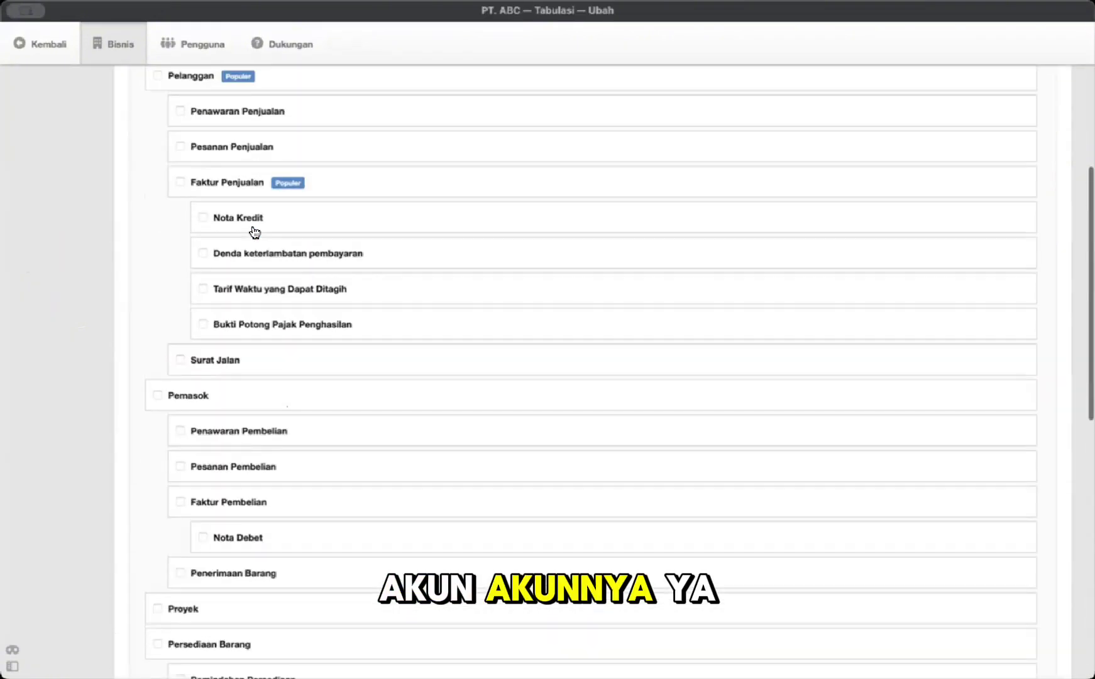
pyautogui.scroll(6, 253, 232)
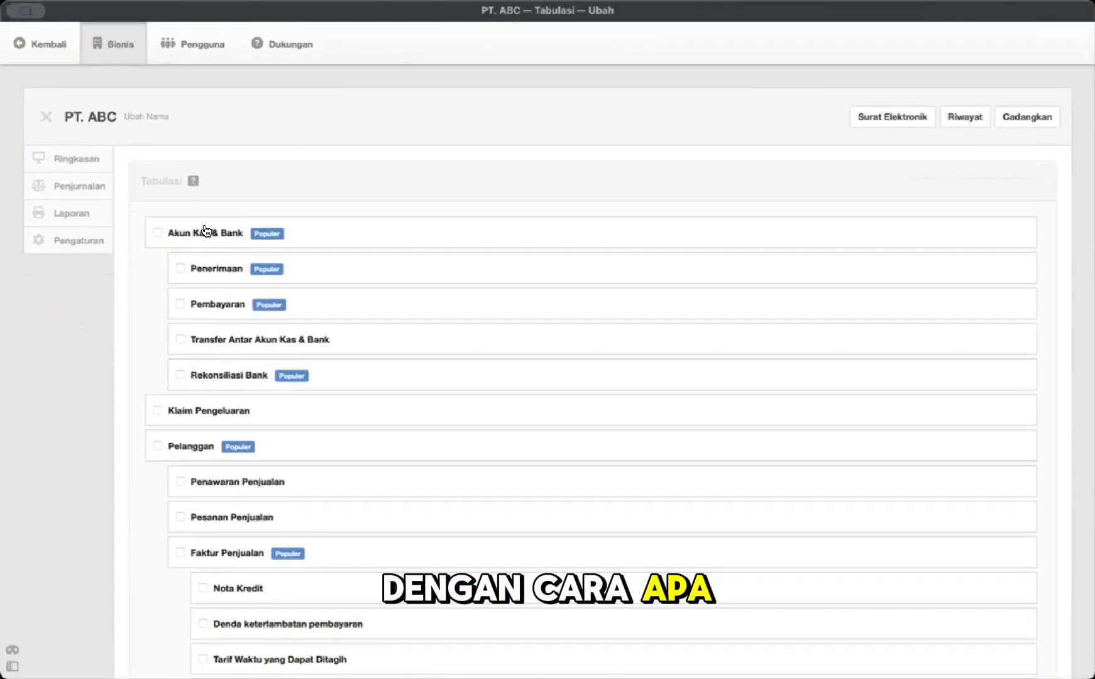
pyautogui.scroll(-8, 204, 232)
pyautogui.scroll(8, 205, 234)
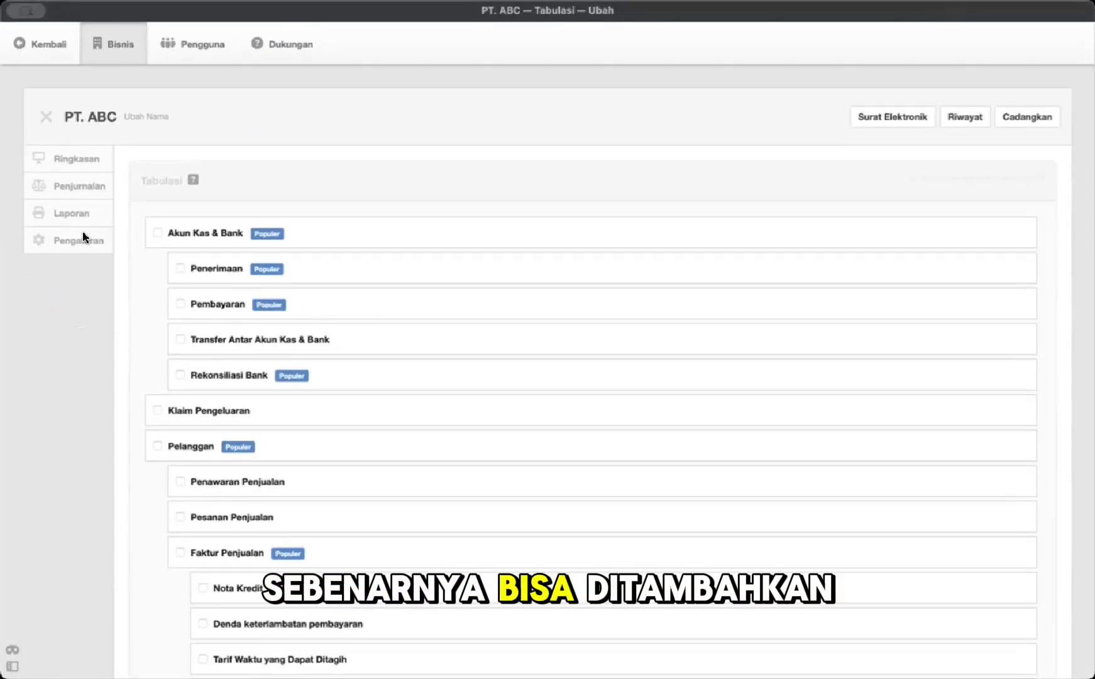
pyautogui.scroll(-1, 289, 245)
pyautogui.scroll(1, 232, 286)
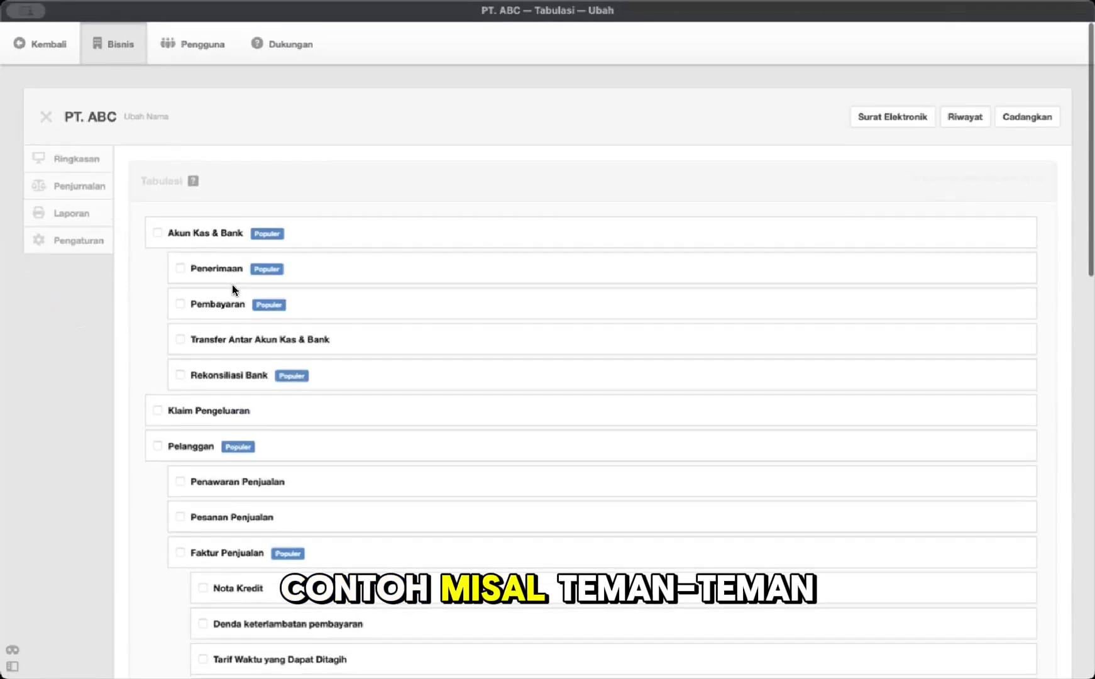
pyautogui.scroll(-2, 234, 290)
pyautogui.scroll(-3, 234, 289)
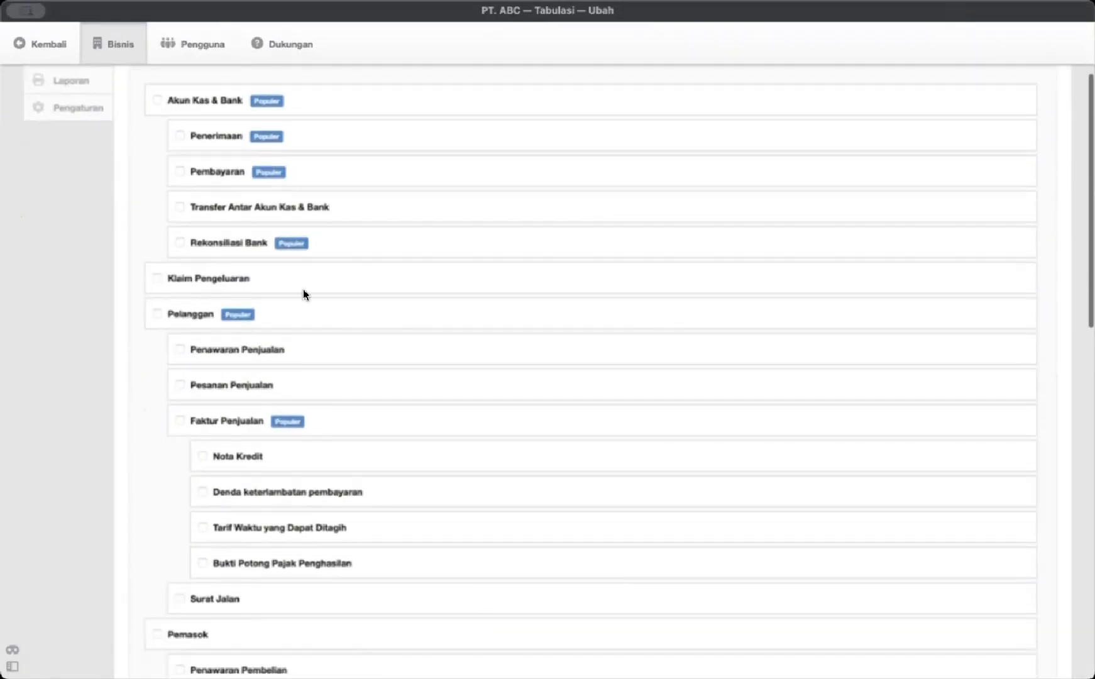
pyautogui.scroll(-10, 303, 293)
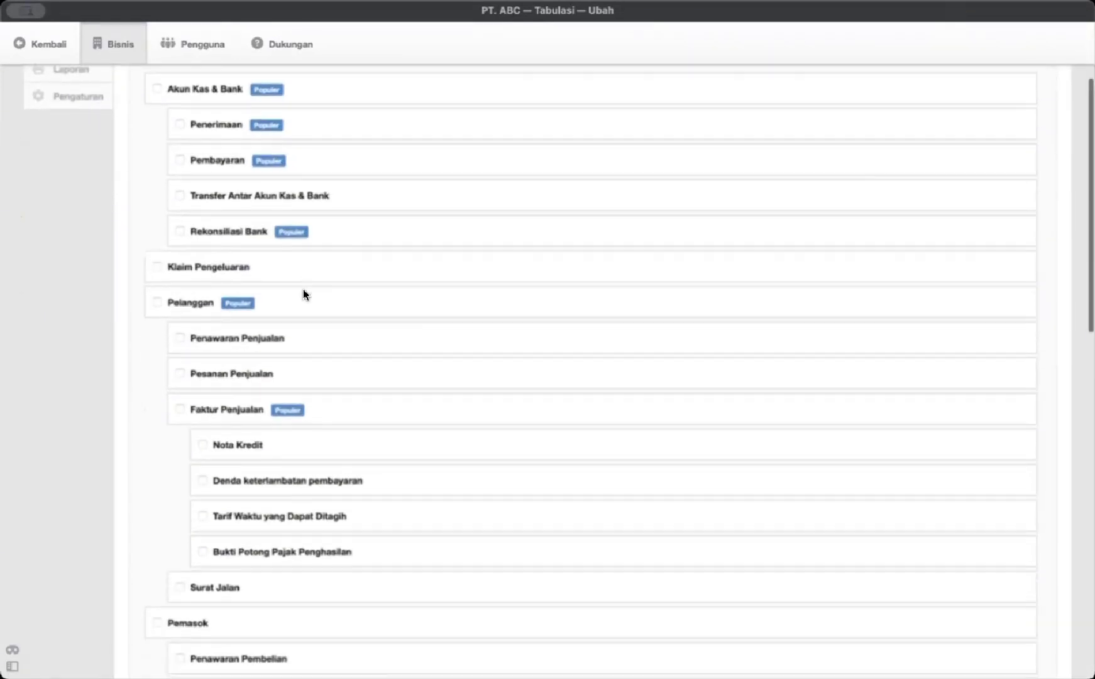
pyautogui.scroll(20, 303, 287)
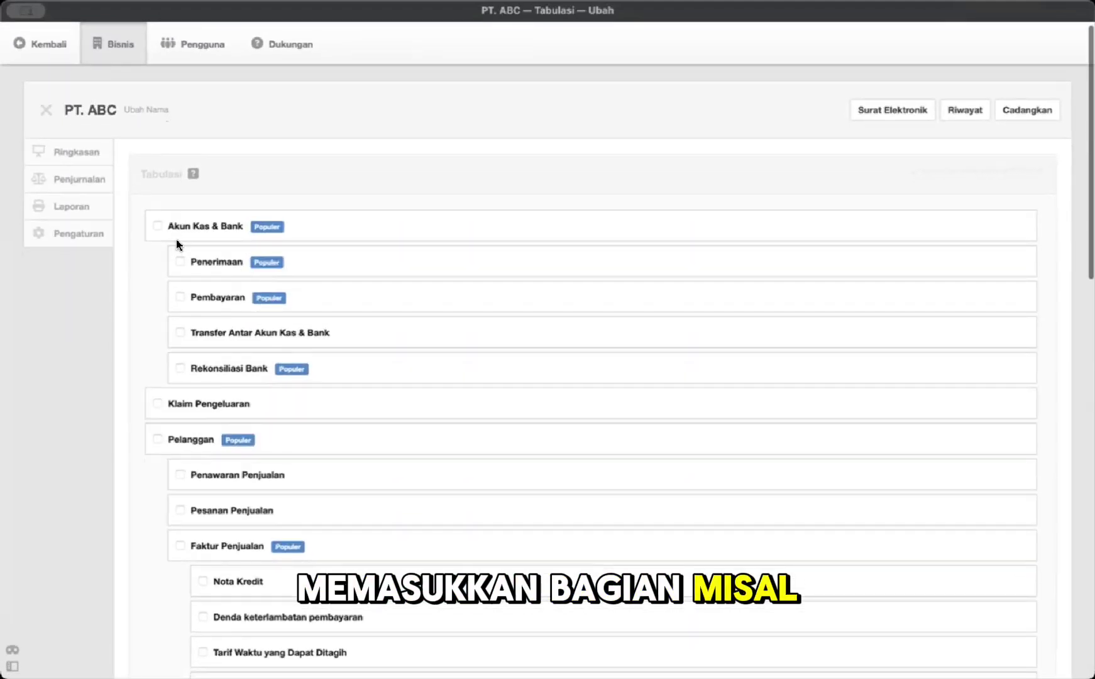
# Step: Try enabling the Akun Kas & Bank, Penerimaan and Pembayaran tabs, and look through the rest of the list
pyautogui.click(154, 229)
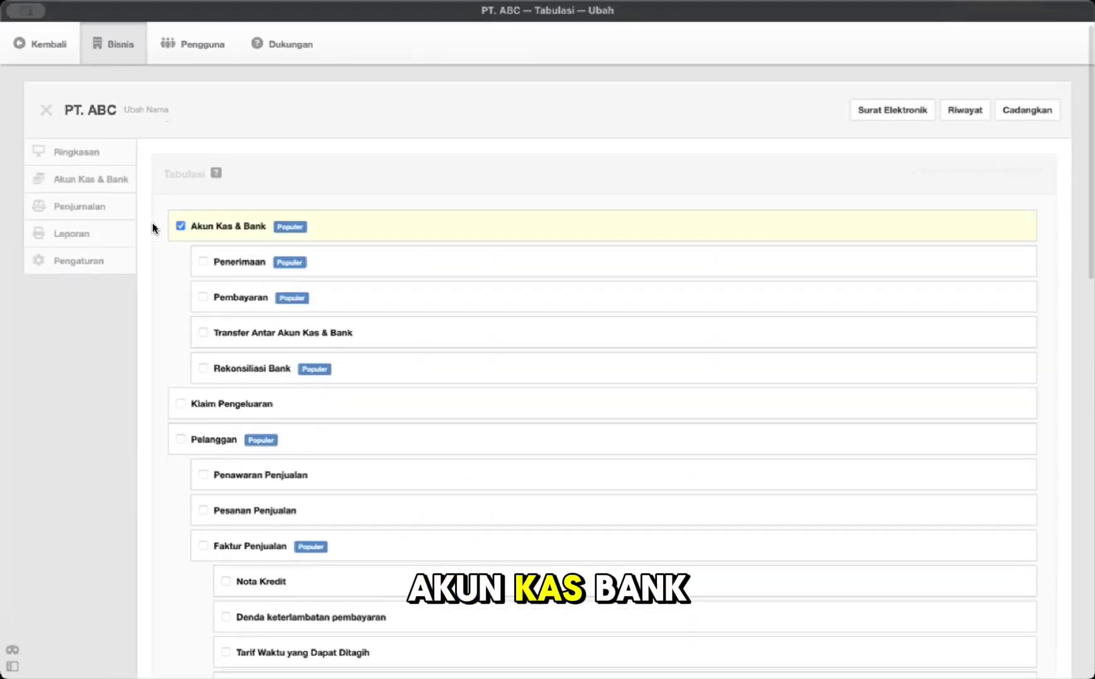
pyautogui.click(202, 260)
pyautogui.click(199, 296)
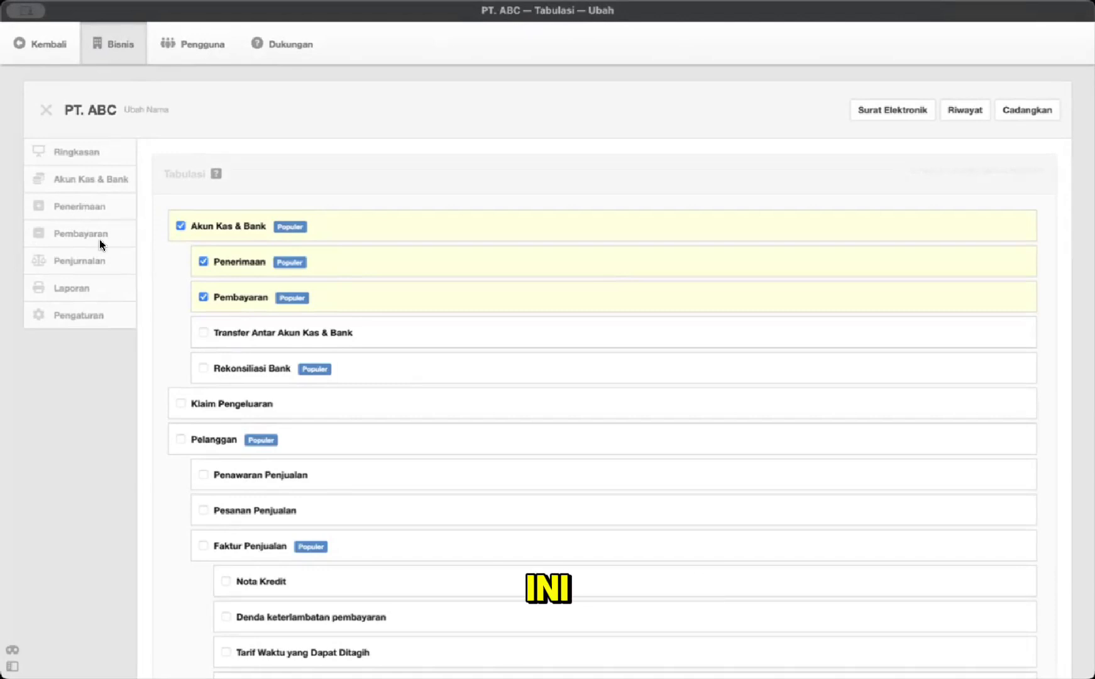
pyautogui.scroll(-15, 202, 316)
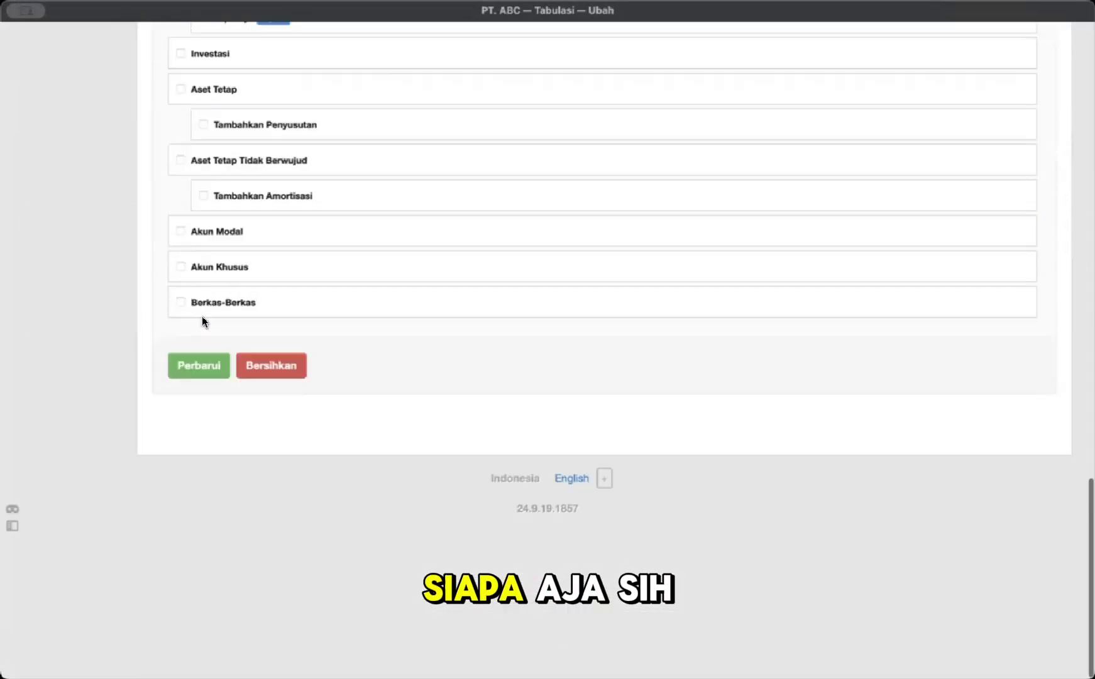
pyautogui.scroll(15, 202, 317)
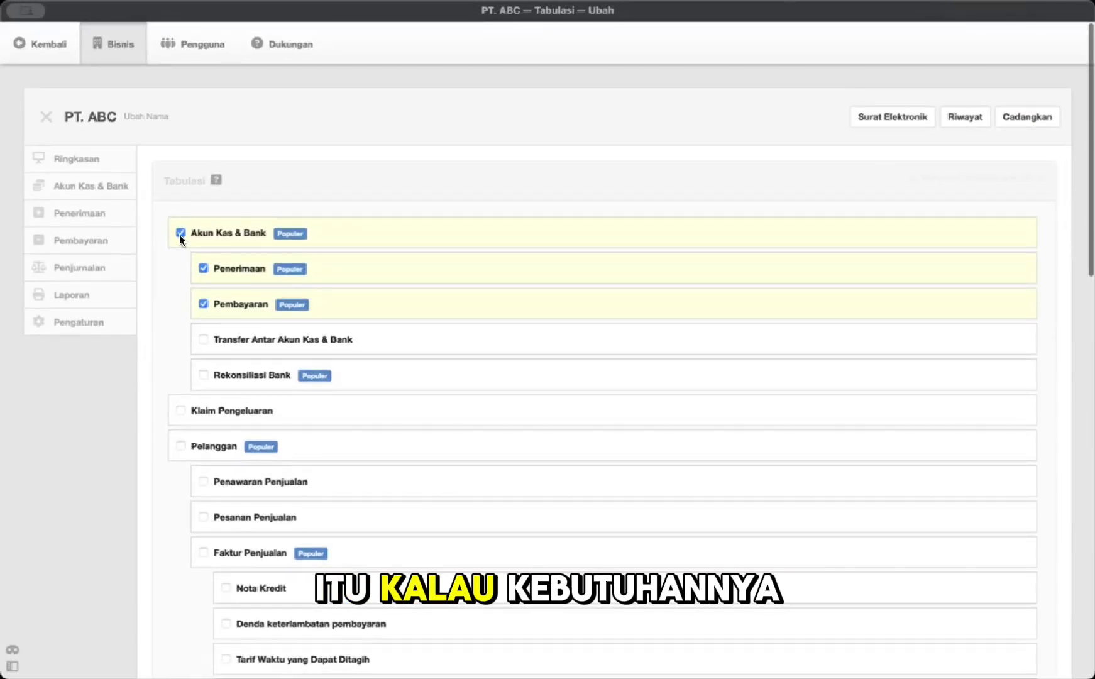
# Step: Disable the Akun Kas & Bank and Penerimaan tabs again
pyautogui.click(178, 233)
pyautogui.click(184, 271)
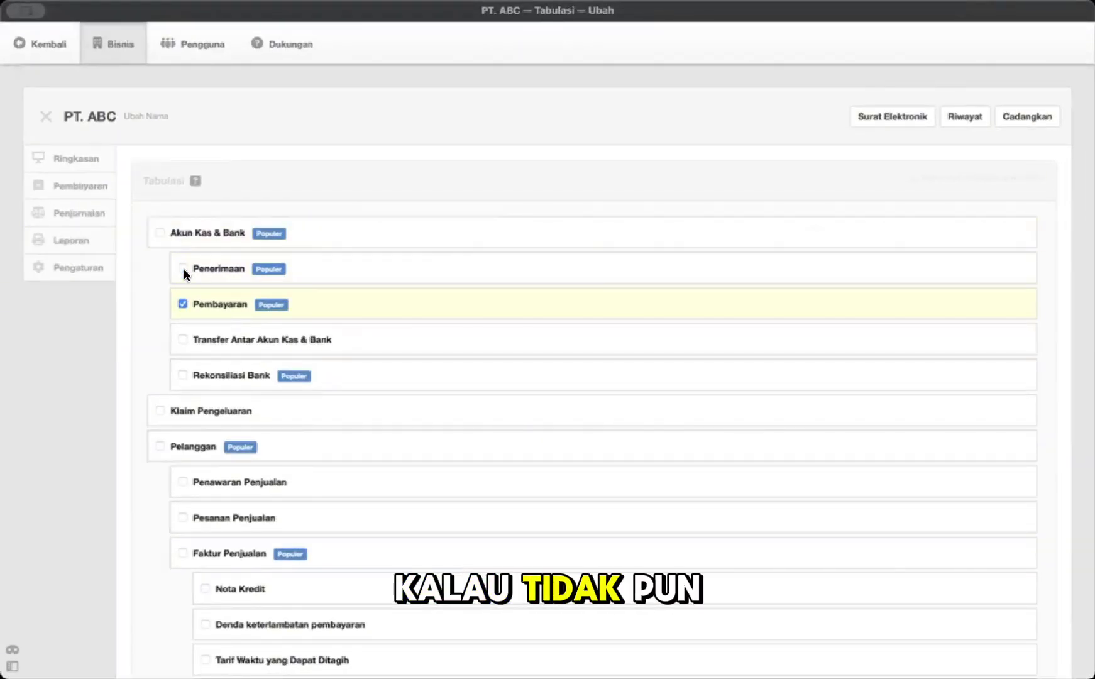
pyautogui.scroll(-10, 181, 302)
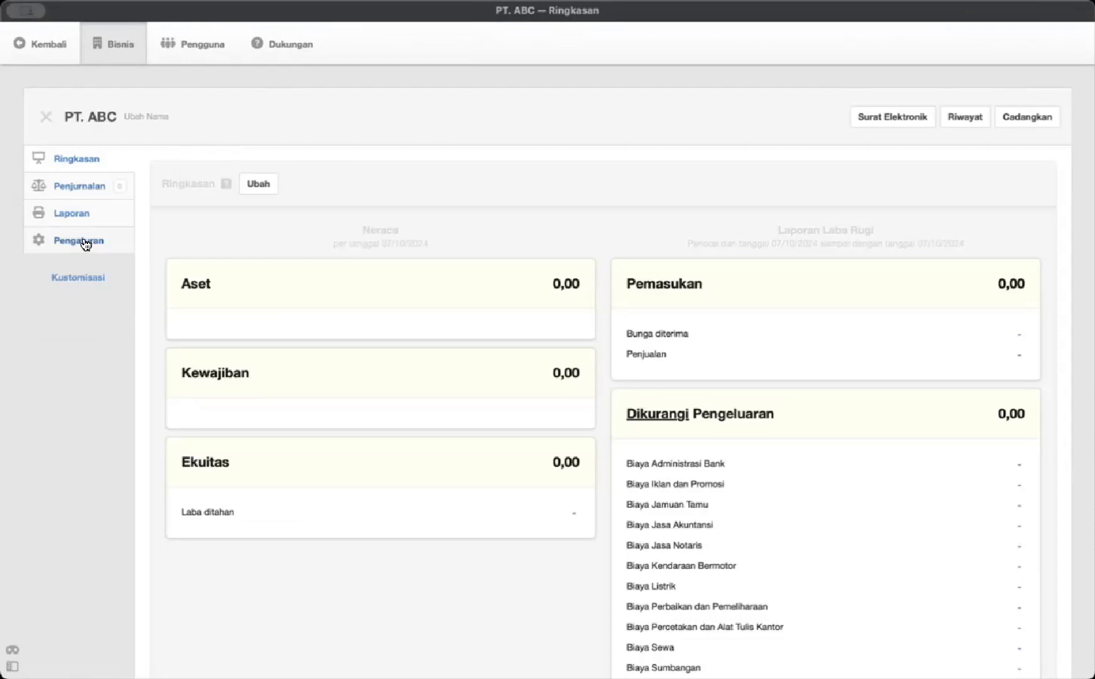
# Step: Open the business details in the settings of PT. ABC and enter PT. ABC as the name
pyautogui.click(84, 241)
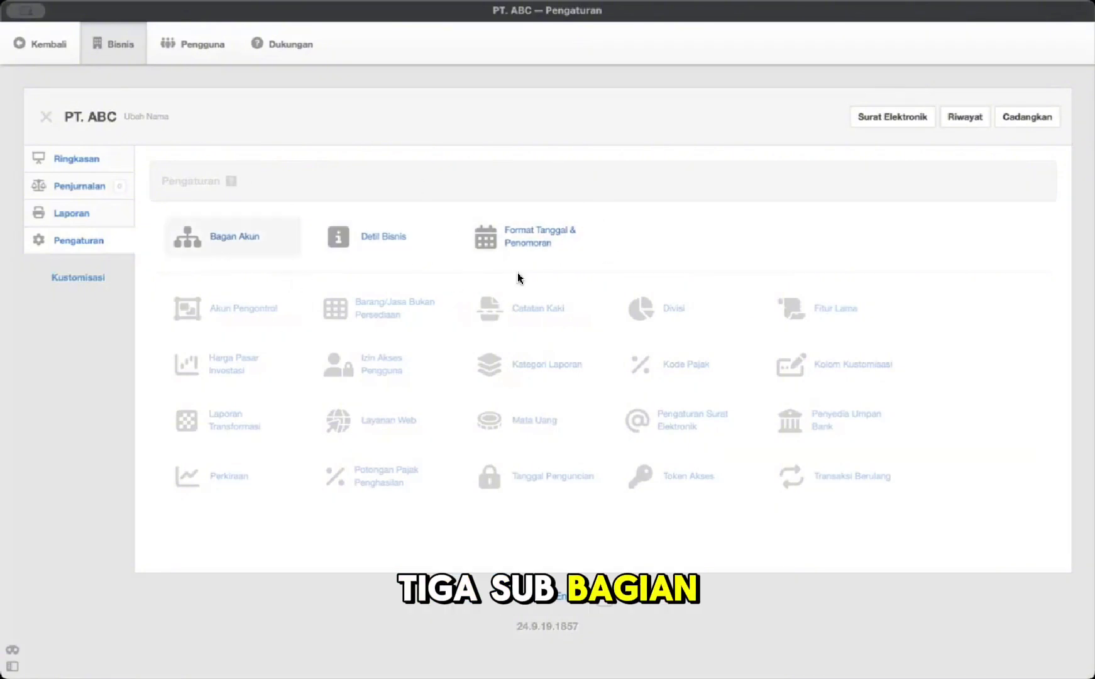
pyautogui.click(375, 236)
pyautogui.scroll(-2, 357, 362)
pyautogui.scroll(2, 265, 315)
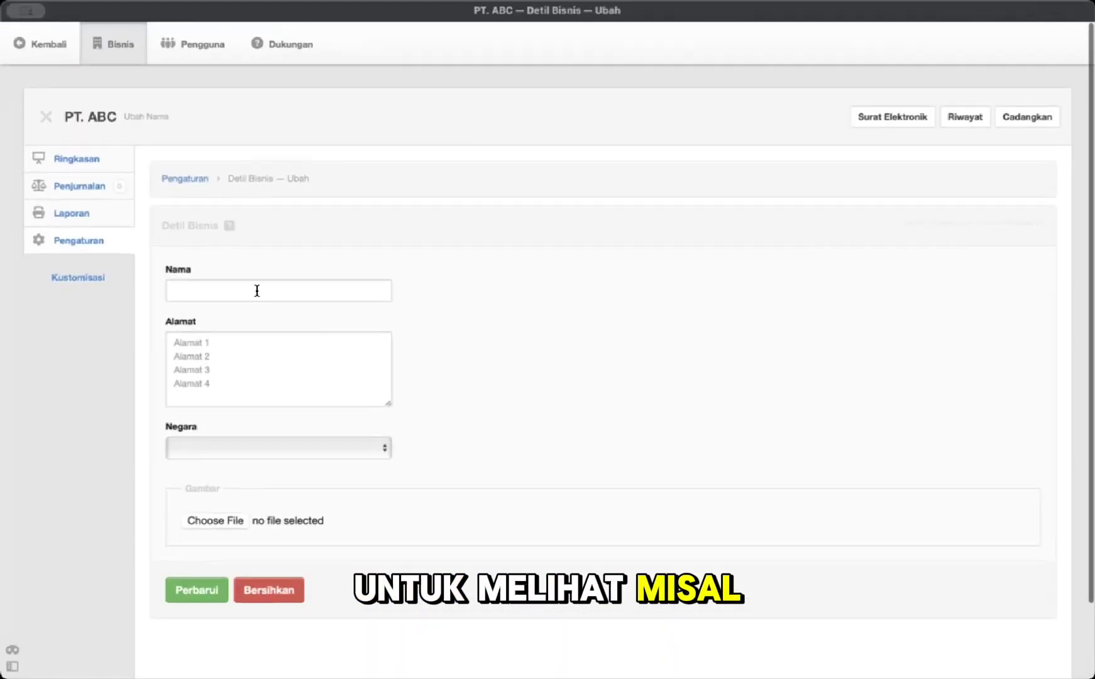
pyautogui.click(257, 291)
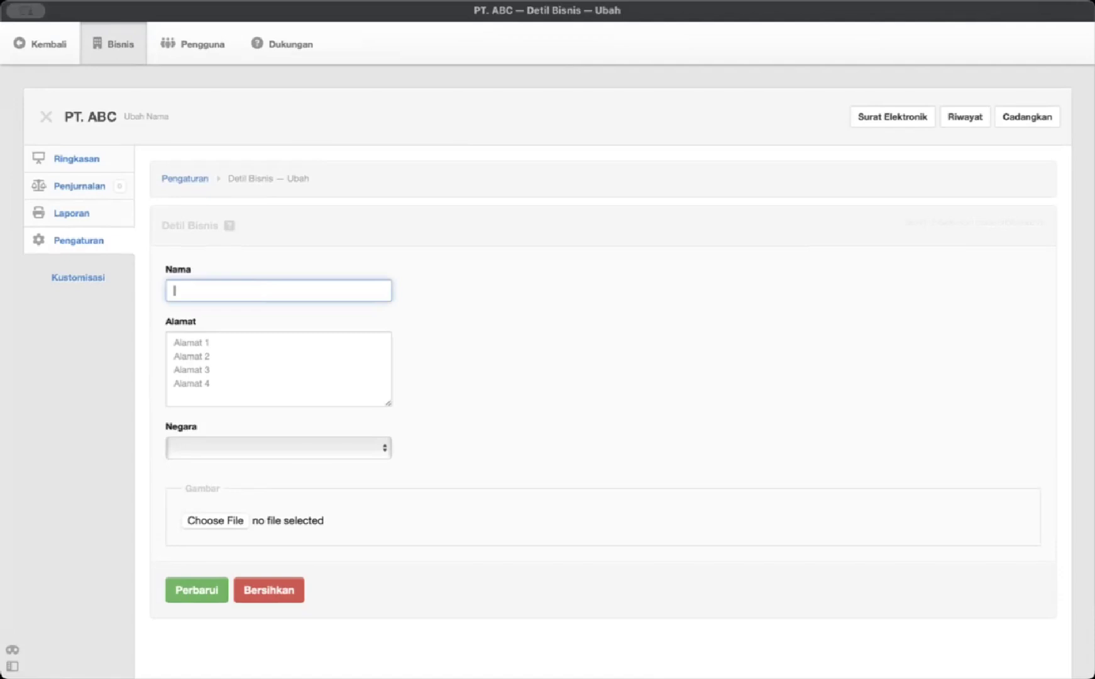
pyautogui.write('PT. ABC')
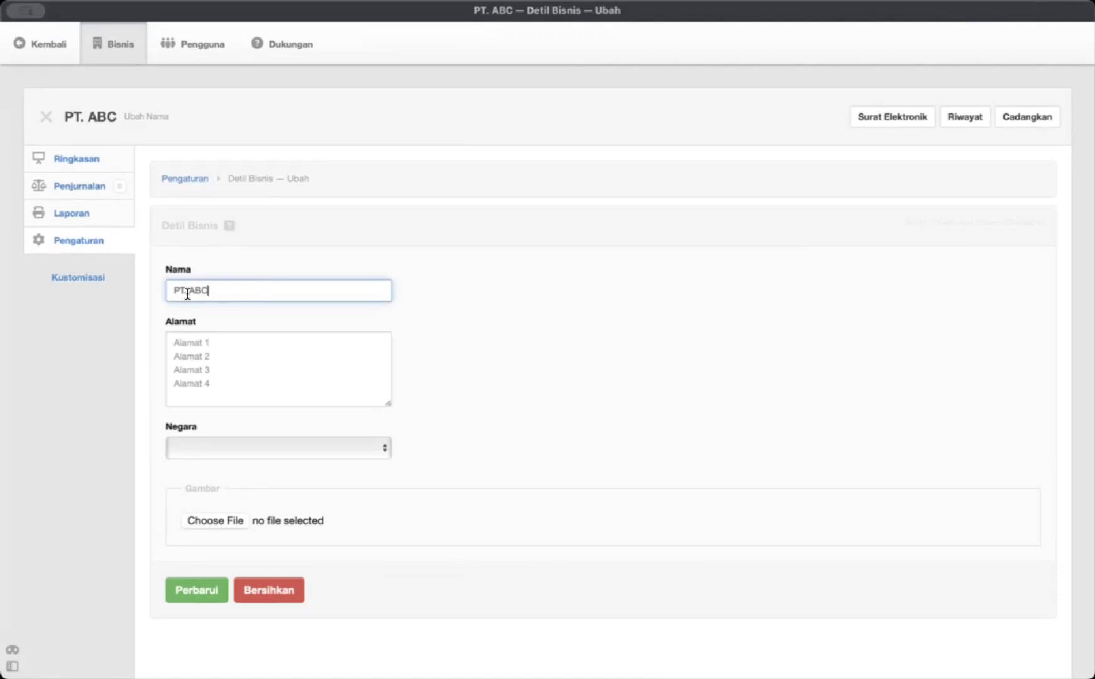
# Step: Enter the company's street address in the business details
pyautogui.click(211, 353)
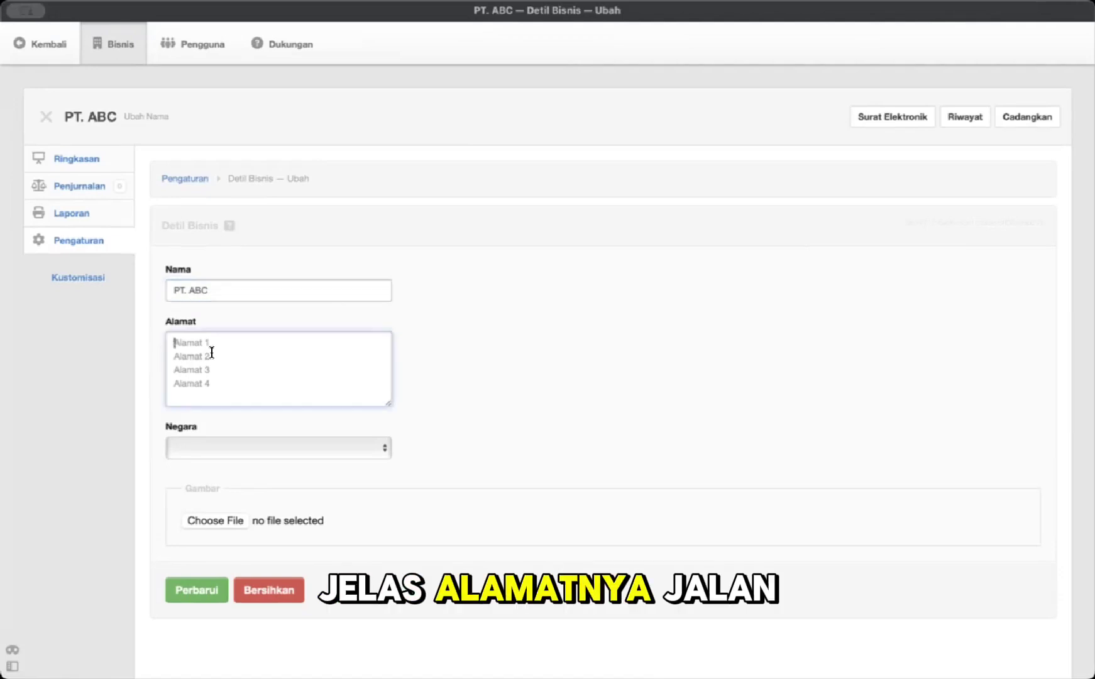
pyautogui.write('Jl')
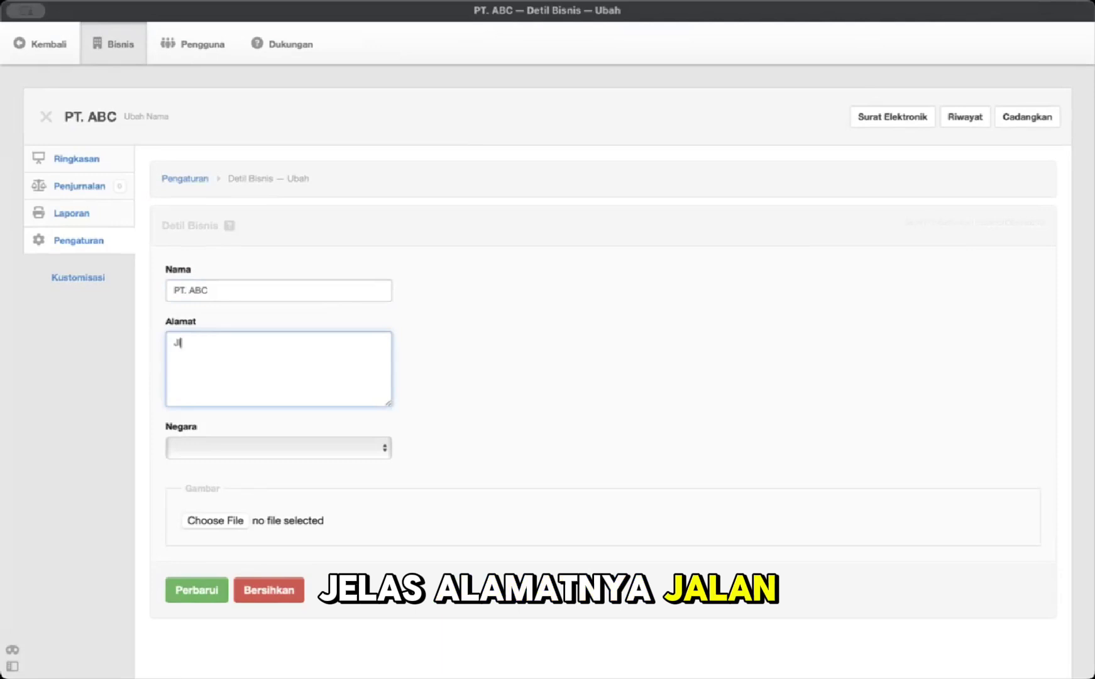
pyautogui.write('. Medokan Ayu')
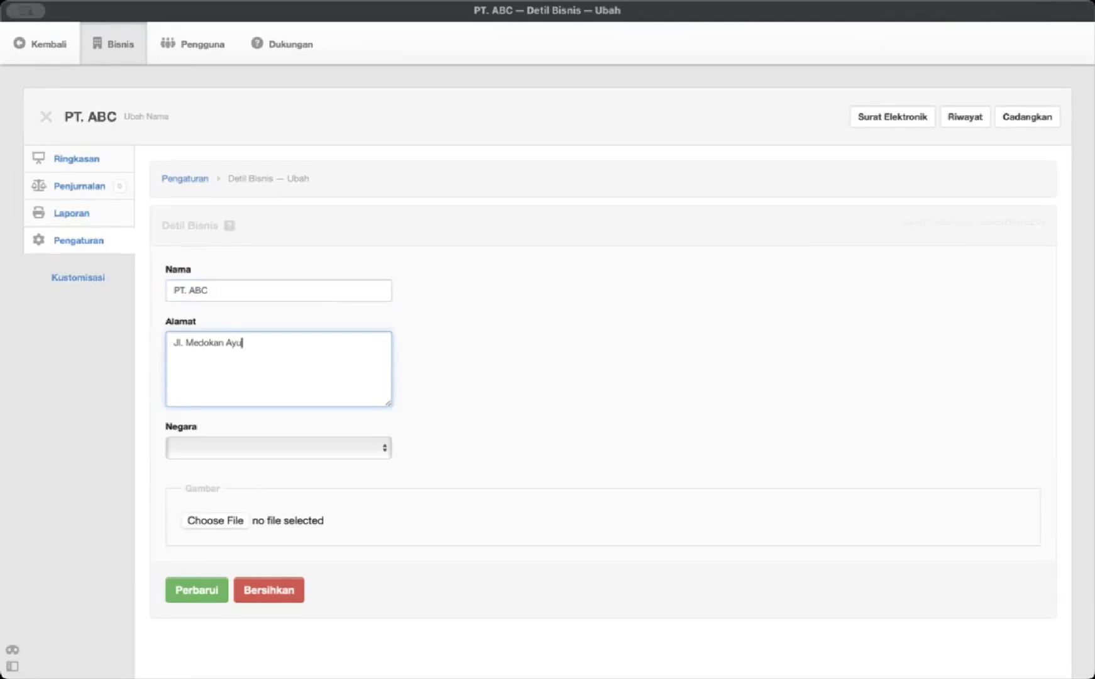
pyautogui.write(' Asri g')
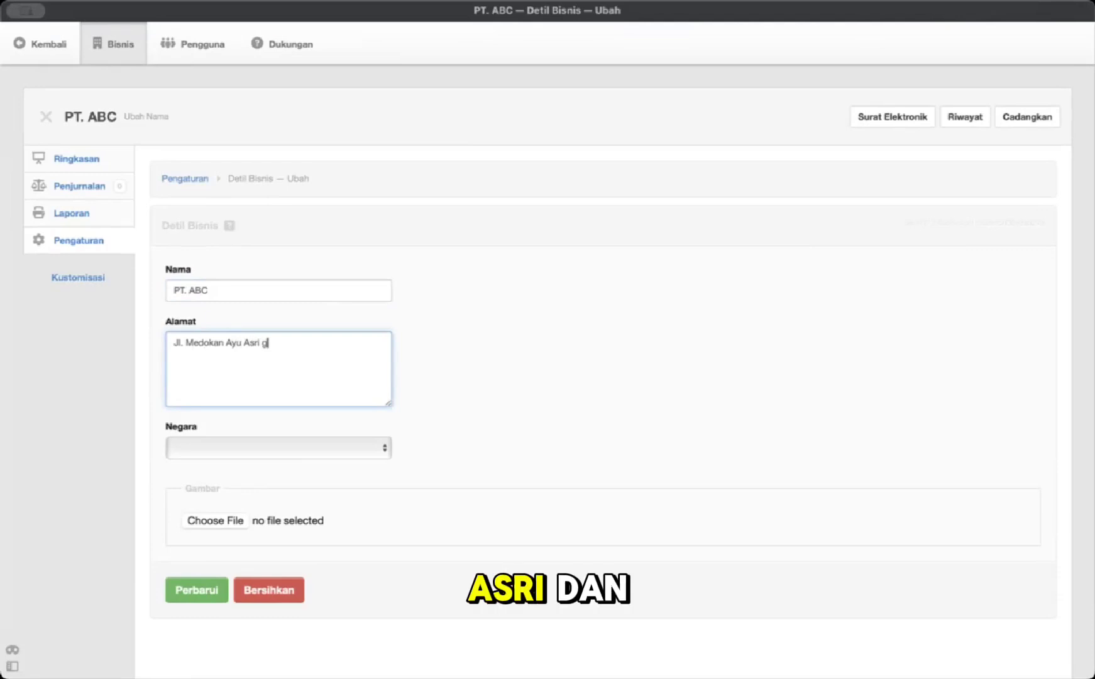
pyautogui.write('g XII')
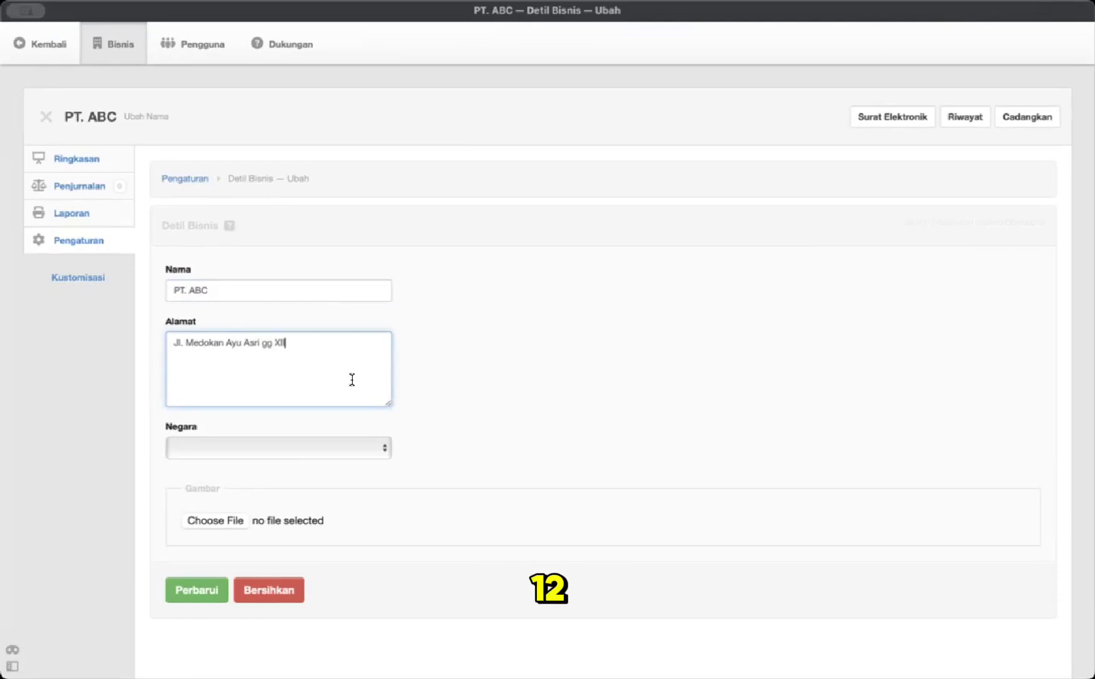
# Step: Set the country to Indonesia and save the updated business details
pyautogui.click(368, 458)
pyautogui.click(325, 472)
pyautogui.scroll(-2, 384, 504)
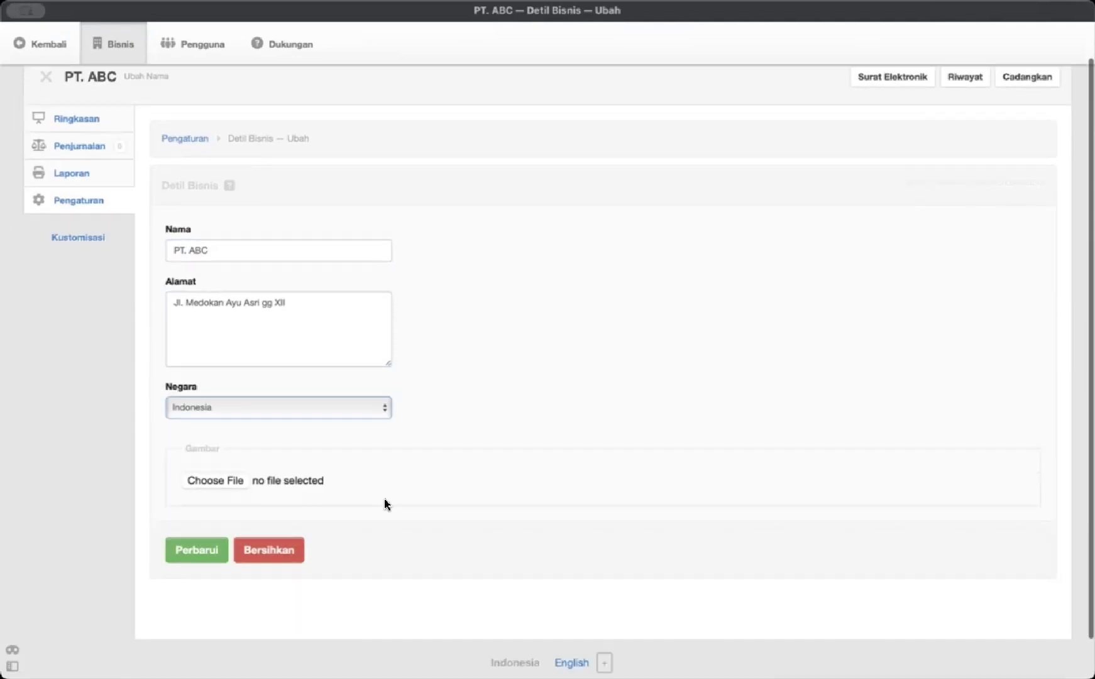
pyautogui.scroll(2, 227, 468)
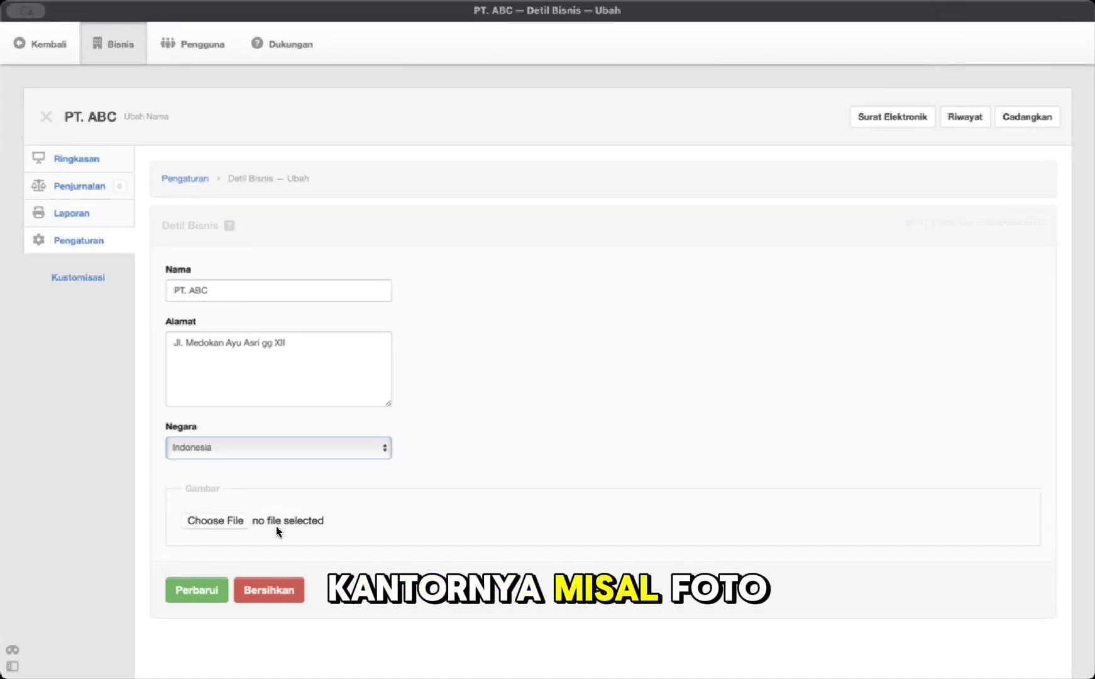
pyautogui.click(200, 588)
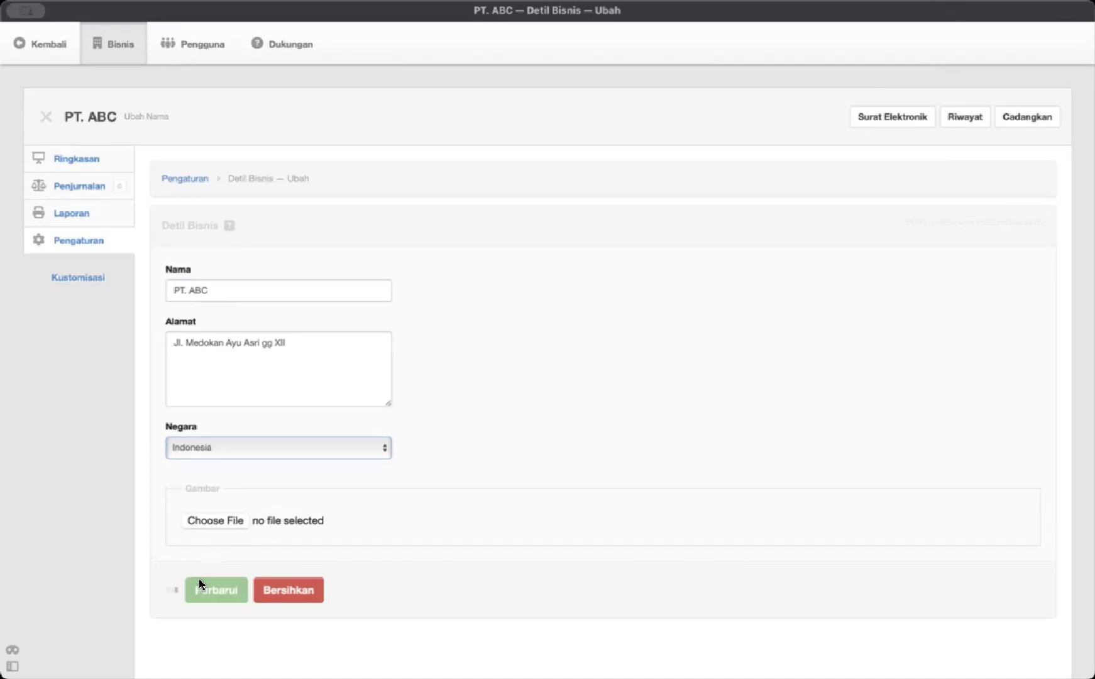
# Step: Open the date and number format settings and choose 31/12/2024 as the date format
pyautogui.click(548, 242)
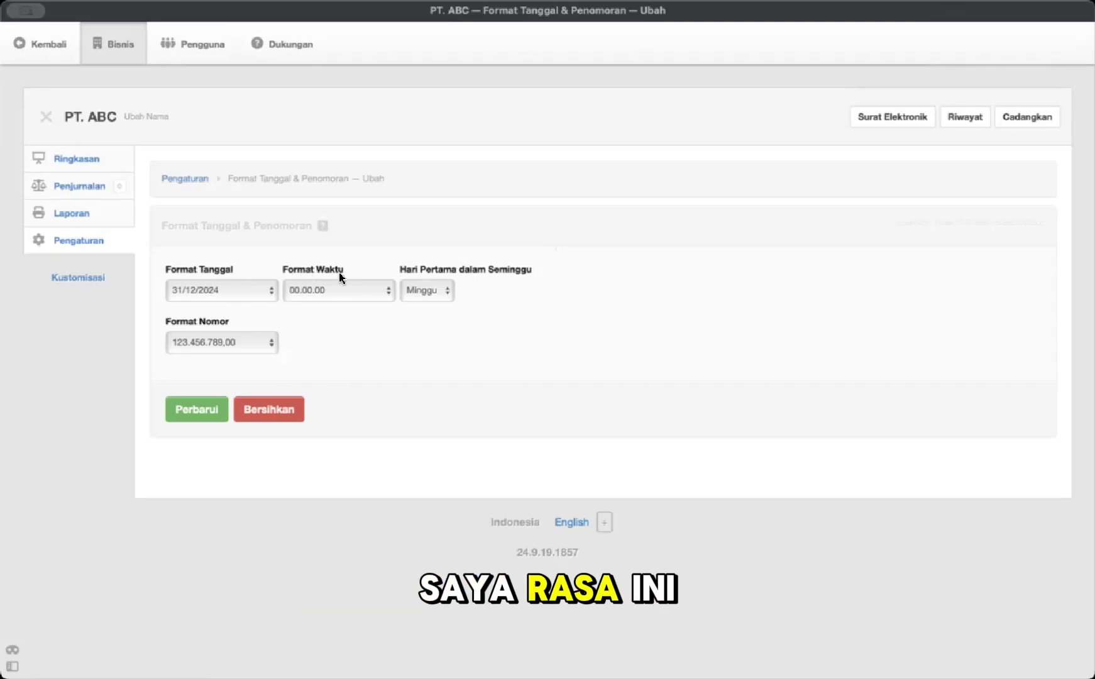
pyautogui.click(254, 283)
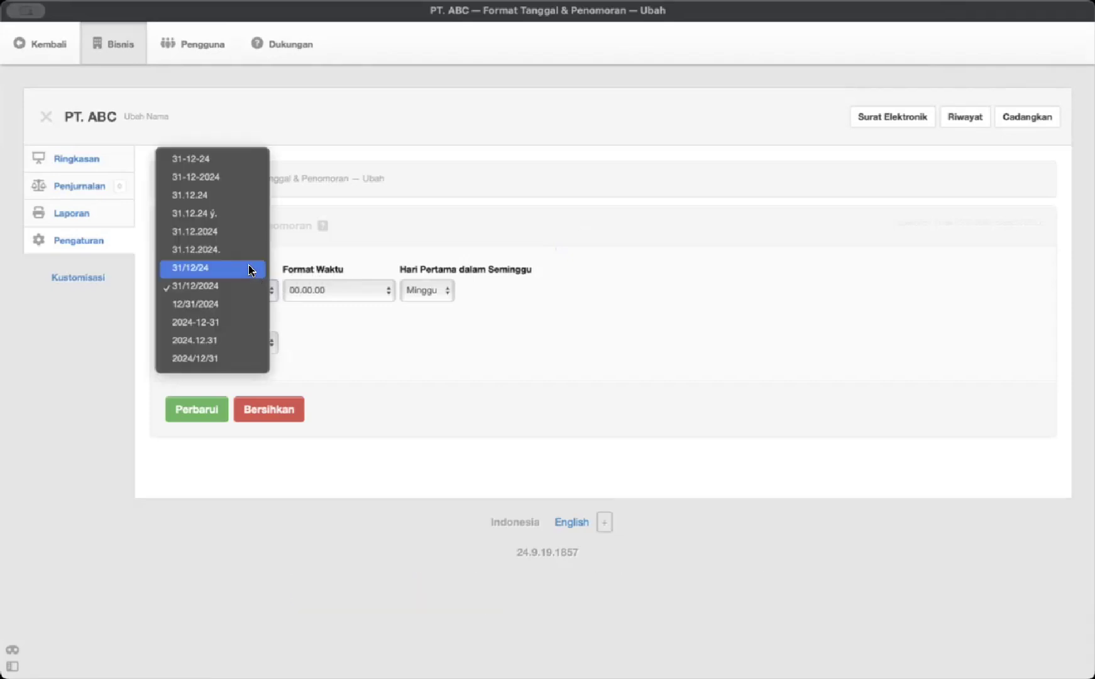
pyautogui.click(185, 287)
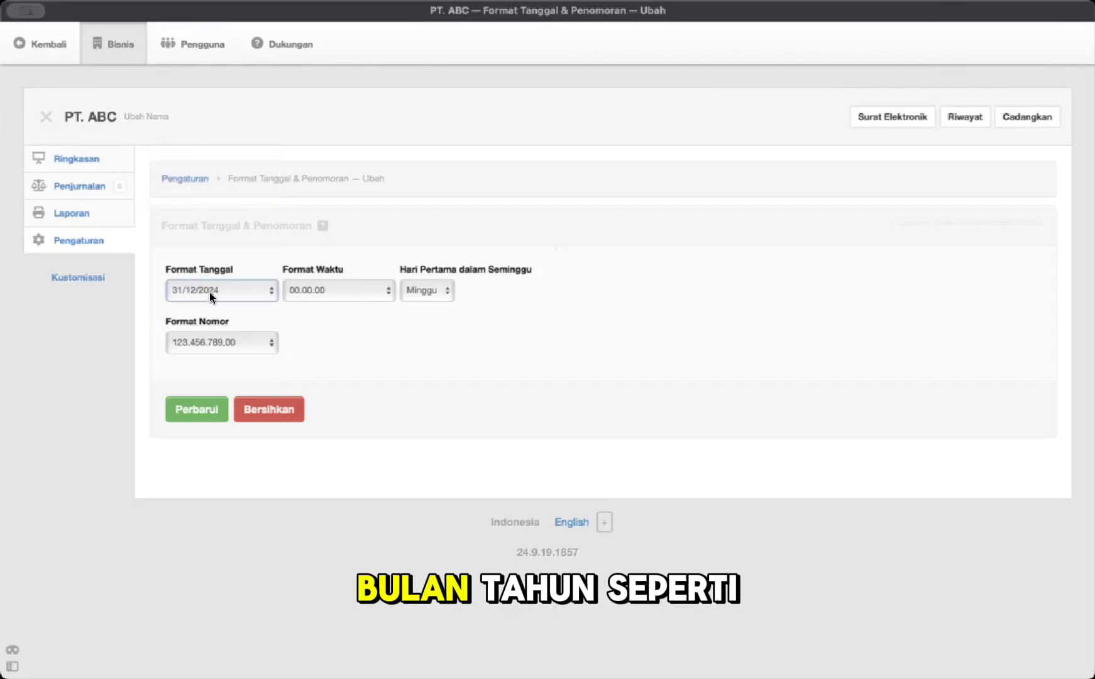
# Step: Try the 12/31/2024 and 2024-12-31 date formats, and switch back to 31/12/2024
pyautogui.click(246, 292)
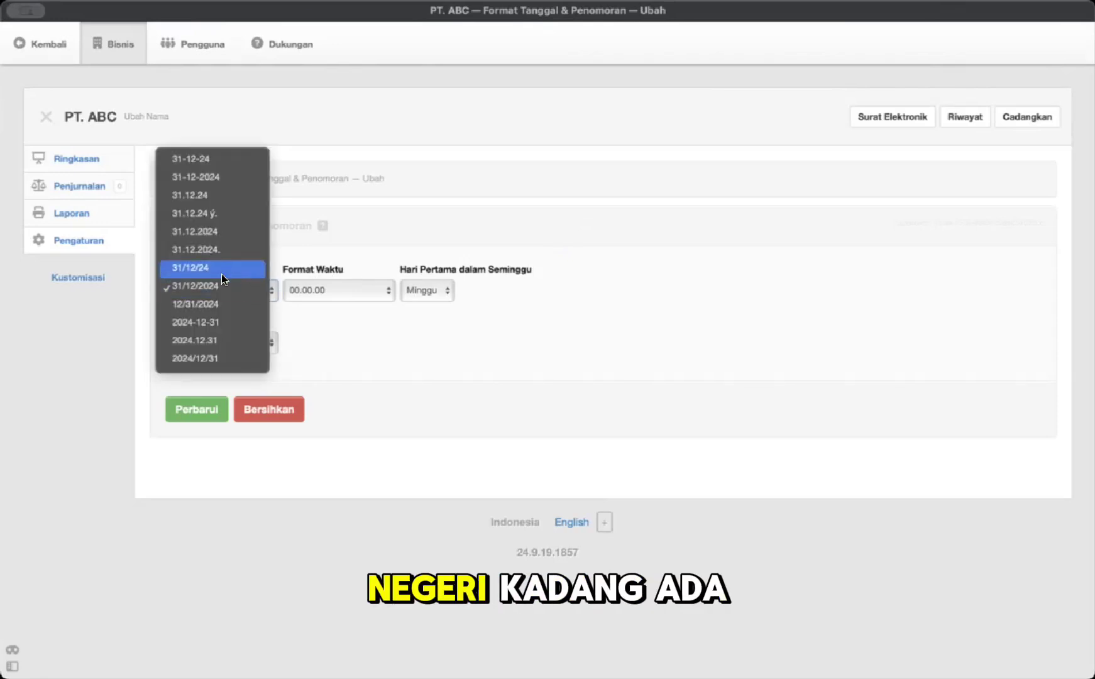
pyautogui.click(225, 304)
pyautogui.click(260, 285)
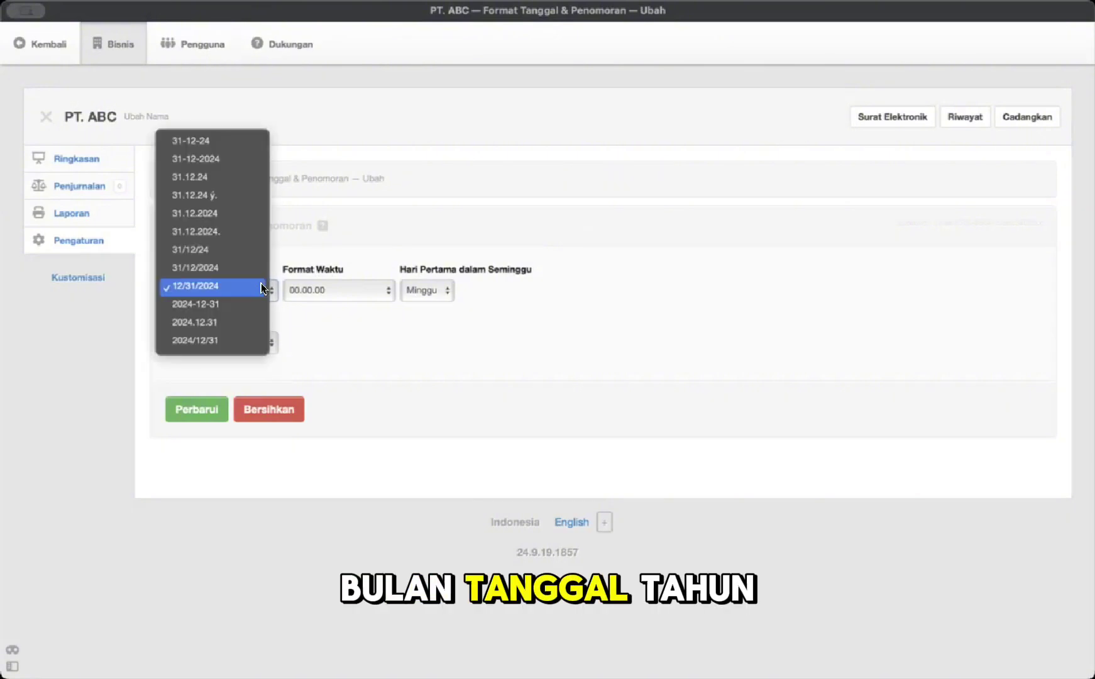
pyautogui.click(227, 310)
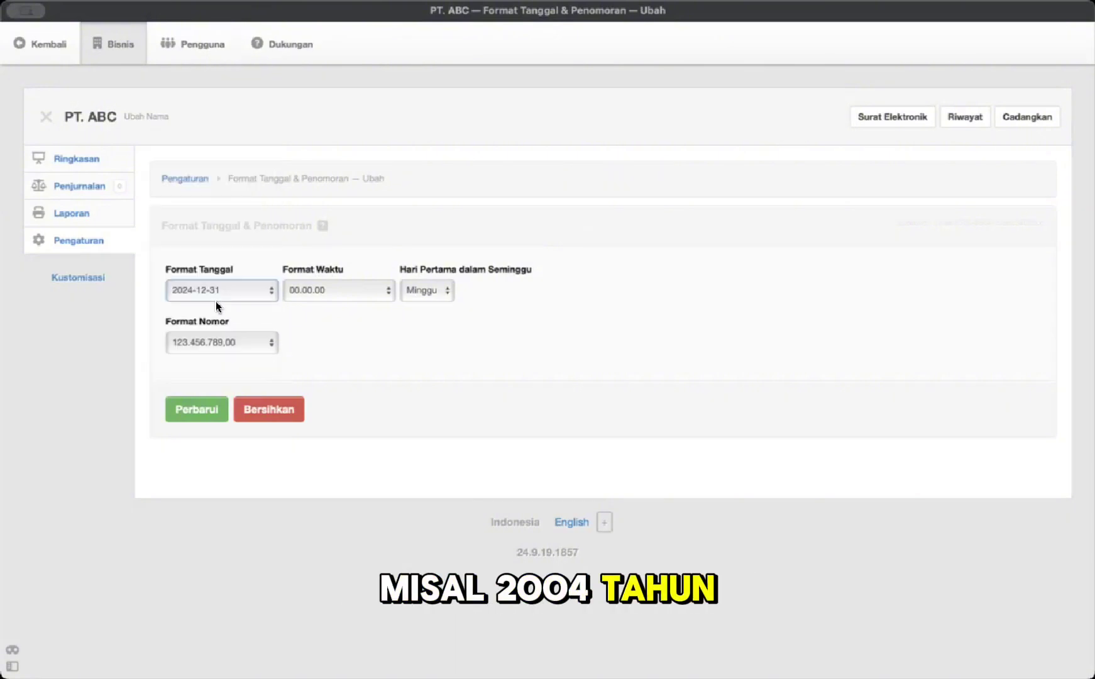
pyautogui.click(229, 286)
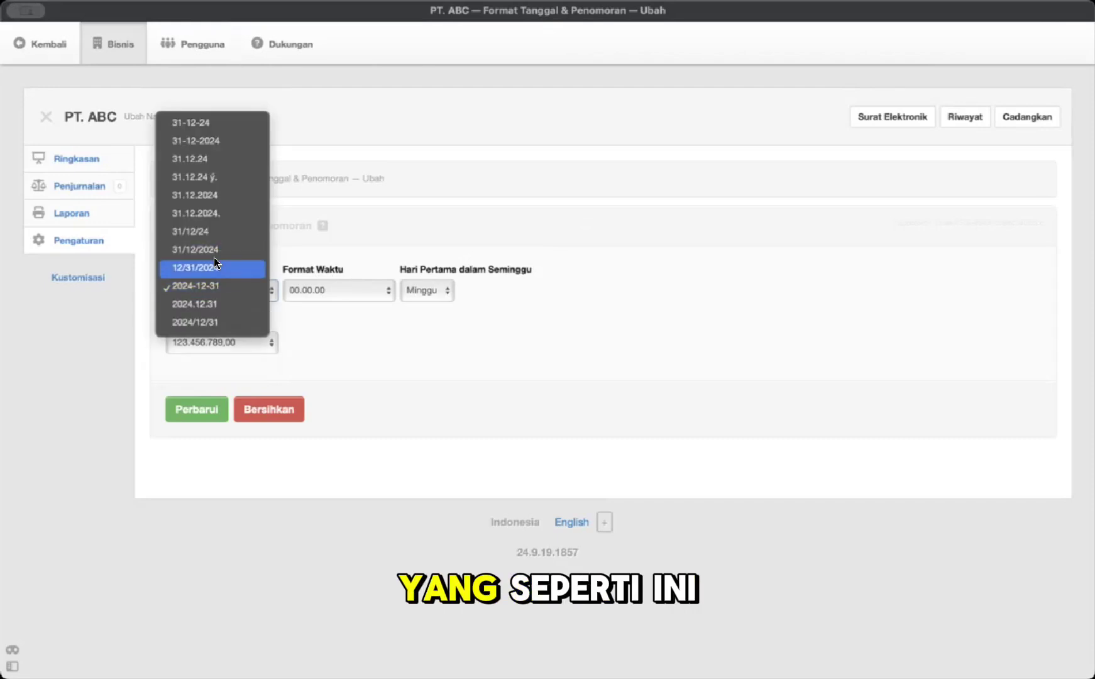
pyautogui.click(216, 250)
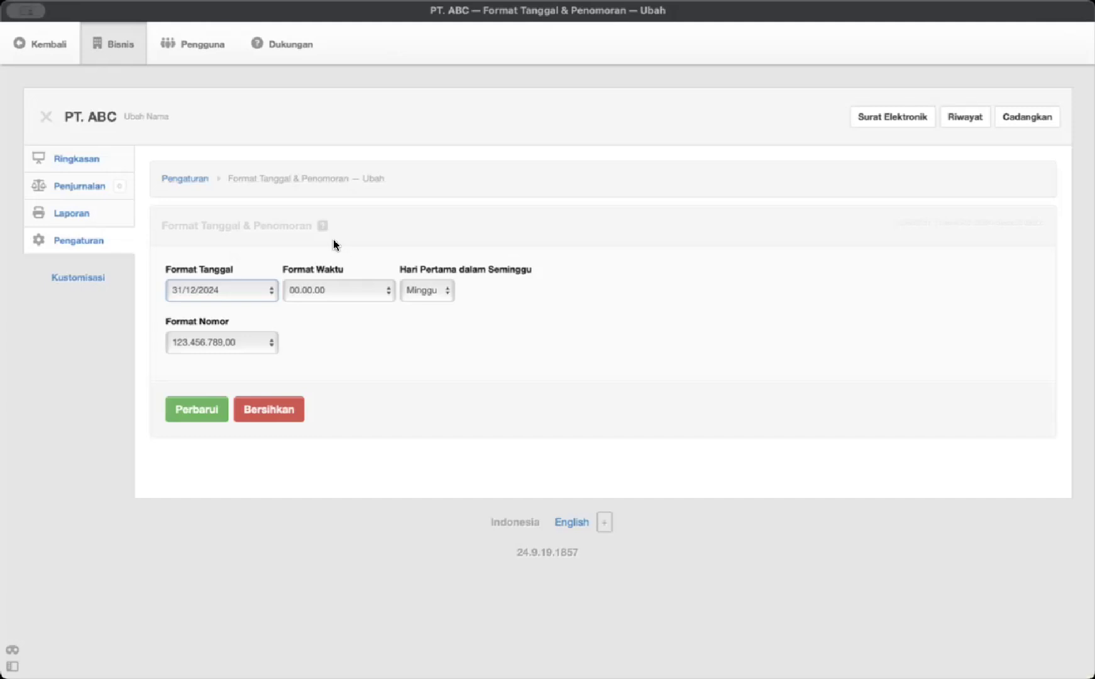
# Step: Set the first day of the week to Senin and save the updated date and number format settings
pyautogui.click(427, 290)
pyautogui.click(433, 280)
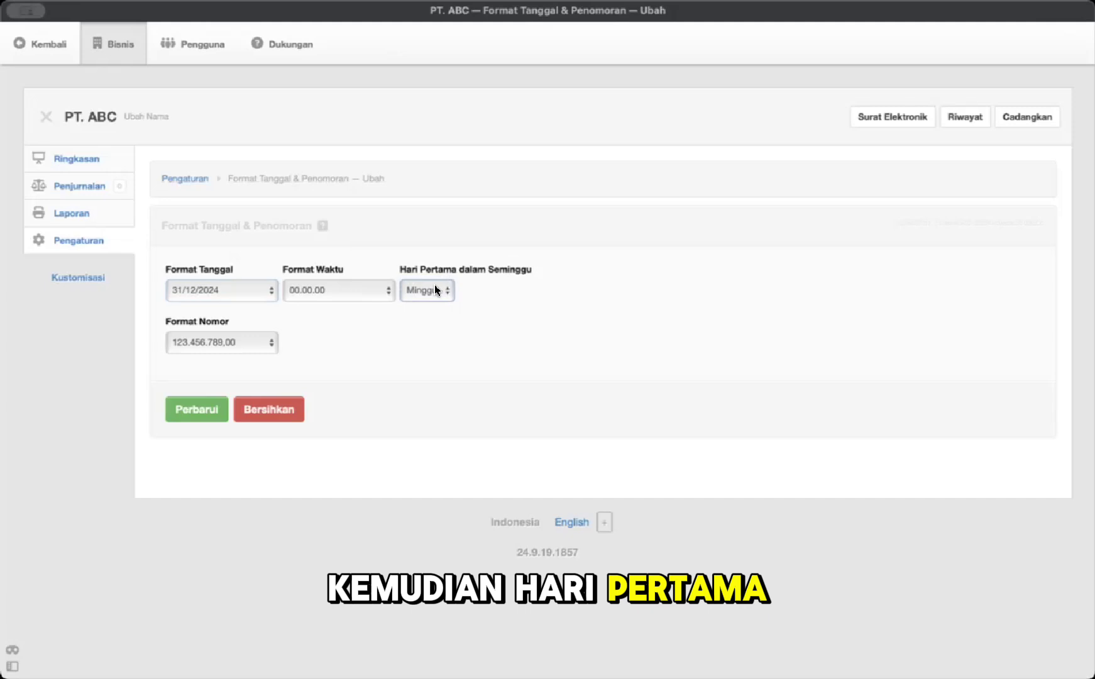
pyautogui.click(434, 288)
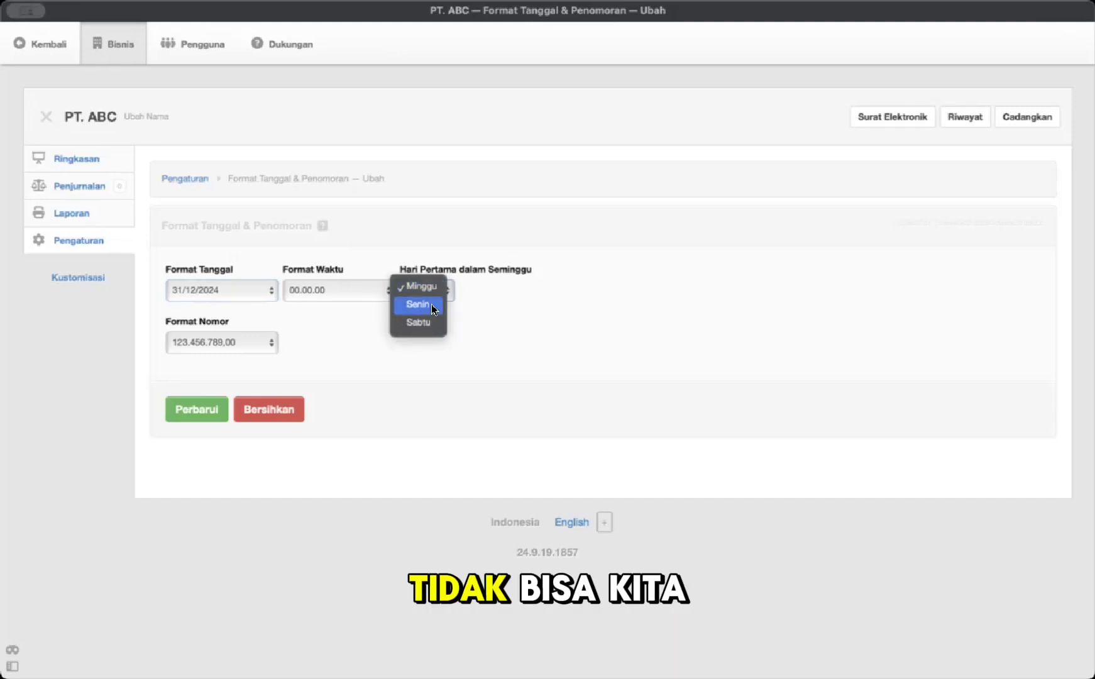
pyautogui.click(425, 302)
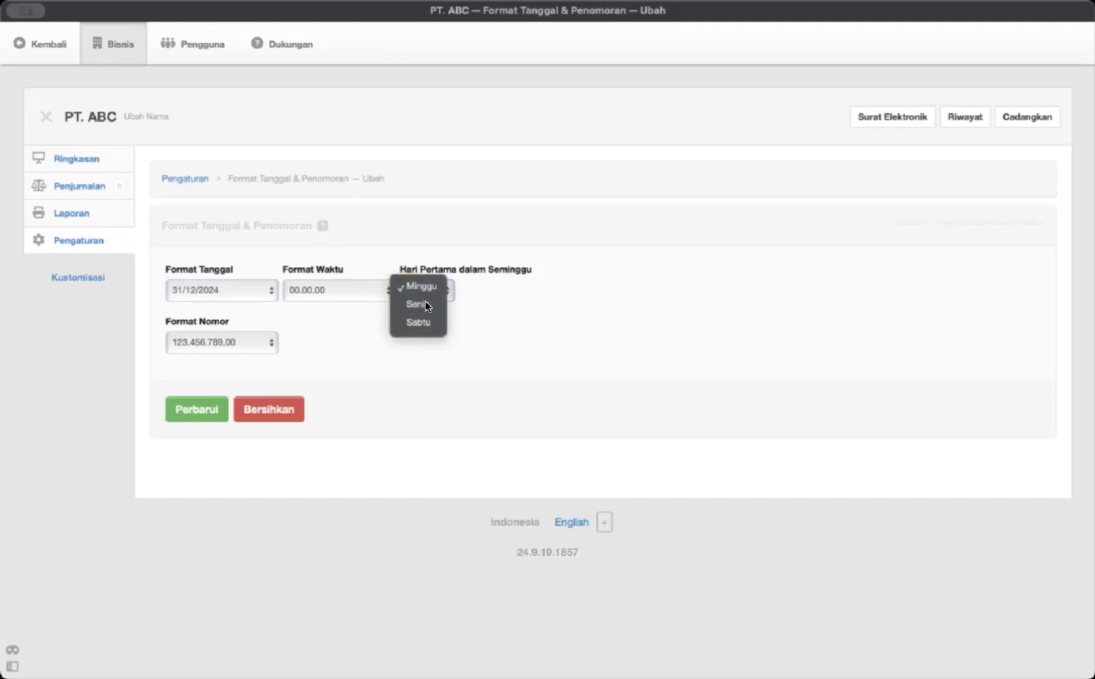
pyautogui.click(421, 285)
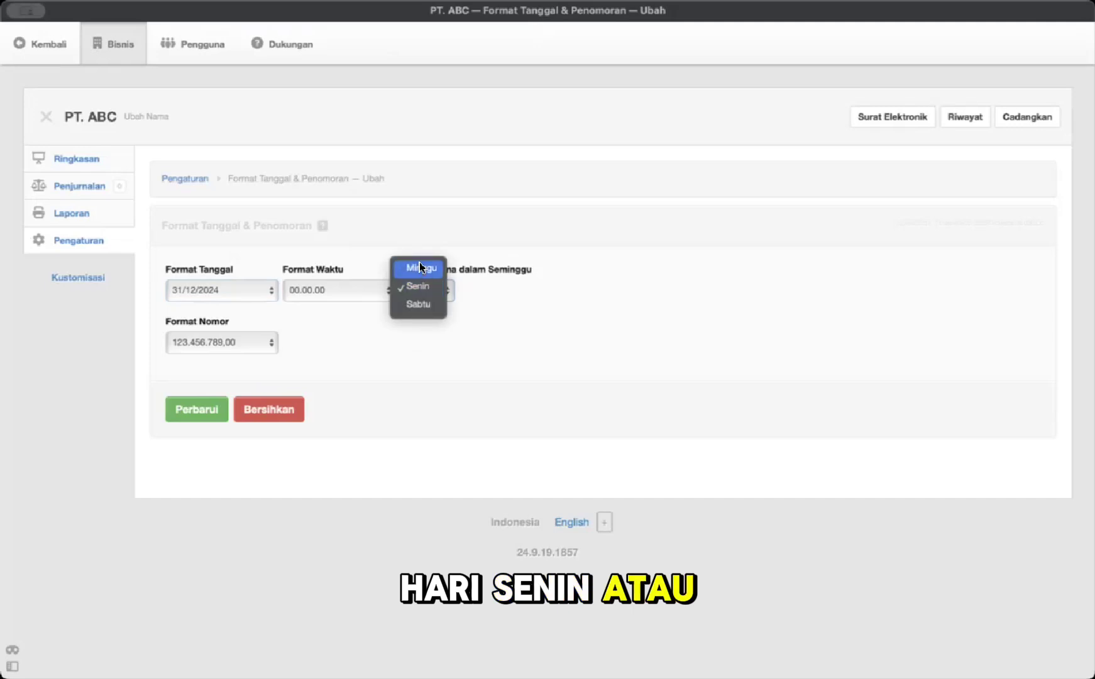
pyautogui.click(510, 346)
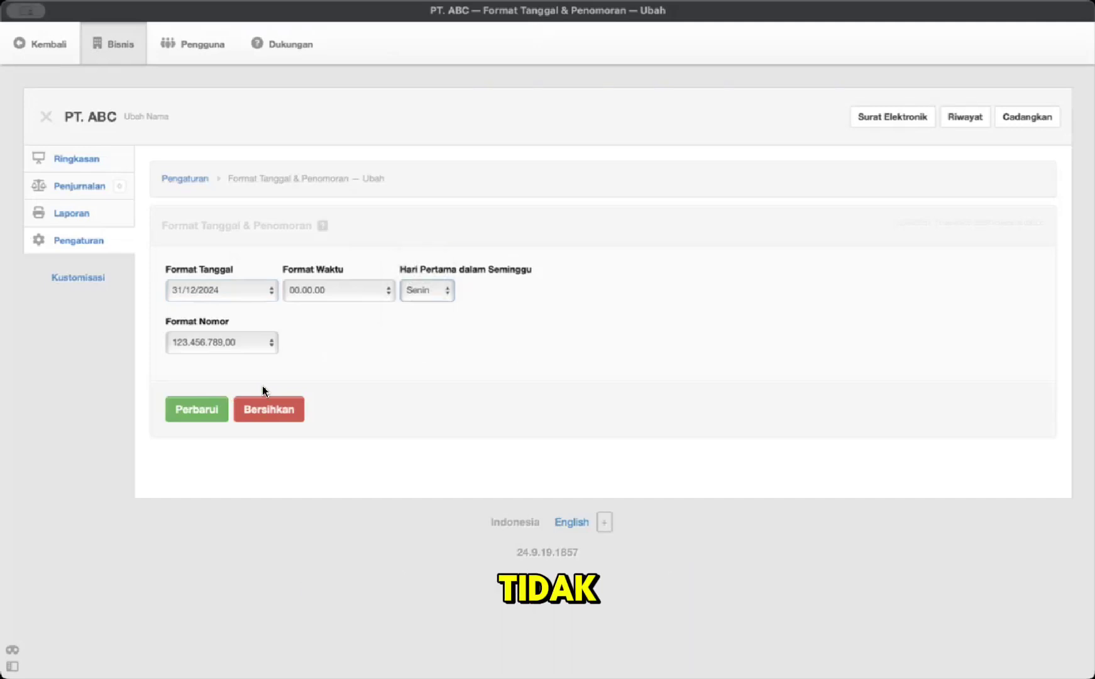
pyautogui.click(189, 409)
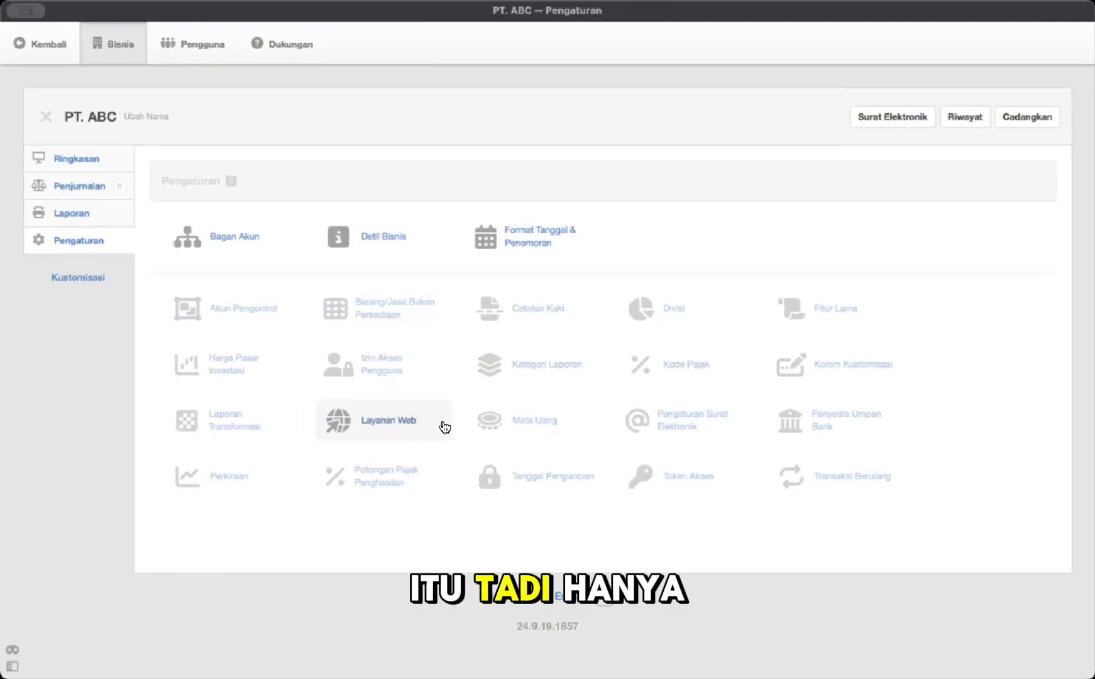
# Step: Open the chart of accounts and look through its balance sheet and profit and loss accounts
pyautogui.click(229, 239)
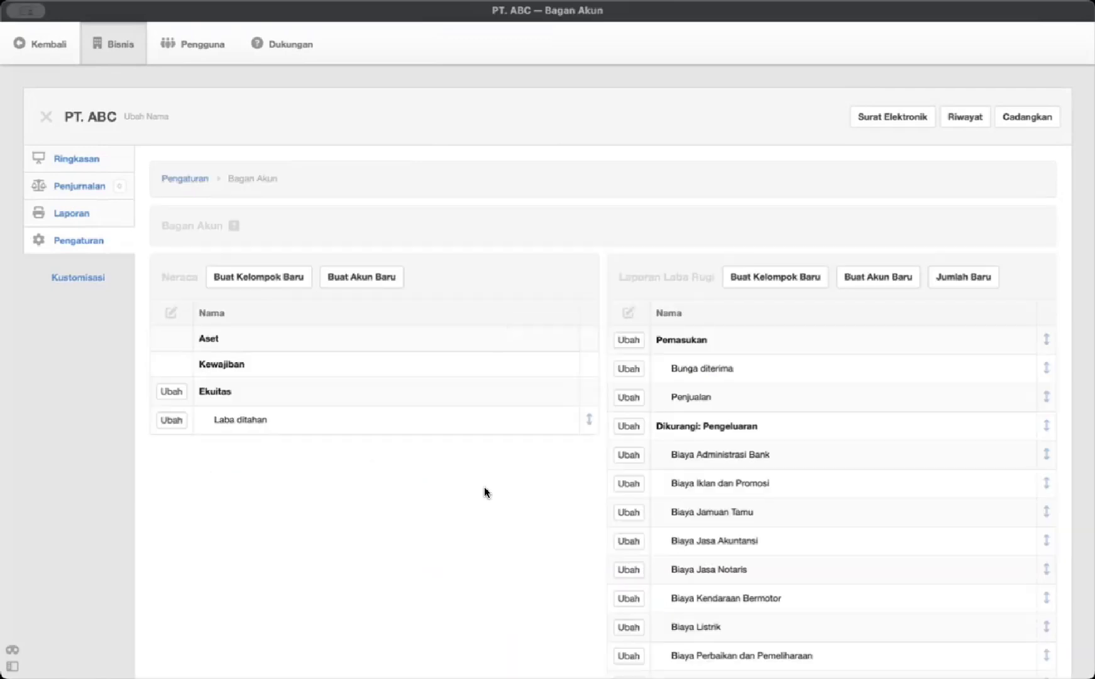
pyautogui.scroll(-5, 483, 486)
pyautogui.scroll(5, 484, 486)
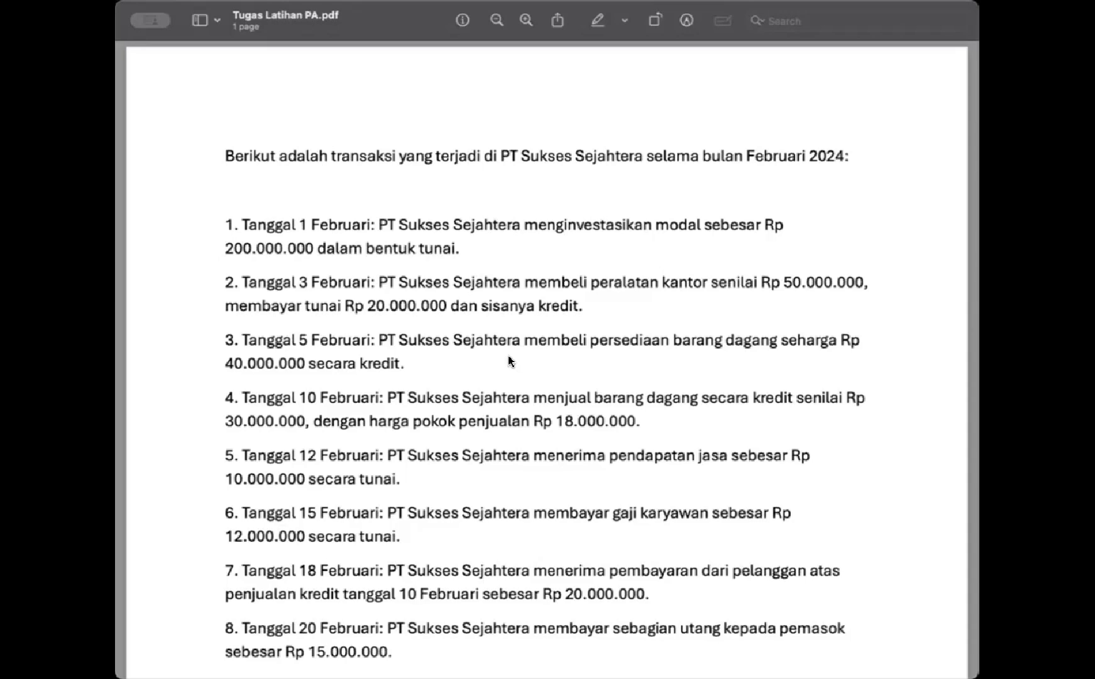
# Step: Switch to Tugas Latihan PA.pdf and read PT Sukses Sejahtera's February 2024 transactions and the assigned tasks
pyautogui.scroll(-3, 510, 361)
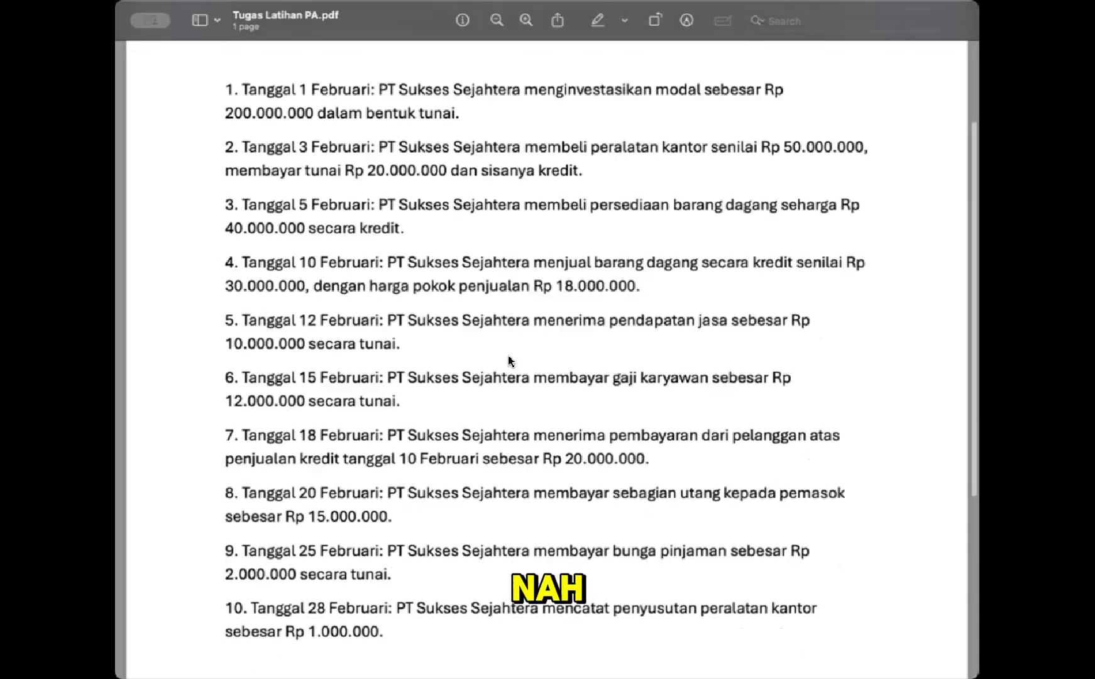
pyautogui.scroll(3, 511, 361)
pyautogui.scroll(-8, 511, 360)
pyautogui.scroll(8, 511, 361)
pyautogui.scroll(1, 511, 361)
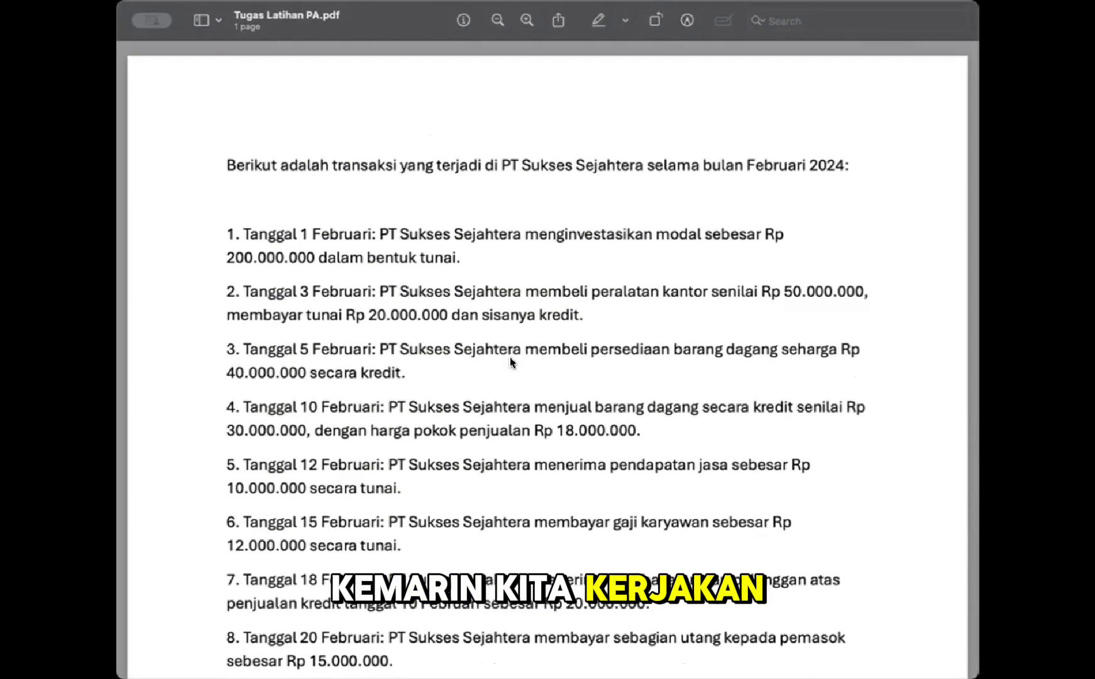
pyautogui.scroll(-7, 510, 360)
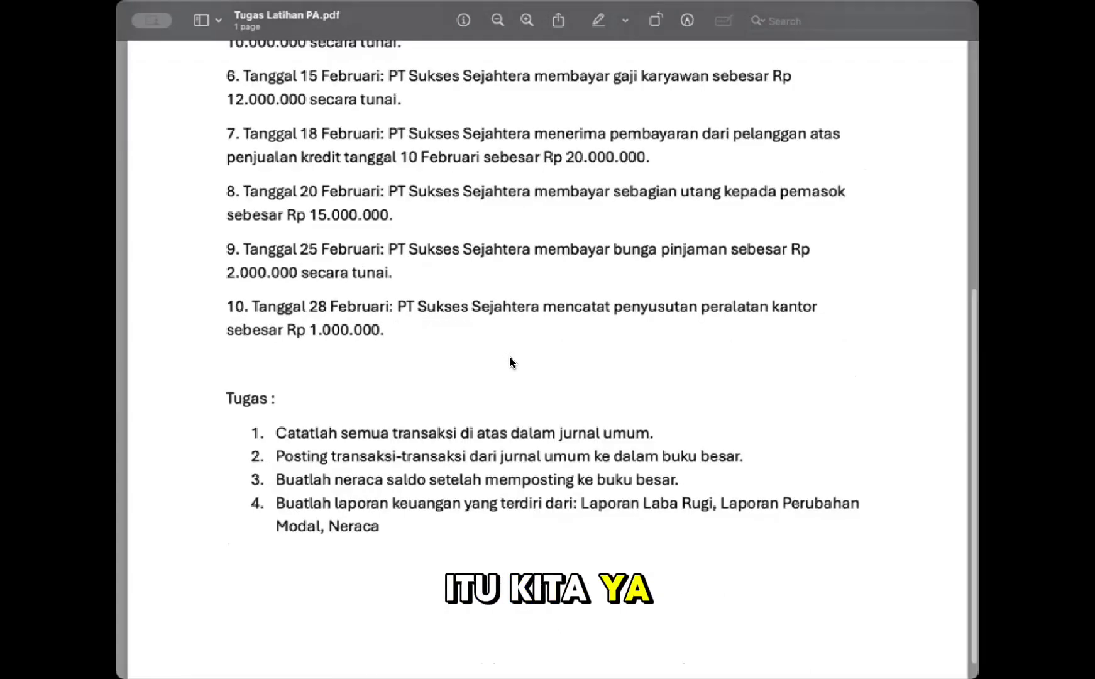
pyautogui.scroll(3, 510, 360)
pyautogui.scroll(-7, 510, 361)
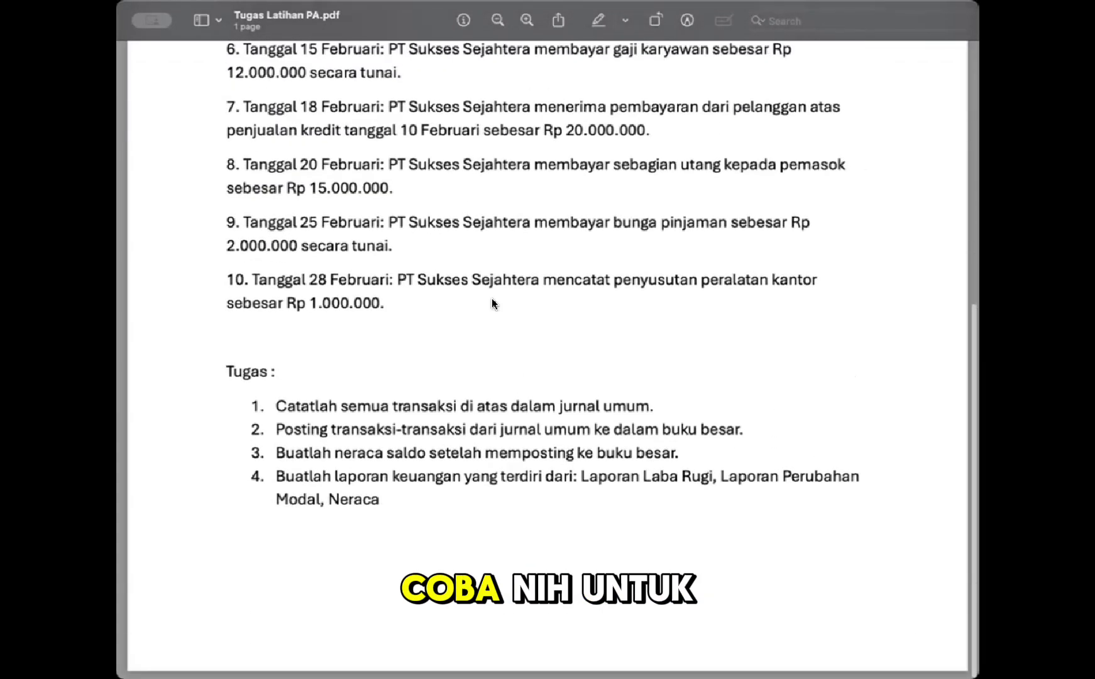
pyautogui.scroll(1, 488, 272)
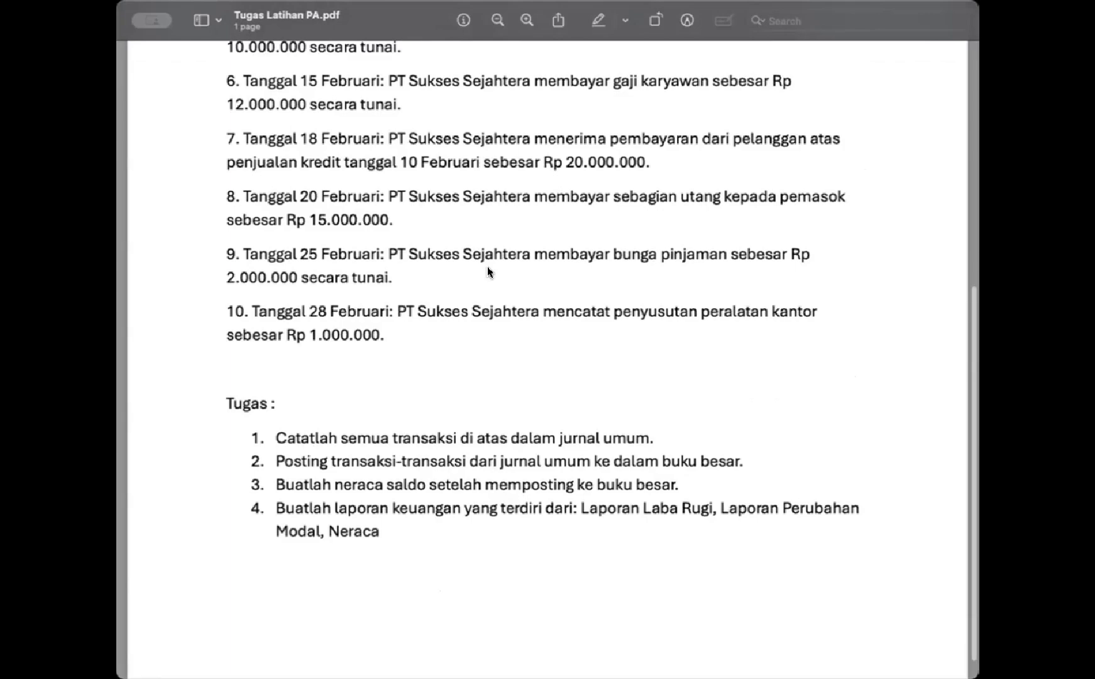
pyautogui.scroll(-1, 488, 271)
pyautogui.scroll(7, 489, 272)
pyautogui.scroll(5, 488, 271)
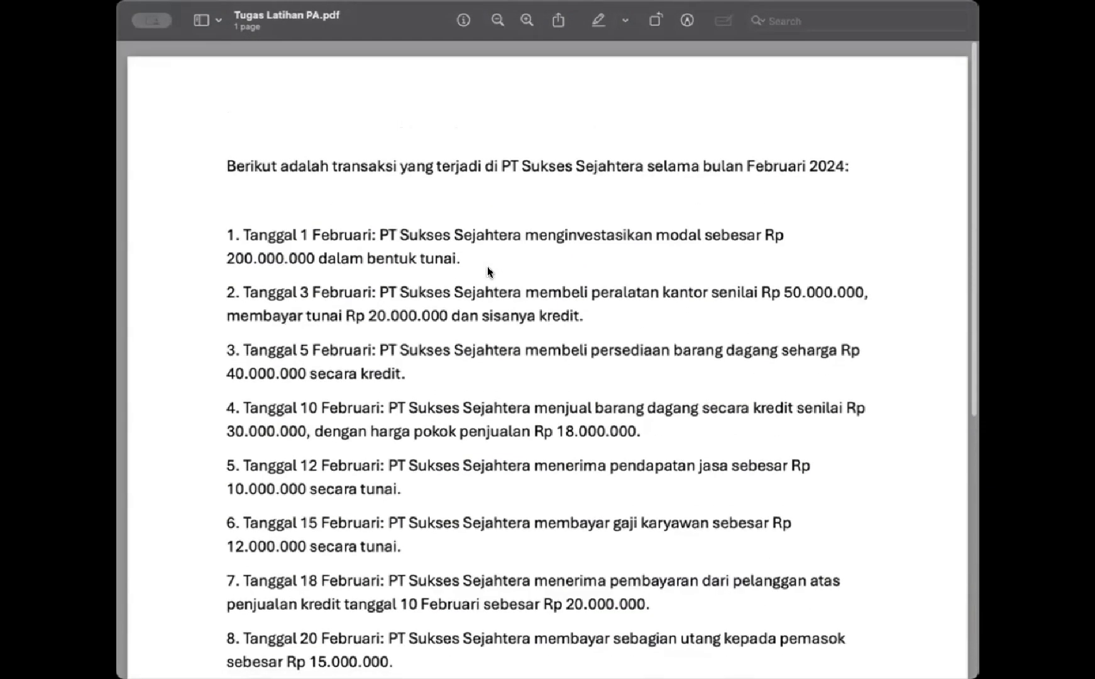
pyautogui.scroll(-10, 473, 431)
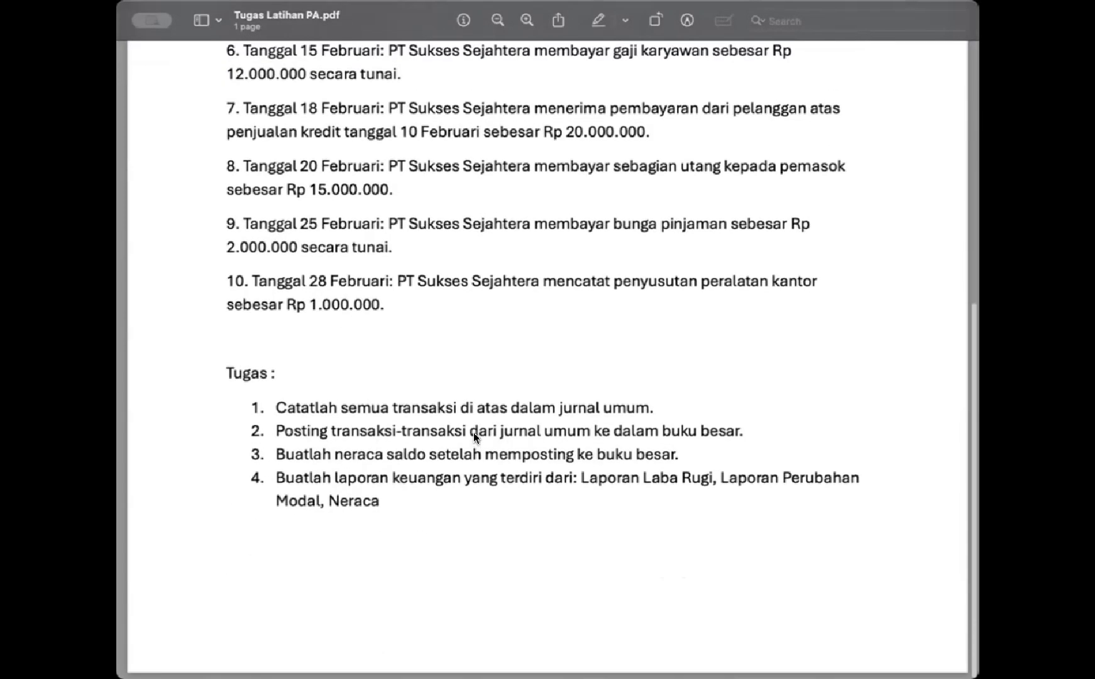
pyautogui.scroll(8, 474, 432)
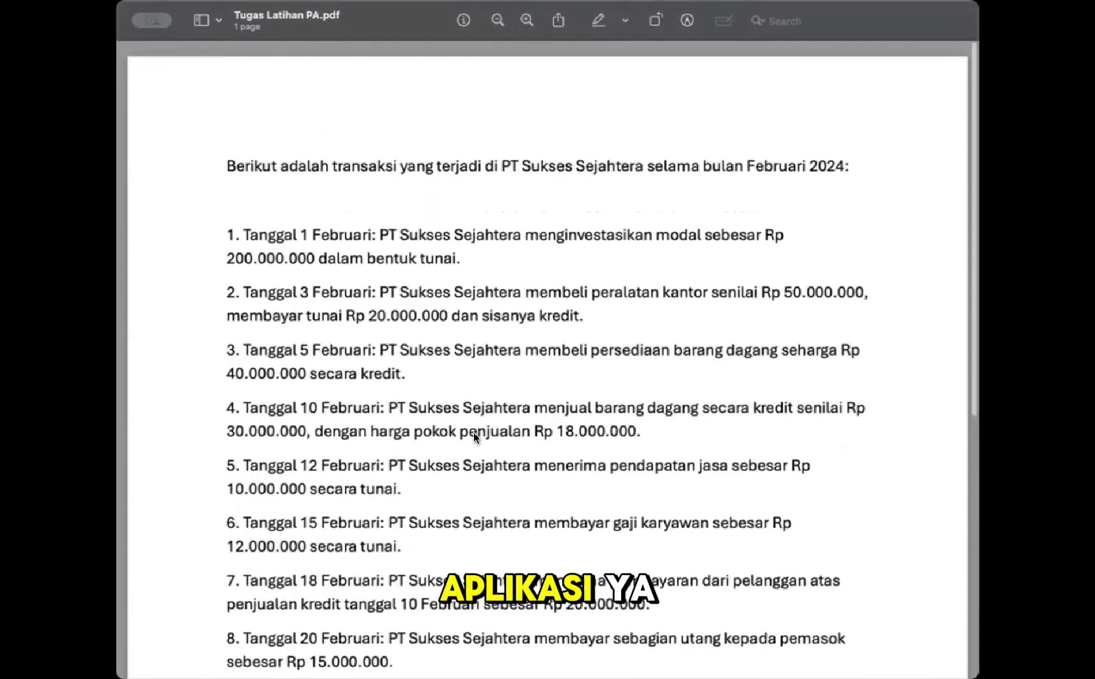
pyautogui.scroll(-2, 402, 198)
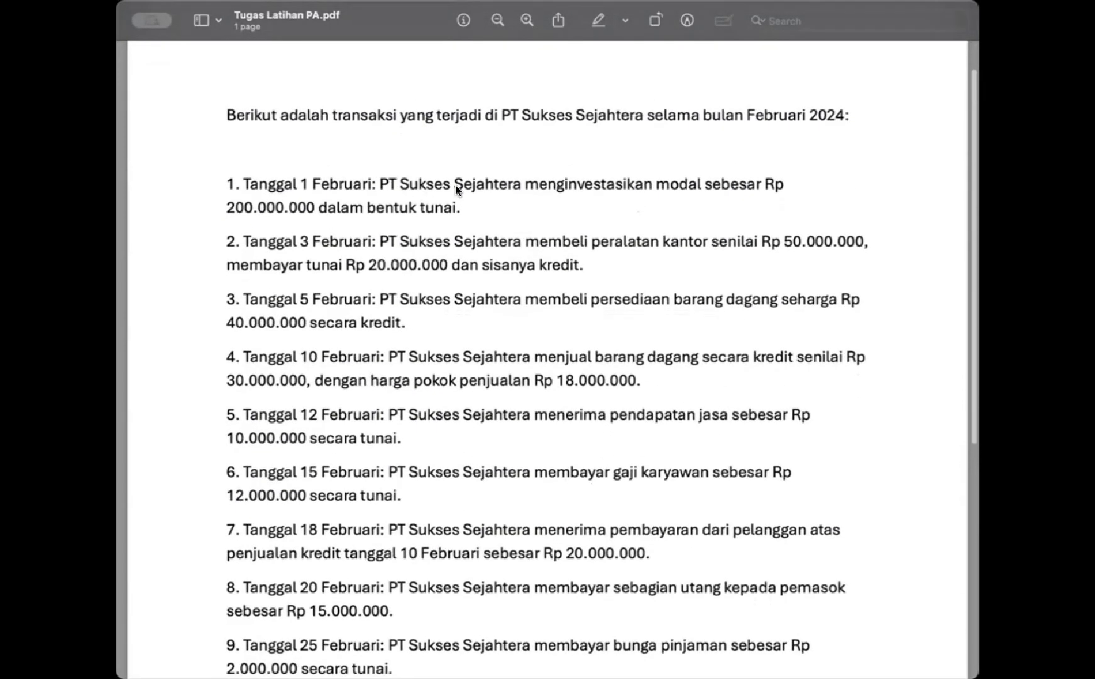
pyautogui.scroll(-2, 353, 110)
pyautogui.scroll(-1, 352, 130)
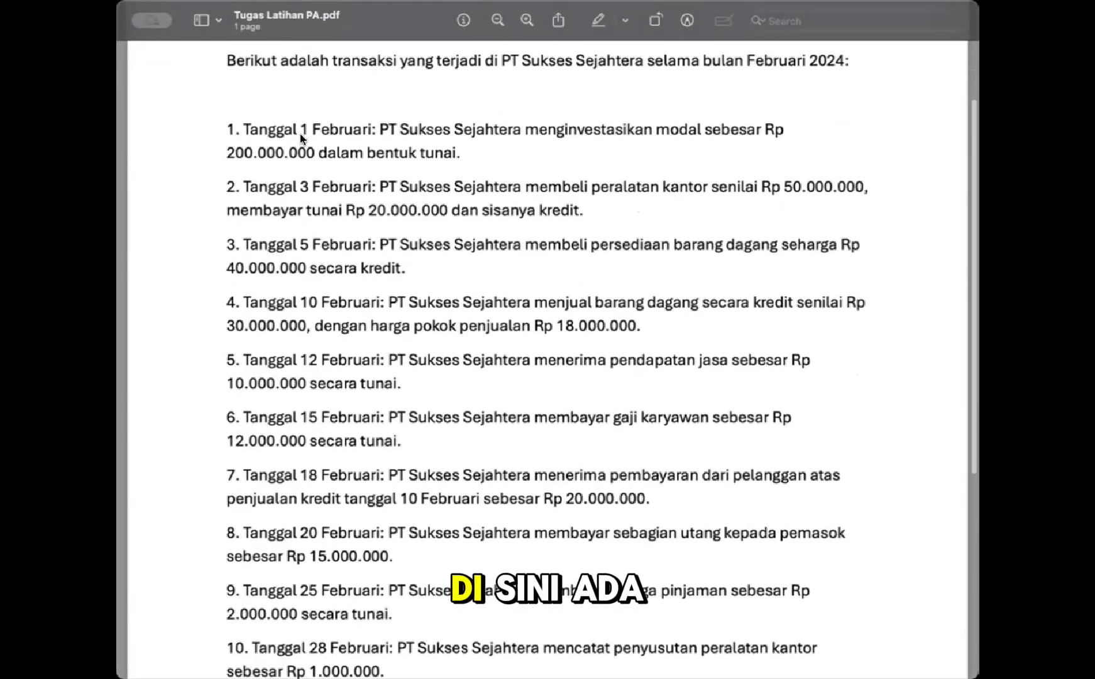
pyautogui.scroll(2, 300, 135)
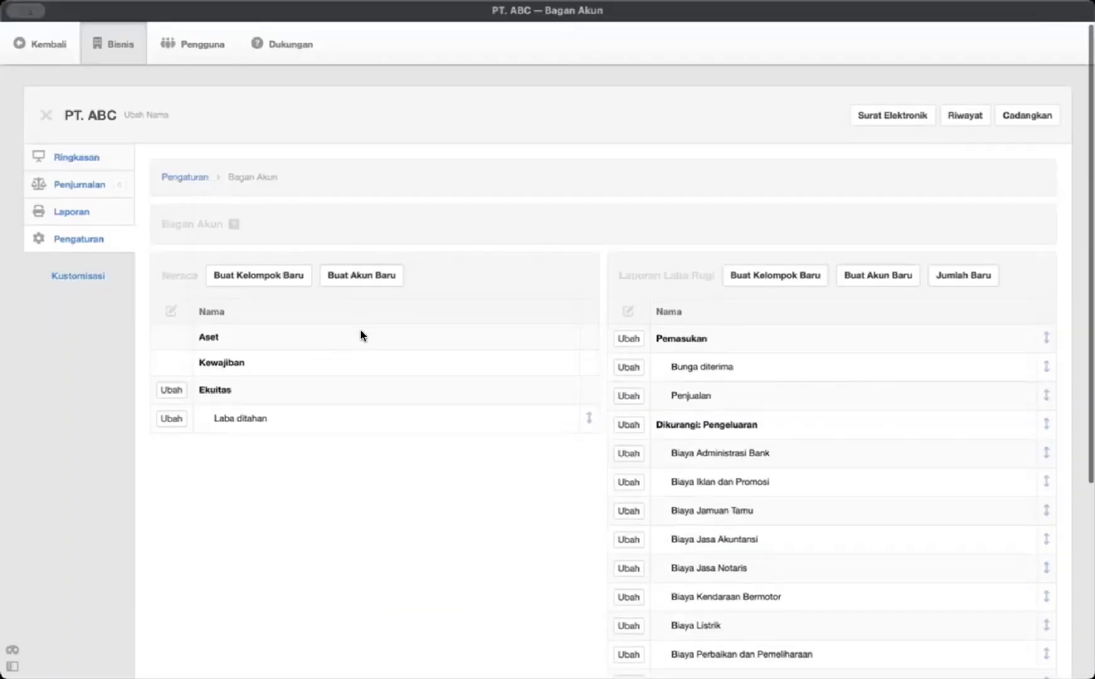
# Step: Switch back to Manager, start a new balance sheet account named Kas, and leave its code empty
pyautogui.scroll(-3, 360, 335)
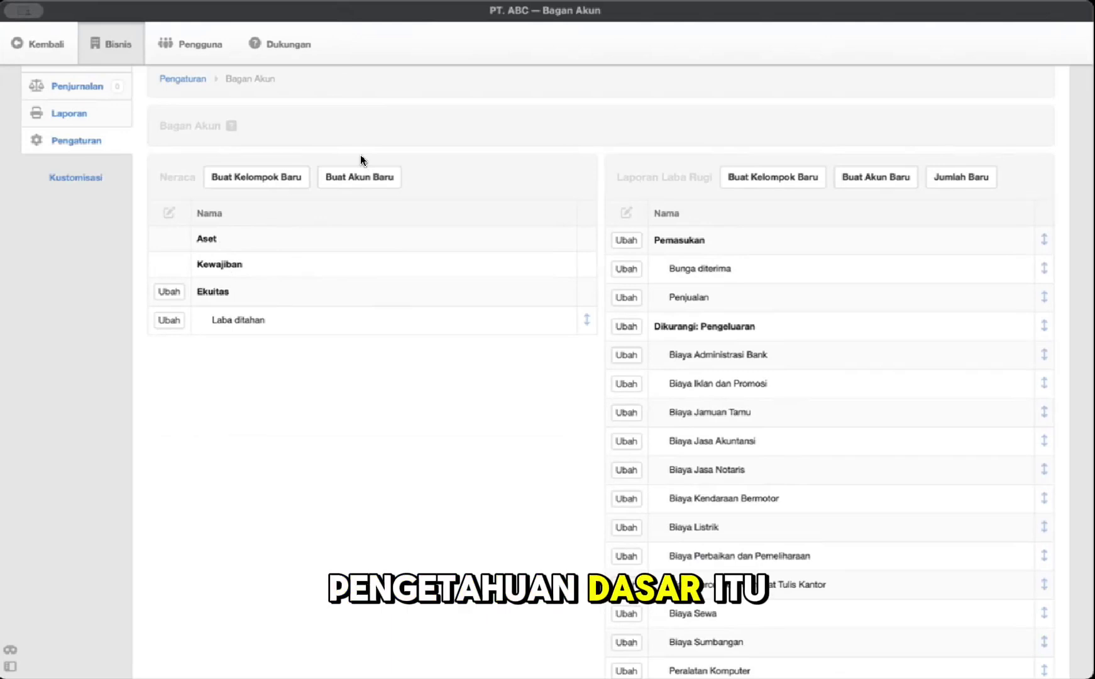
pyautogui.click(375, 190)
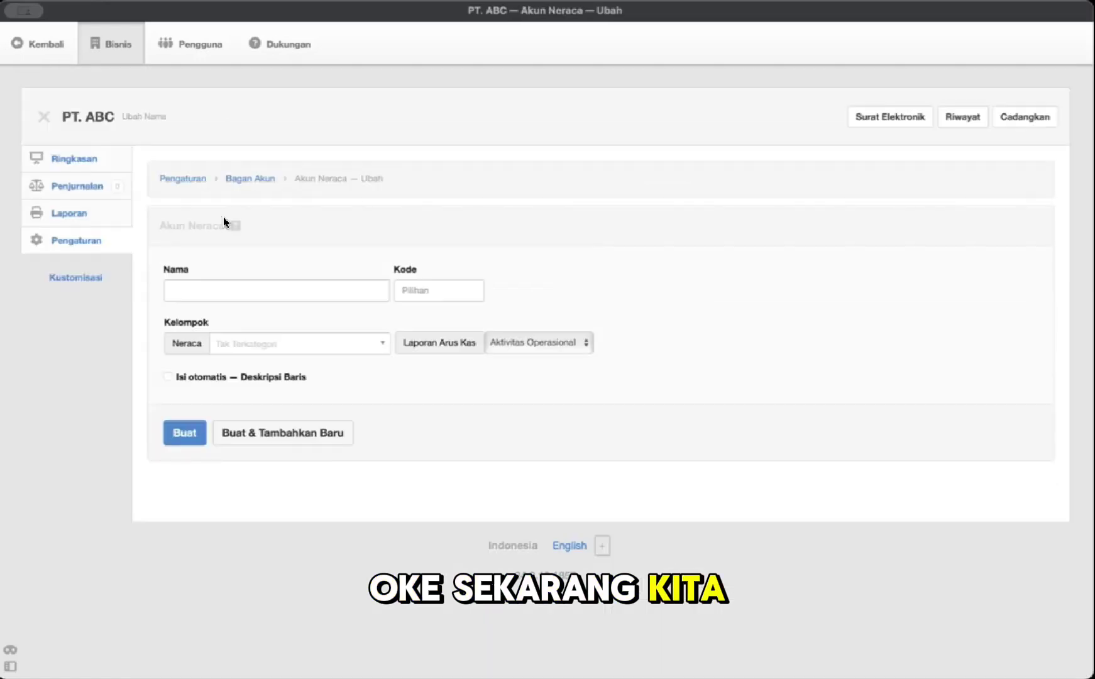
pyautogui.click(307, 291)
pyautogui.write('Kas')
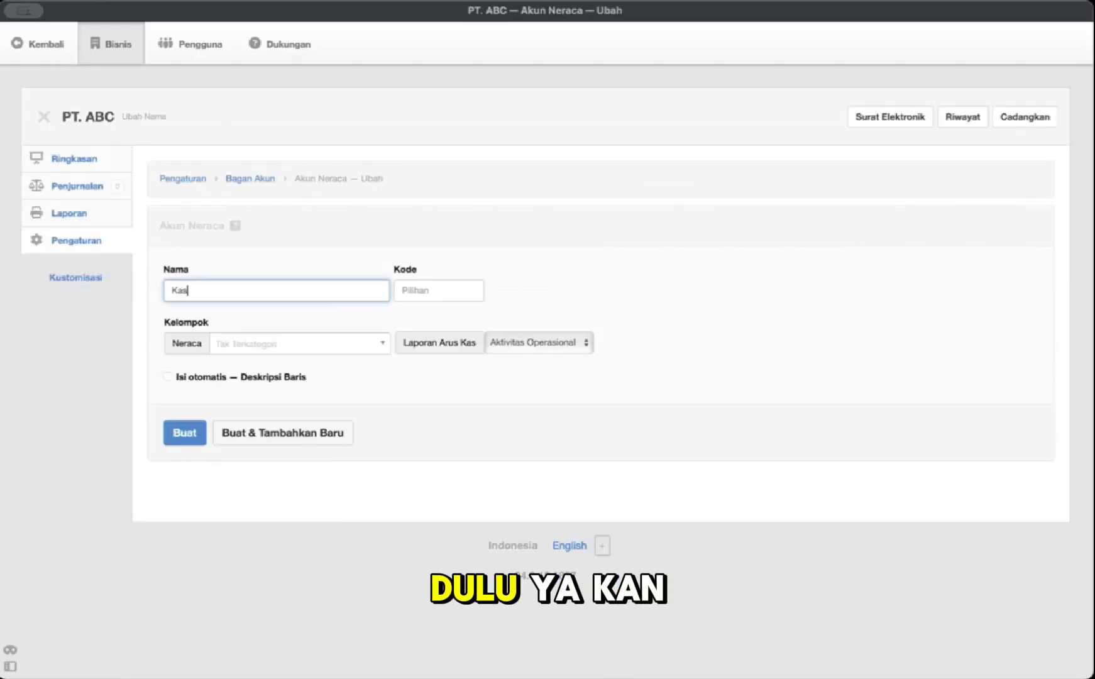
pyautogui.click(418, 286)
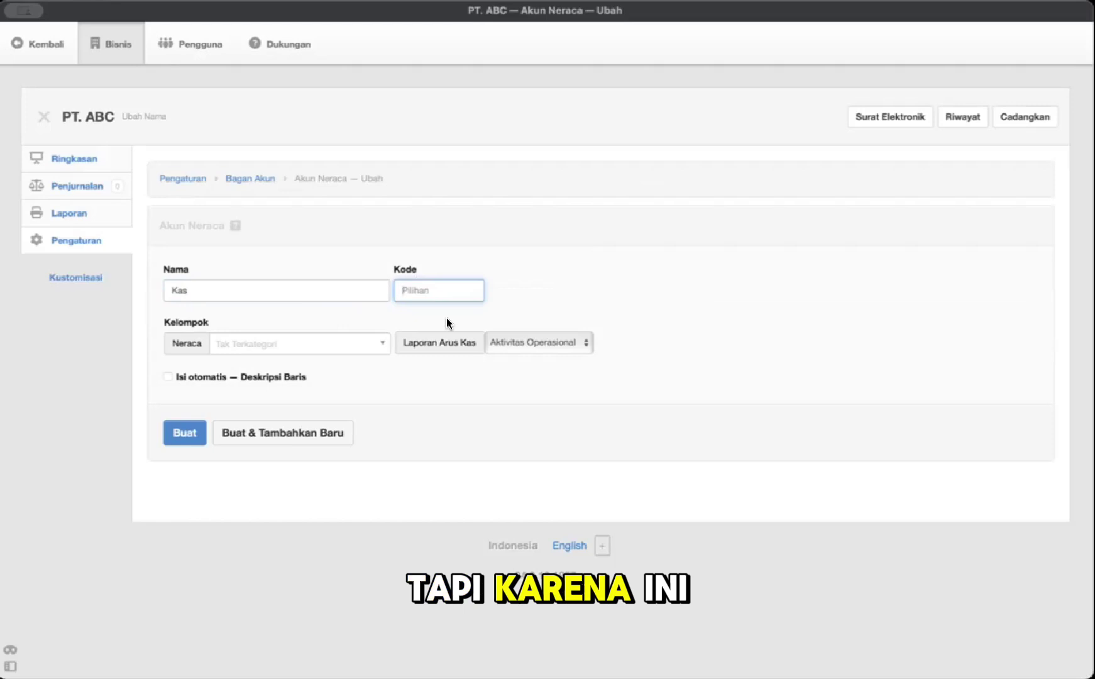
pyautogui.click(507, 290)
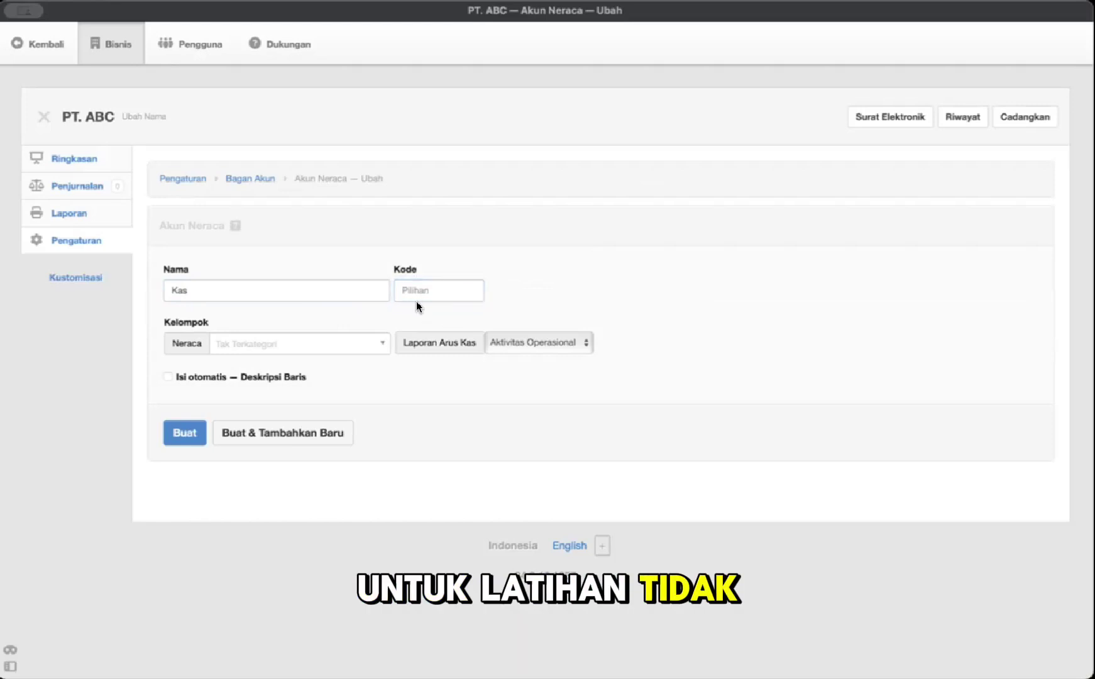
# Step: Assign the Kas account to the Aset group and set its cash flow statement category to Kas & Setara Kas
pyautogui.click(360, 355)
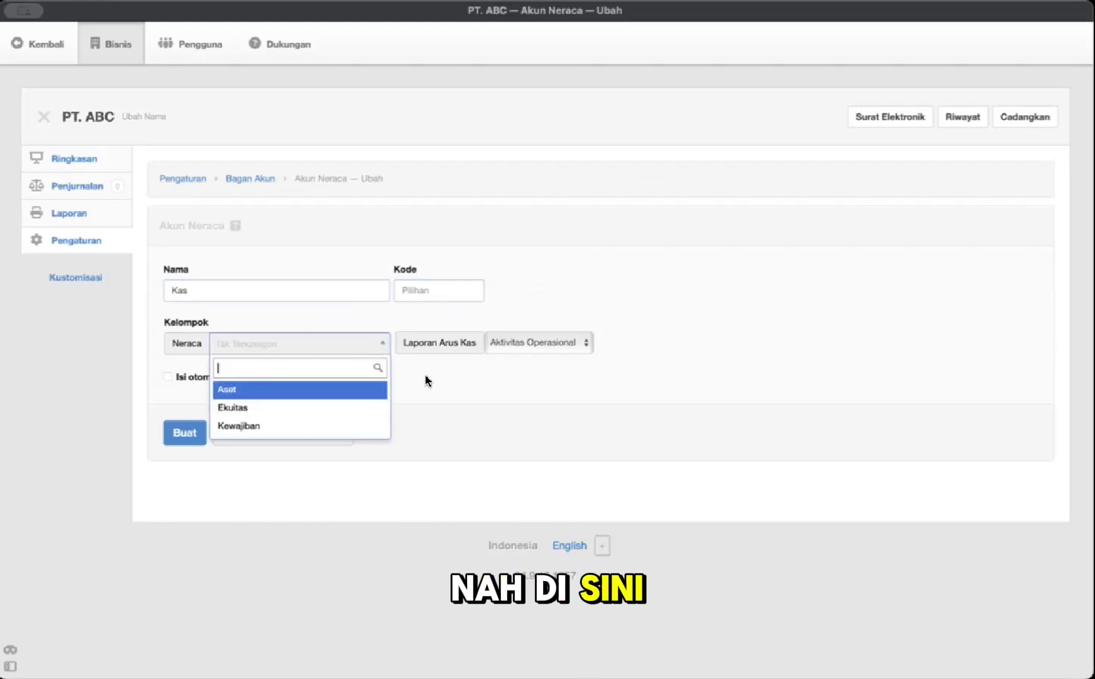
pyautogui.click(438, 389)
pyautogui.click(367, 346)
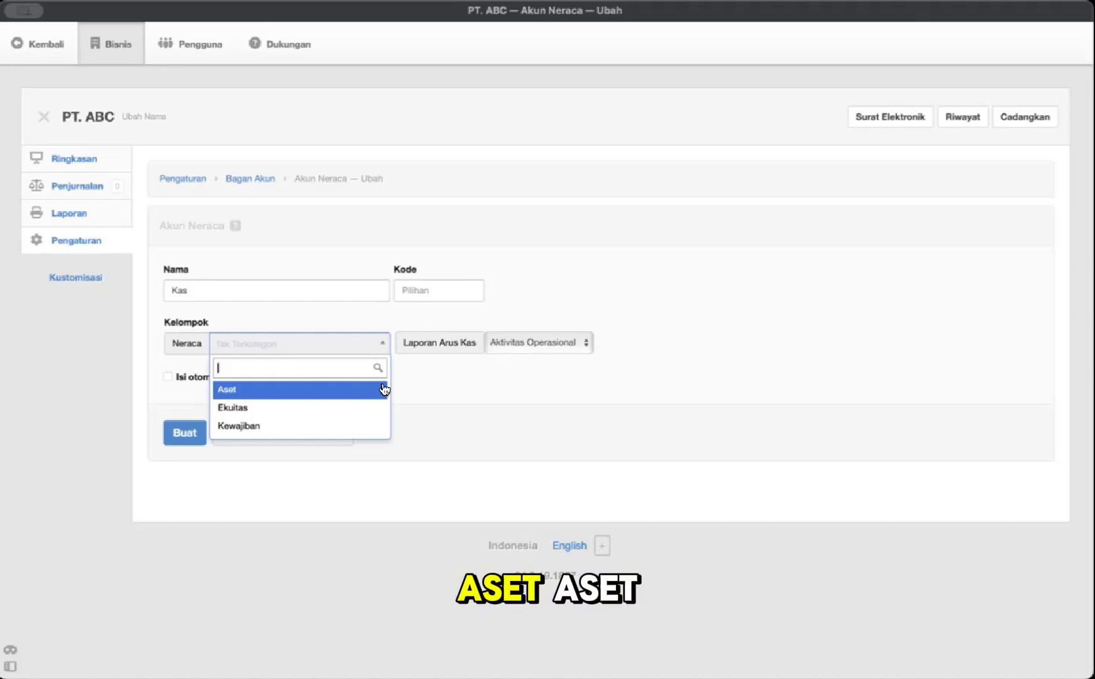
pyautogui.click(368, 388)
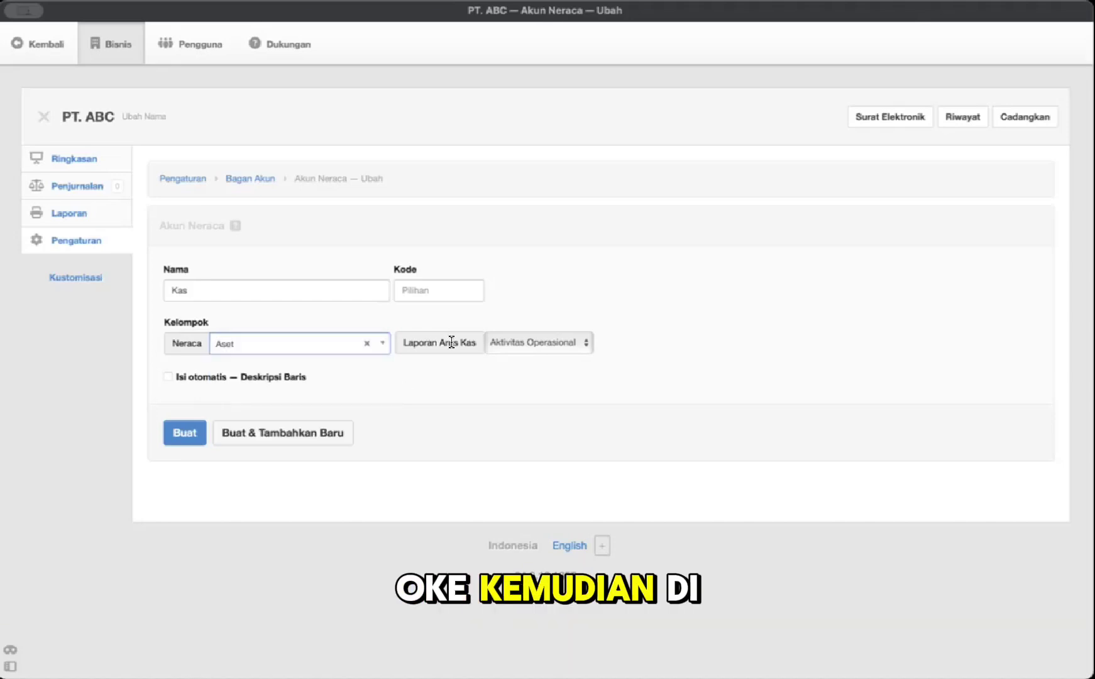
pyautogui.click(545, 339)
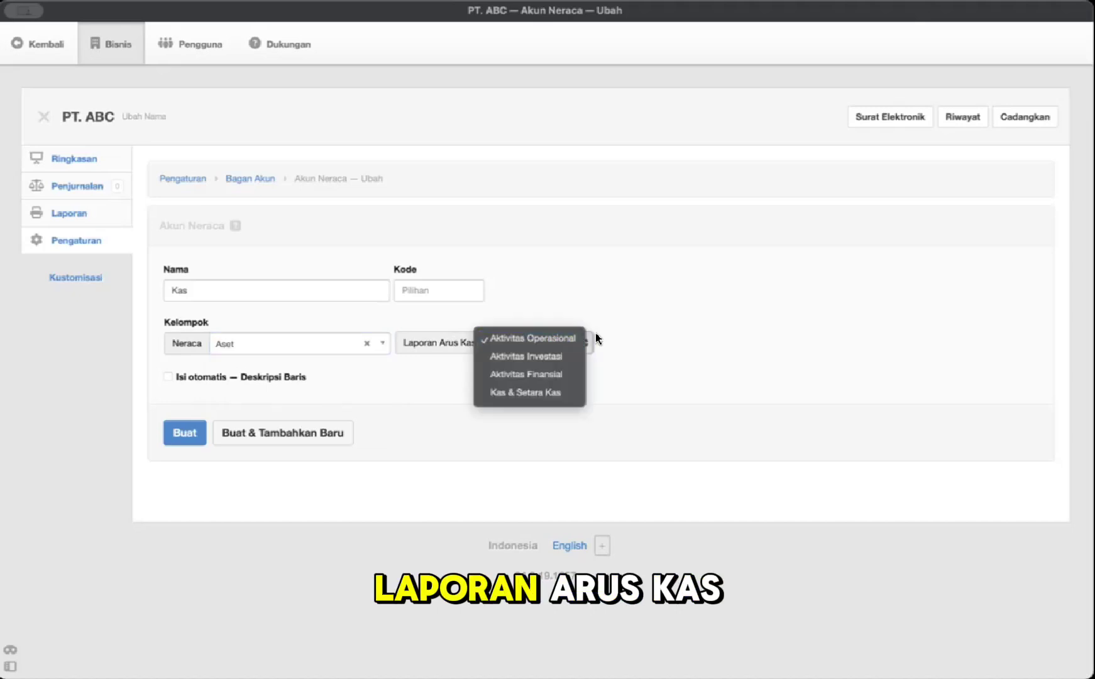
pyautogui.click(549, 397)
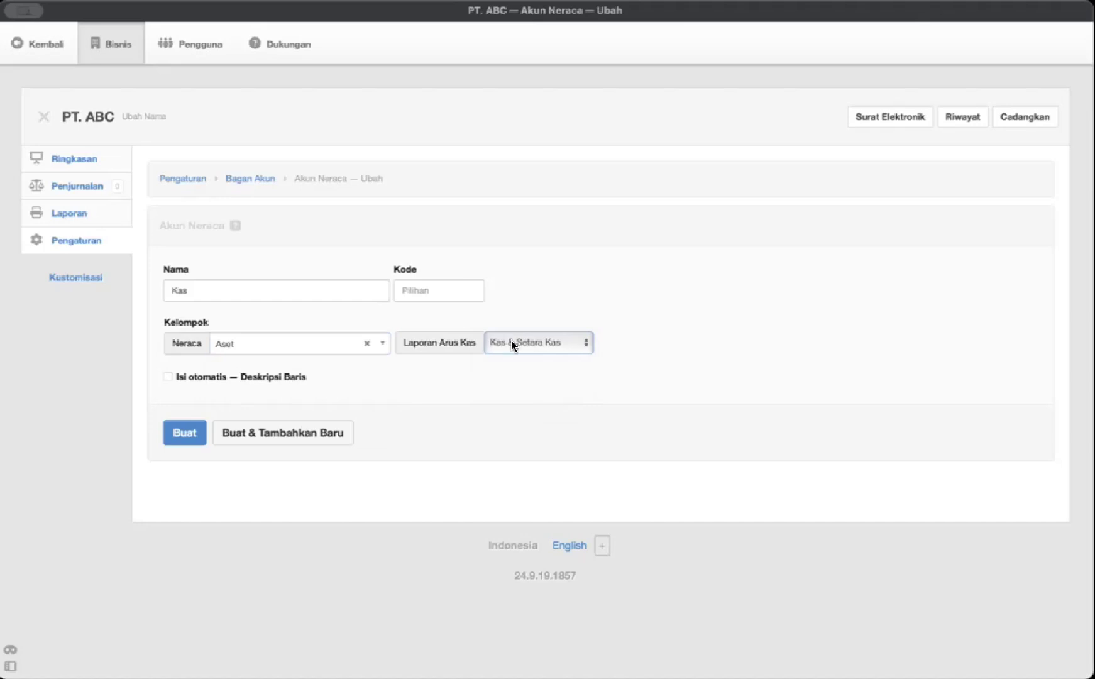
# Step: Try Aktivitas Operasional as the Kas account's cash flow category, and switch back to Kas & Setara Kas
pyautogui.click(575, 346)
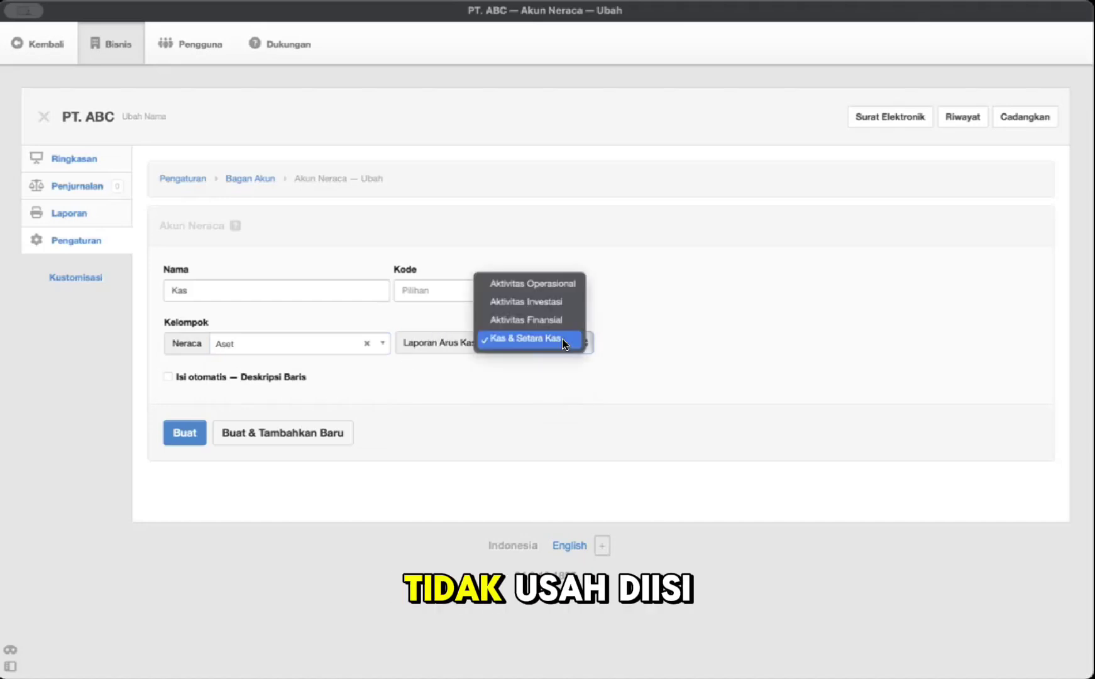
pyautogui.click(552, 265)
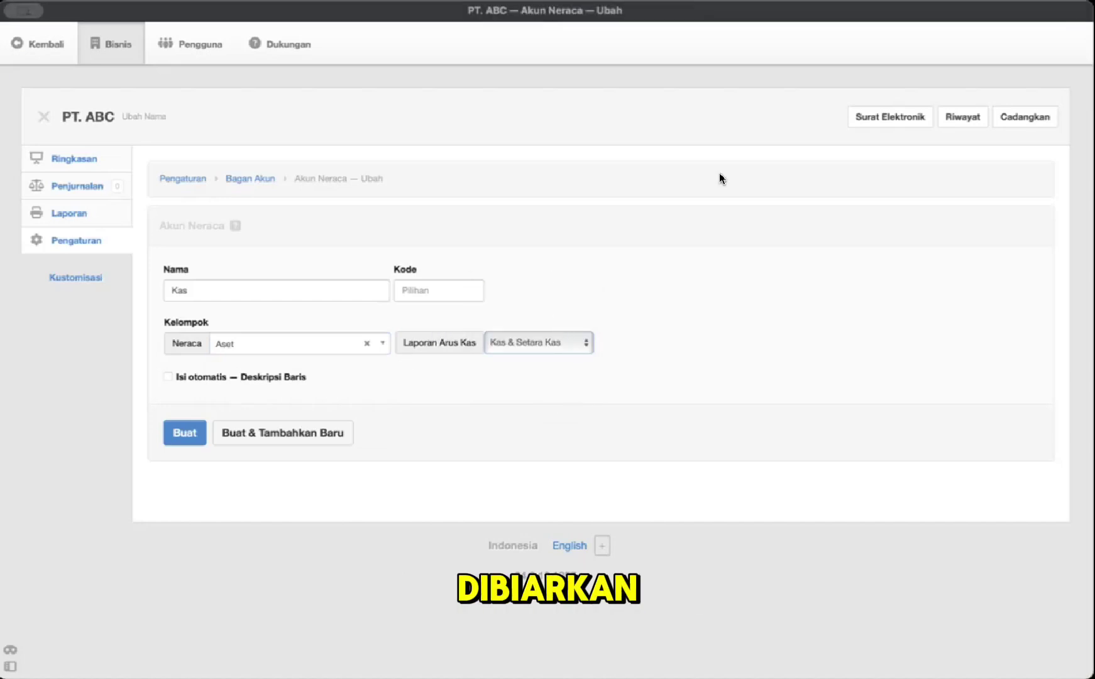
pyautogui.click(573, 343)
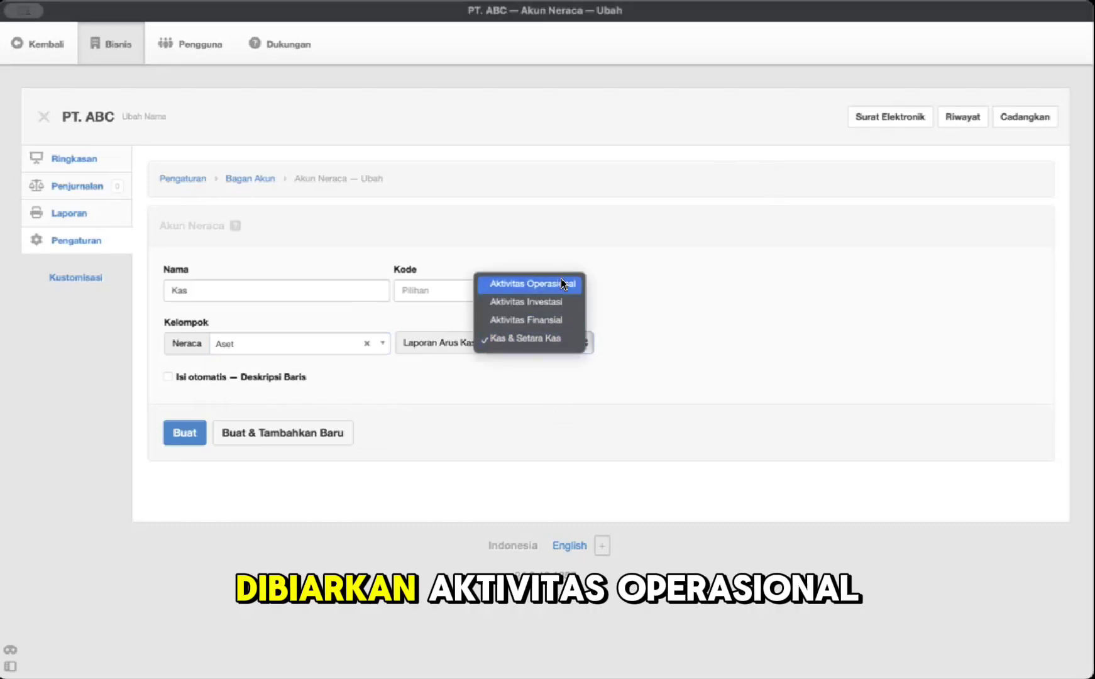
pyautogui.click(560, 284)
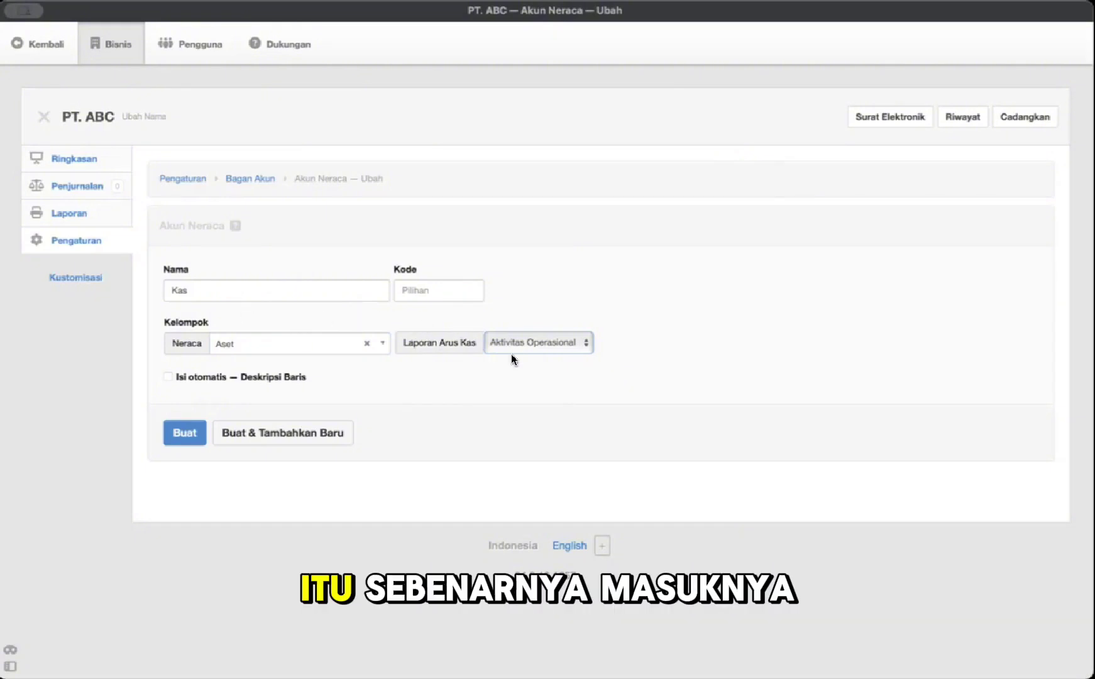
pyautogui.click(561, 348)
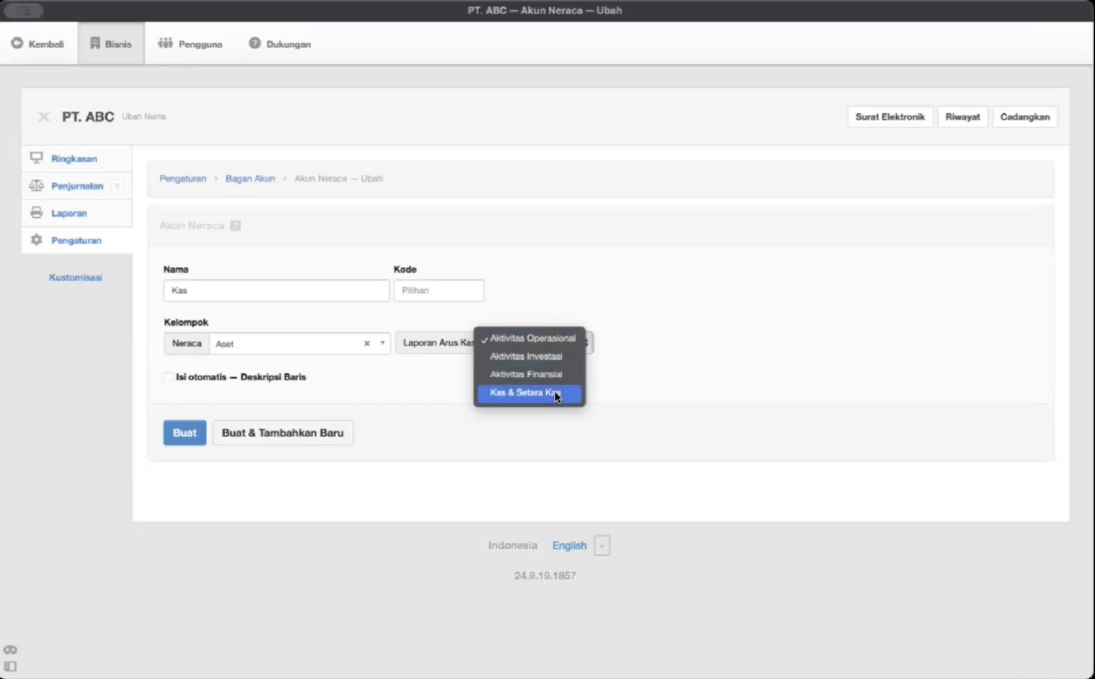
pyautogui.press('Escape')
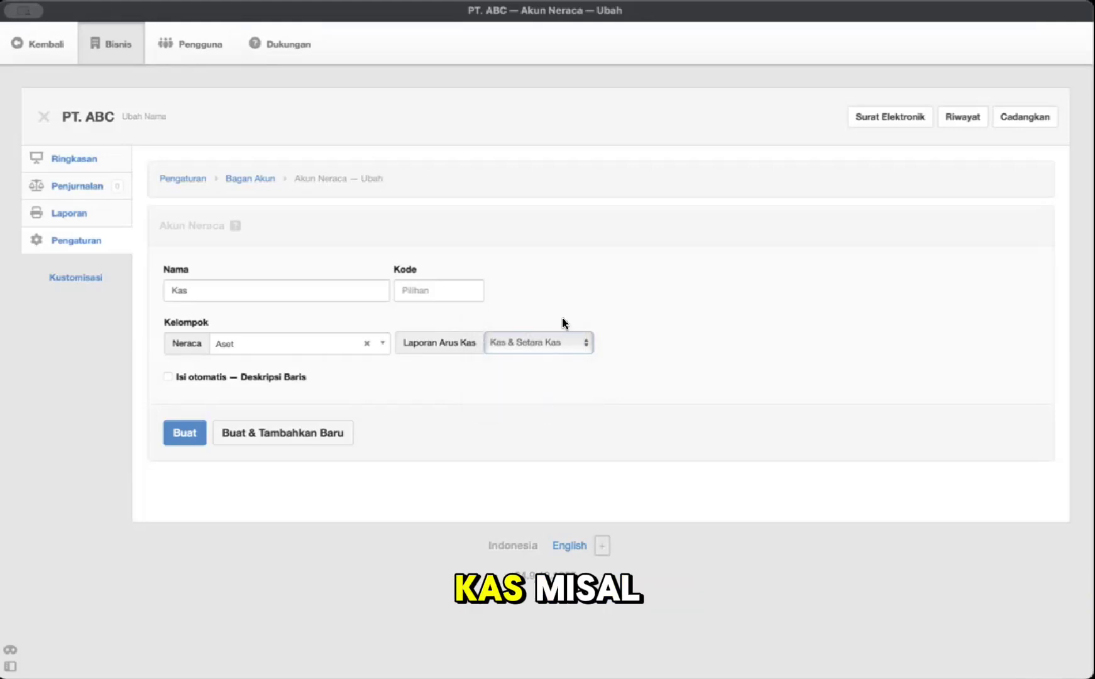
# Step: Keep Kas & Setara Kas as the Kas account's cash flow category, save the account, and start another balance sheet account
pyautogui.click(565, 343)
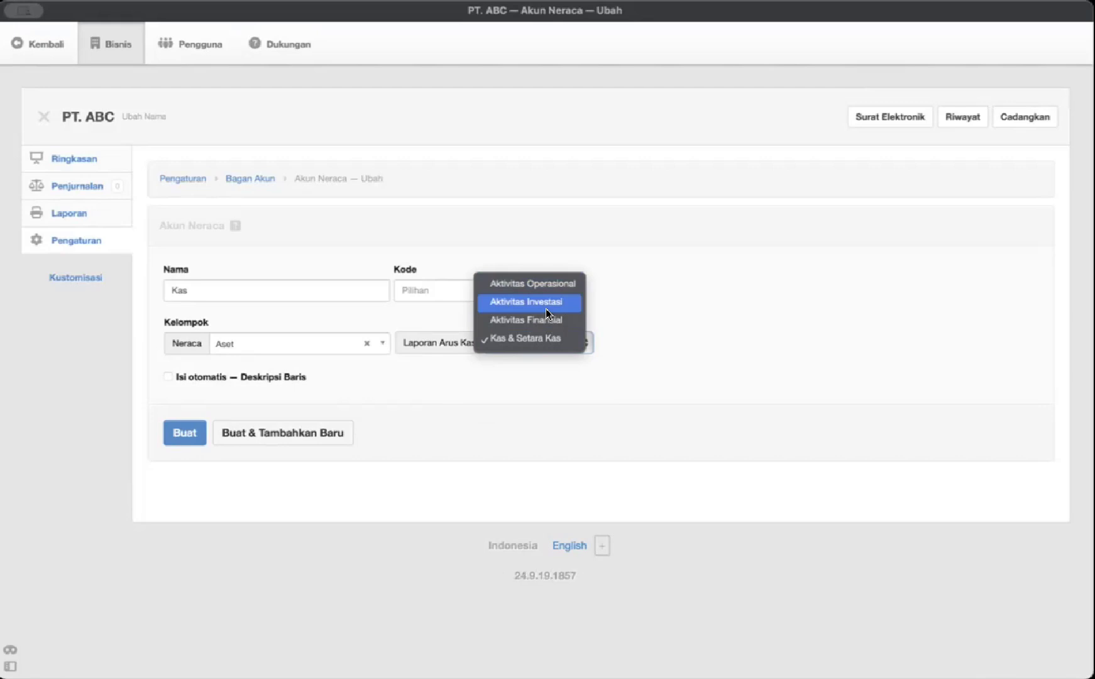
pyautogui.click(556, 340)
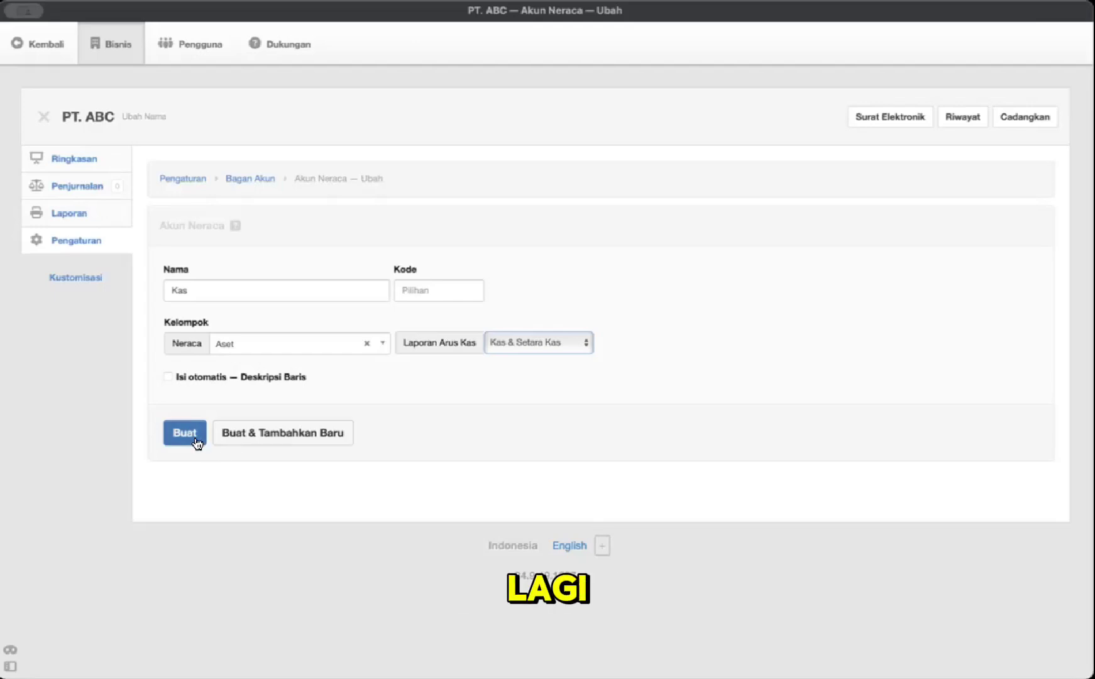
pyautogui.click(240, 437)
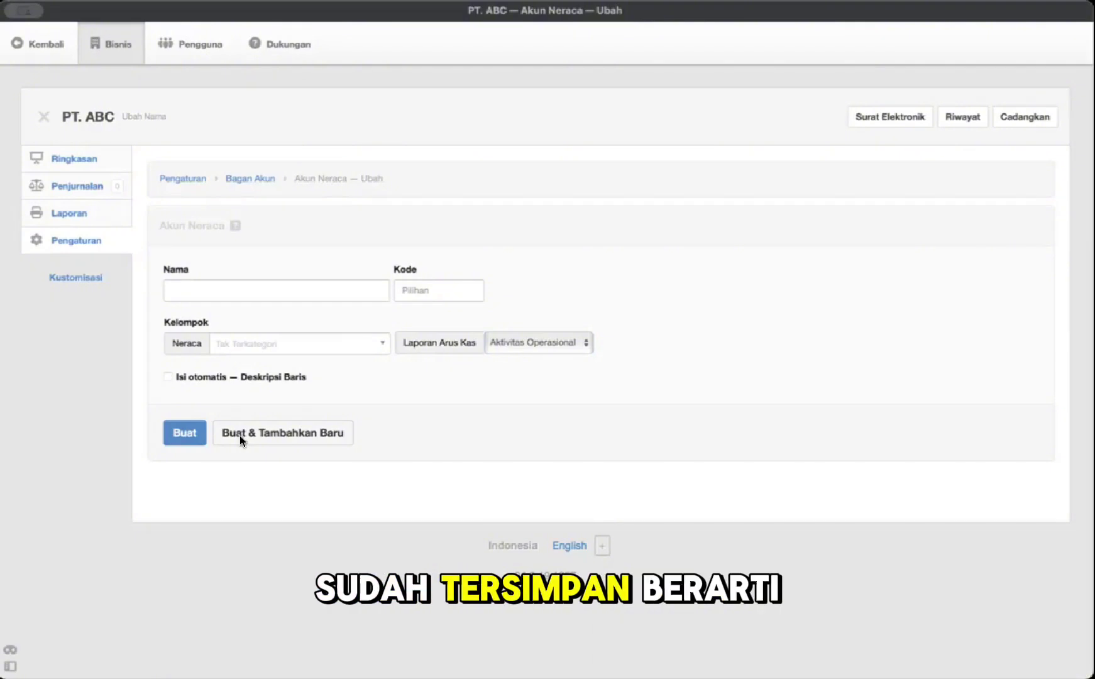
# Step: Create a balance sheet account named Modal in the Ekuitas group with the cash flow category Aktivitas Finansial
pyautogui.click(256, 288)
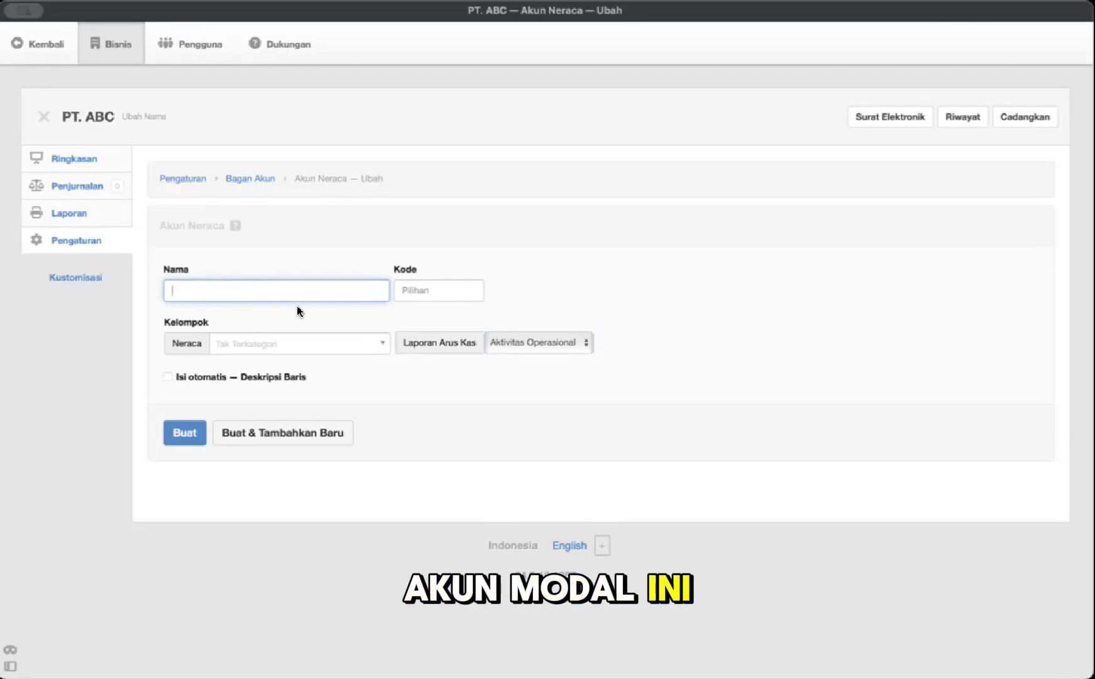
pyautogui.write('Modal')
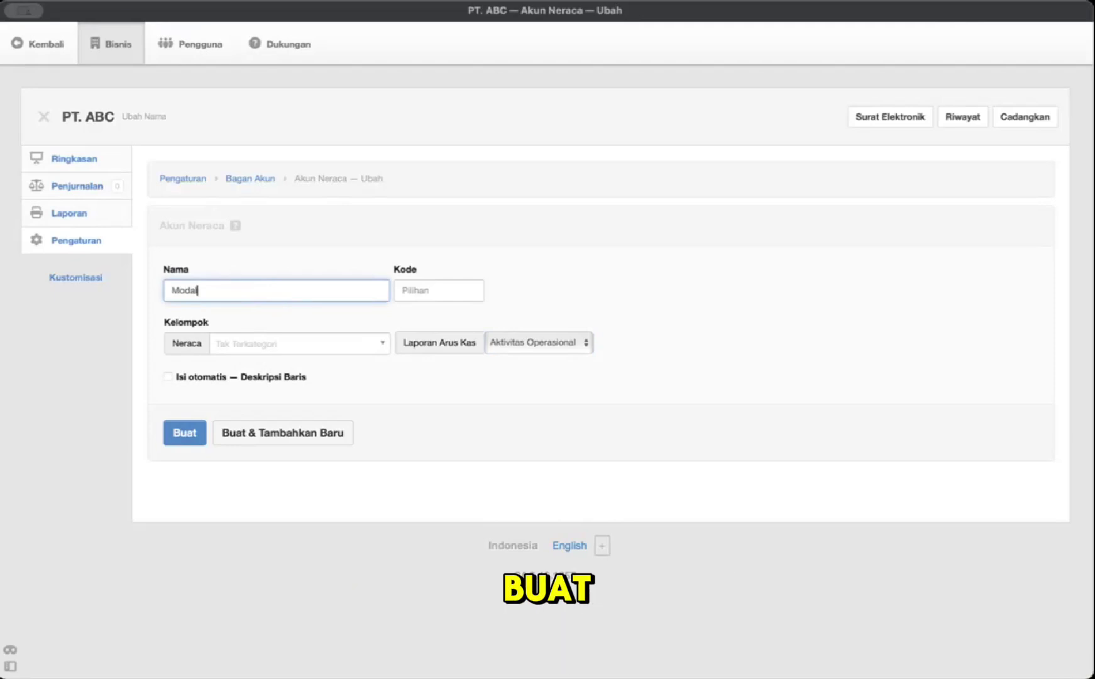
pyautogui.click(333, 343)
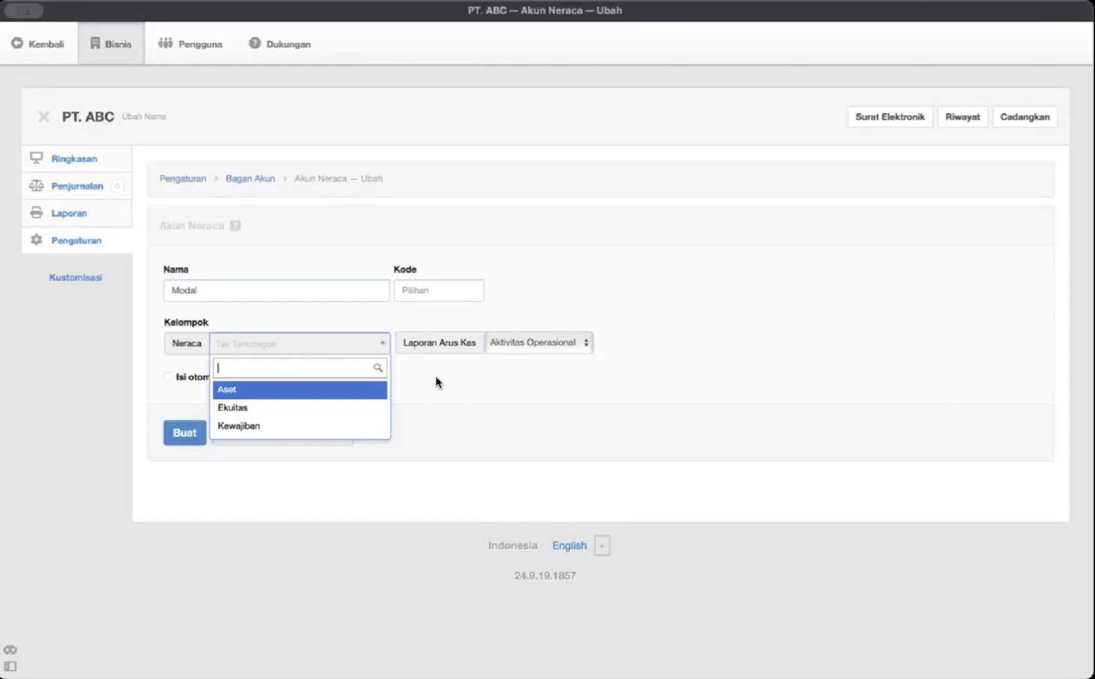
pyautogui.click(343, 407)
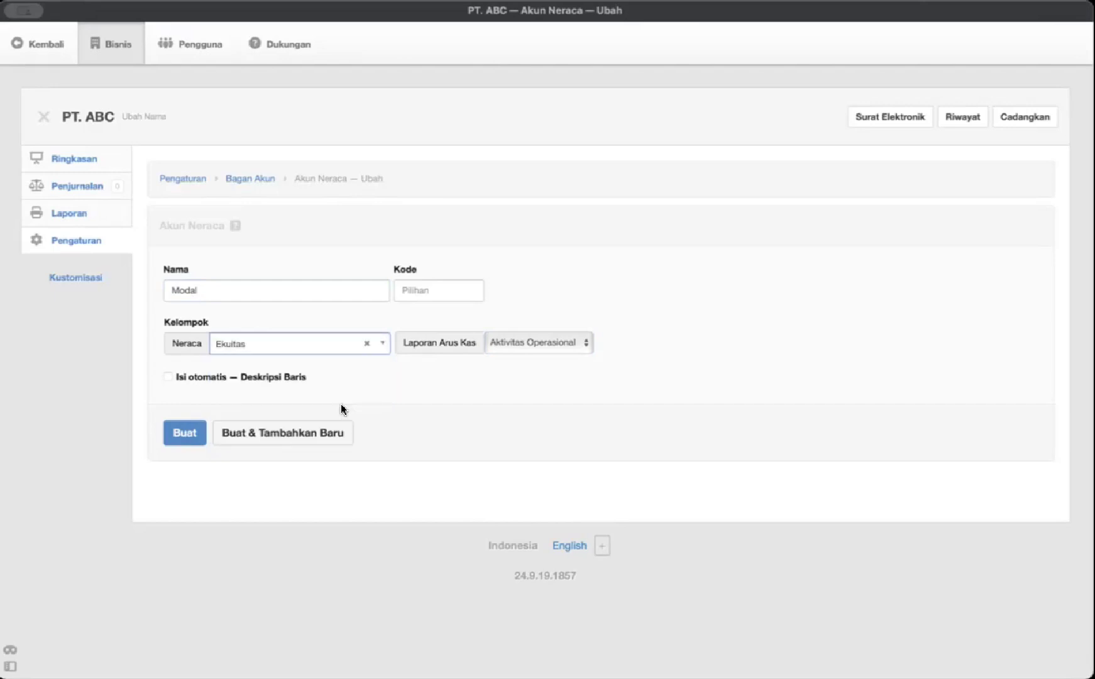
pyautogui.click(525, 342)
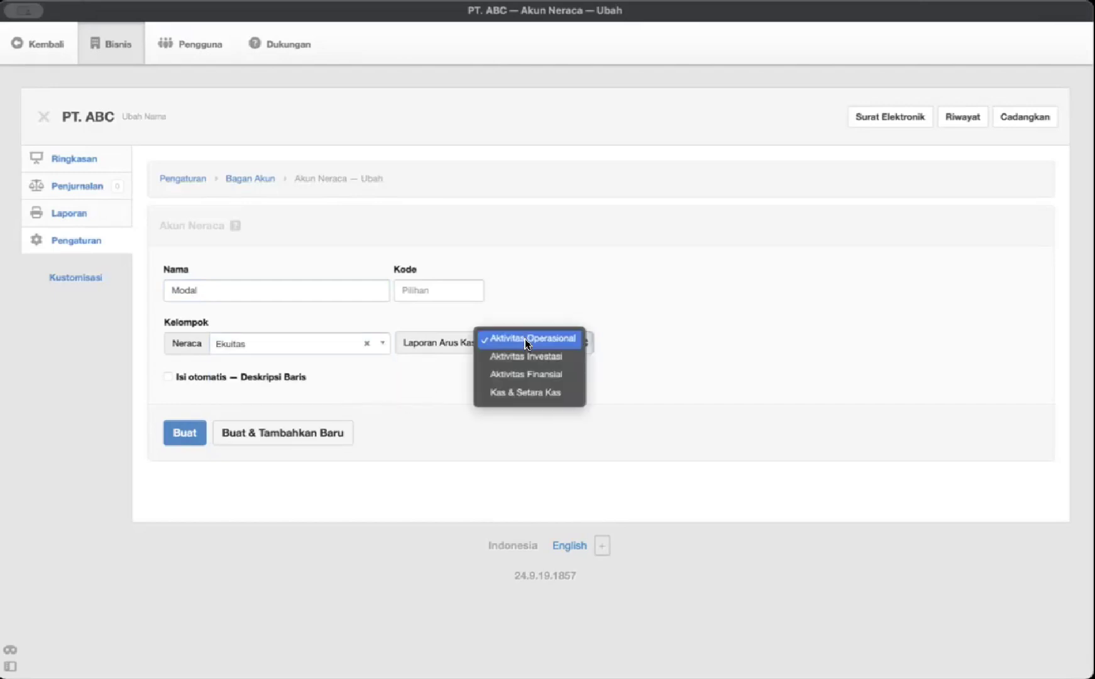
pyautogui.click(531, 371)
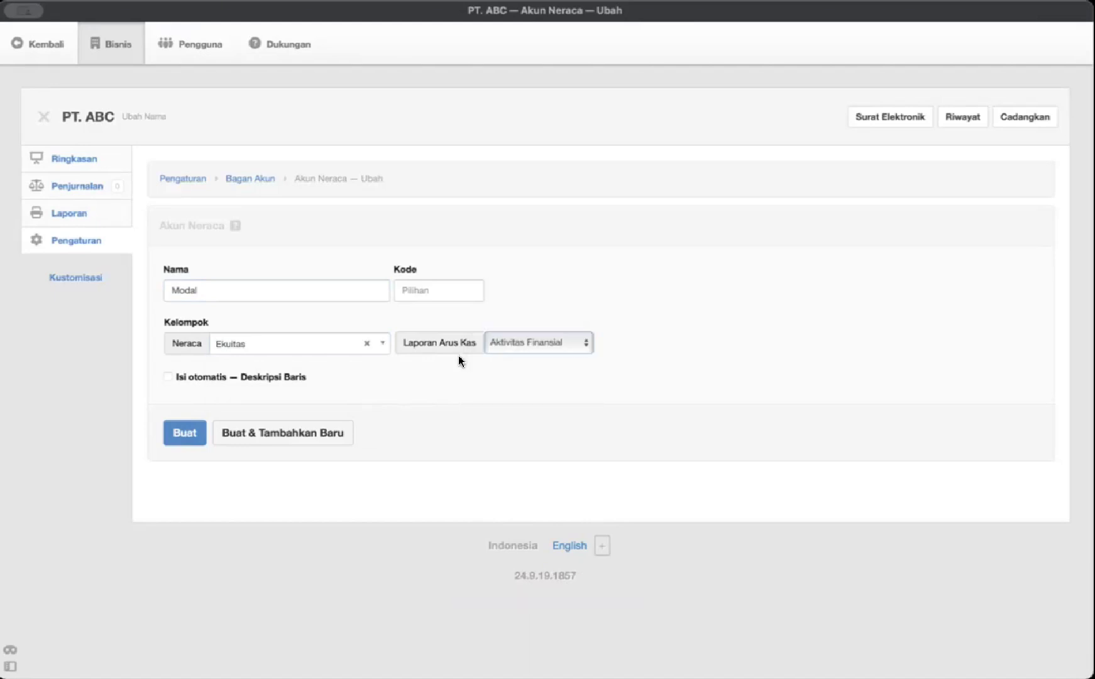
pyautogui.click(399, 398)
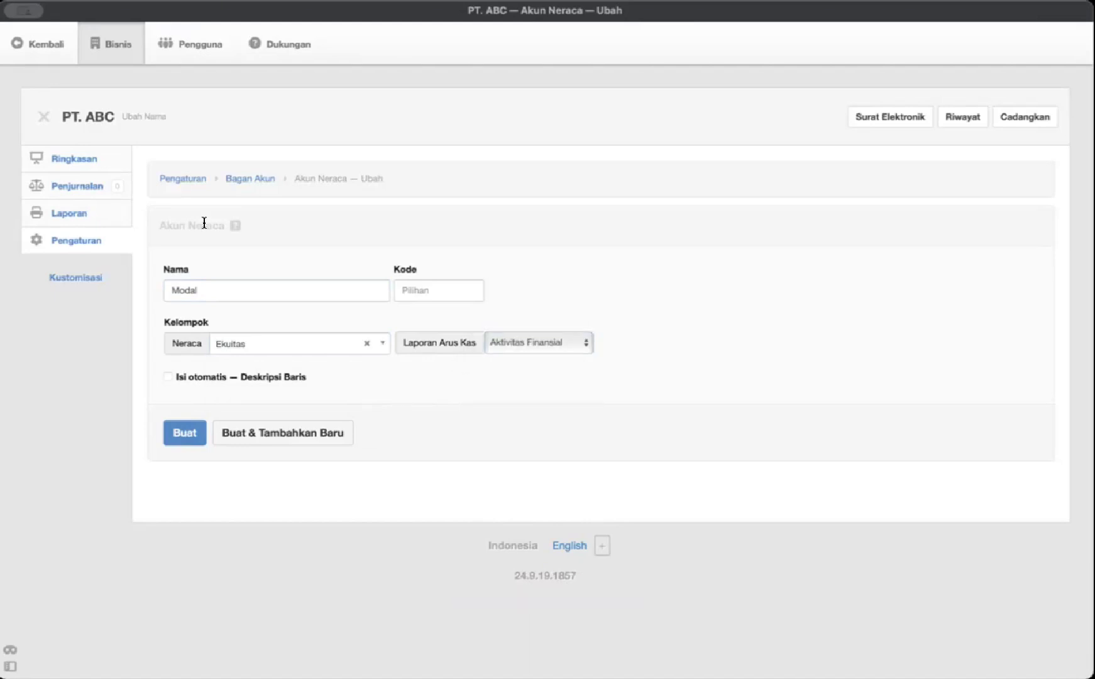
pyautogui.click(185, 433)
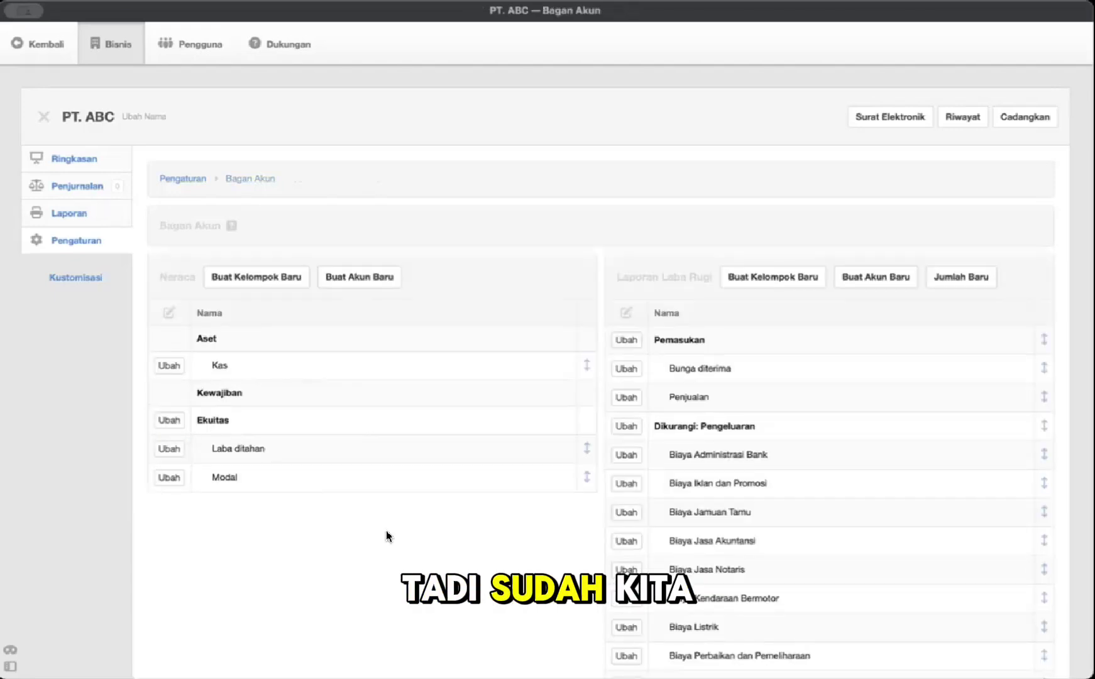
# Step: Check the new Kas and Modal accounts in the chart of accounts and the business summary
pyautogui.scroll(-5, 387, 536)
pyautogui.scroll(6, 387, 535)
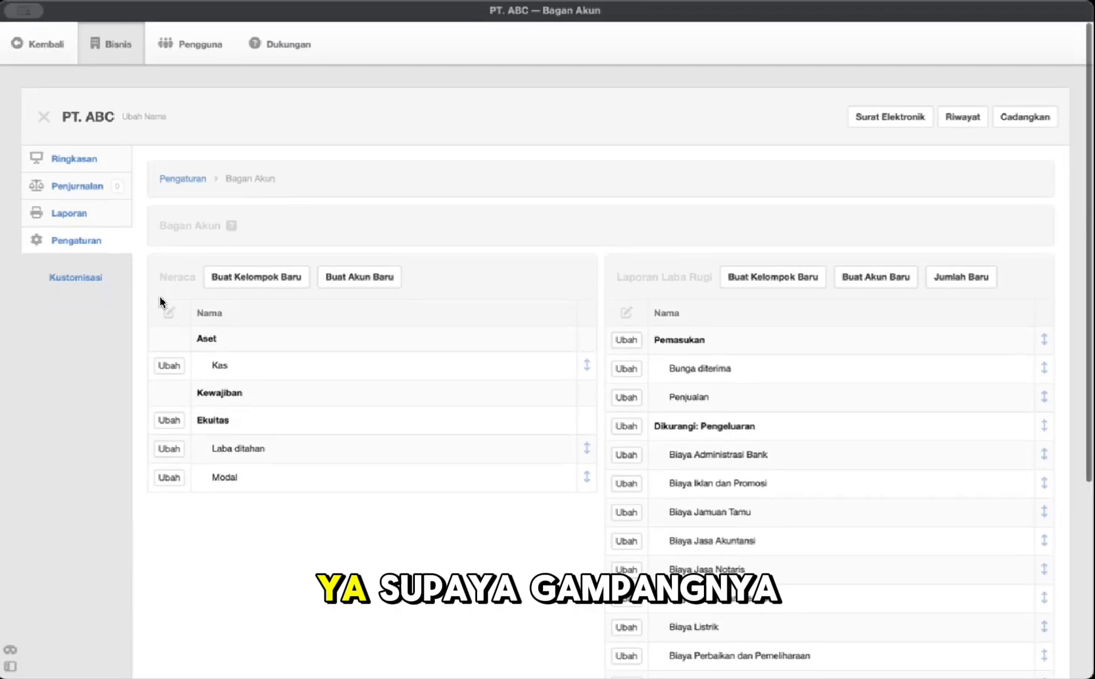
pyautogui.click(81, 195)
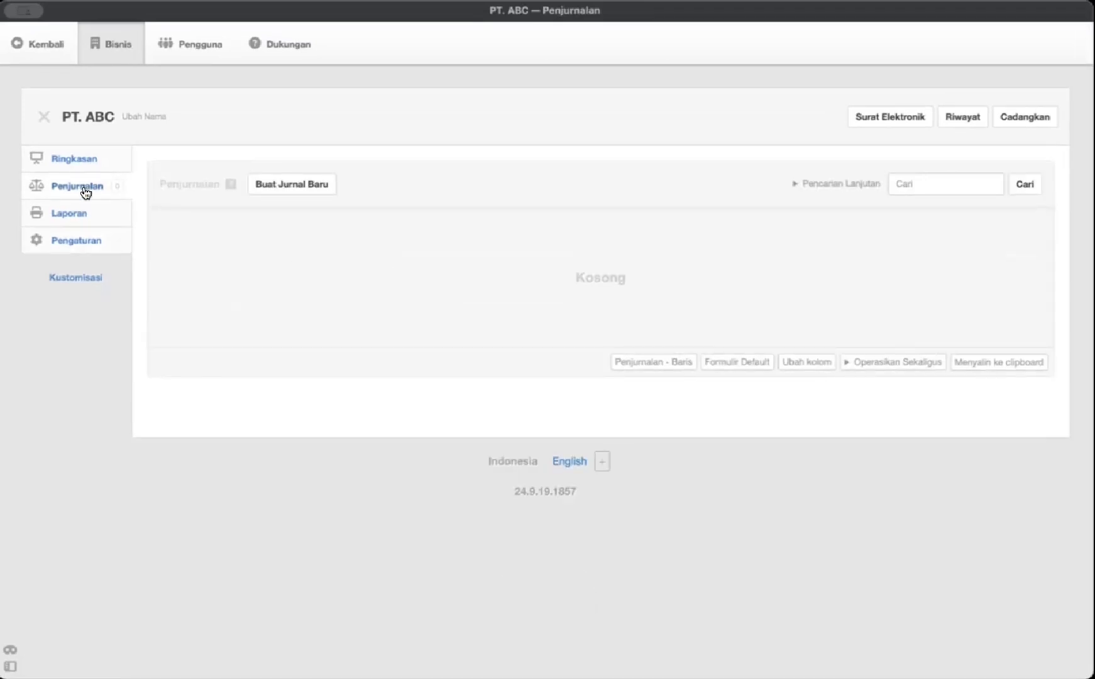
pyautogui.click(82, 212)
pyautogui.click(88, 243)
pyautogui.click(80, 164)
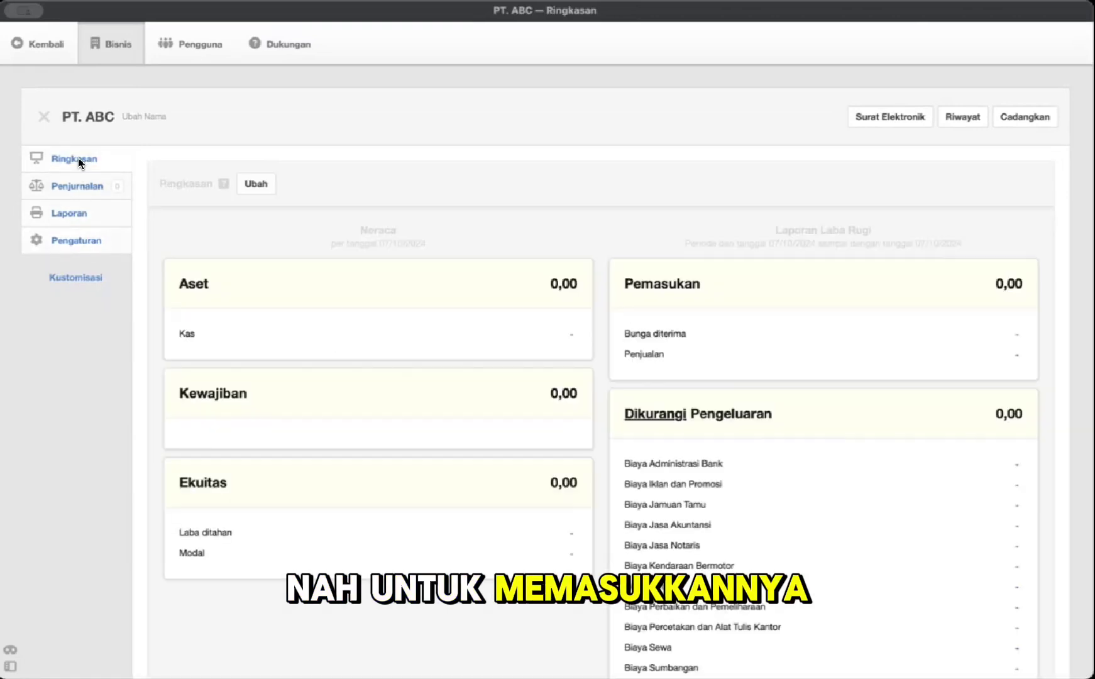
pyautogui.scroll(-2, 239, 378)
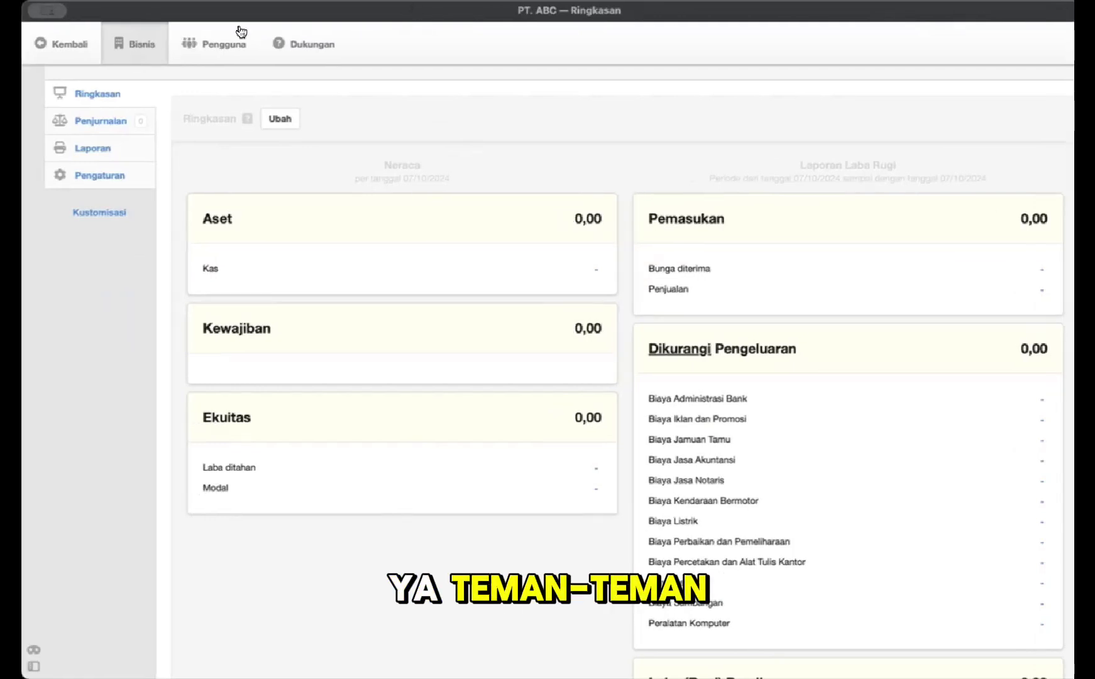
# Step: Start a new journal entry in Penjurnalan and open its date for editing
pyautogui.click(95, 119)
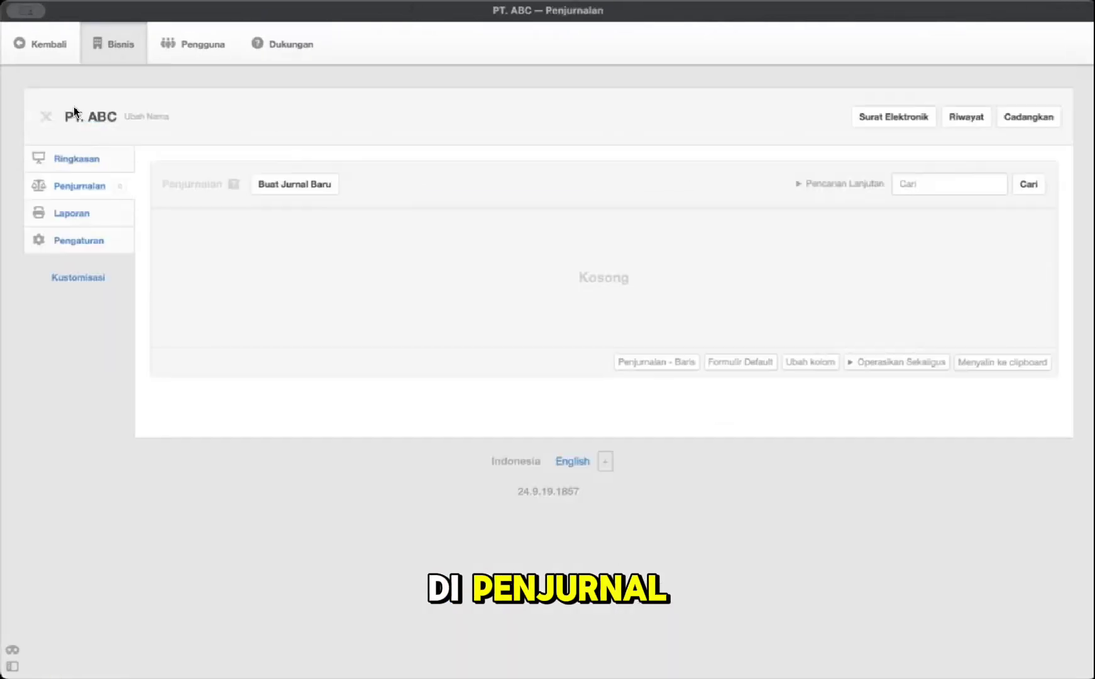
pyautogui.click(318, 183)
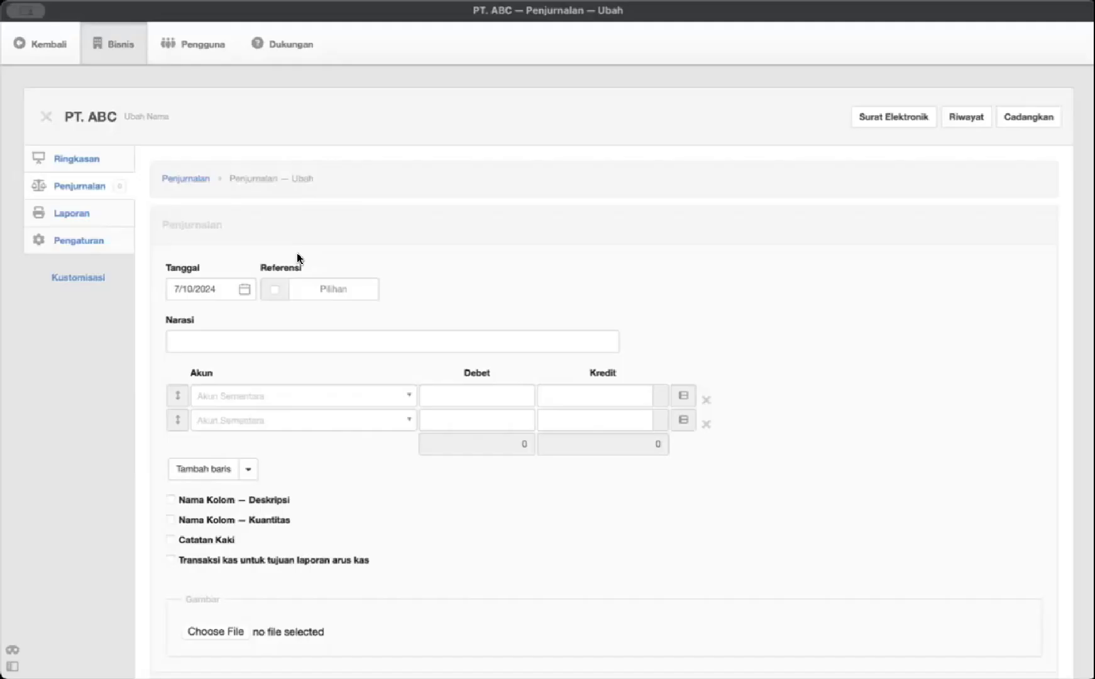
pyautogui.click(235, 286)
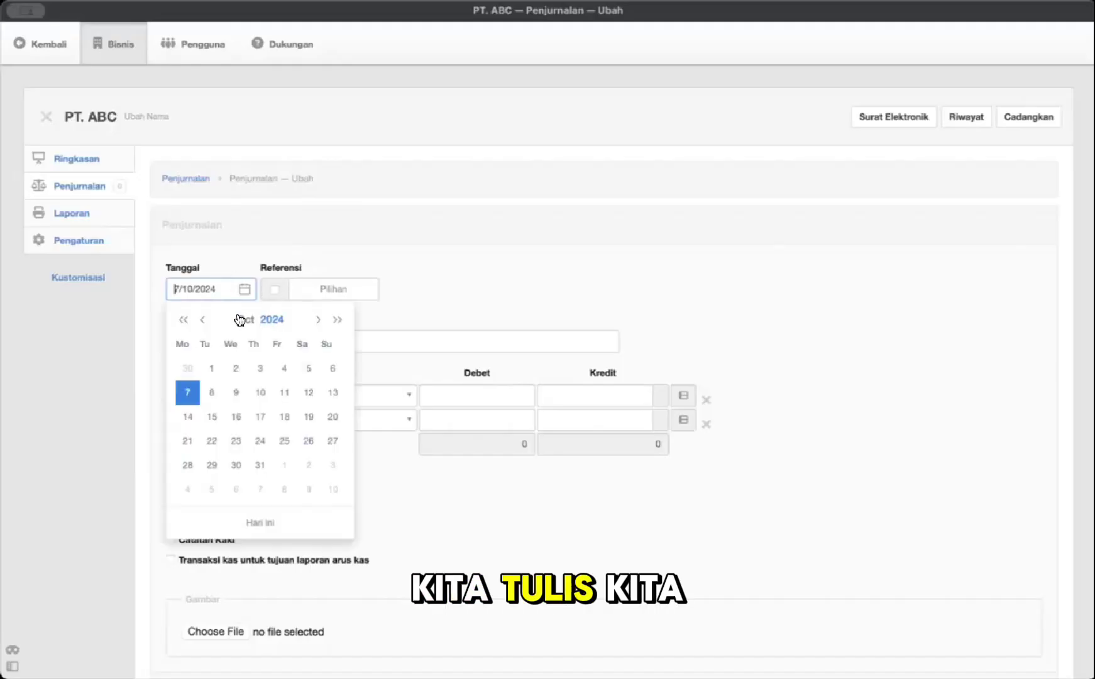
pyautogui.click(206, 322)
pyautogui.click(206, 322)
pyautogui.click(206, 322)
pyautogui.click(206, 322)
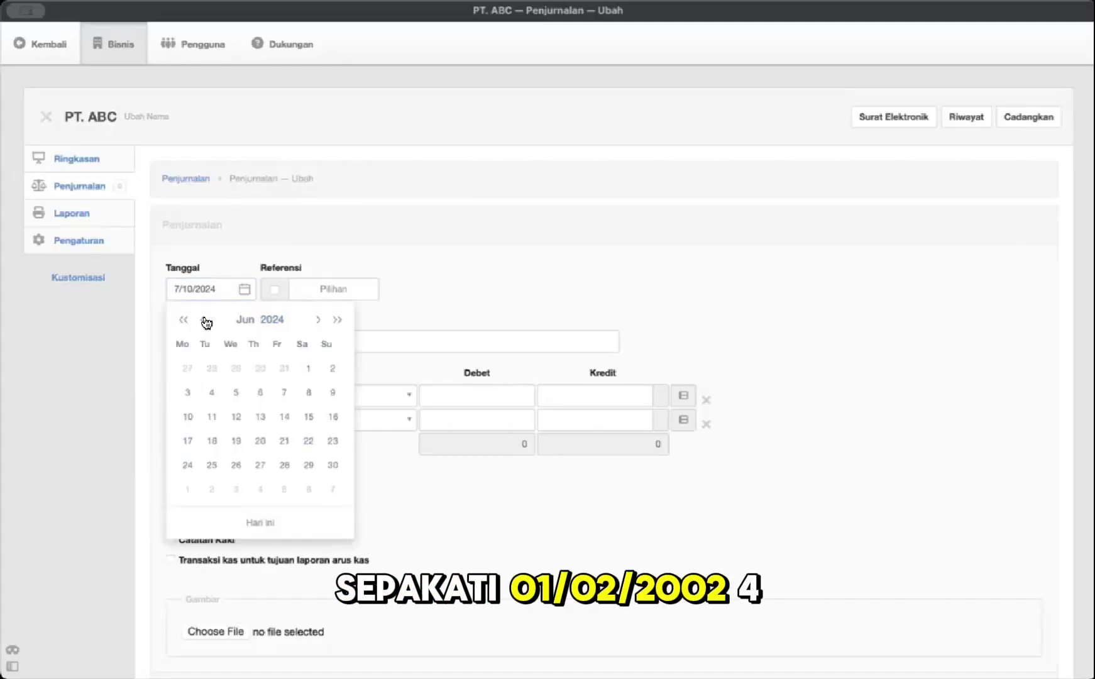
pyautogui.click(200, 322)
pyautogui.click(182, 319)
pyautogui.click(182, 319)
pyautogui.click(182, 320)
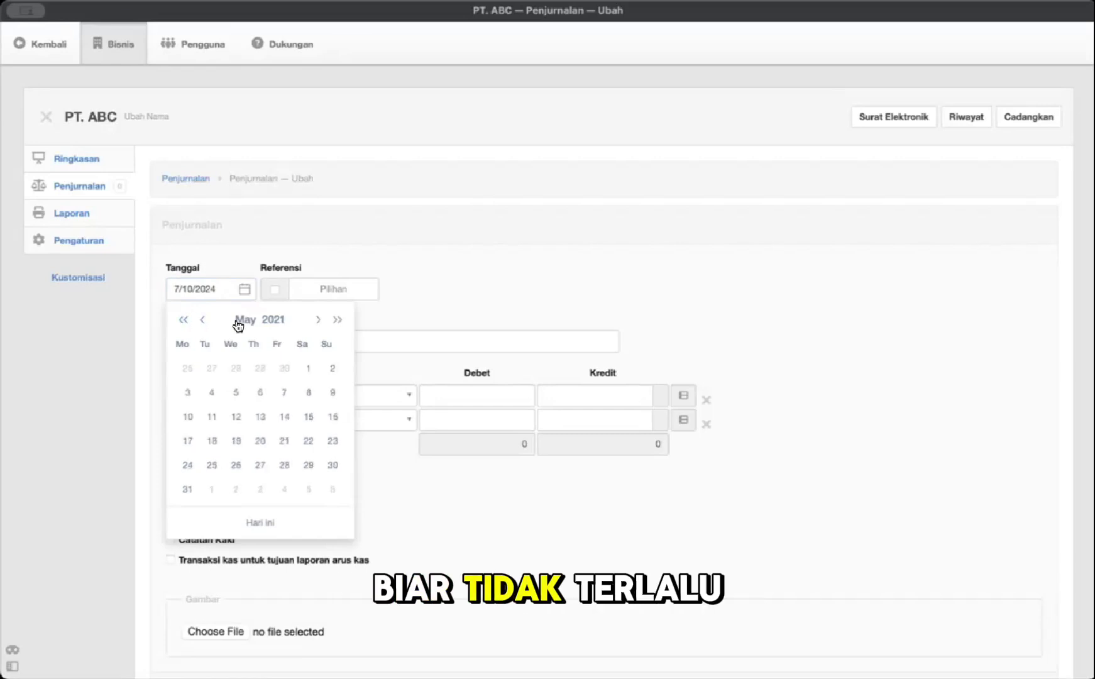
# Step: Set the journal entry's date to 1/2/2024
pyautogui.click(259, 321)
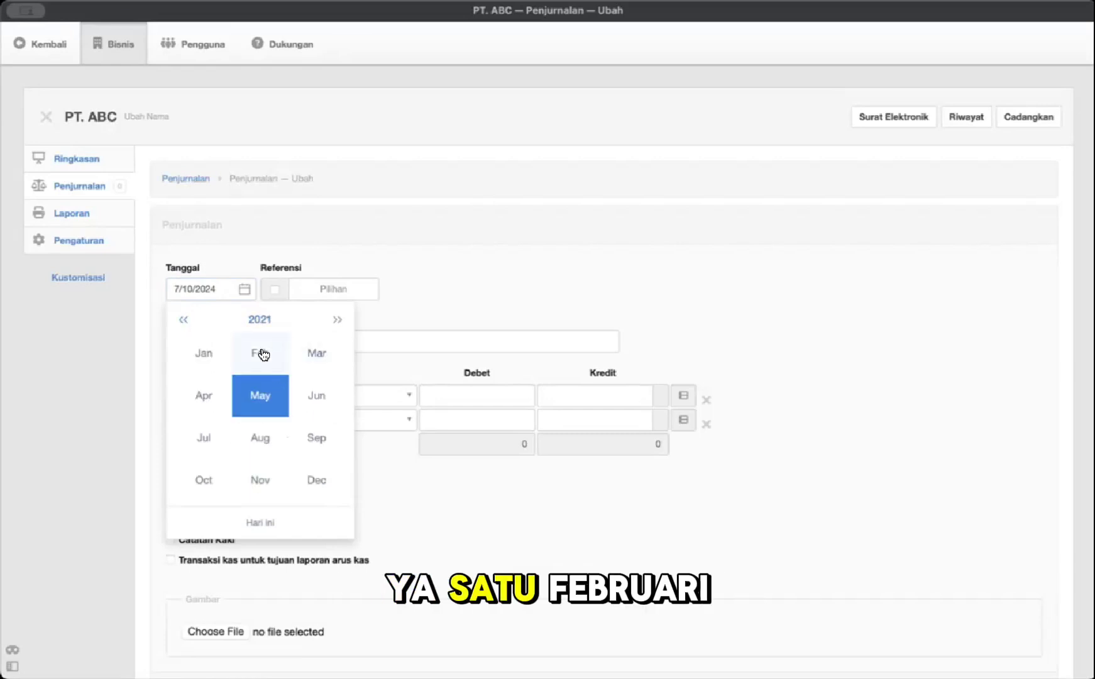
pyautogui.click(262, 355)
pyautogui.click(276, 321)
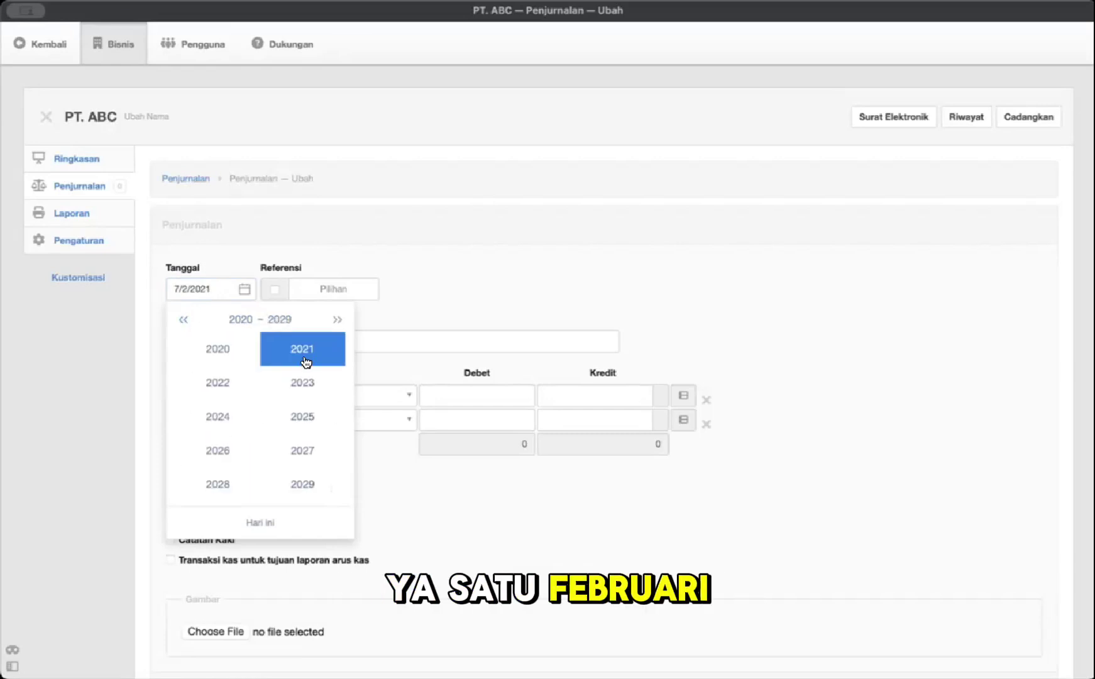
pyautogui.click(220, 416)
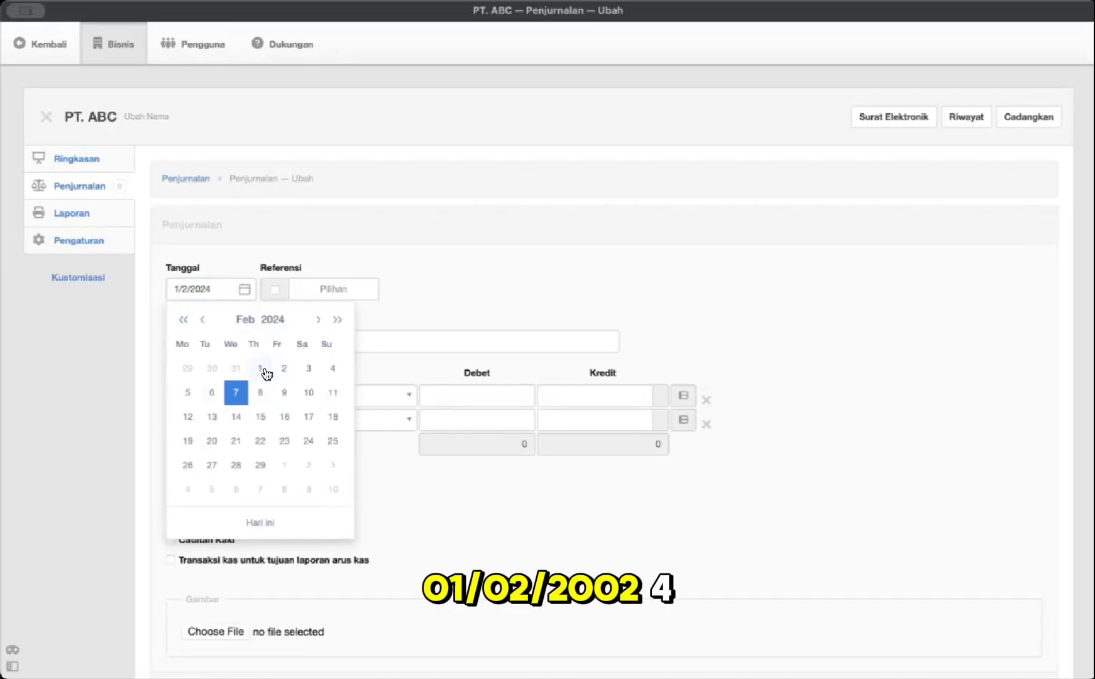
pyautogui.click(255, 369)
# Step: Enter "Investasi oleh Owner" as the journal entry's narration
pyautogui.click(269, 343)
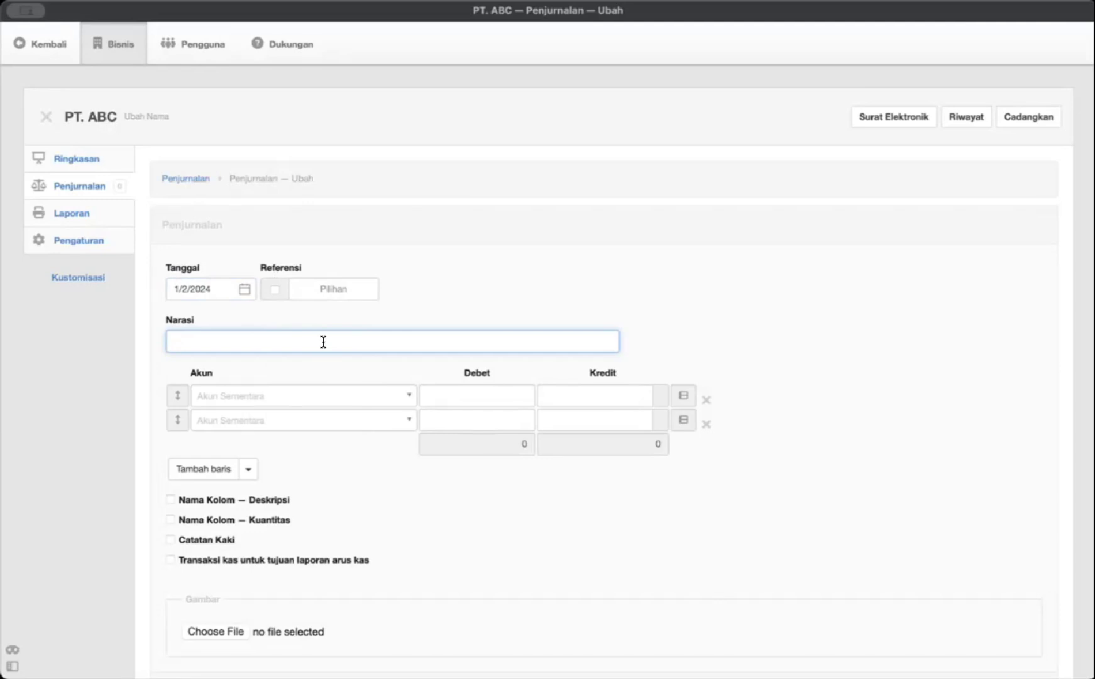
pyautogui.write('Invesa')
pyautogui.press('BackSpace')
pyautogui.write('tasi oleh ')
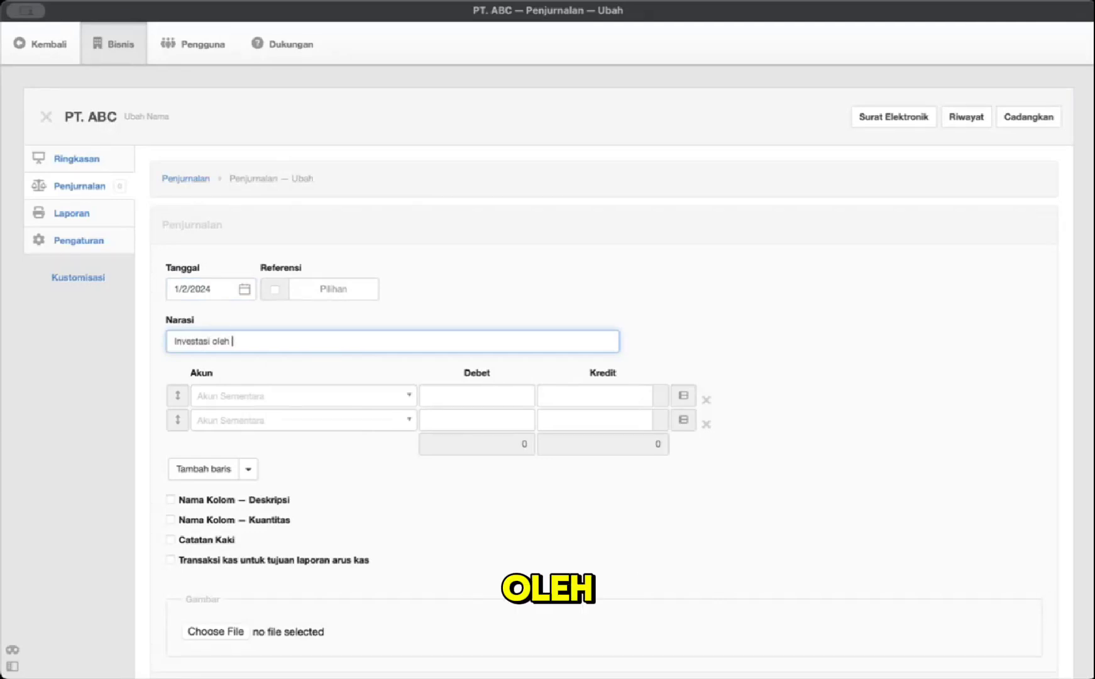
pyautogui.write('O')
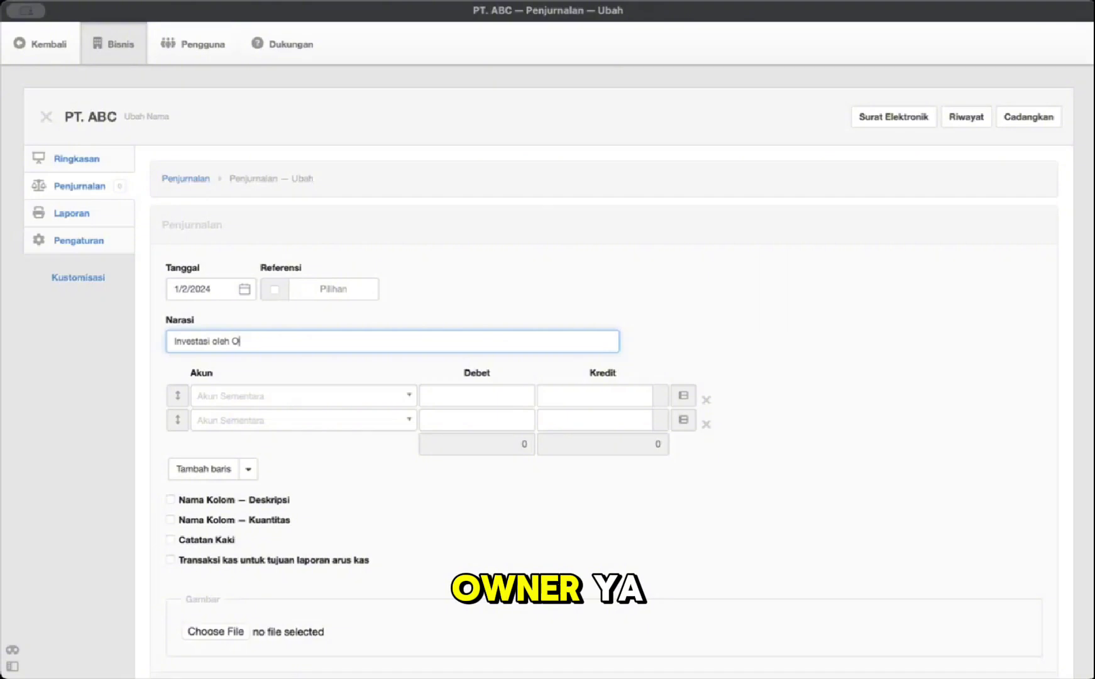
pyautogui.write('wner')
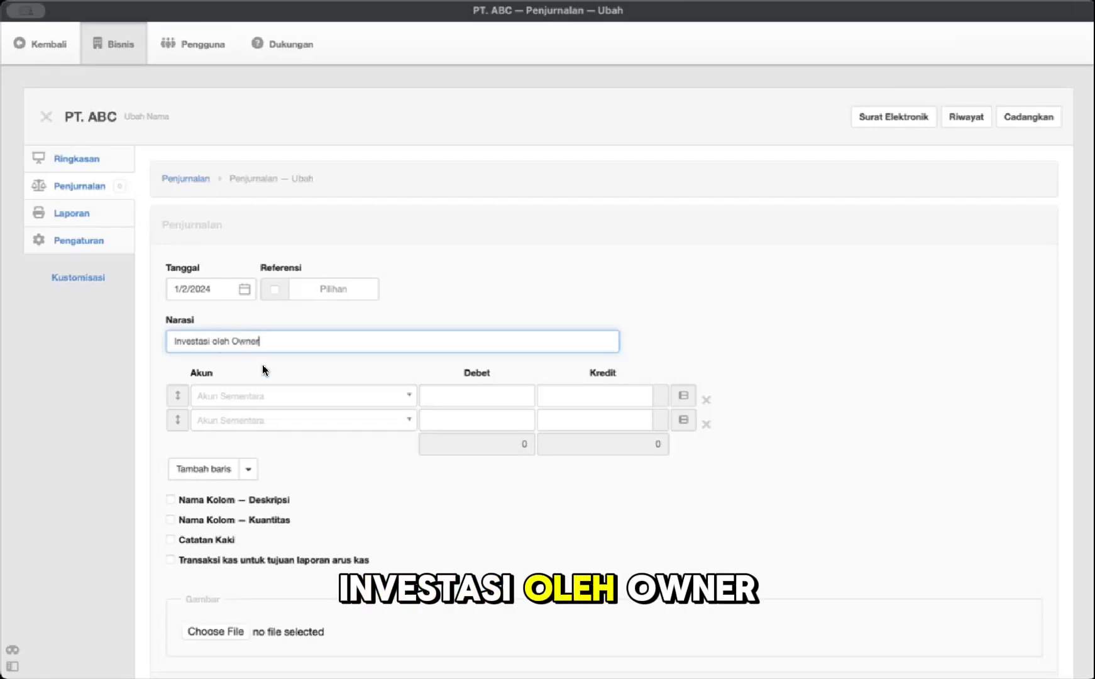
# Step: Assign the Kas account to the journal entry's first line and the Modal account to its second line
pyautogui.click(303, 394)
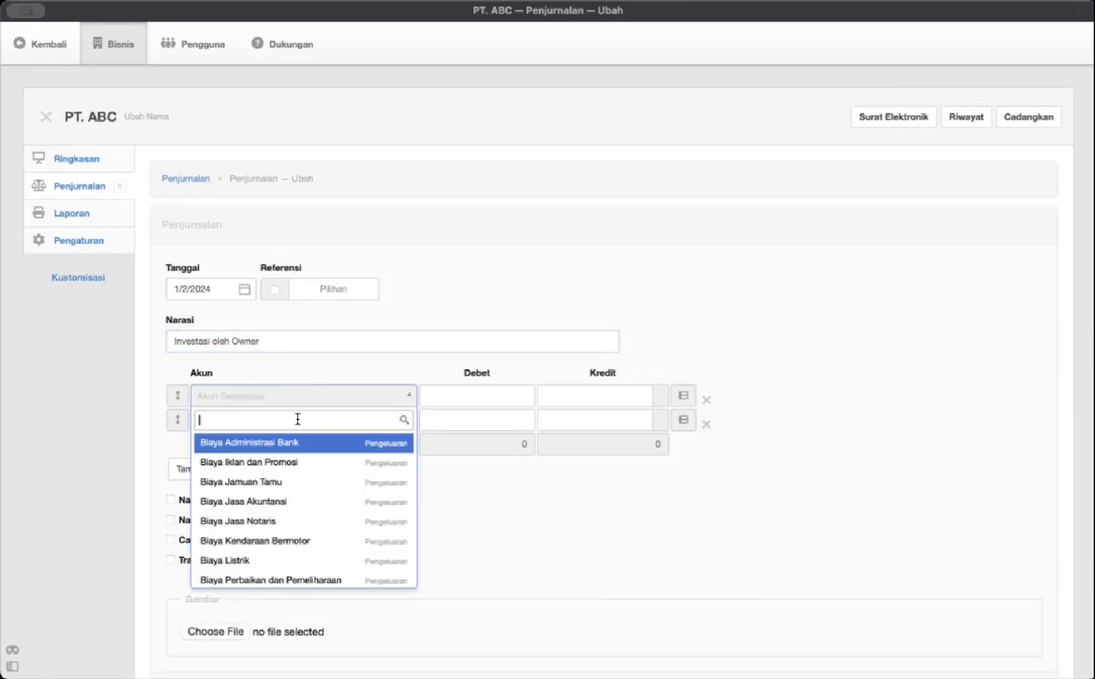
pyautogui.write('kas')
pyautogui.click(281, 447)
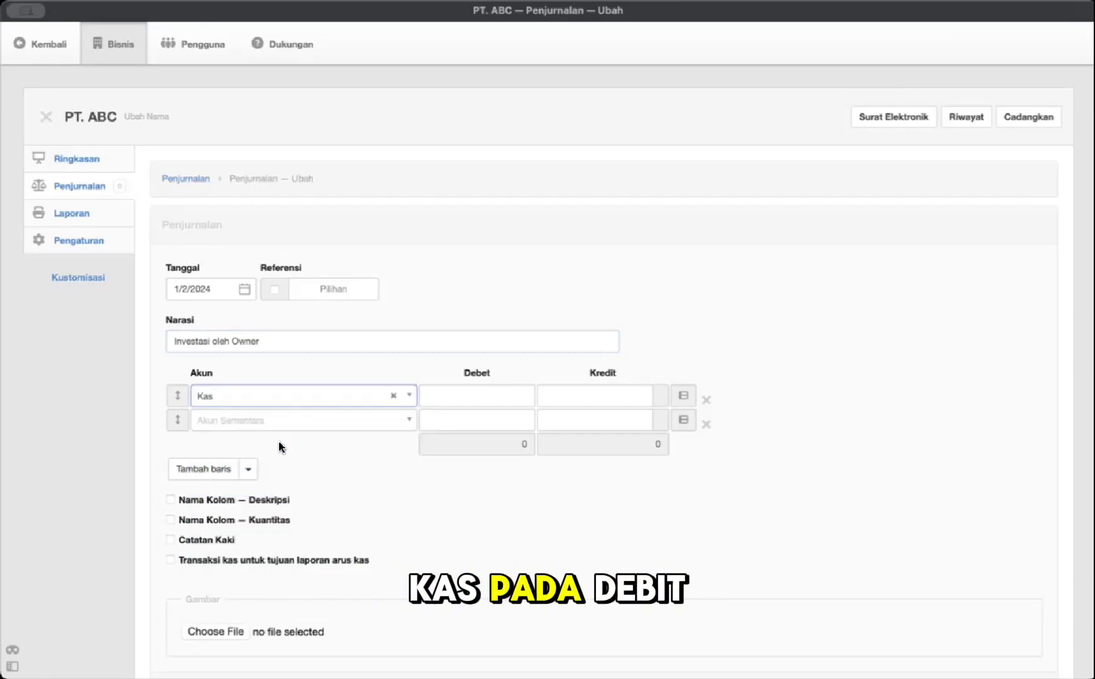
pyautogui.click(297, 426)
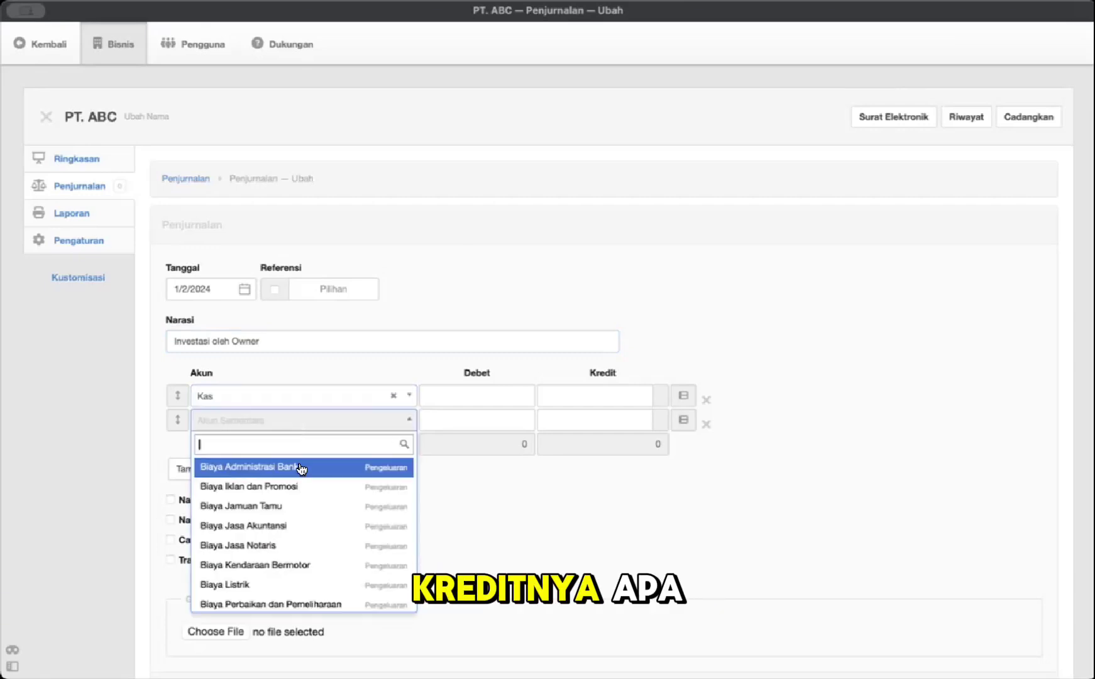
pyautogui.write('modal')
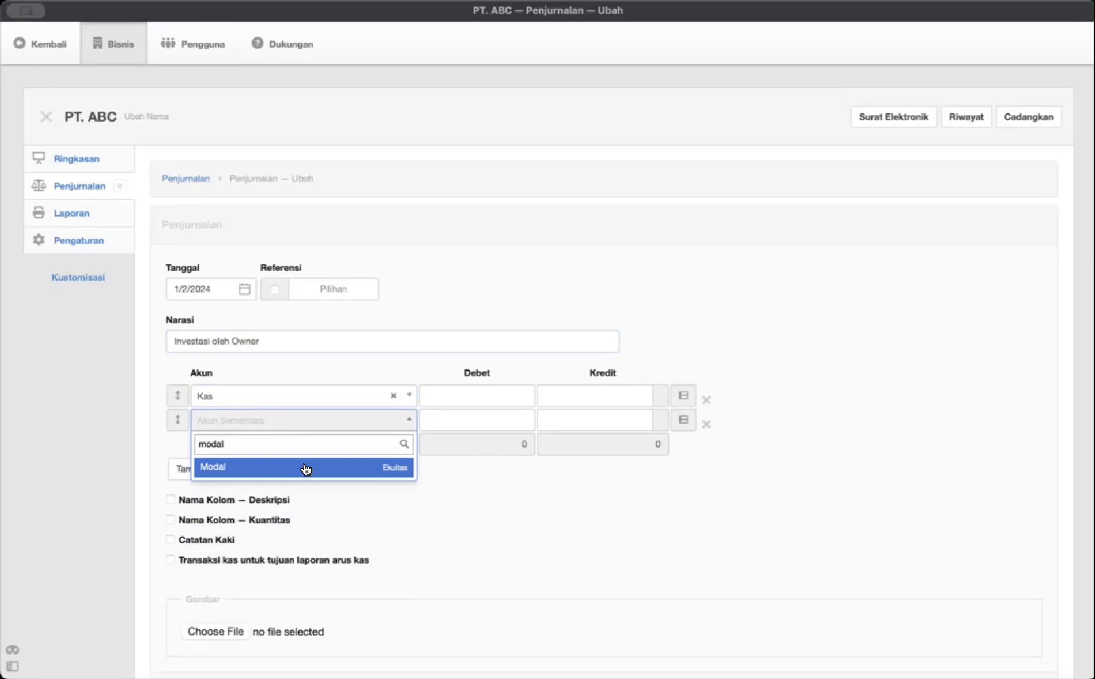
pyautogui.click(306, 467)
# Step: Enter 200000000 as the debit for Kas and copy the same amount to the credit for Modal
pyautogui.click(513, 394)
pyautogui.write('2000')
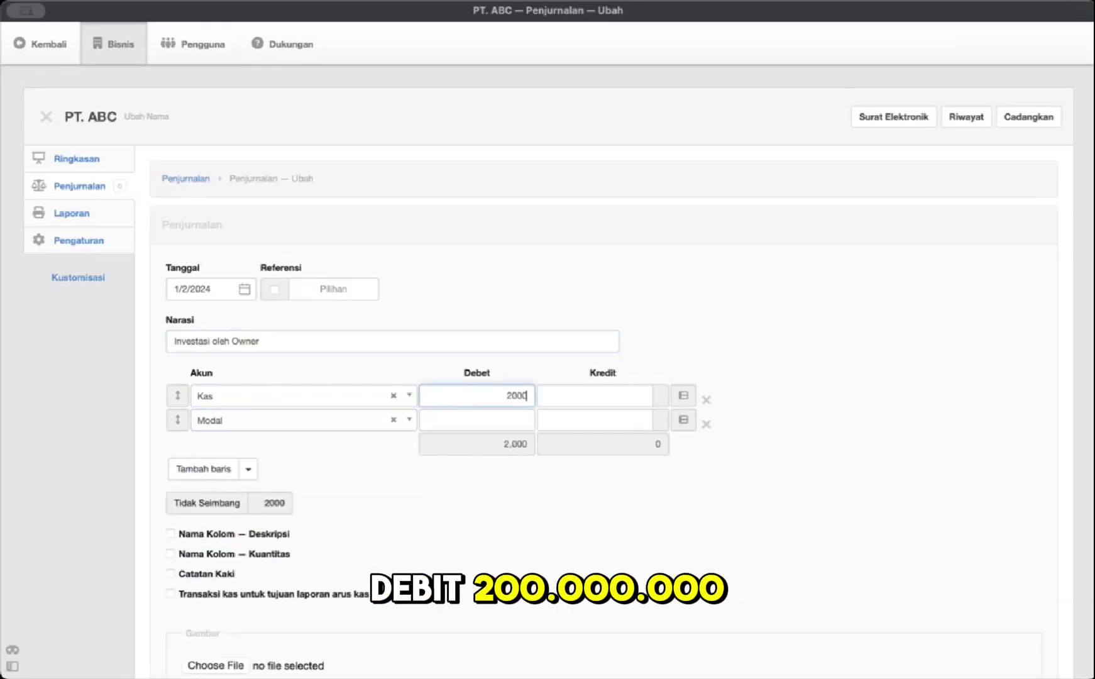
pyautogui.write('0000000')
pyautogui.press('super+a')
pyautogui.press('super+c')
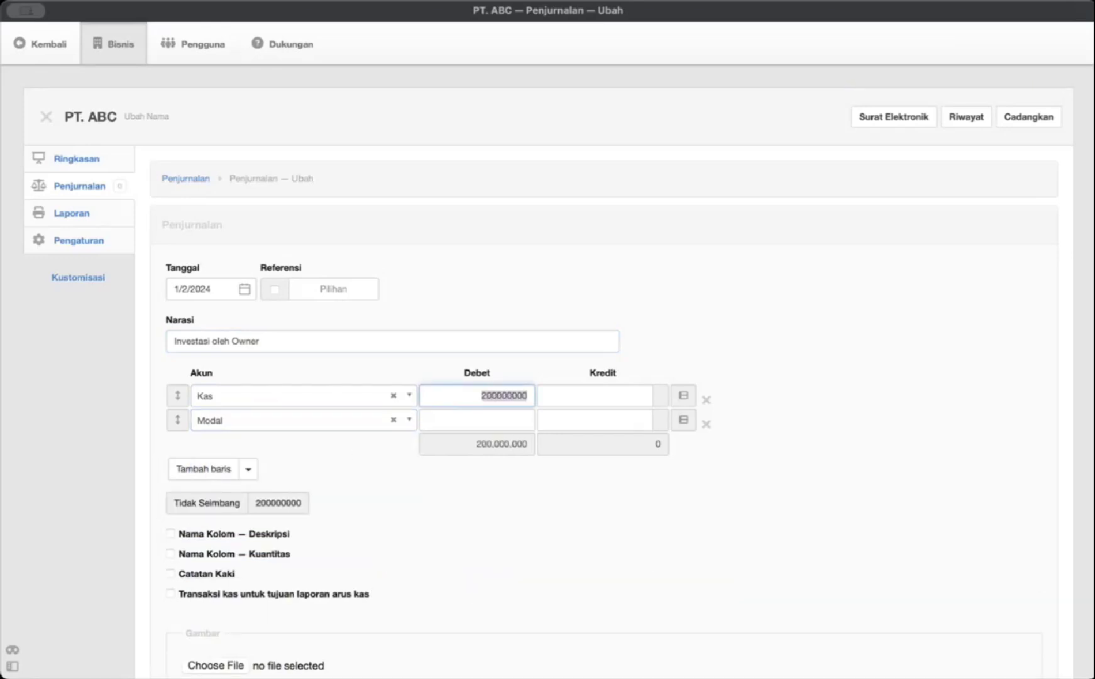
pyautogui.click(621, 420)
pyautogui.press('super+v')
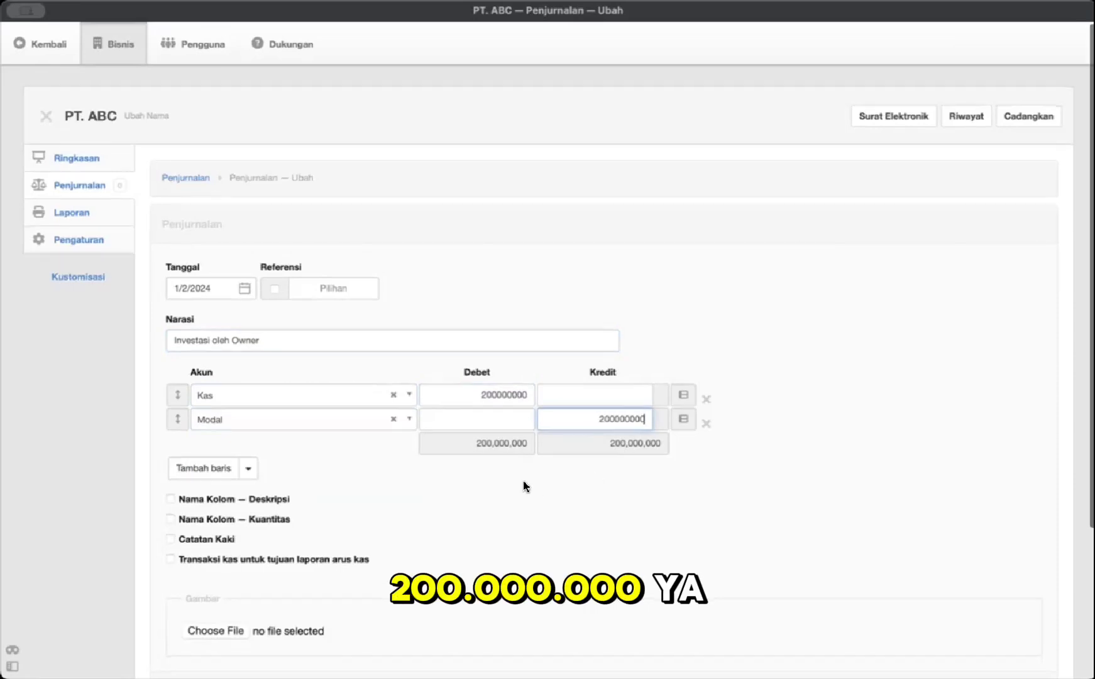
pyautogui.scroll(-5, 525, 486)
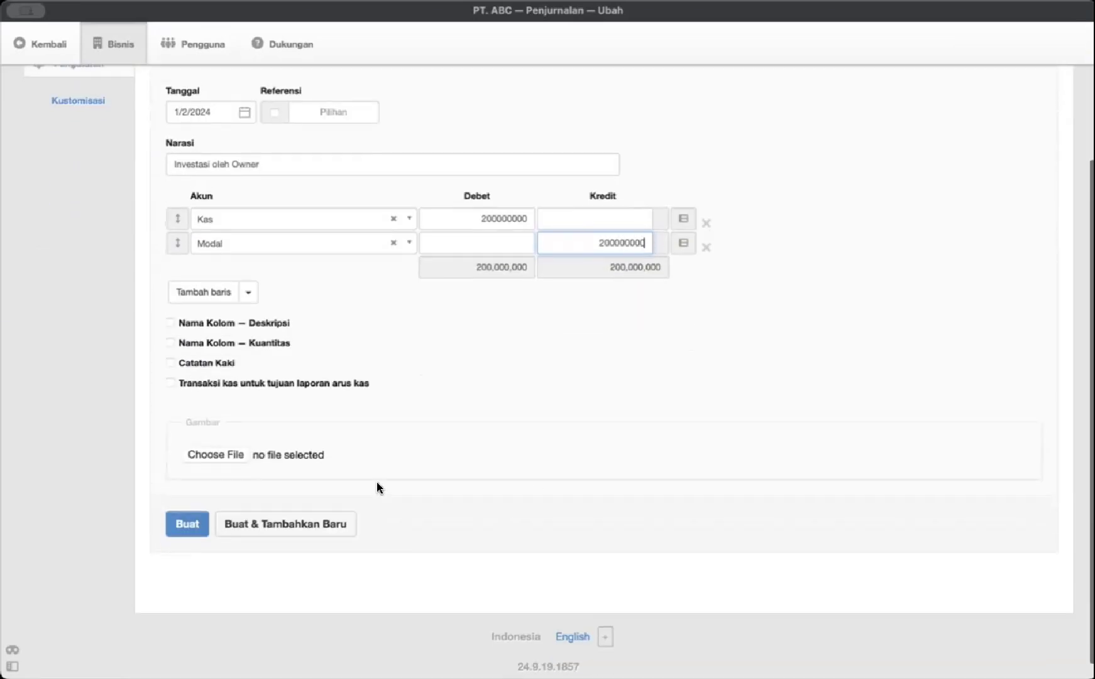
# Step: Check the completed journal entry form and create the "Investasi oleh Owner" entry
pyautogui.scroll(-1, 377, 488)
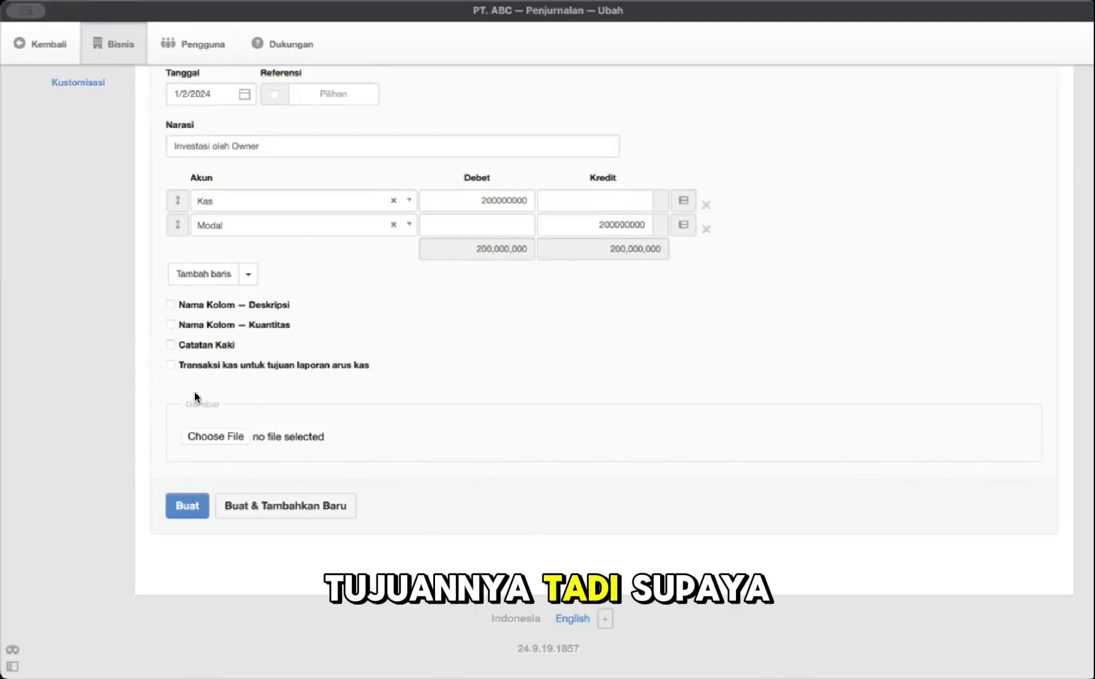
pyautogui.scroll(5, 320, 406)
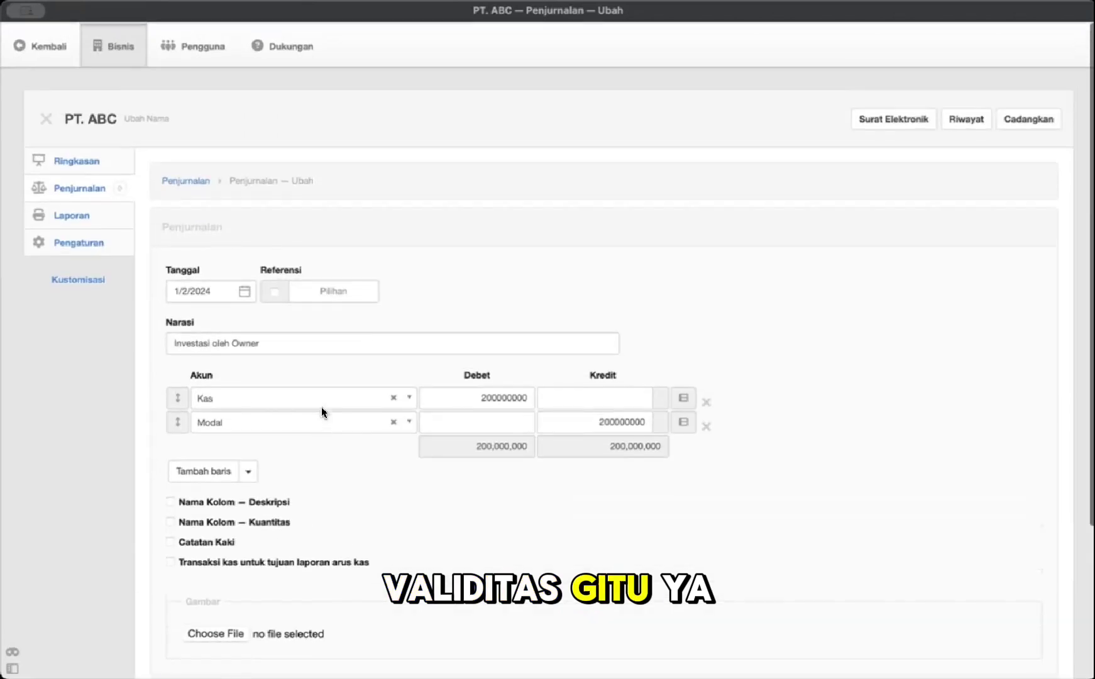
pyautogui.scroll(-3, 322, 412)
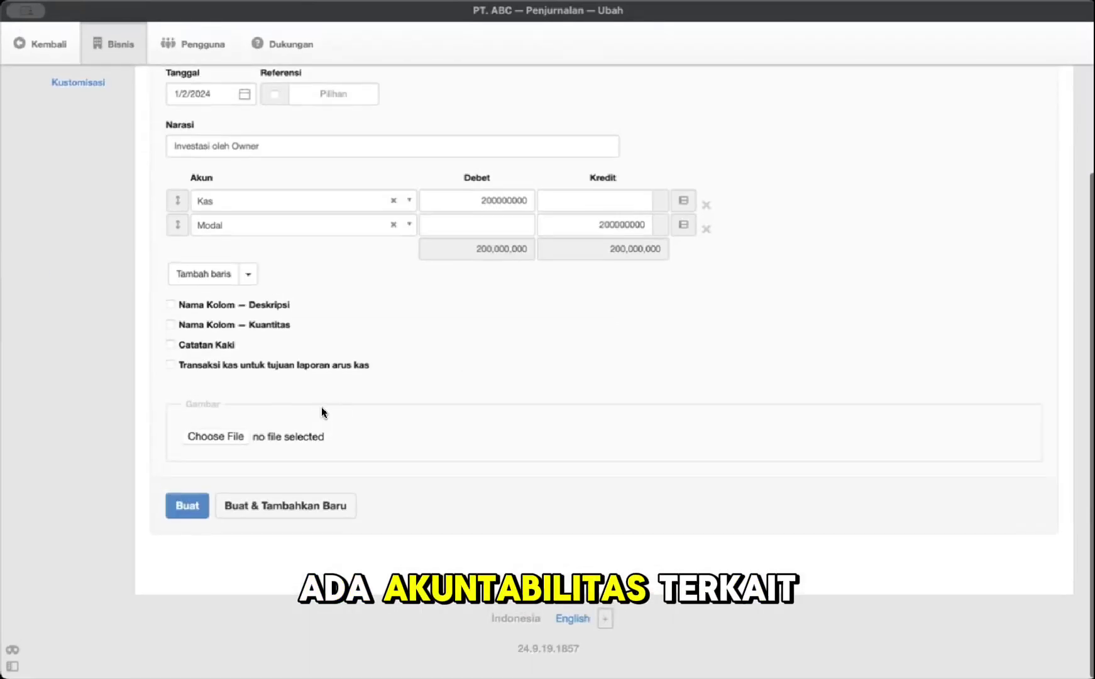
pyautogui.scroll(2, 389, 401)
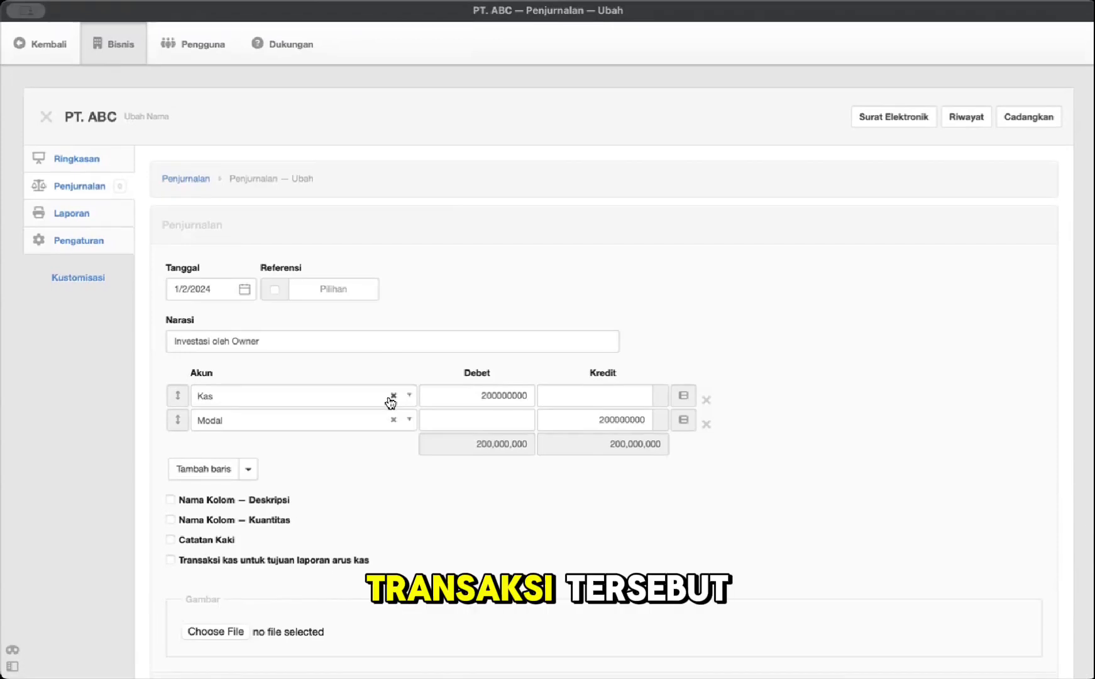
pyautogui.scroll(-1, 368, 482)
pyautogui.scroll(-5, 368, 482)
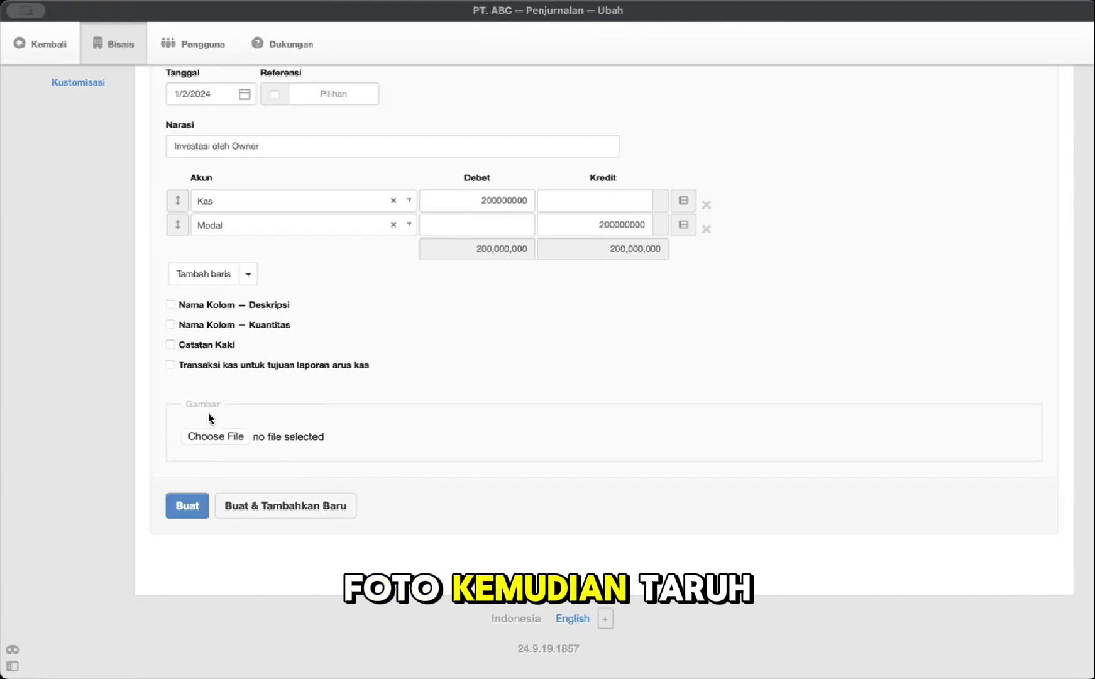
pyautogui.click(199, 506)
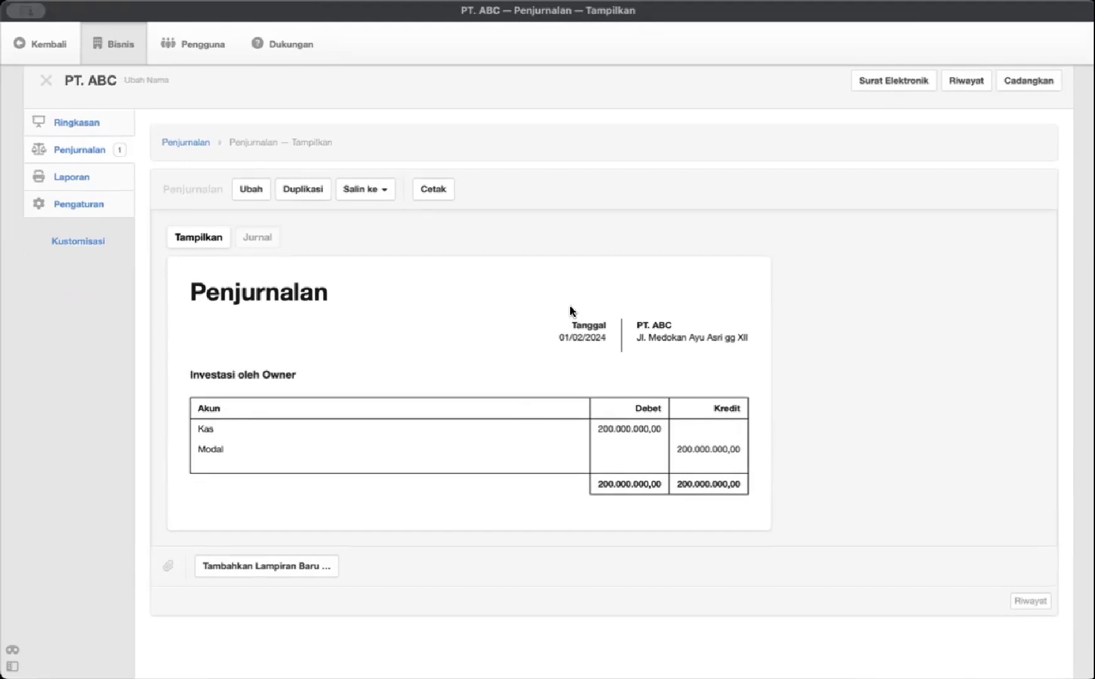
# Step: Review the date, company details and narration on the saved journal entry
pyautogui.click(632, 358)
pyautogui.moveTo(632, 322); pyautogui.dragTo(630, 281)
pyautogui.click(631, 281)
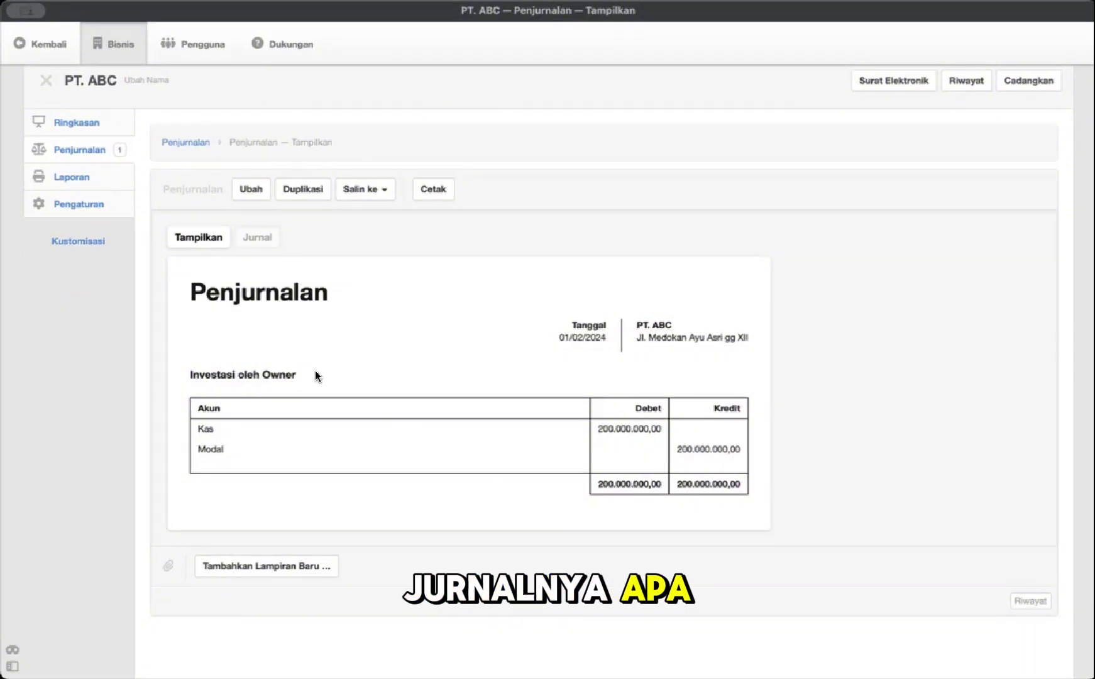
pyautogui.moveTo(297, 376); pyautogui.dragTo(299, 343)
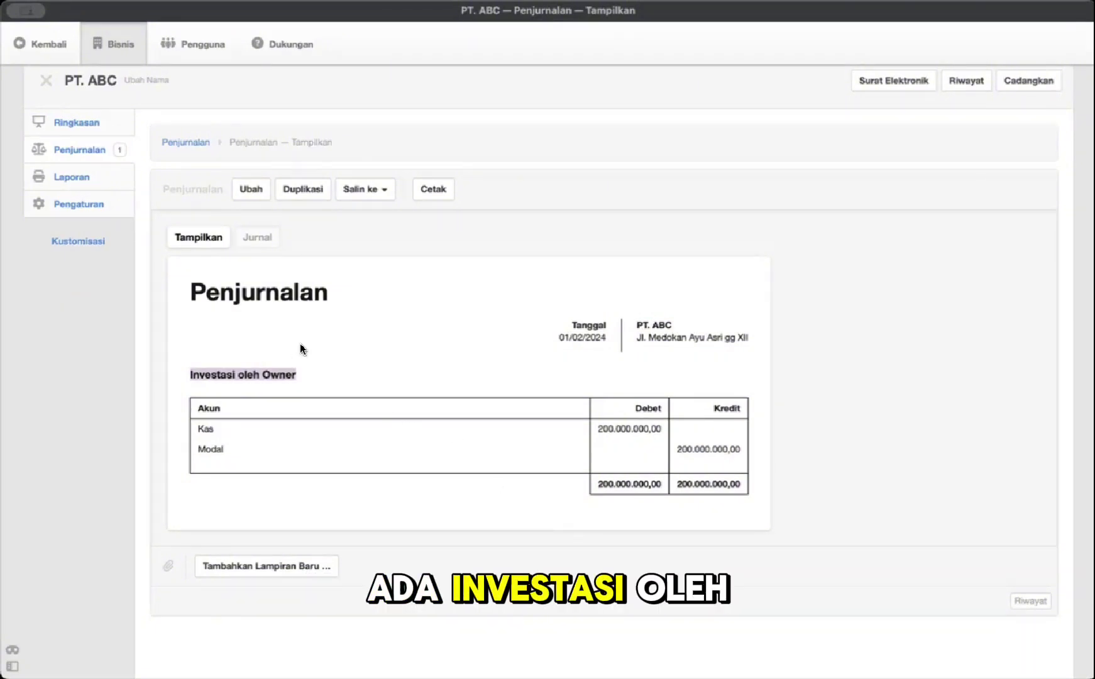
pyautogui.click(299, 344)
pyautogui.scroll(1, 594, 363)
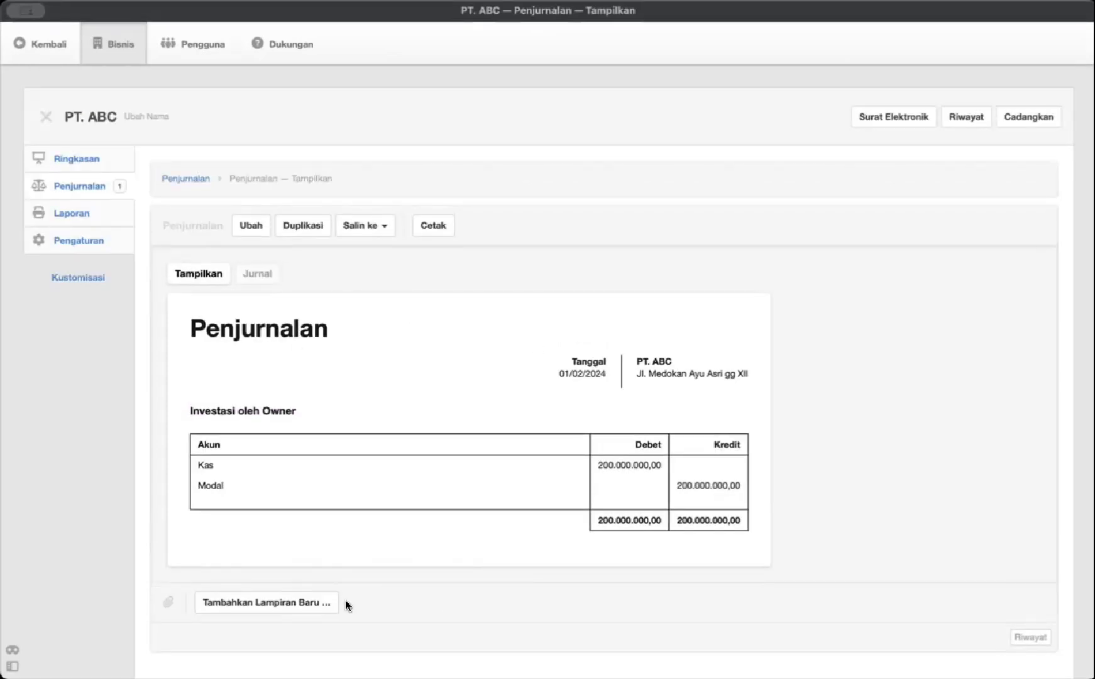
# Step: Attach Invoice Shopee.pdf to the saved journal entry
pyautogui.scroll(-3, 372, 606)
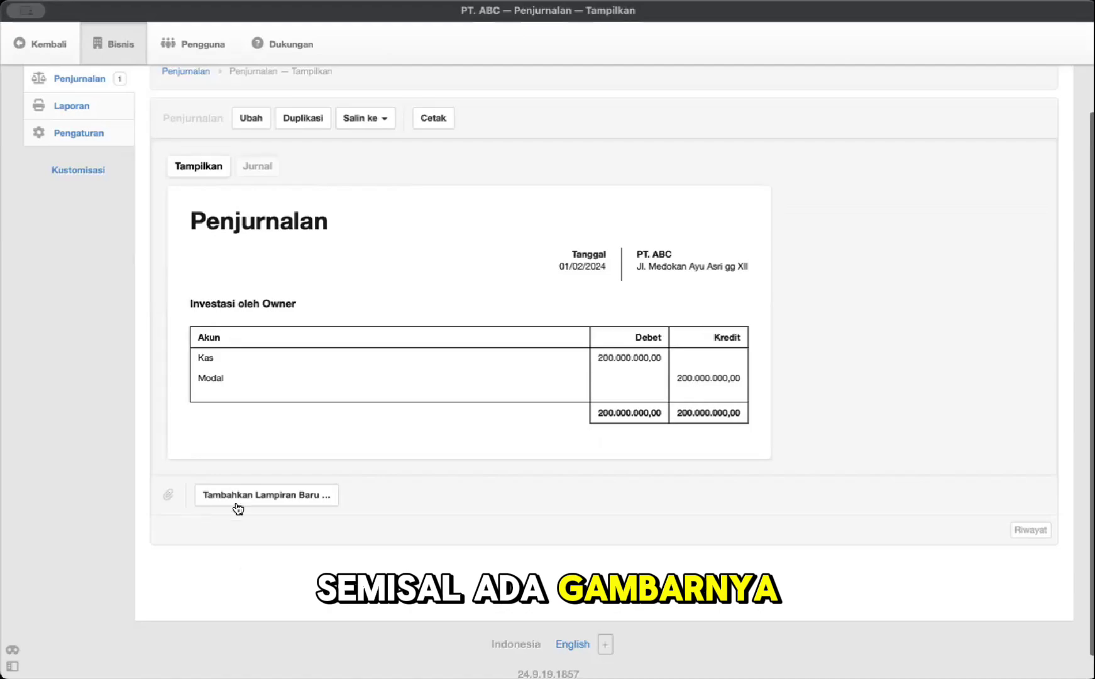
pyautogui.click(270, 501)
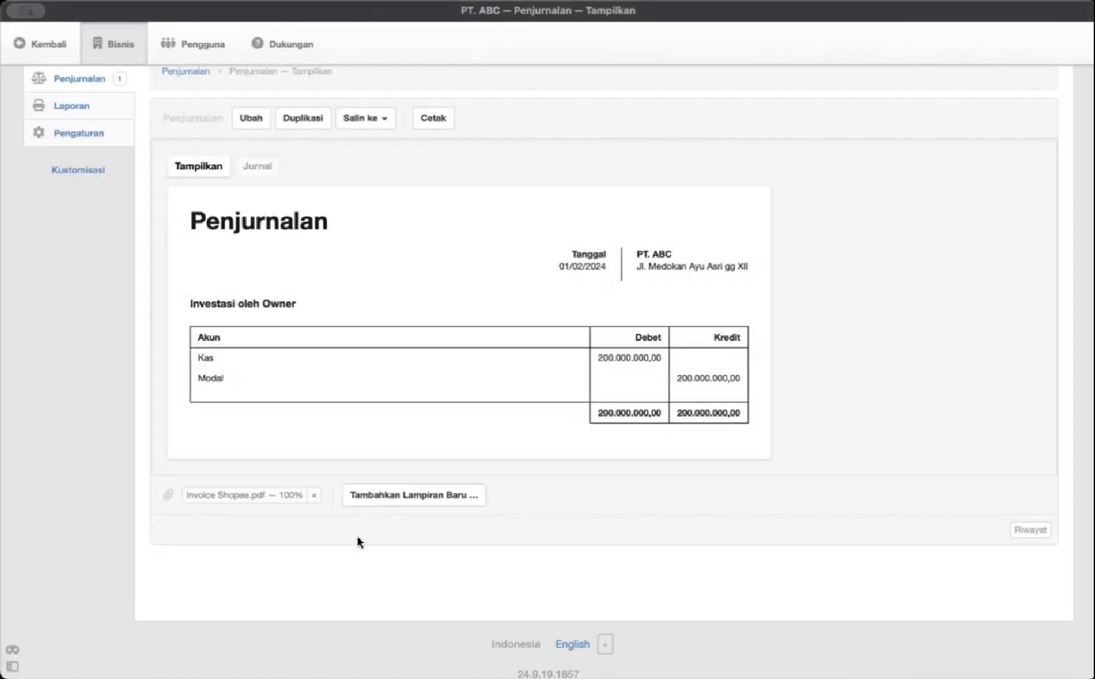
pyautogui.scroll(-1, 324, 619)
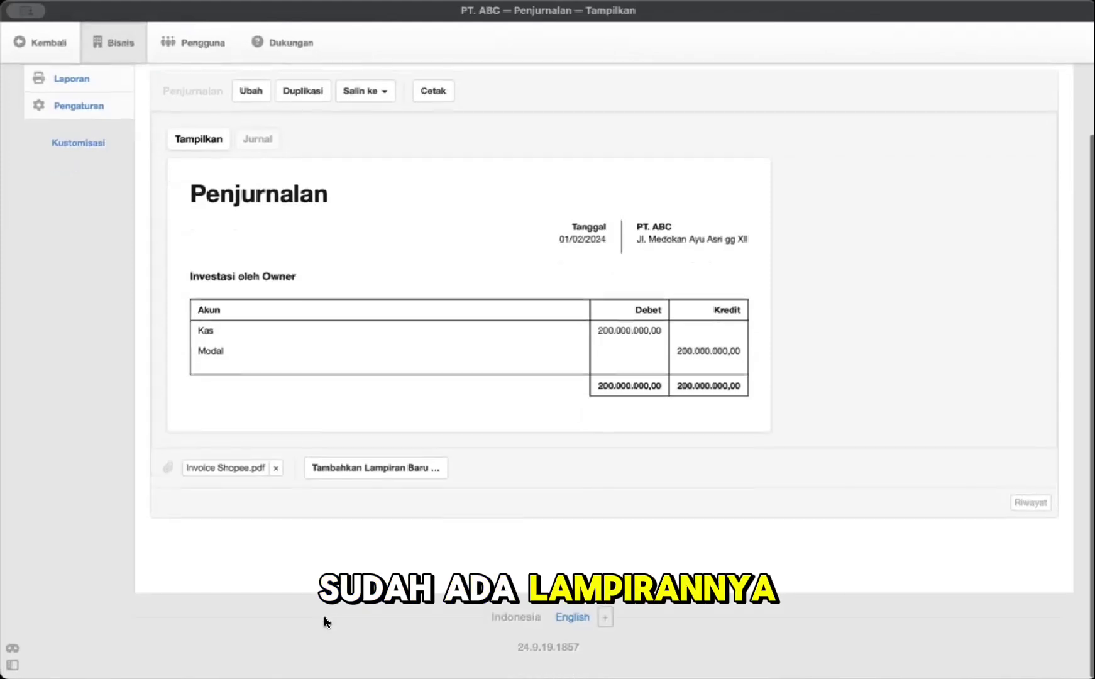
pyautogui.scroll(3, 320, 314)
pyautogui.scroll(-3, 440, 513)
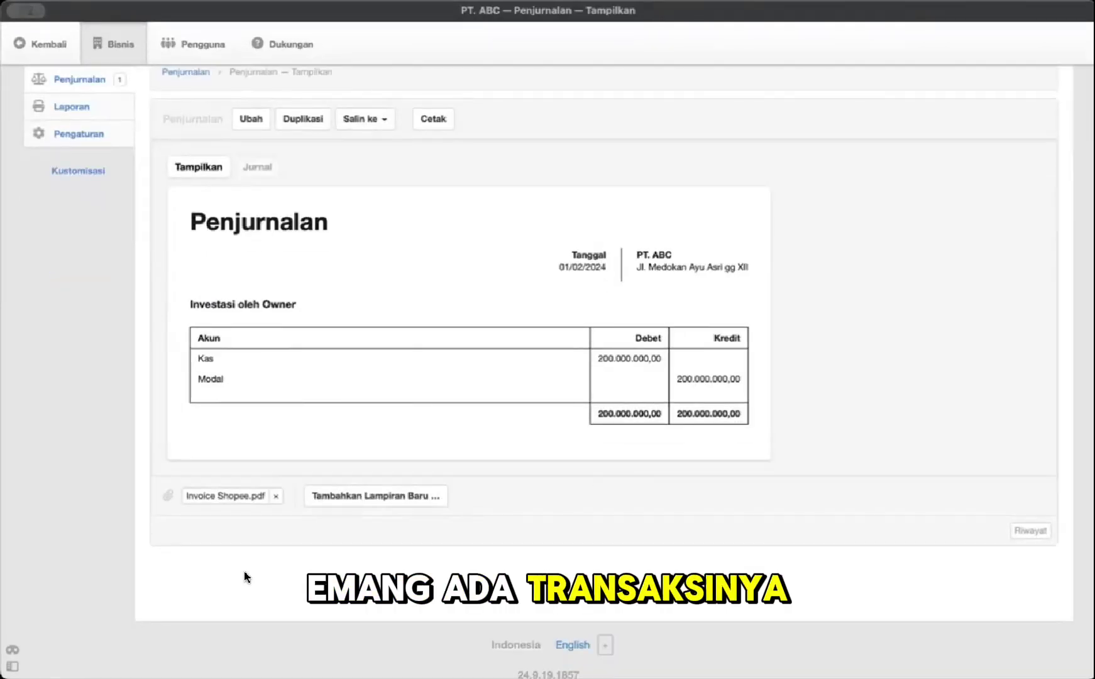
# Step: View the Invoice Shopee.pdf attachment, and delete it from the journal entry
pyautogui.click(224, 496)
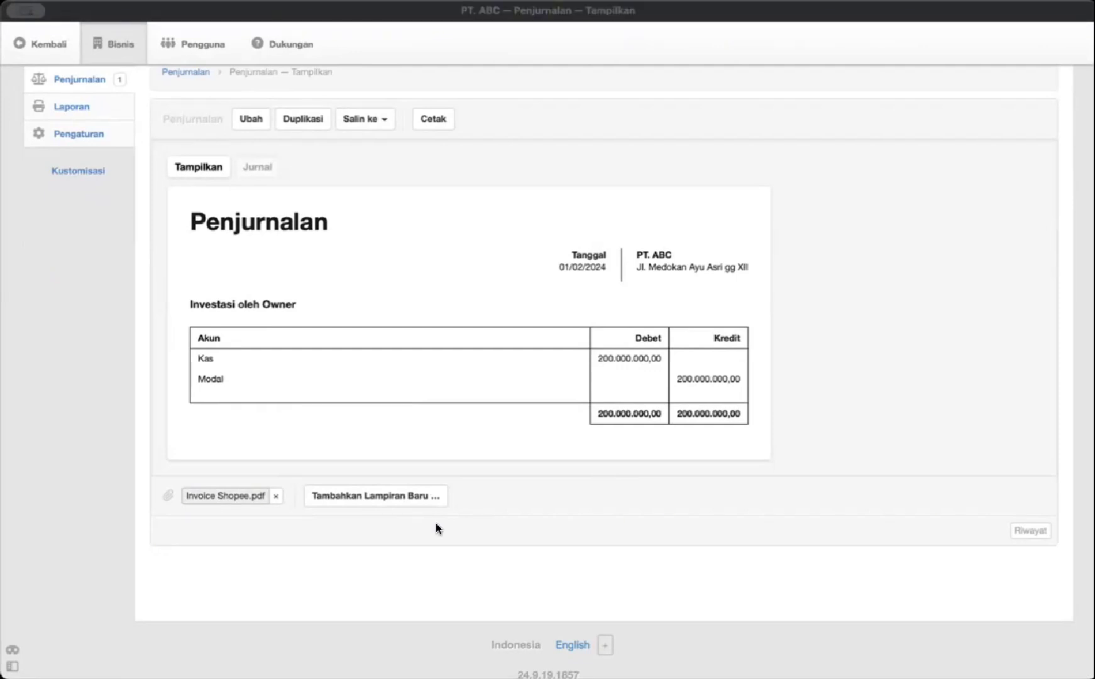
pyautogui.click(82, 348)
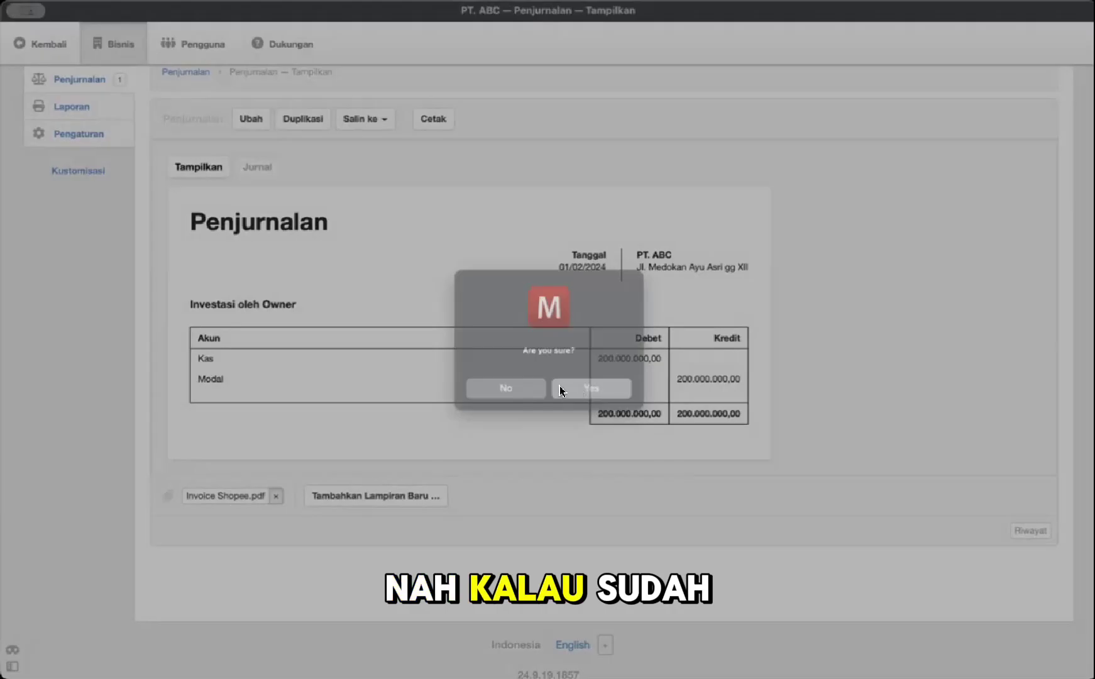
pyautogui.click(562, 386)
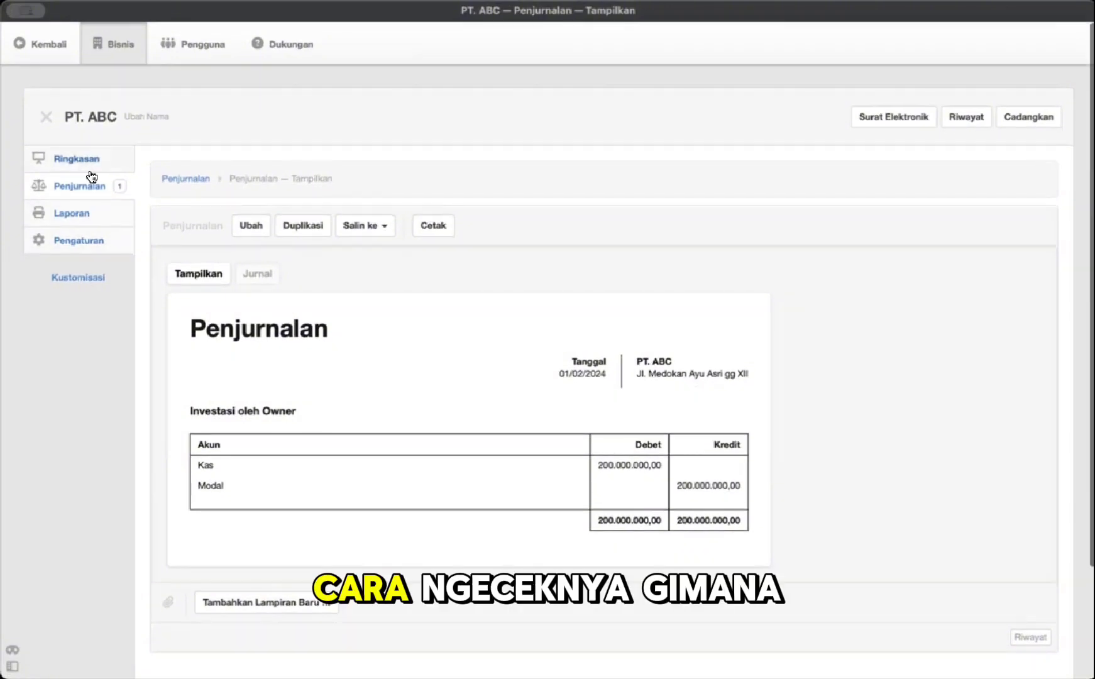
# Step: Check the balance sheet and profit and loss figures in PT. ABC's Ringkasan overview
pyautogui.click(130, 166)
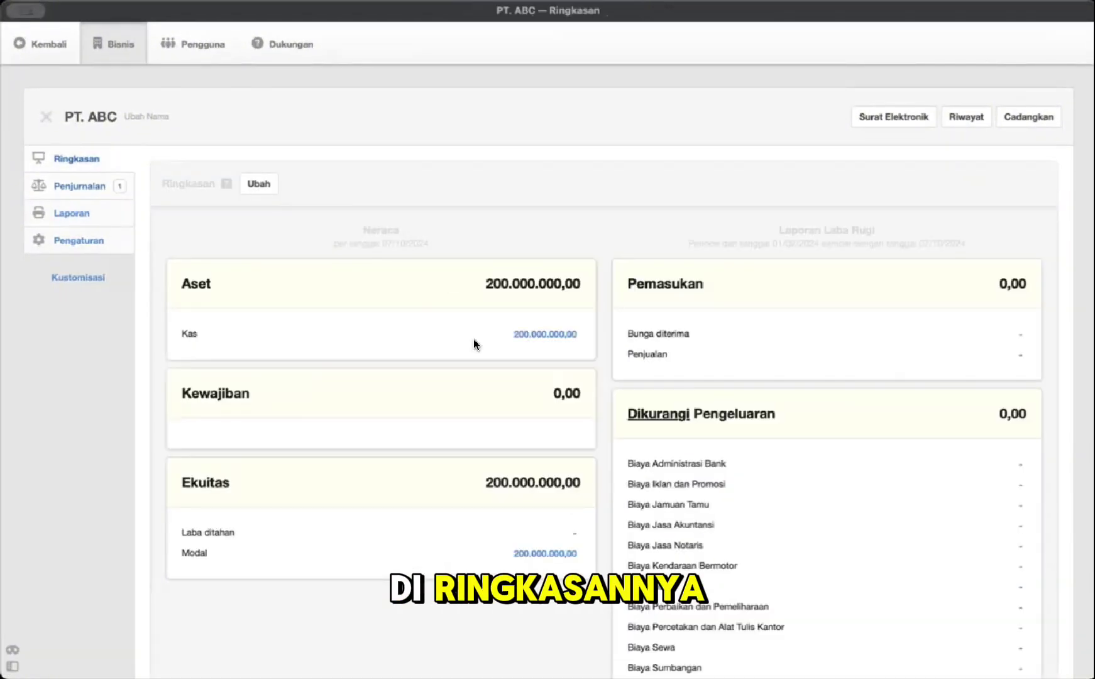
pyautogui.scroll(-6, 476, 345)
pyautogui.scroll(6, 477, 345)
pyautogui.scroll(-5, 479, 350)
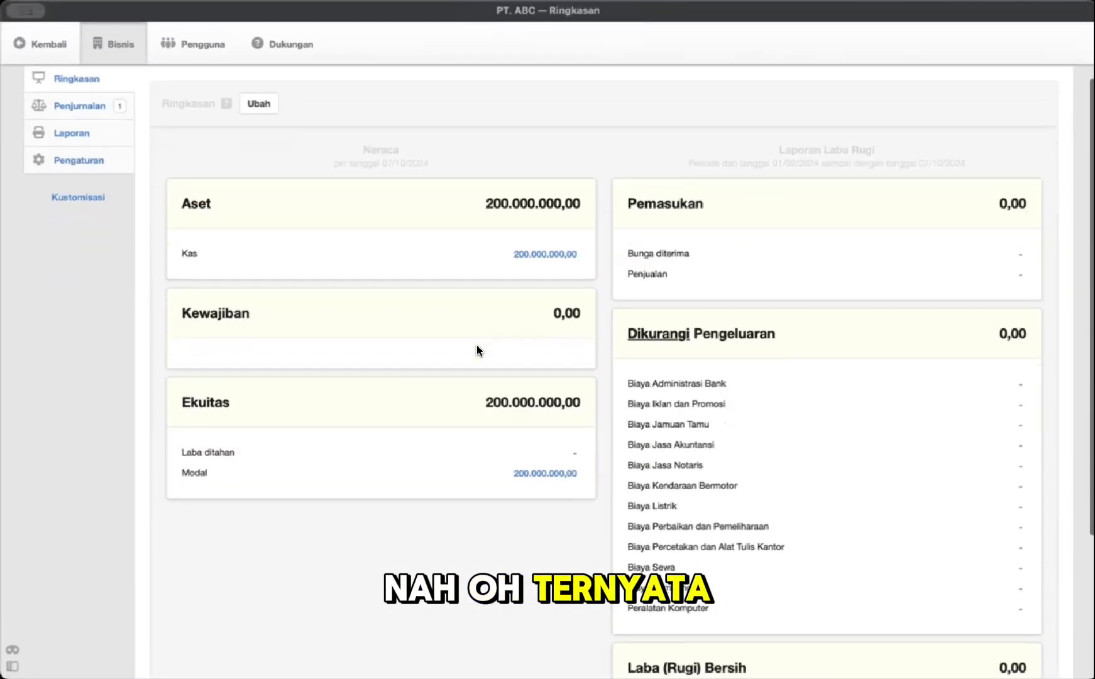
pyautogui.scroll(5, 476, 349)
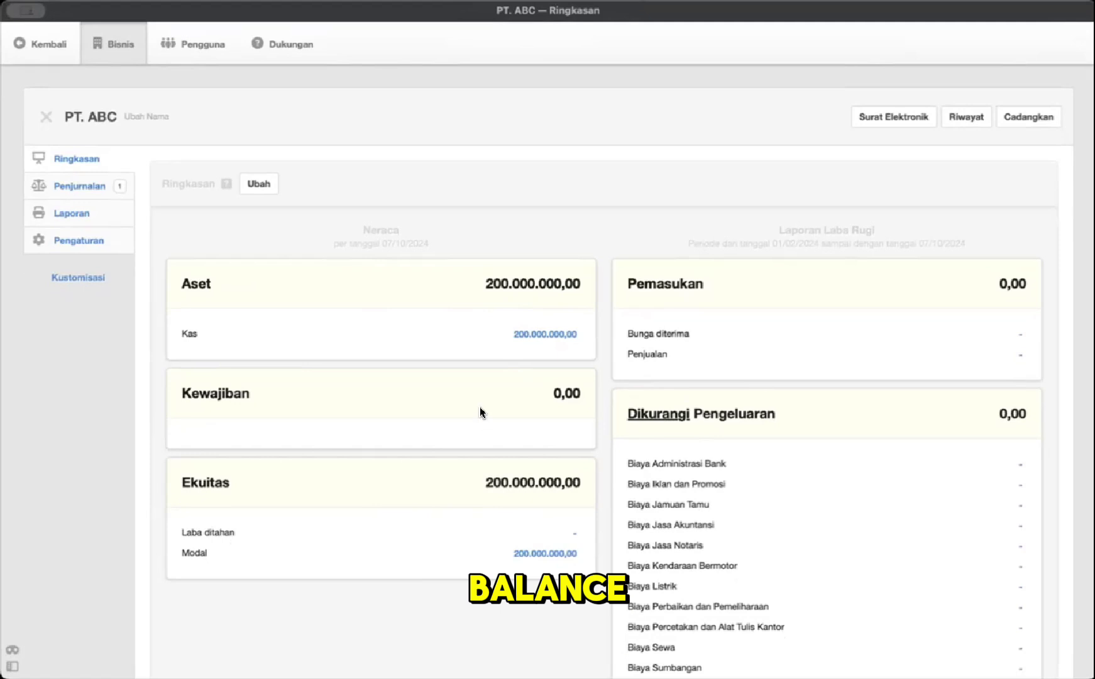
pyautogui.scroll(-5, 391, 347)
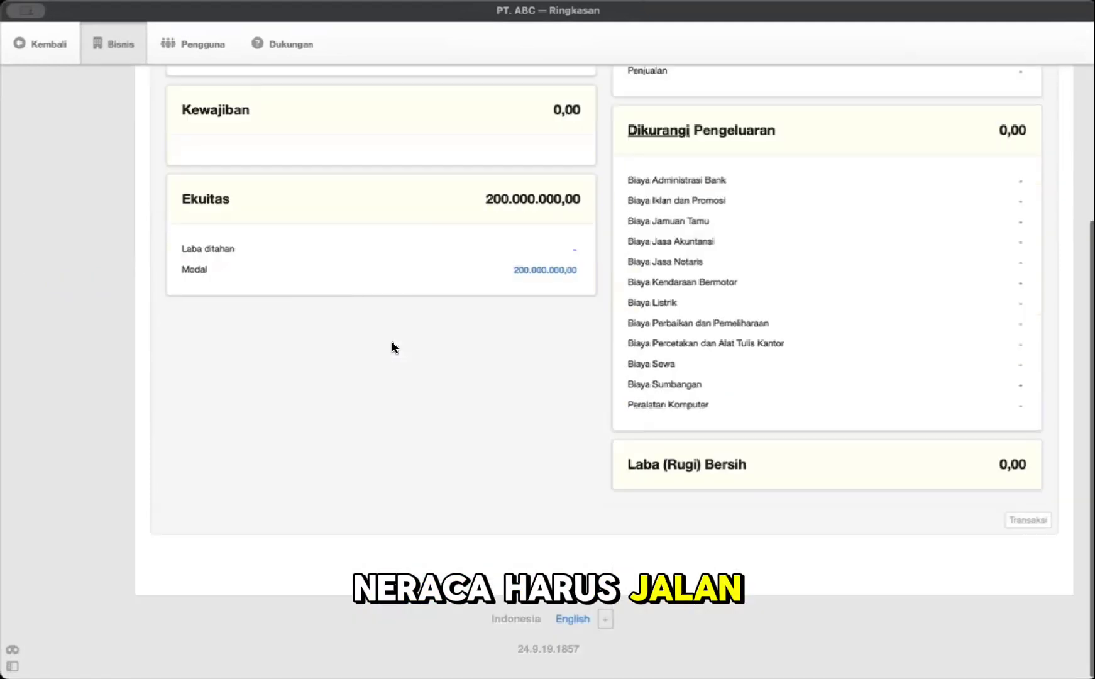
pyautogui.scroll(5, 428, 379)
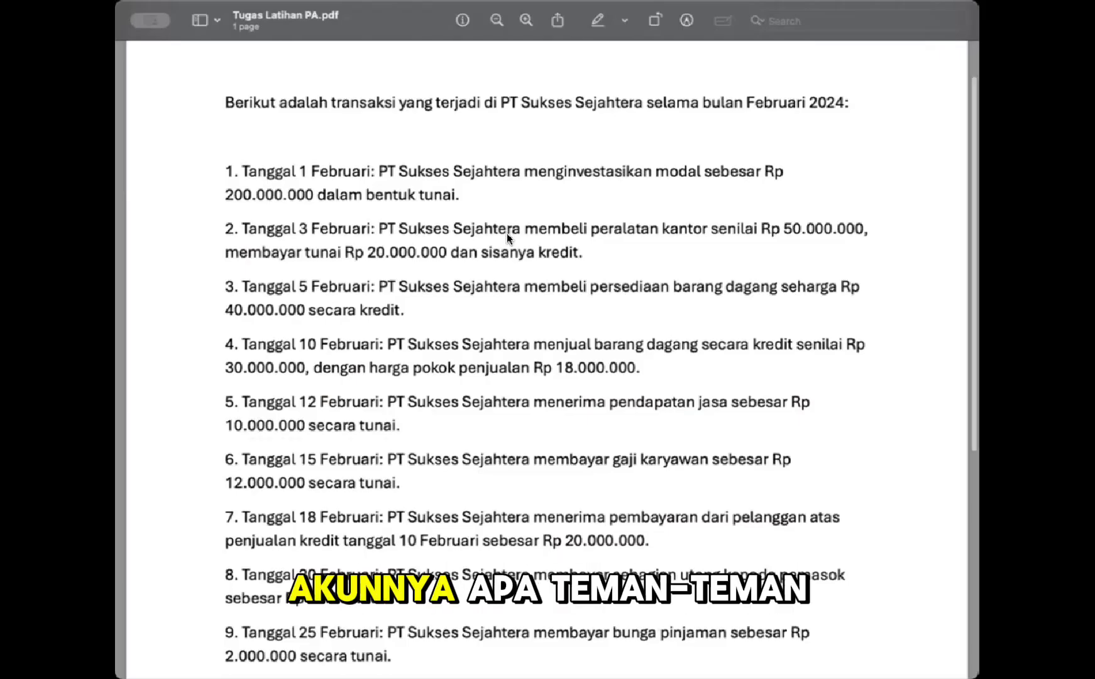
# Step: Read the 3 February transaction in Tugas Latihan PA.pdf and compare its accounts with those in the Ringkasan overview
pyautogui.scroll(-1, 507, 234)
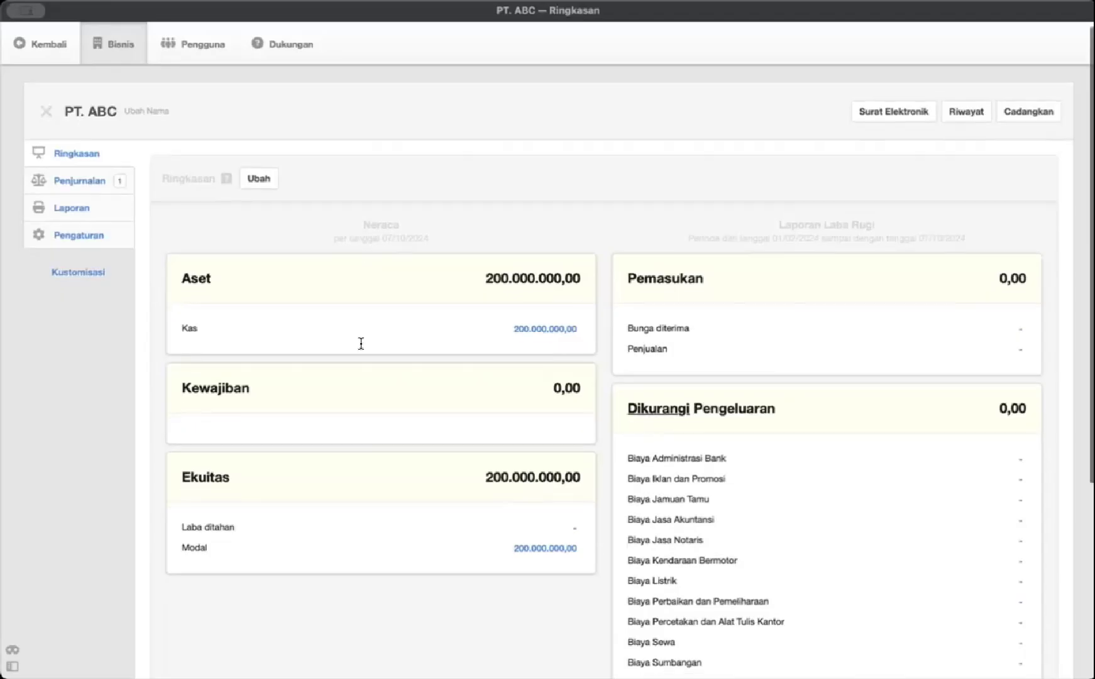
pyautogui.scroll(-3, 359, 343)
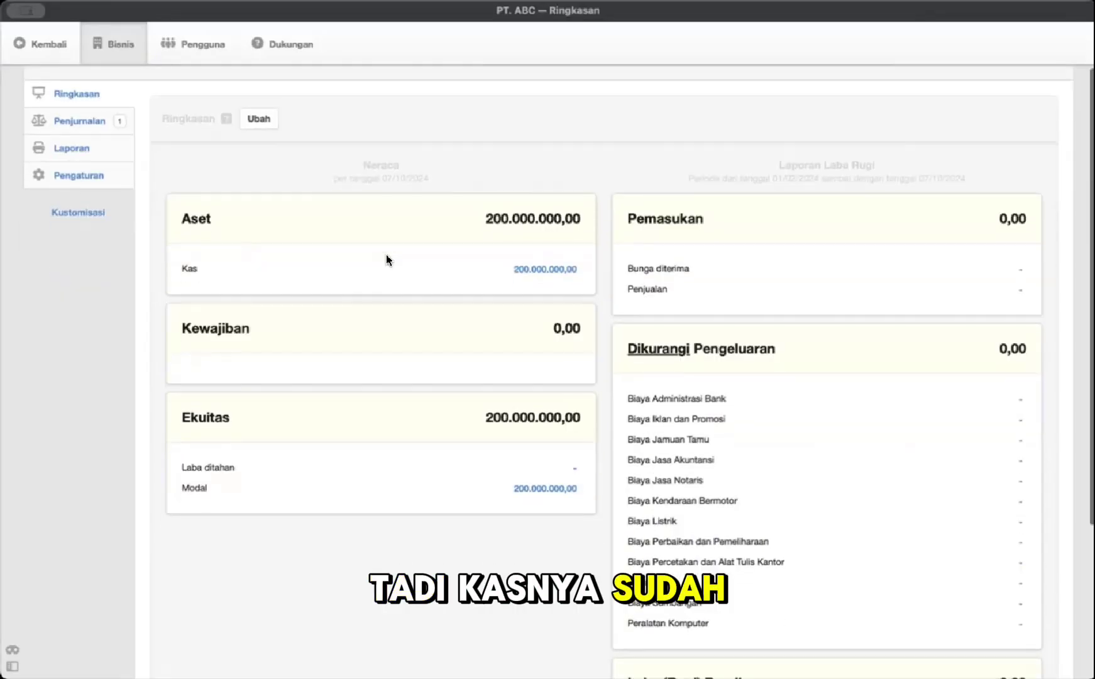
pyautogui.scroll(-2, 386, 254)
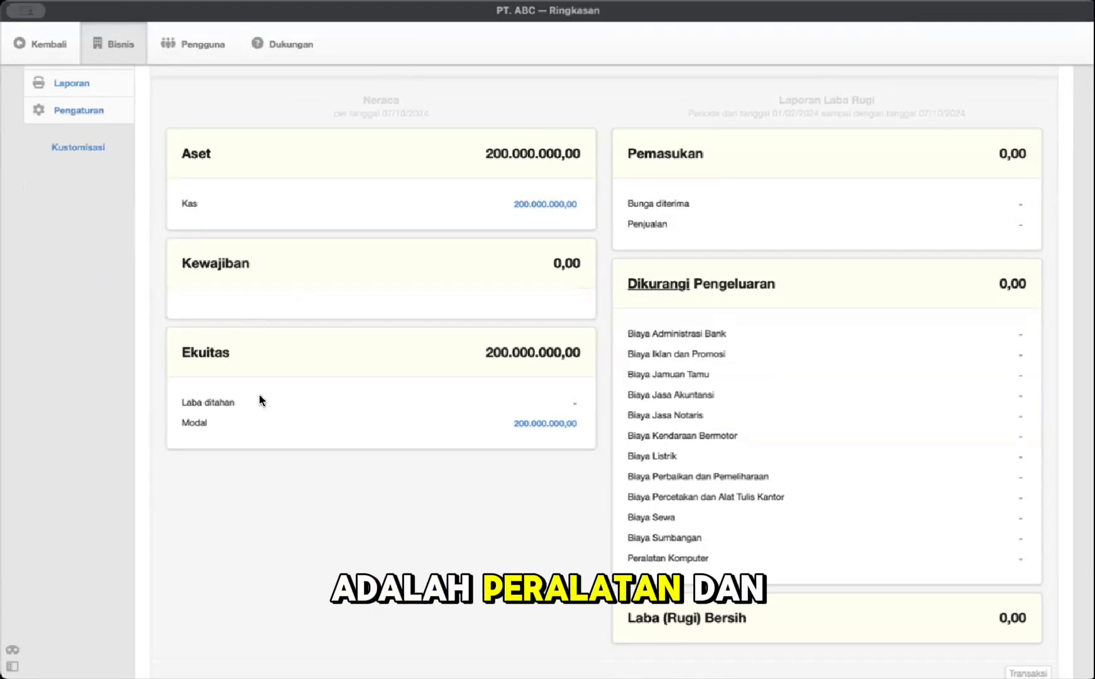
pyautogui.scroll(5, 215, 397)
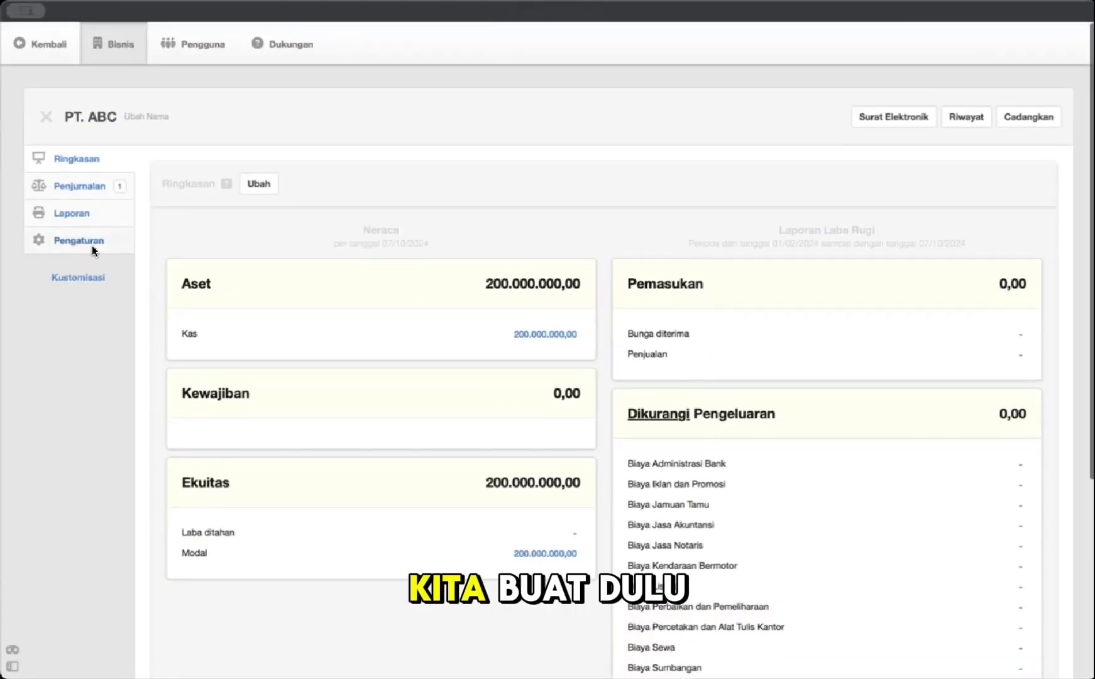
# Step: Start a new balance sheet account in the chart of accounts and name it "Peralatan Kantor"
pyautogui.click(92, 243)
pyautogui.click(220, 251)
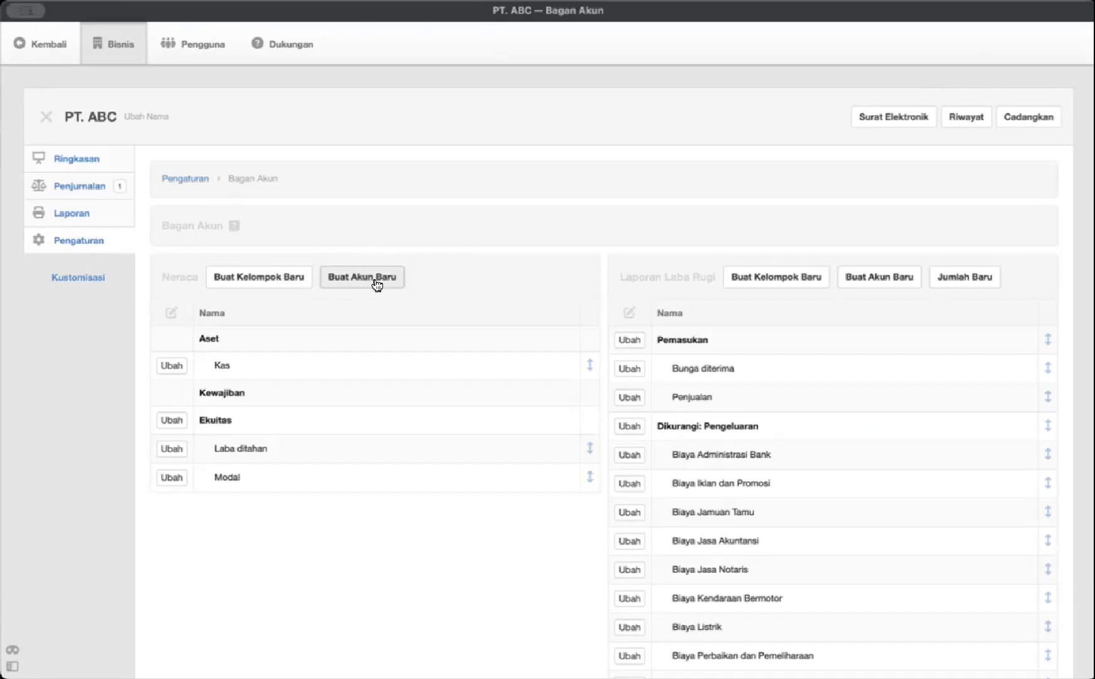
pyautogui.click(327, 279)
pyautogui.click(257, 289)
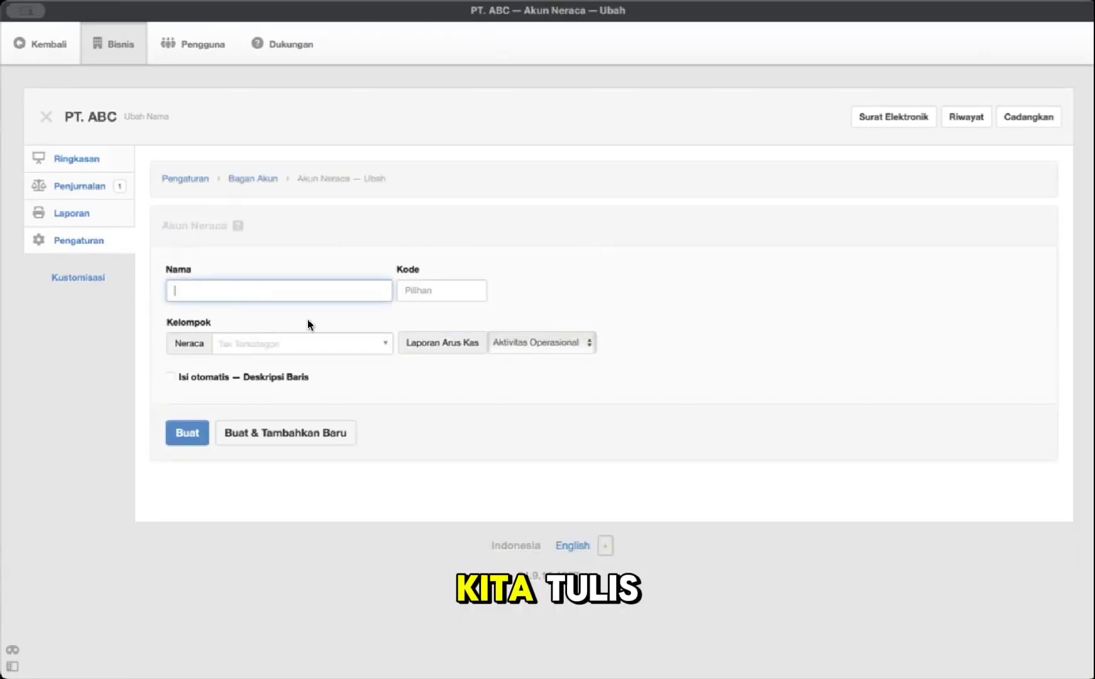
pyautogui.write('Peralatan')
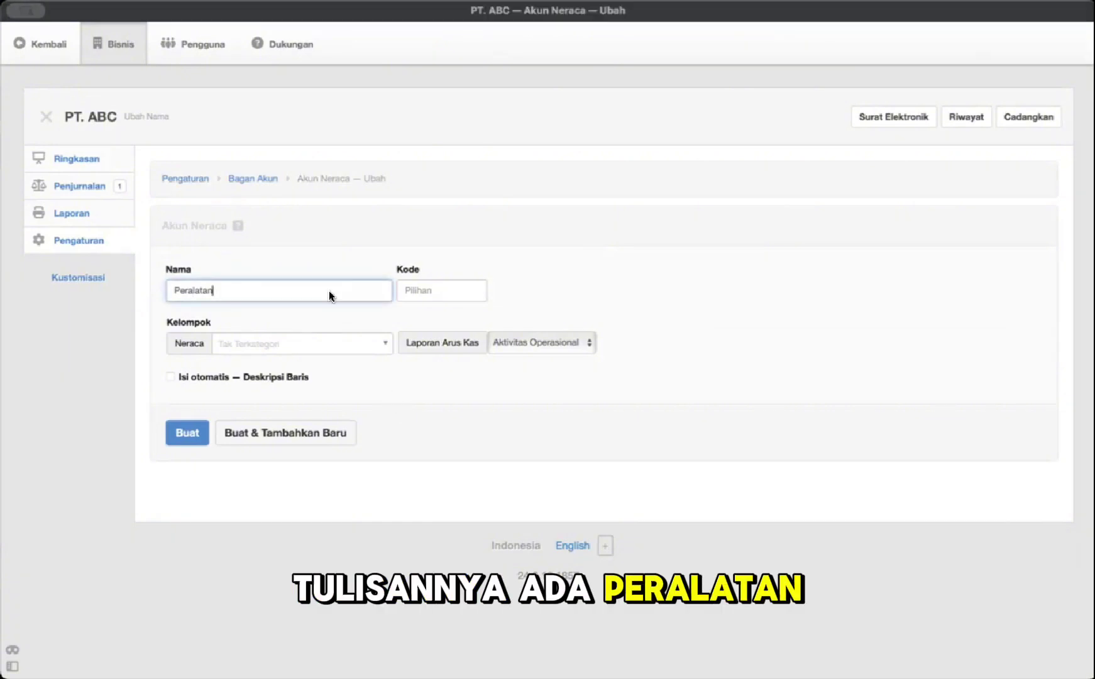
pyautogui.write('Kantor')
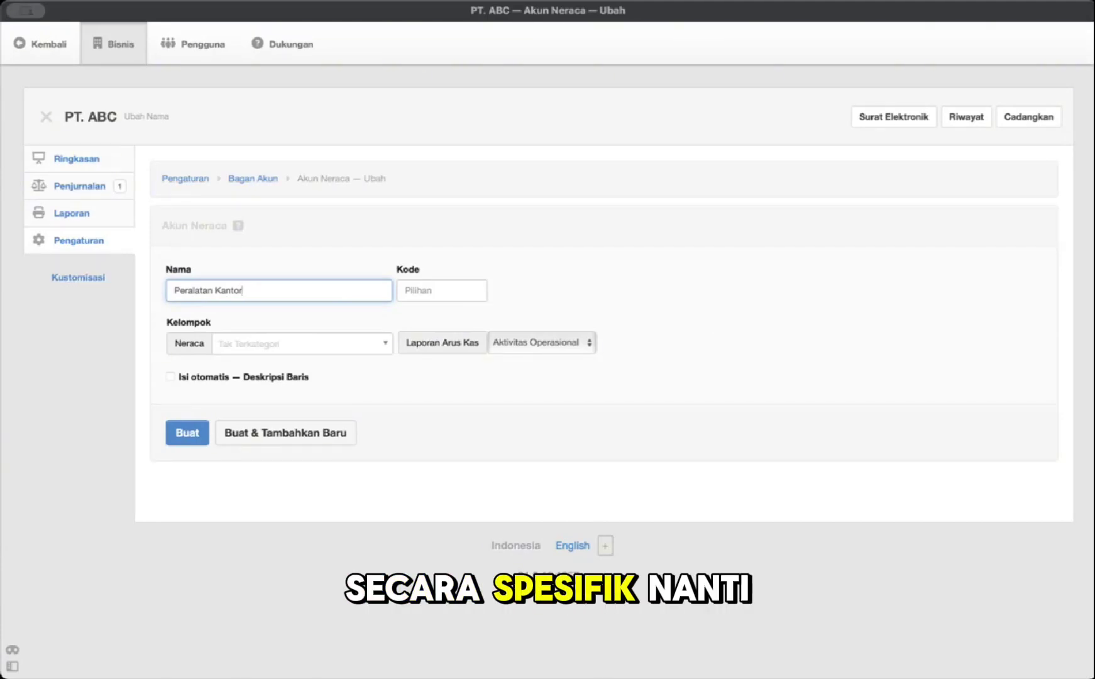
# Step: Try "Kamera" and "Lensa" as the new account's name, and restore the name "Peralatan Kantor"
pyautogui.tripleClick(258, 278)
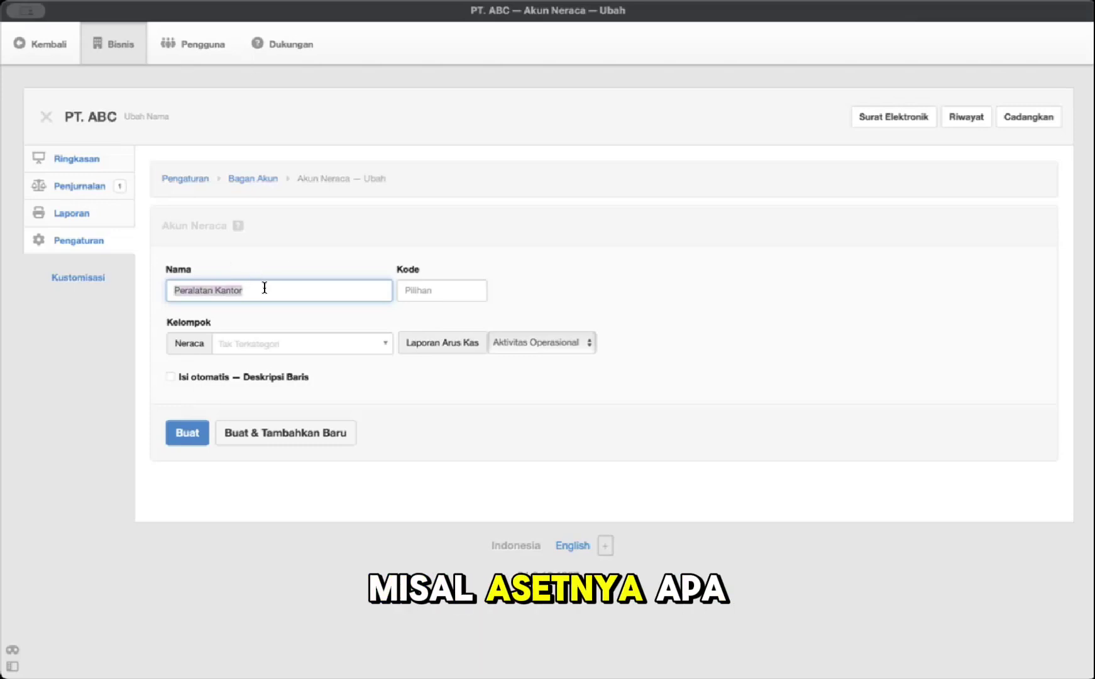
pyautogui.write('Kamera')
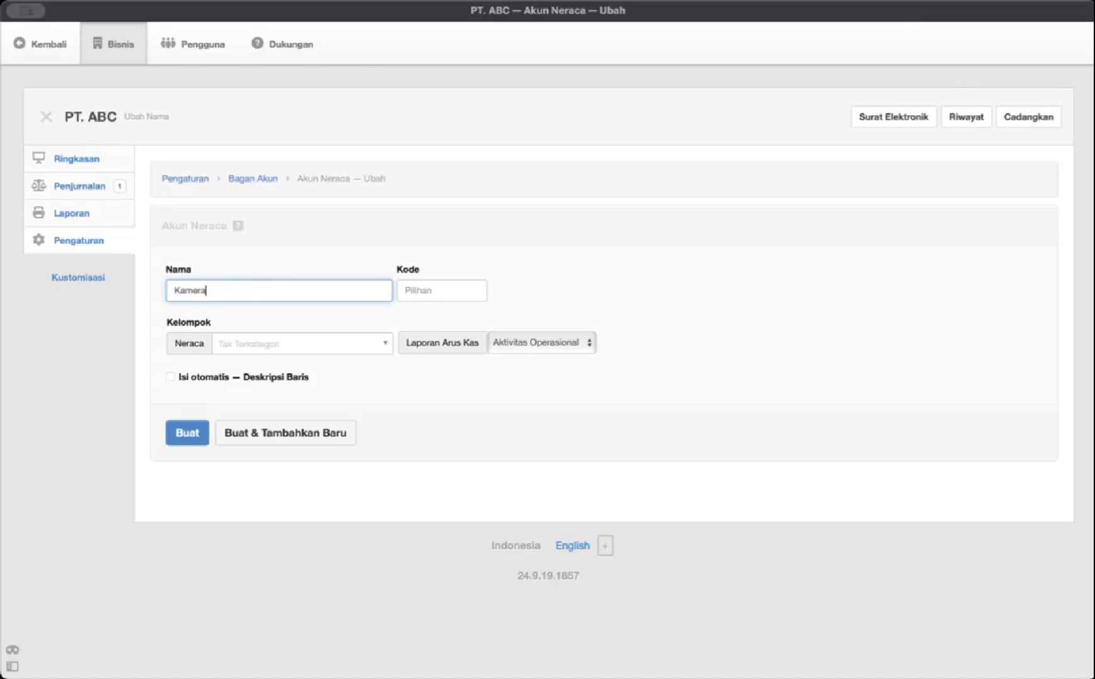
pyautogui.press('BackSpace')
pyautogui.press('BackSpace')
pyautogui.press('BackSpace')
pyautogui.press('BackSpace')
pyautogui.press('BackSpace')
pyautogui.press('BackSpace')
pyautogui.write('Lensa')
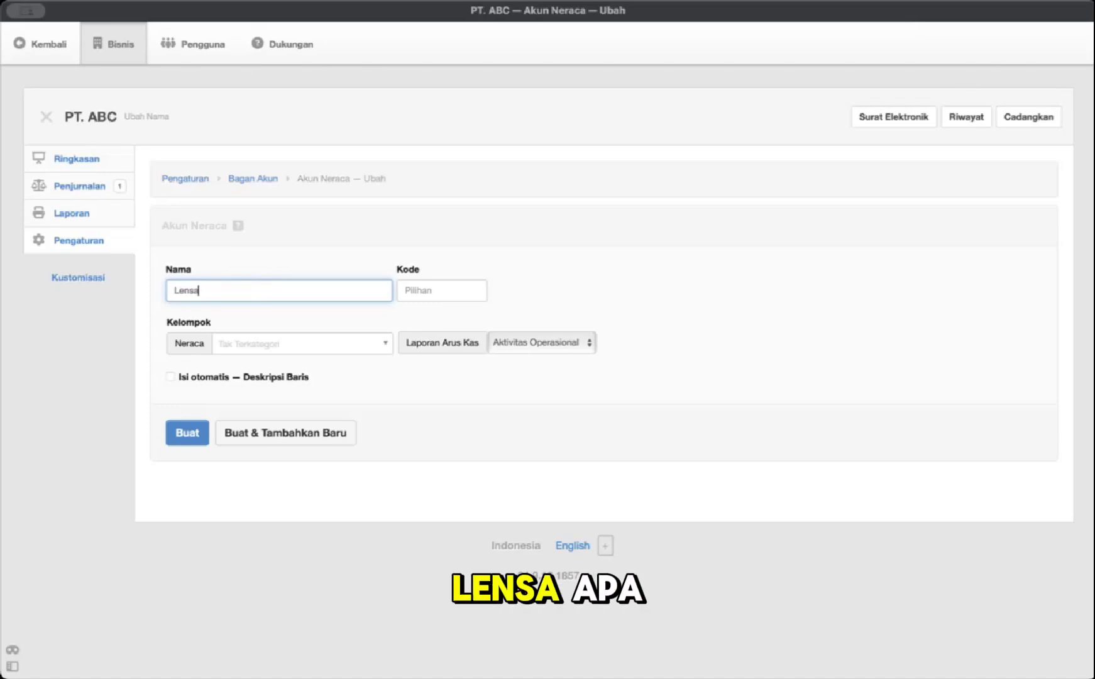
pyautogui.press('BackSpace')
pyautogui.press('BackSpace')
pyautogui.press('BackSpace')
pyautogui.press('BackSpace')
pyautogui.press('BackSpace')
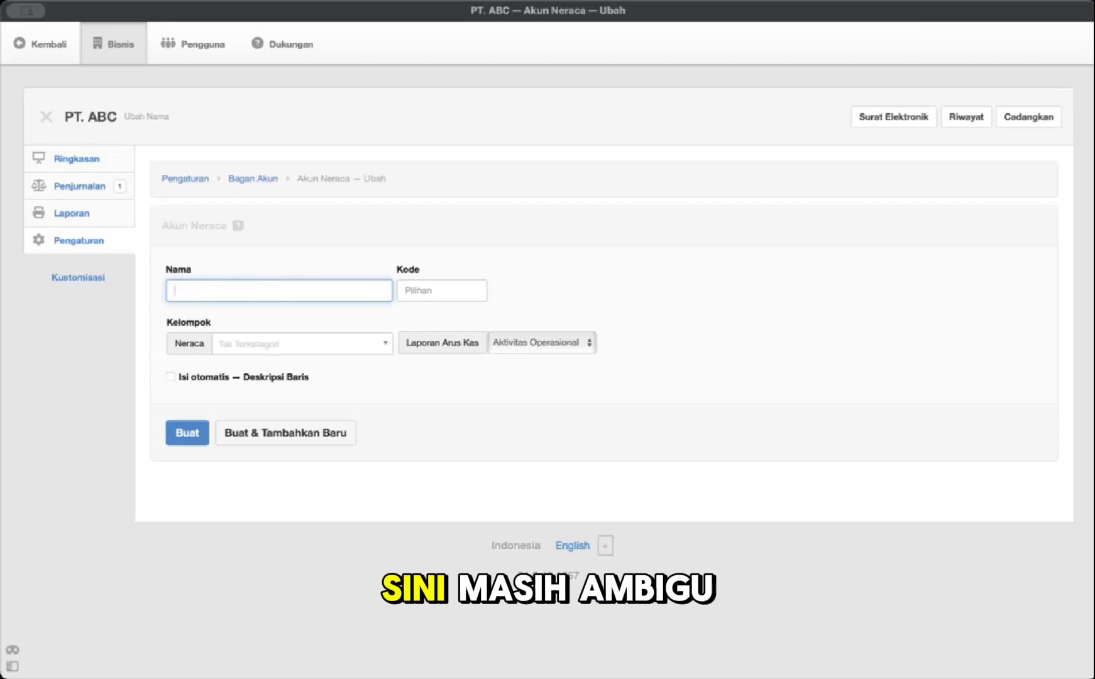
pyautogui.write('Peralat')
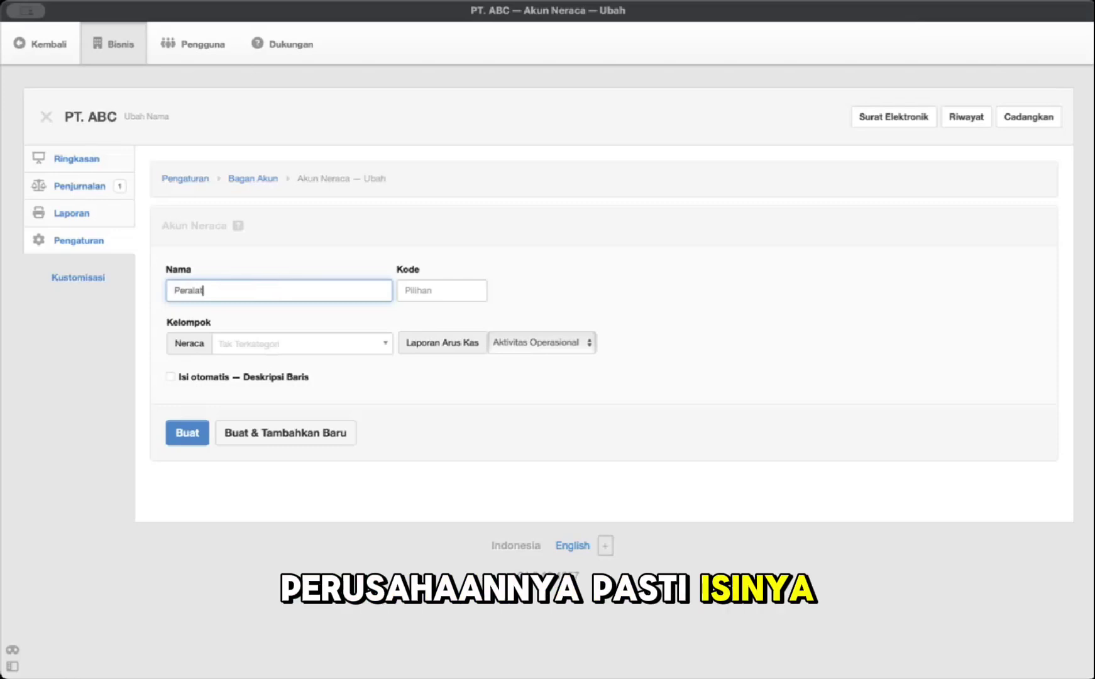
pyautogui.write('an Kantor')
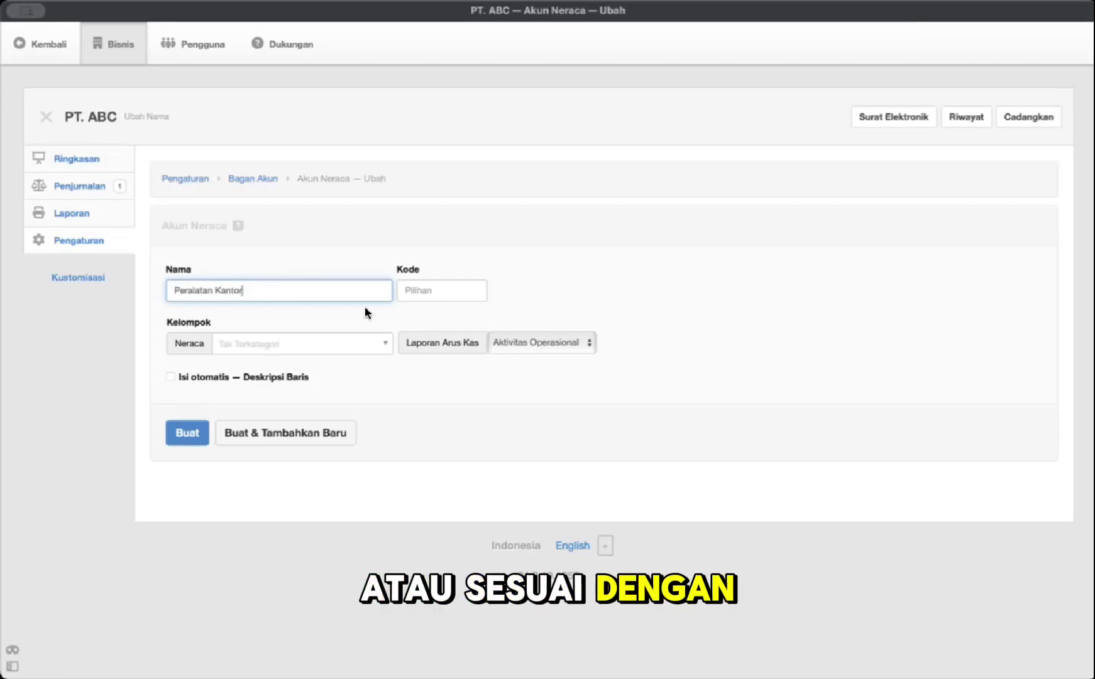
# Step: Assign Peralatan Kantor to the Aset group with Aktivitas Operasional for cash flow, create the account and start another new one
pyautogui.click(254, 350)
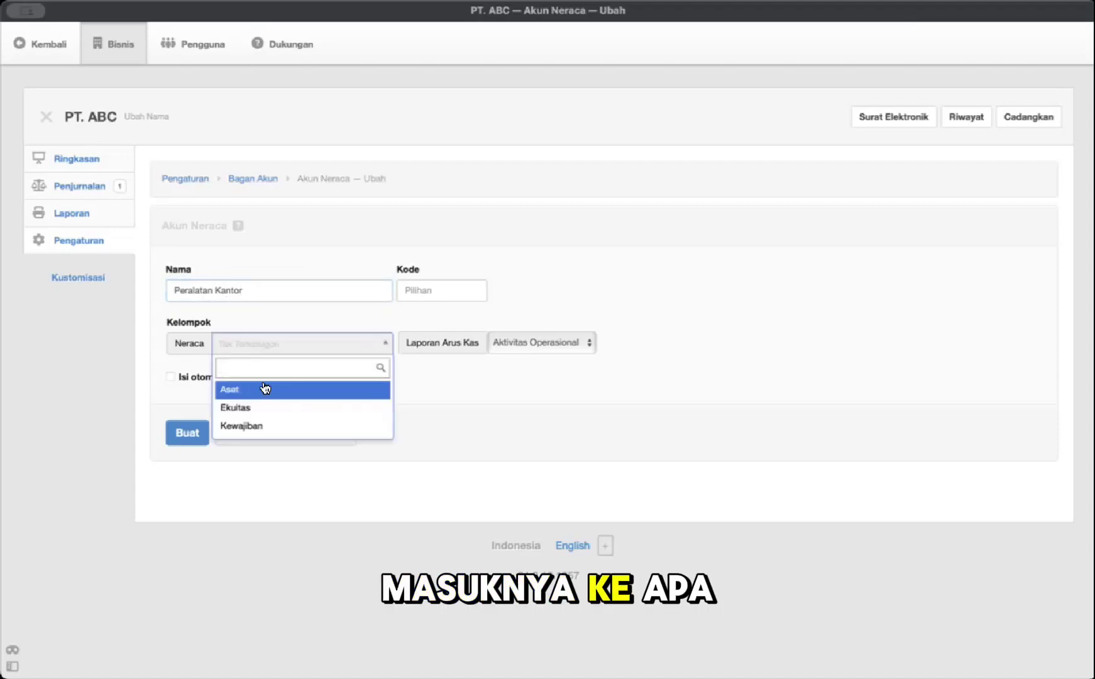
pyautogui.click(263, 386)
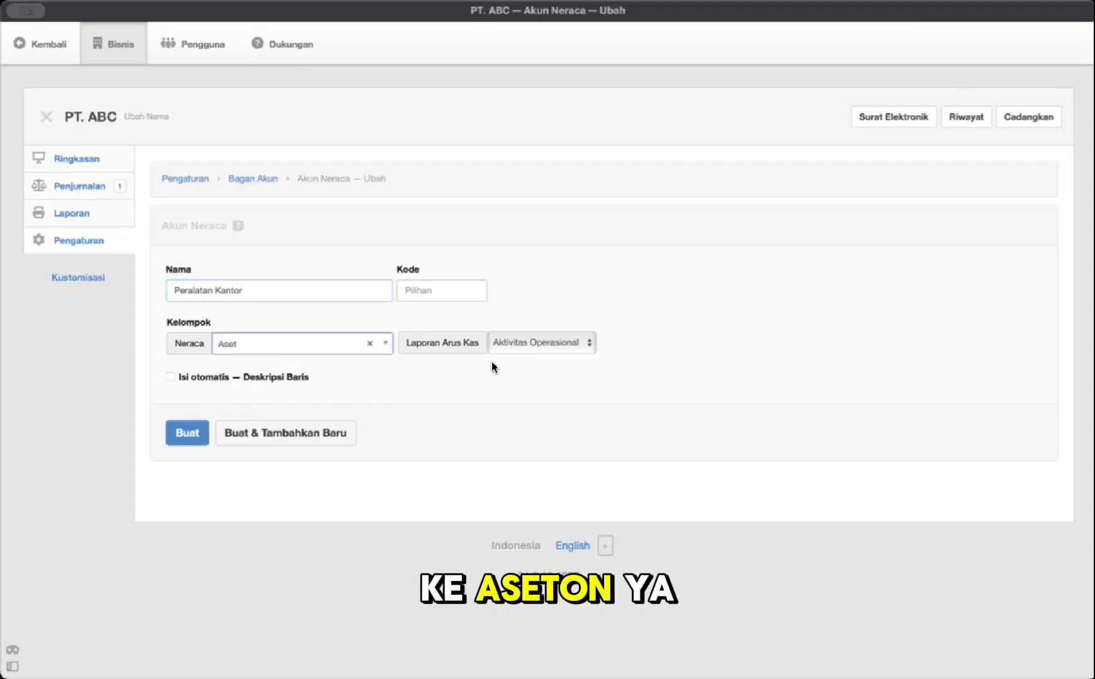
pyautogui.click(522, 341)
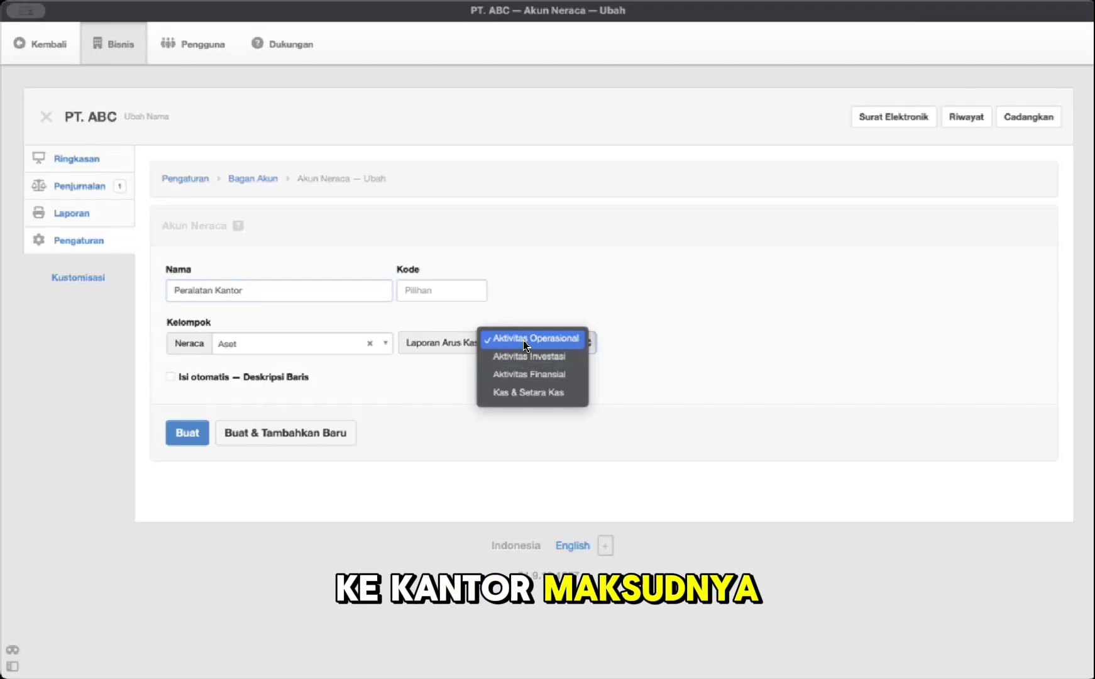
pyautogui.click(523, 340)
pyautogui.click(522, 340)
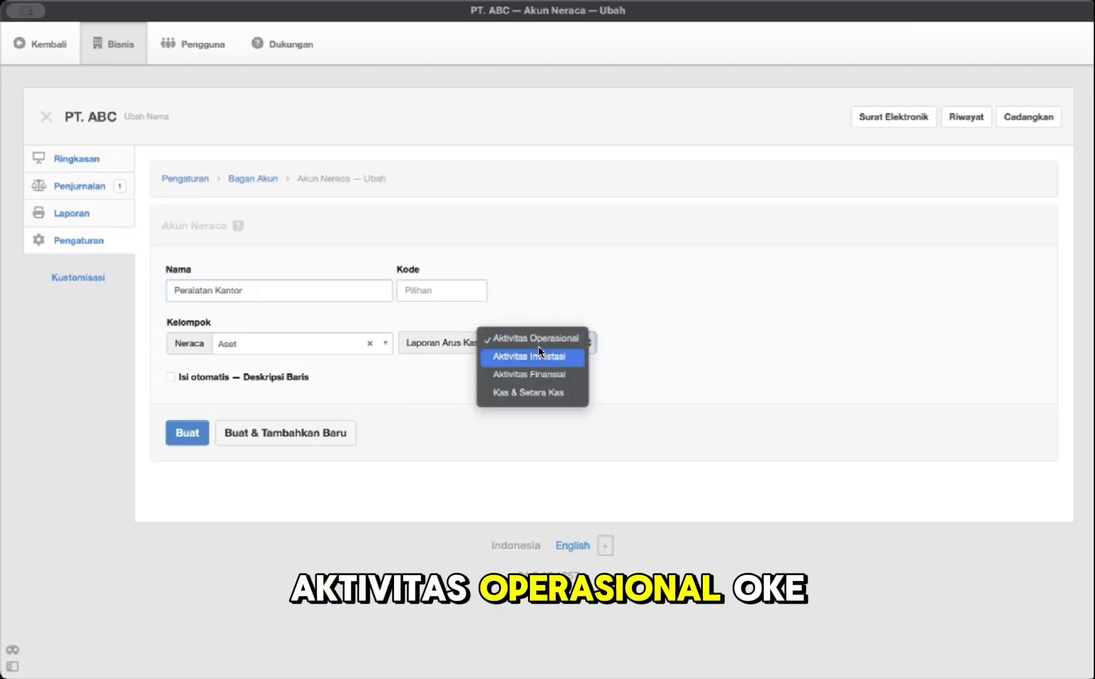
pyautogui.click(650, 333)
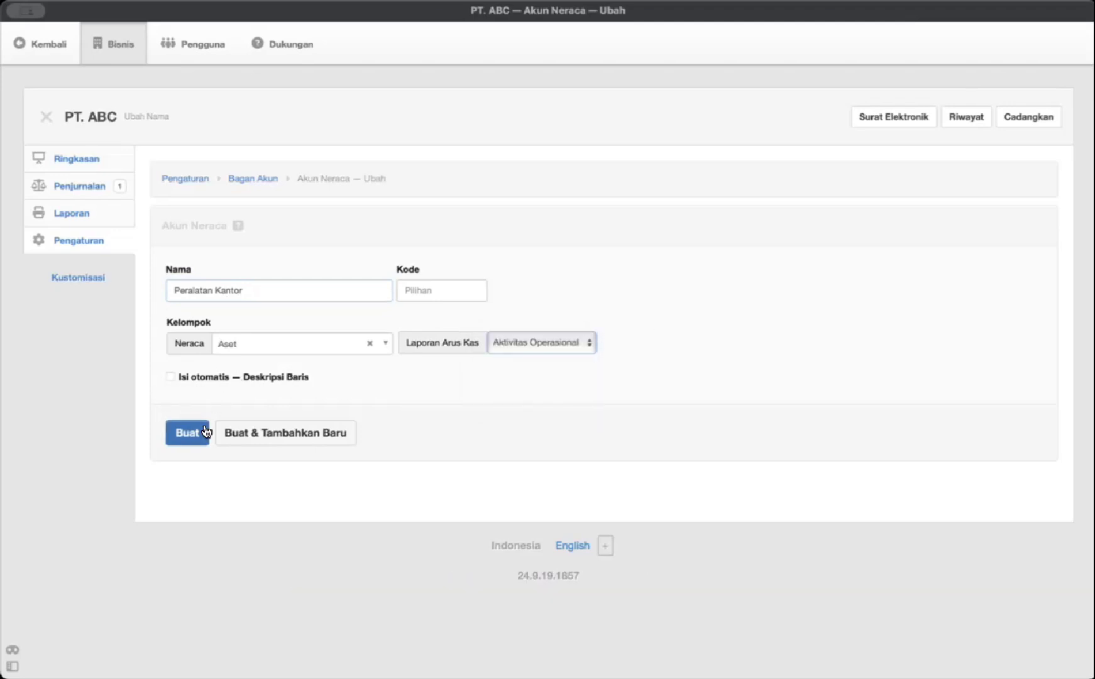
pyautogui.click(250, 437)
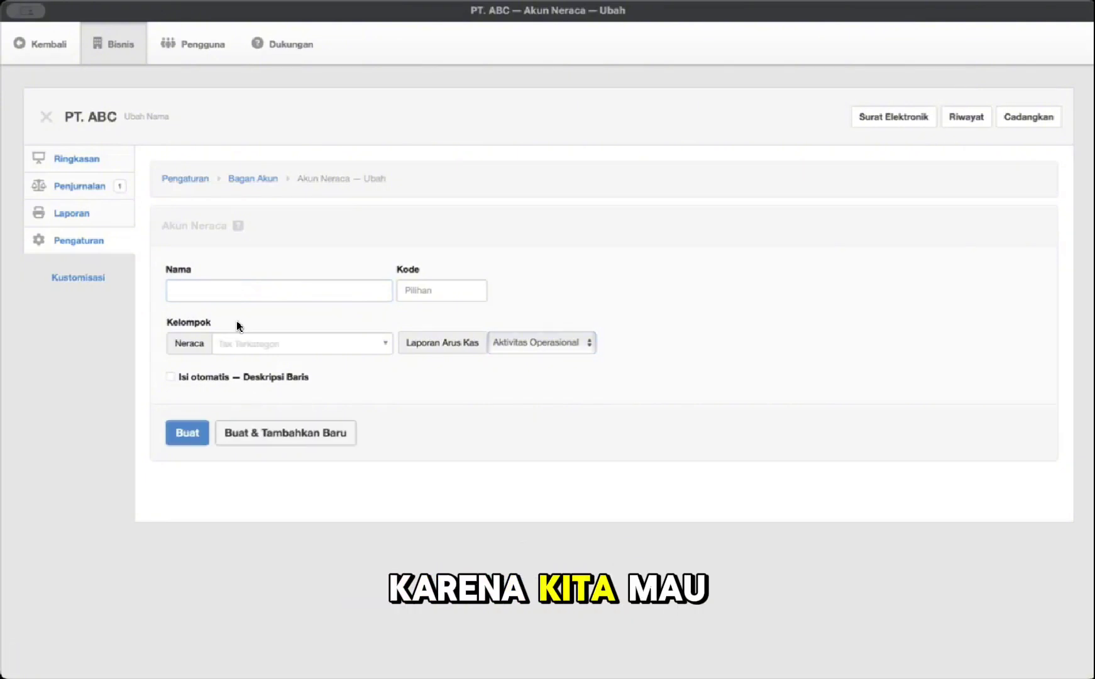
# Step: Create the balance sheet account "Hutang Usaha" in the Kewajiban group with Aktivitas Operasional for cash flow
pyautogui.click(236, 285)
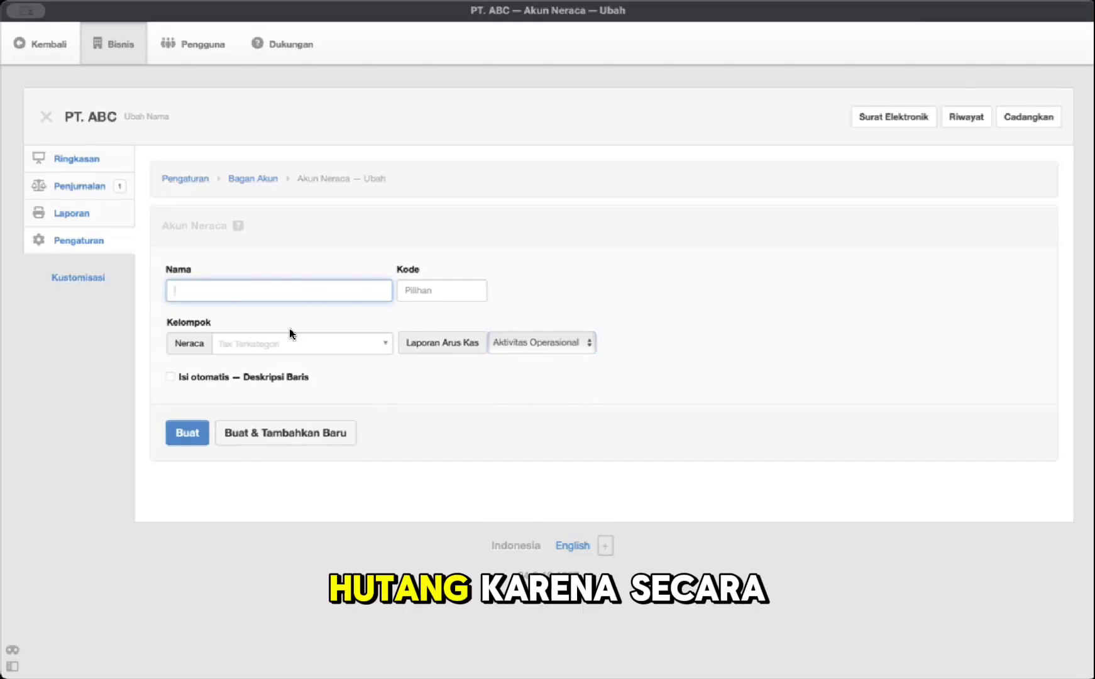
pyautogui.write('Hutang Usaha')
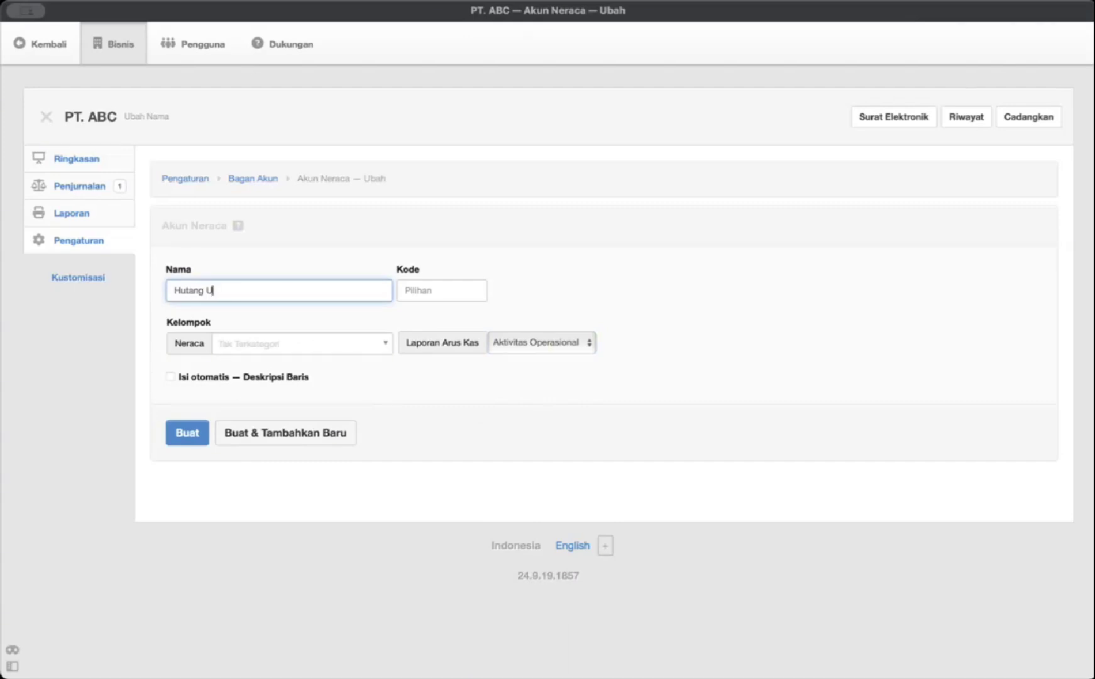
pyautogui.click(334, 343)
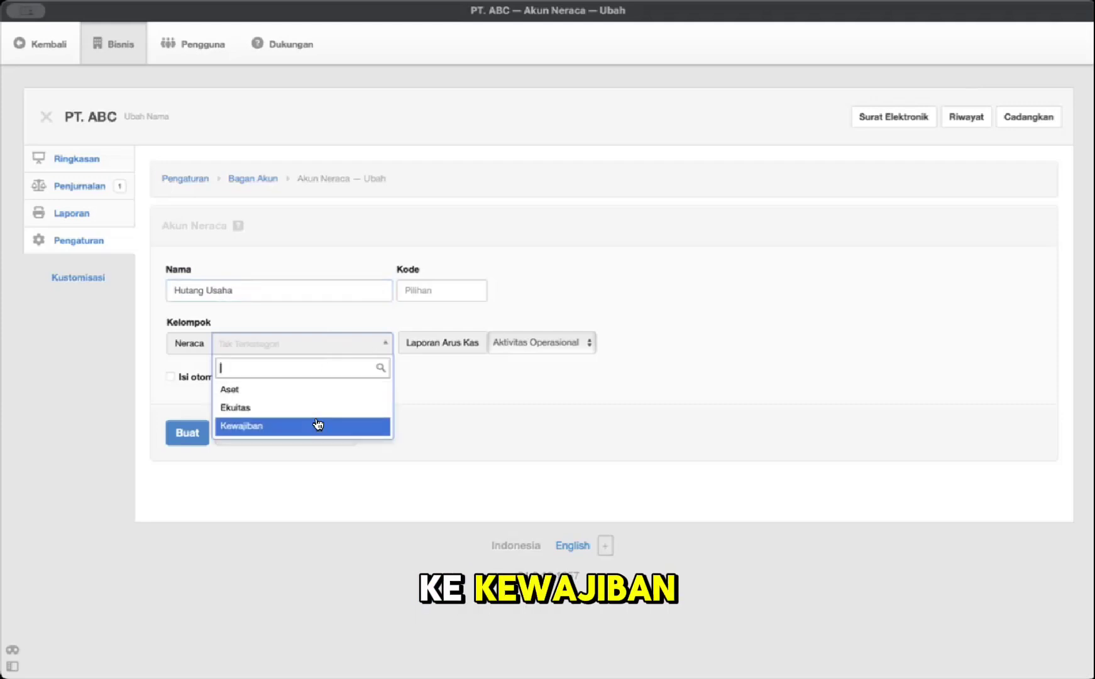
pyautogui.click(318, 425)
pyautogui.click(535, 335)
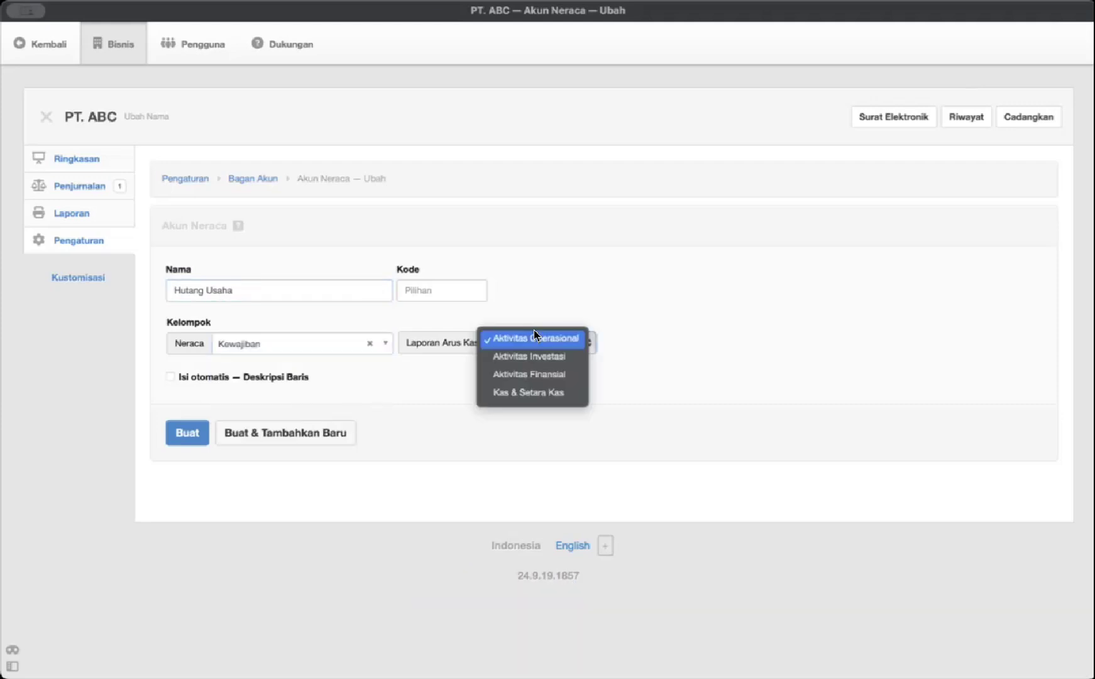
pyautogui.click(555, 290)
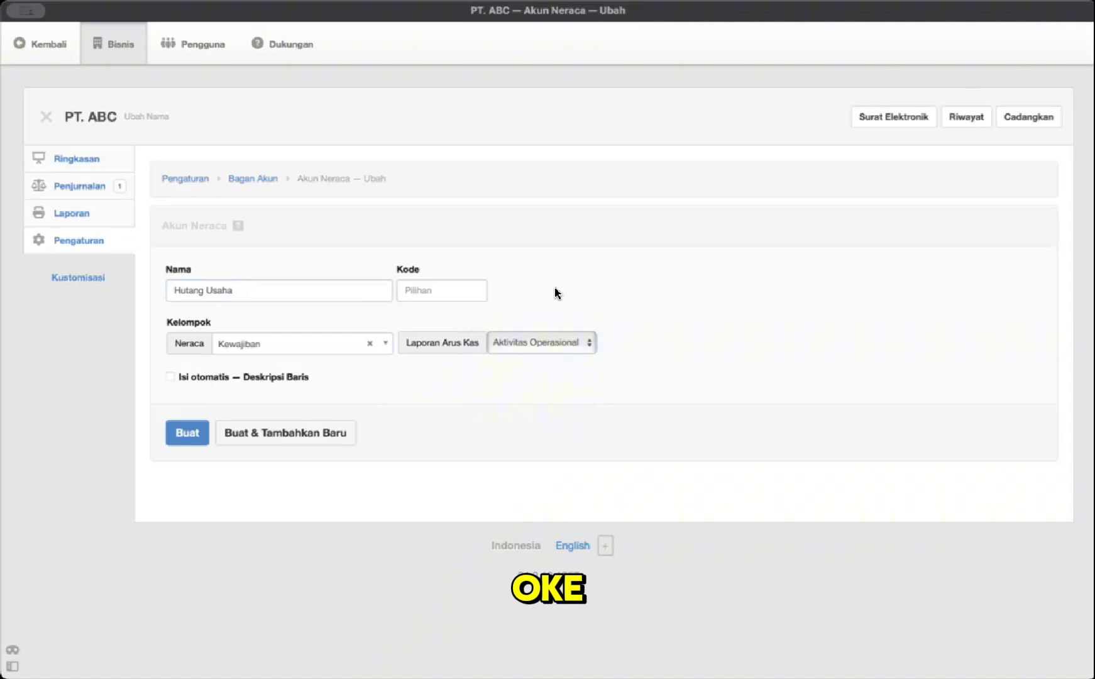
pyautogui.click(188, 440)
pyautogui.scroll(-2, 415, 486)
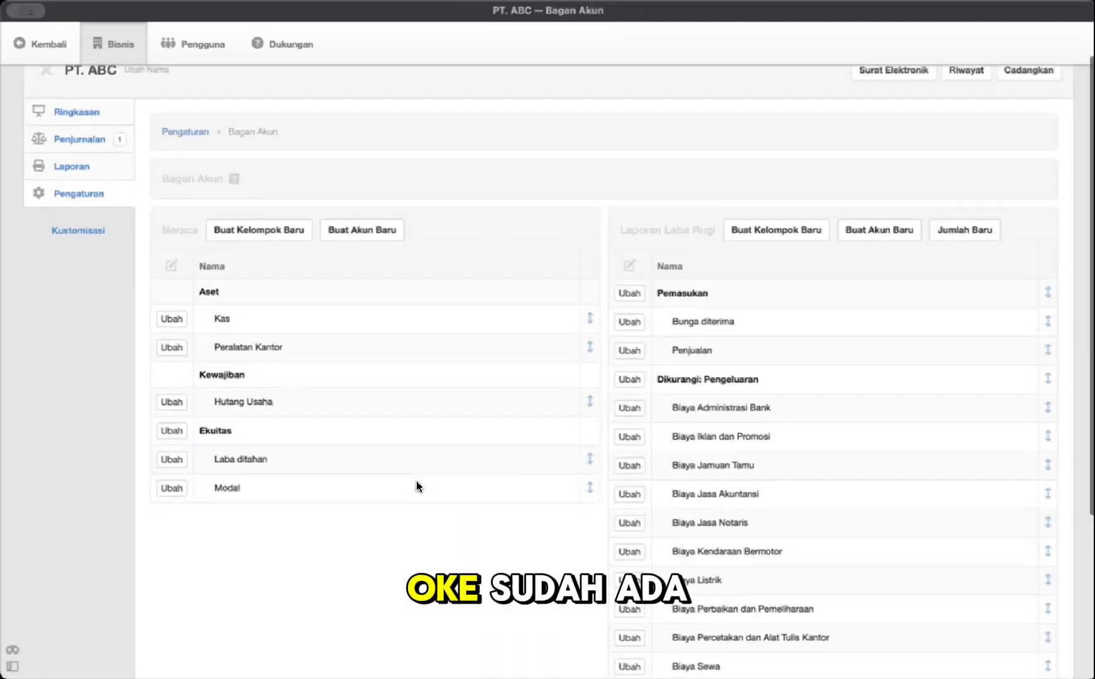
pyautogui.scroll(2, 244, 481)
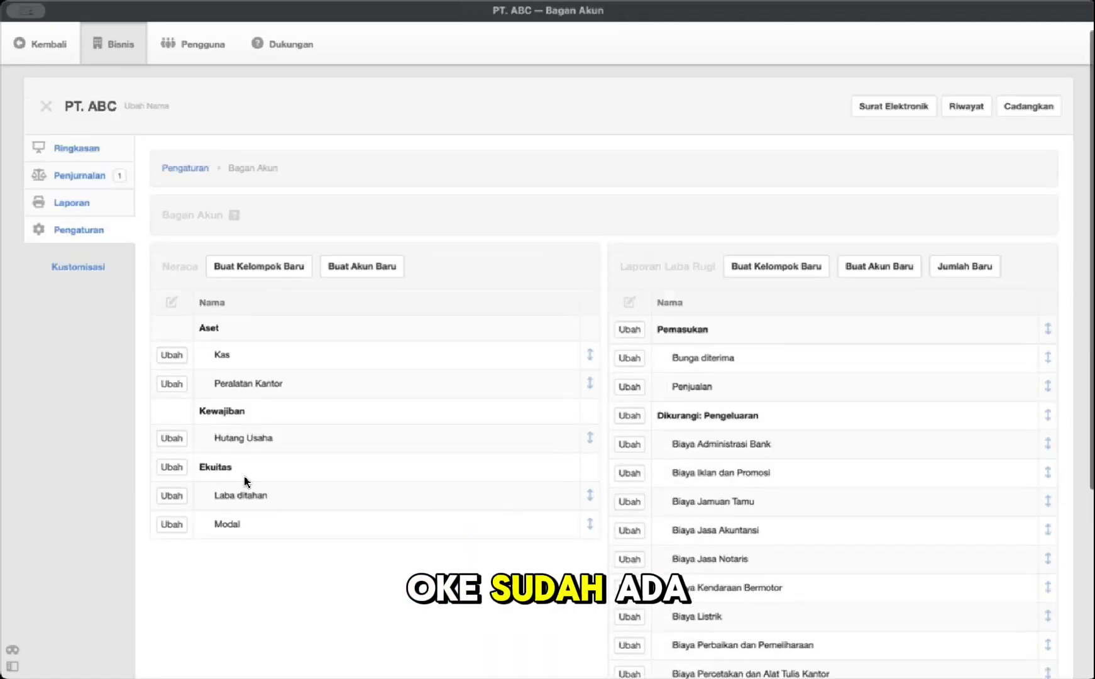
# Step: Start a new journal entry and set its date to 3 February 2024
pyautogui.click(90, 182)
pyautogui.click(276, 189)
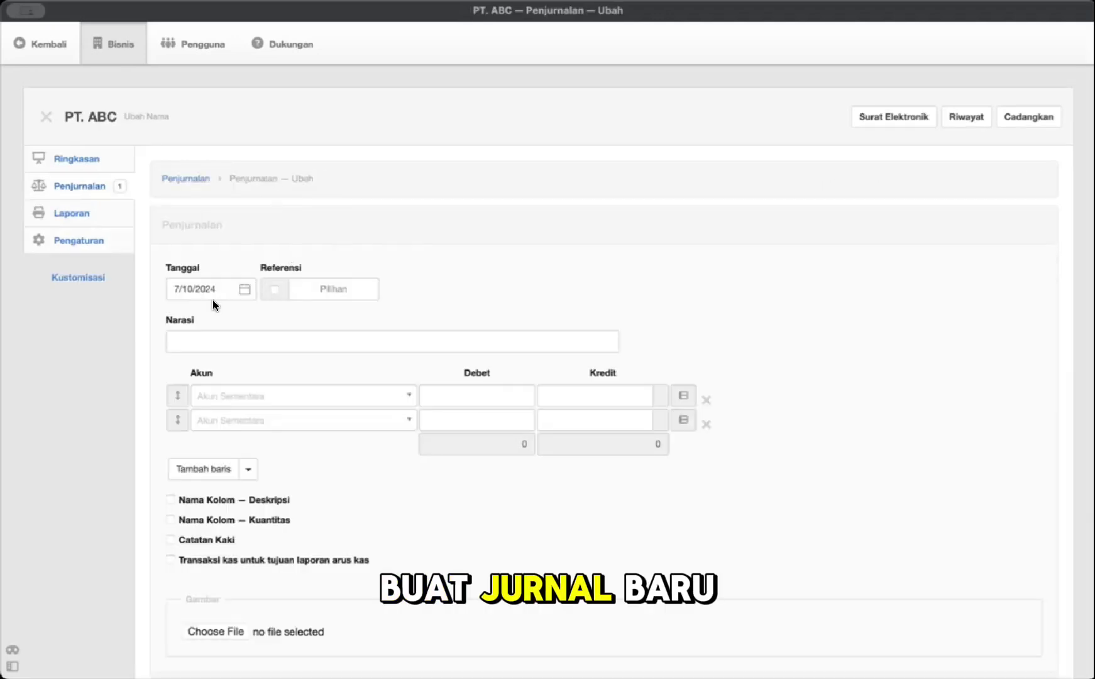
pyautogui.click(245, 288)
pyautogui.click(247, 323)
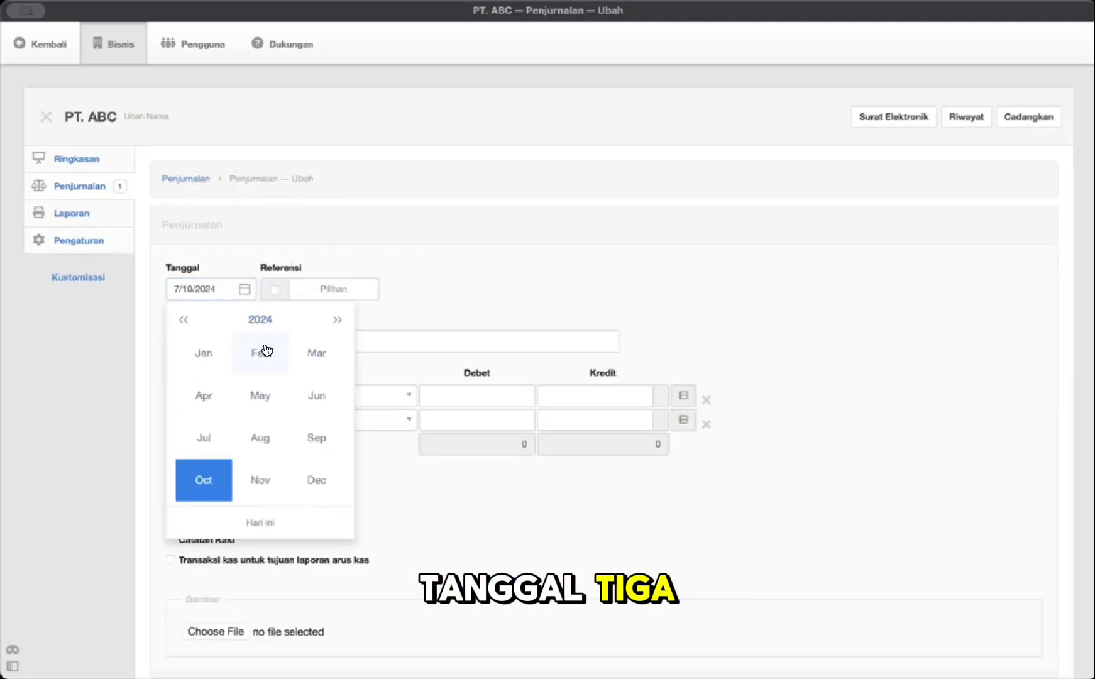
pyautogui.click(273, 350)
pyautogui.click(308, 369)
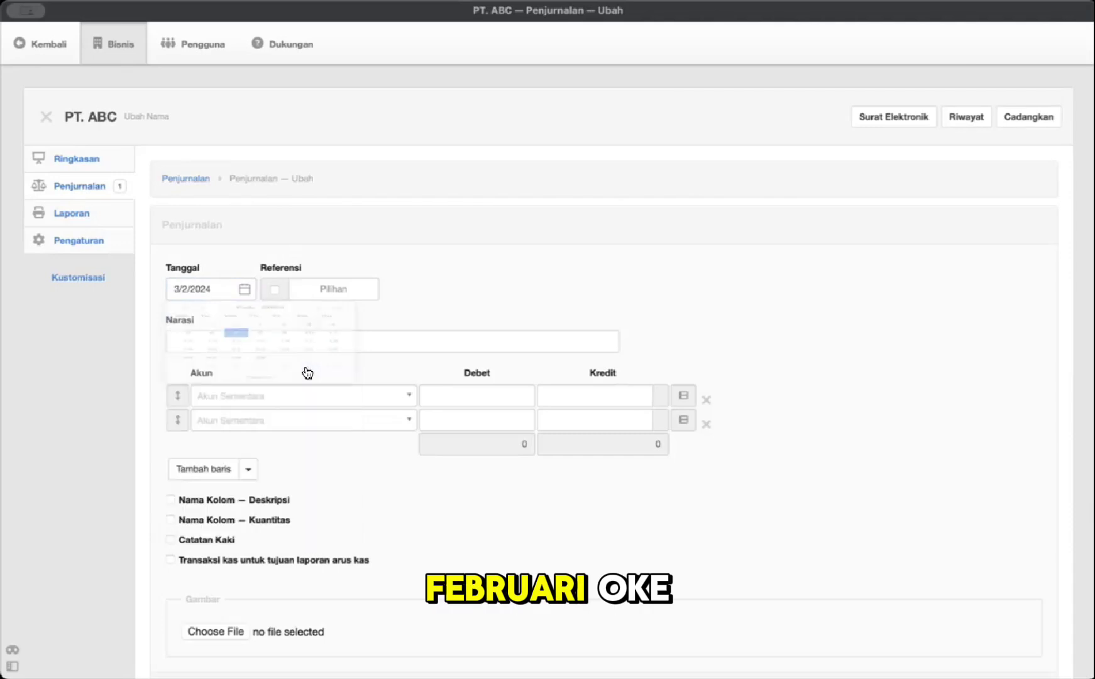
# Step: Enter "Membeli Peralatan Kantor (Kursi Gaming)" as the journal entry's narration
pyautogui.click(223, 341)
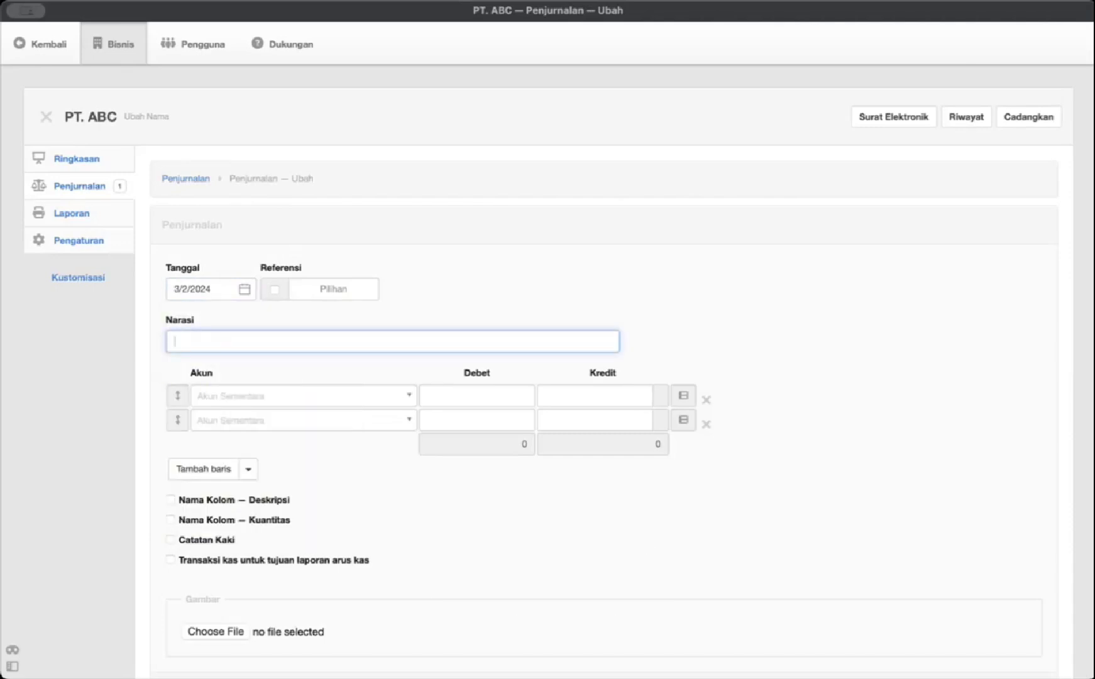
pyautogui.click(632, 547)
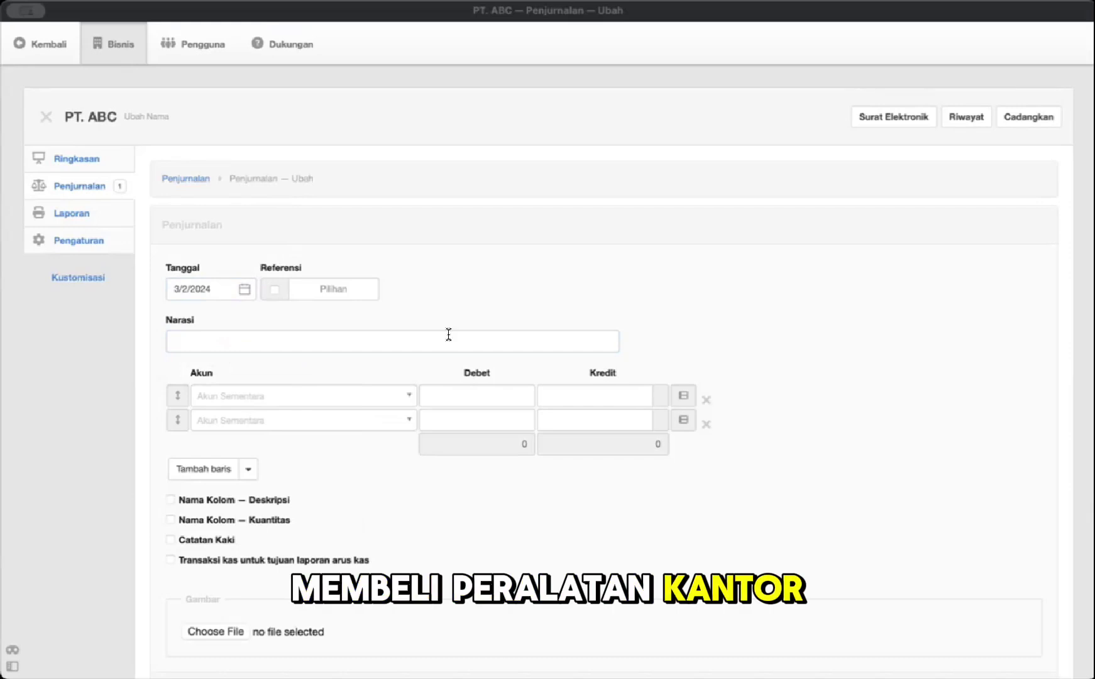
pyautogui.click(448, 338)
pyautogui.write('Memb')
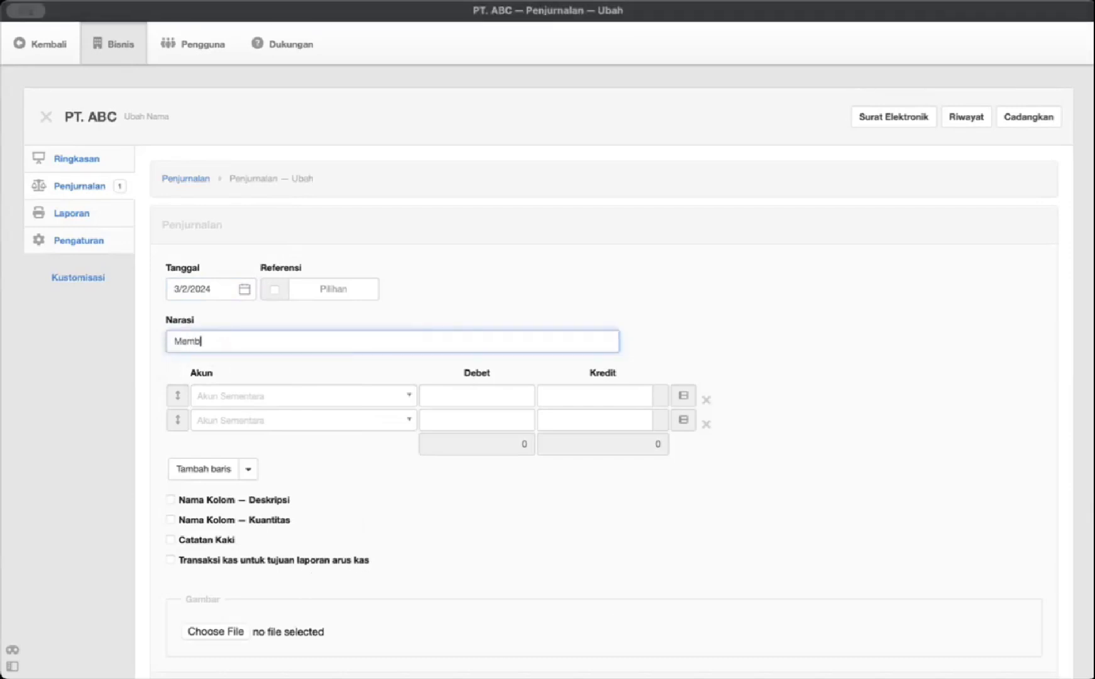
pyautogui.write('eli Peralata')
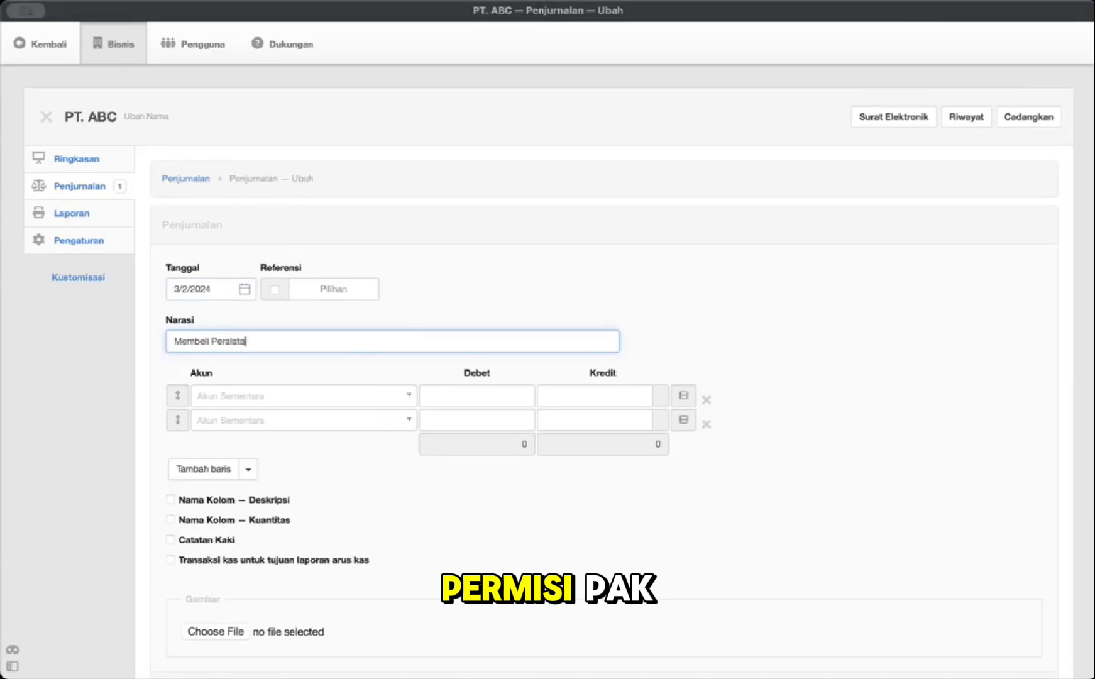
pyautogui.write('n')
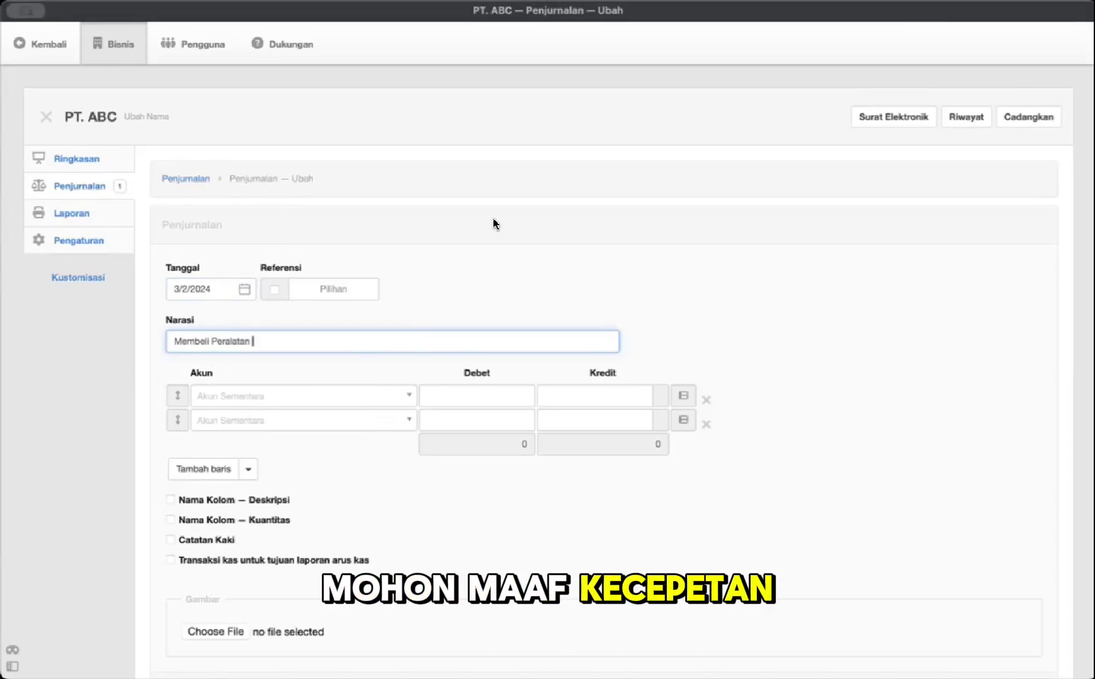
pyautogui.doubleClick(670, 14)
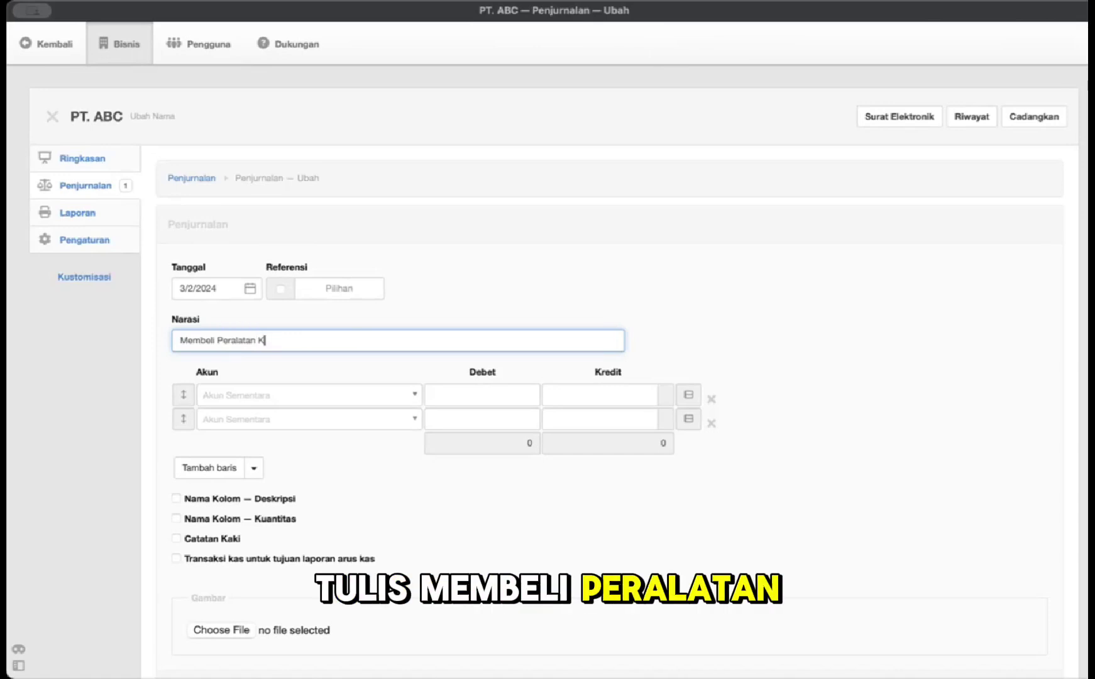
pyautogui.write('antor')
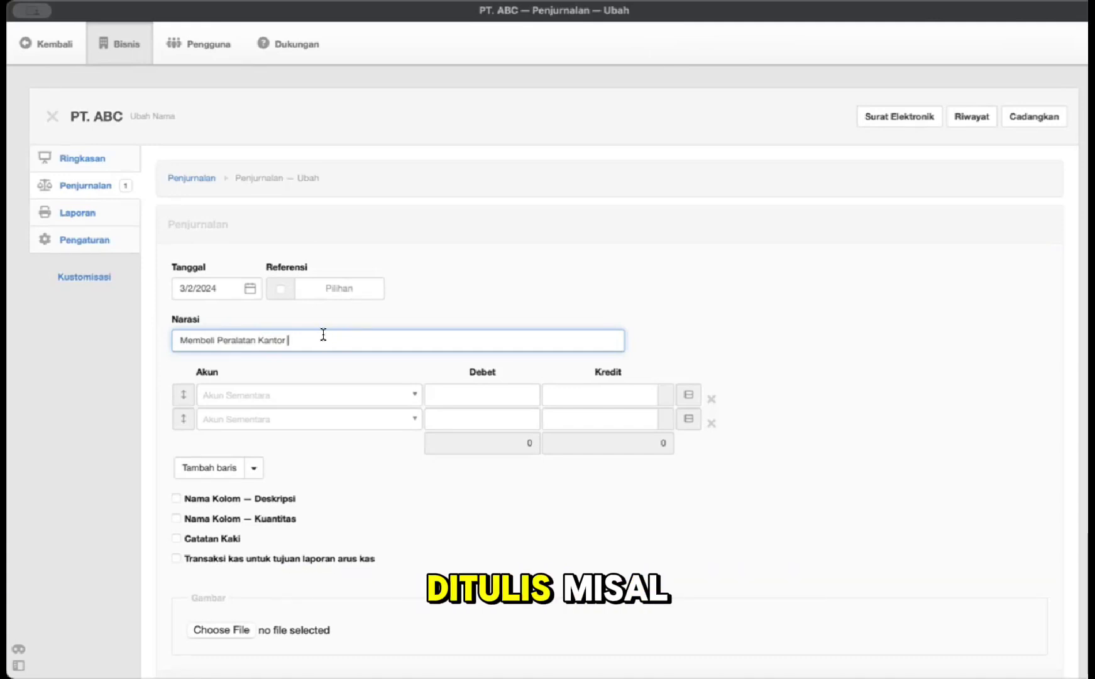
pyautogui.write(' (')
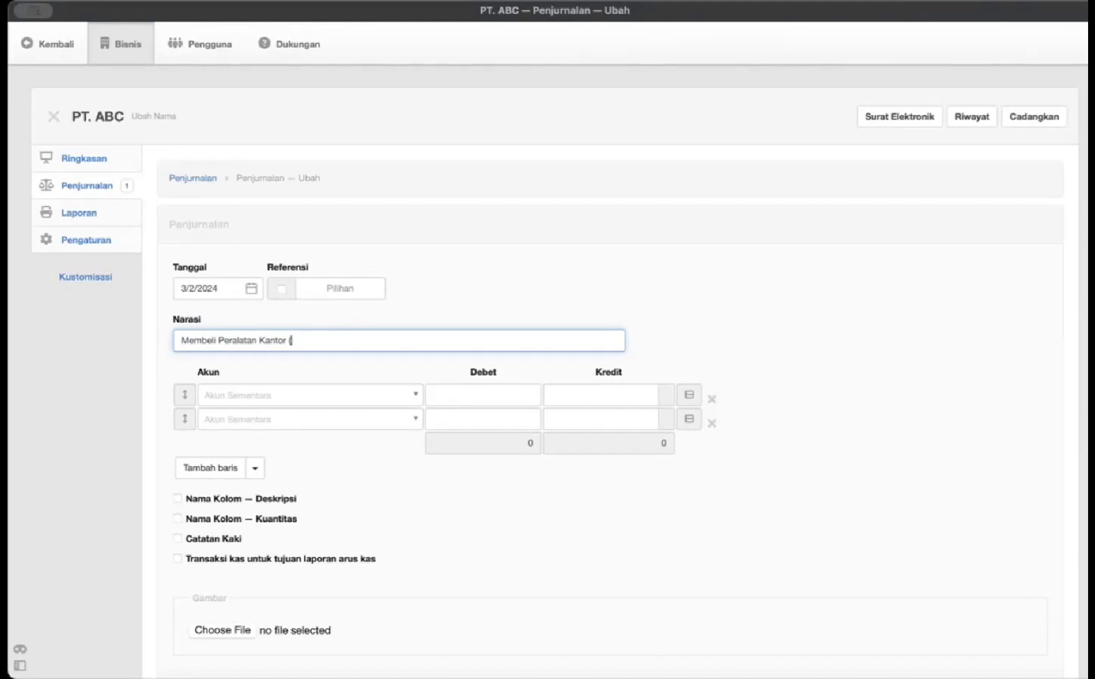
pyautogui.write('Kursi Gam')
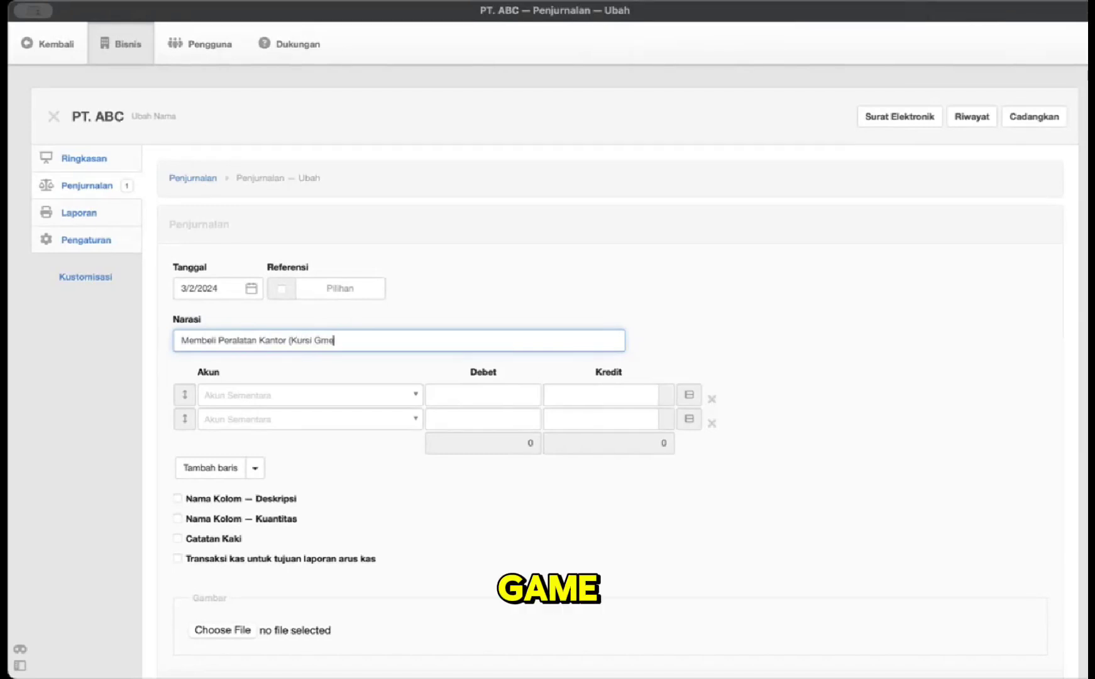
pyautogui.write('ing')
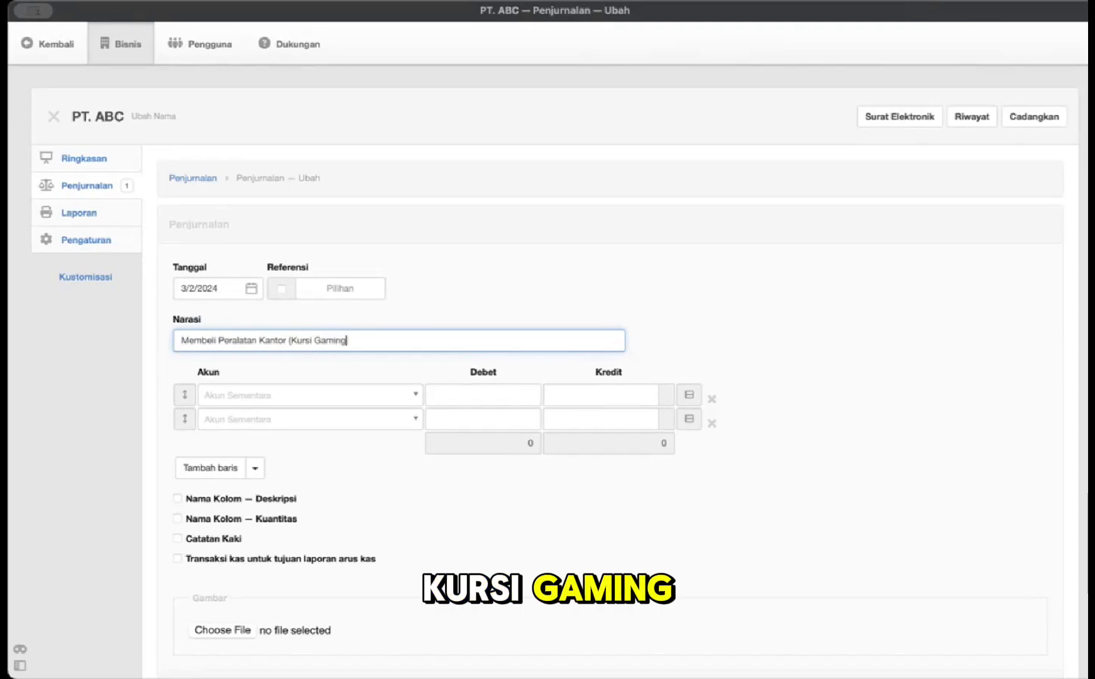
pyautogui.write(')')
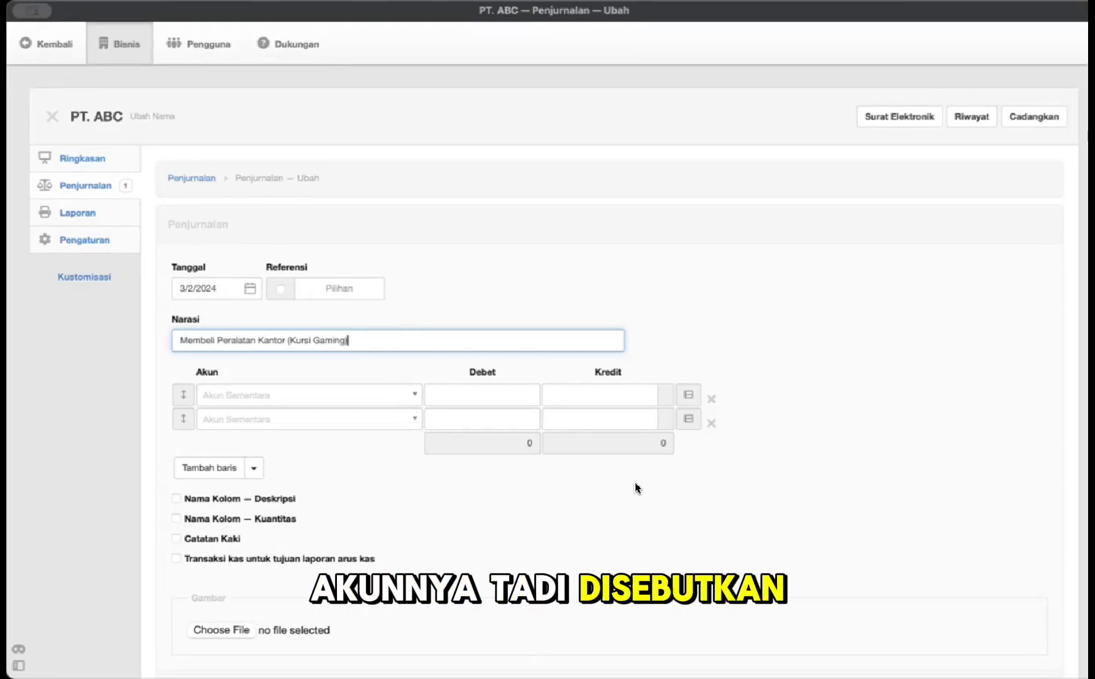
# Step: Assign the accounts Peralatan Kantor and Kas to the first and second lines of the journal entry
pyautogui.click(413, 398)
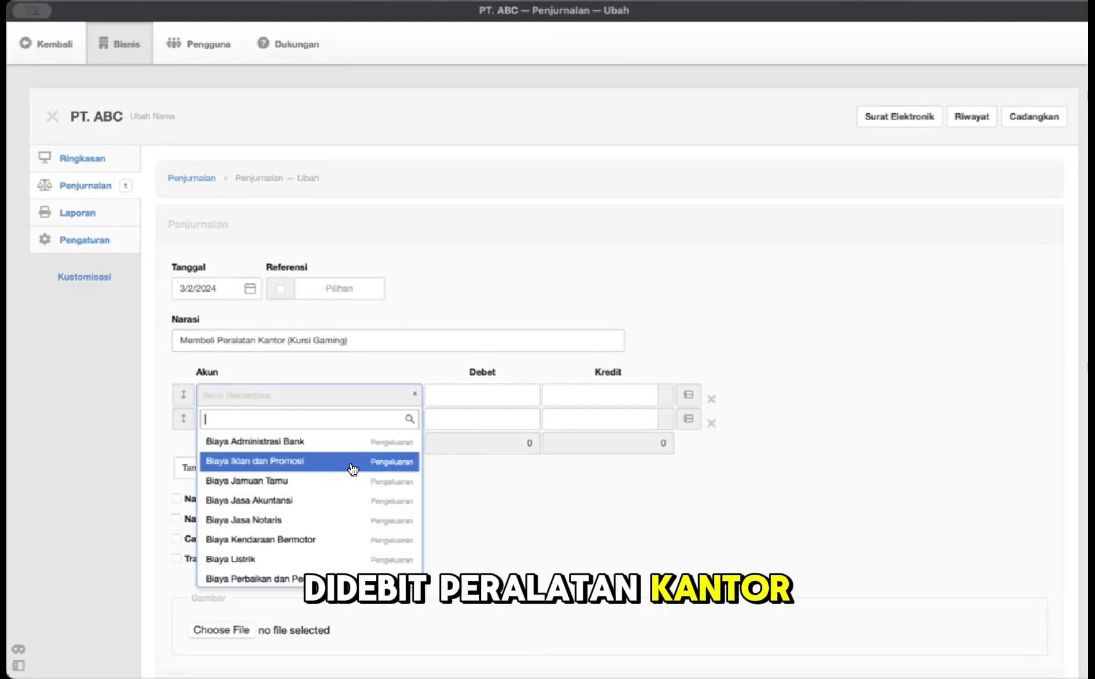
pyautogui.write('perala')
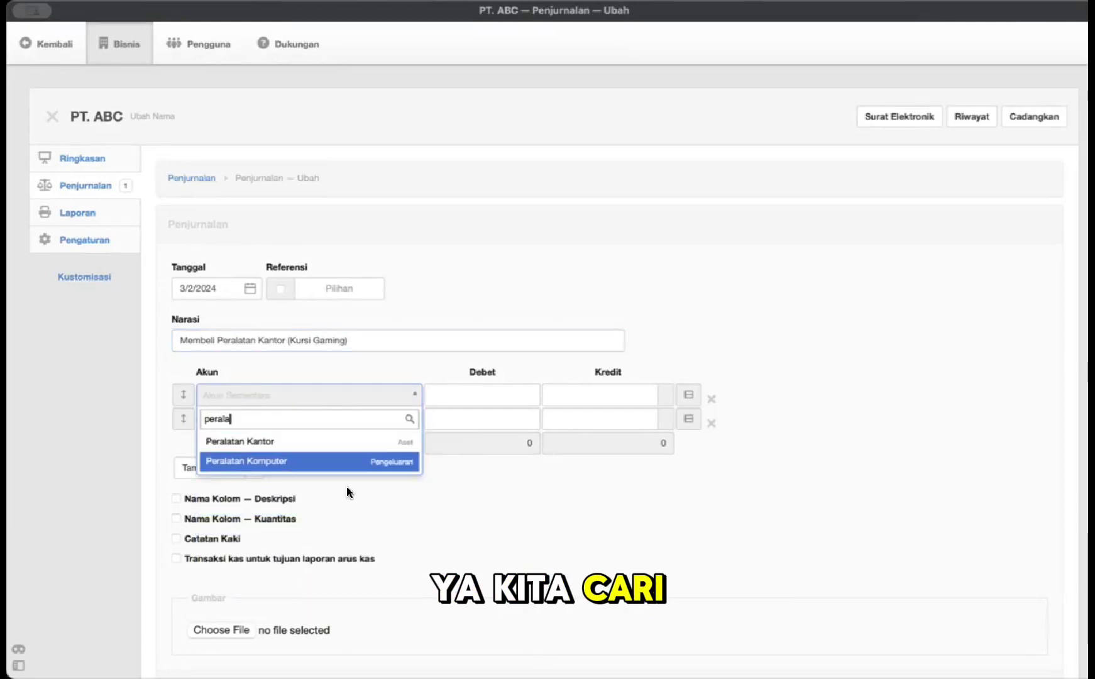
pyautogui.click(331, 446)
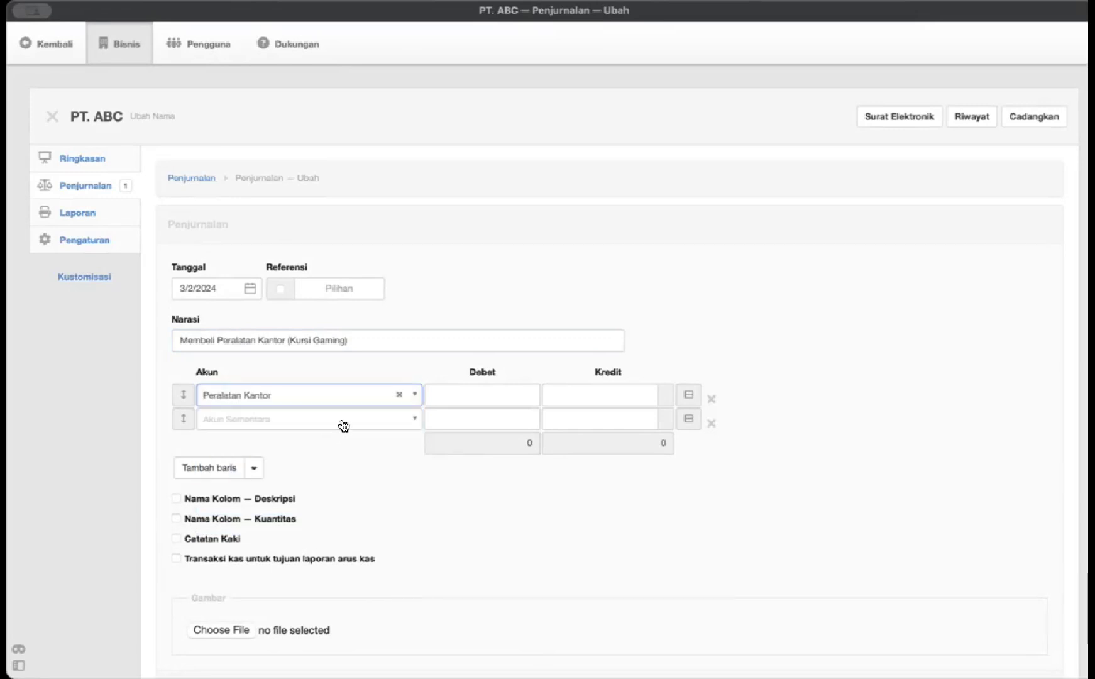
pyautogui.click(342, 421)
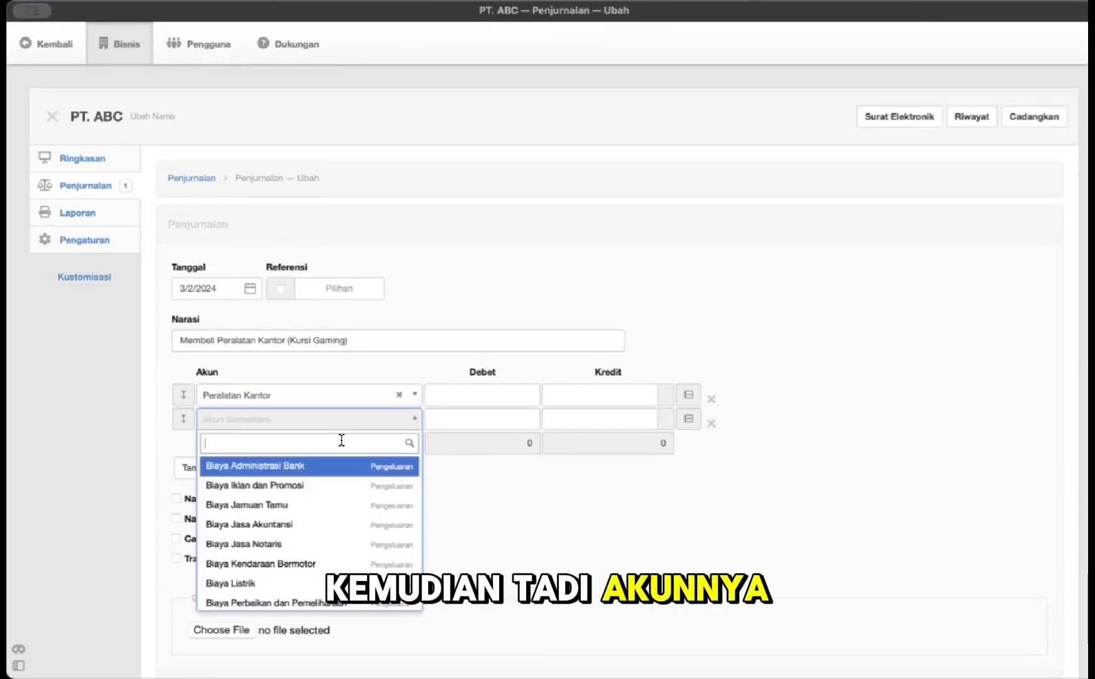
pyautogui.write('kas')
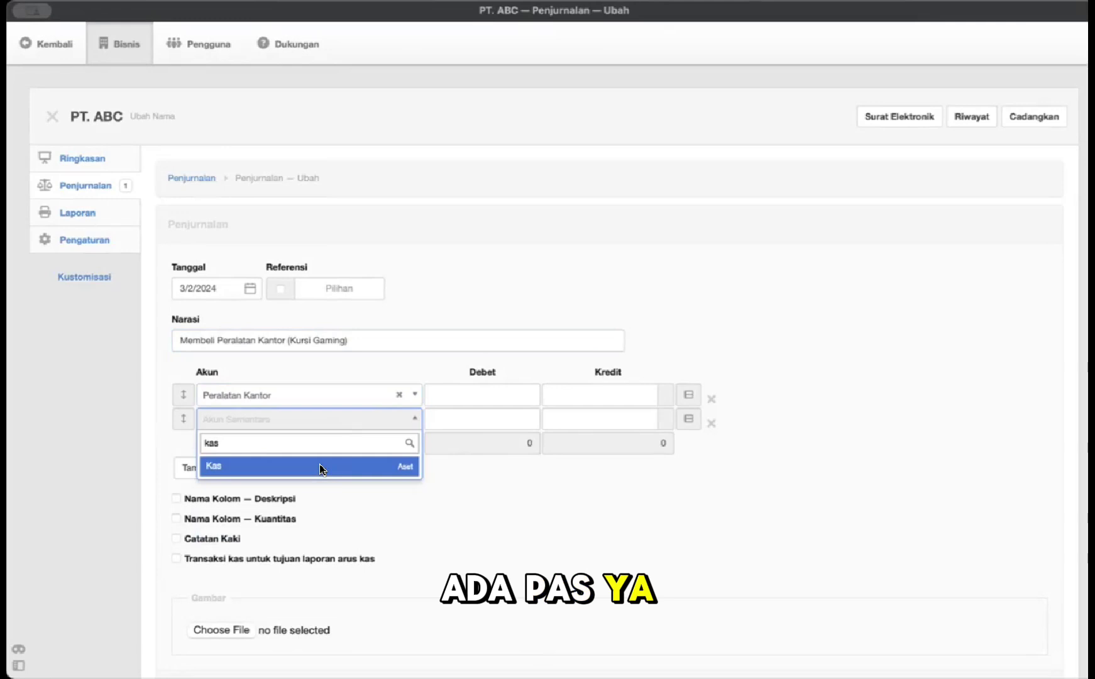
pyautogui.click(319, 465)
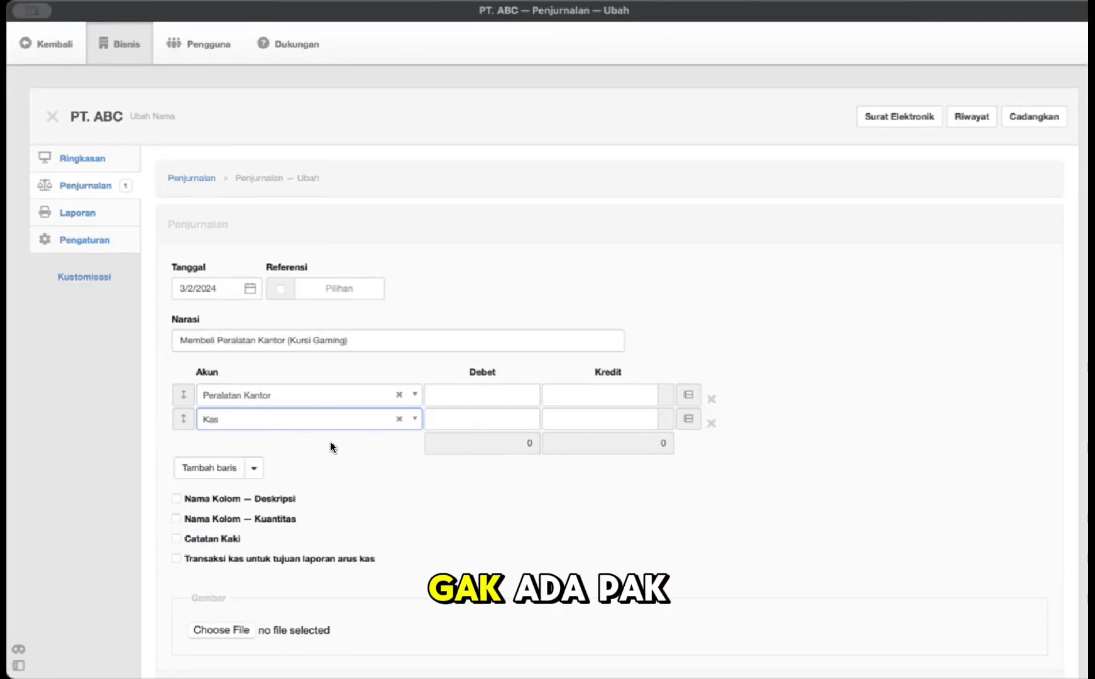
# Step: Add a third line to the journal entry and assign the account Hutang Usaha to it
pyautogui.click(219, 469)
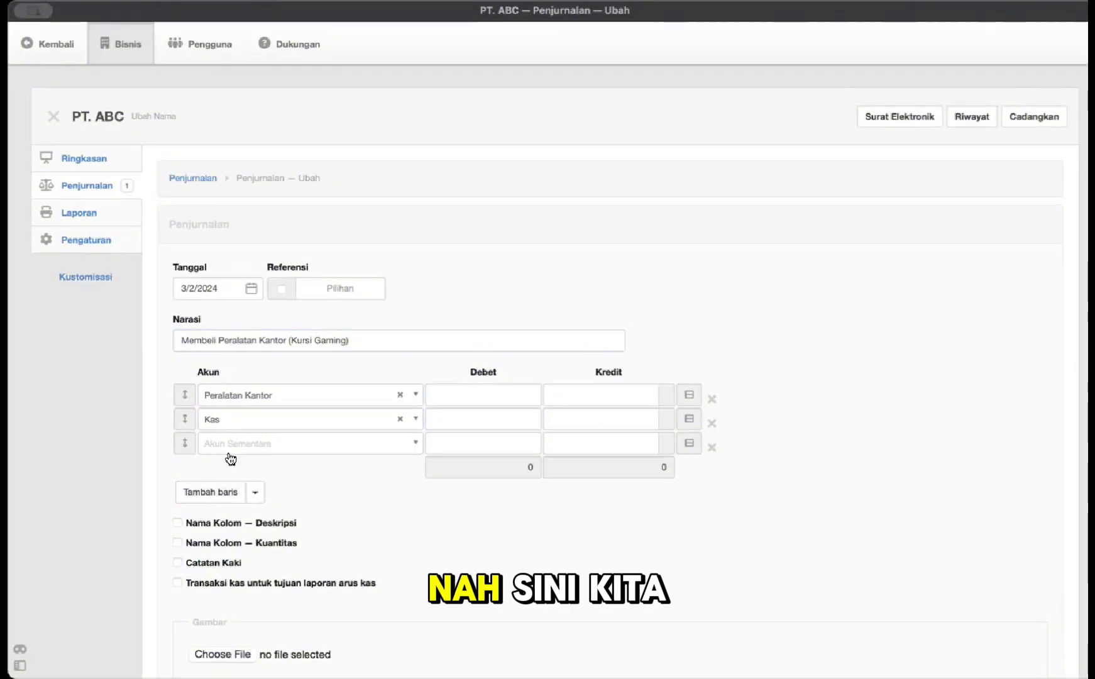
pyautogui.click(234, 445)
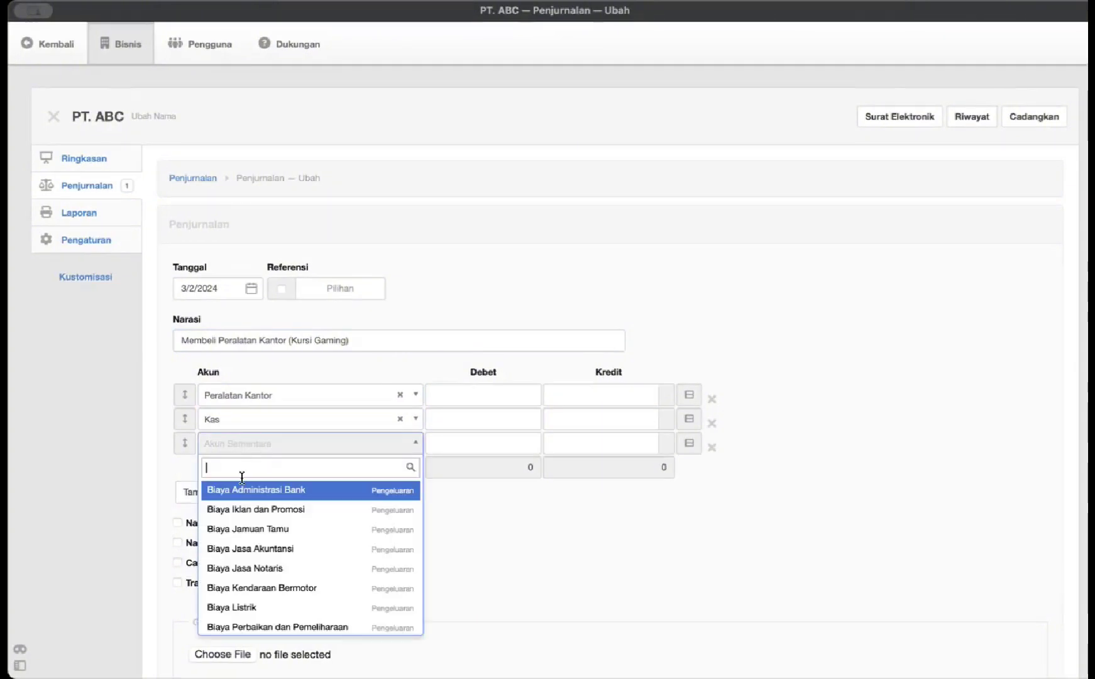
pyautogui.write('hut')
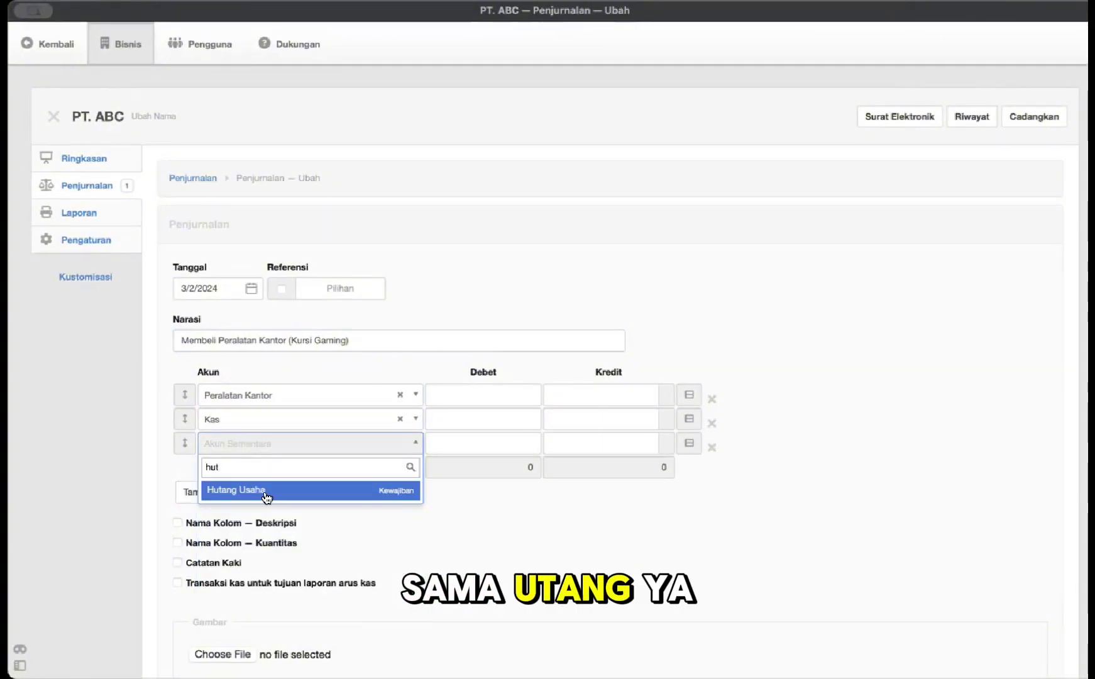
pyautogui.click(267, 497)
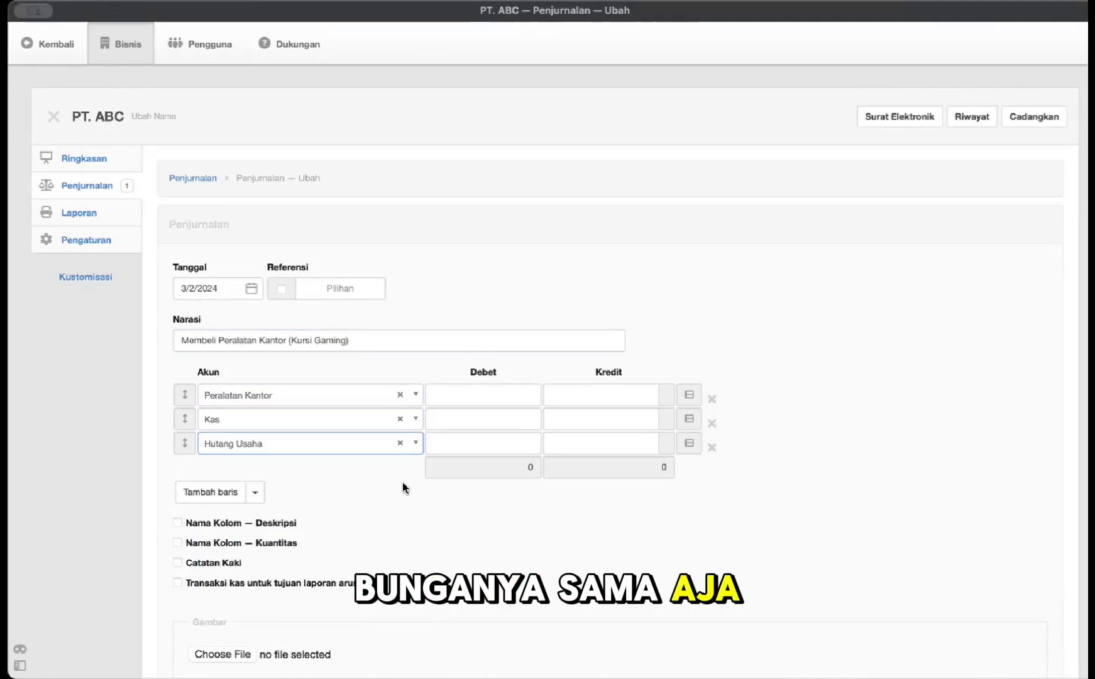
# Step: Enter a debit of 50000000 on the Peralatan Kantor line
pyautogui.scroll(-5, 394, 467)
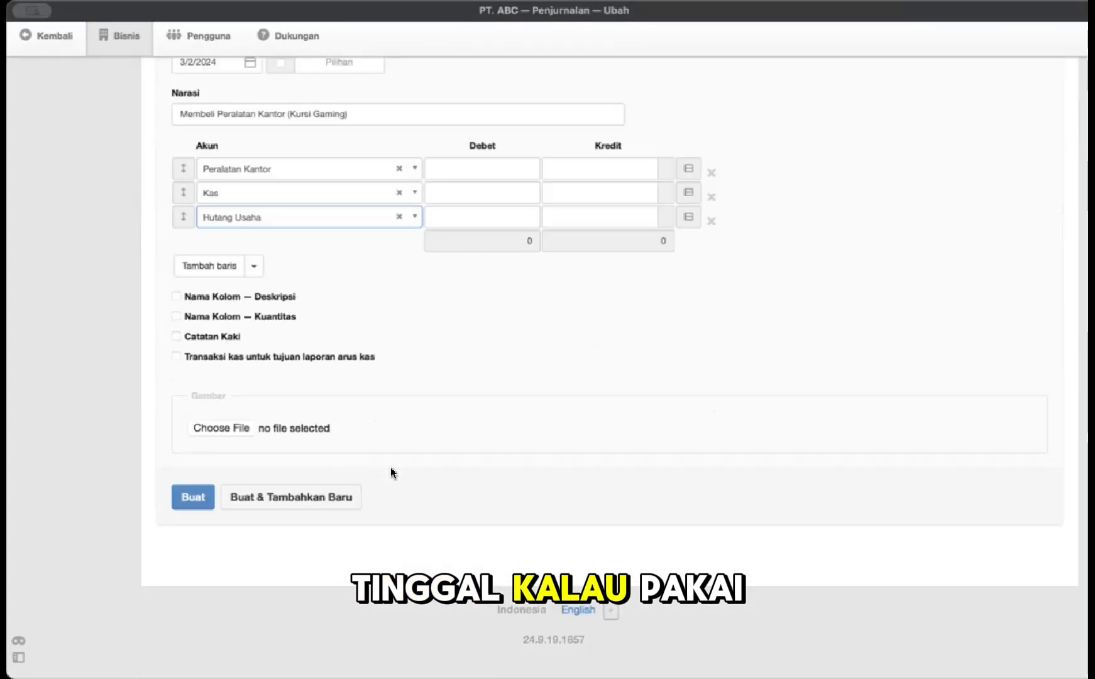
pyautogui.scroll(5, 390, 472)
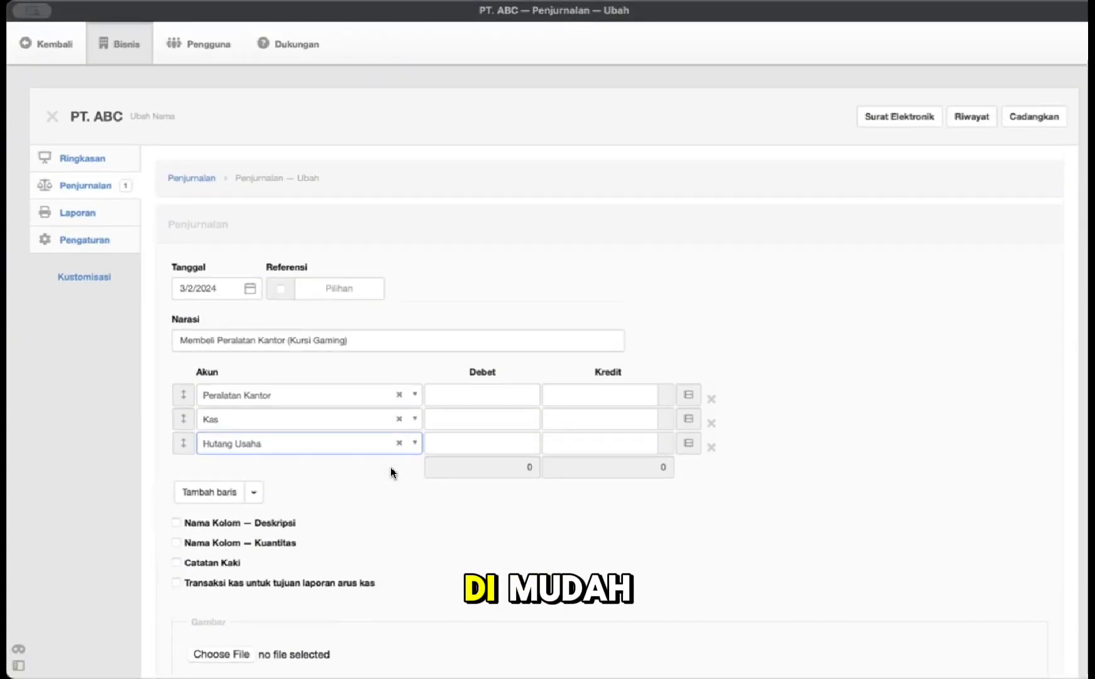
pyautogui.scroll(-1, 391, 470)
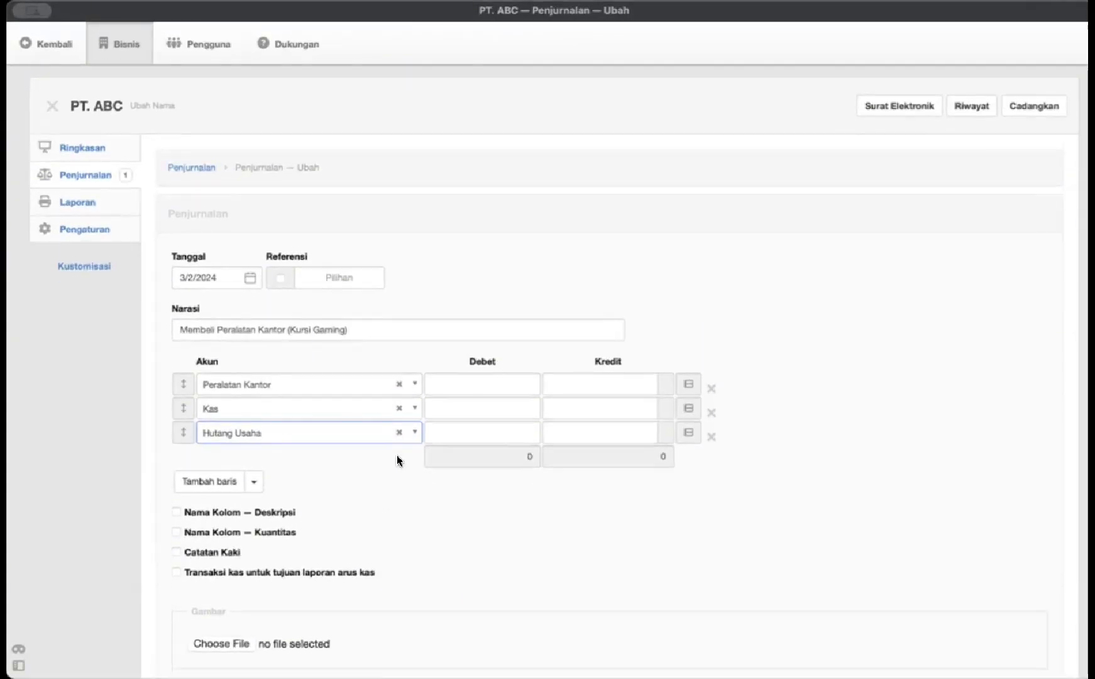
pyautogui.click(488, 378)
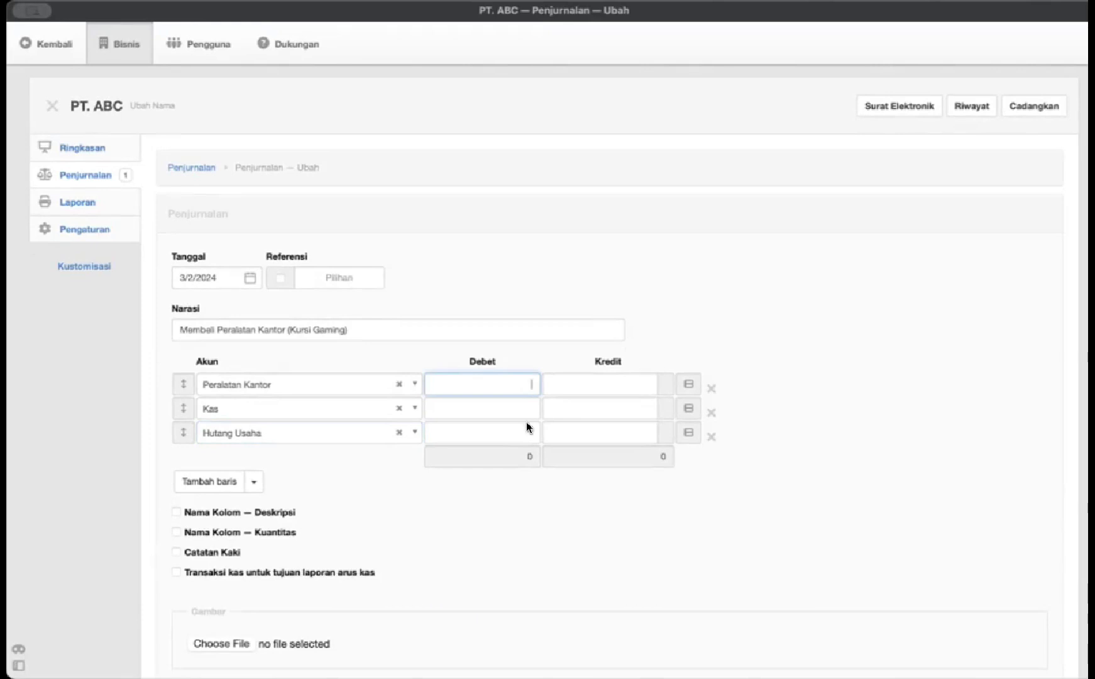
pyautogui.write('50')
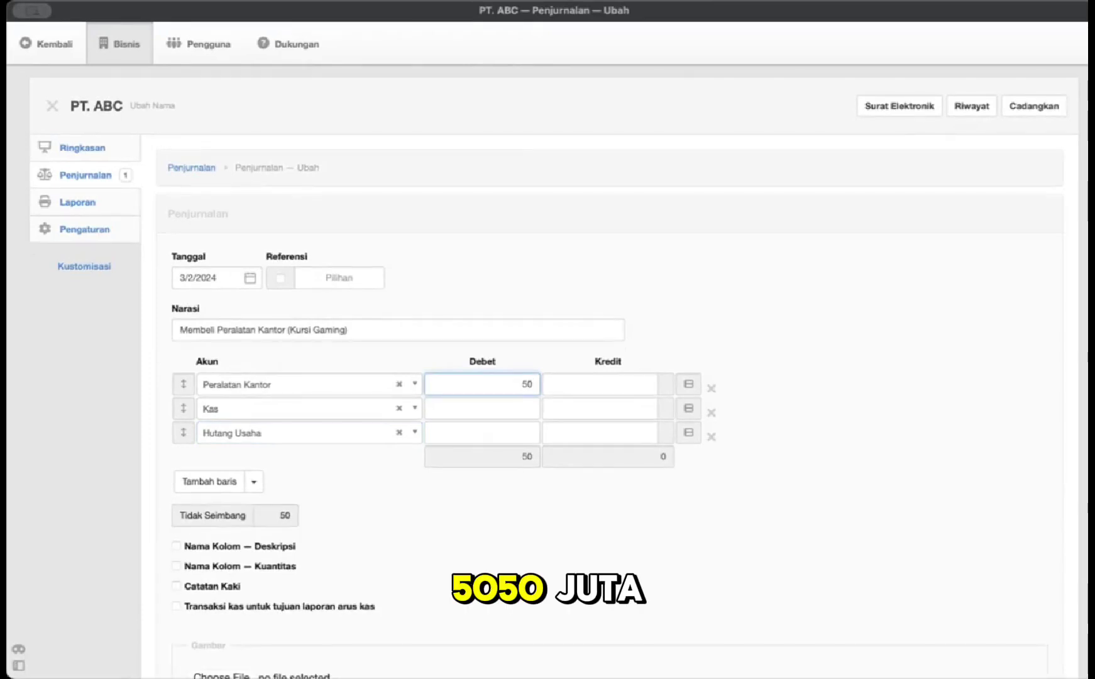
pyautogui.write('0000')
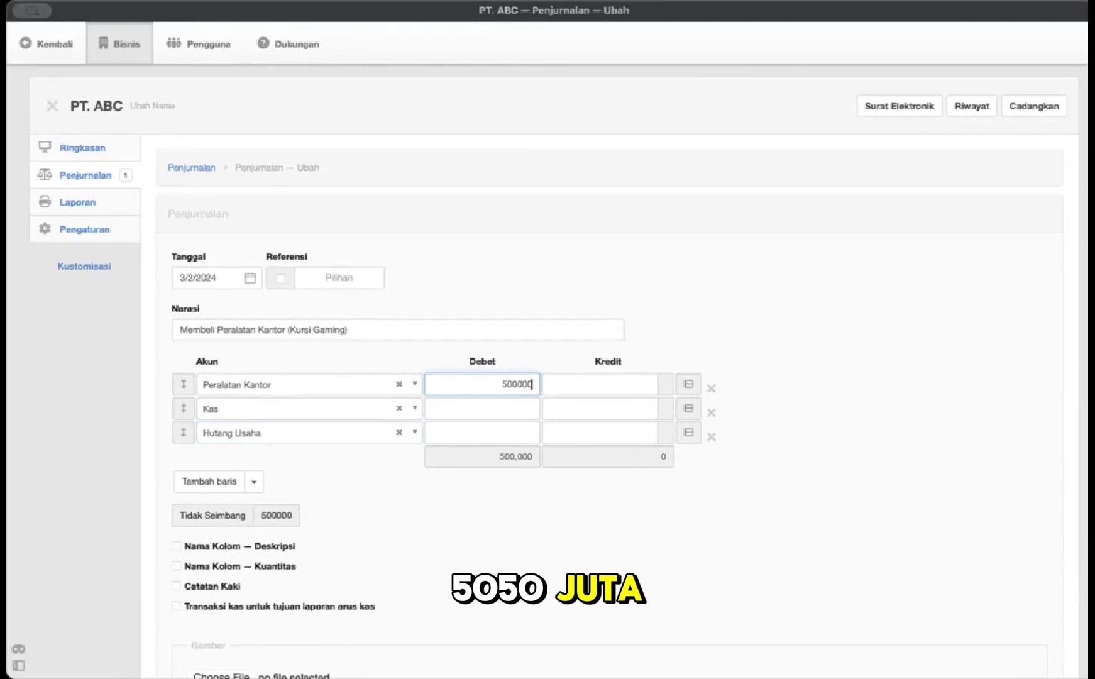
pyautogui.write('00')
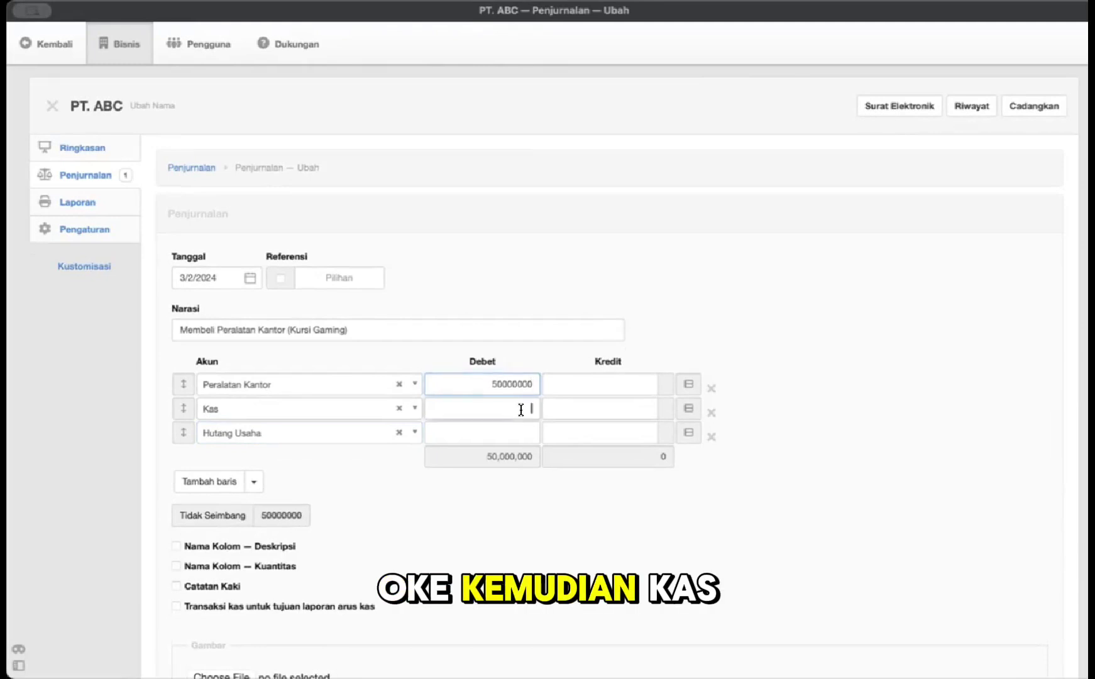
# Step: Enter credits of 20000000 on the Kas line and 30000000 on the Hutang Usaha line
pyautogui.click(567, 414)
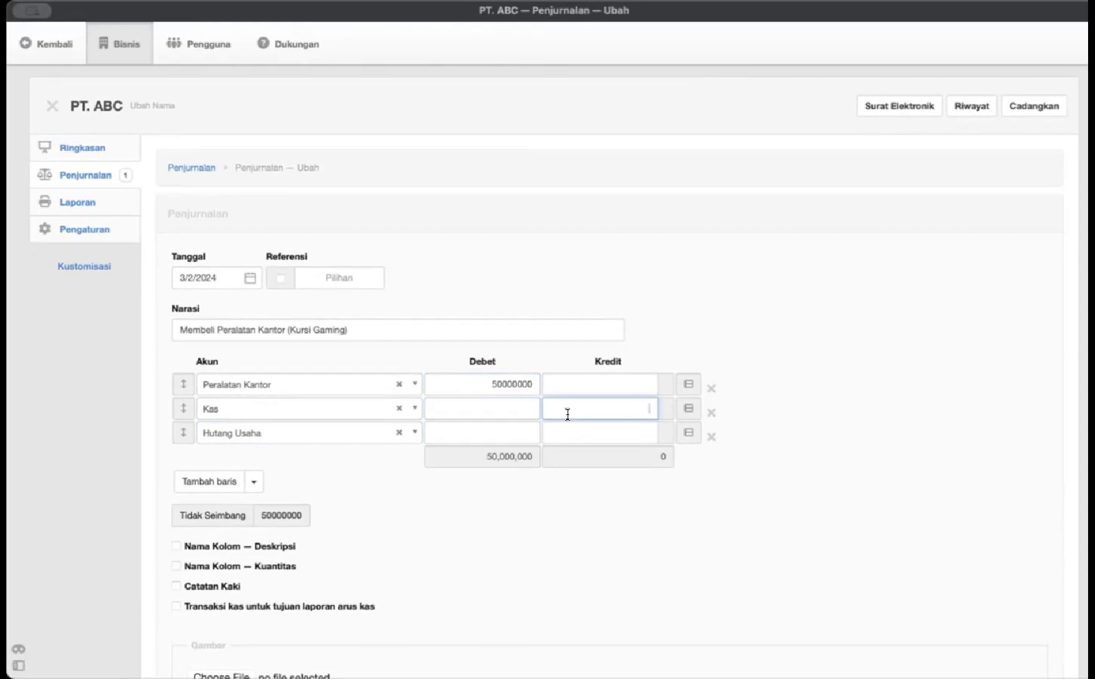
pyautogui.write('20')
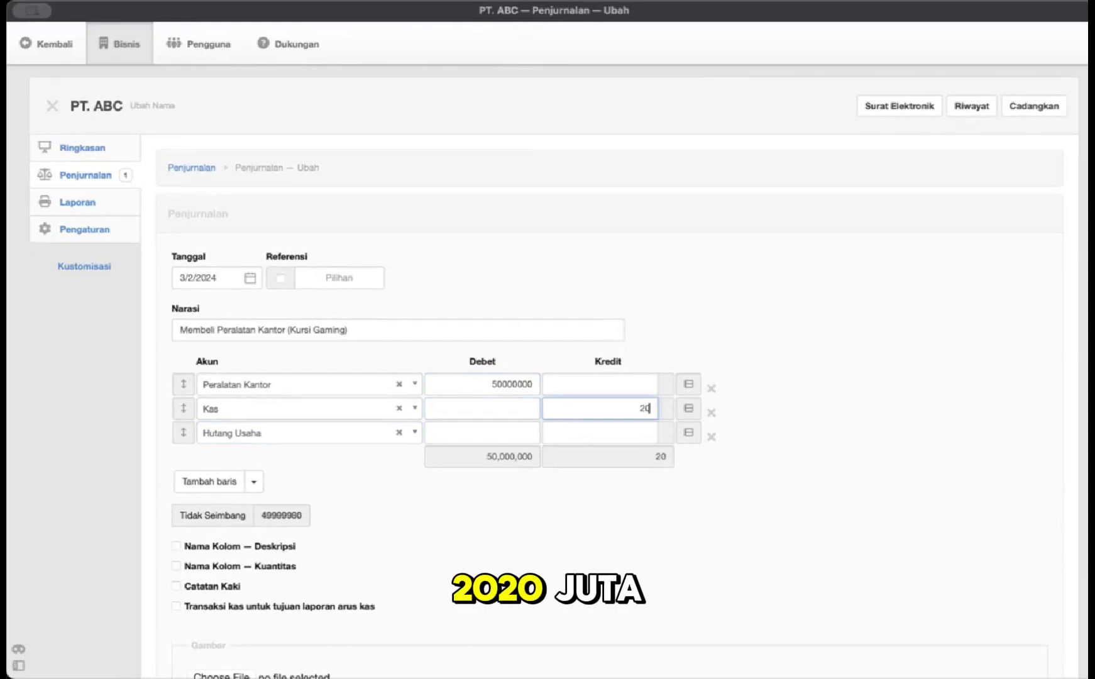
pyautogui.write('000000')
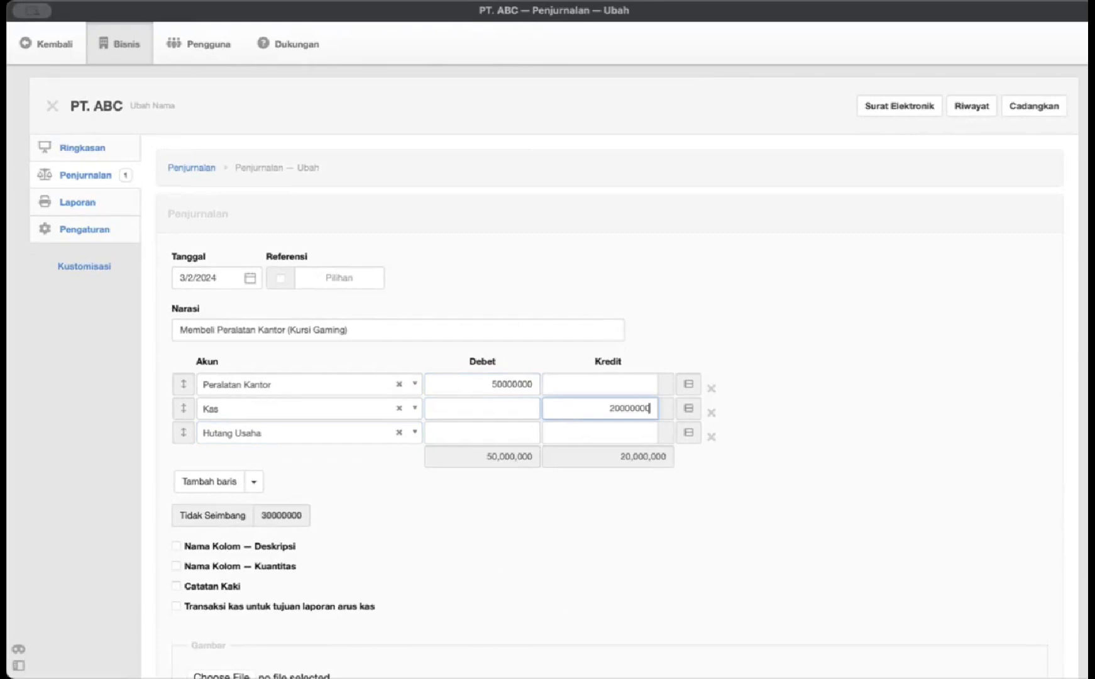
pyautogui.click(590, 429)
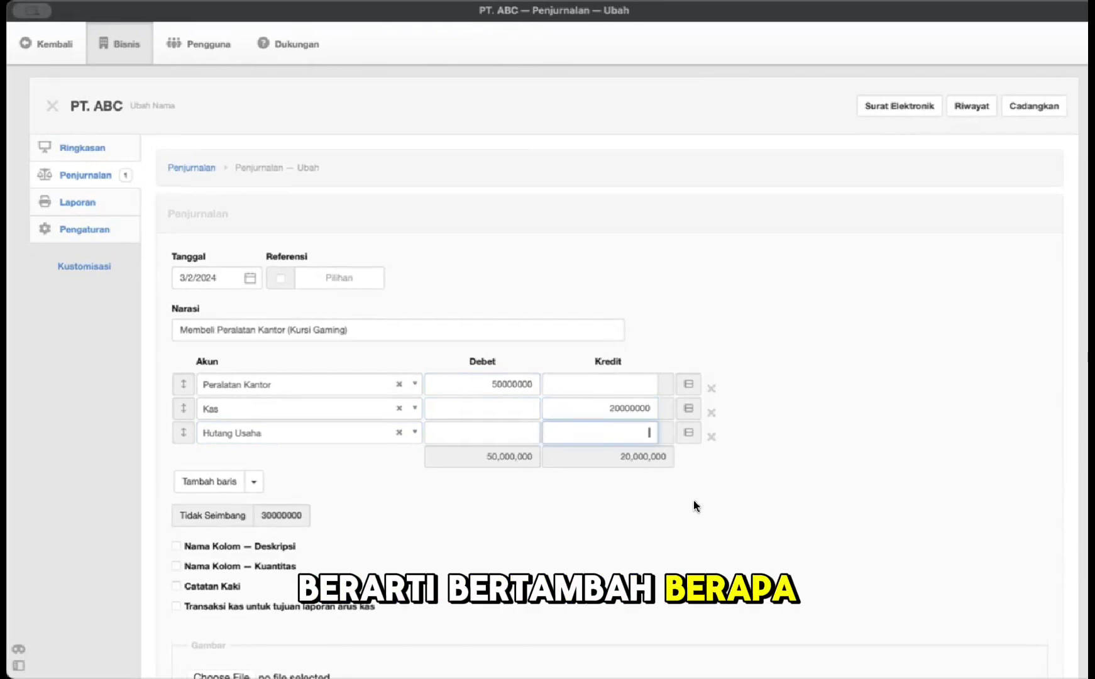
pyautogui.write('300')
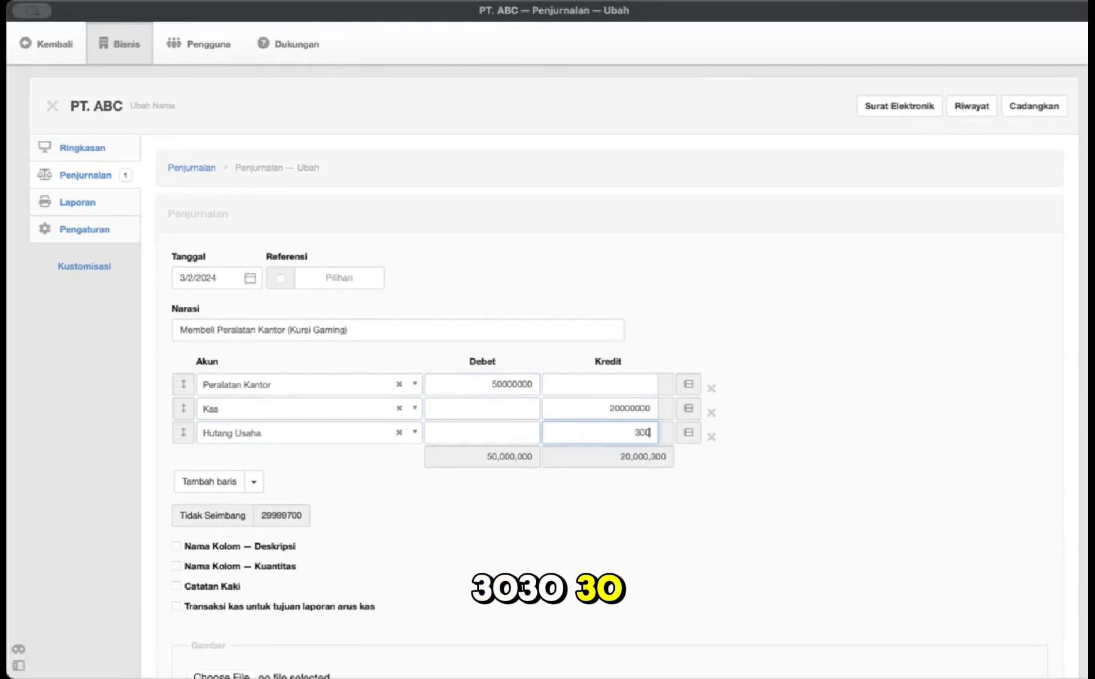
pyautogui.write('0000')
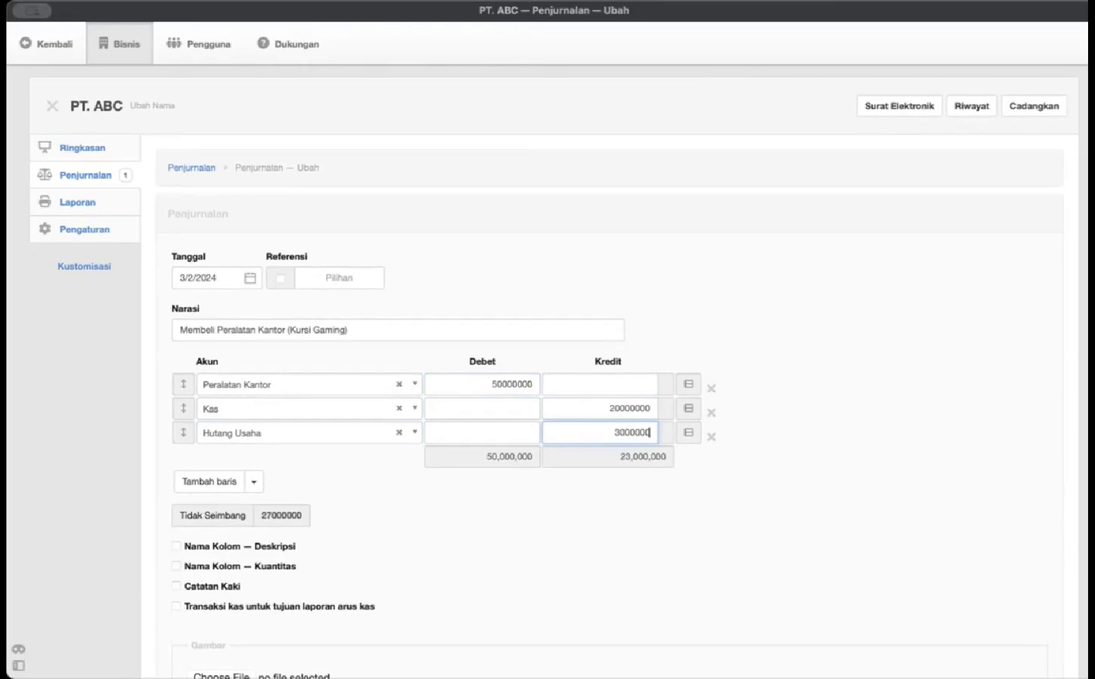
pyautogui.write('0')
# Step: Check the completed office equipment journal entry, create it, and view the saved record
pyautogui.scroll(-3, 655, 467)
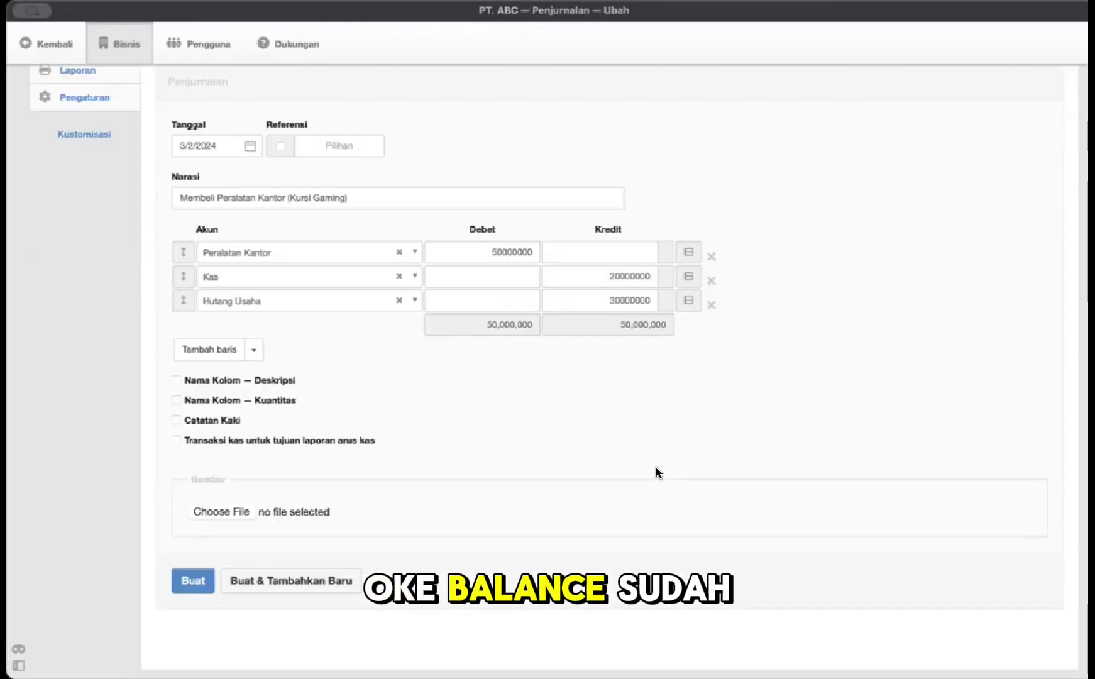
pyautogui.scroll(-1, 655, 473)
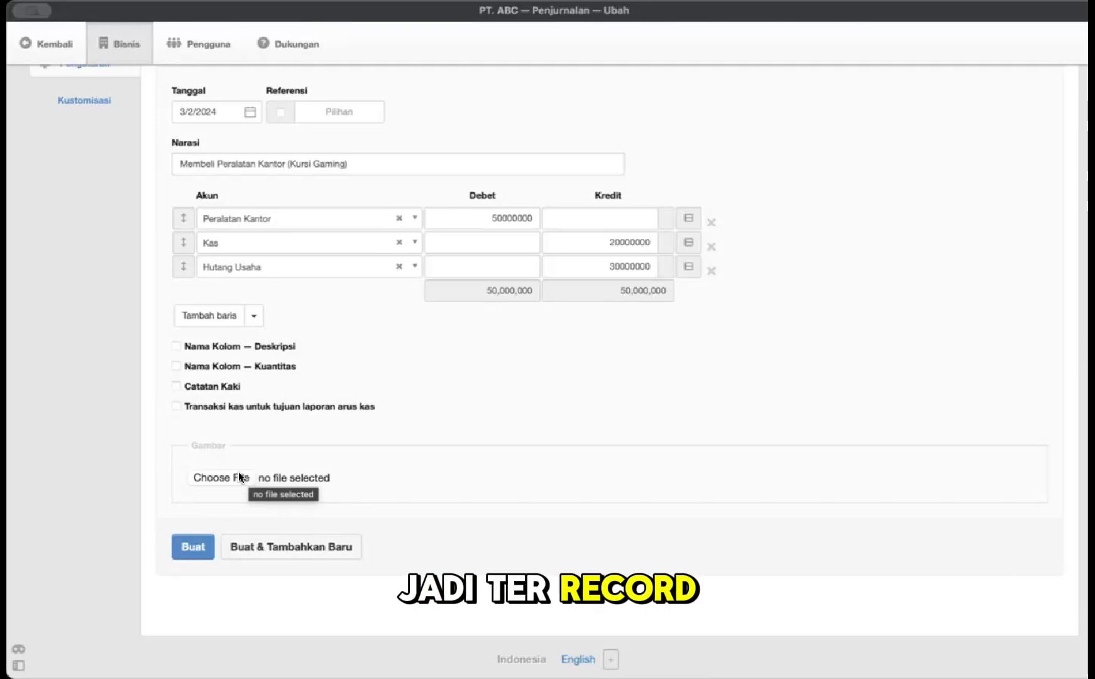
pyautogui.scroll(5, 320, 430)
pyautogui.scroll(-7, 319, 430)
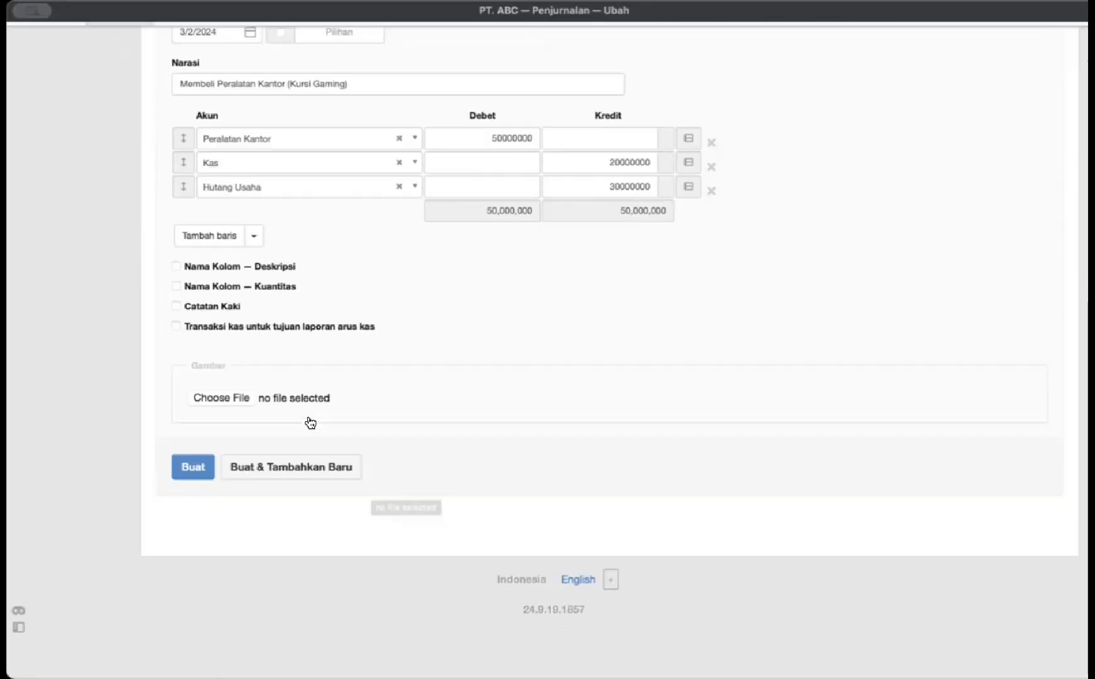
pyautogui.scroll(6, 308, 420)
pyautogui.scroll(-5, 223, 527)
pyautogui.click(181, 501)
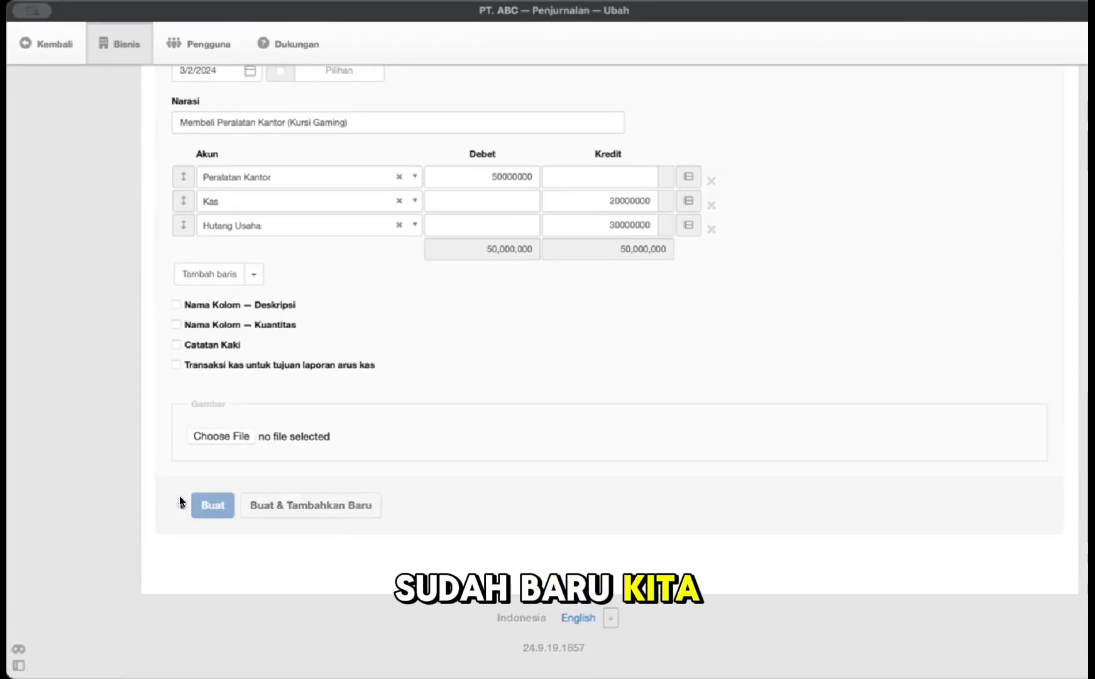
pyautogui.scroll(-3, 553, 466)
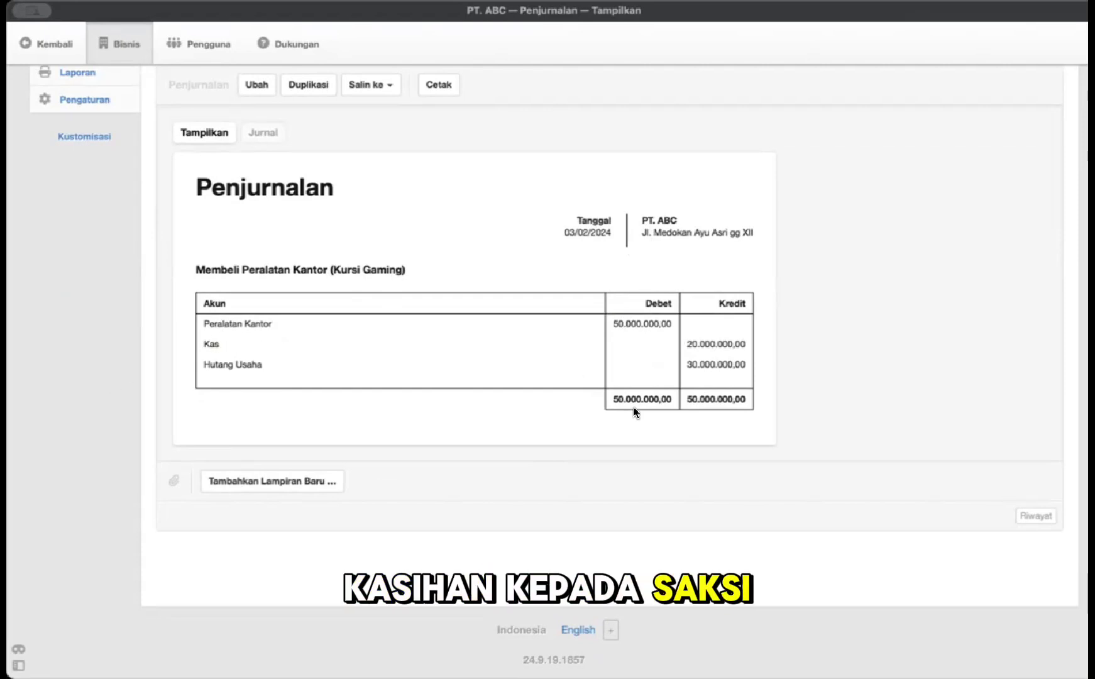
pyautogui.scroll(3, 620, 381)
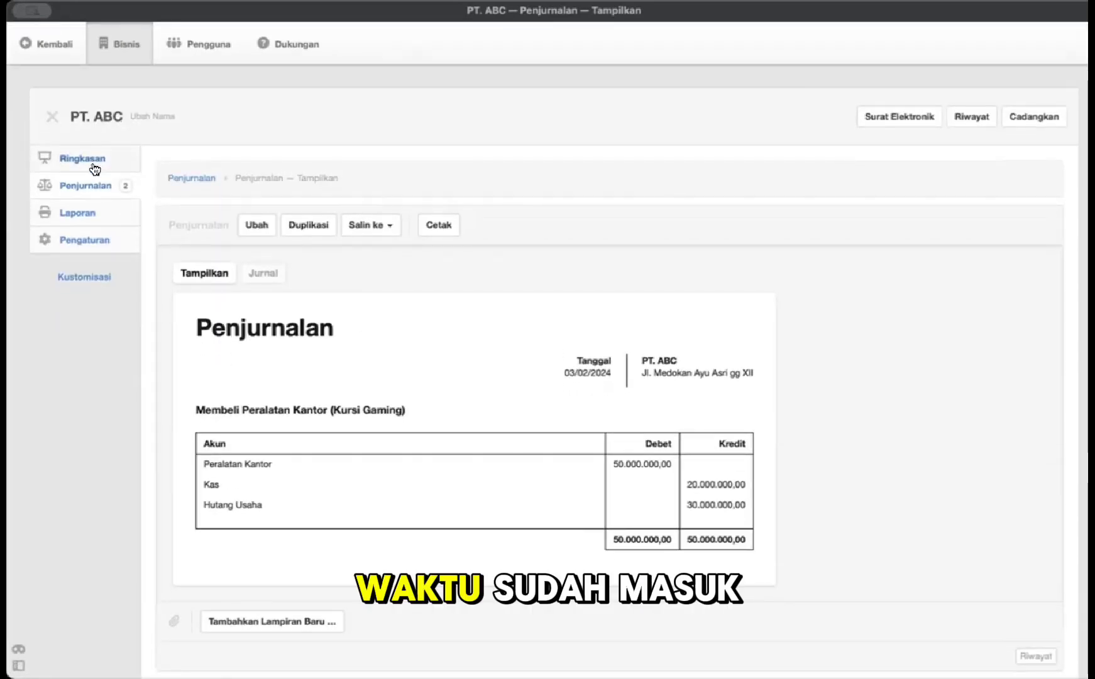
# Step: Open the business summary and examine the asset, liability and equity balances after the equipment purchase
pyautogui.click(92, 162)
pyautogui.scroll(-4, 263, 268)
pyautogui.scroll(5, 262, 267)
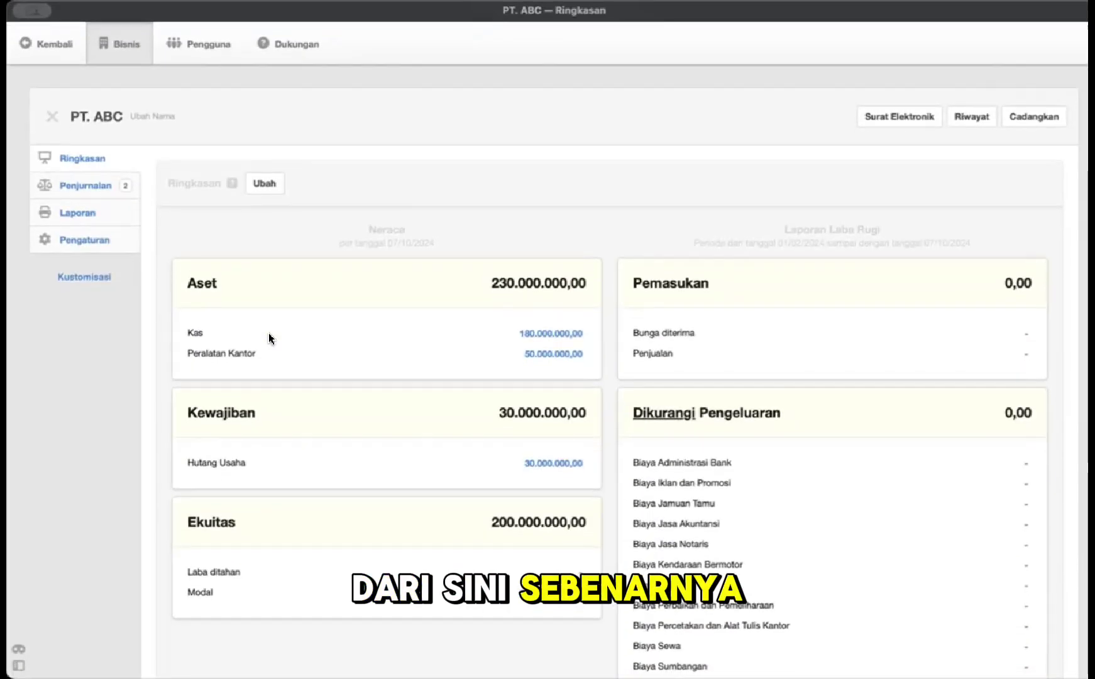
pyautogui.scroll(-5, 310, 298)
pyautogui.scroll(5, 310, 298)
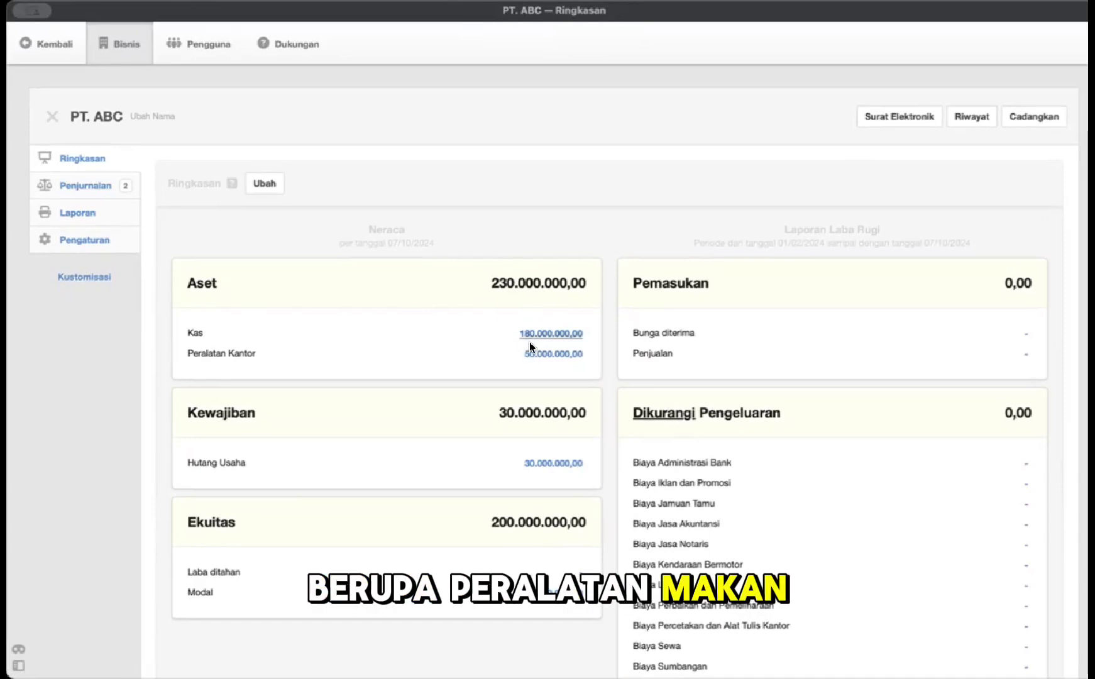
pyautogui.scroll(-3, 522, 427)
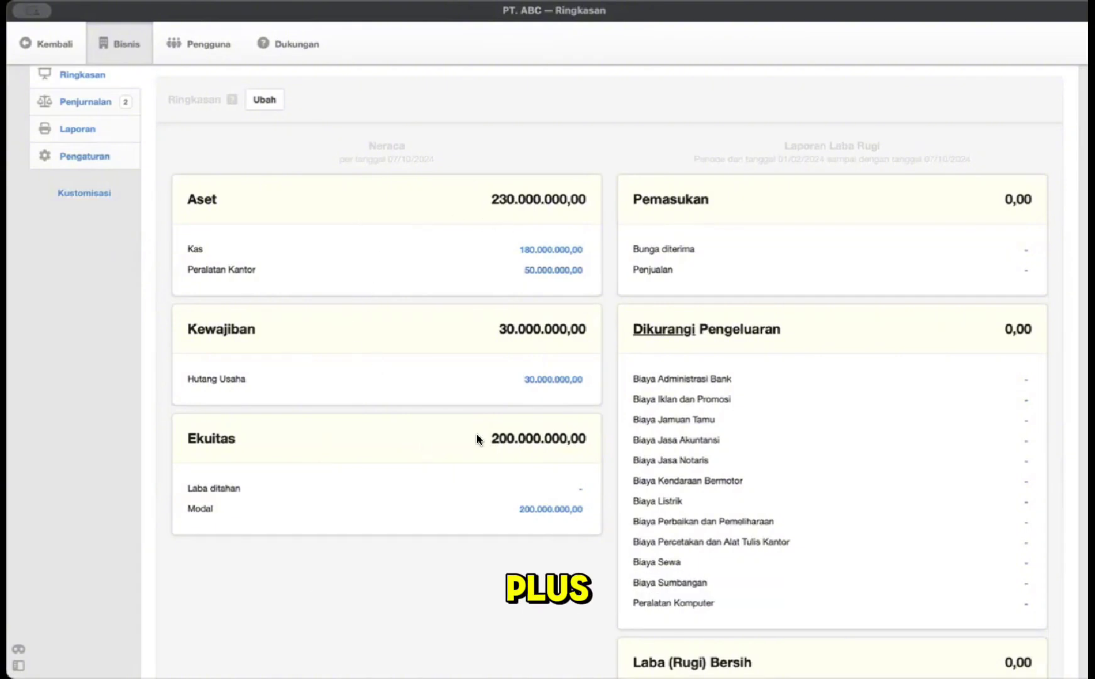
pyautogui.scroll(-3, 551, 250)
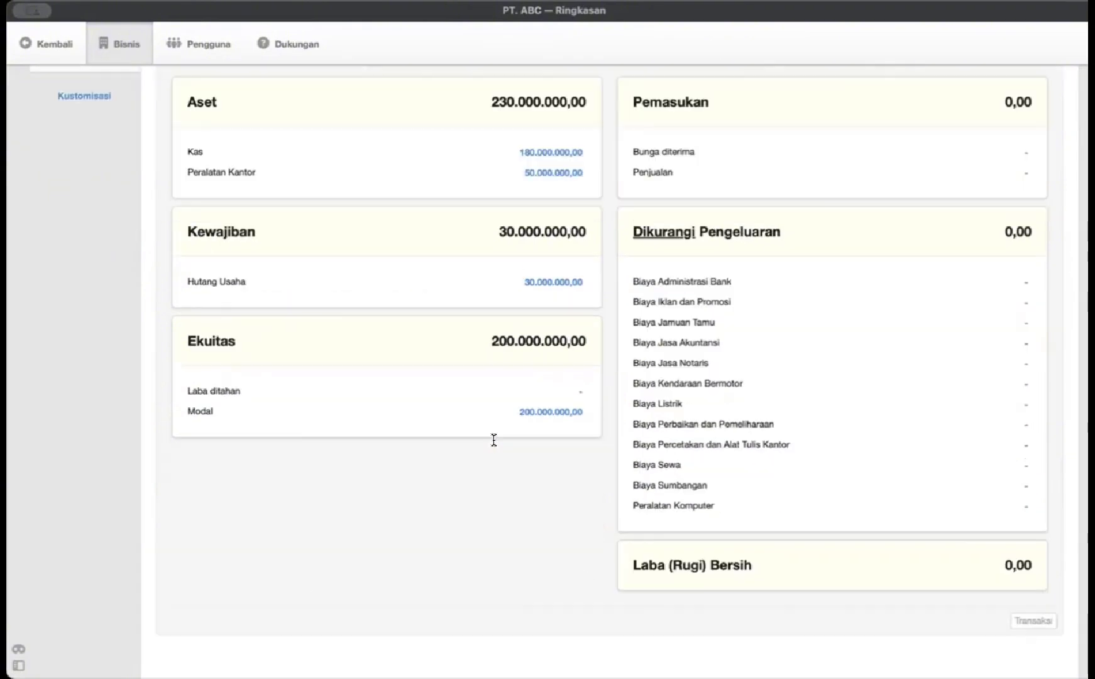
pyautogui.scroll(4, 493, 440)
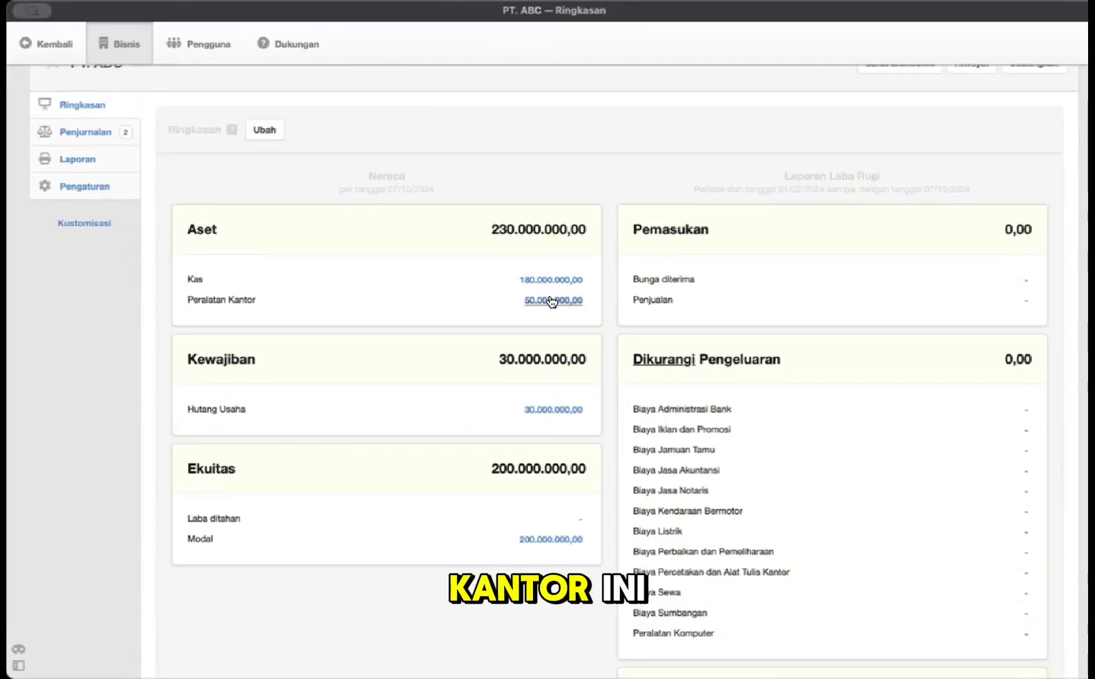
# Step: Trace the Peralatan Kantor balance to its transactions and view the underlying journal entry
pyautogui.click(551, 300)
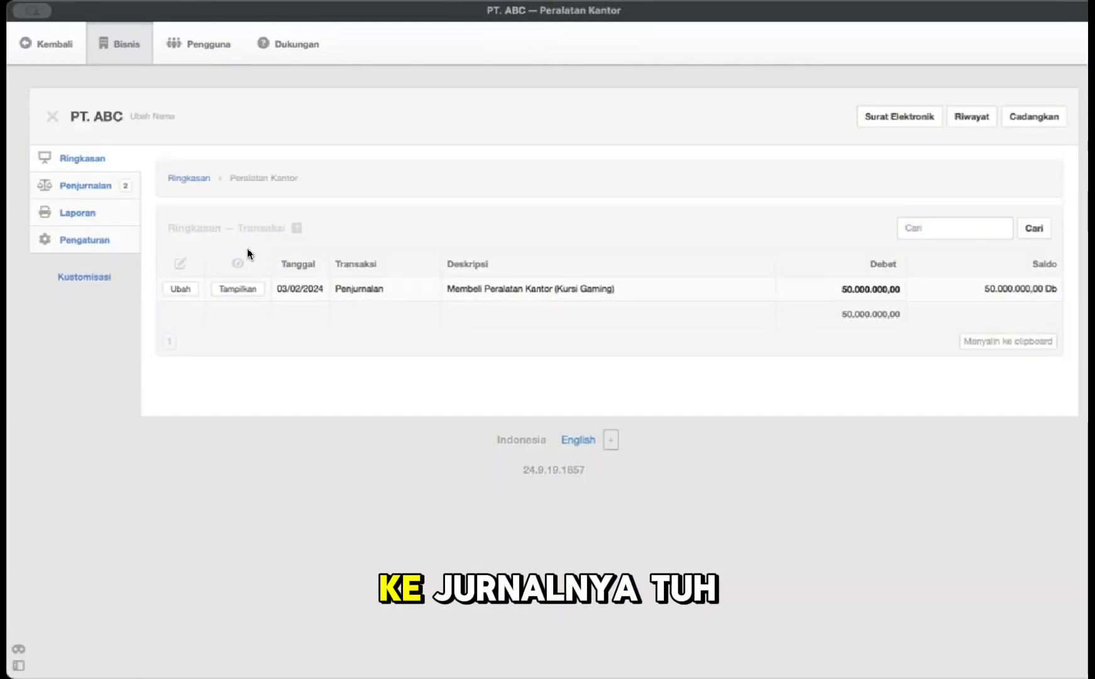
pyautogui.click(230, 289)
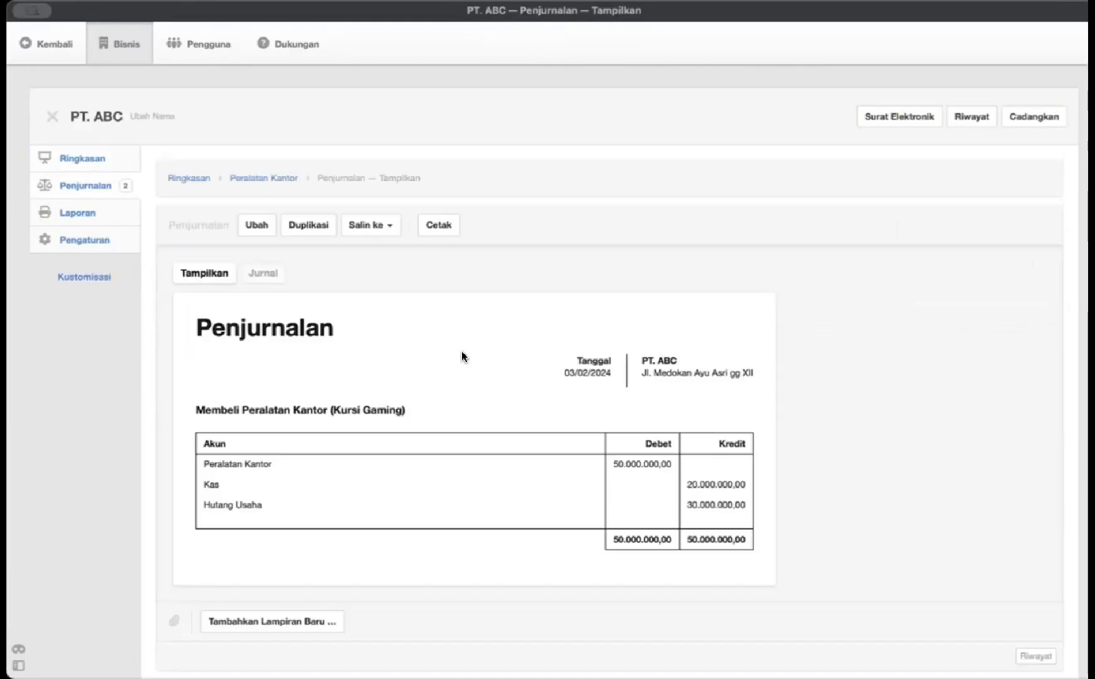
pyautogui.scroll(-2, 462, 356)
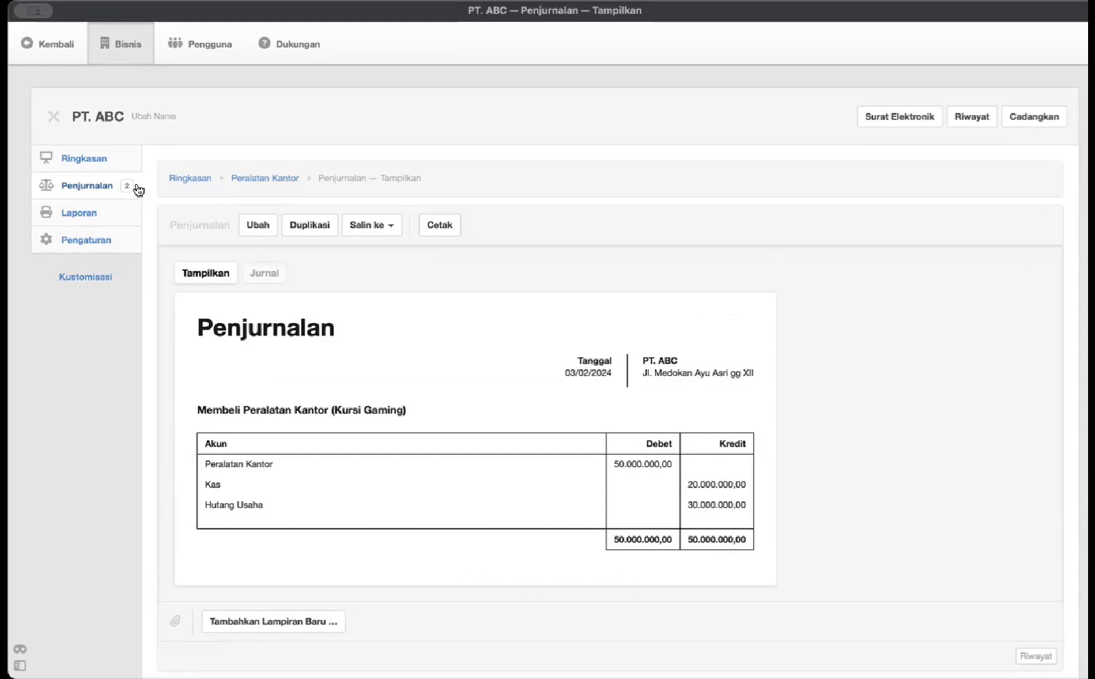
# Step: Return to the business summary and look over the balance sheet and profit and loss accounts
pyautogui.click(78, 160)
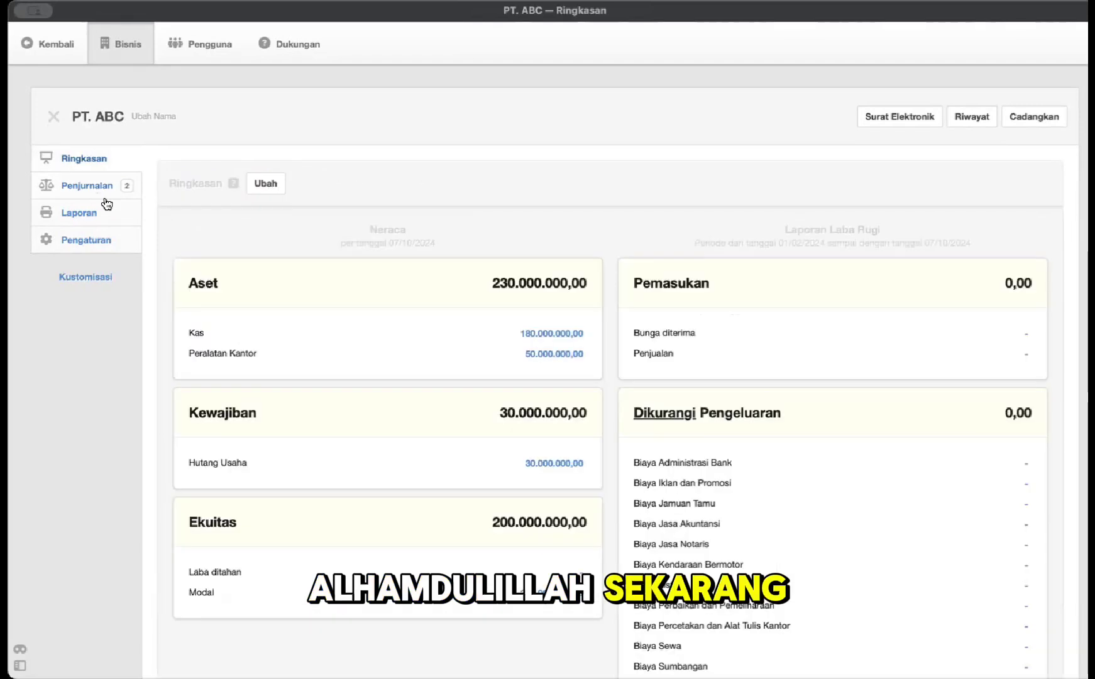
pyautogui.scroll(-5, 425, 439)
pyautogui.scroll(5, 426, 438)
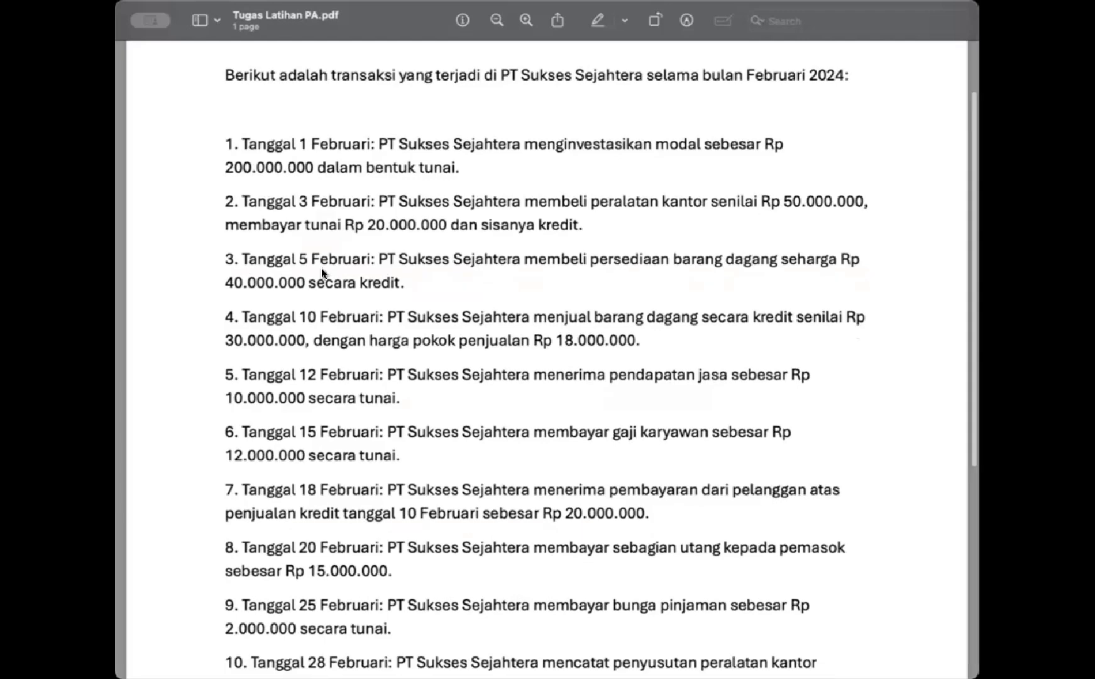
# Step: Read the February transaction list in Tugas Latihan PA.pdf, and go back to the PT. ABC summary in Manager
pyautogui.scroll(-2, 321, 267)
pyautogui.scroll(-1, 409, 252)
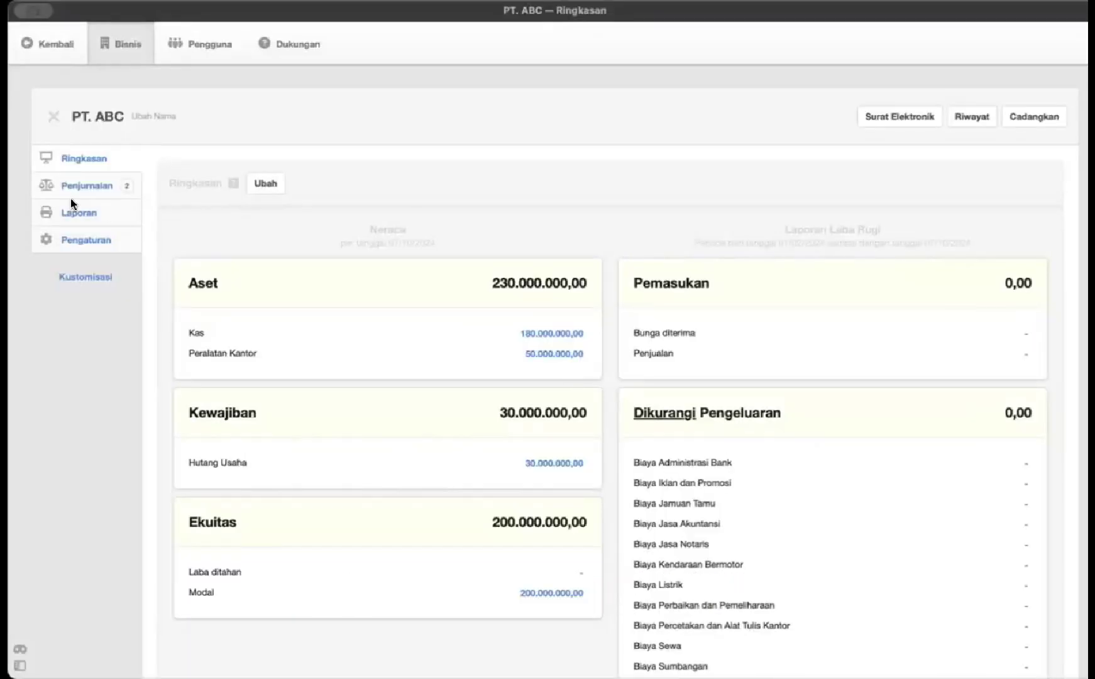
pyautogui.scroll(-3, 281, 330)
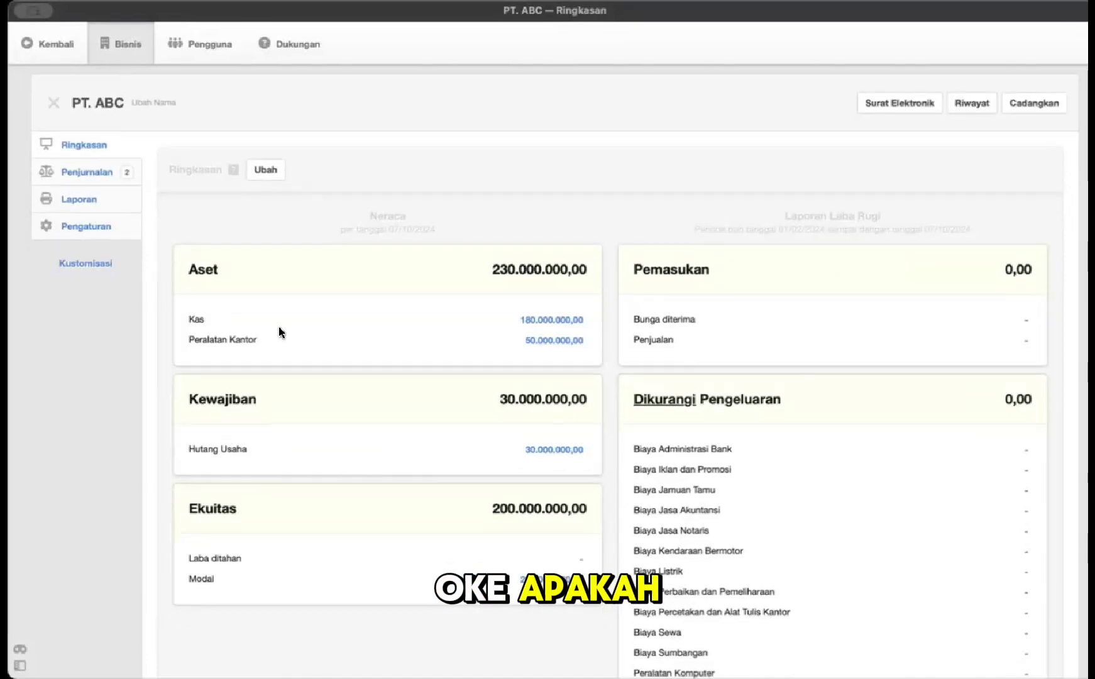
# Step: Start a new balance sheet account in the chart of accounts and enter Persediaan Barang as its name
pyautogui.click(81, 123)
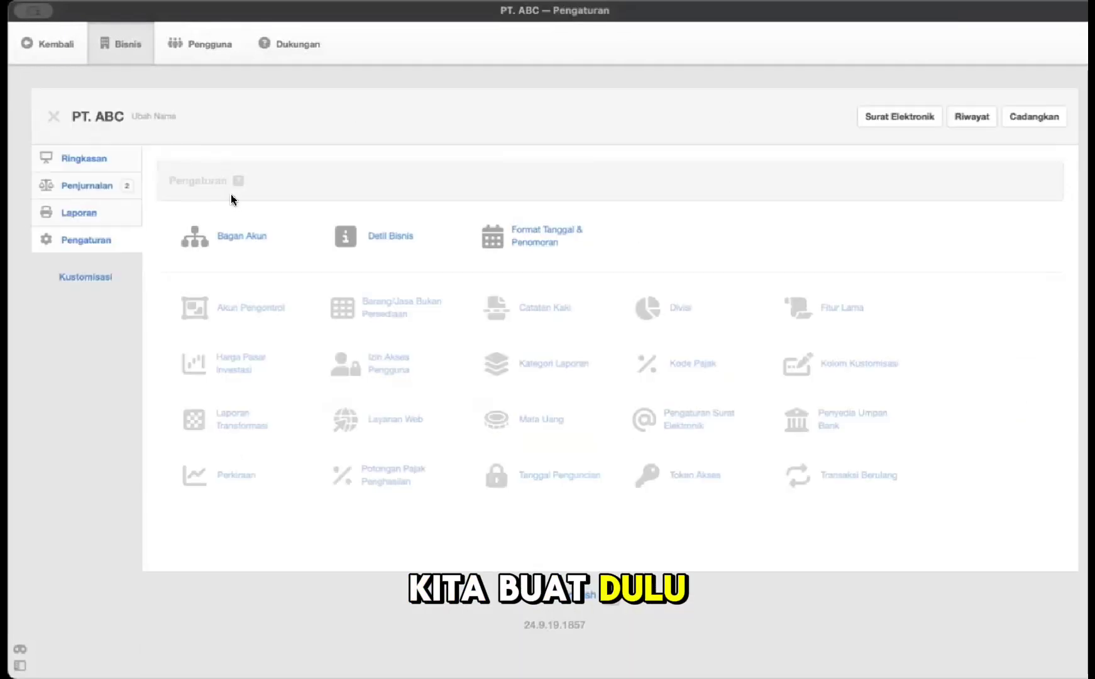
pyautogui.click(239, 252)
pyautogui.click(371, 280)
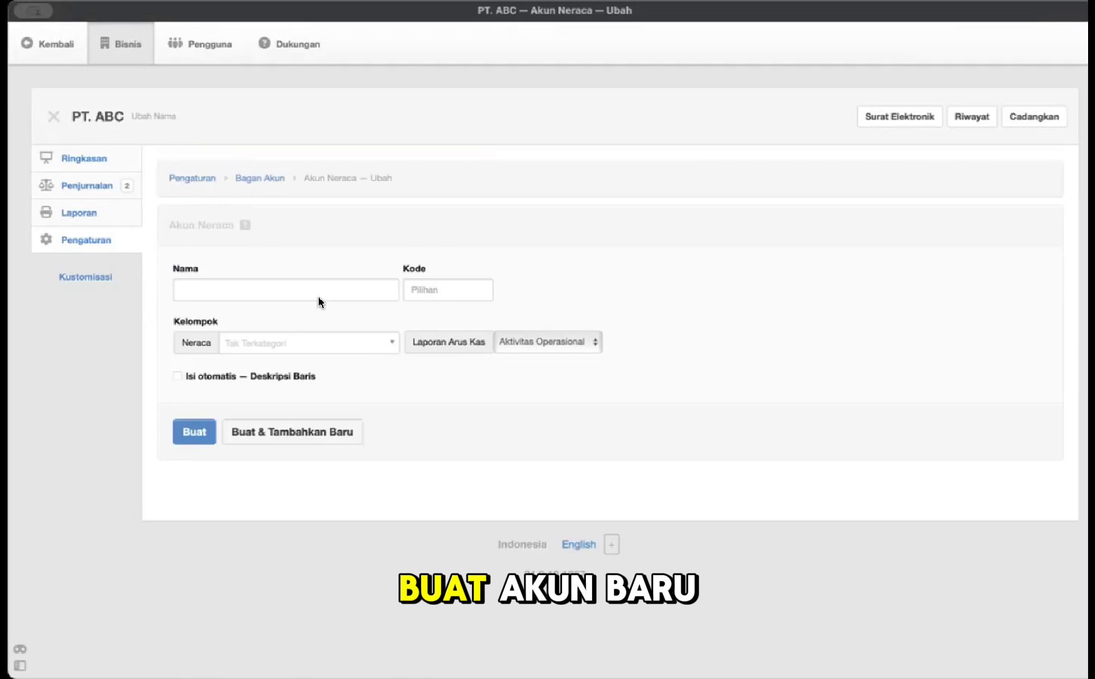
pyautogui.write('Perse')
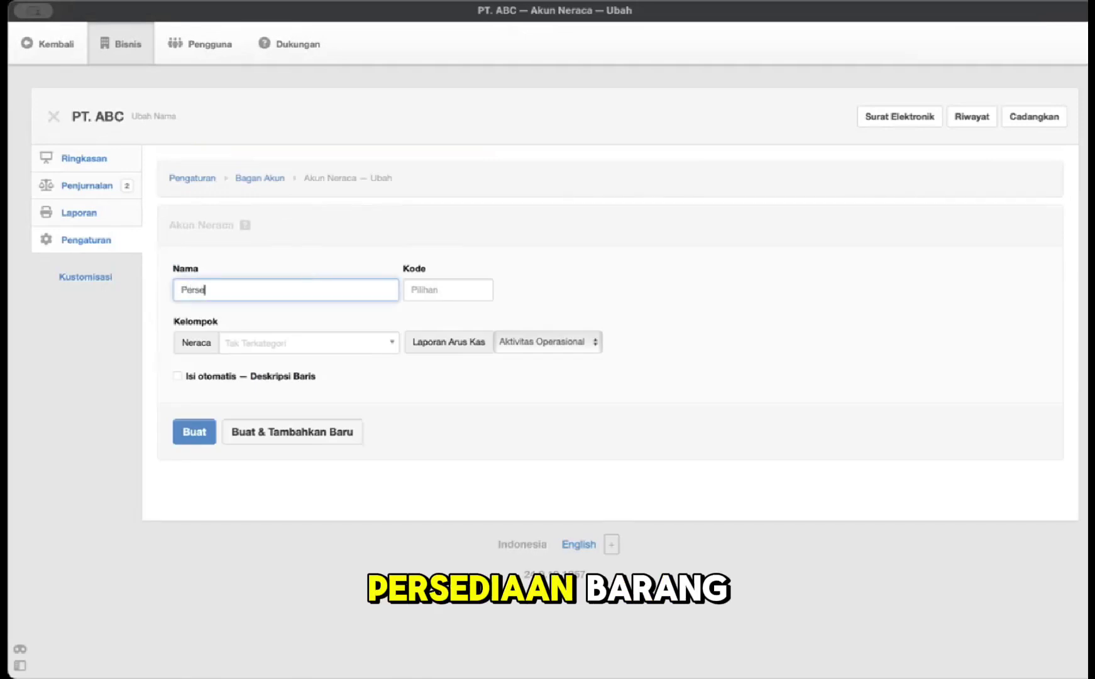
pyautogui.write('diaan Barang')
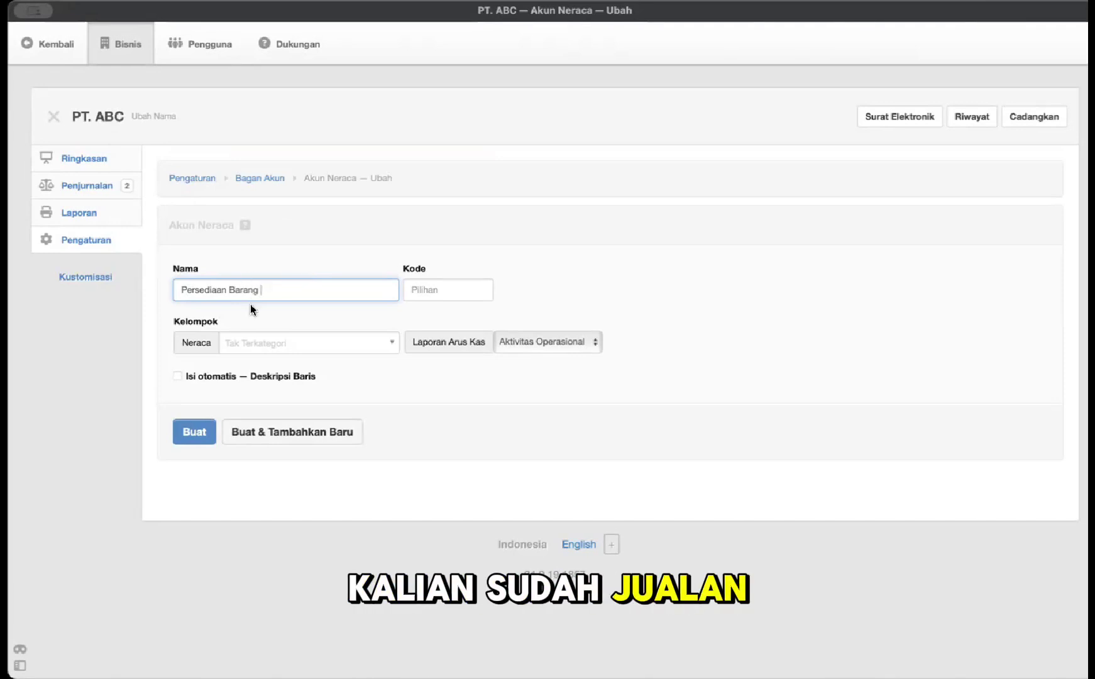
# Step: Try the product-specific name Bubuk Kopi J&C 1000 gram Blend house for the new account
pyautogui.tripleClick(267, 295)
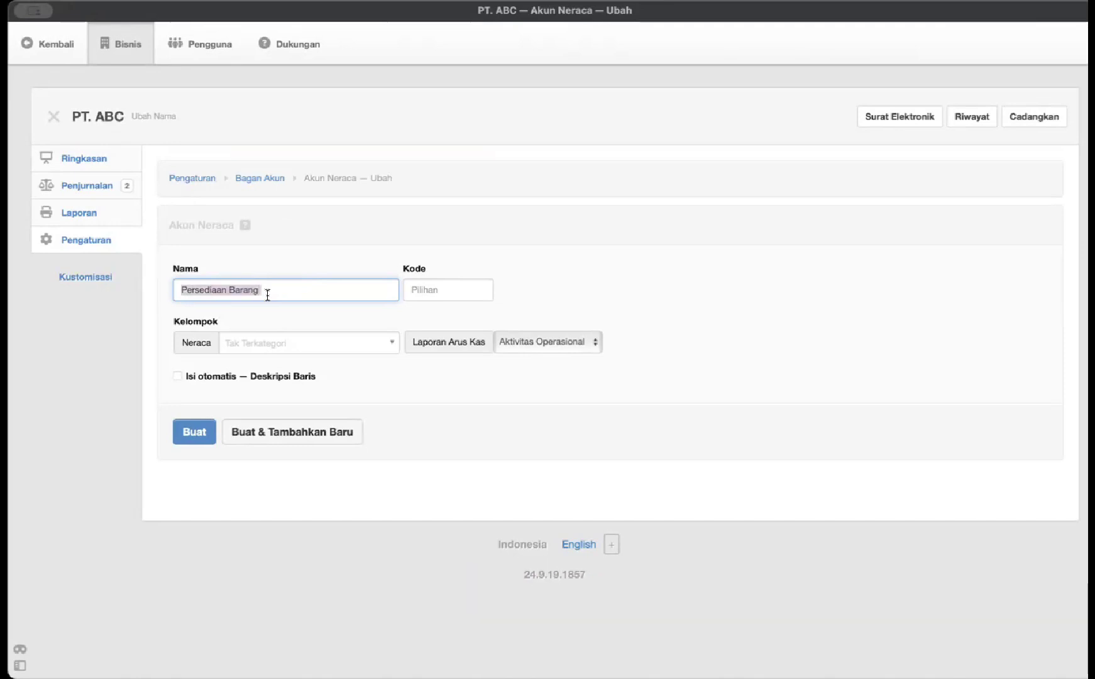
pyautogui.write('Bubuk Kopi')
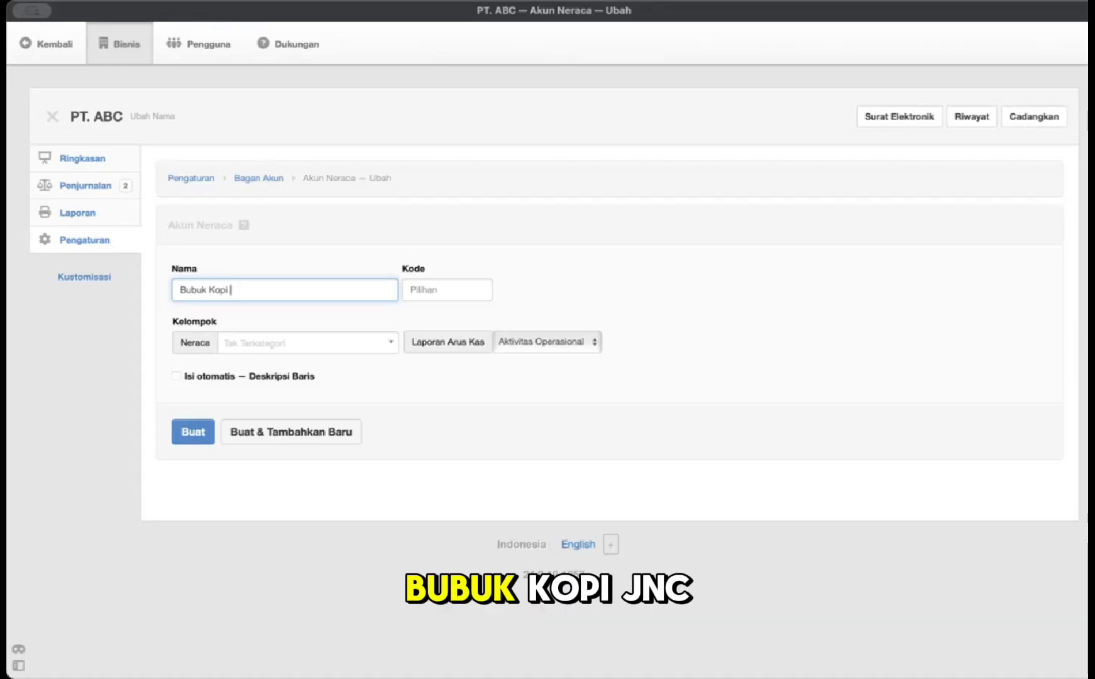
pyautogui.write(' J&C')
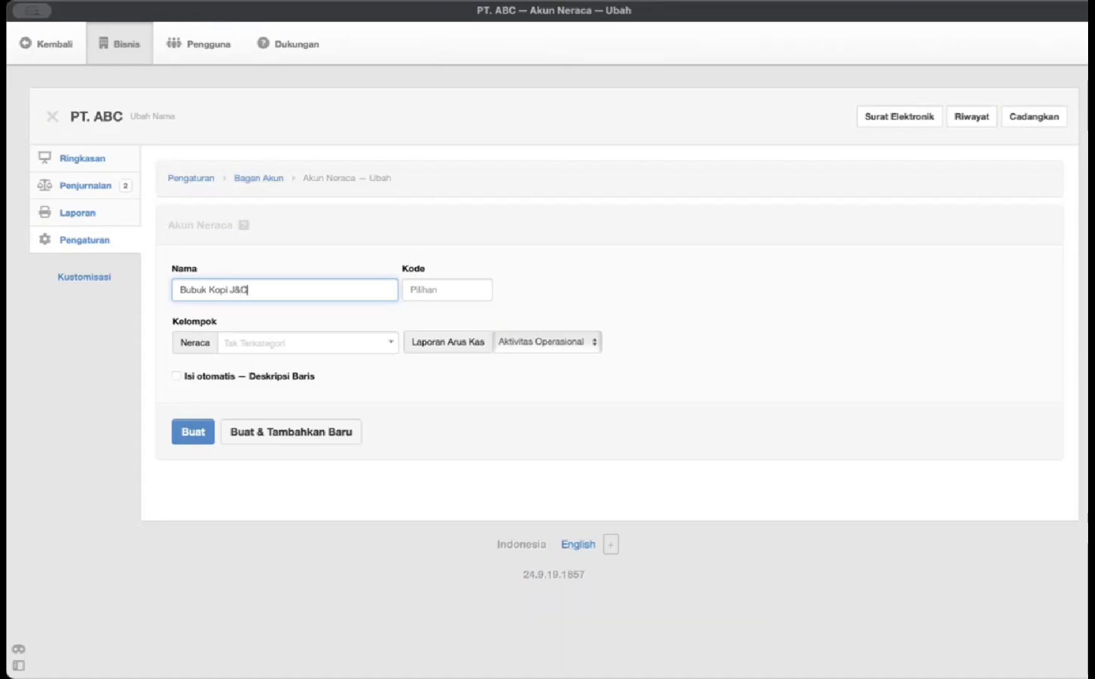
pyautogui.write(' 1000 gram')
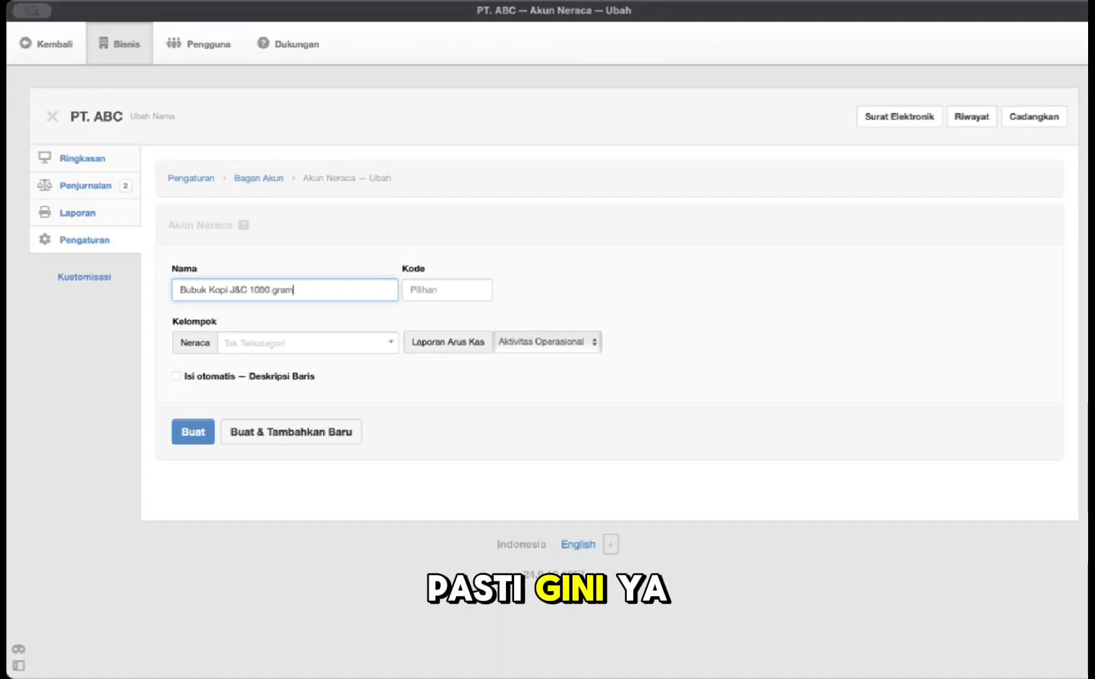
pyautogui.press('BackSpace')
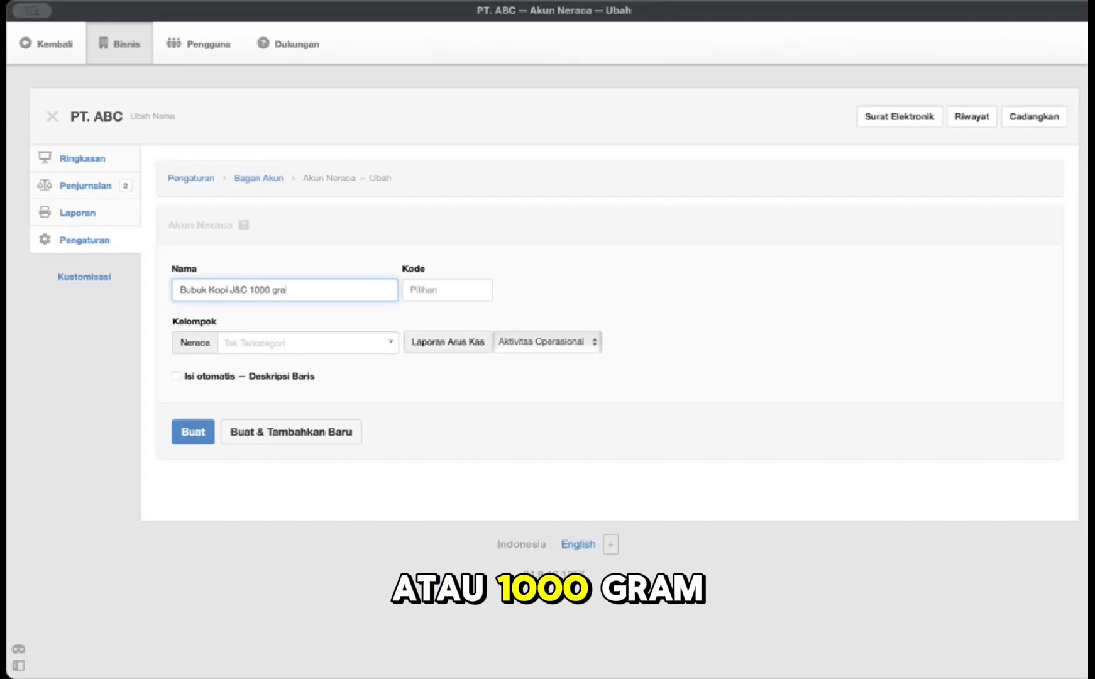
pyautogui.write('Blend house')
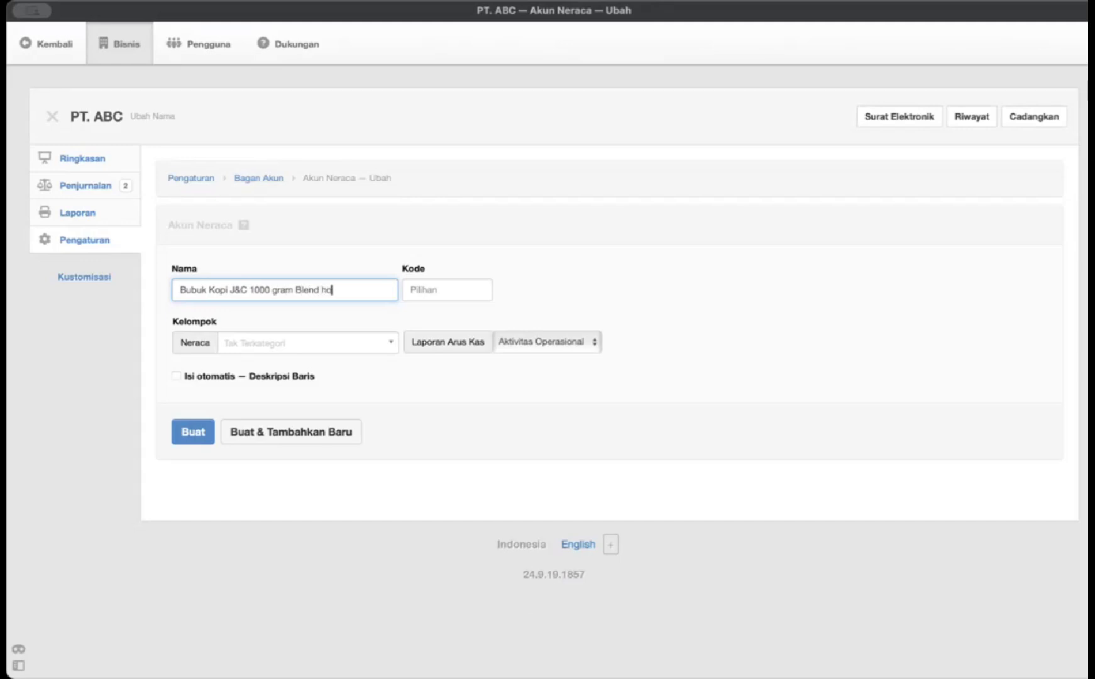
# Step: Create the account as Persediaan Barang Dagang in the Aset group and check it in the business summary
pyautogui.tripleClick(353, 288)
pyautogui.write('Per')
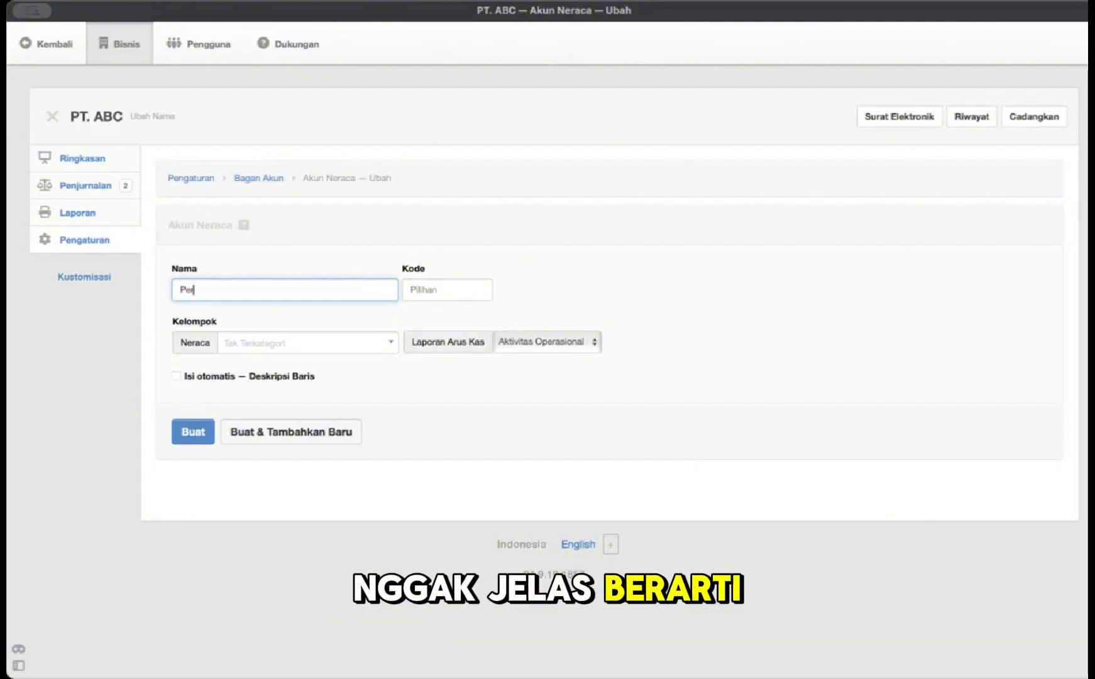
pyautogui.write('sediaan ')
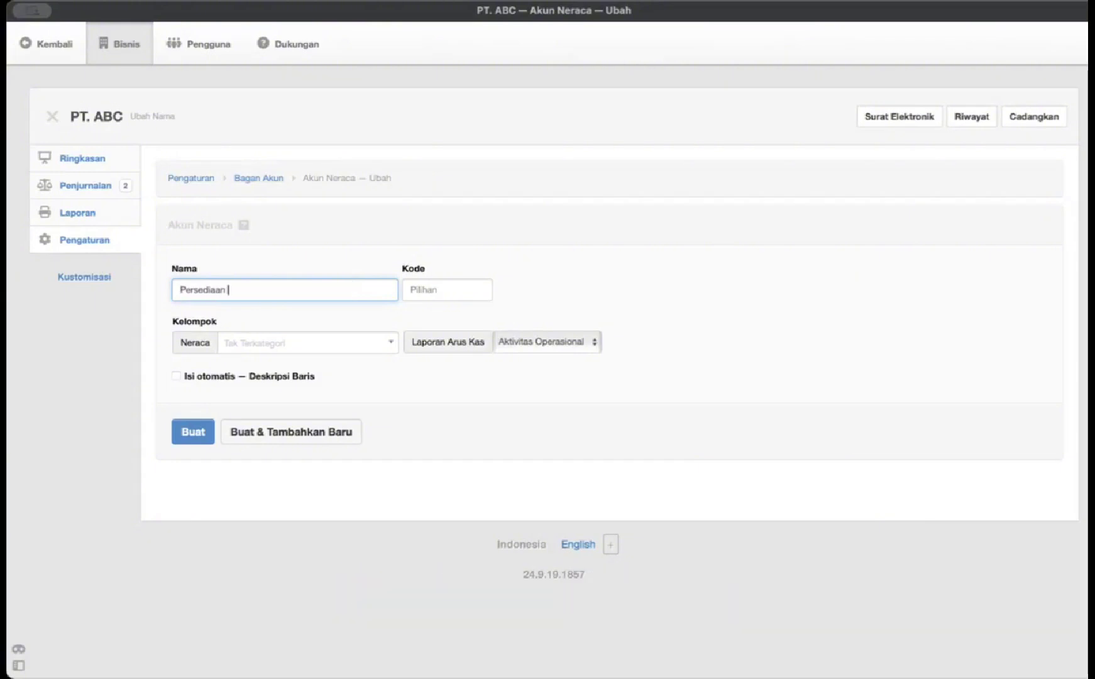
pyautogui.write('Barang Dagang')
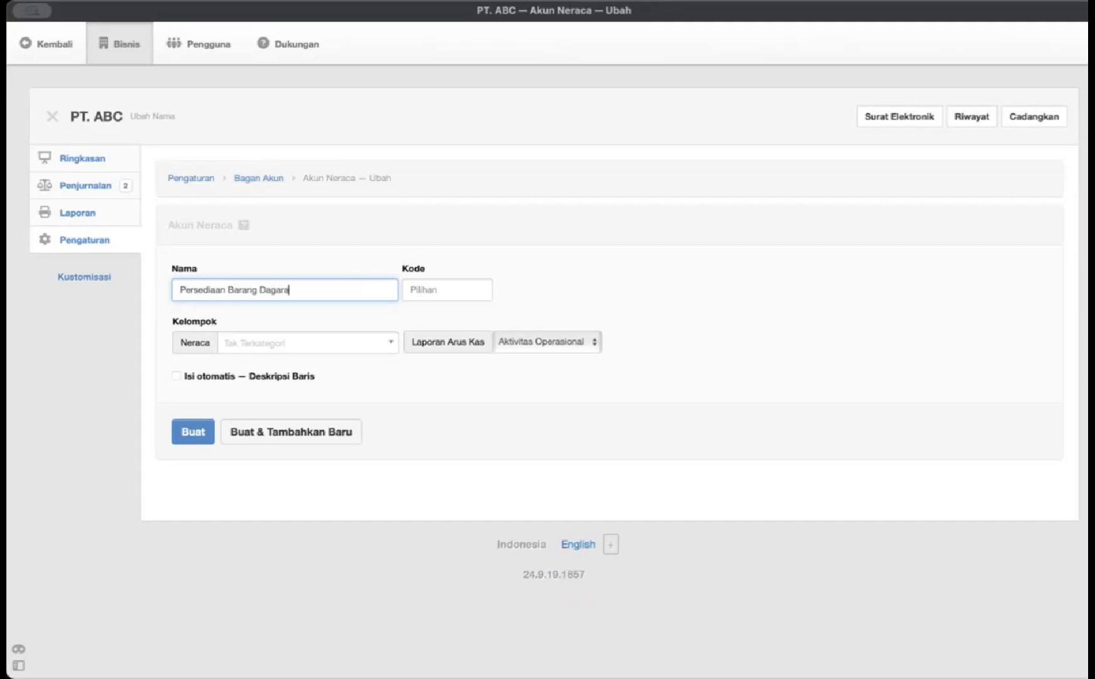
pyautogui.click(374, 342)
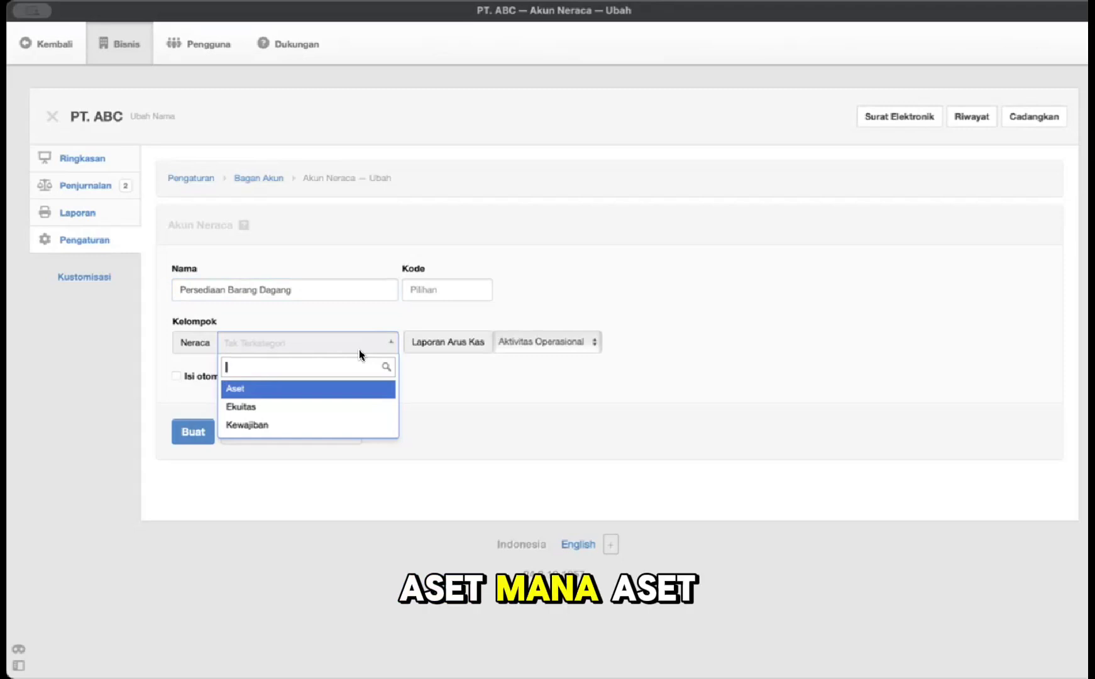
pyautogui.click(350, 388)
pyautogui.click(304, 426)
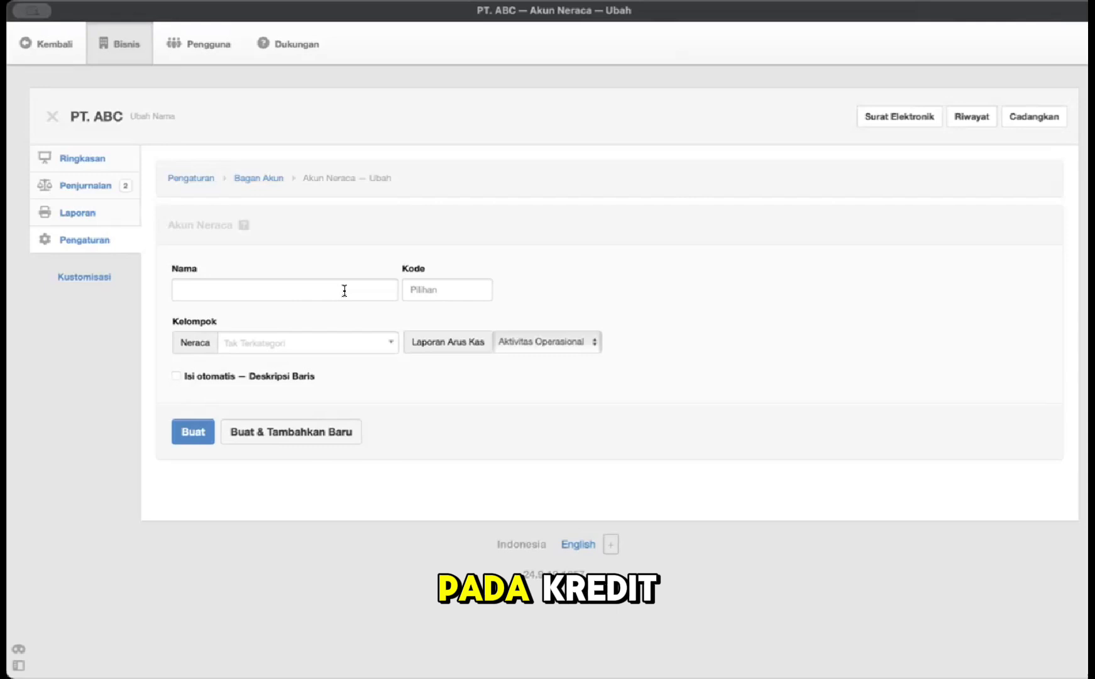
pyautogui.click(83, 157)
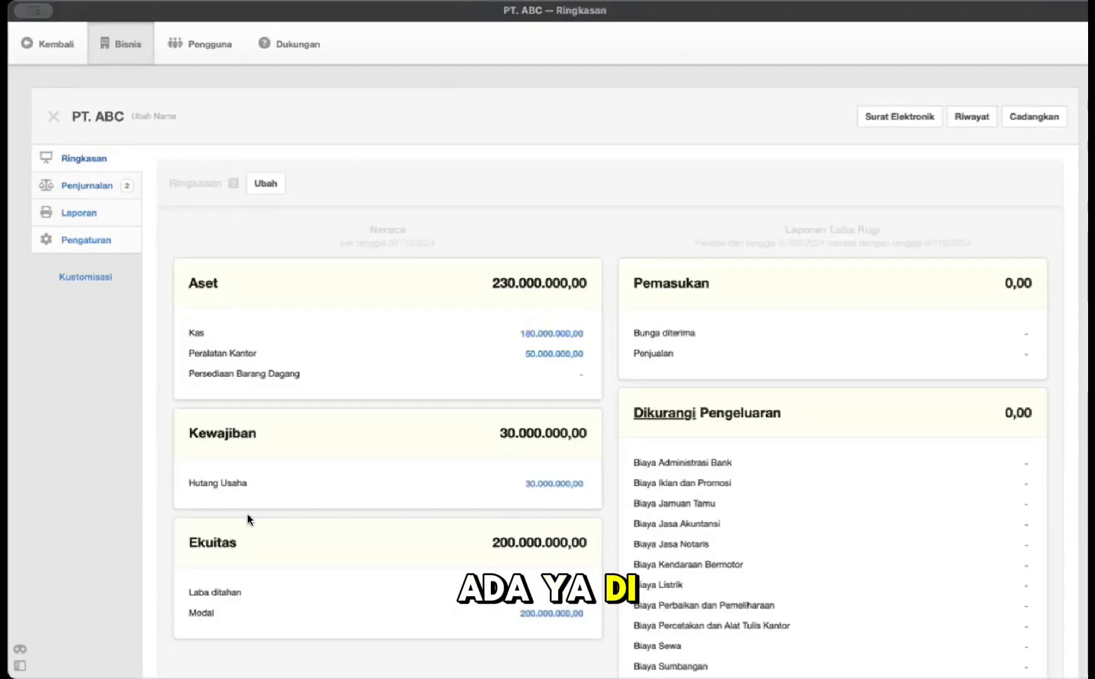
pyautogui.scroll(-1, 255, 487)
# Step: Start a new journal entry dated 5/2/2024 with the narration Pembelian Barang Dagang
pyautogui.click(106, 162)
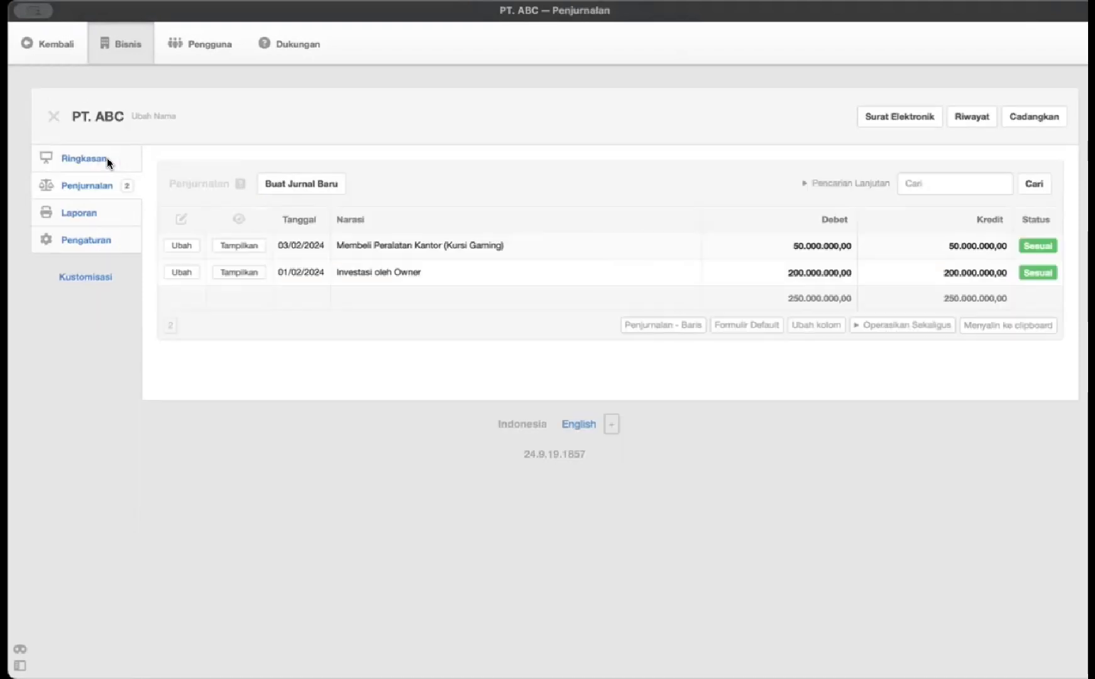
pyautogui.click(297, 187)
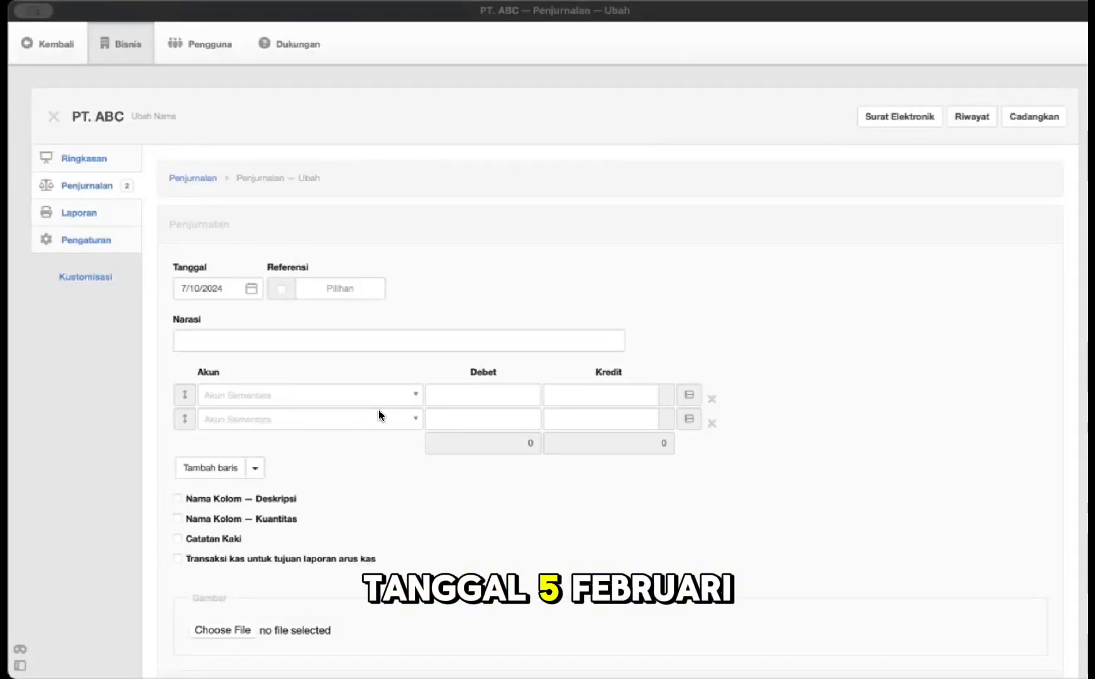
pyautogui.click(276, 395)
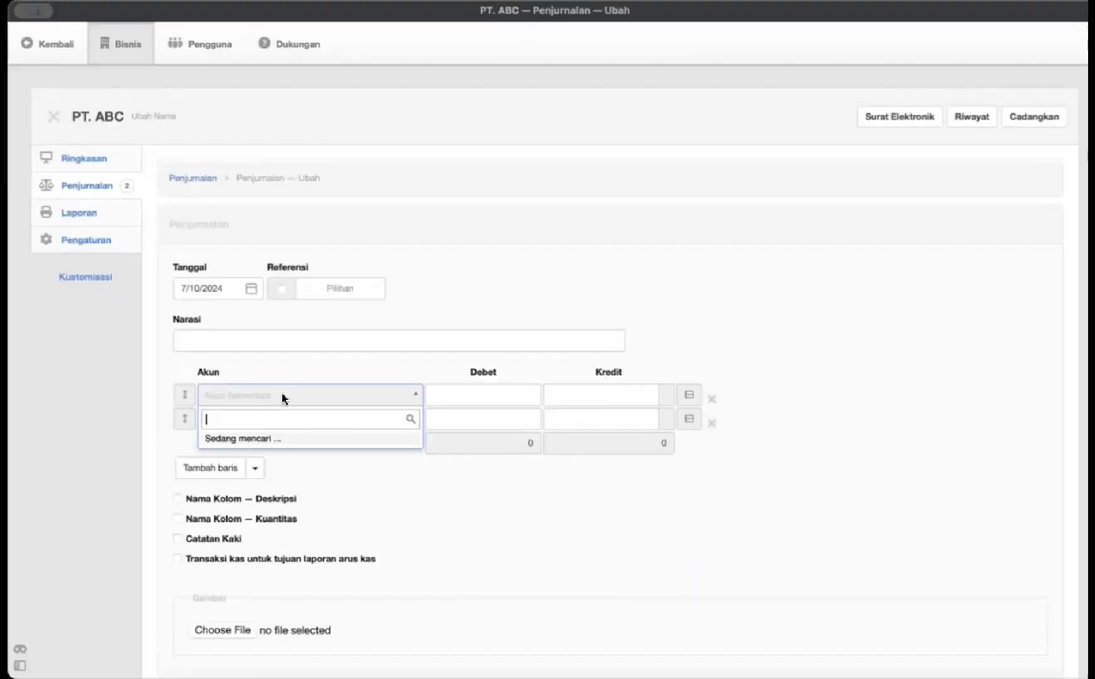
pyautogui.click(216, 286)
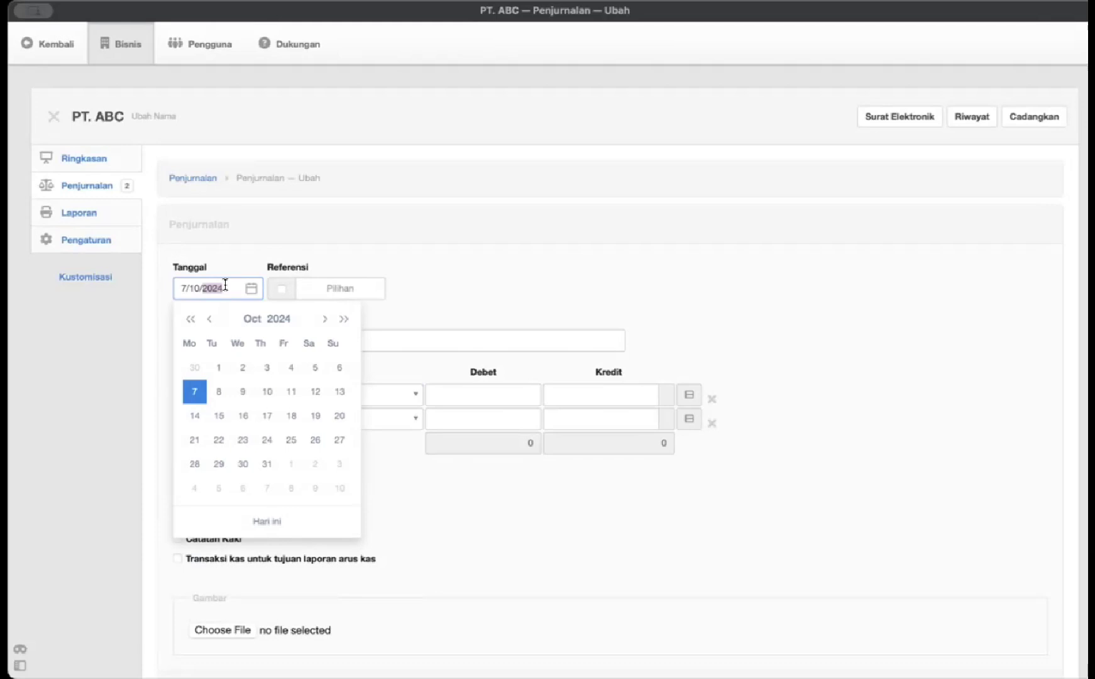
pyautogui.click(257, 314)
pyautogui.click(266, 348)
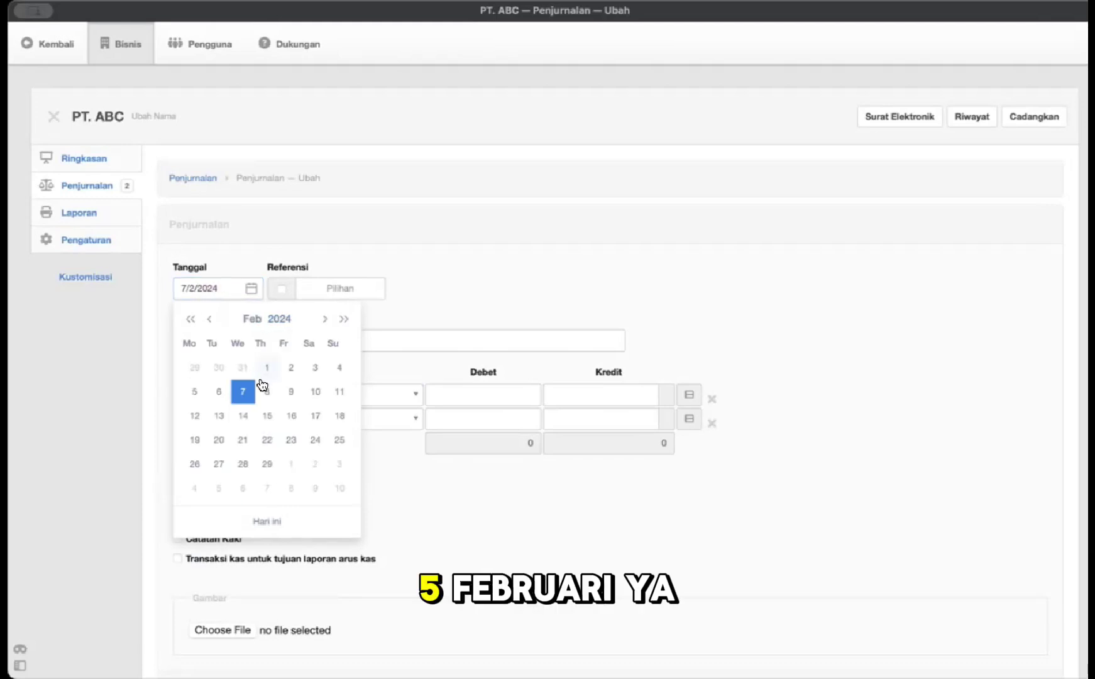
pyautogui.click(194, 395)
pyautogui.click(222, 338)
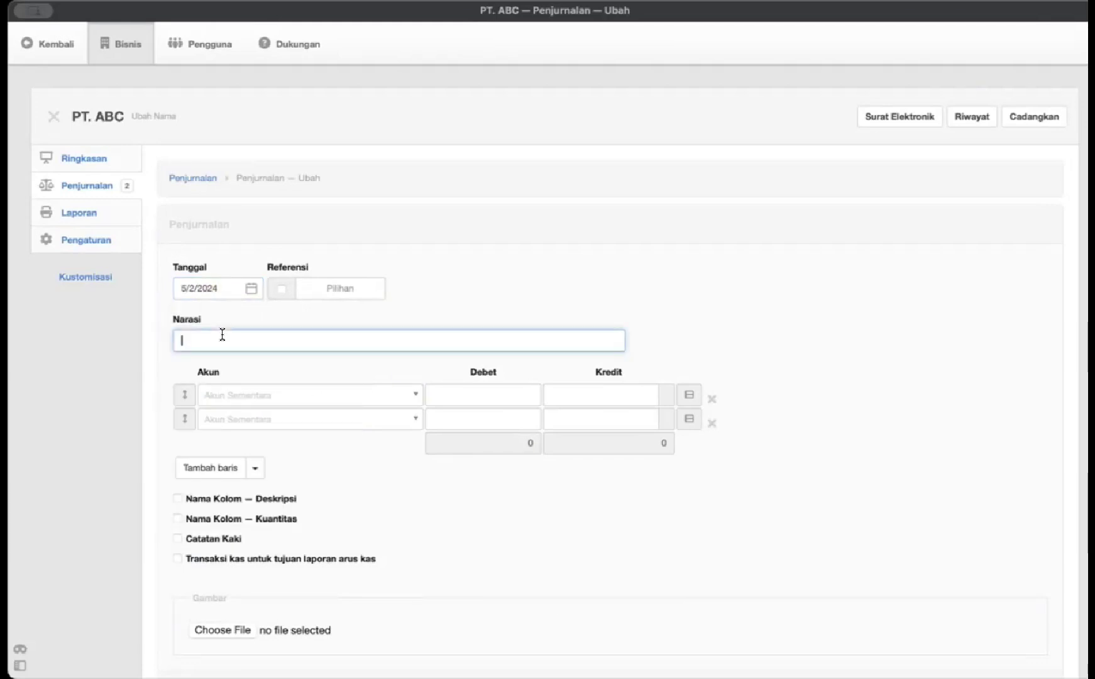
pyautogui.write('Pembl')
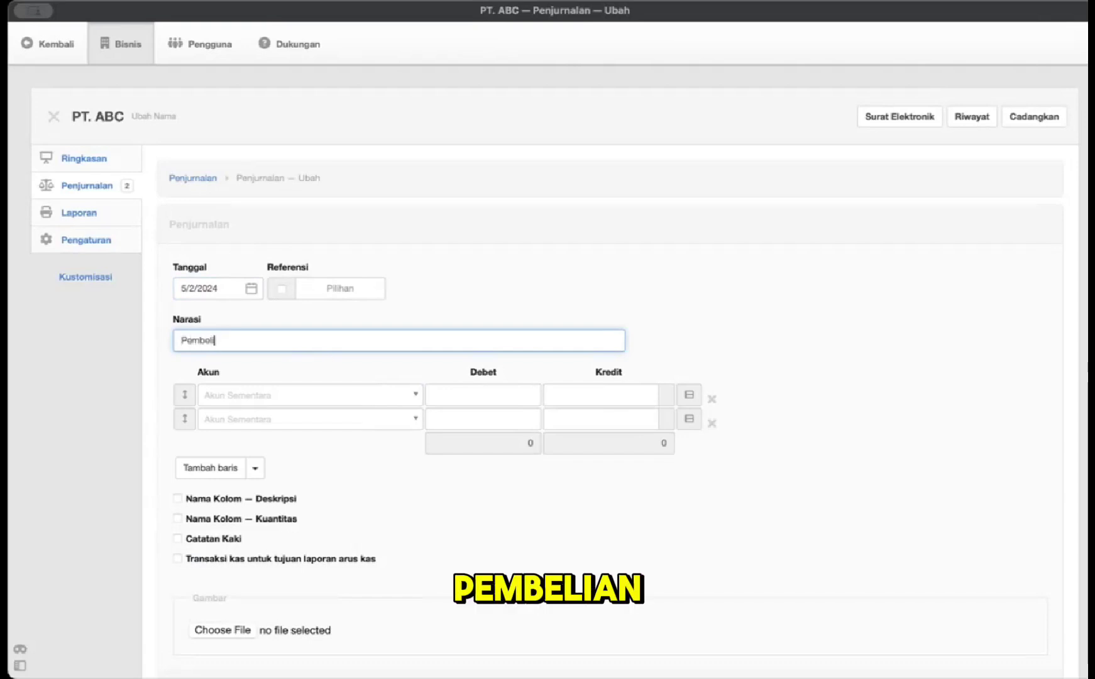
pyautogui.write('lian Barang Dagang')
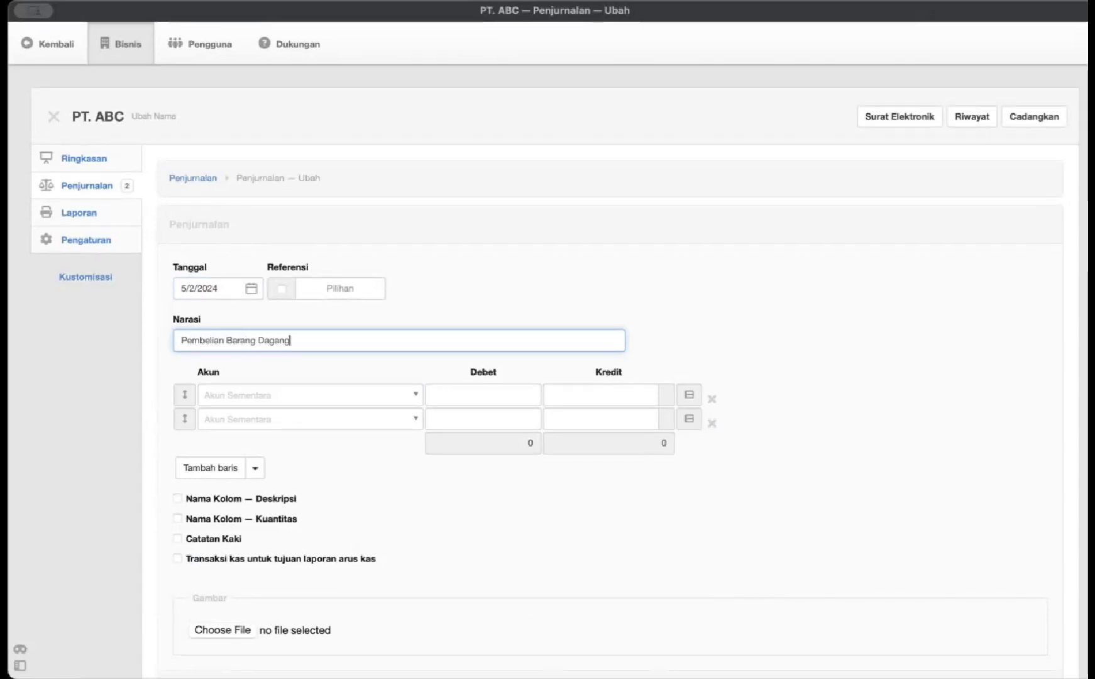
# Step: Assign the Persediaan Barang Dagang account to the first line of the journal entry
pyautogui.click(347, 394)
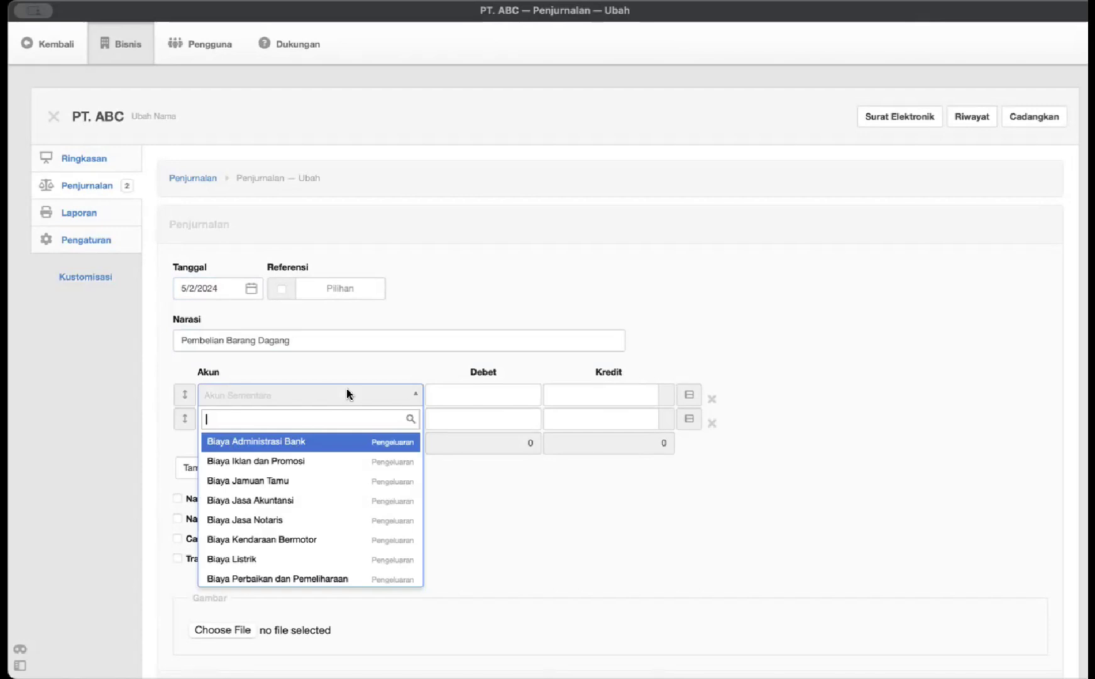
pyautogui.write('bar')
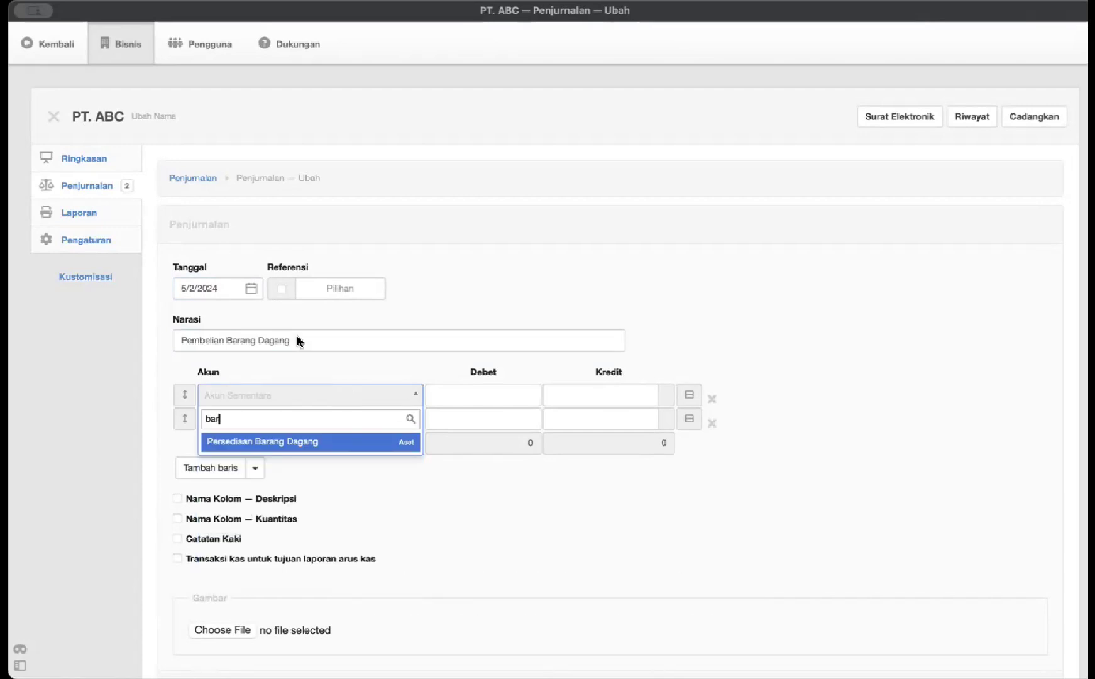
pyautogui.click(291, 442)
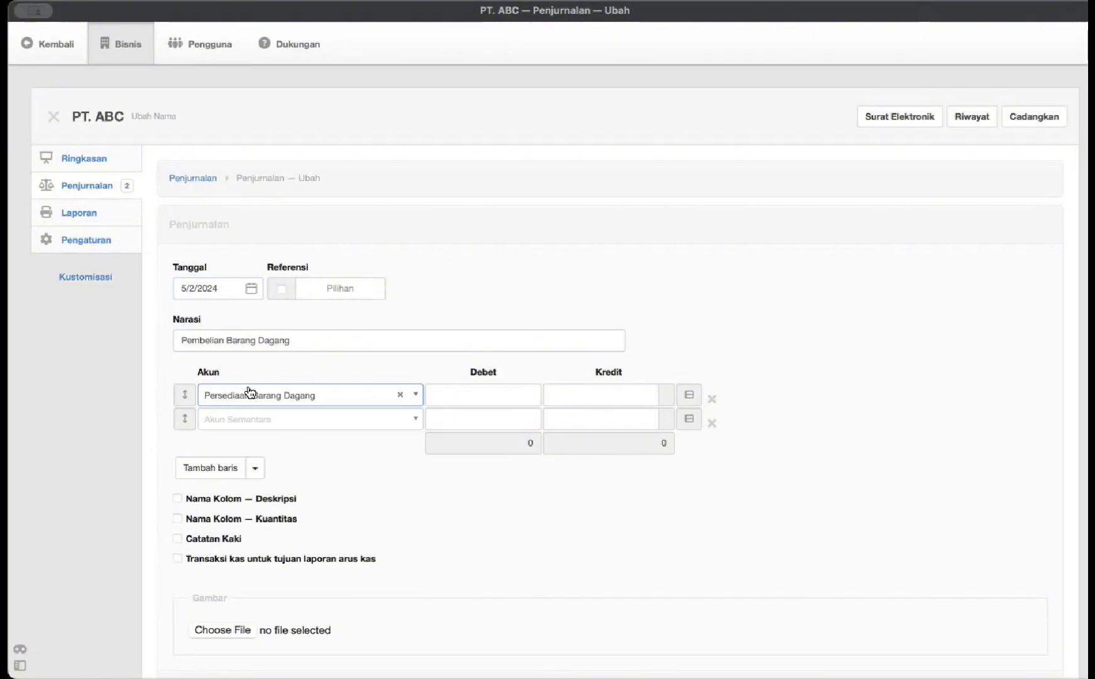
# Step: Complete the journal entry's narration so it reads "Pembelian Persediaan Barang Dagang"
pyautogui.click(225, 340)
pyautogui.write('Perse')
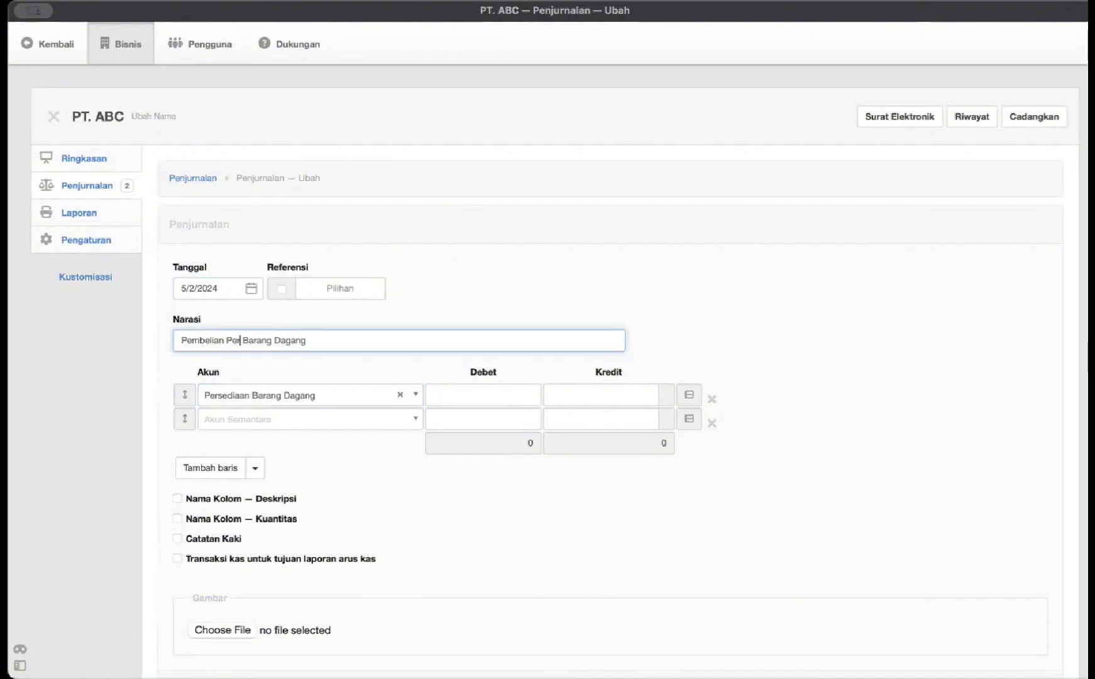
pyautogui.write('diaan')
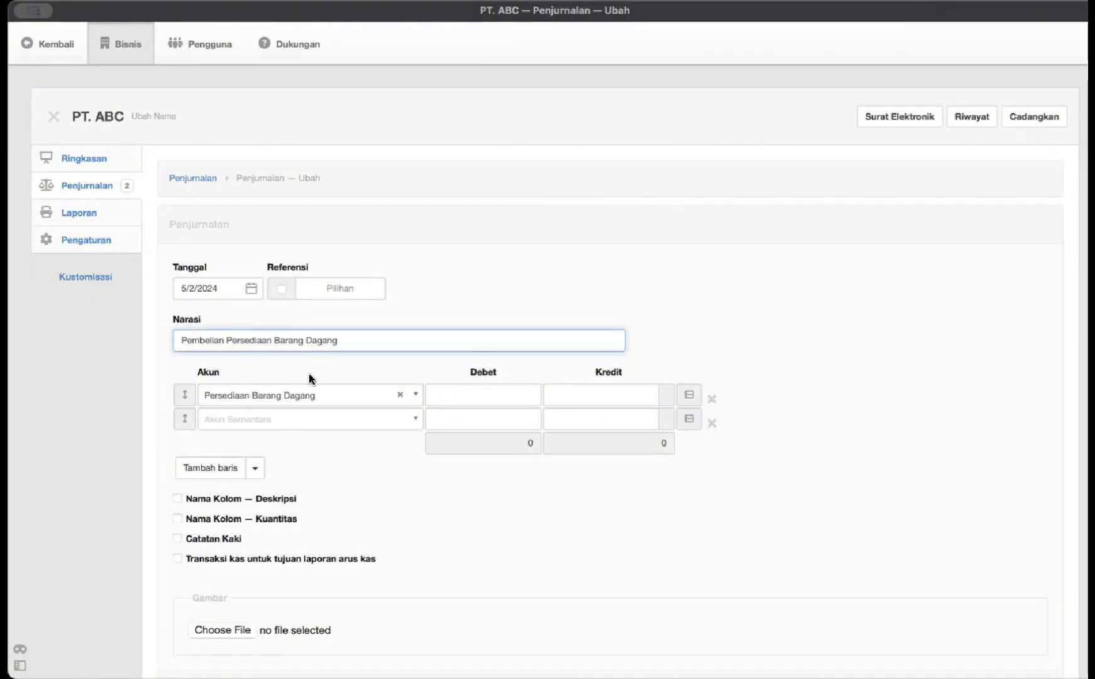
# Step: Set the second journal line's account to Hutang Usaha
pyautogui.click(358, 423)
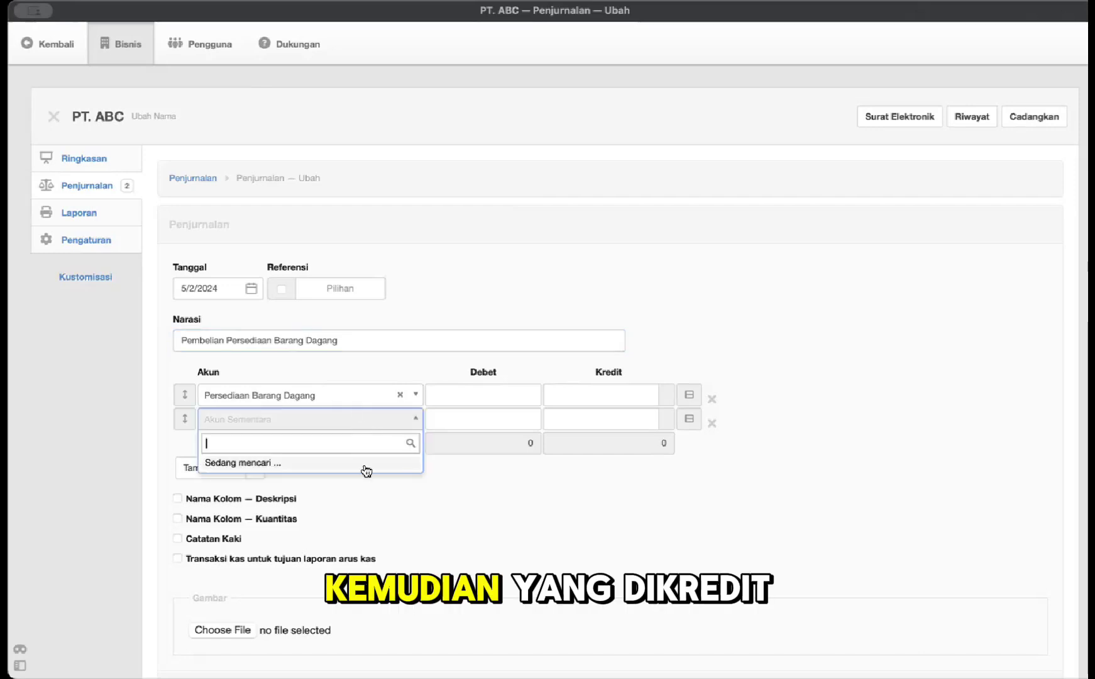
pyautogui.scroll(-1, 361, 481)
pyautogui.scroll(1, 362, 501)
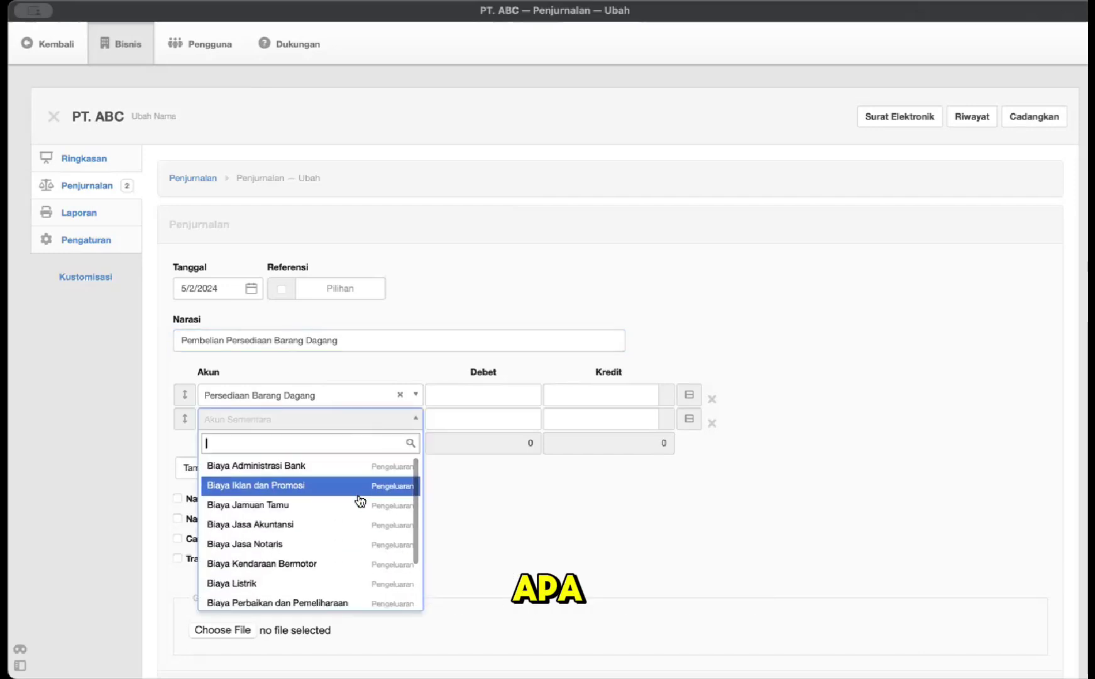
pyautogui.write('hutang')
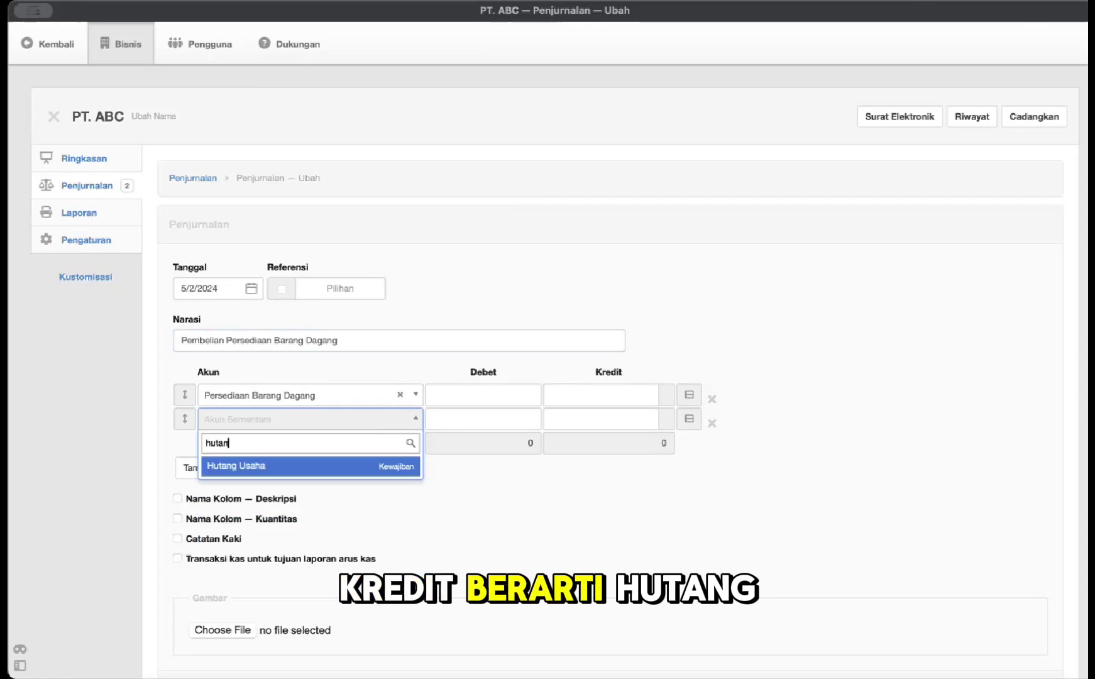
pyautogui.click(333, 466)
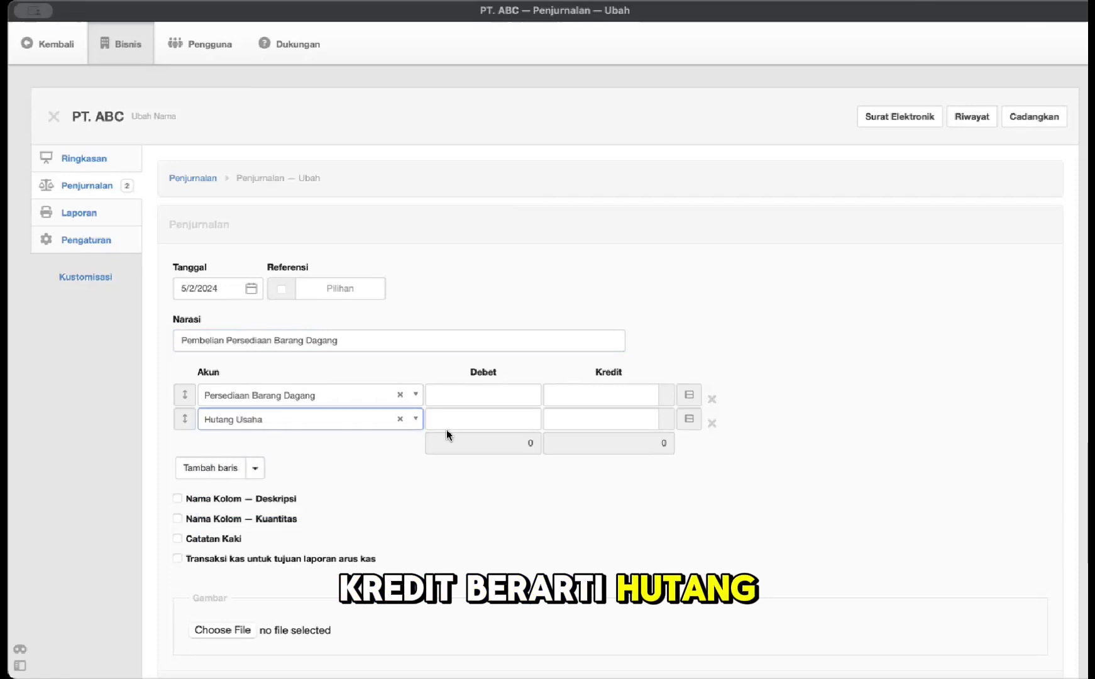
# Step: Enter 40000000 as the debit for Persediaan Barang Dagang and as the credit for Hutang Usaha
pyautogui.click(455, 389)
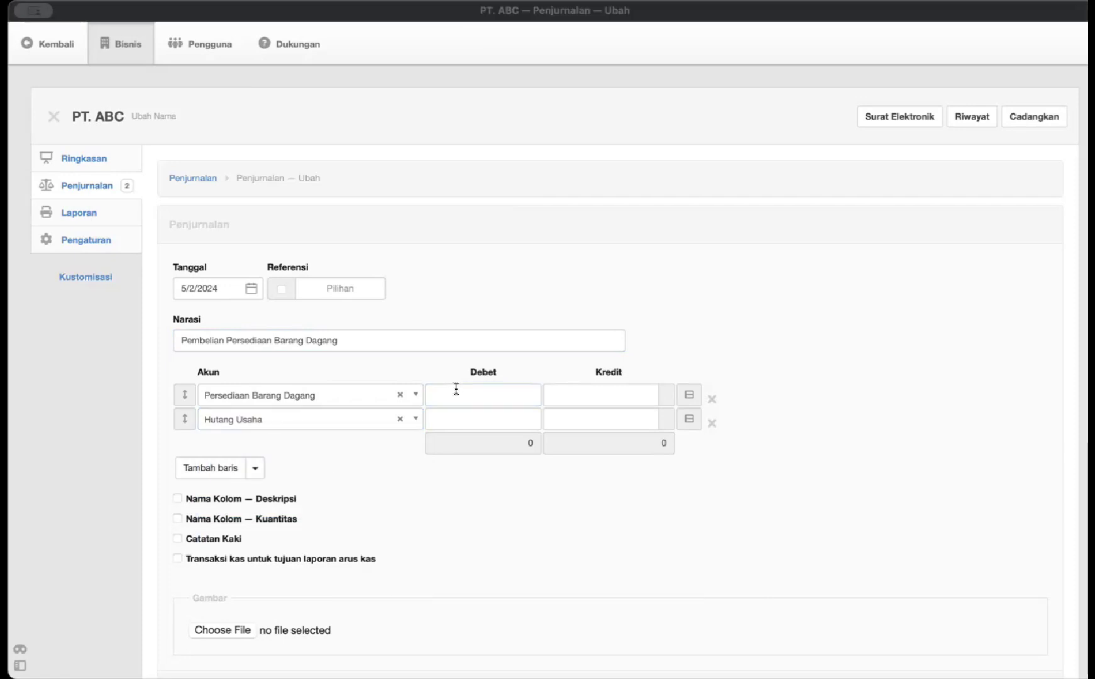
pyautogui.click(456, 389)
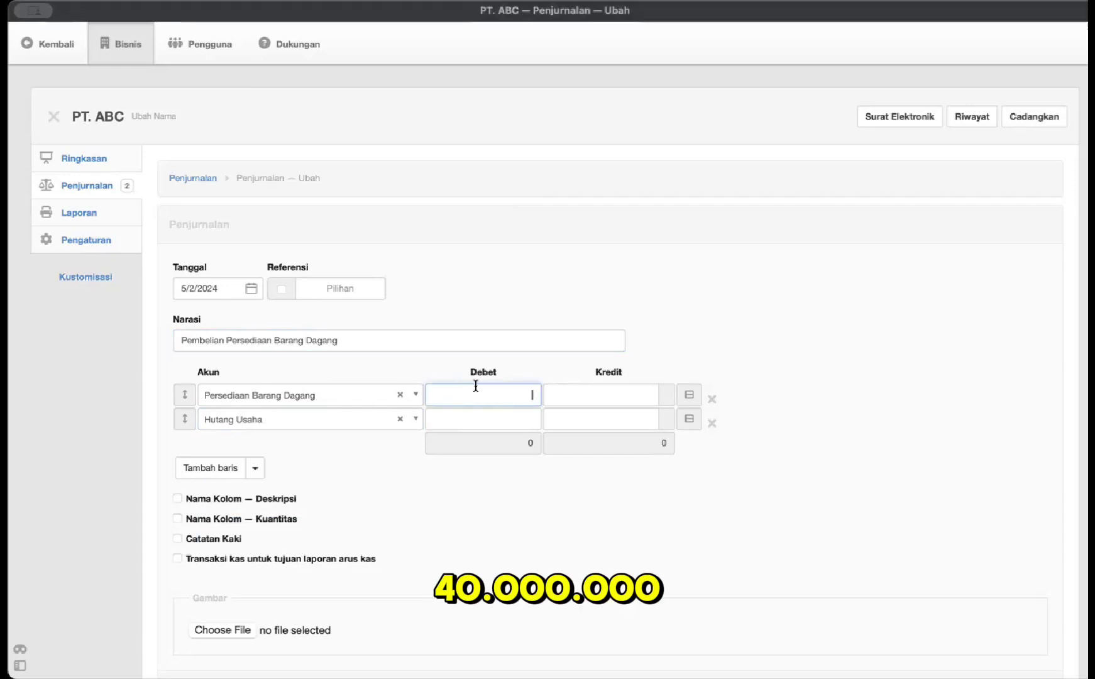
pyautogui.write('40000000')
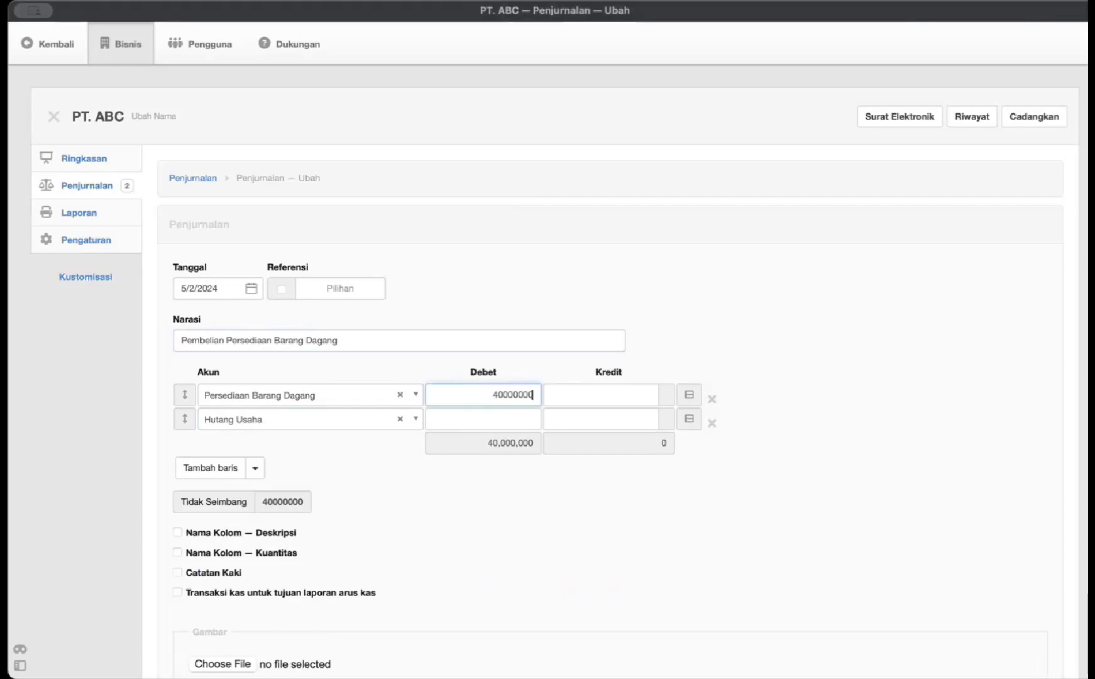
pyautogui.press('super+a')
pyautogui.press('super+c')
pyautogui.click(581, 413)
pyautogui.press('super+v')
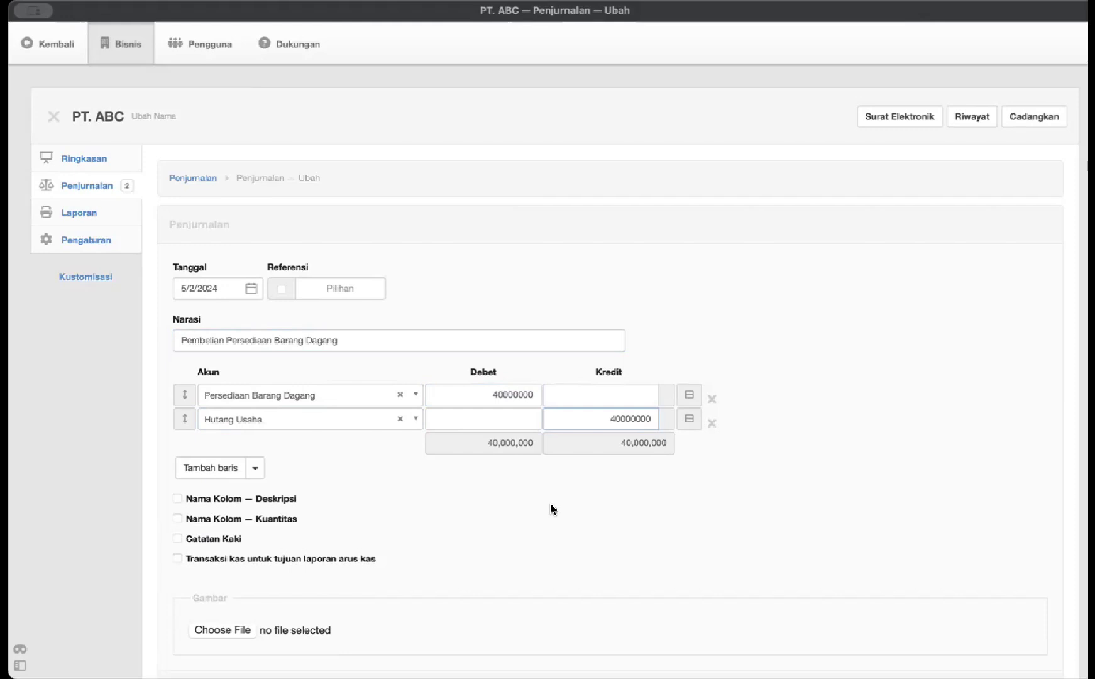
# Step: Check the filled-in purchase entry dated 5/2/2024 and create it
pyautogui.scroll(-3, 473, 443)
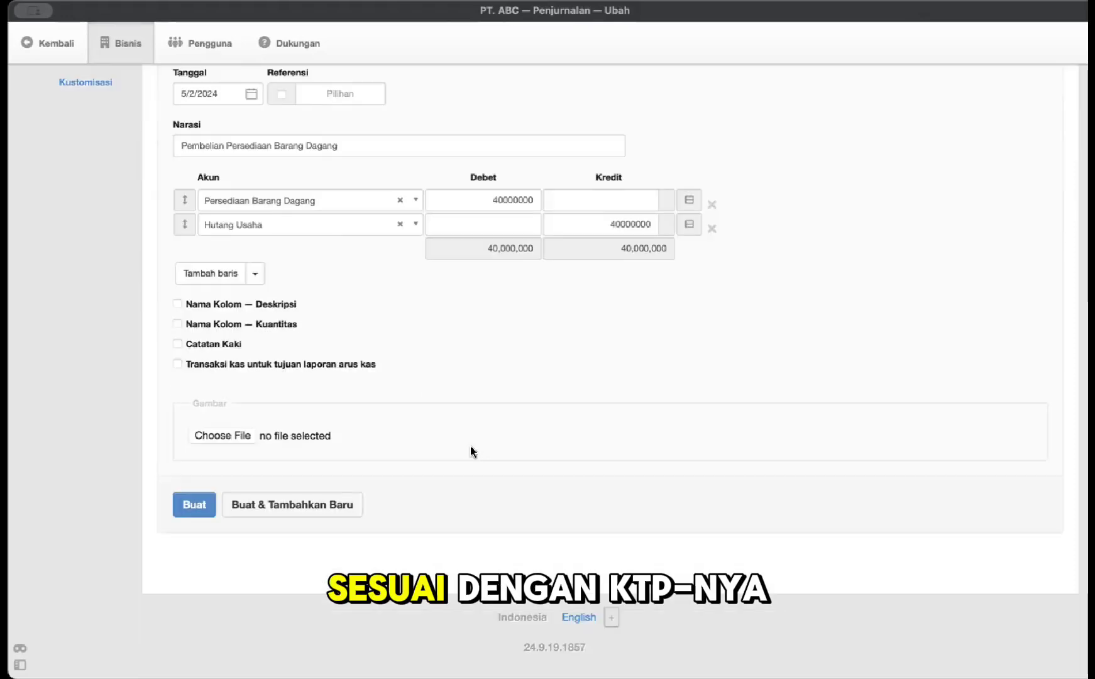
pyautogui.scroll(3, 202, 371)
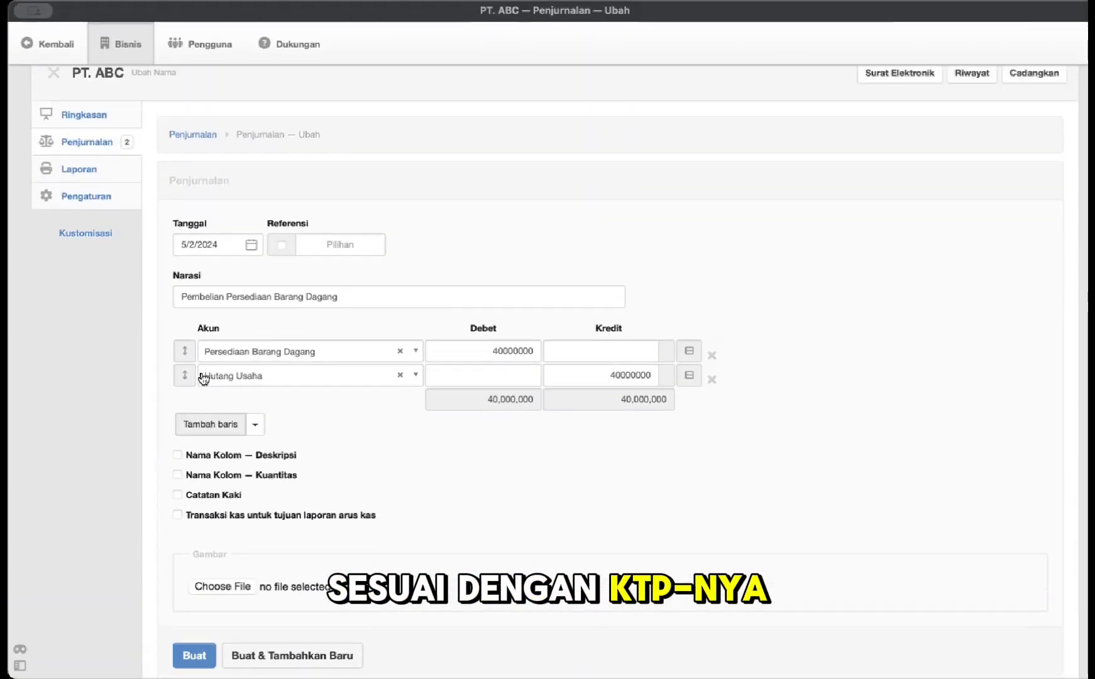
pyautogui.scroll(-2, 369, 467)
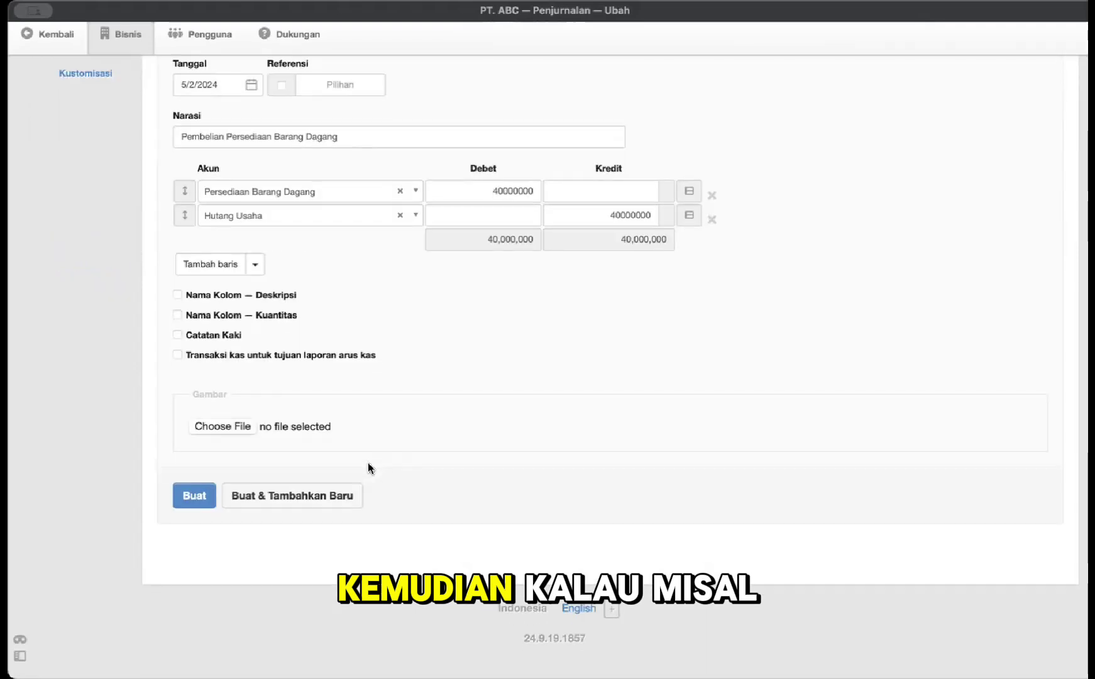
pyautogui.scroll(1, 367, 467)
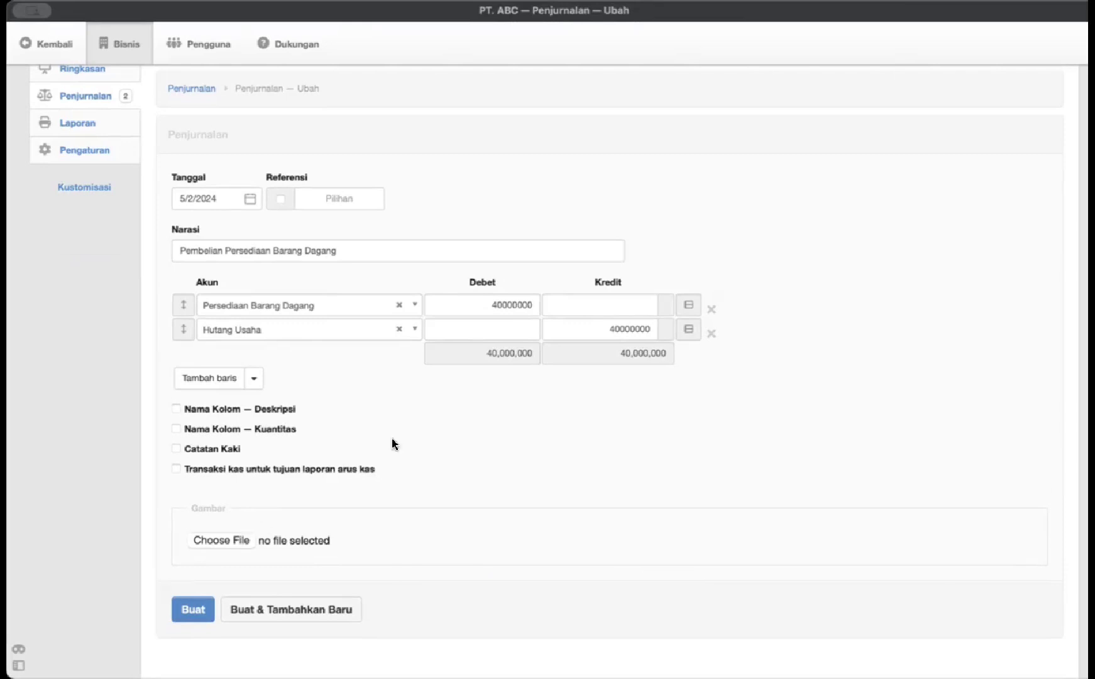
pyautogui.scroll(1, 394, 444)
pyautogui.scroll(1, 394, 444)
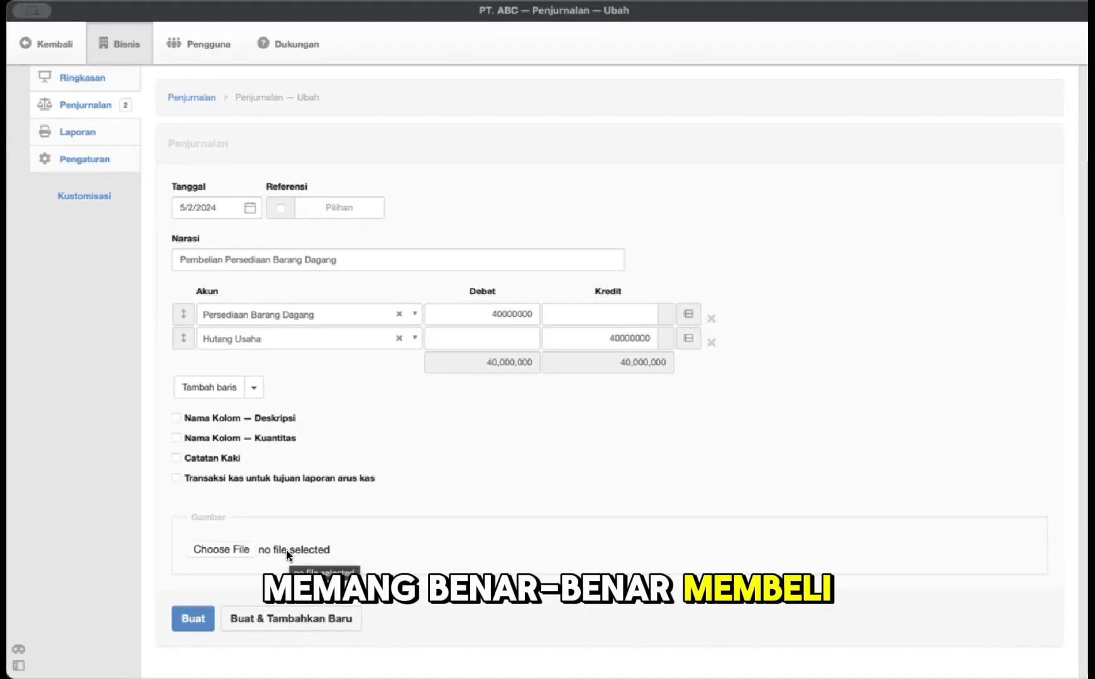
pyautogui.click(186, 626)
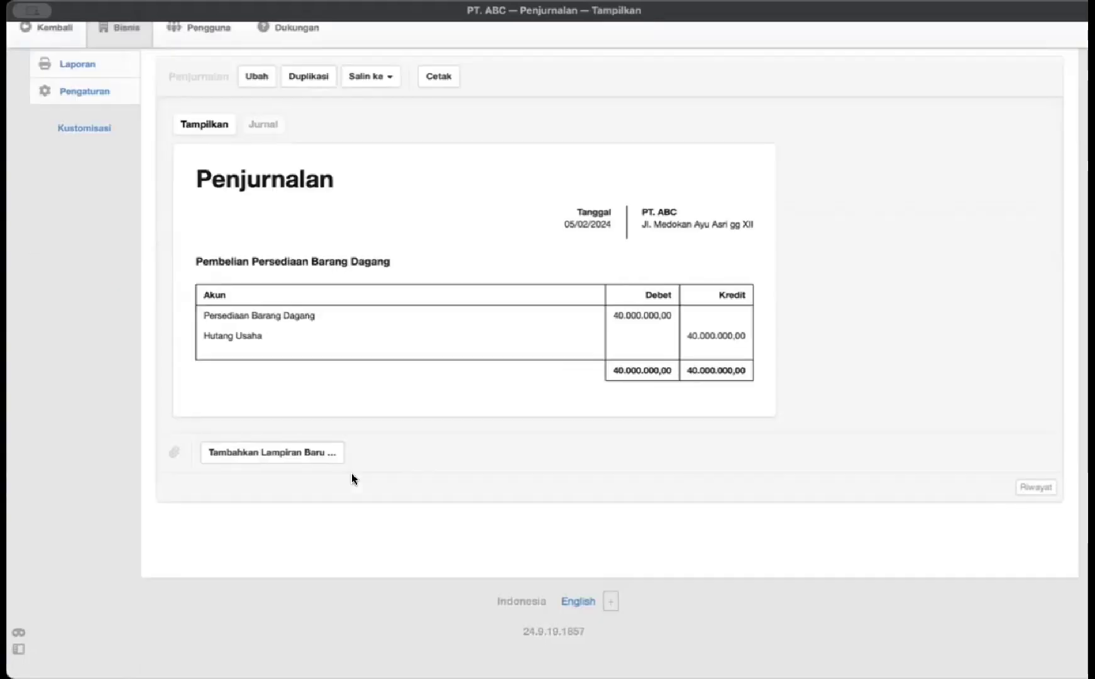
# Step: Look over the saved journal entry and review the company's asset, liability and equity balances in the summary
pyautogui.scroll(-3, 353, 479)
pyautogui.scroll(5, 341, 402)
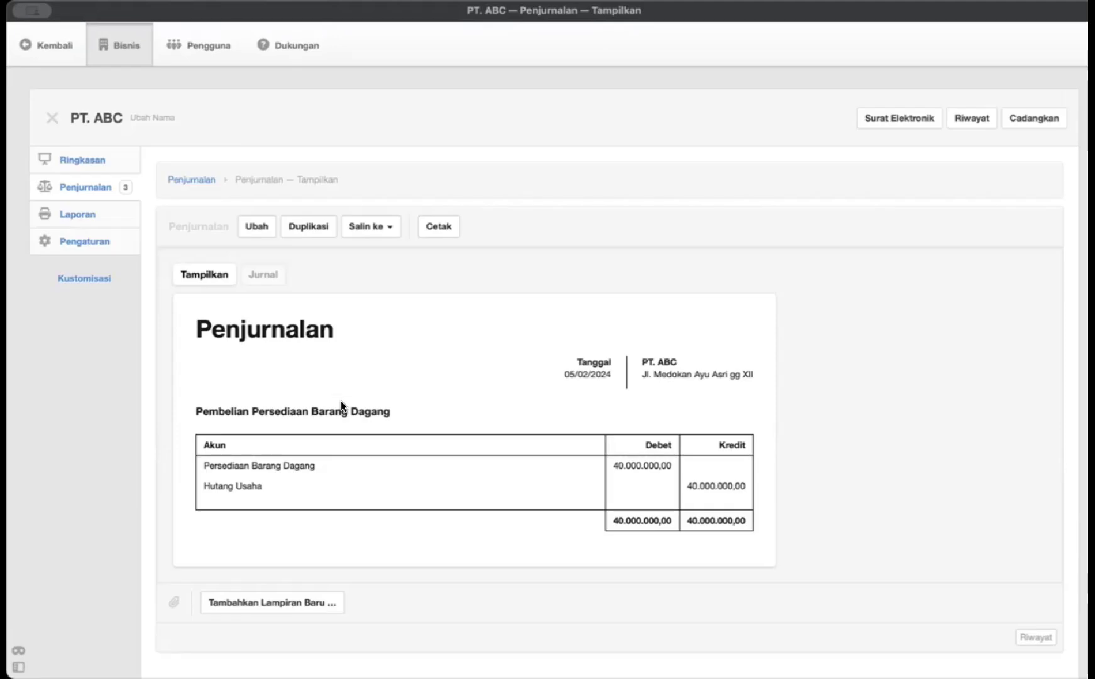
pyautogui.click(99, 157)
pyautogui.scroll(-3, 325, 332)
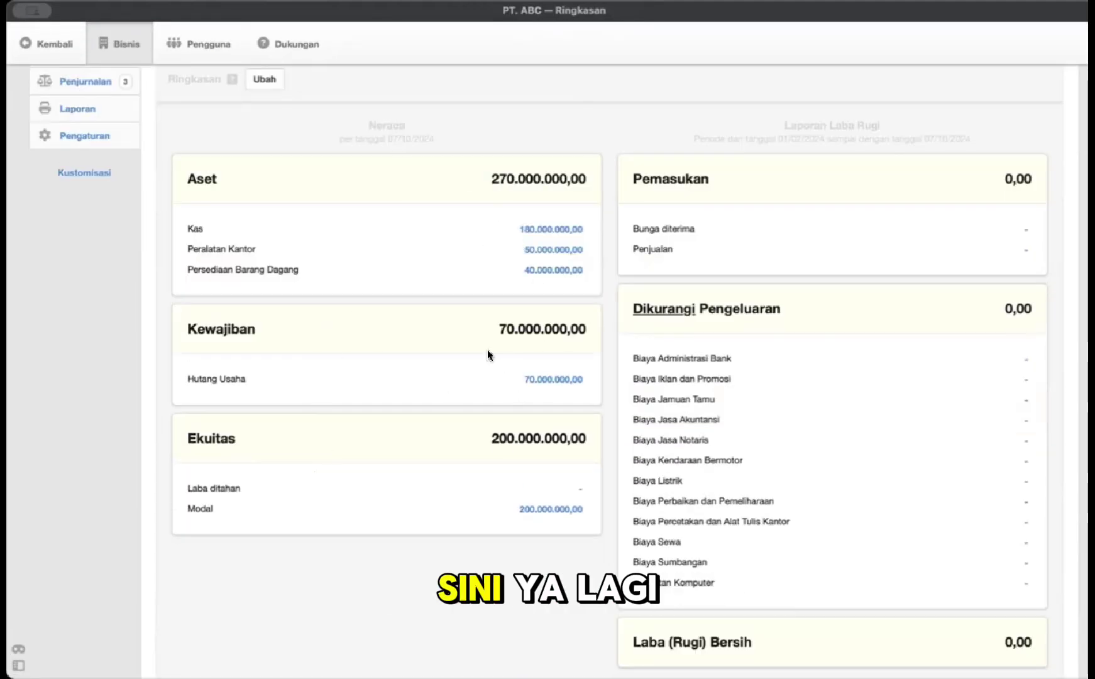
pyautogui.scroll(3, 114, 182)
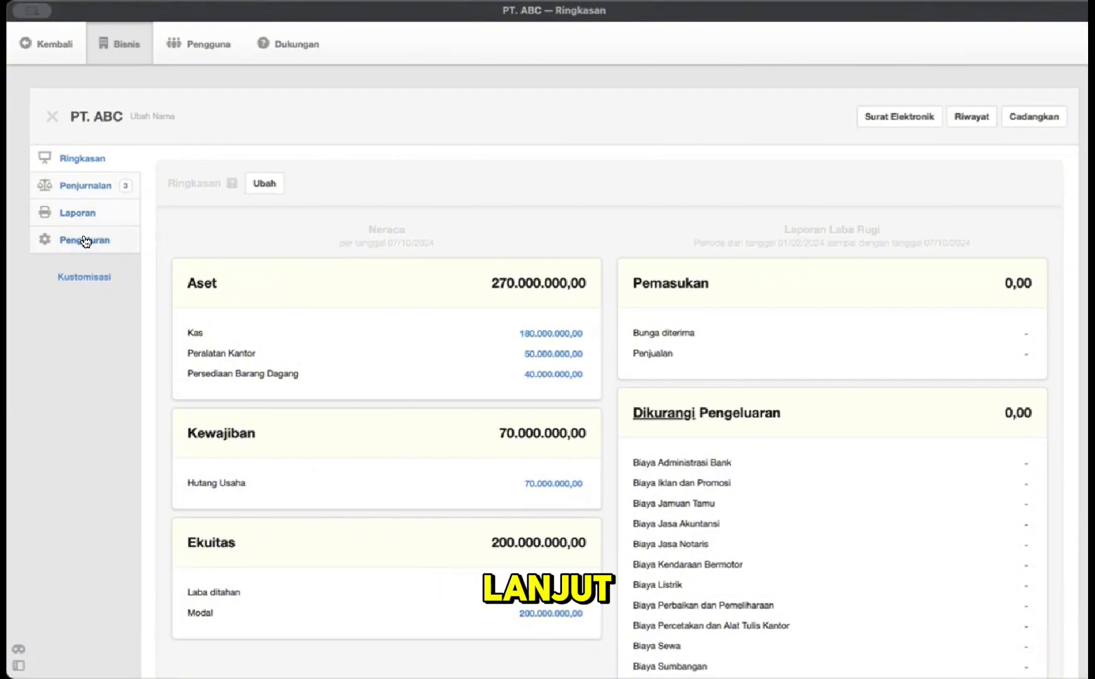
# Step: Open the company's chart of accounts (Bagan Akun) from the settings
pyautogui.click(107, 242)
pyautogui.click(237, 237)
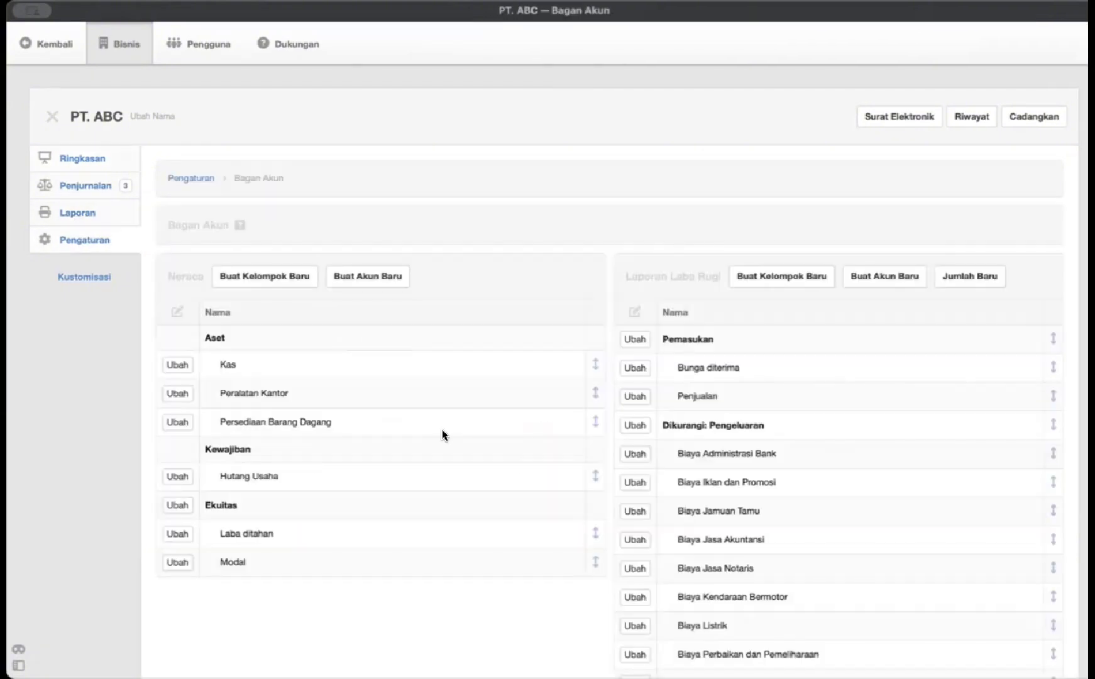
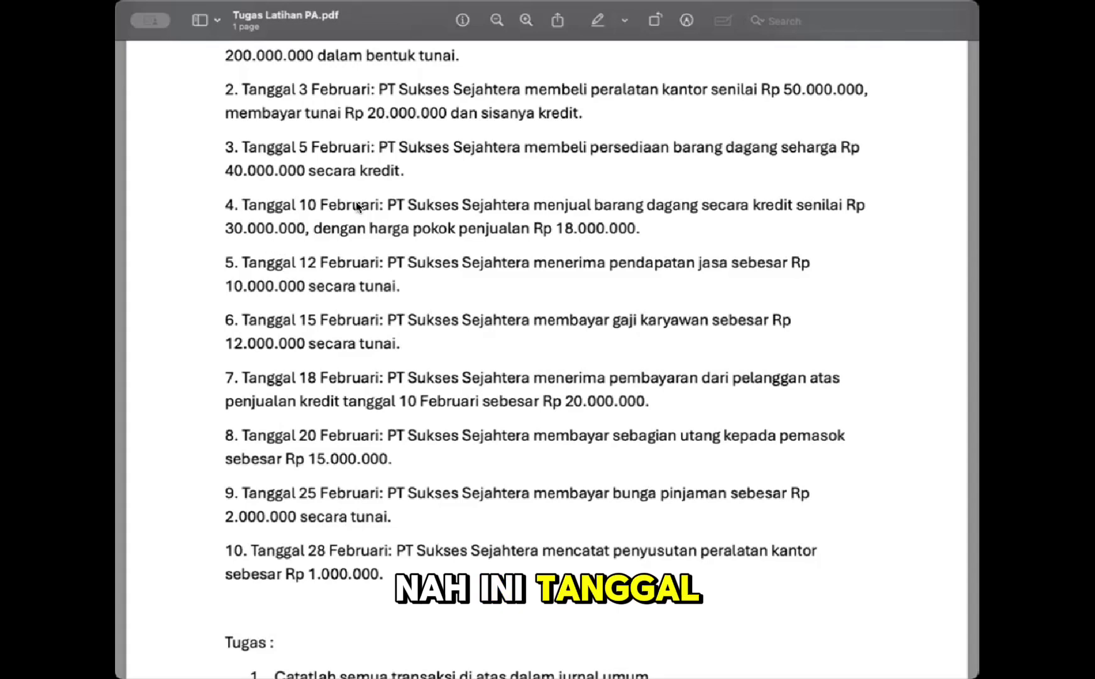
# Step: In Tugas Latihan PA.pdf, read the 10 February credit sale and its cost of goods sold
pyautogui.moveTo(395, 205); pyautogui.dragTo(791, 203)
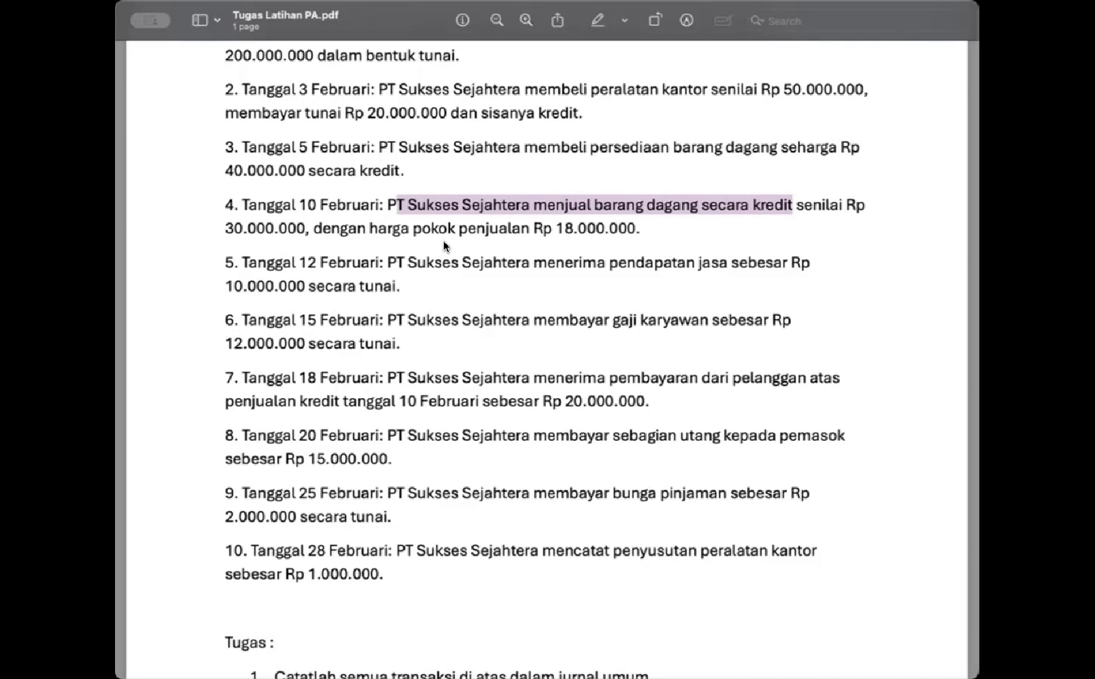
pyautogui.moveTo(225, 228); pyautogui.dragTo(665, 233)
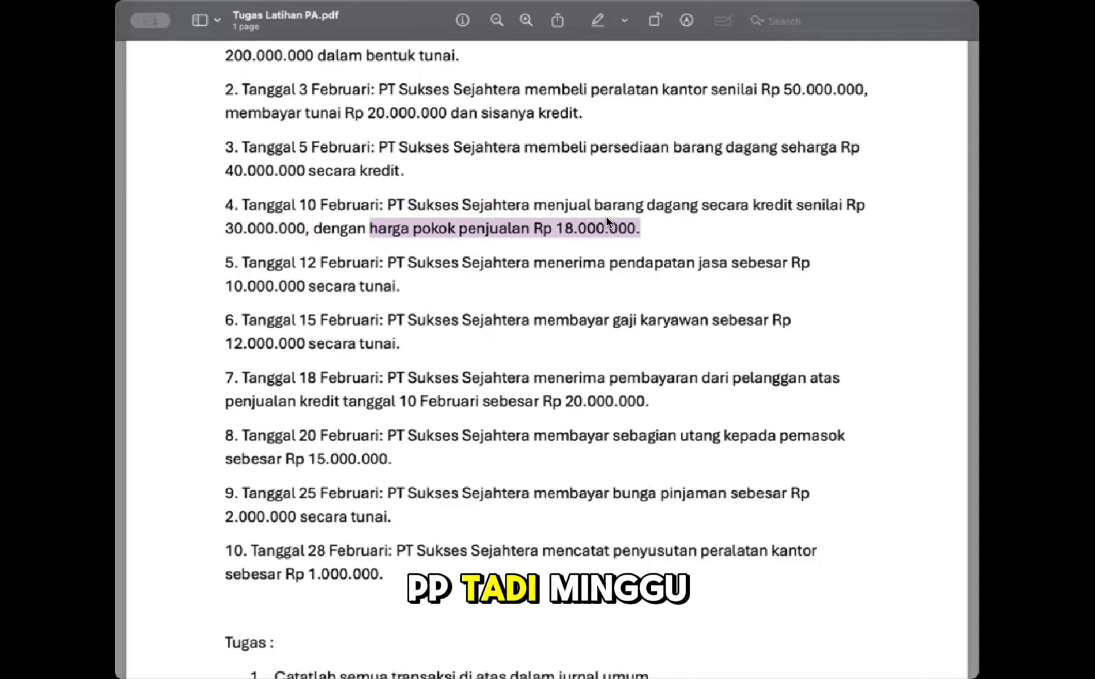
pyautogui.click(622, 228)
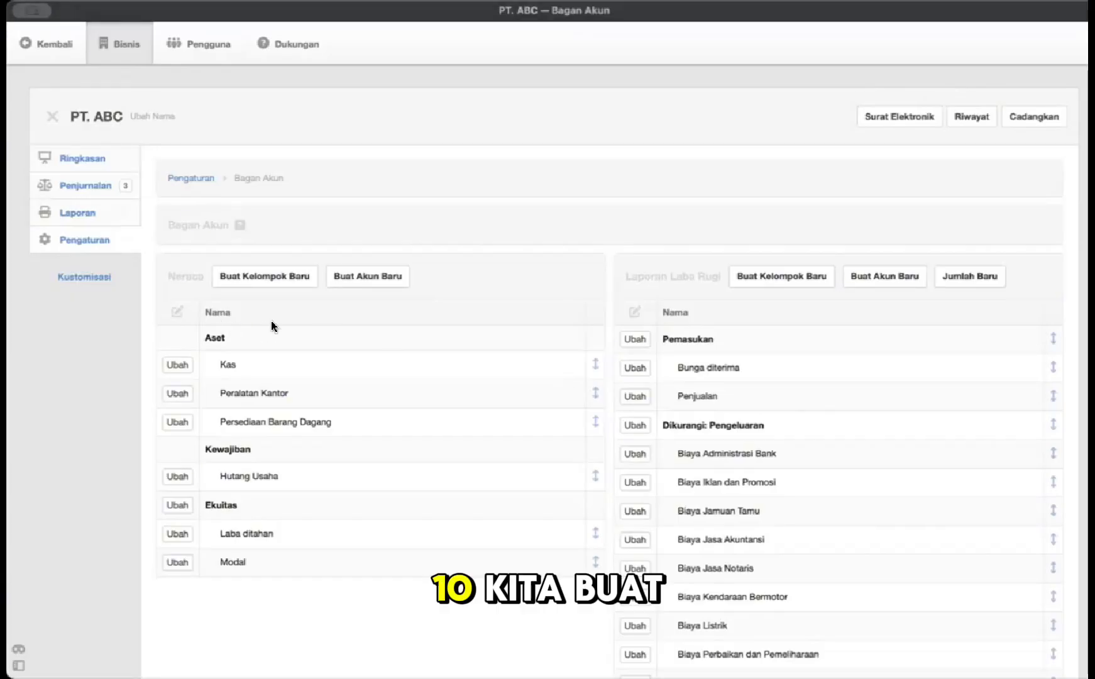
# Step: Back in the chart of accounts, start a new balance sheet account named "Harga Pokok Penjualan"
pyautogui.click(335, 286)
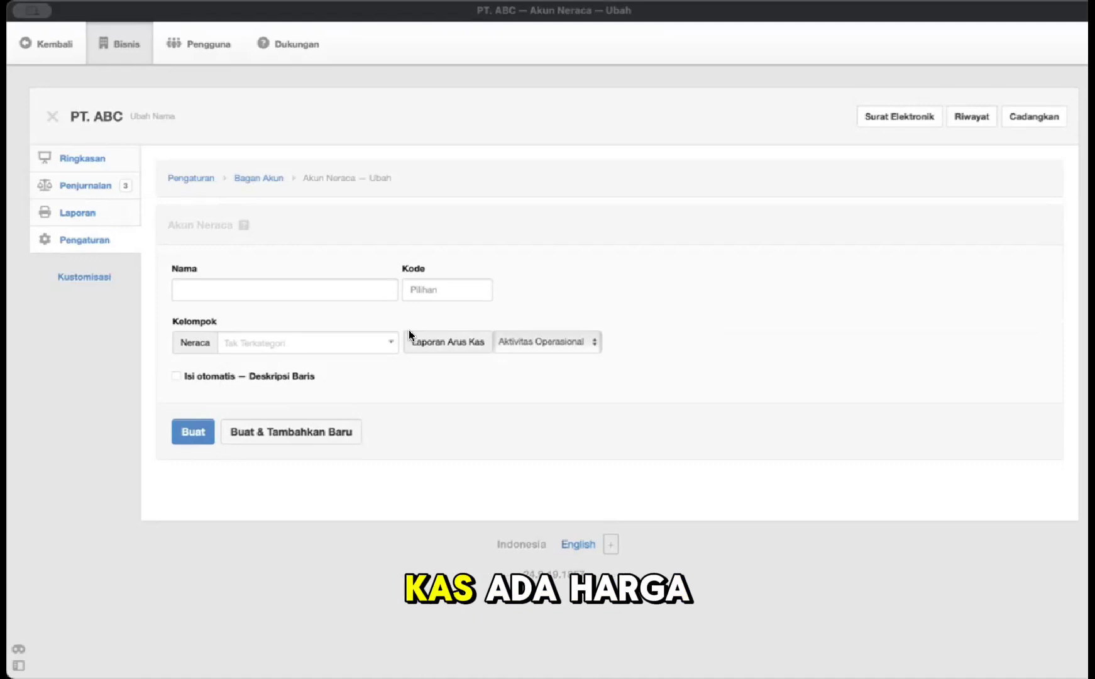
pyautogui.click(222, 291)
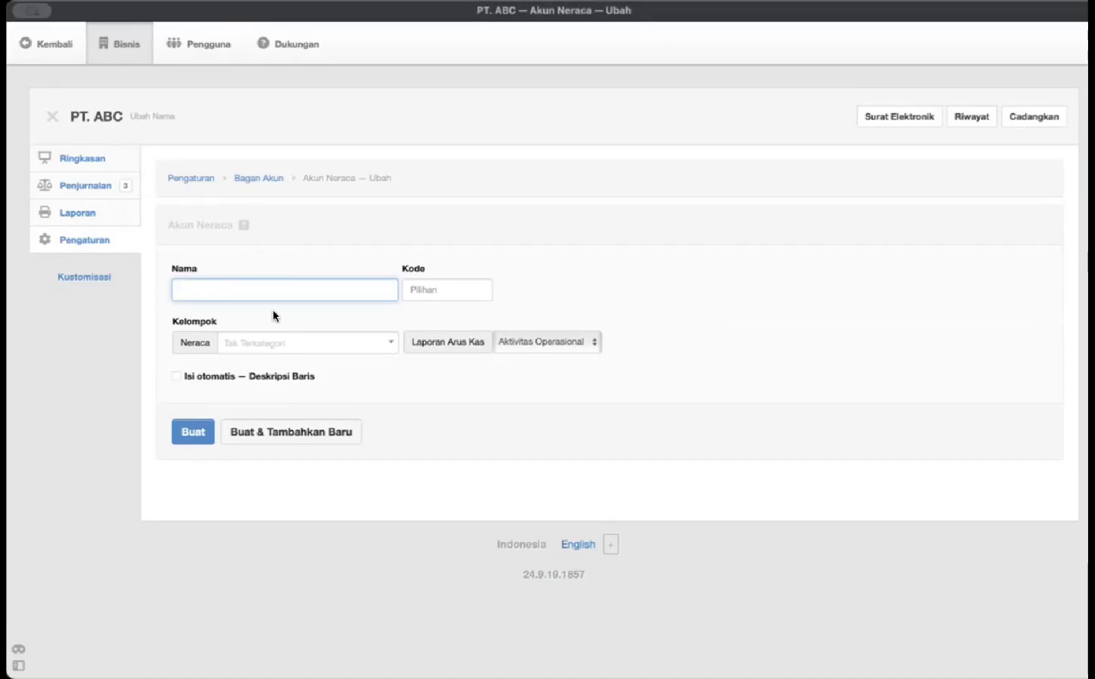
pyautogui.write('Harga Pok')
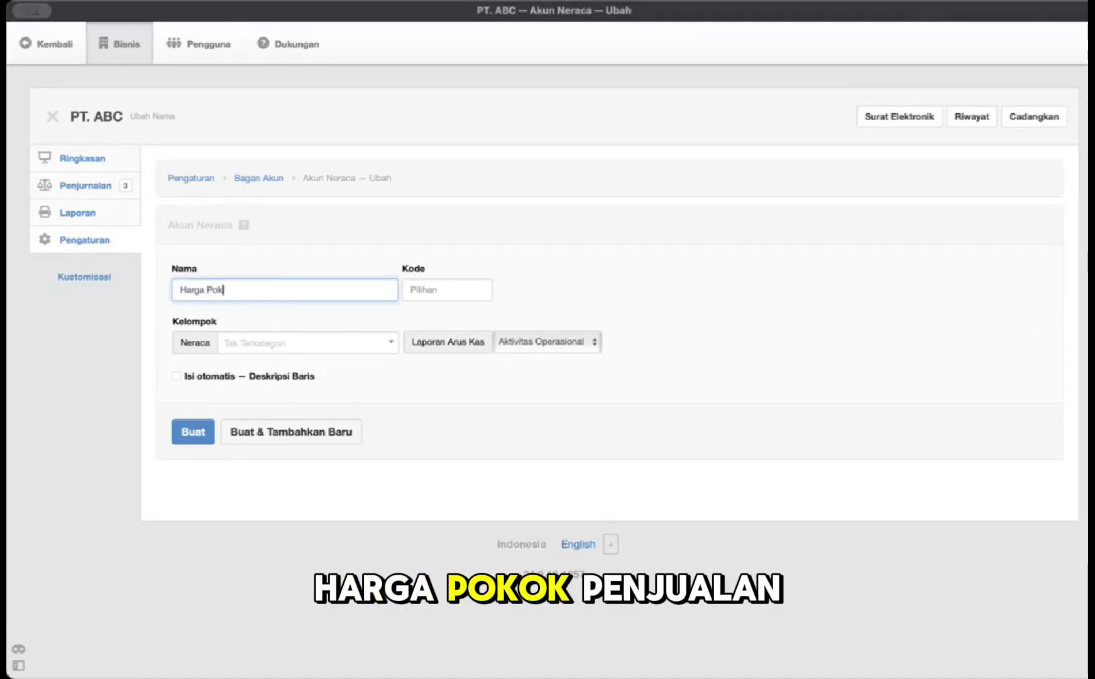
pyautogui.write('ok Penjualan')
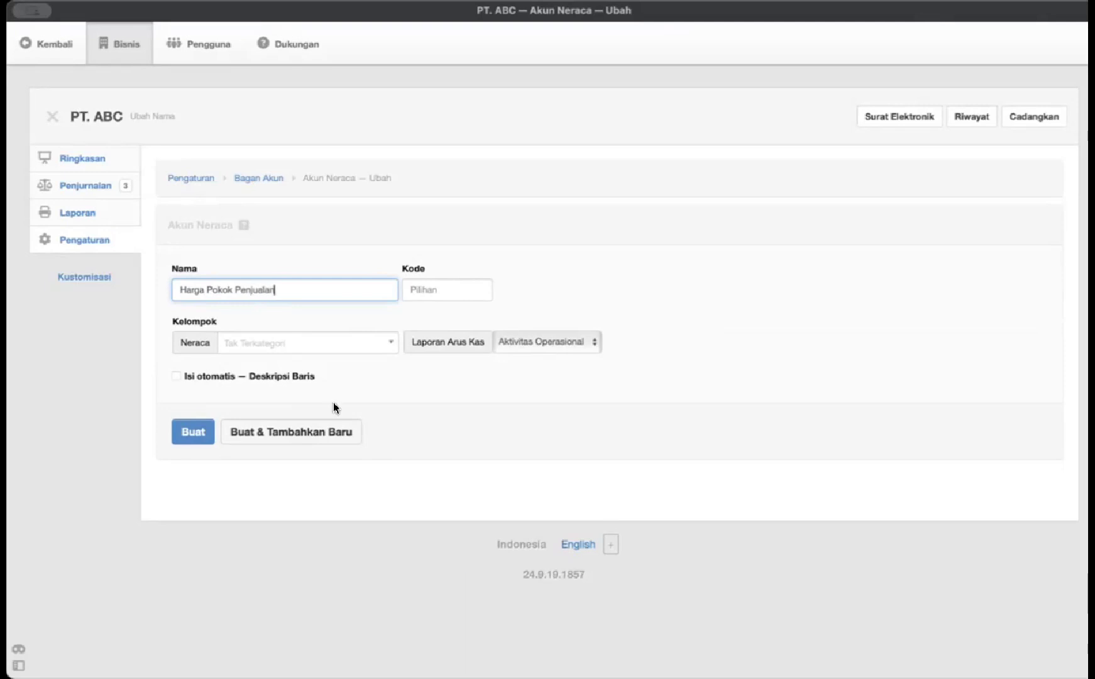
pyautogui.click(381, 347)
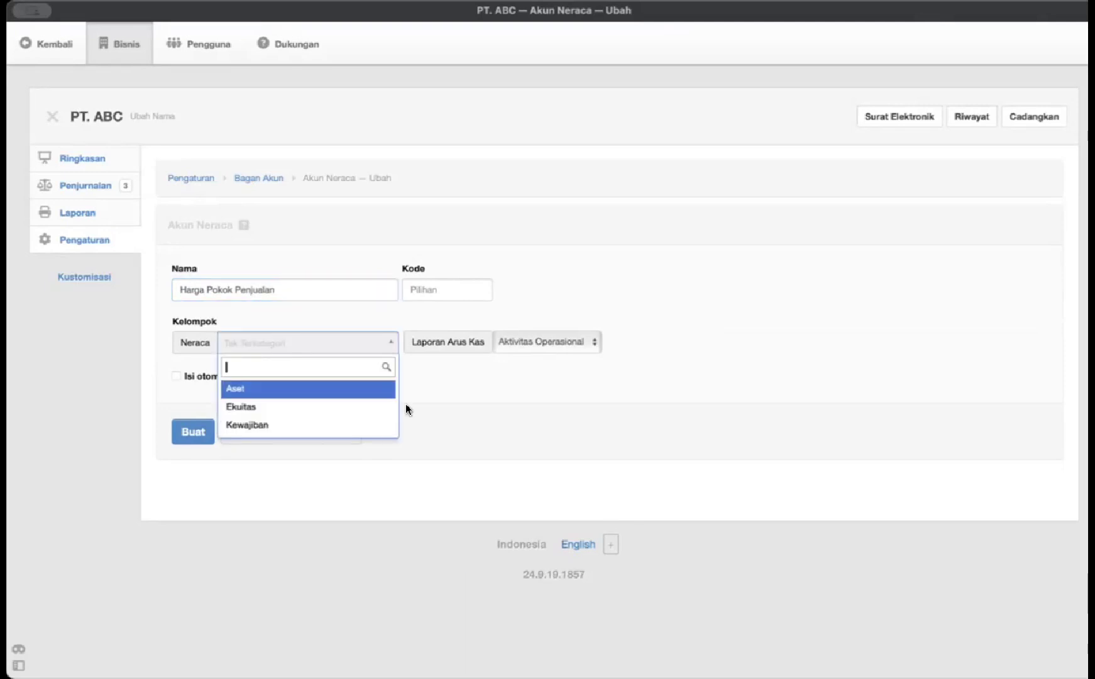
pyautogui.click(437, 402)
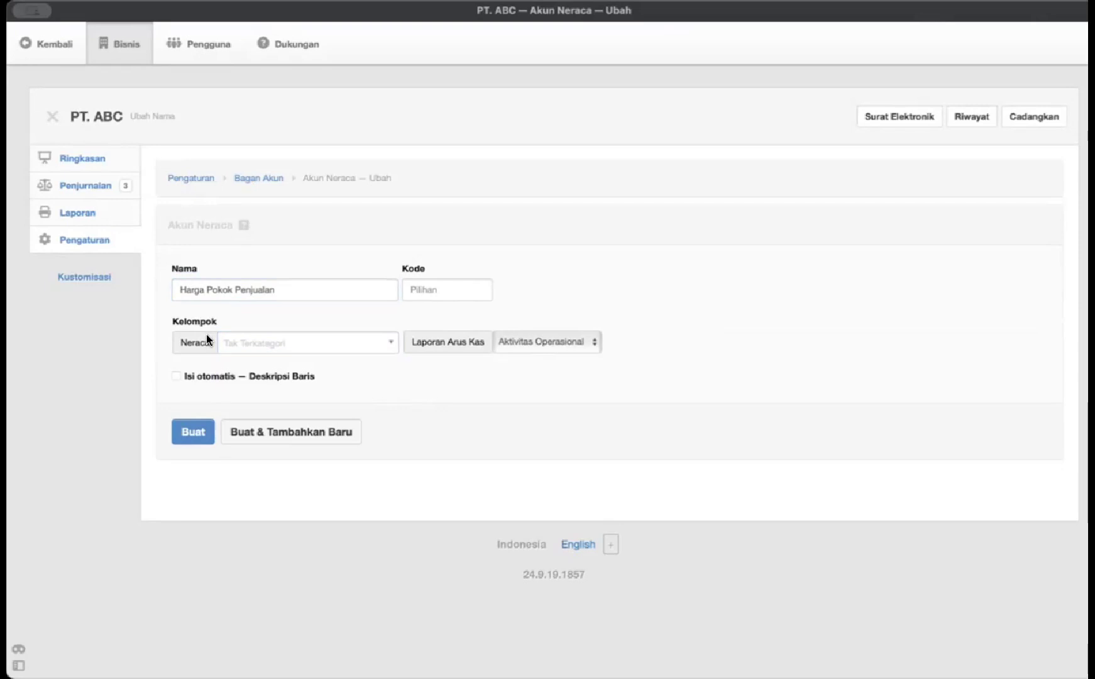
pyautogui.click(378, 334)
pyautogui.click(372, 320)
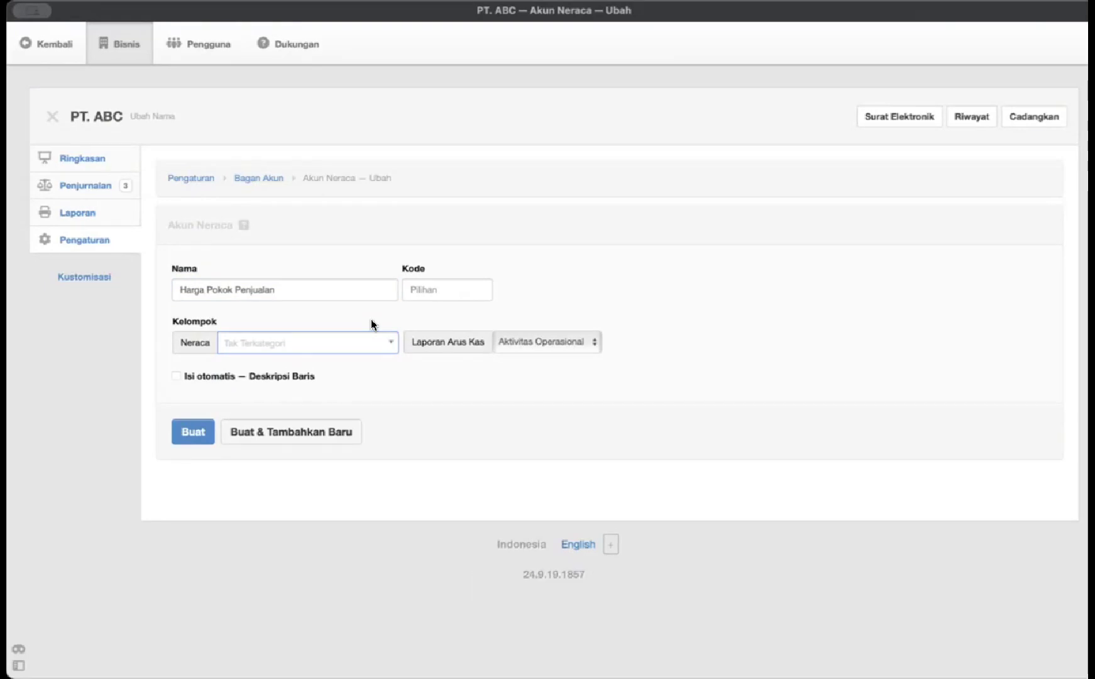
pyautogui.click(507, 347)
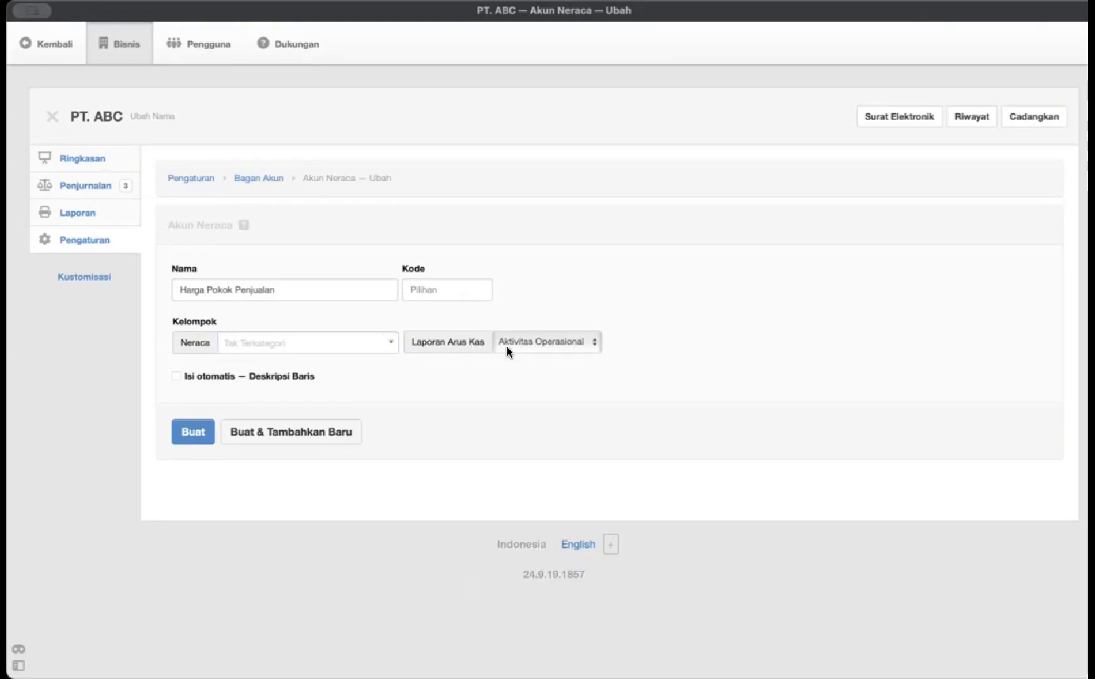
pyautogui.click(424, 384)
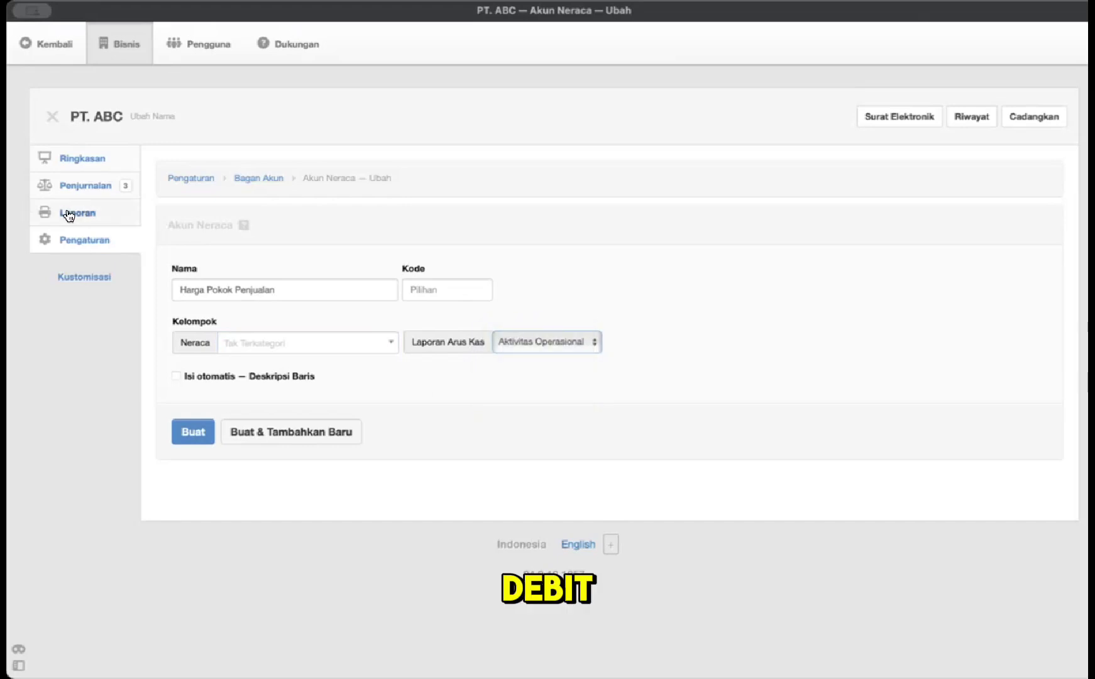
# Step: Assign the Harga Pokok Penjualan account to the Ekuitas group
pyautogui.click(342, 351)
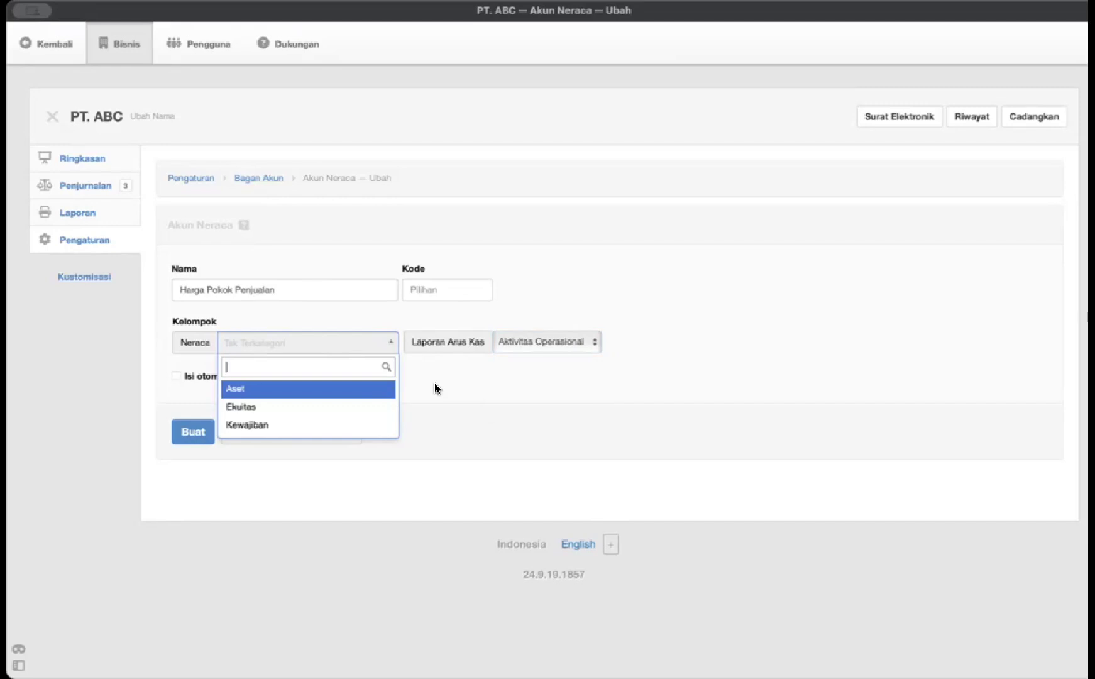
pyautogui.click(313, 409)
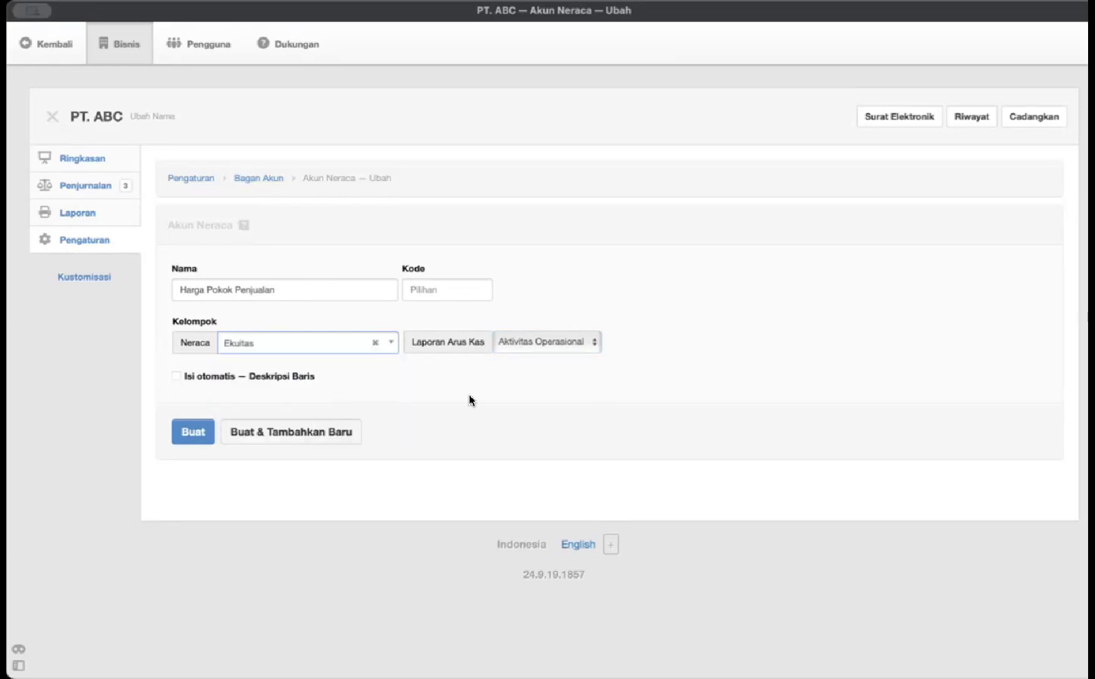
# Step: Create the Harga Pokok Penjualan account in the Ekuitas group of the balance sheet
pyautogui.click(196, 429)
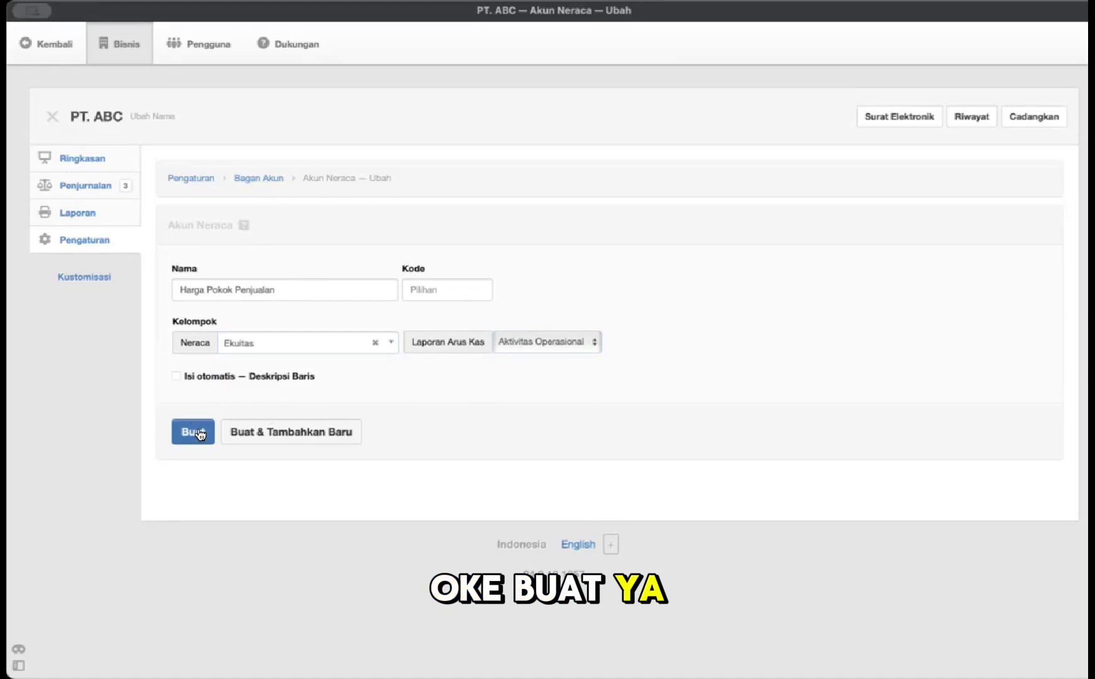
pyautogui.scroll(-4, 428, 401)
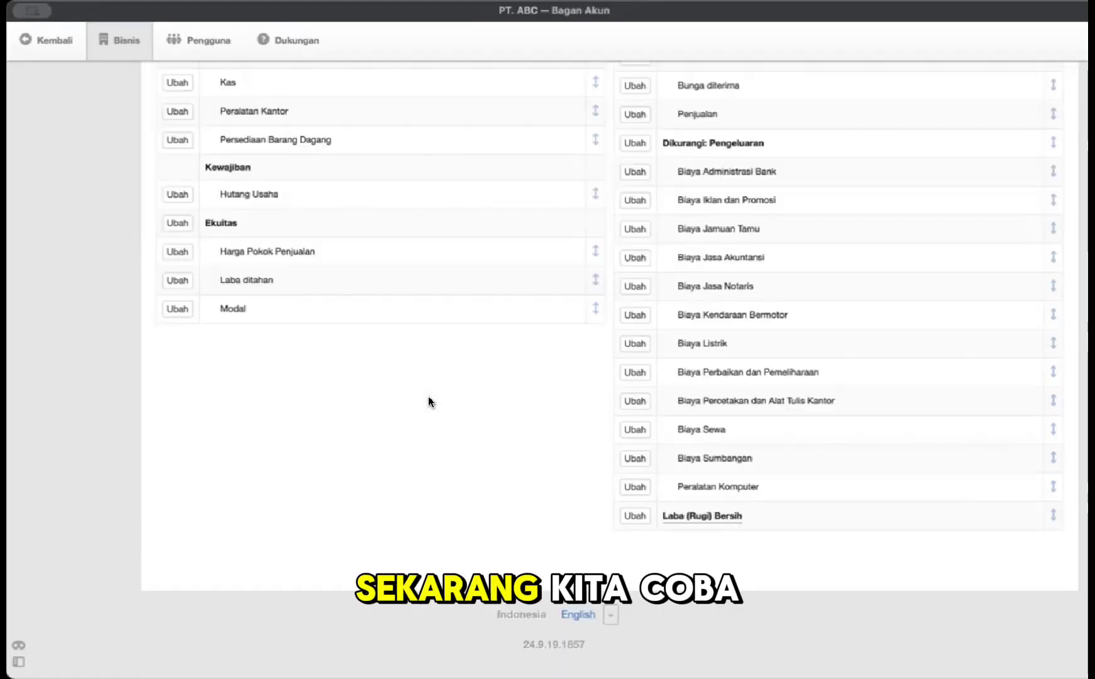
pyautogui.scroll(3, 429, 401)
pyautogui.scroll(2, 429, 401)
pyautogui.scroll(-1, 429, 401)
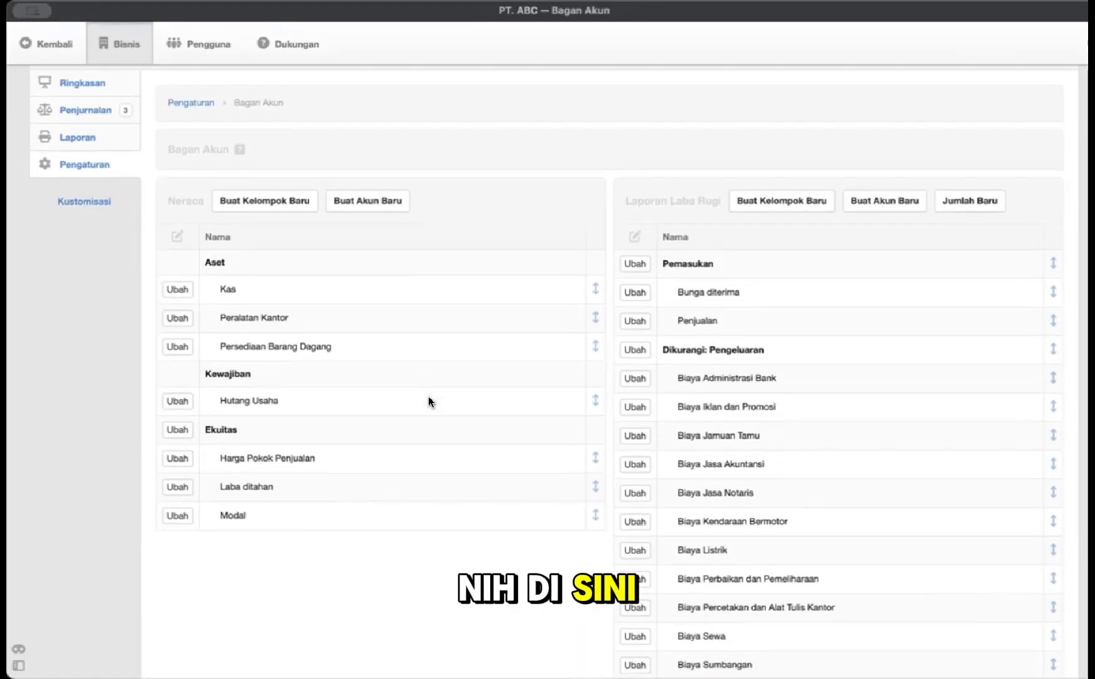
# Step: Examine the chart of accounts to judge whether Harga Pokok Penjualan belongs under the balance sheet's Ekuitas group
pyautogui.scroll(-3, 484, 388)
pyautogui.scroll(-1, 484, 388)
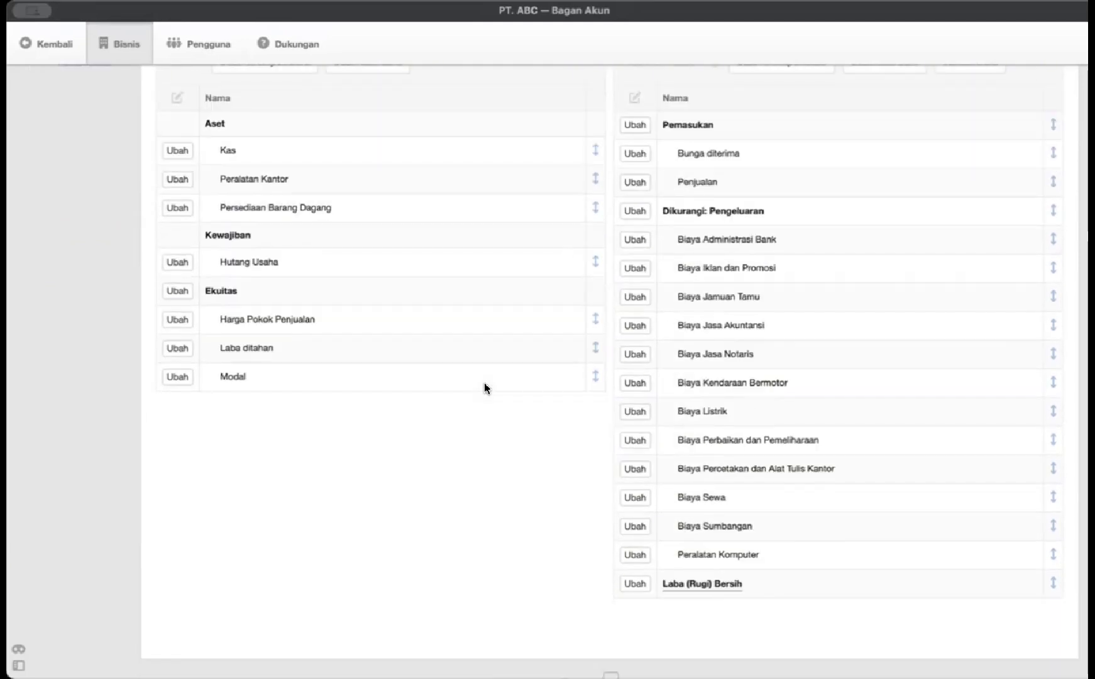
pyautogui.scroll(1, 284, 325)
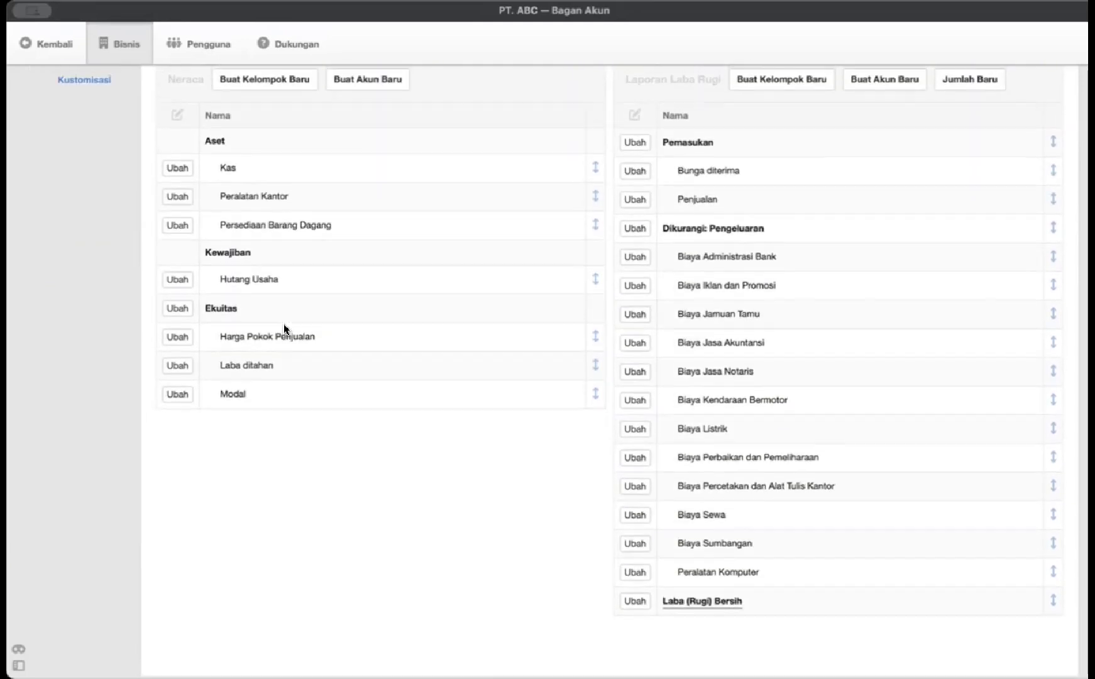
pyautogui.scroll(3, 311, 372)
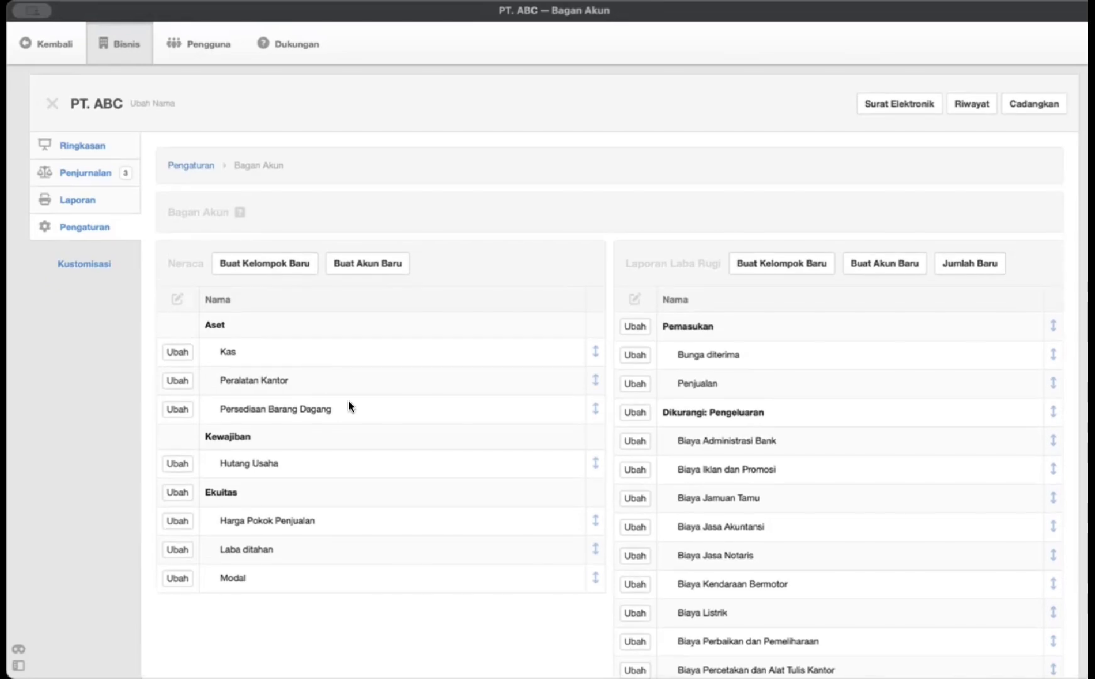
pyautogui.scroll(-2, 349, 400)
pyautogui.scroll(-3, 348, 400)
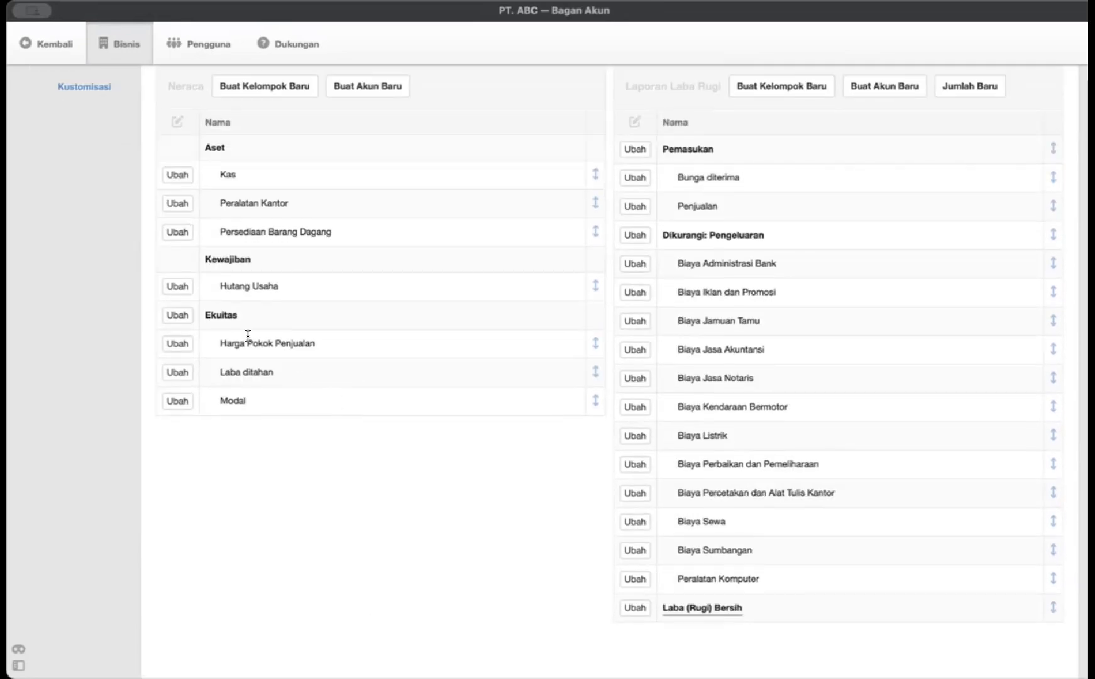
pyautogui.scroll(3, 299, 188)
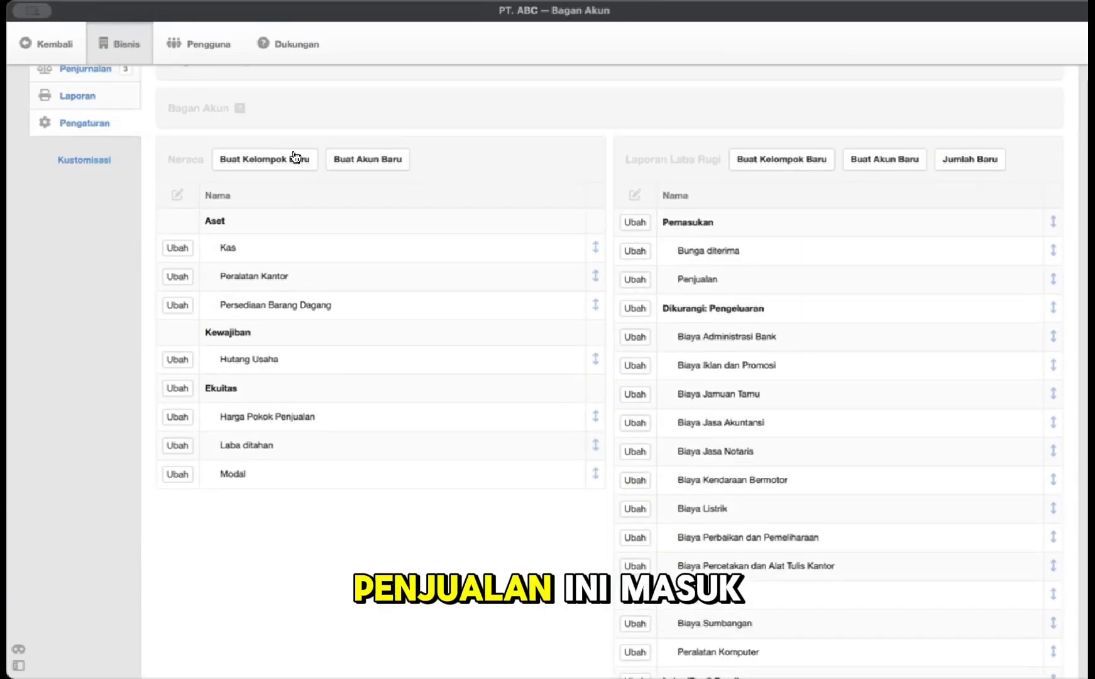
pyautogui.scroll(3, 245, 101)
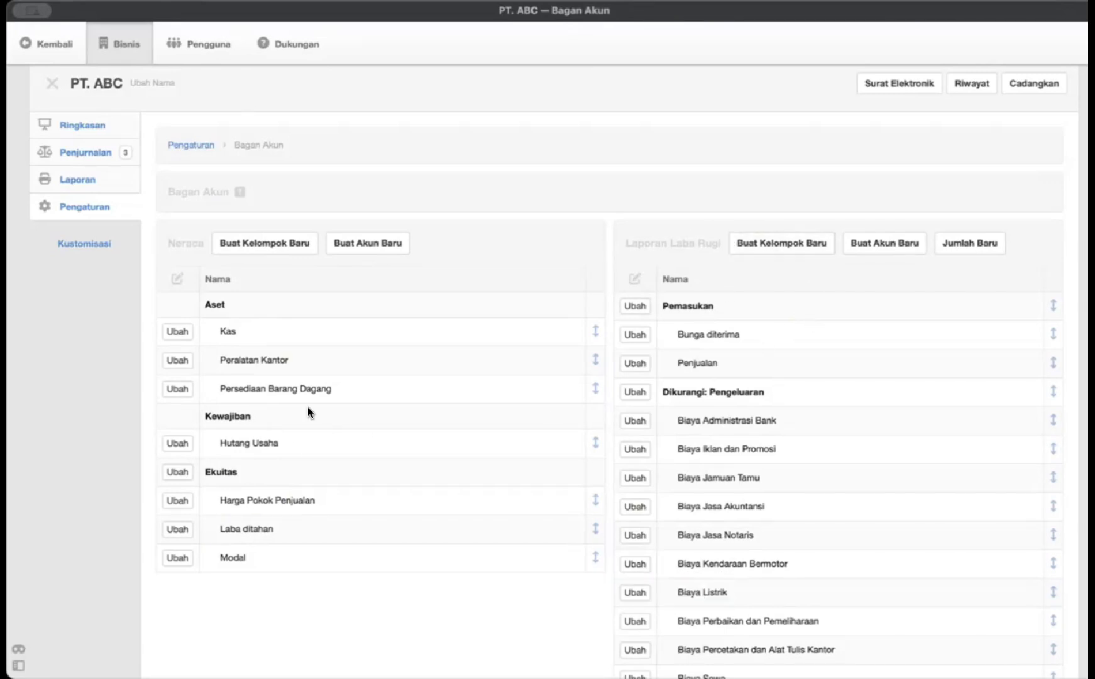
# Step: Delete the Harga Pokok Penjualan account from the balance sheet's Ekuitas group
pyautogui.click(182, 499)
pyautogui.click(271, 450)
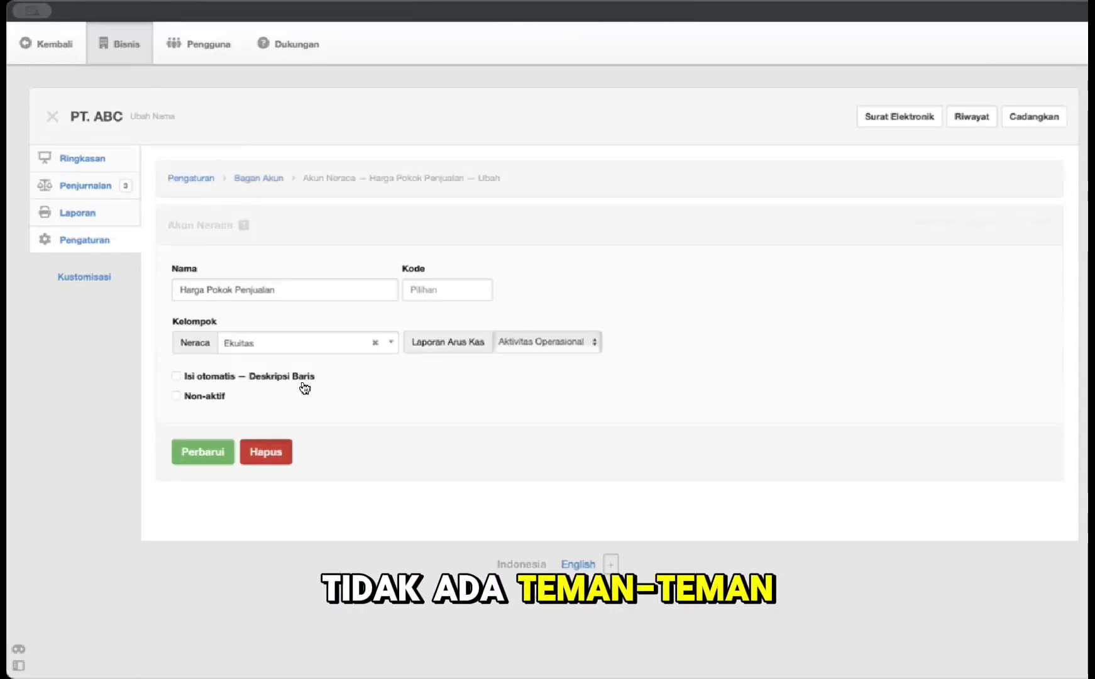
pyautogui.click(292, 271)
pyautogui.scroll(-1, 678, 347)
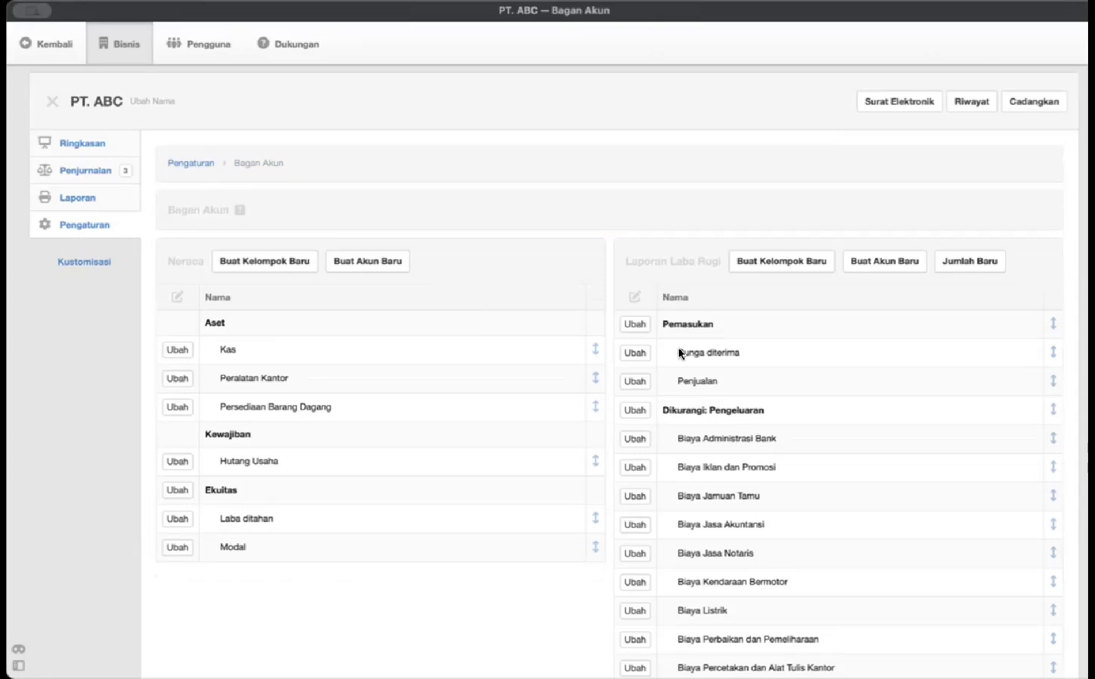
# Step: Start a new income statement (Laporan Laba Rugi) account named "Harga Pokok Penjualan"
pyautogui.scroll(-1, 799, 291)
pyautogui.scroll(2, 799, 291)
pyautogui.scroll(-3, 703, 363)
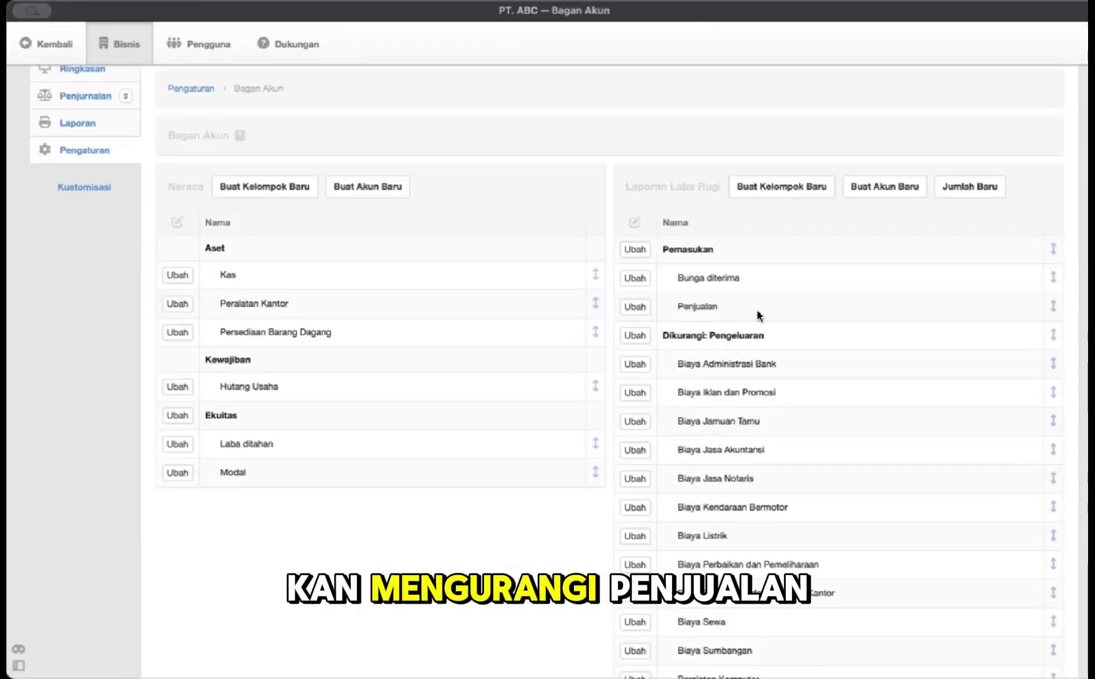
pyautogui.scroll(-1, 726, 305)
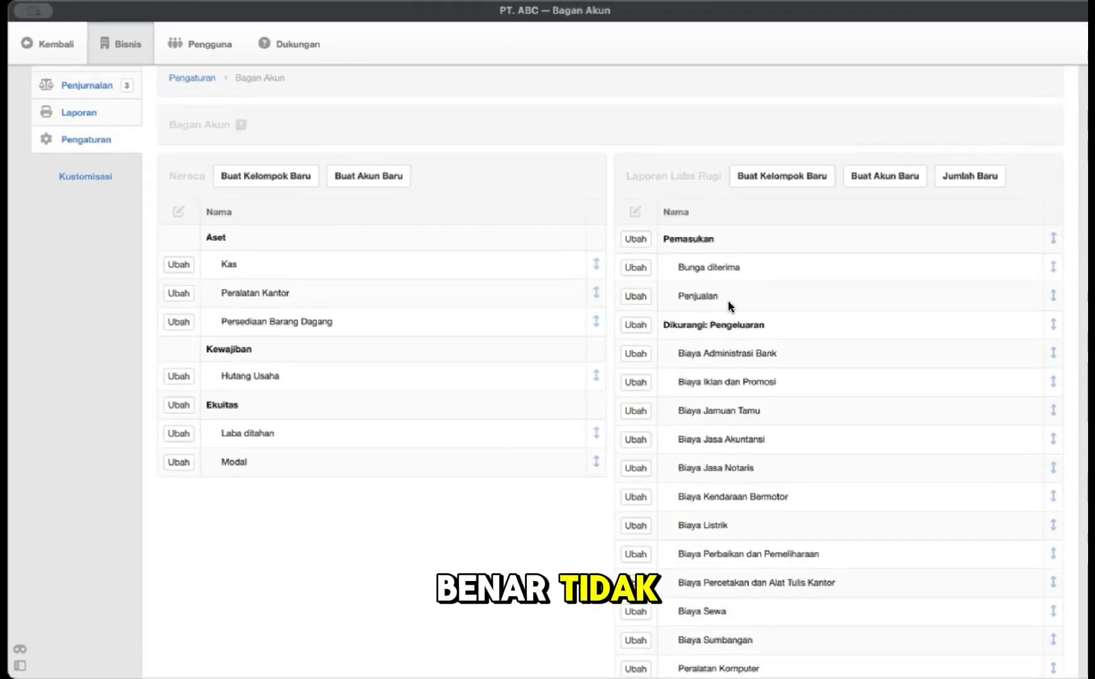
pyautogui.scroll(-1, 773, 339)
pyautogui.scroll(-5, 772, 339)
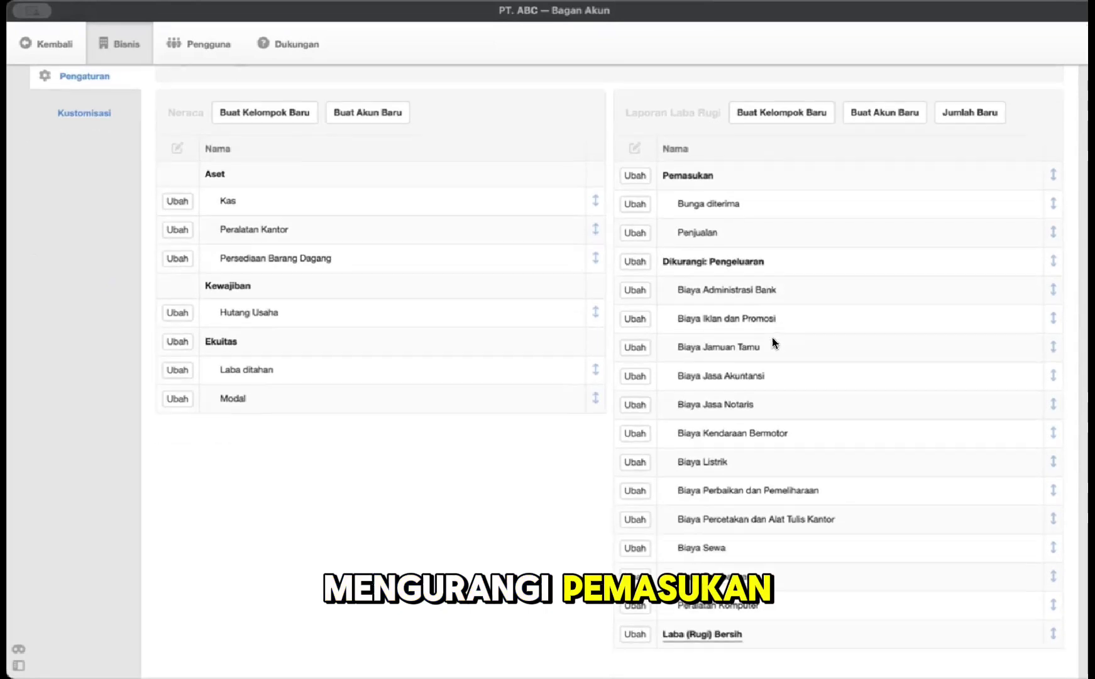
pyautogui.scroll(9, 813, 319)
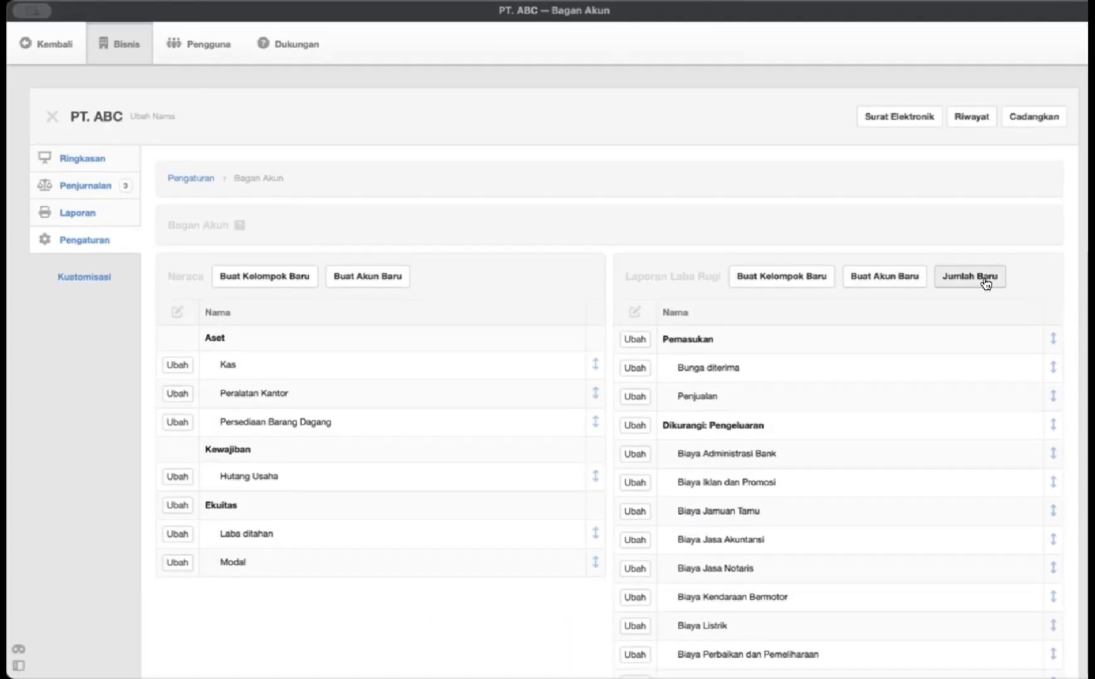
pyautogui.click(880, 278)
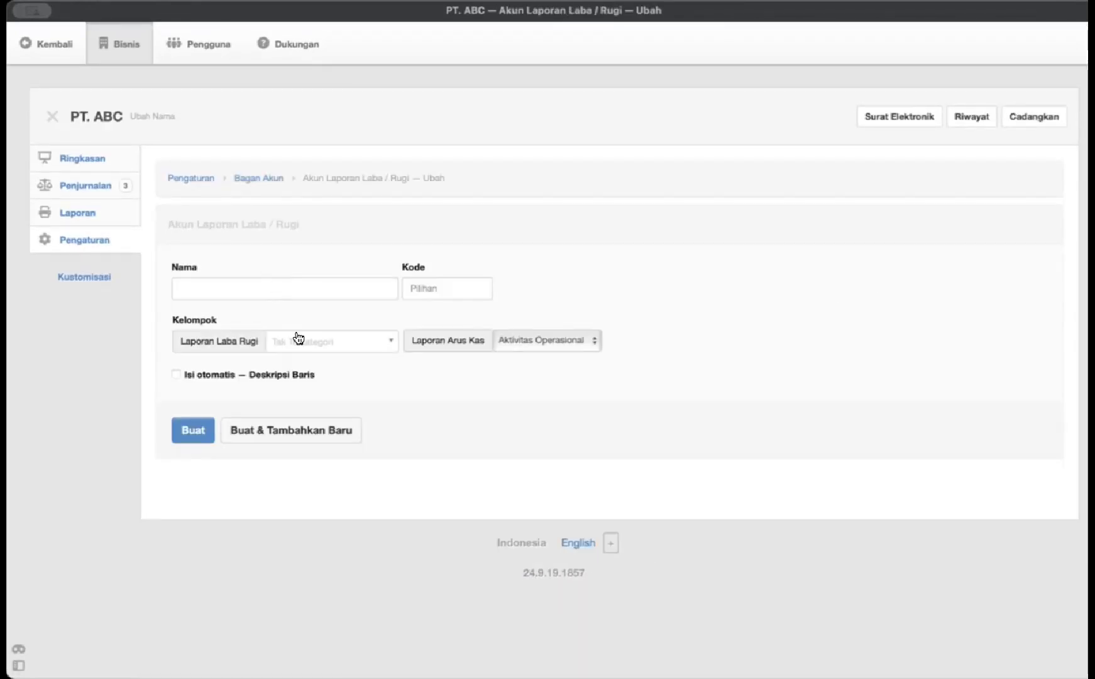
pyautogui.click(273, 286)
pyautogui.write('H')
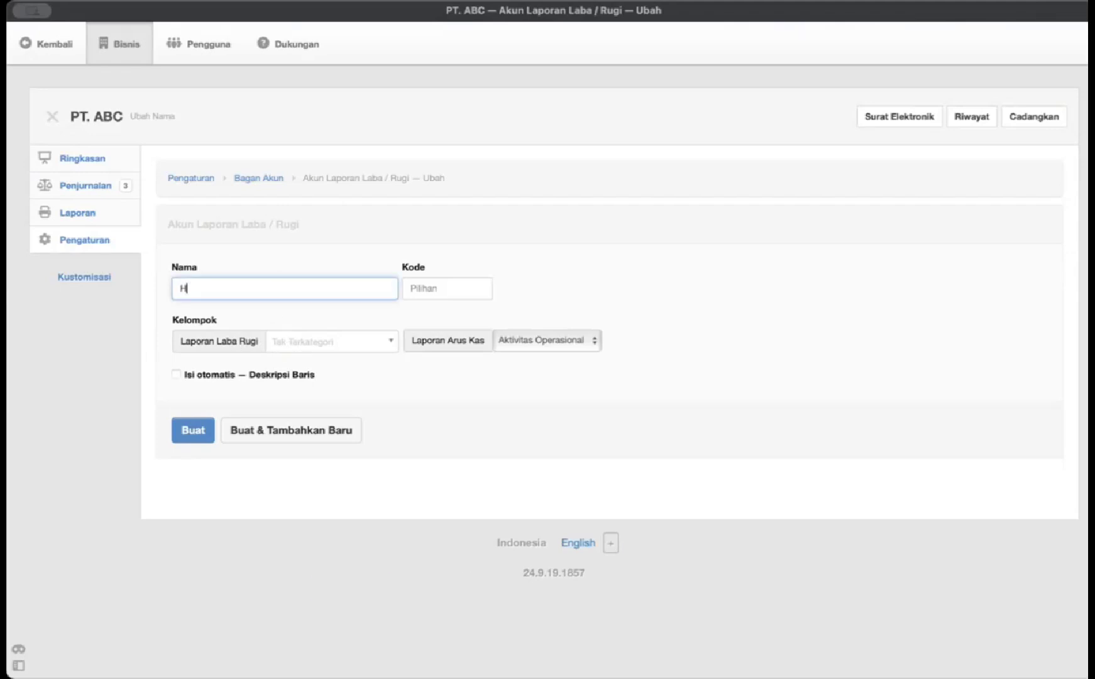
pyautogui.write('arga Poko')
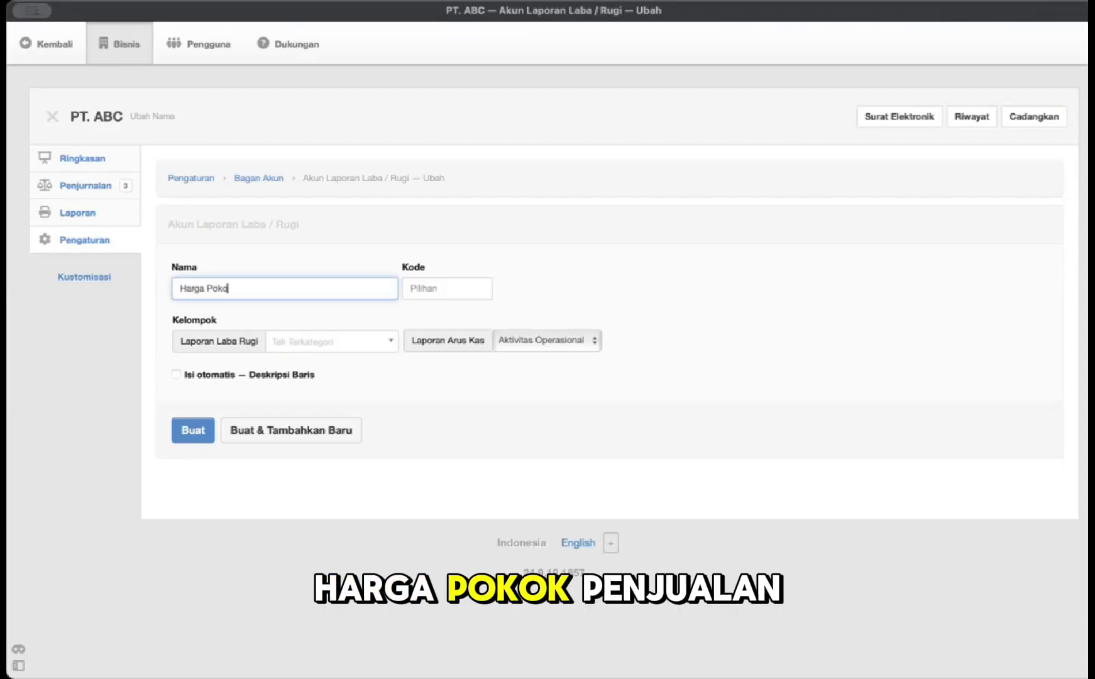
pyautogui.write('k Penjualan')
# Step: Assign the new Harga Pokok Penjualan account to the Pengeluaran group and create it
pyautogui.click(304, 332)
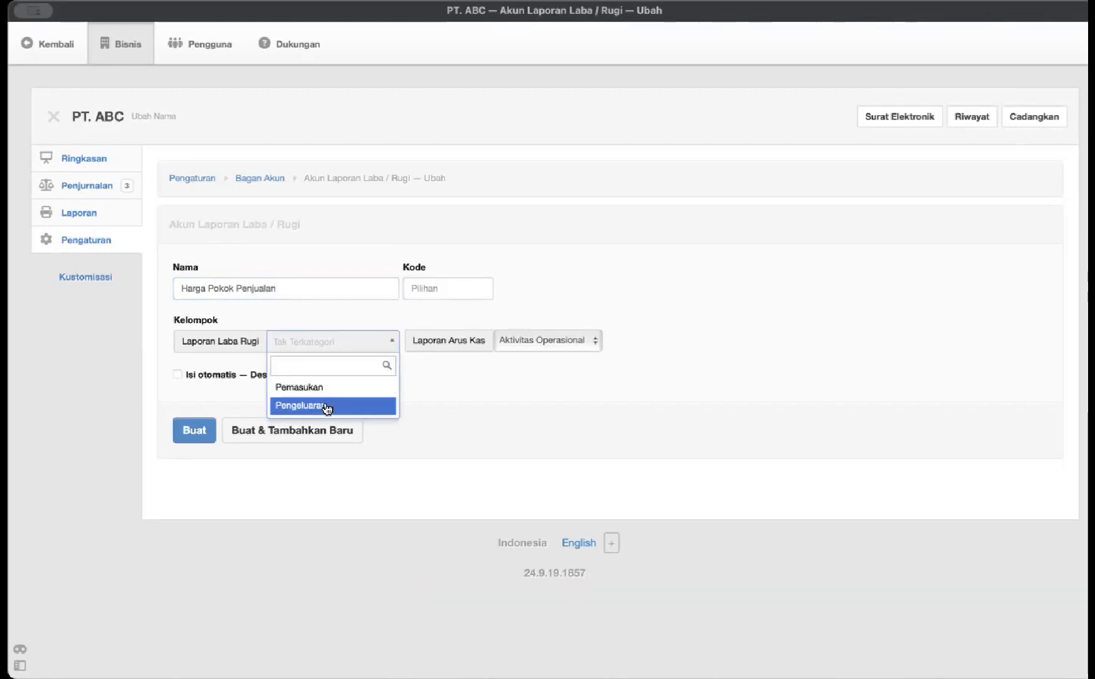
pyautogui.click(326, 407)
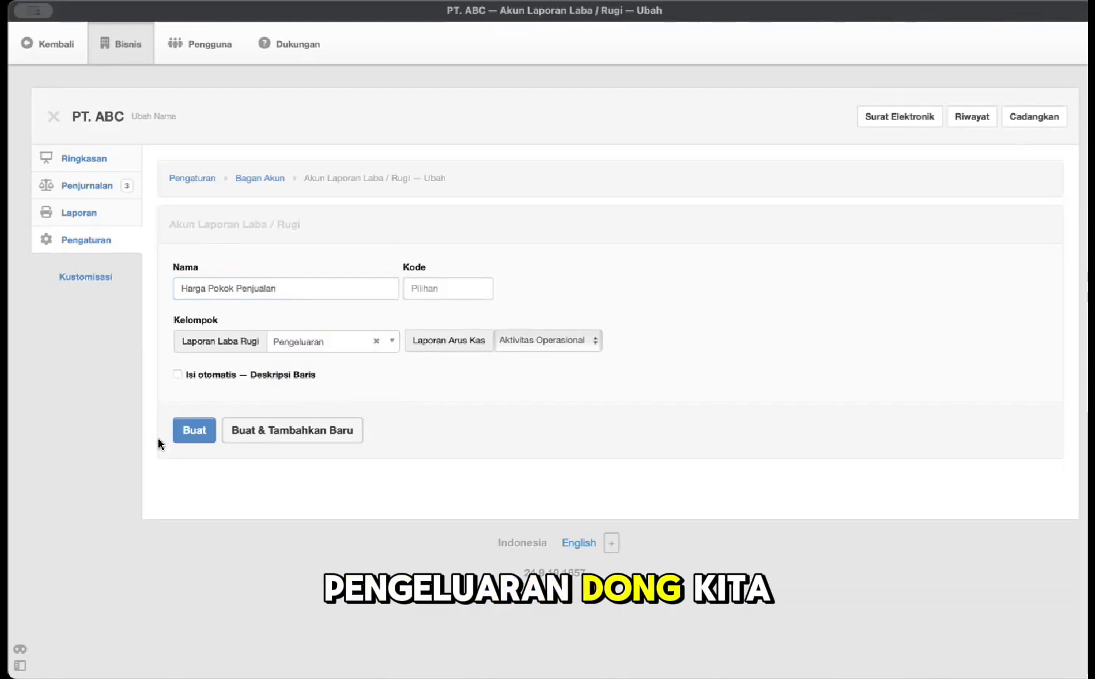
pyautogui.click(193, 433)
pyautogui.scroll(-5, 687, 509)
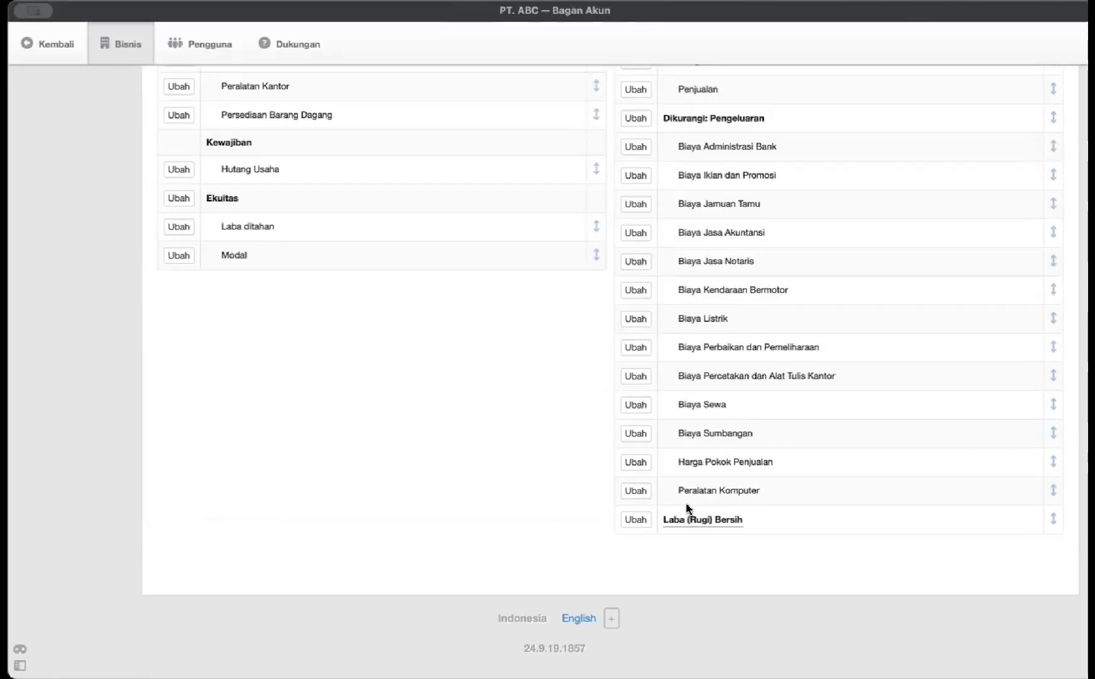
pyautogui.scroll(5, 687, 510)
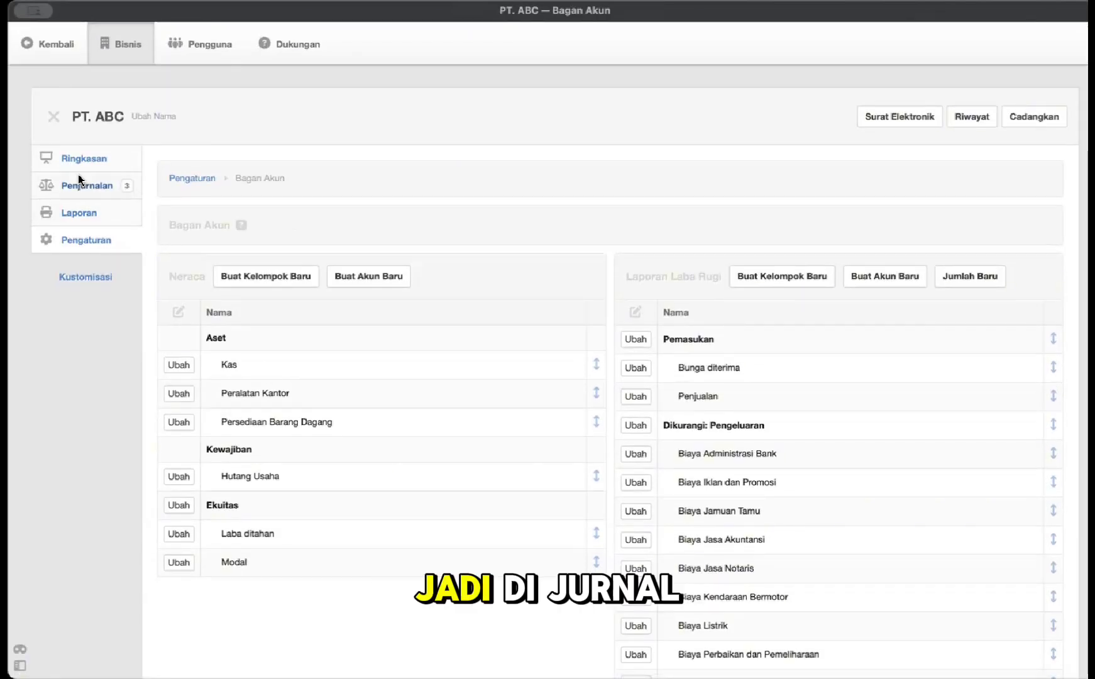
# Step: Start a new journal entry and set its date to 10/2/2024
pyautogui.click(78, 182)
pyautogui.click(311, 190)
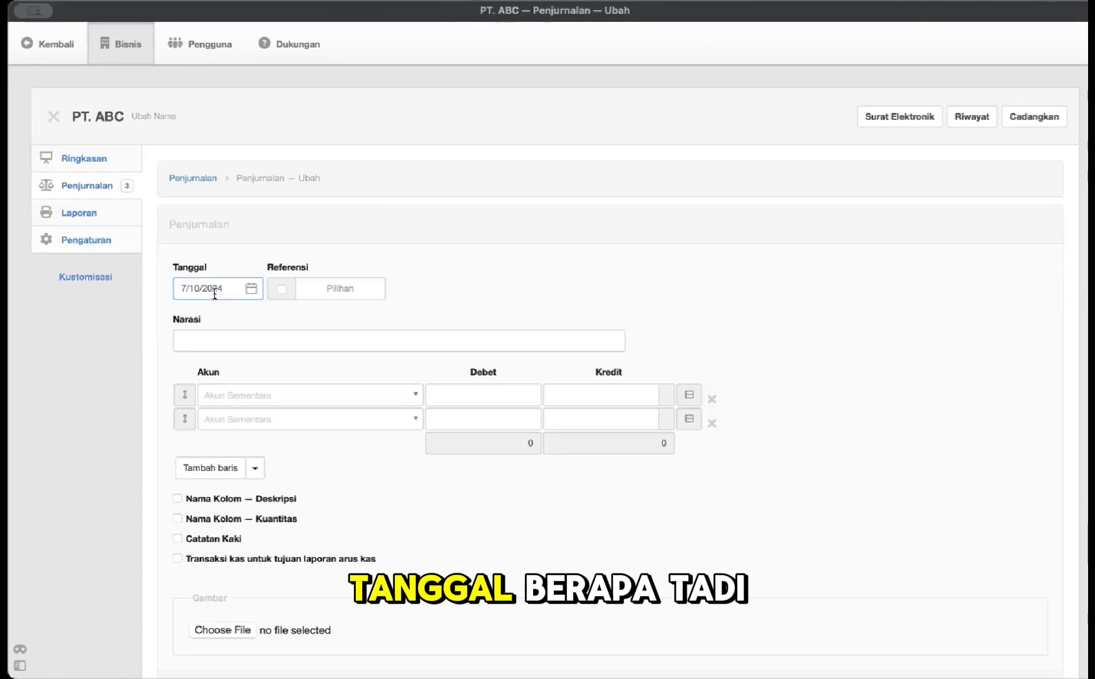
pyautogui.click(213, 288)
pyautogui.press('super+Tab')
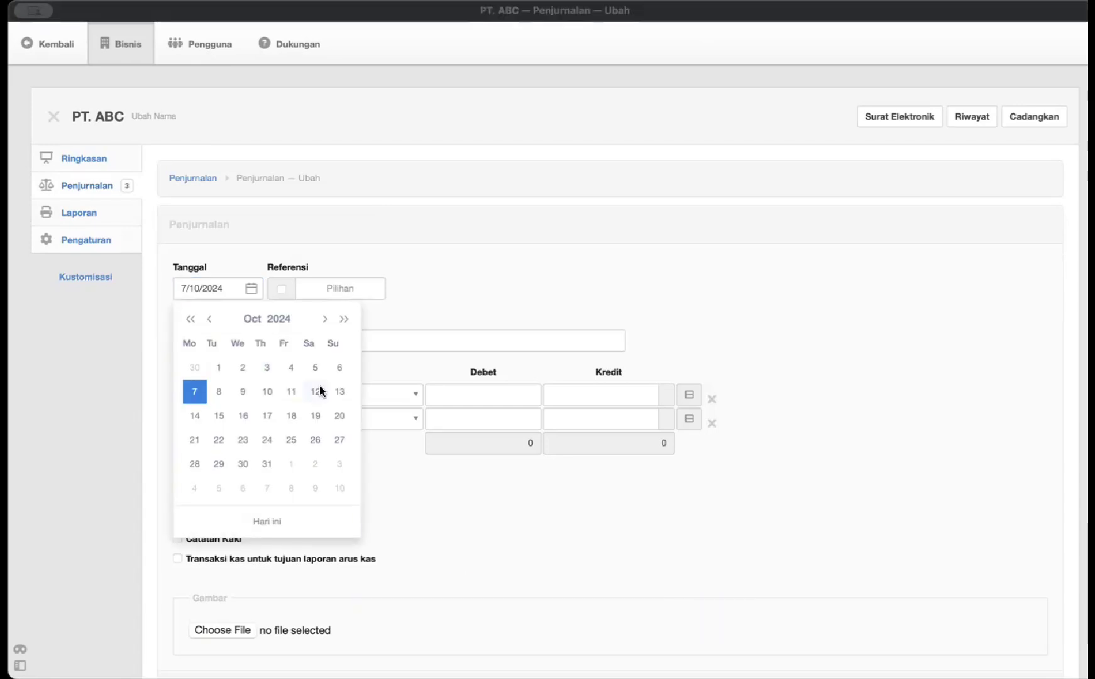
pyautogui.press('super+Tab')
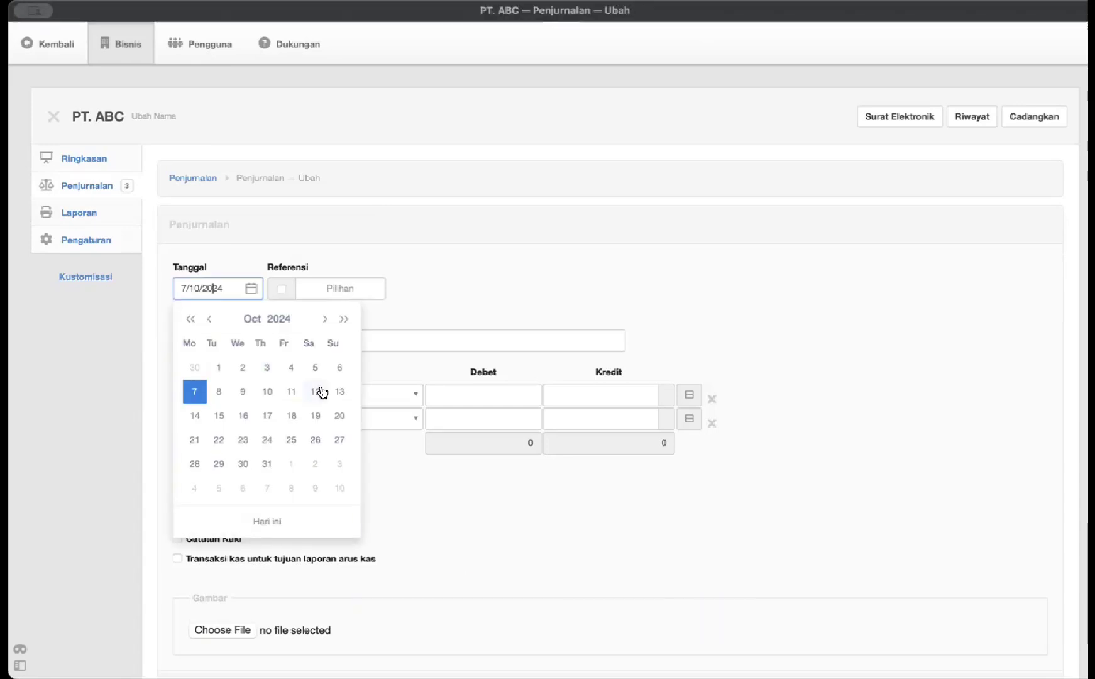
pyautogui.click(263, 392)
pyautogui.click(210, 287)
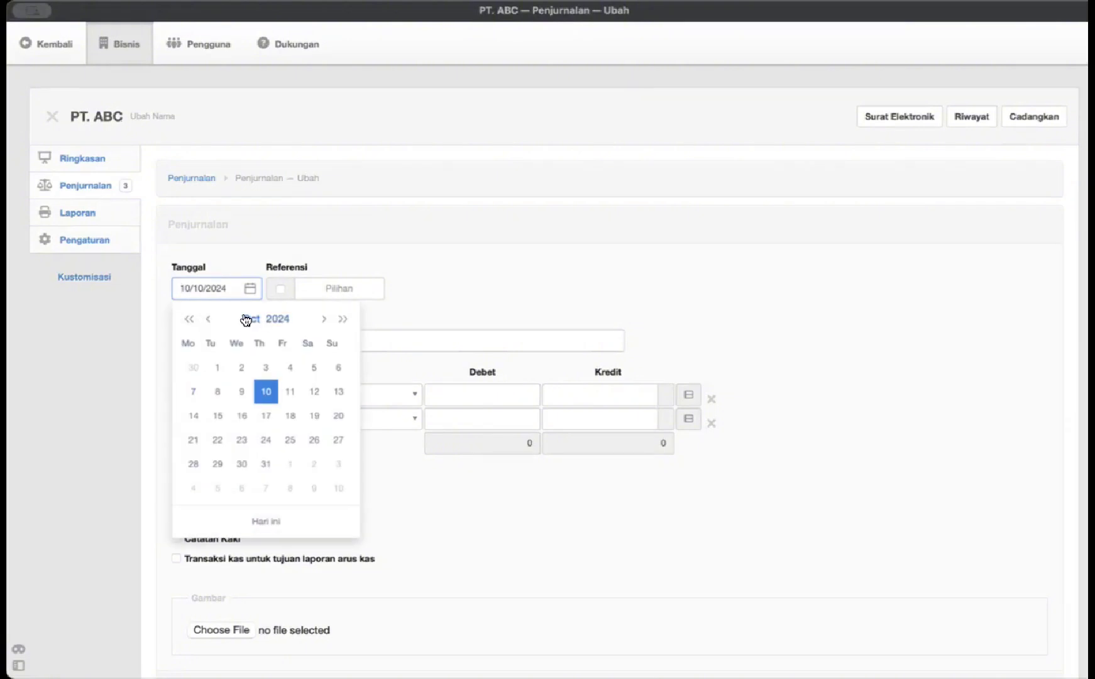
pyautogui.click(250, 319)
pyautogui.click(266, 352)
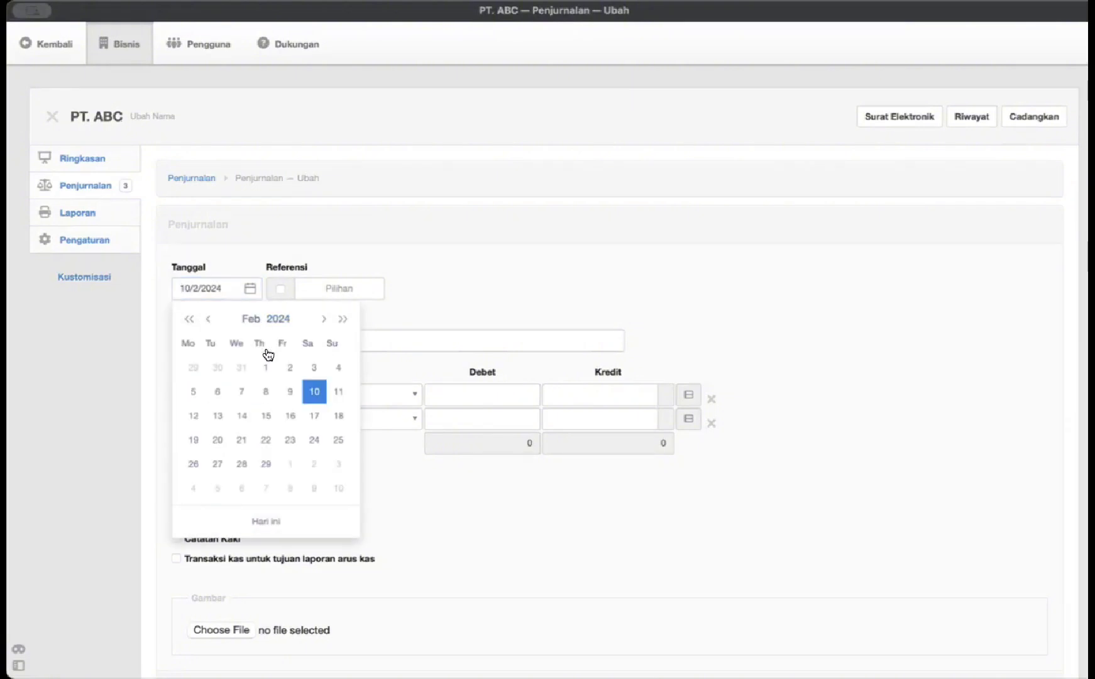
pyautogui.click(414, 276)
# Step: Enter "Menjual Barang Dagang secara Kredit" as the journal entry's narration
pyautogui.click(272, 332)
pyautogui.press('super+Tab')
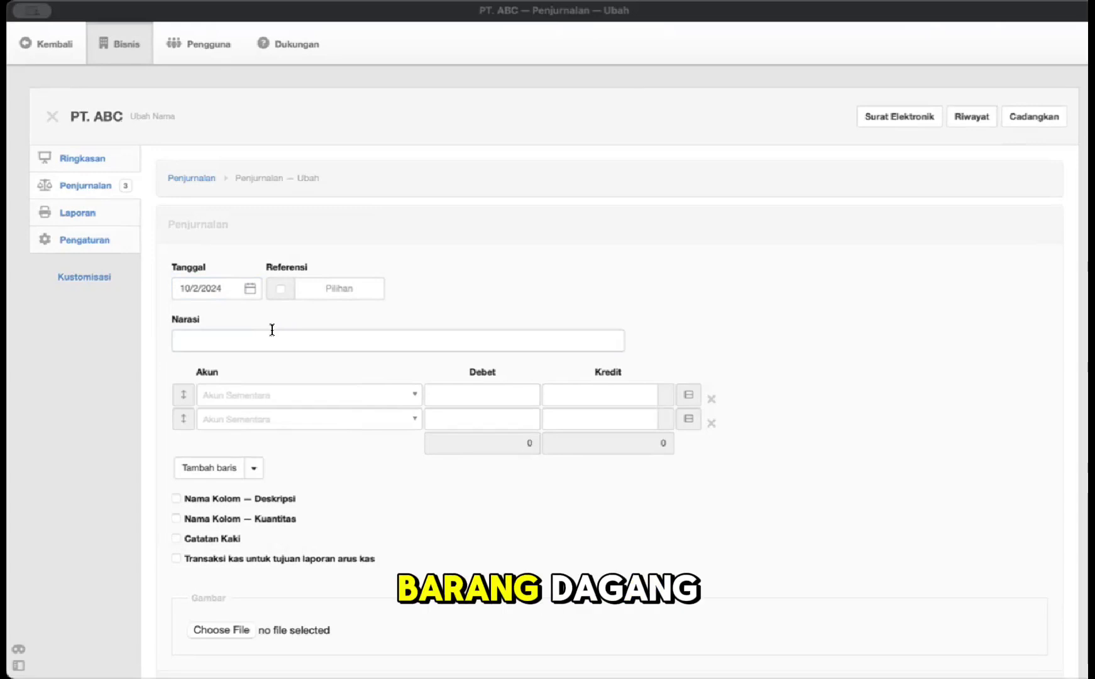
pyautogui.click(272, 329)
pyautogui.write('Menjual')
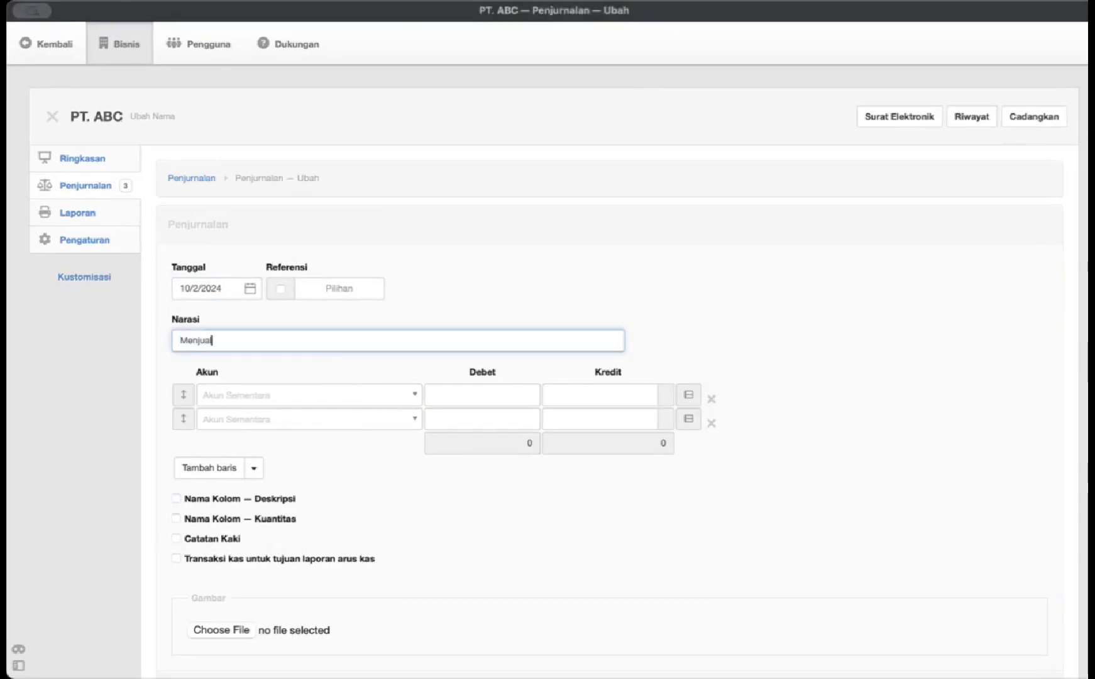
pyautogui.write(' Barang Dagang ')
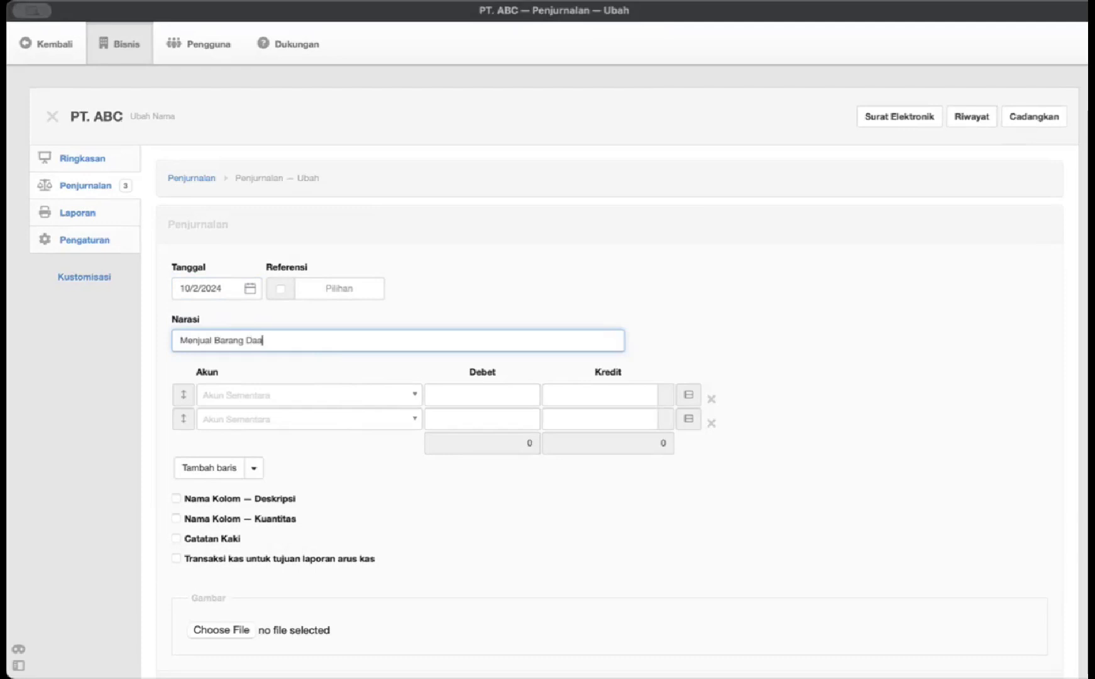
pyautogui.write('secara Kredit')
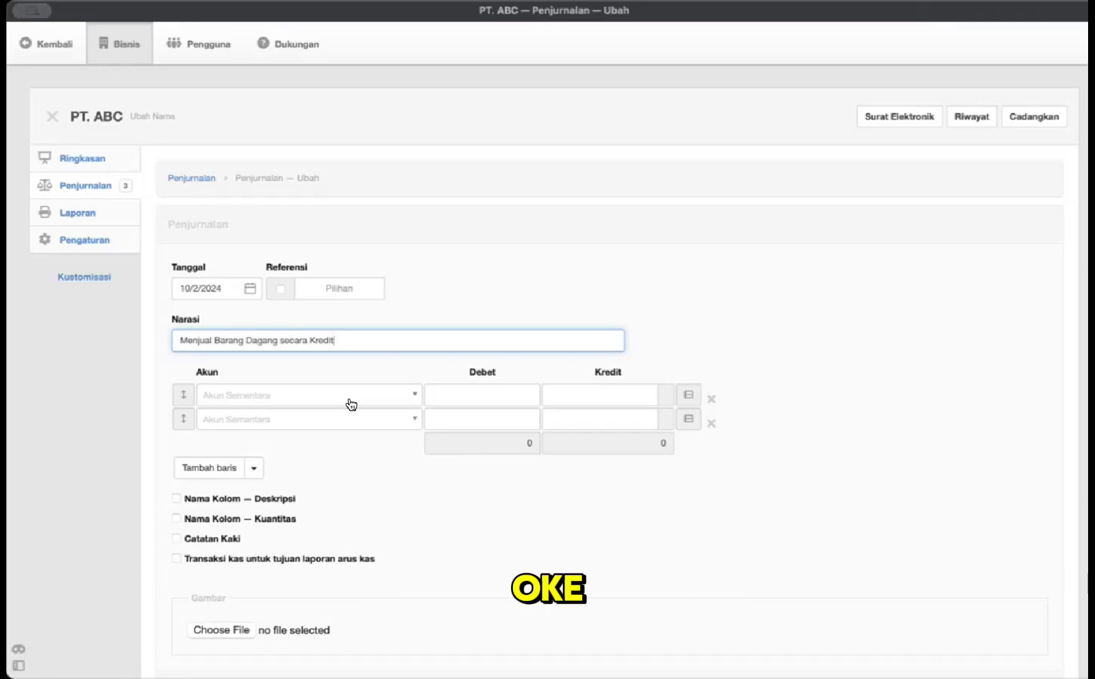
# Step: Try to select a Piutang account for the first line of the journal entry
pyautogui.click(351, 402)
pyautogui.write('piu')
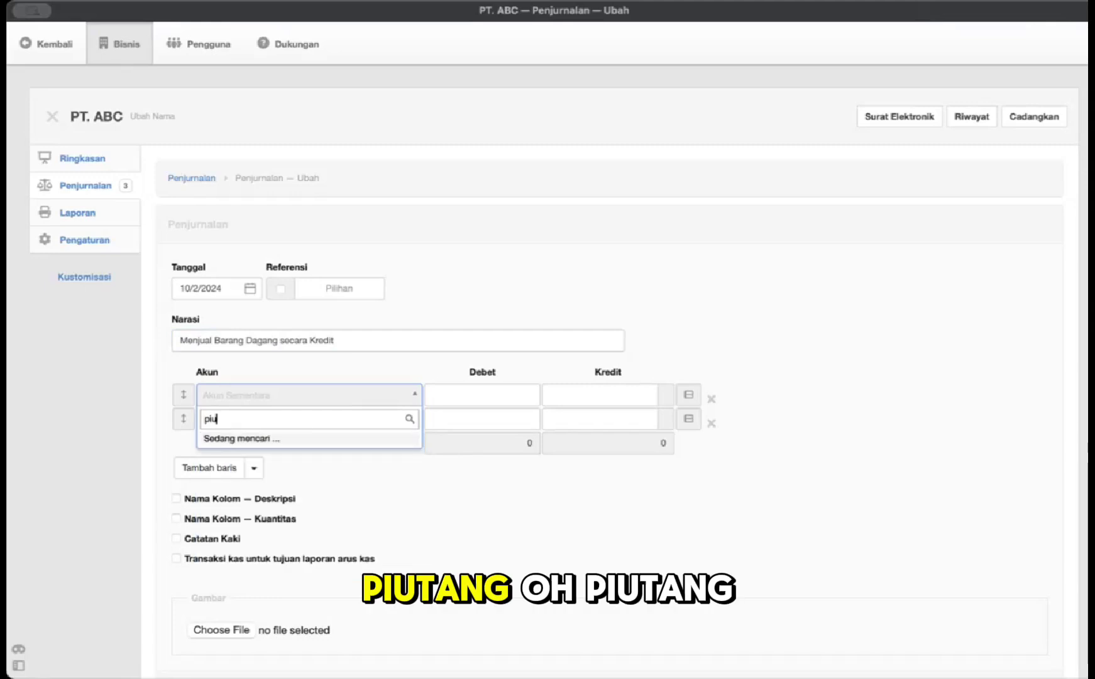
pyautogui.press('BackSpace')
pyautogui.press('BackSpace')
pyautogui.press('BackSpace')
pyautogui.press('Escape')
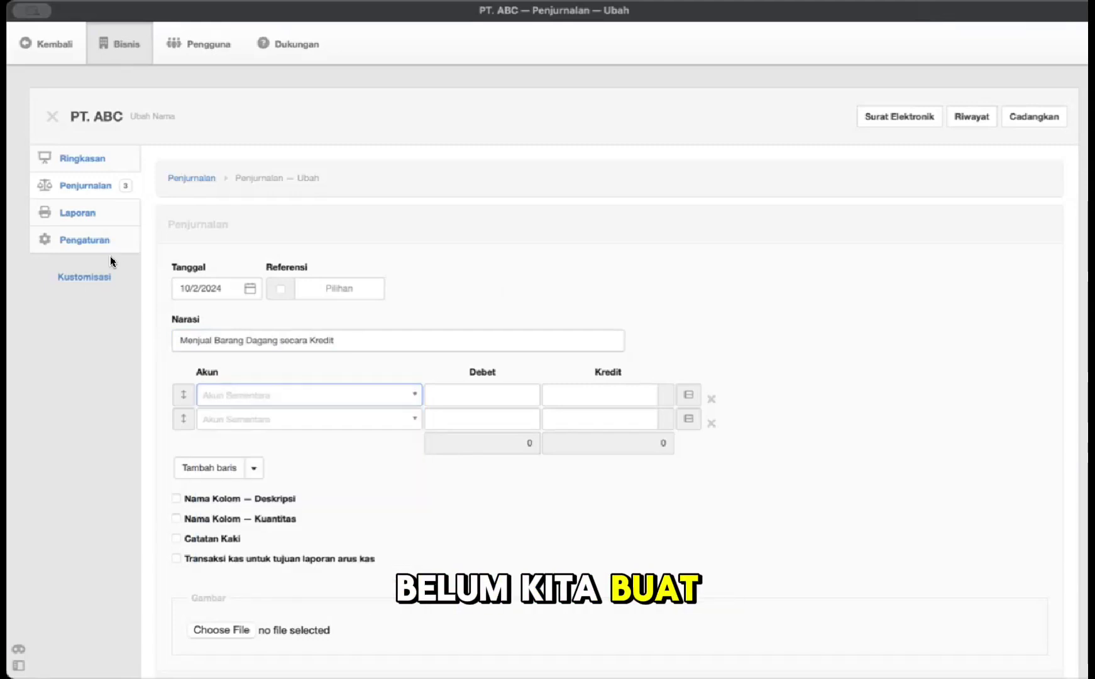
# Step: Create a balance sheet account named Piutang Usaha in the Aset group of the chart of accounts
pyautogui.click(101, 244)
pyautogui.click(245, 248)
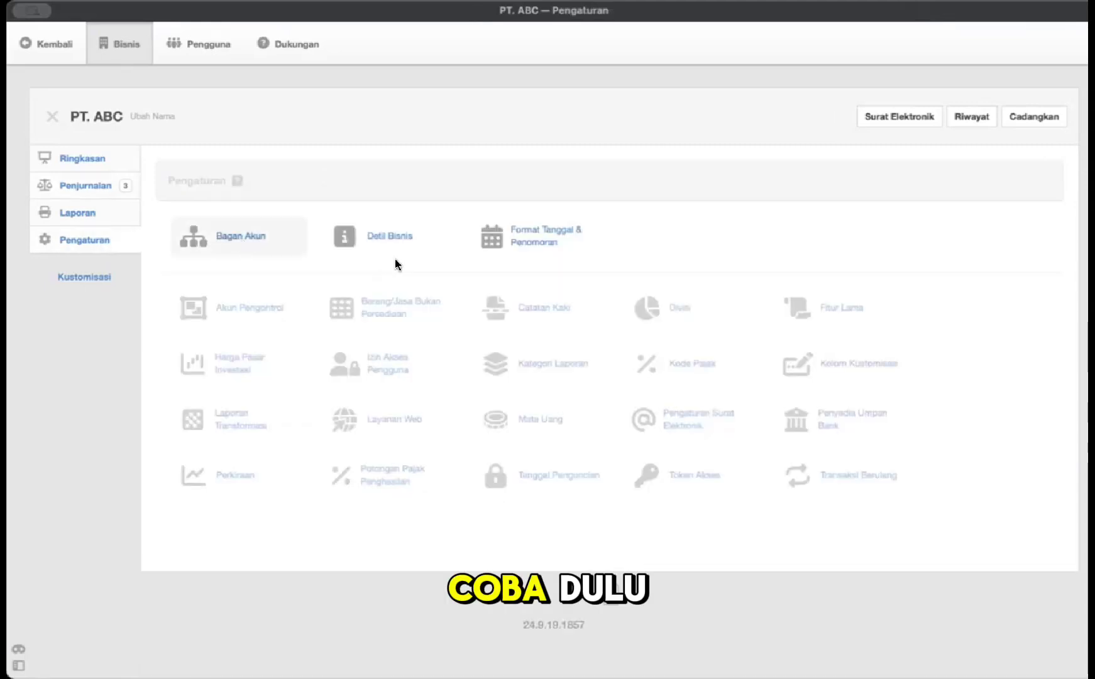
pyautogui.click(384, 275)
pyautogui.write('P')
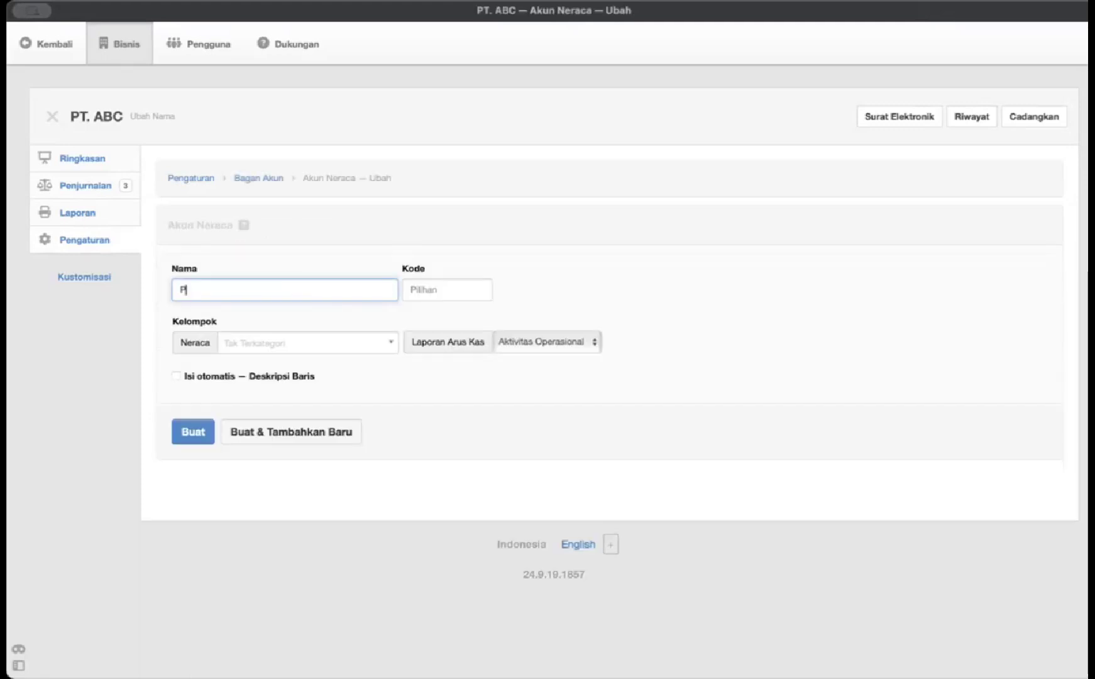
pyautogui.write('iutang Usaha')
pyautogui.click(323, 344)
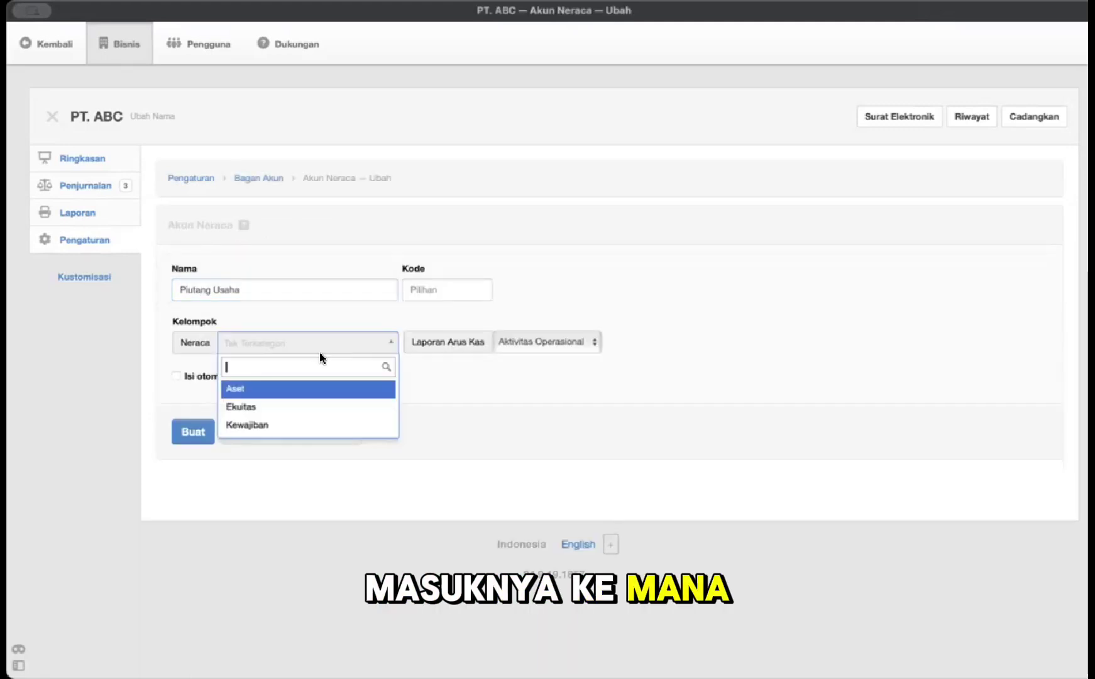
pyautogui.click(314, 388)
pyautogui.click(184, 435)
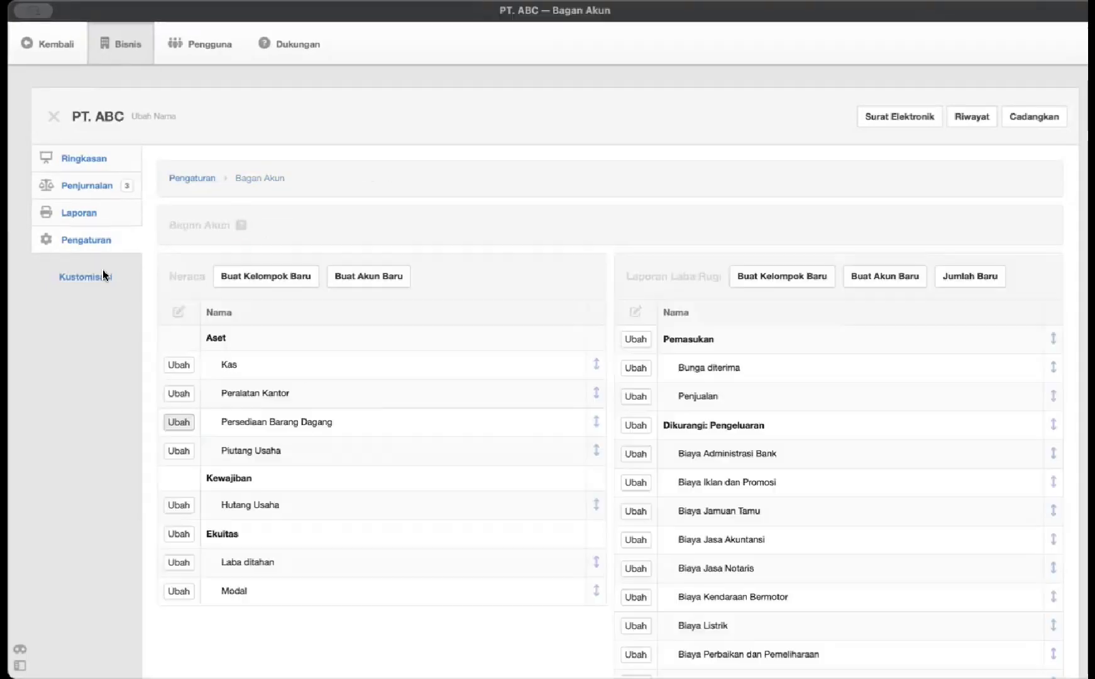
# Step: Start a new journal entry and date it 10/2/2024
pyautogui.click(88, 184)
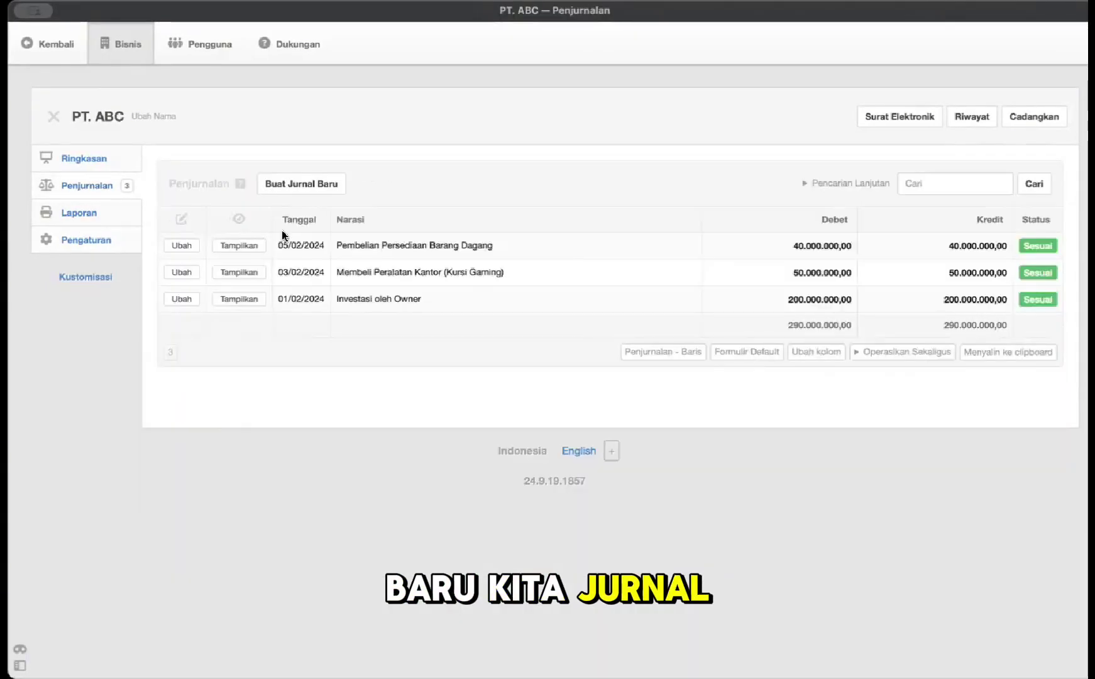
pyautogui.click(307, 187)
pyautogui.click(201, 288)
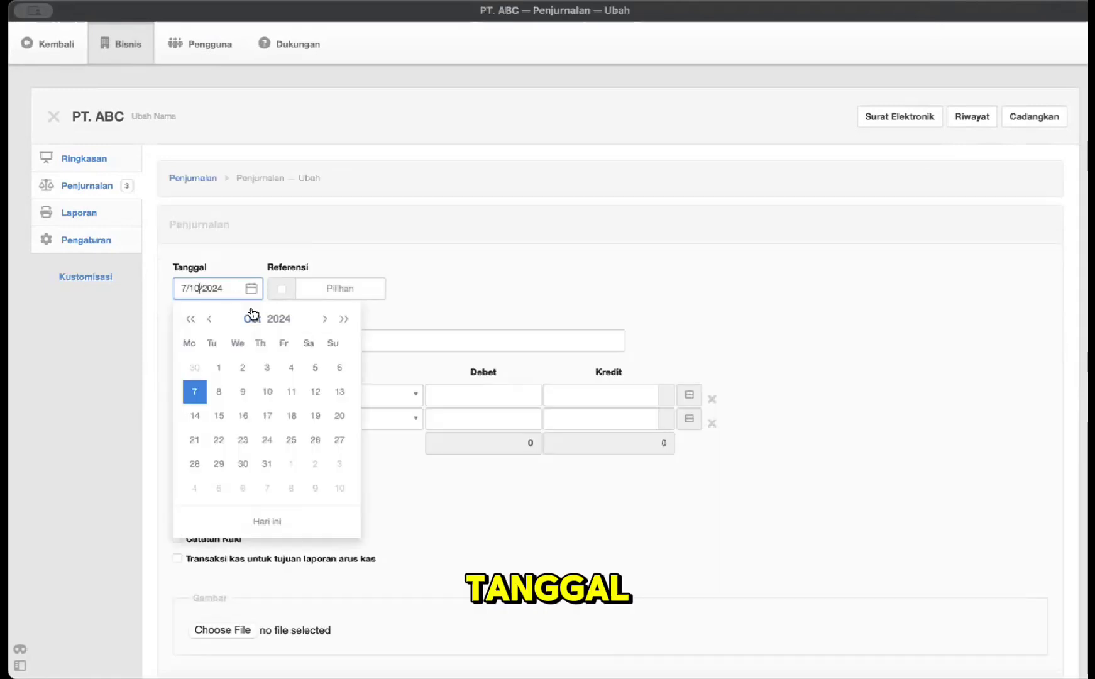
pyautogui.click(252, 316)
pyautogui.click(275, 349)
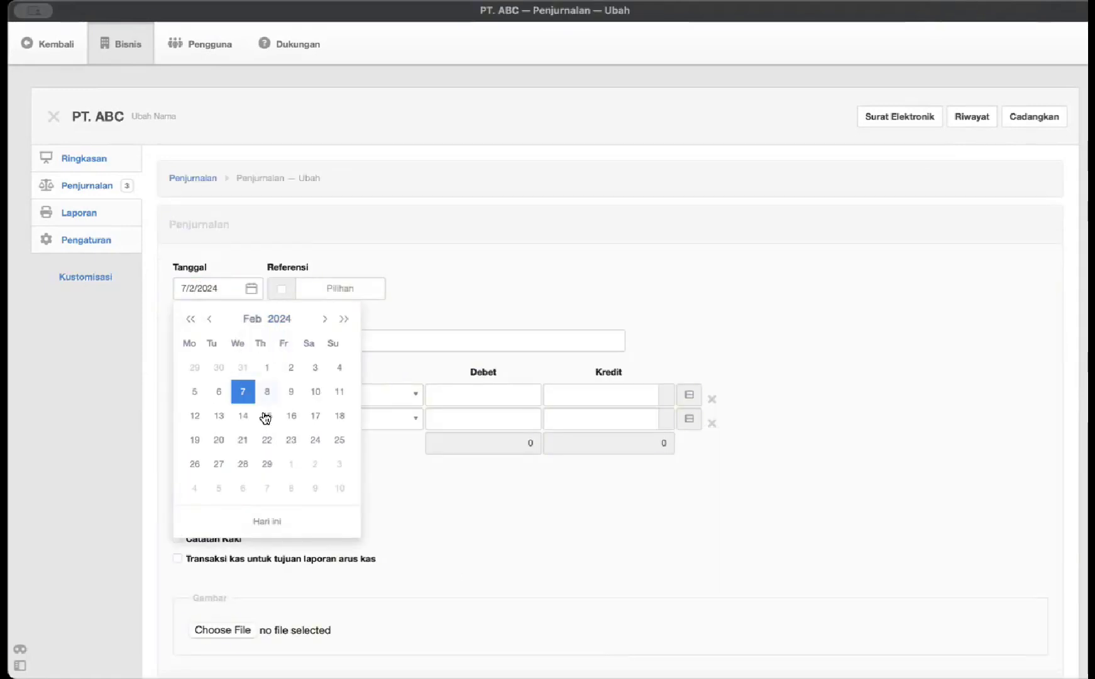
pyautogui.click(316, 392)
# Step: Enter "menjual barang dagang secara kredit" as the narration of the journal entry
pyautogui.click(272, 341)
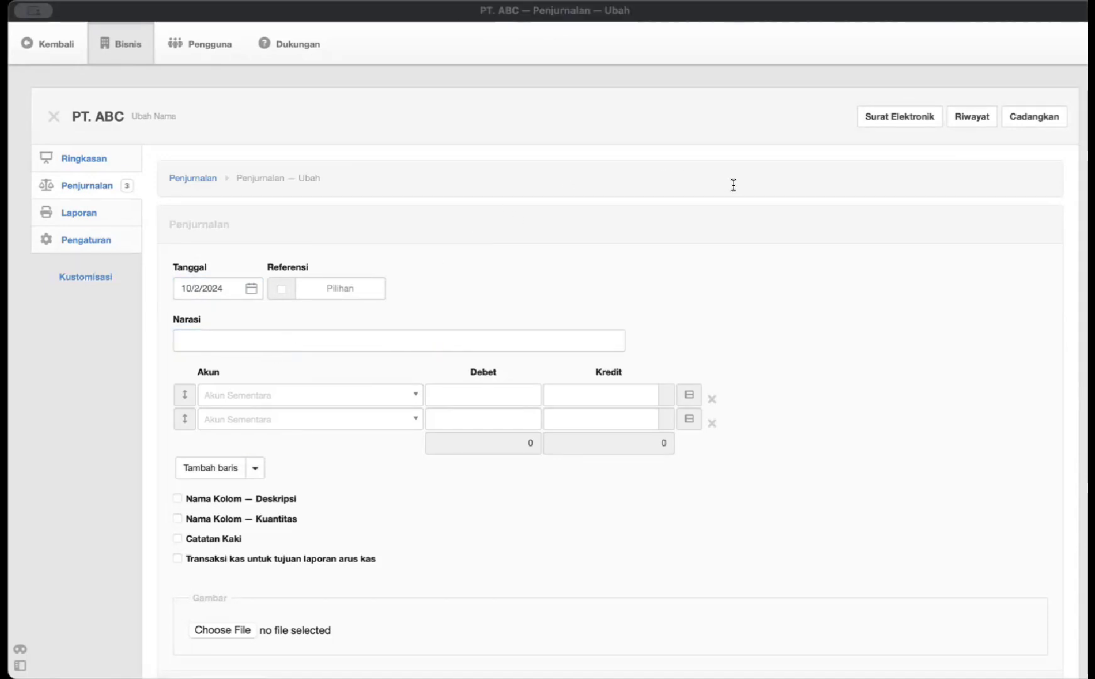
pyautogui.click(473, 281)
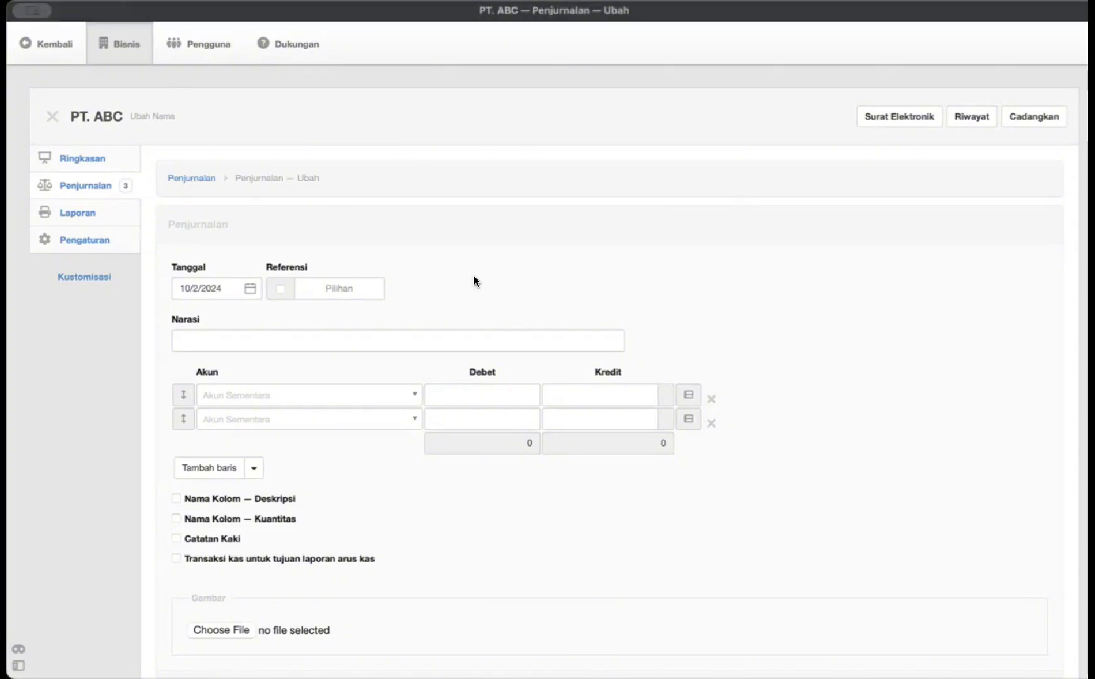
pyautogui.click(305, 347)
pyautogui.write('menjual barang dagang secara kredit')
# Step: Assign Piutang Usaha to the first journal line and Penjualan to the second
pyautogui.click(242, 400)
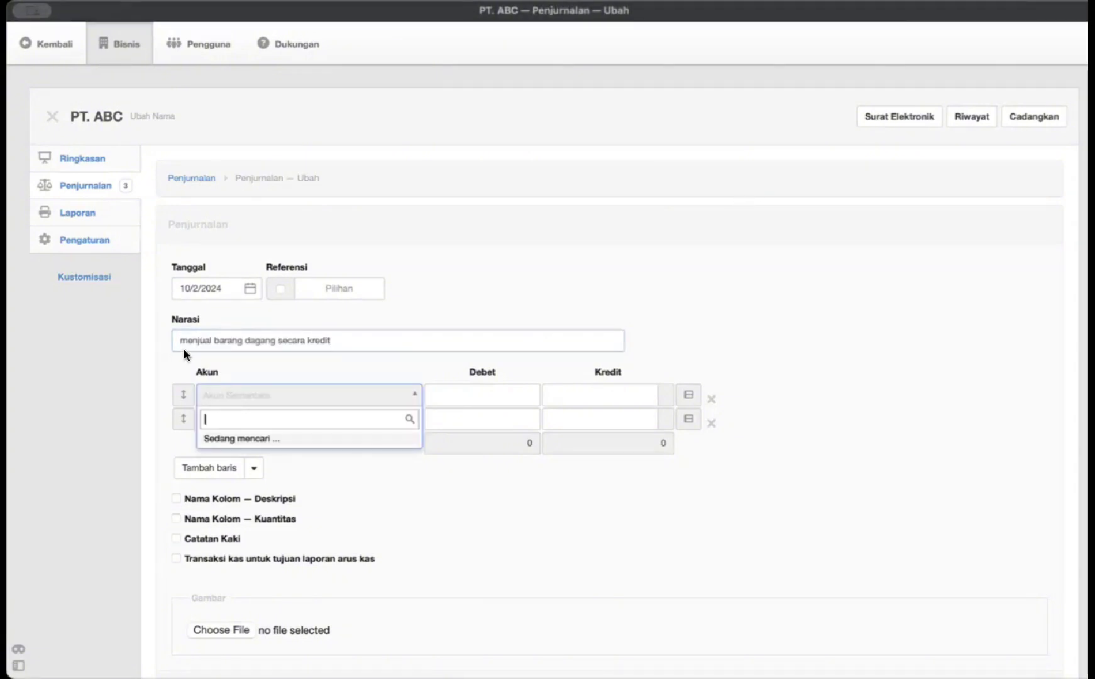
pyautogui.press('Escape')
pyautogui.click(272, 400)
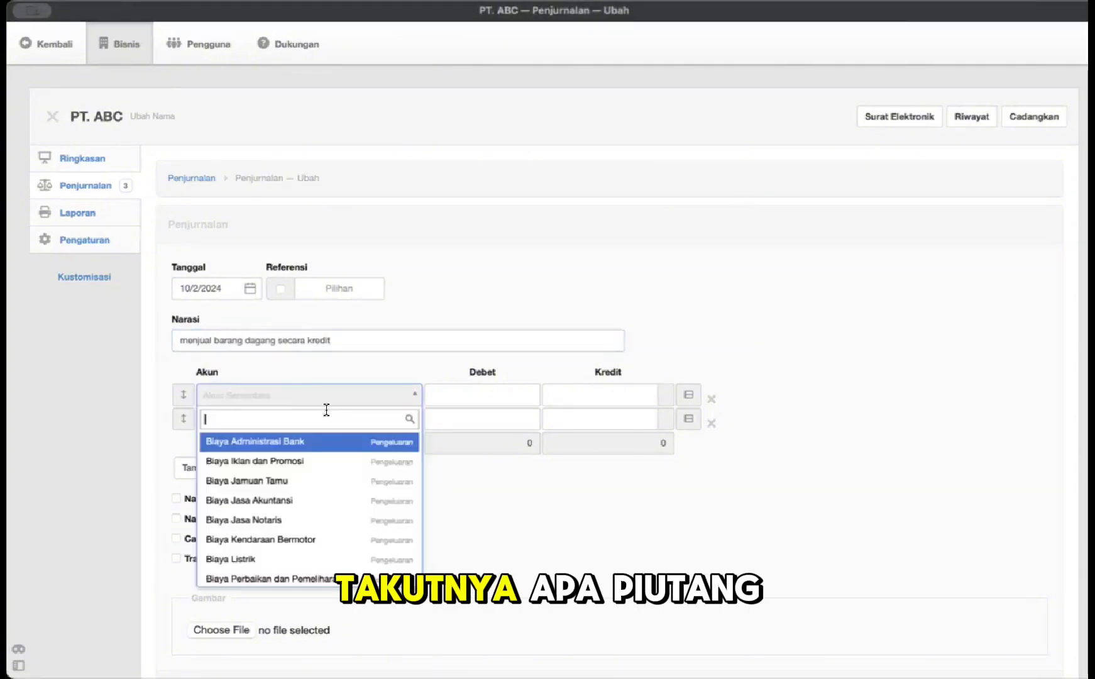
pyautogui.write('Piu')
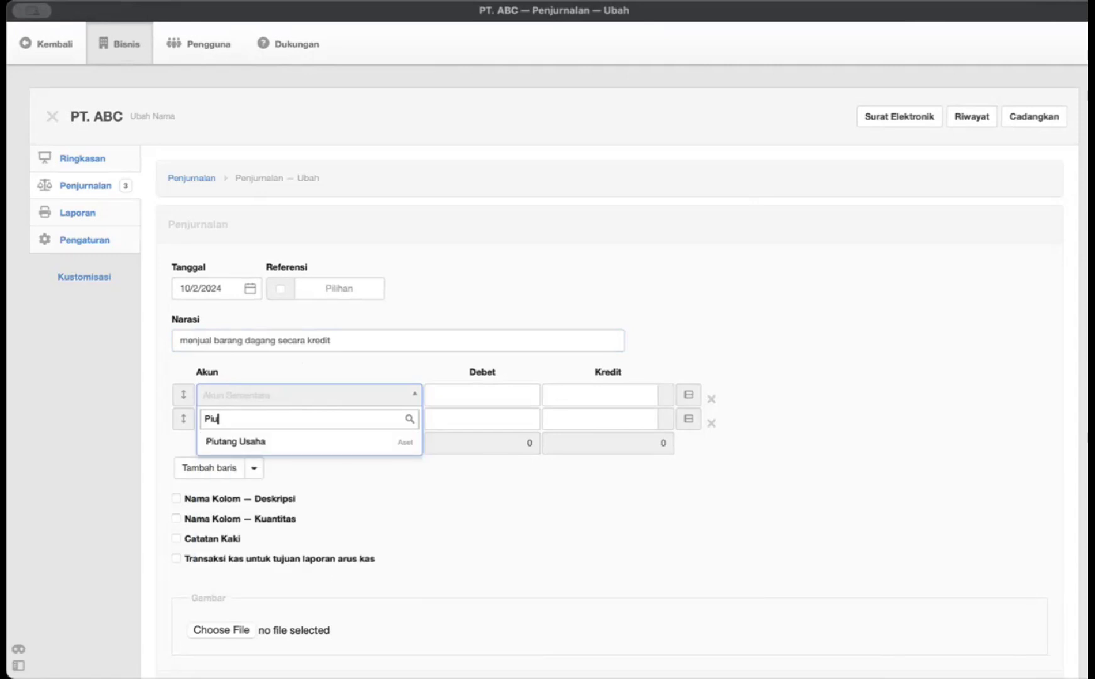
pyautogui.click(337, 445)
pyautogui.click(305, 428)
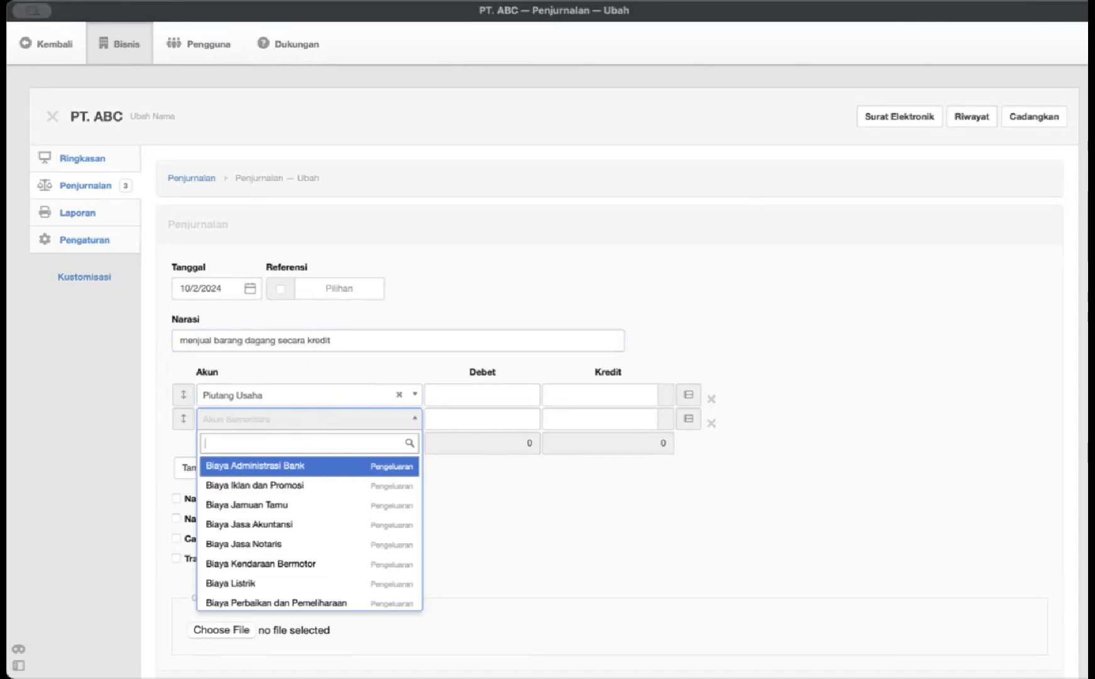
pyautogui.write('penj')
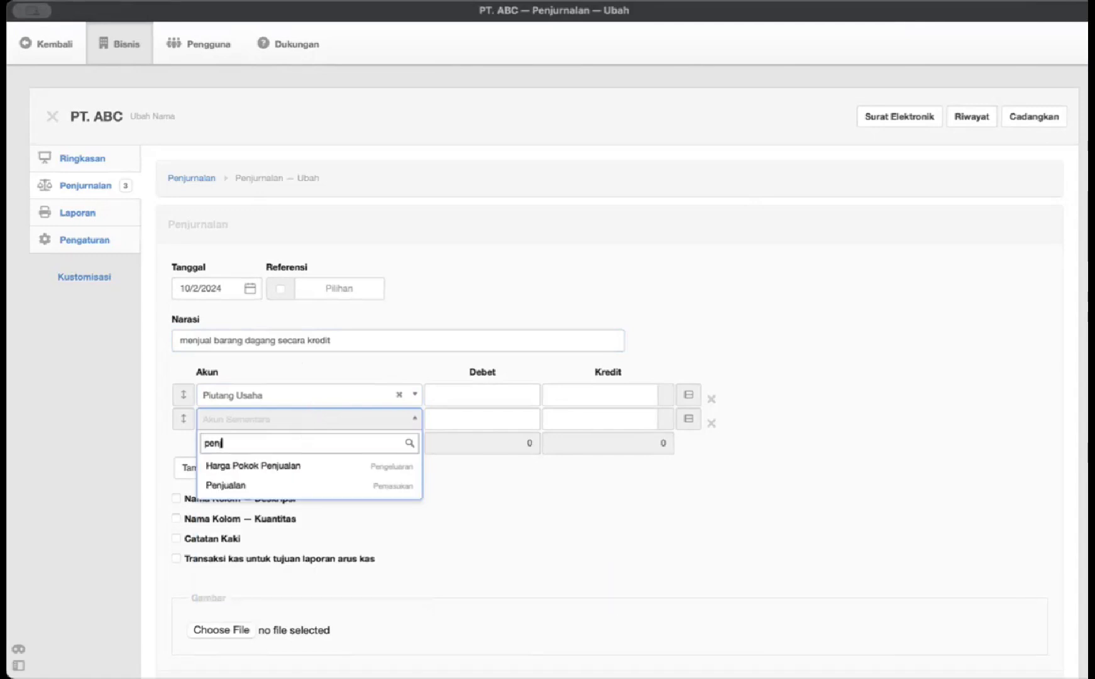
pyautogui.click(329, 485)
pyautogui.click(572, 410)
# Step: Debit Piutang Usaha 30000000 and credit Penjualan 30000000
pyautogui.click(504, 397)
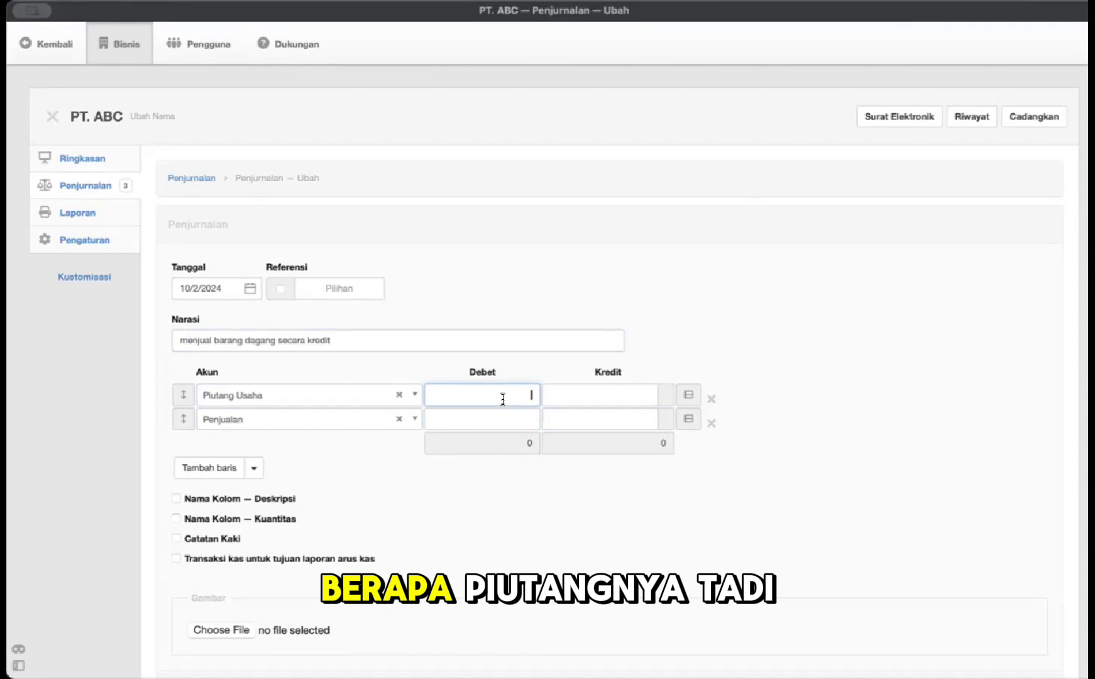
pyautogui.press('super+Tab')
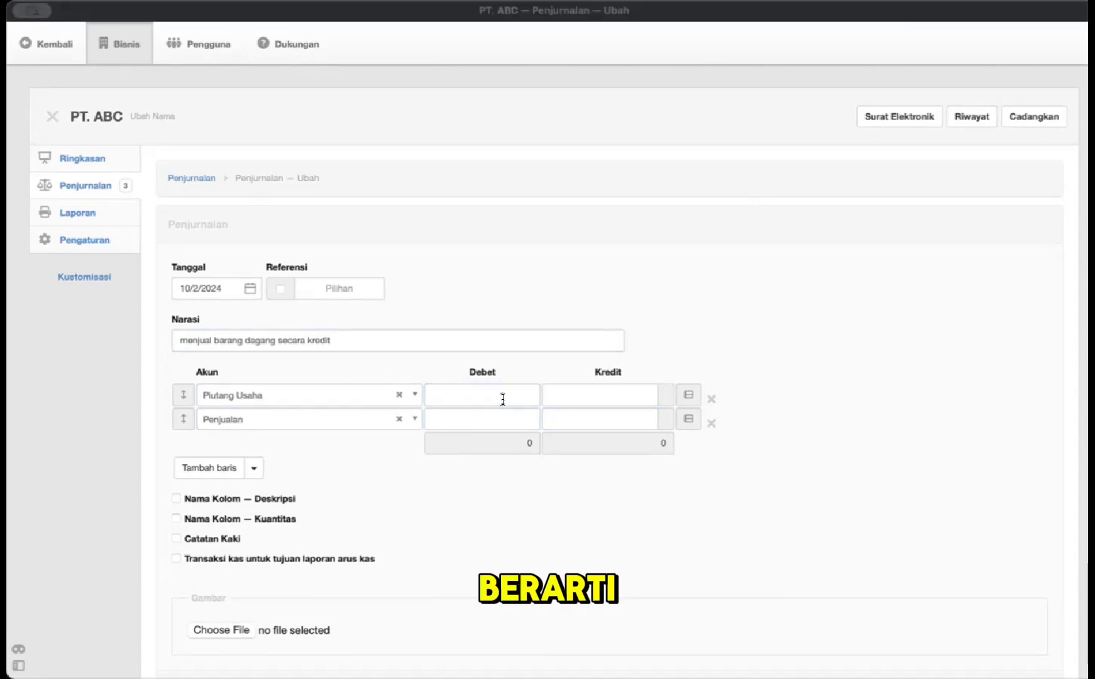
pyautogui.click(502, 399)
pyautogui.write('300')
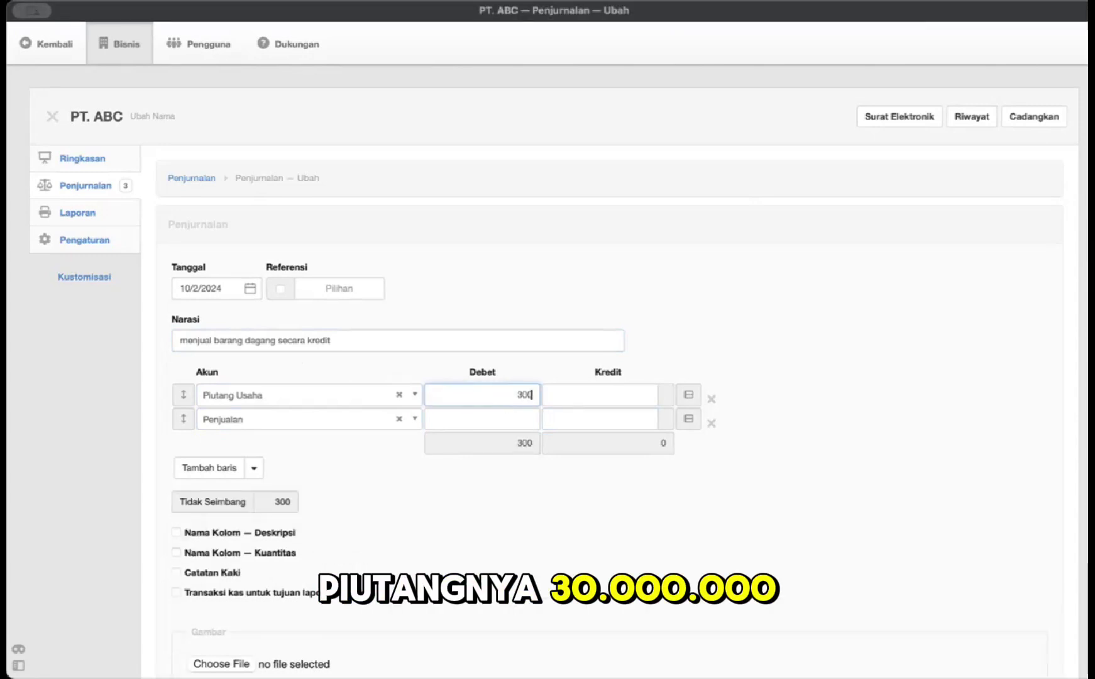
pyautogui.write('00000')
pyautogui.click(564, 410)
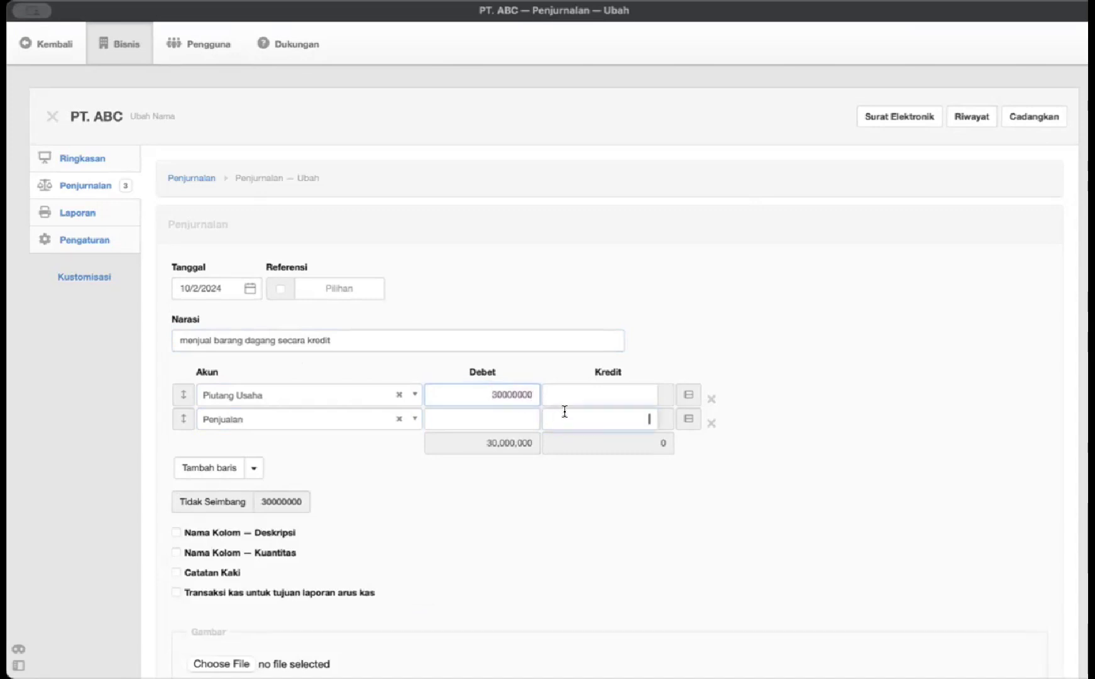
pyautogui.write('30000000')
pyautogui.click(344, 461)
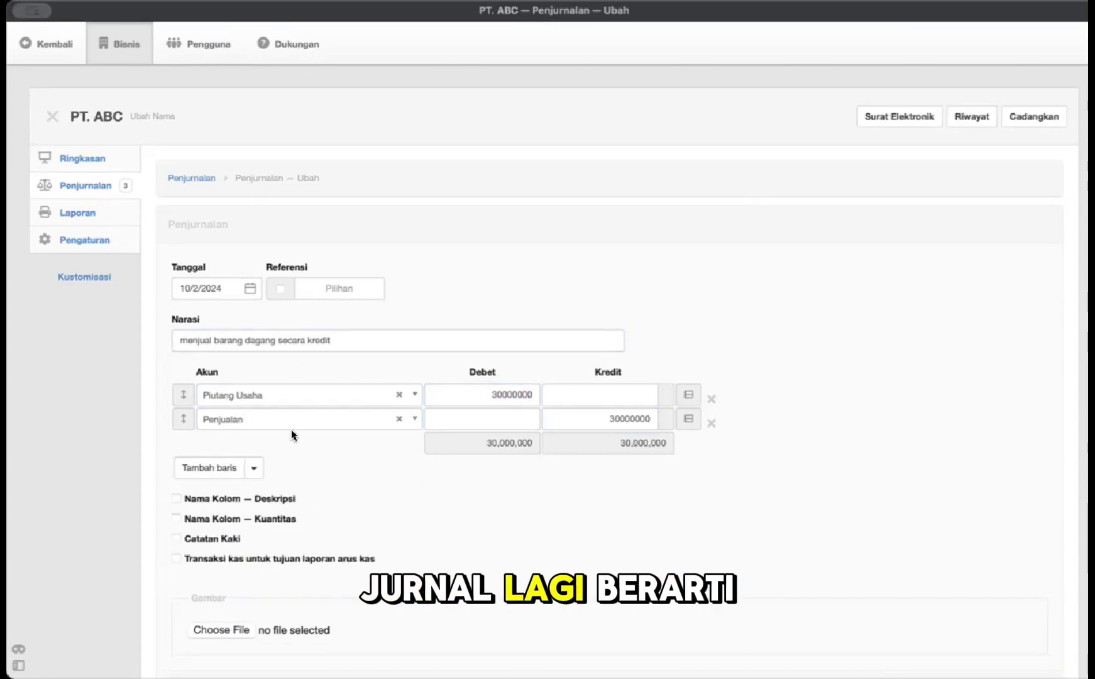
# Step: Add two more journal lines, one for Harga Pokok Penjualan and one for Persediaan Barang Dagang
pyautogui.click(212, 471)
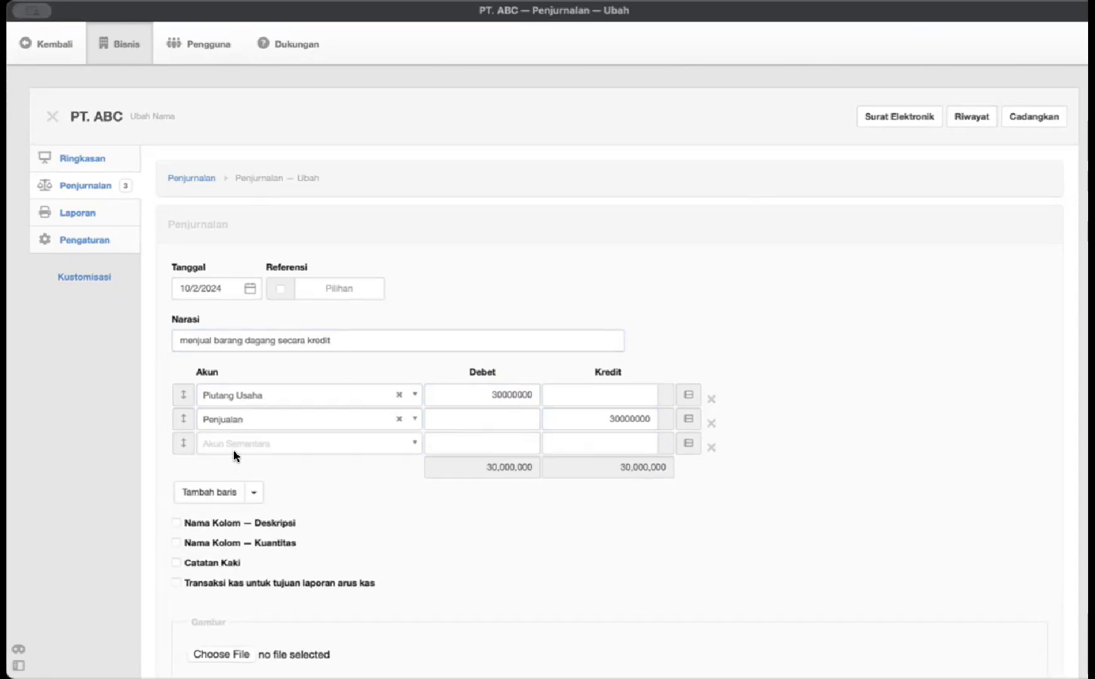
pyautogui.click(234, 446)
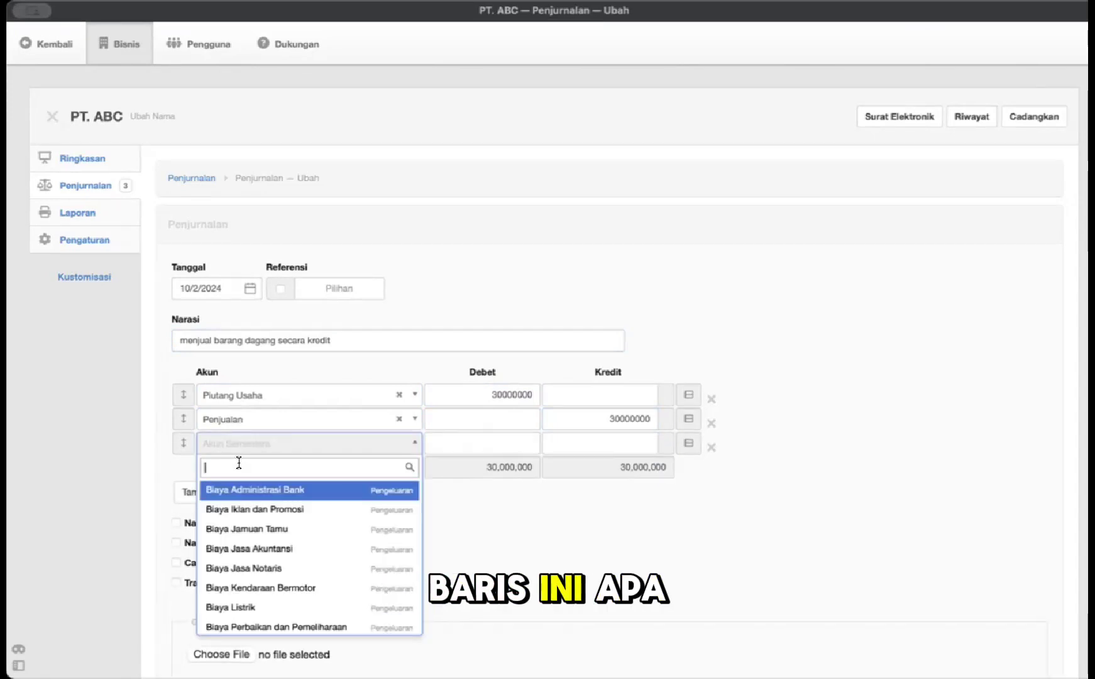
pyautogui.write('harga')
pyautogui.click(226, 490)
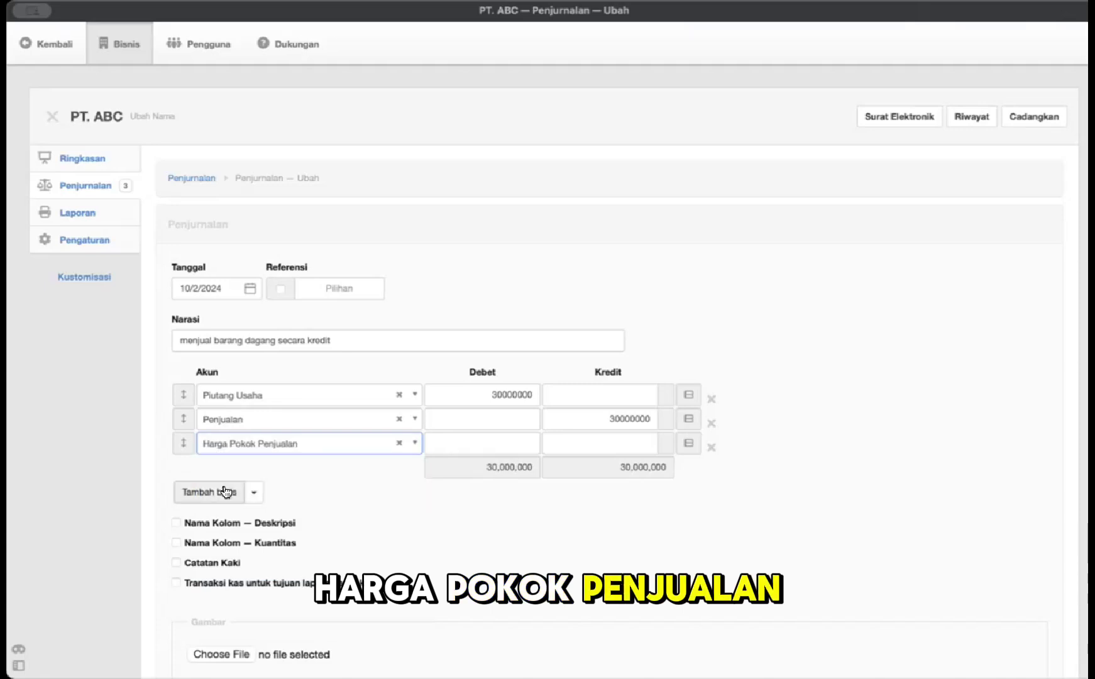
pyautogui.click(223, 494)
pyautogui.click(255, 469)
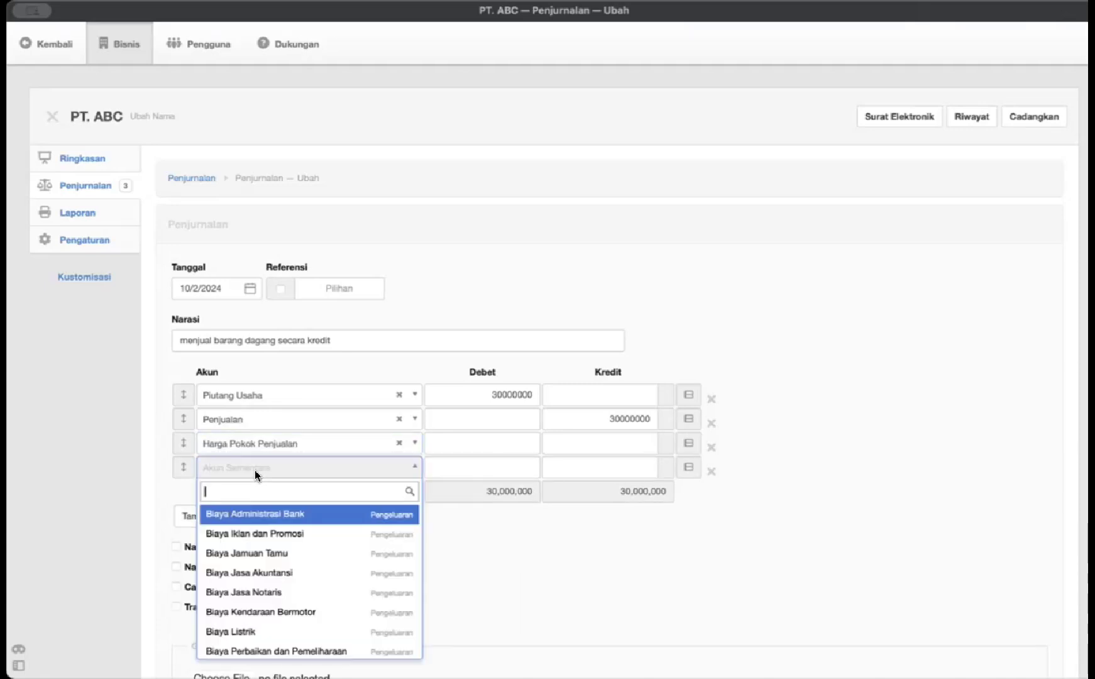
pyautogui.write('perse')
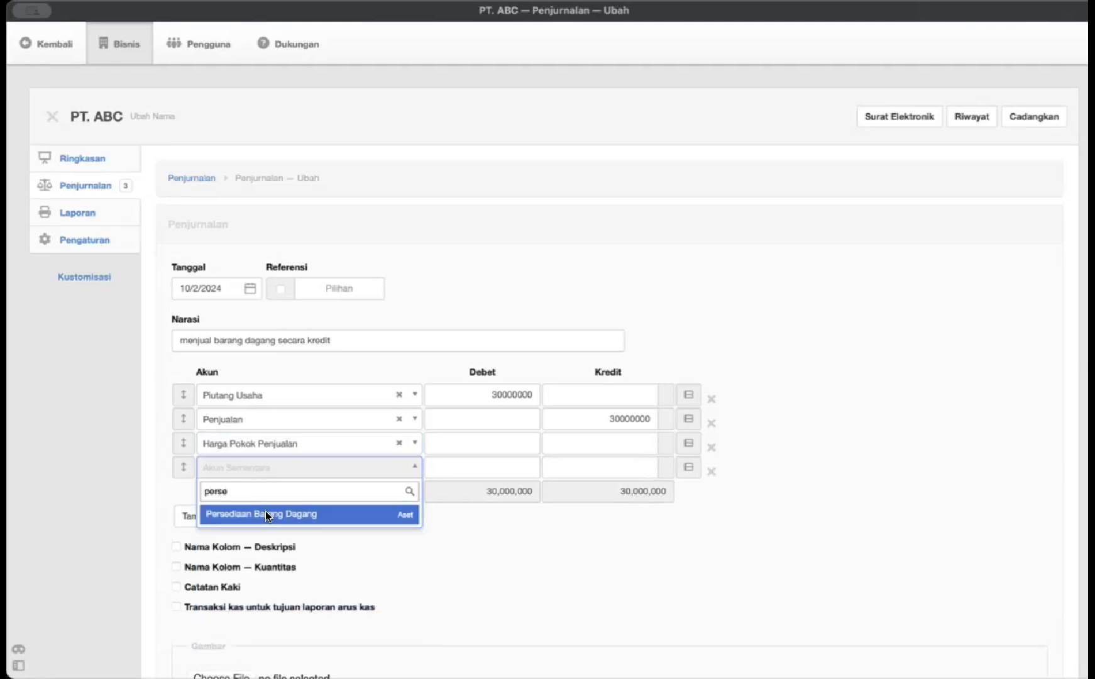
pyautogui.click(267, 515)
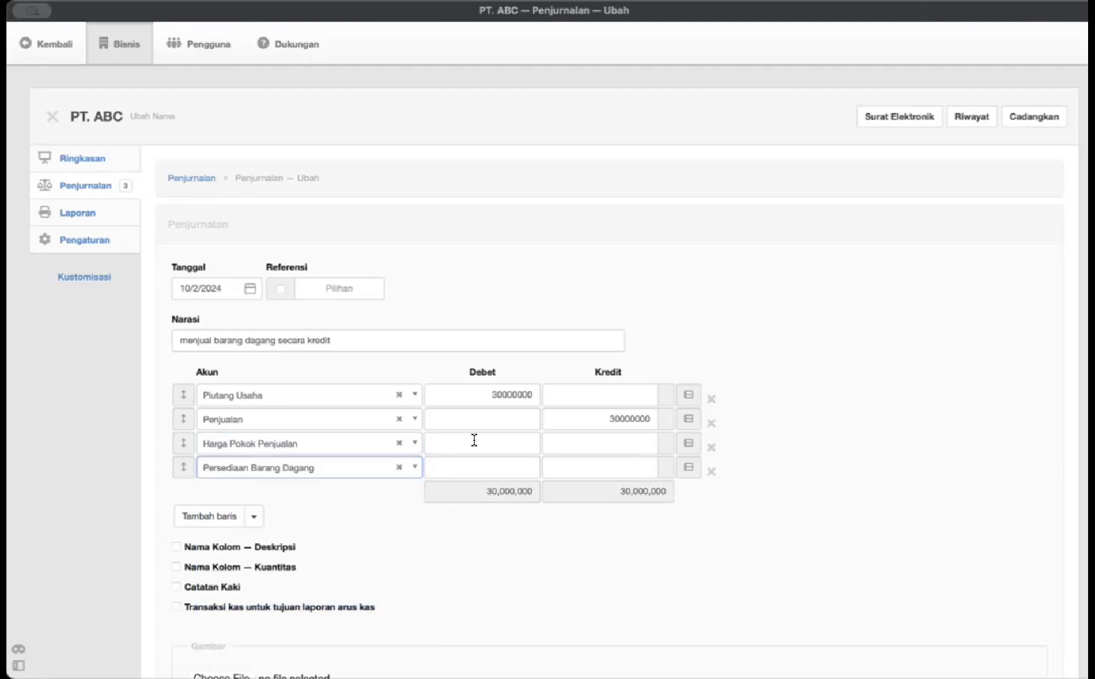
# Step: Debit Harga Pokok Penjualan 18000000 and credit Persediaan Barang Dagang 18000000
pyautogui.click(482, 436)
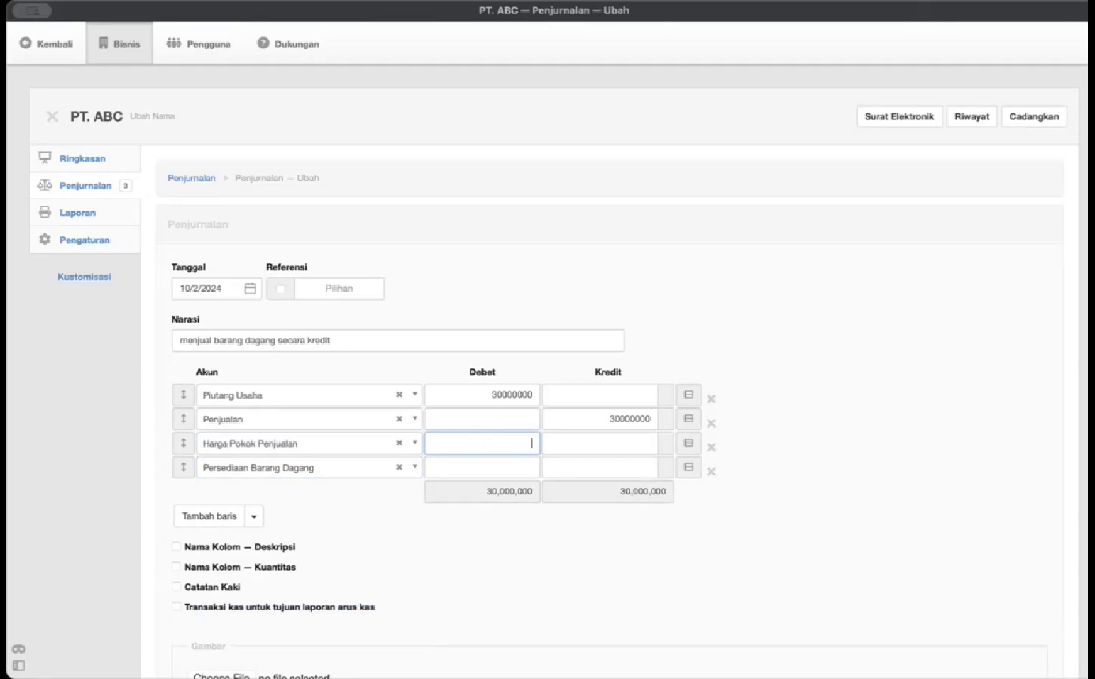
pyautogui.write('18000000')
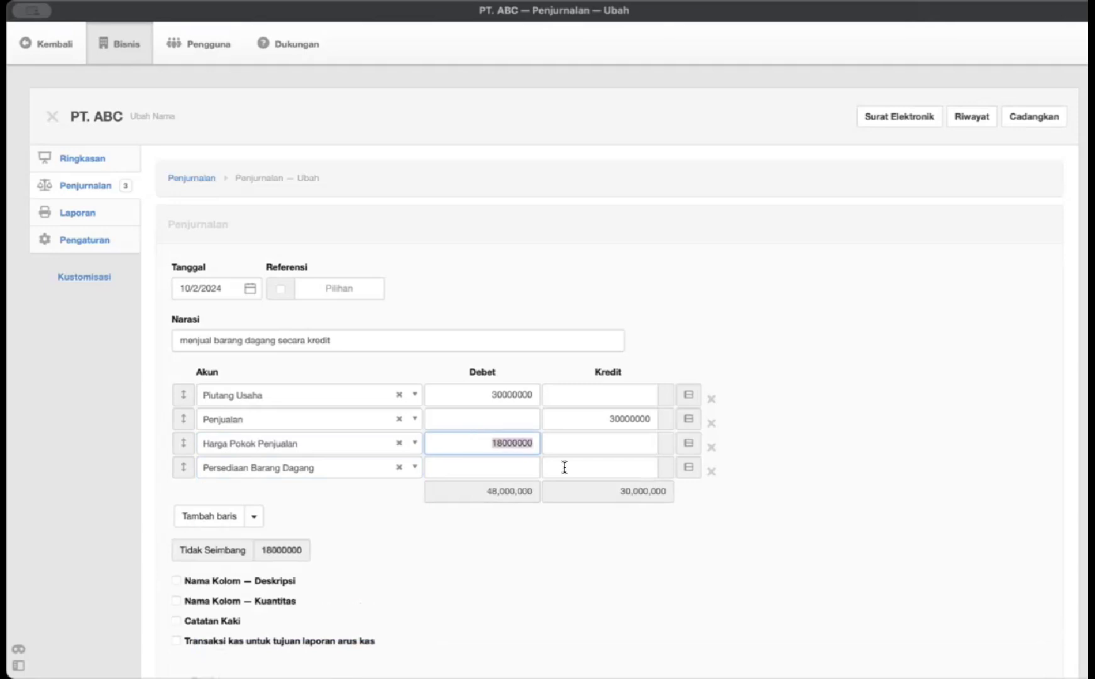
pyautogui.click(628, 469)
pyautogui.write('18000000')
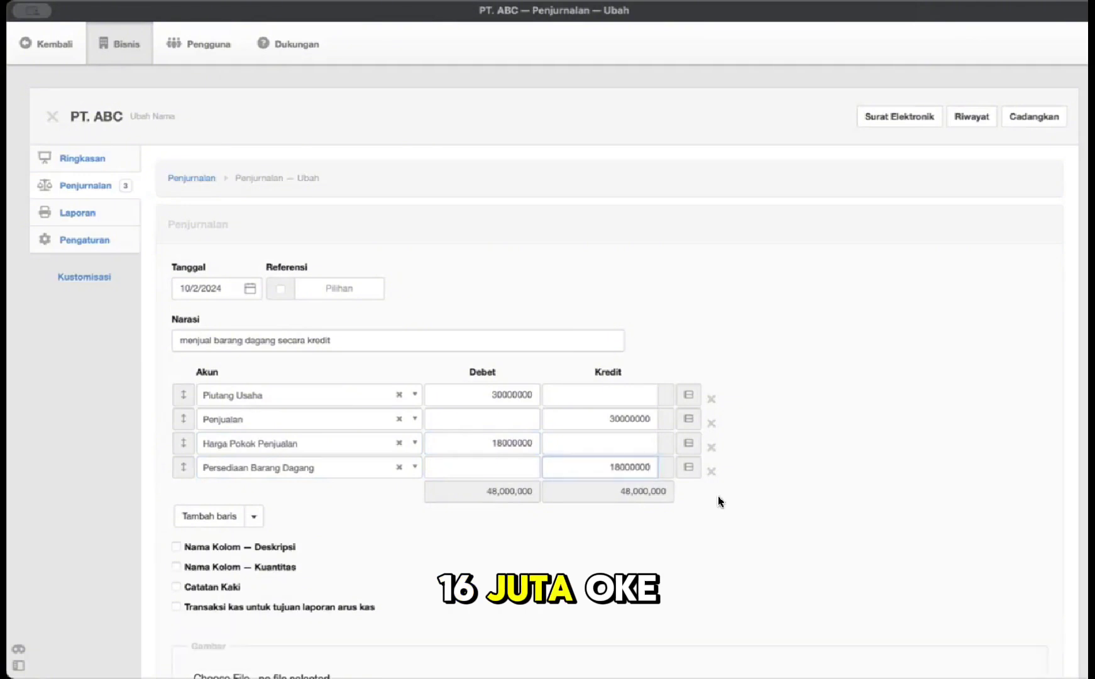
# Step: Create the completed credit sale journal entry without attaching an image
pyautogui.scroll(-5, 575, 517)
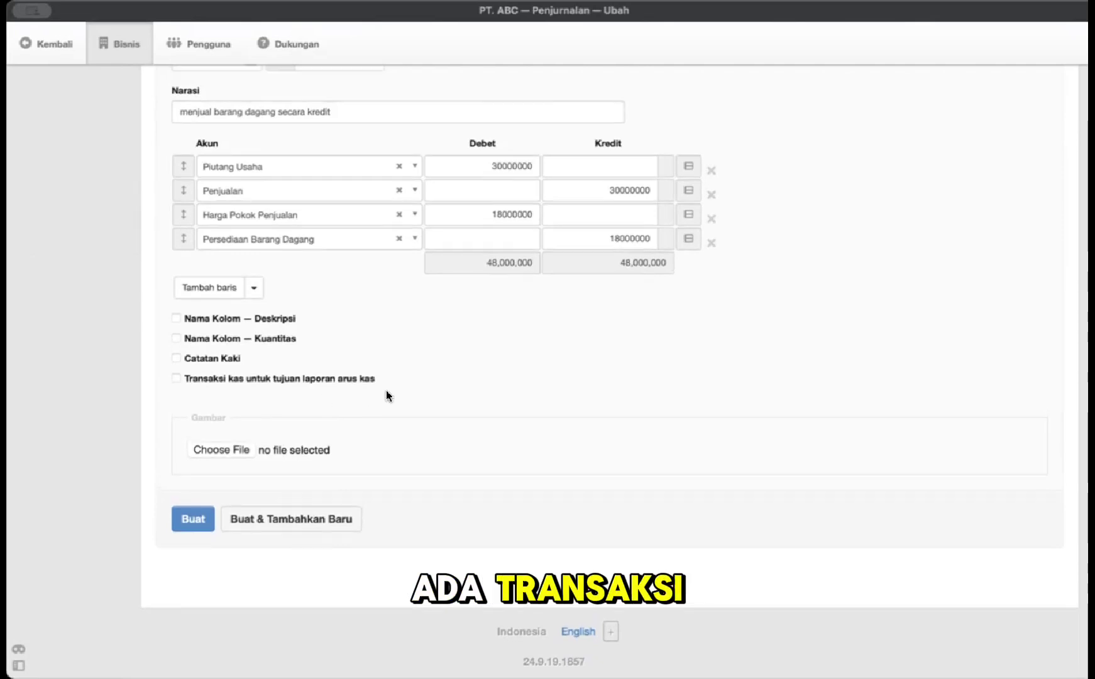
pyautogui.scroll(2, 352, 418)
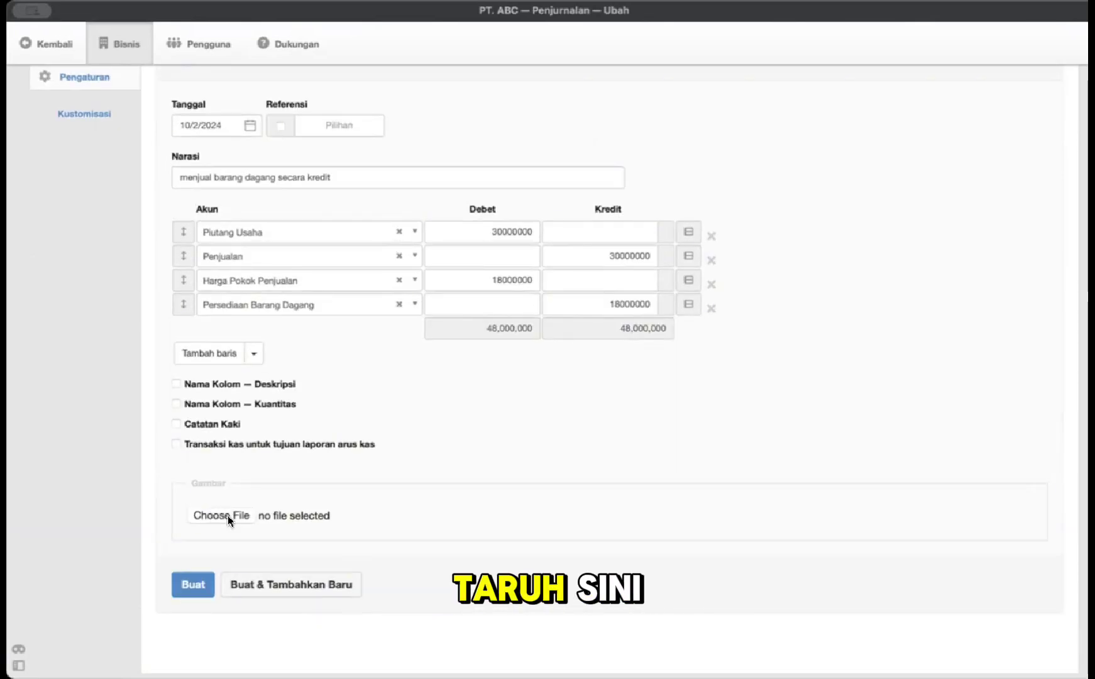
pyautogui.scroll(-3, 239, 576)
pyautogui.click(196, 505)
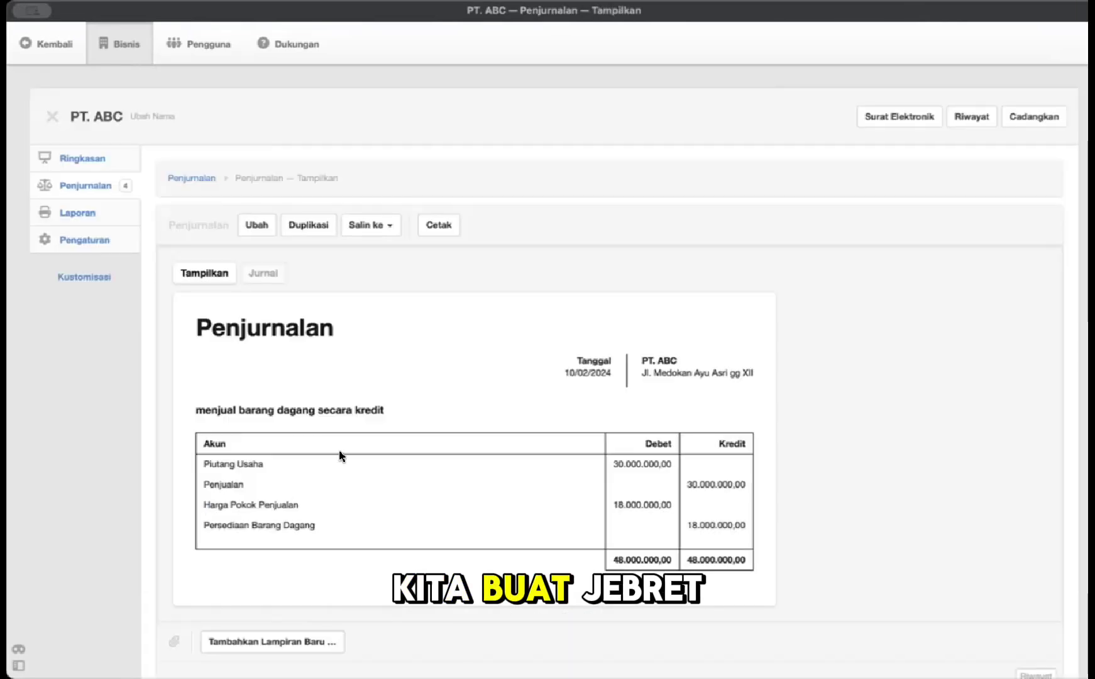
# Step: Review the accounts and amounts of the created journal entry and open the Ringkasan business summary
pyautogui.scroll(-5, 447, 434)
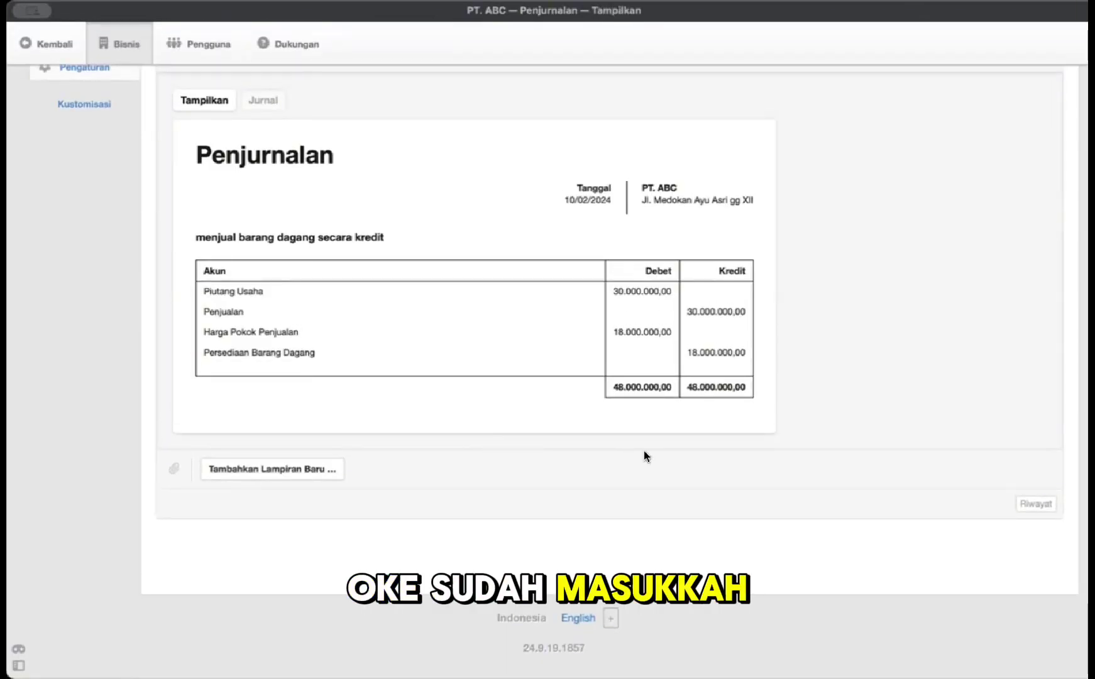
pyautogui.scroll(5, 557, 196)
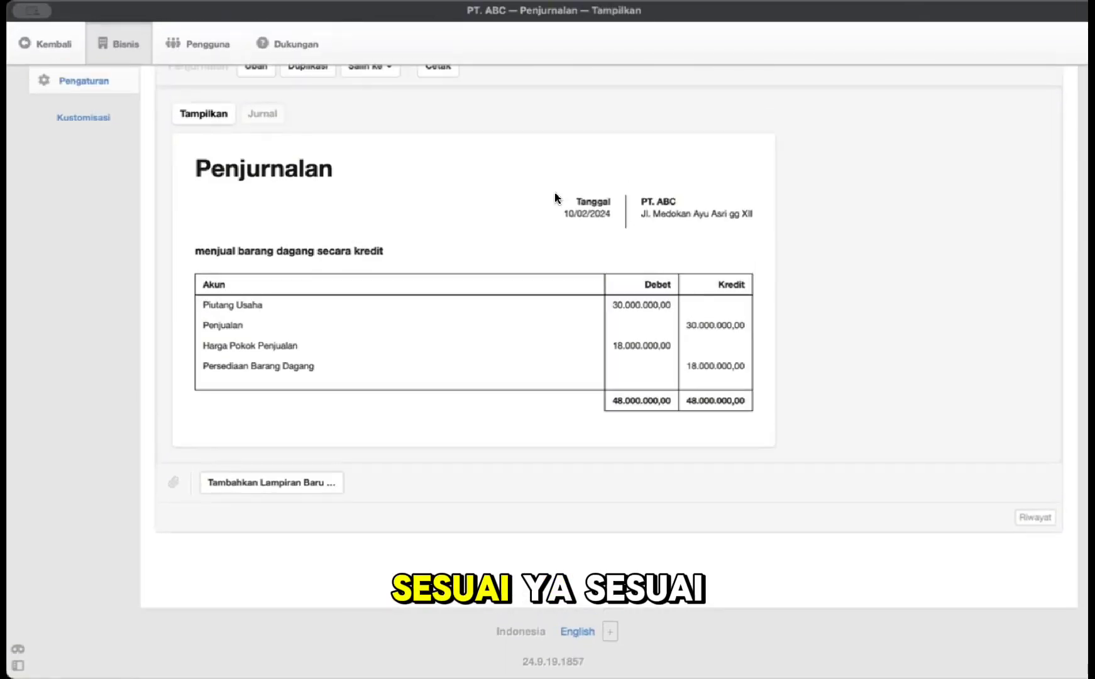
pyautogui.scroll(1, 555, 196)
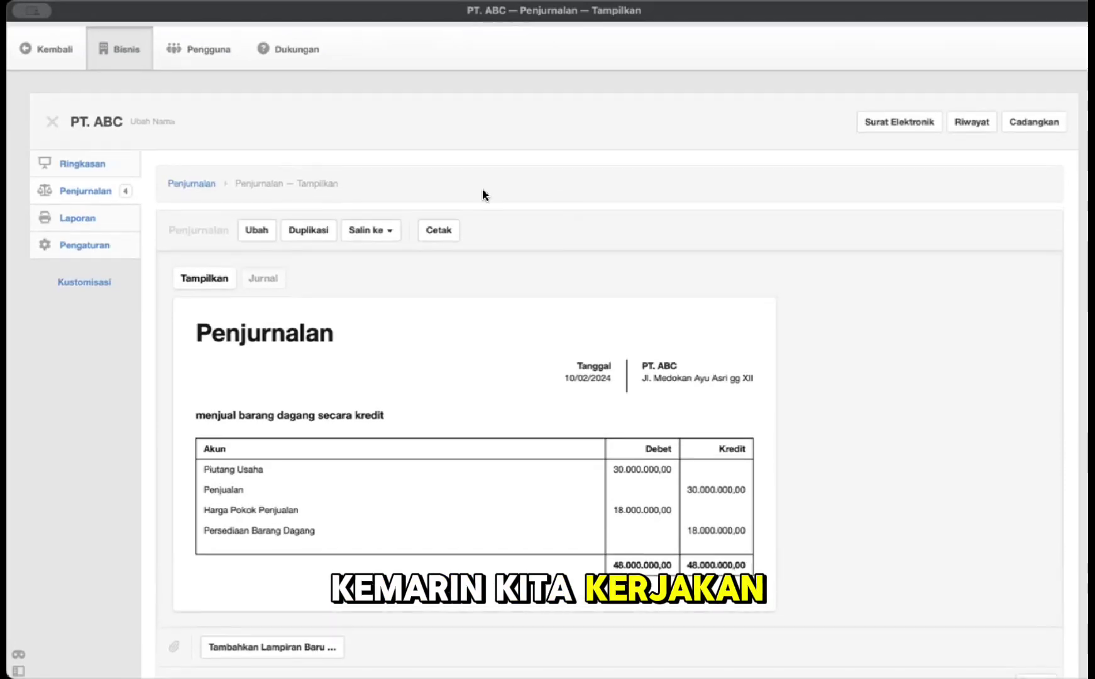
pyautogui.click(64, 161)
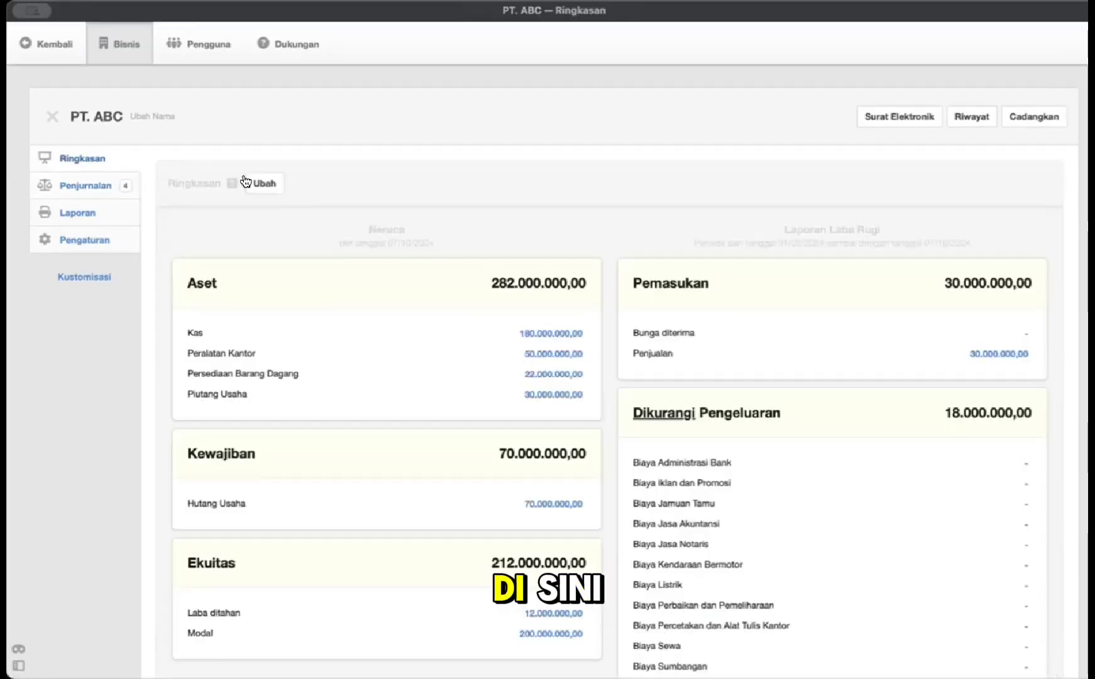
# Step: Examine the balance sheet and the profit and loss figures in the Ringkasan, including Penjualan, Harga Pokok Penjualan and Laba (Rugi) Bersih
pyautogui.scroll(-3, 403, 238)
pyautogui.scroll(-5, 403, 235)
pyautogui.scroll(7, 403, 237)
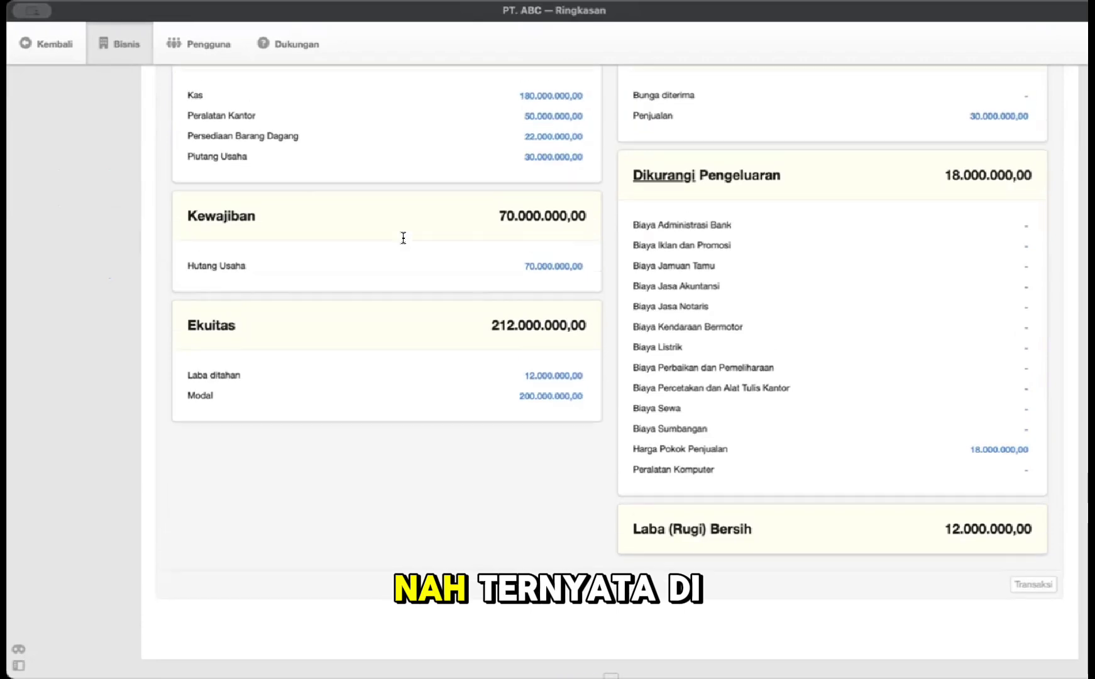
pyautogui.scroll(-1, 352, 252)
pyautogui.scroll(2, 333, 271)
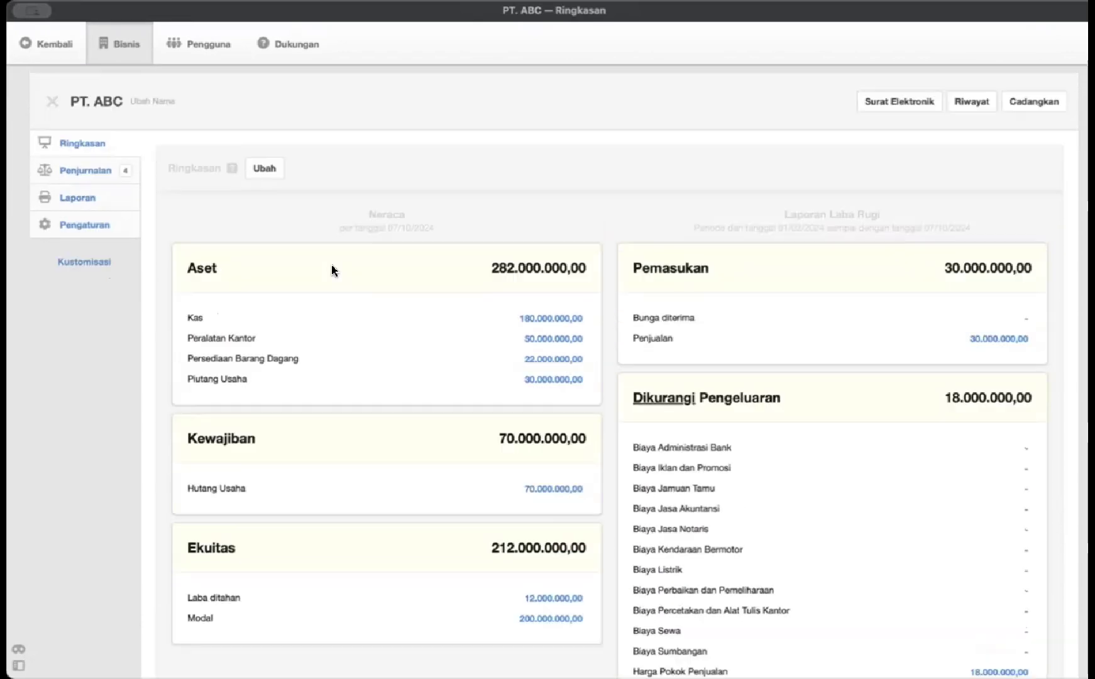
pyautogui.scroll(-1, 368, 344)
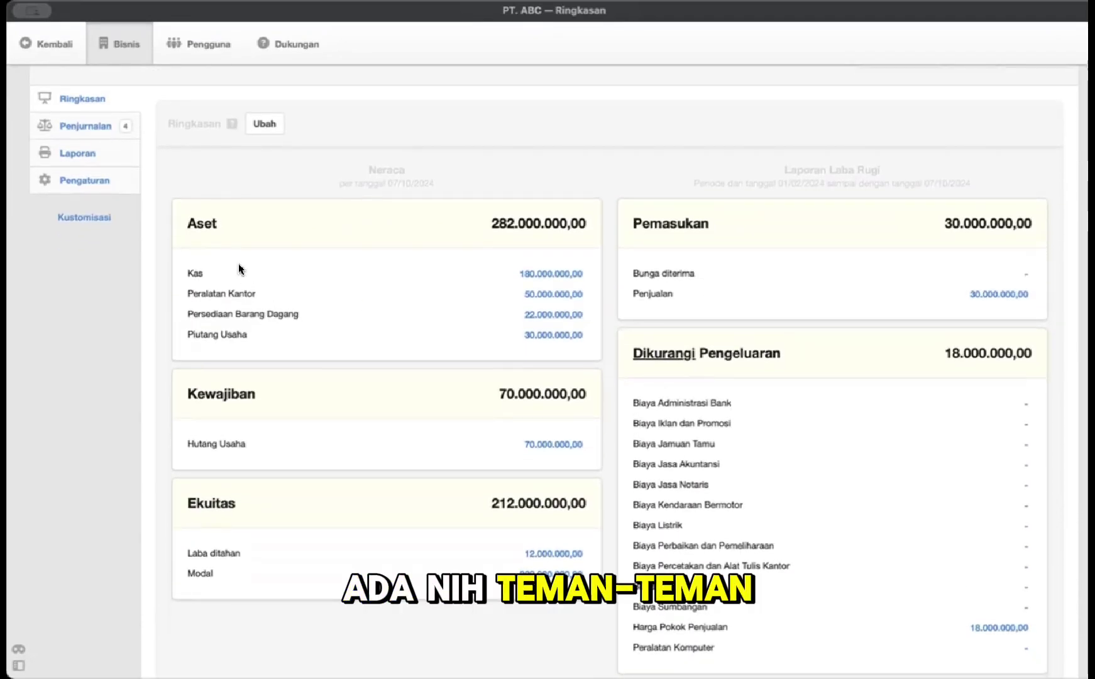
pyautogui.scroll(-1, 330, 276)
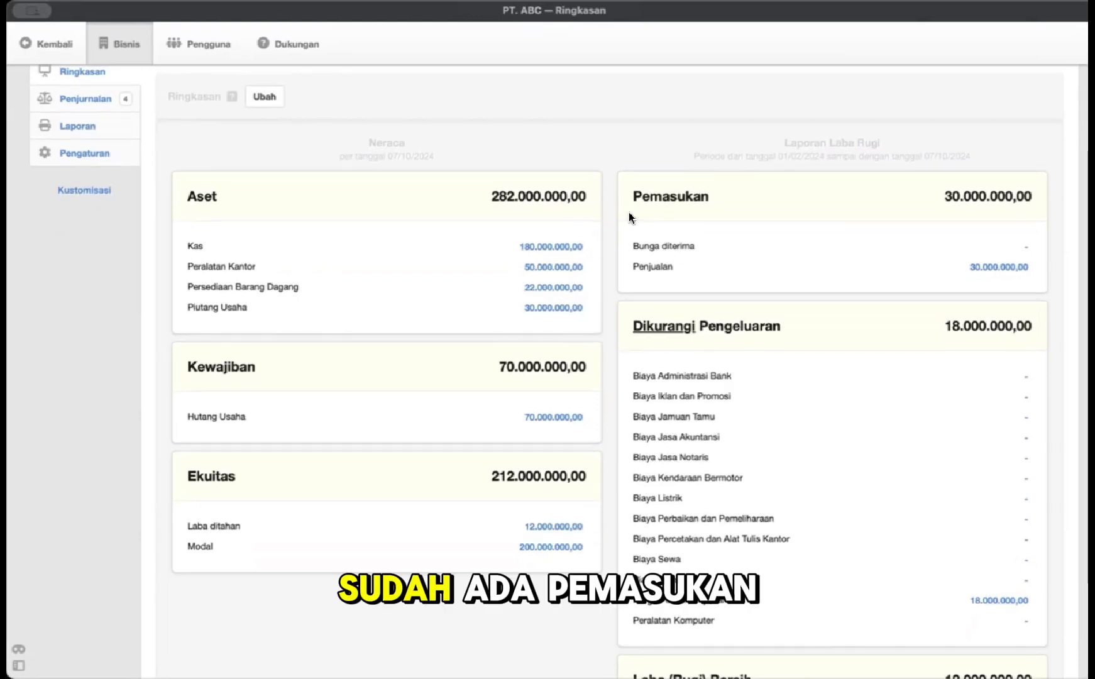
pyautogui.scroll(-1, 815, 244)
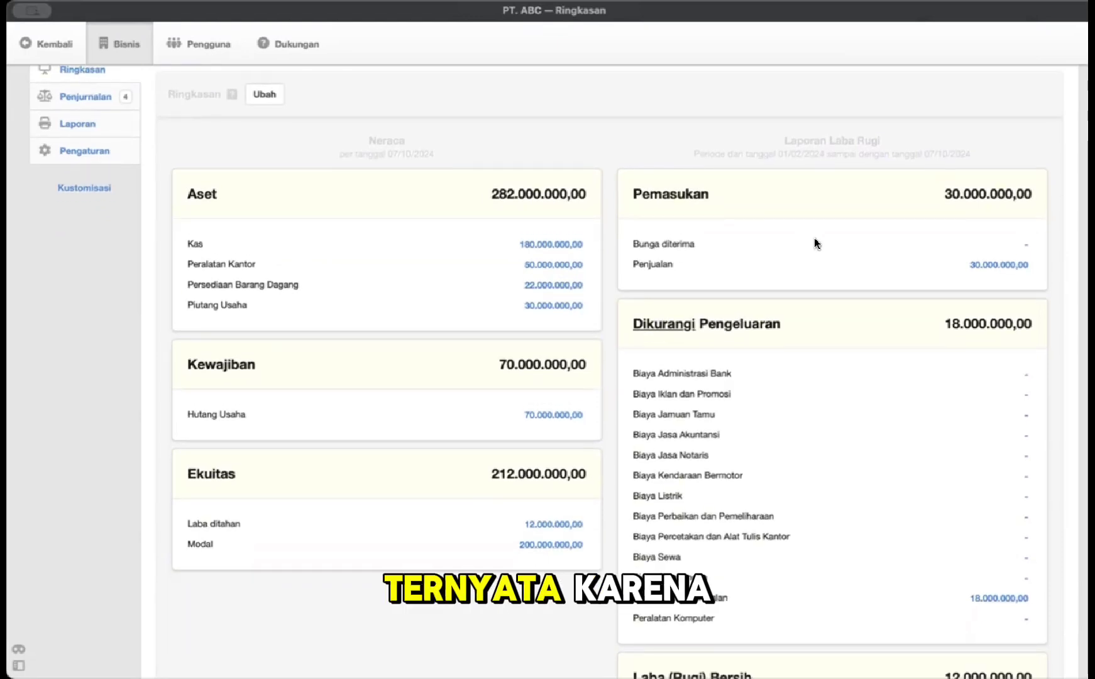
pyautogui.scroll(3, 815, 244)
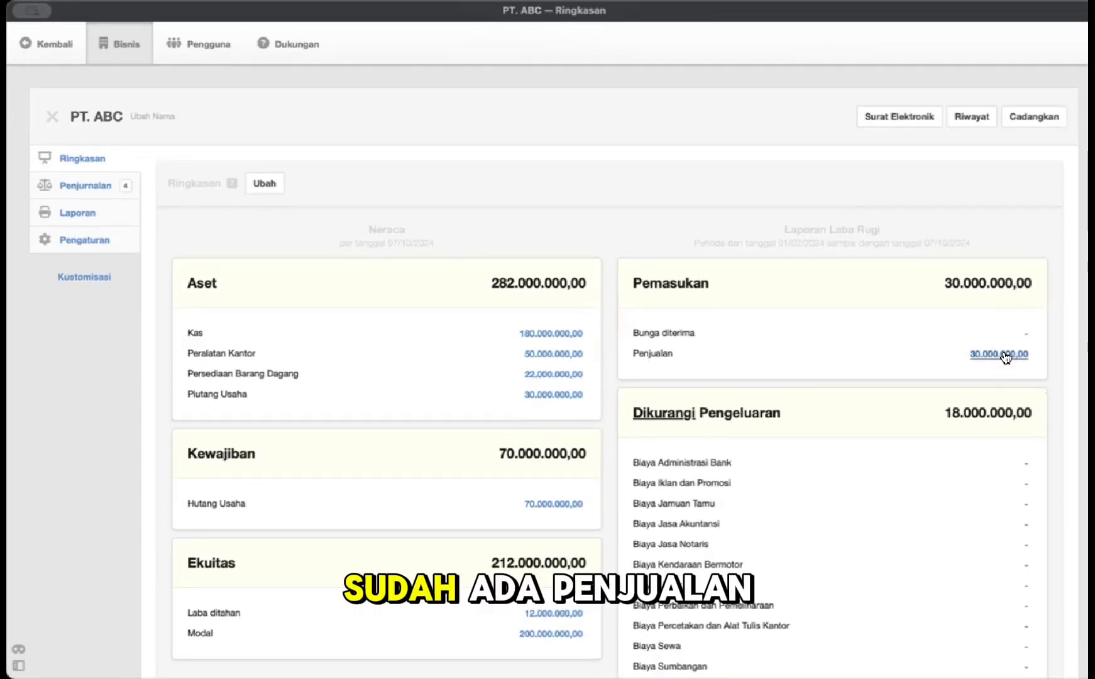
pyautogui.scroll(-3, 1000, 357)
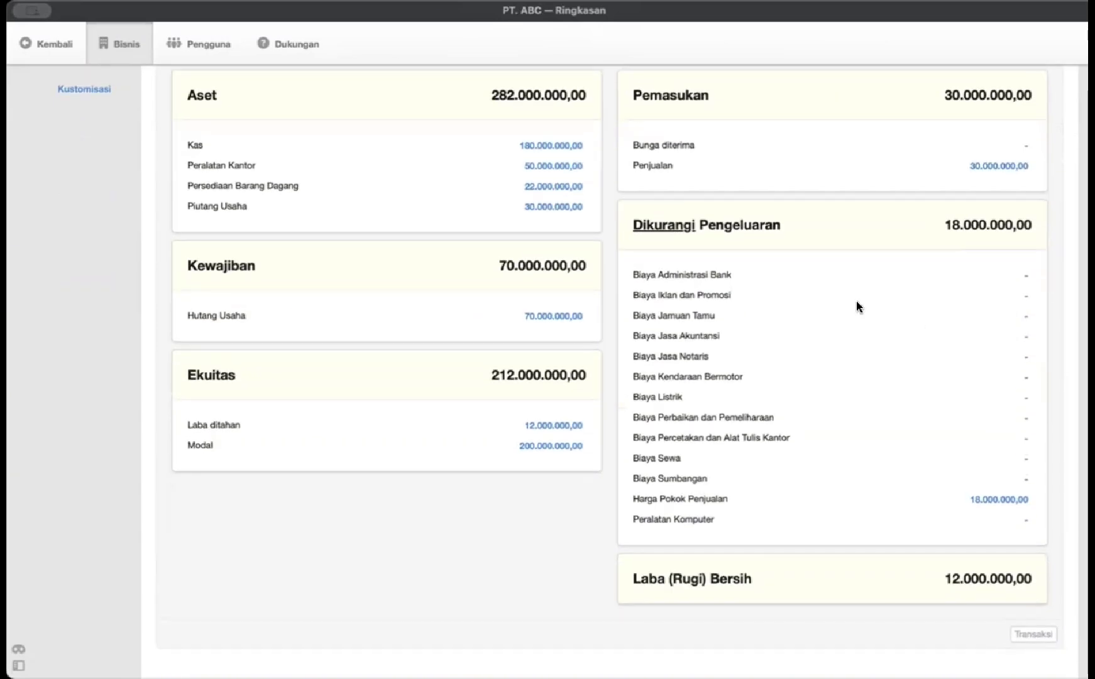
pyautogui.scroll(3, 857, 306)
pyautogui.scroll(-5, 856, 306)
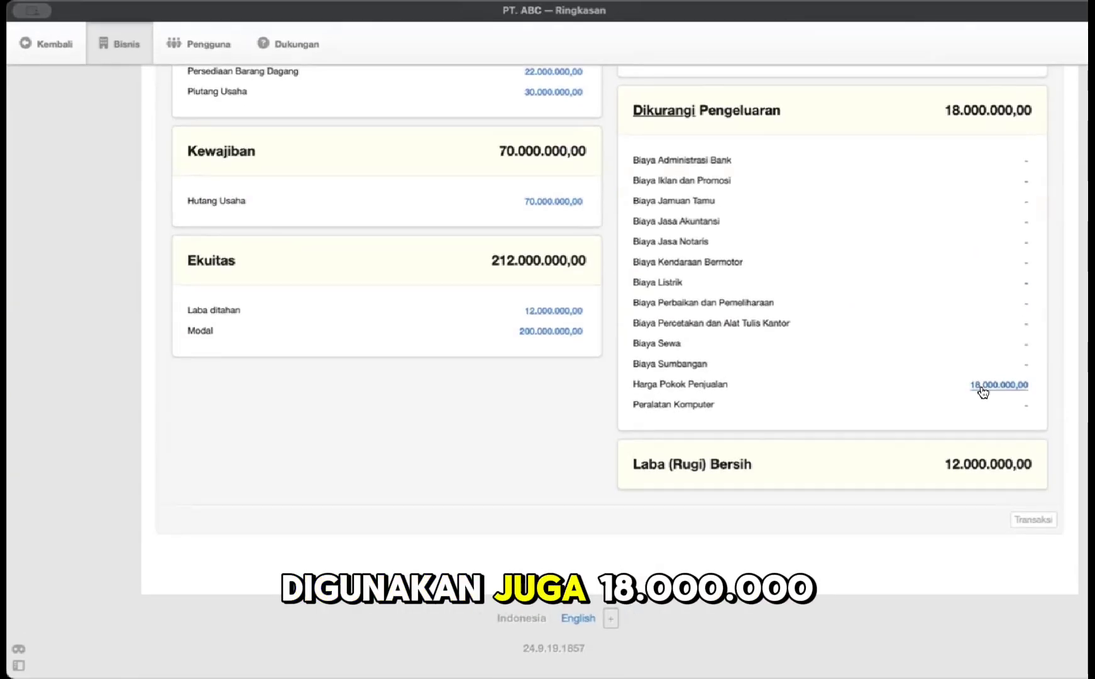
pyautogui.scroll(4, 981, 391)
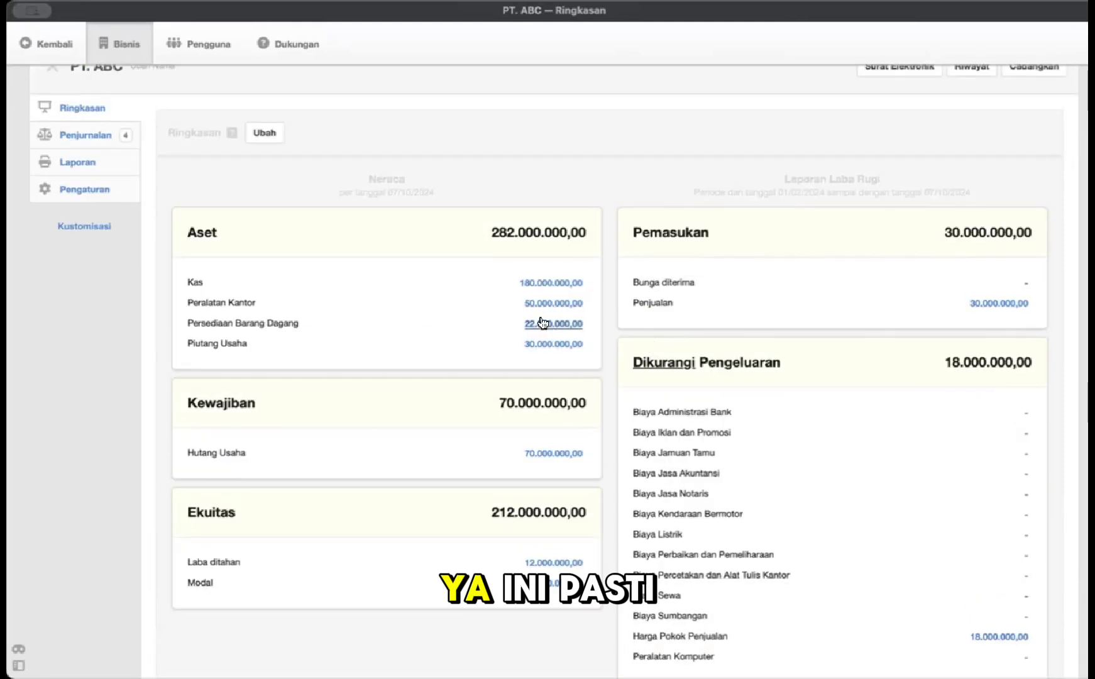
pyautogui.scroll(-2, 542, 322)
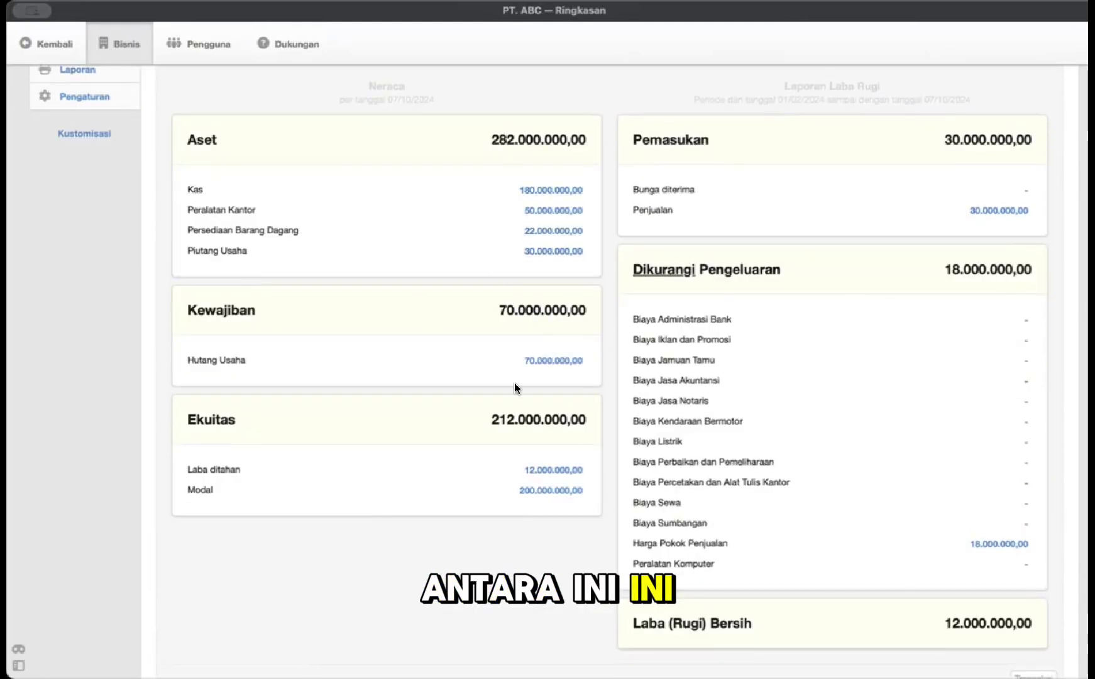
pyautogui.scroll(-1, 714, 354)
pyautogui.scroll(-1, 921, 197)
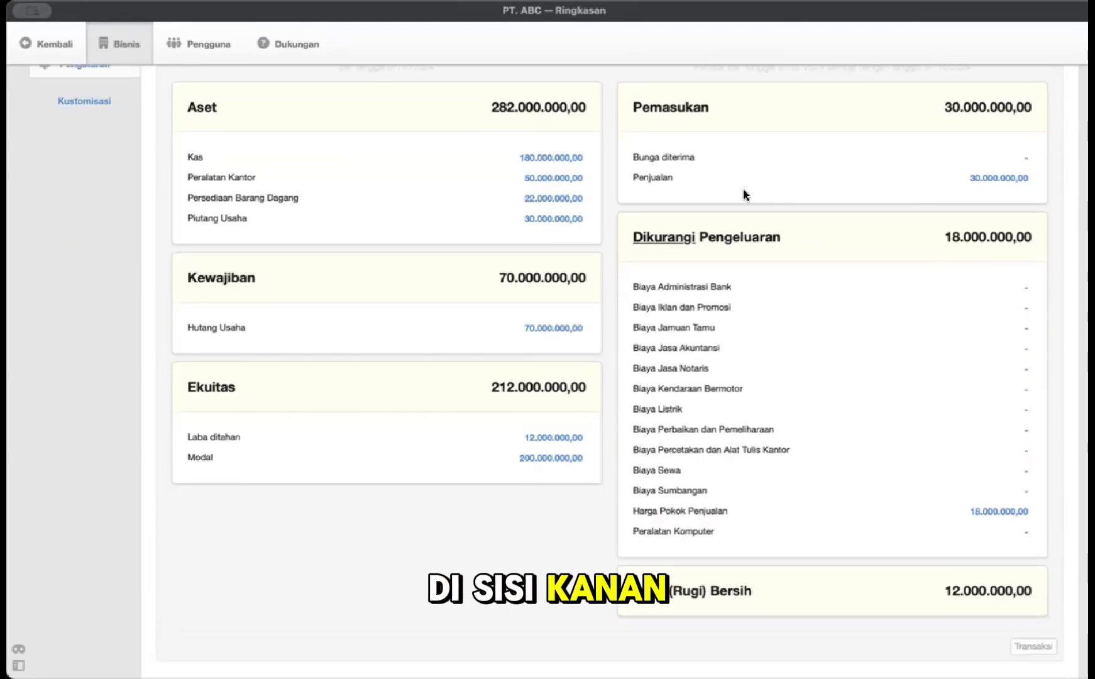
pyautogui.scroll(5, 839, 205)
pyautogui.scroll(-3, 840, 204)
pyautogui.scroll(-5, 840, 204)
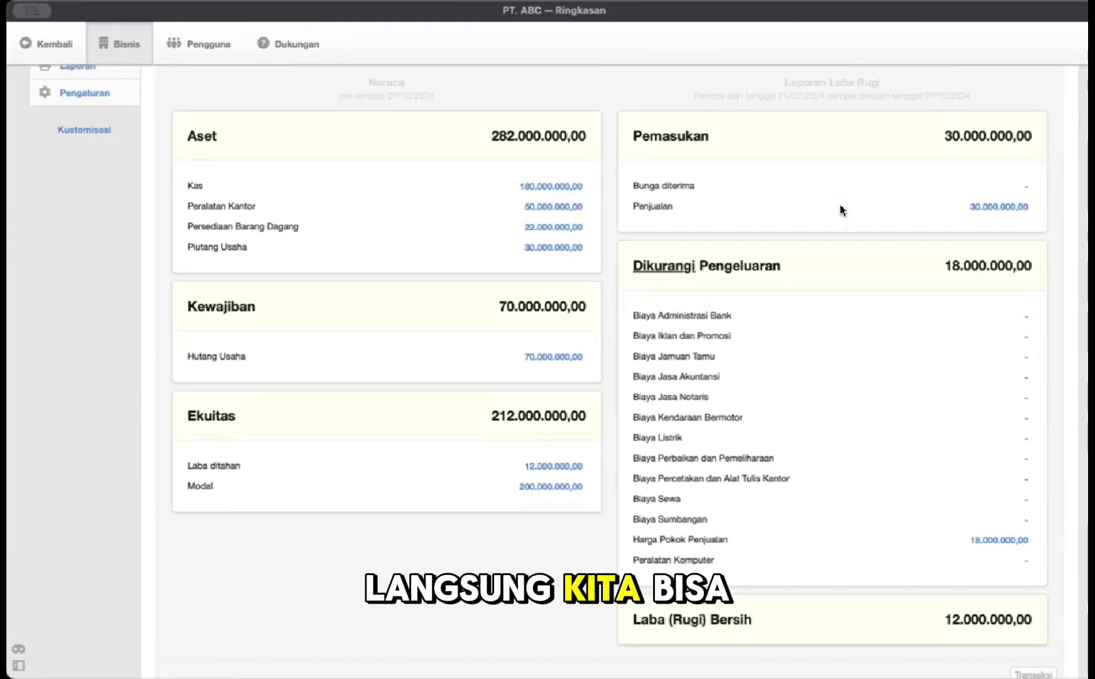
pyautogui.scroll(4, 839, 204)
pyautogui.scroll(4, 840, 205)
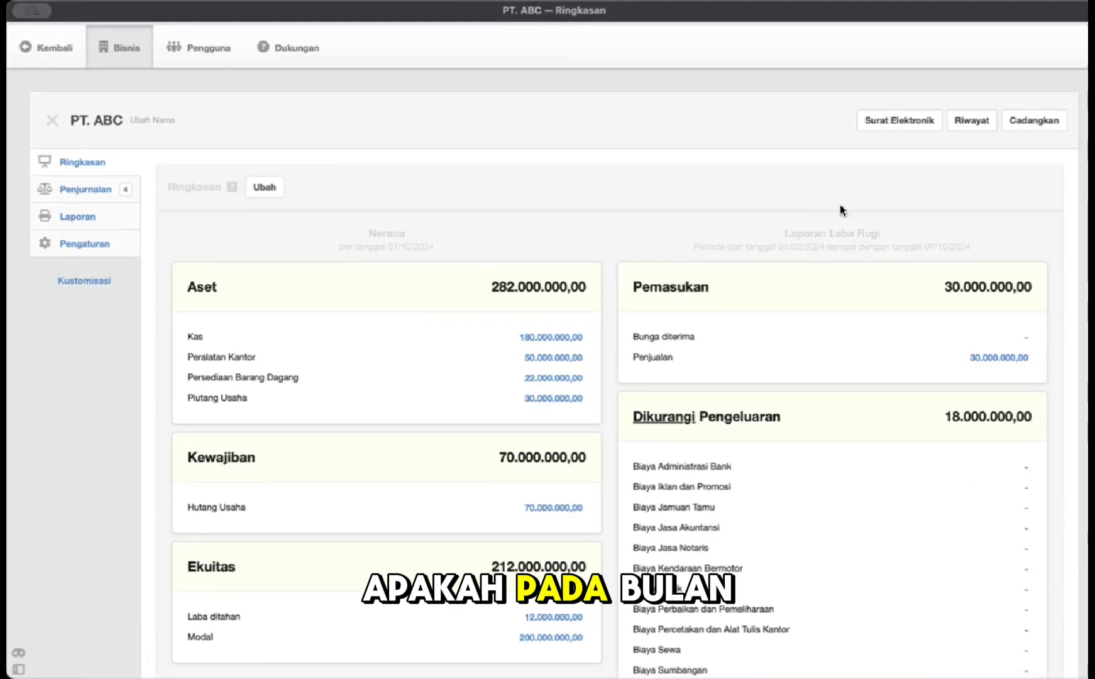
pyautogui.scroll(-10, 839, 205)
pyautogui.scroll(7, 839, 205)
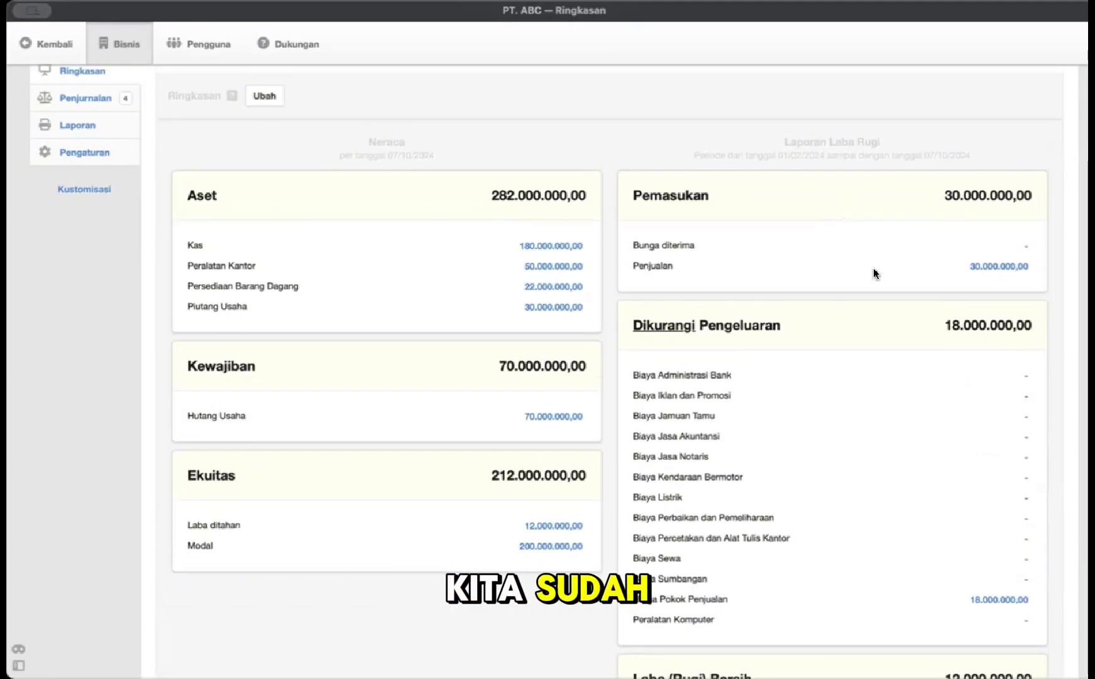
pyautogui.scroll(-2, 874, 268)
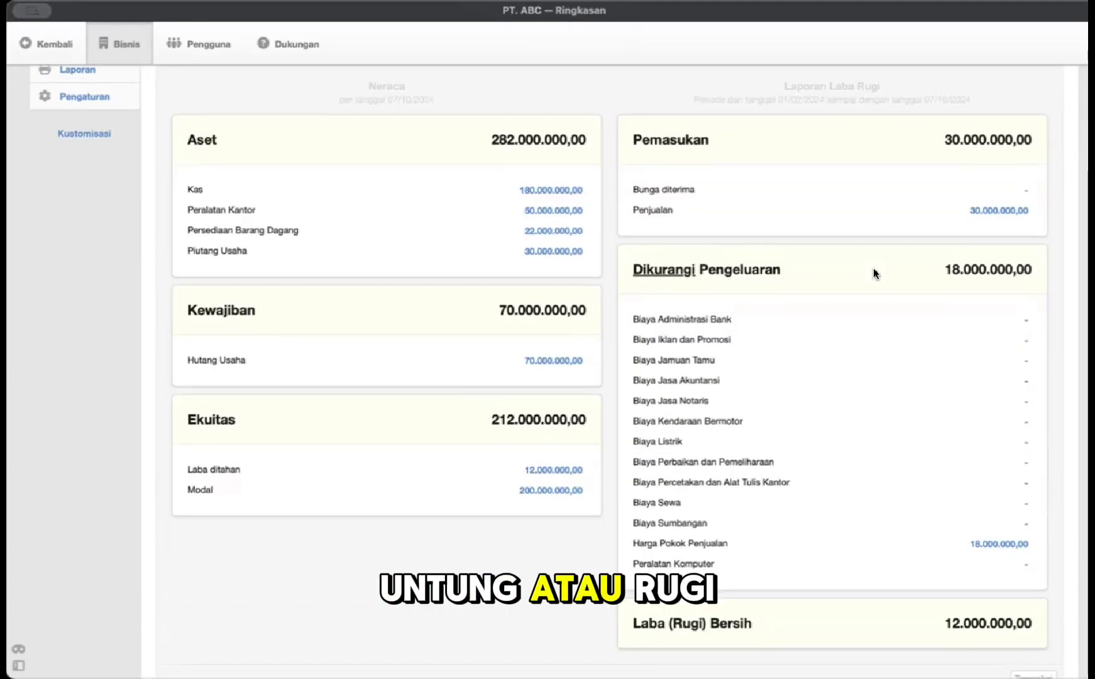
pyautogui.scroll(6, 356, 254)
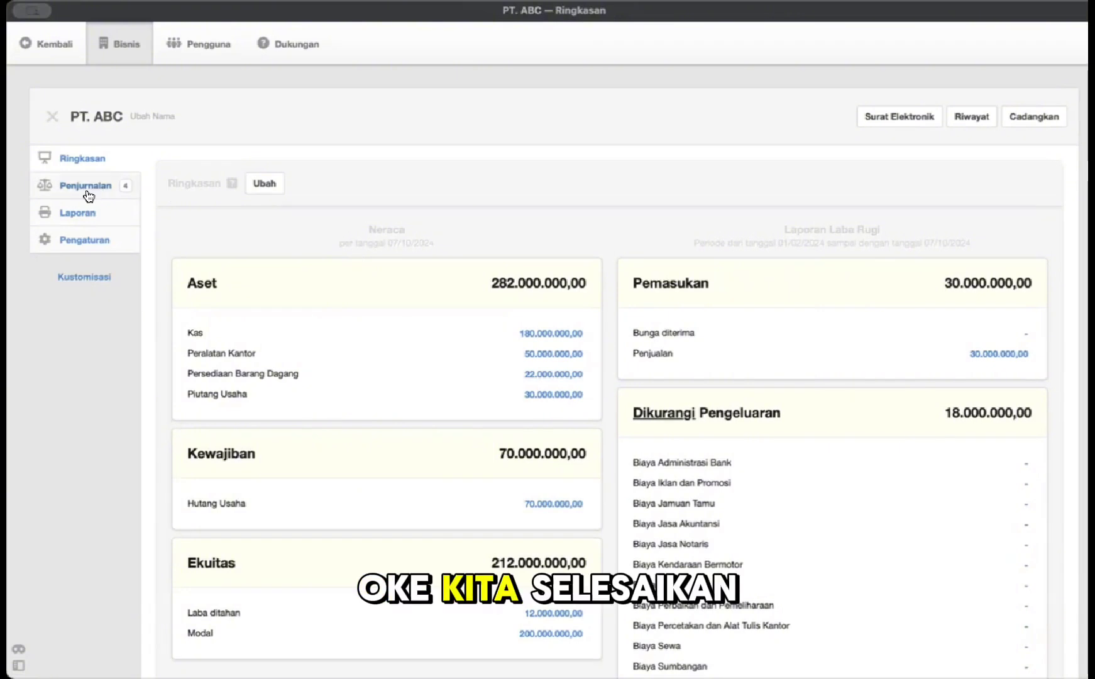
# Step: Open the journal list, then switch to Tugas Latihan PA.pdf and read the 12 February transaction
pyautogui.click(86, 189)
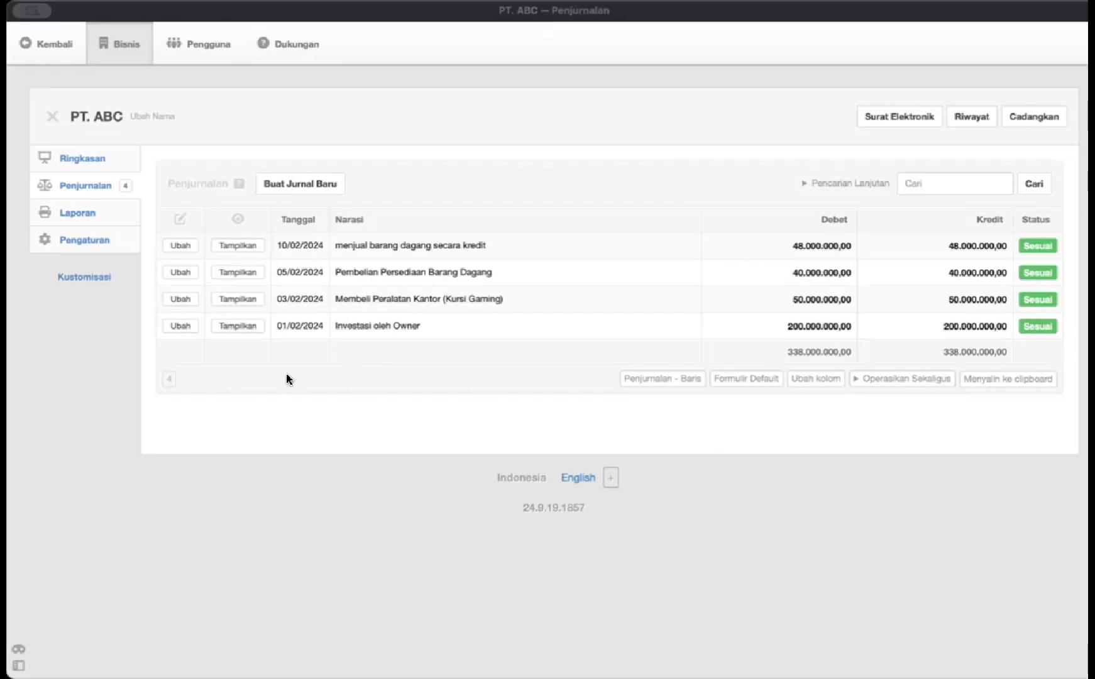
pyautogui.press('super+Tab')
pyautogui.scroll(1, 439, 292)
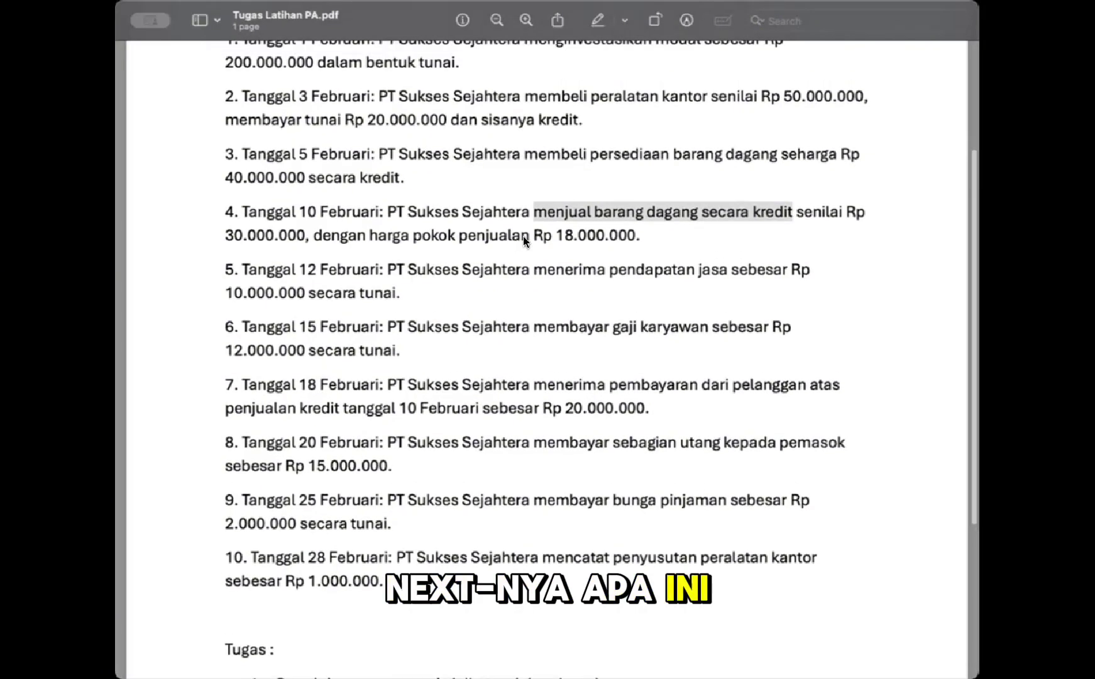
pyautogui.scroll(-2, 521, 242)
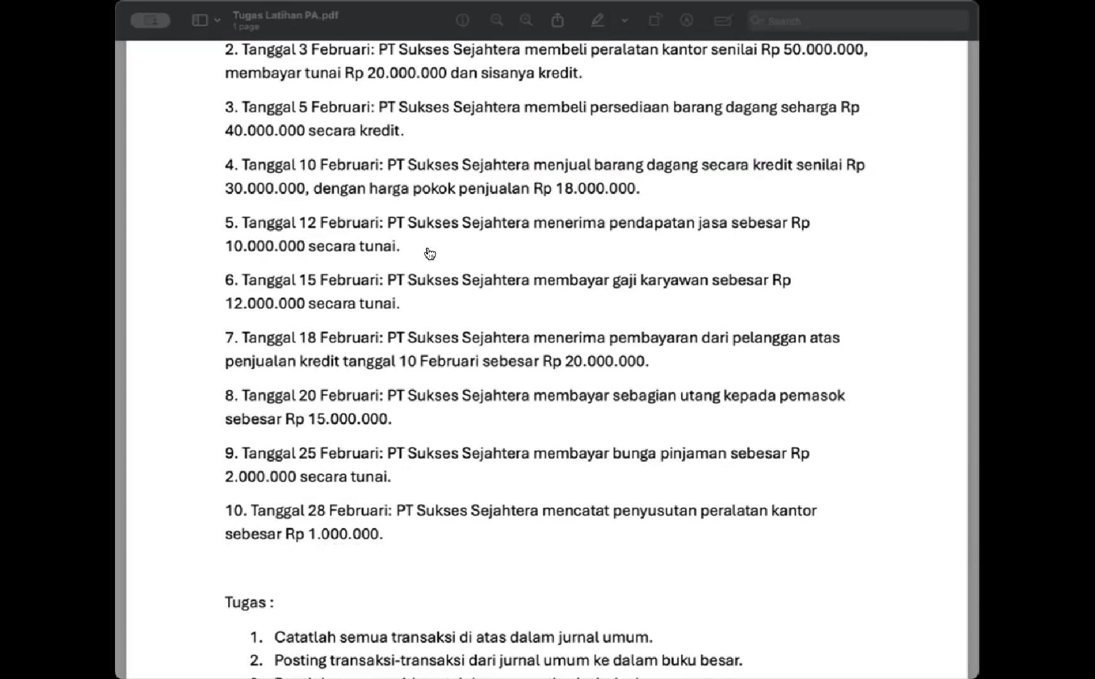
# Step: Switch back to the PT. ABC books and start a new Laporan Laba Rugi account from the Bagan Akun
pyautogui.click(839, 574)
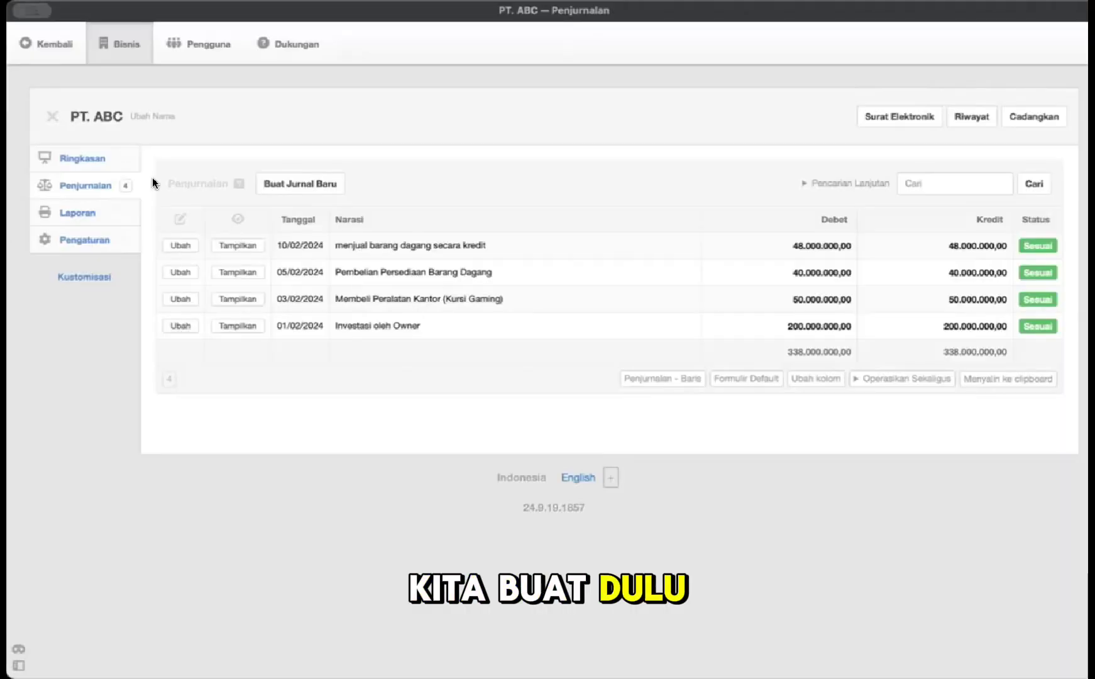
pyautogui.click(87, 240)
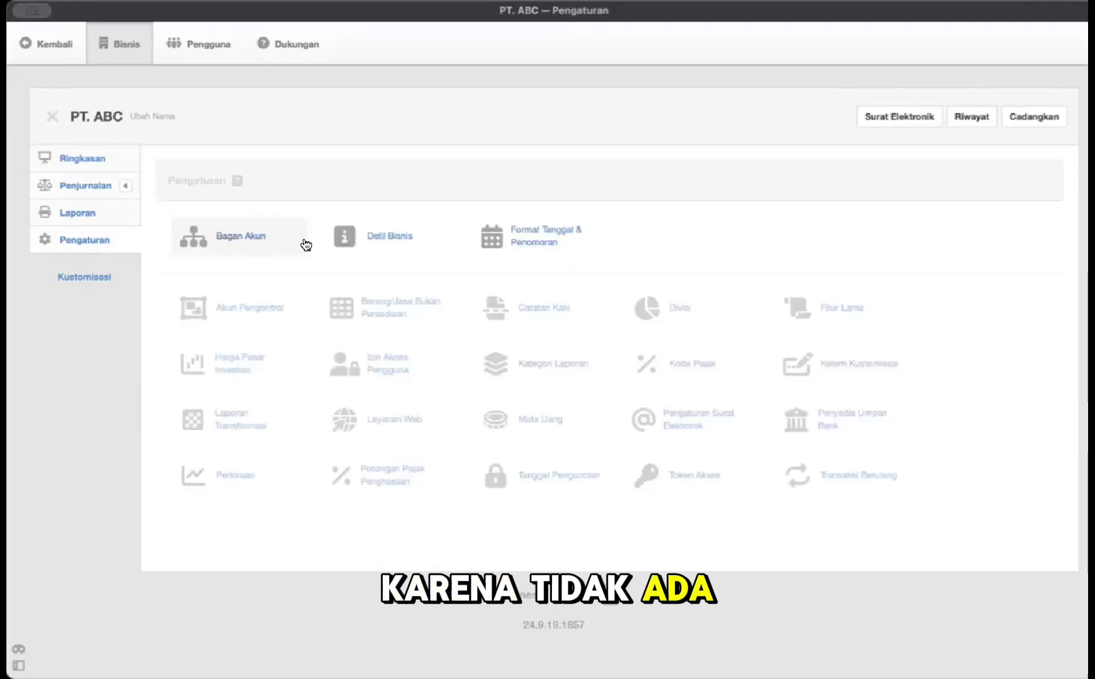
pyautogui.click(254, 237)
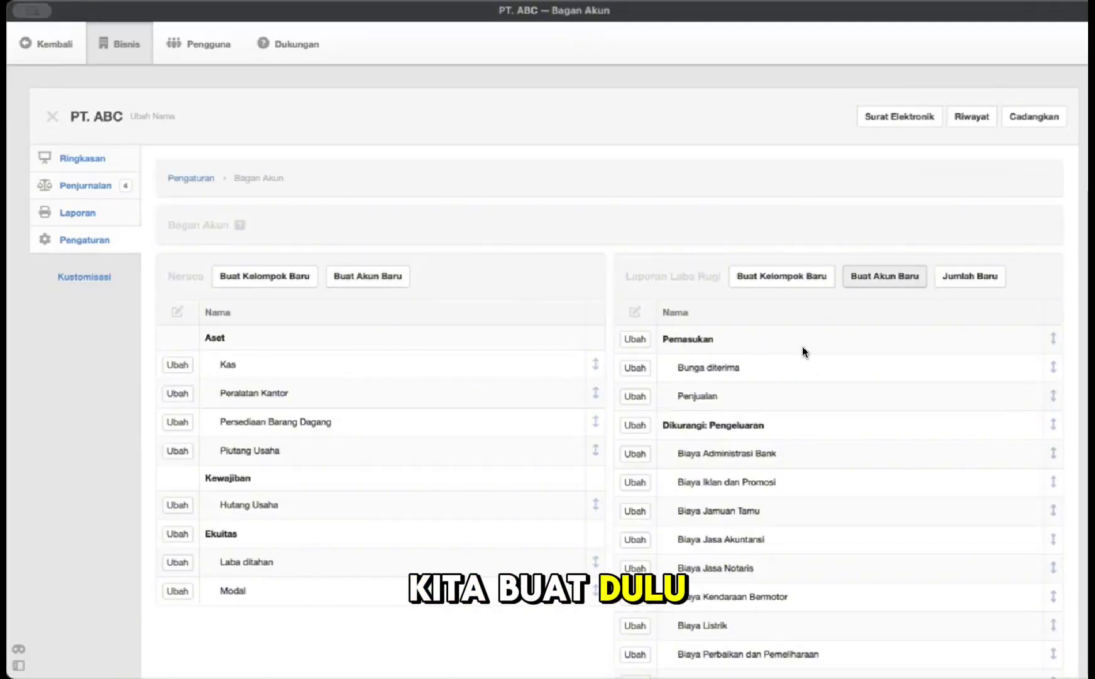
pyautogui.scroll(-1, 802, 349)
pyautogui.scroll(-2, 687, 306)
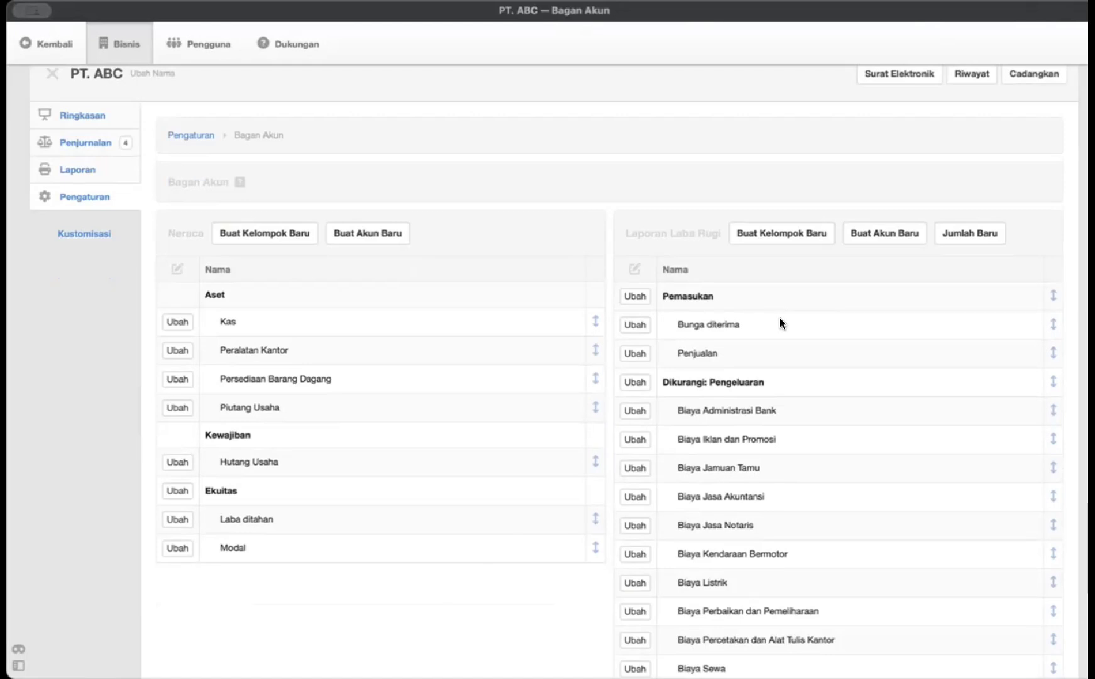
pyautogui.click(911, 241)
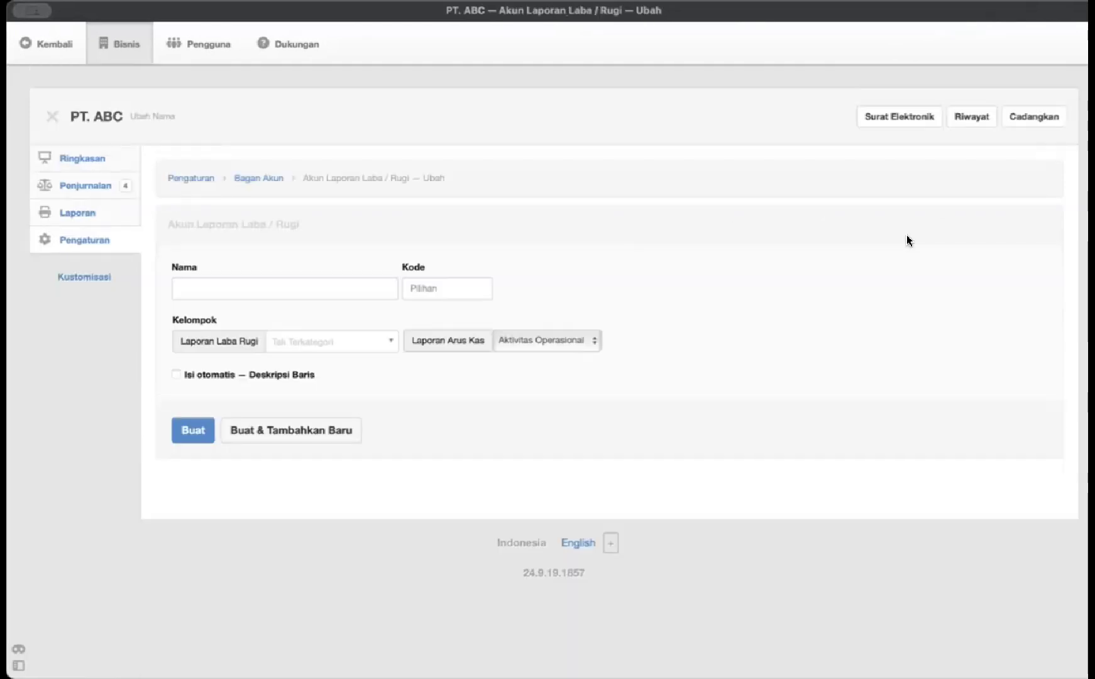
# Step: Create the account Pendapatan Jasa in the Pemasukan group, with Aktivitas Operasional as its cash flow category
pyautogui.click(326, 287)
pyautogui.write('Pendapatan')
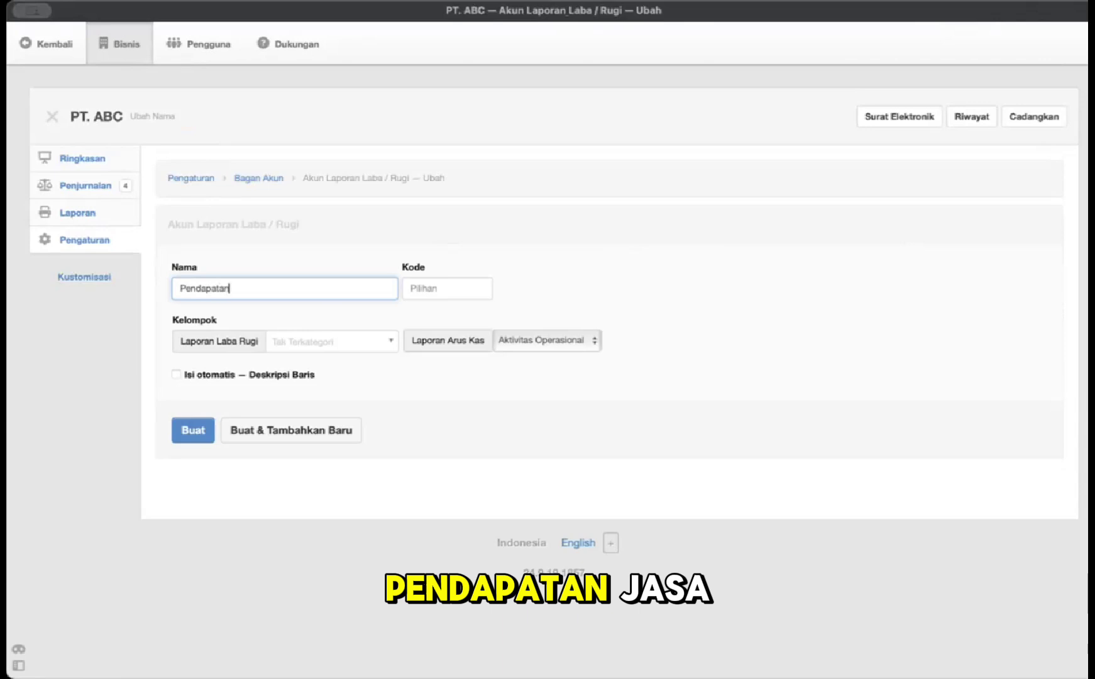
pyautogui.write(' Jasa')
pyautogui.click(335, 338)
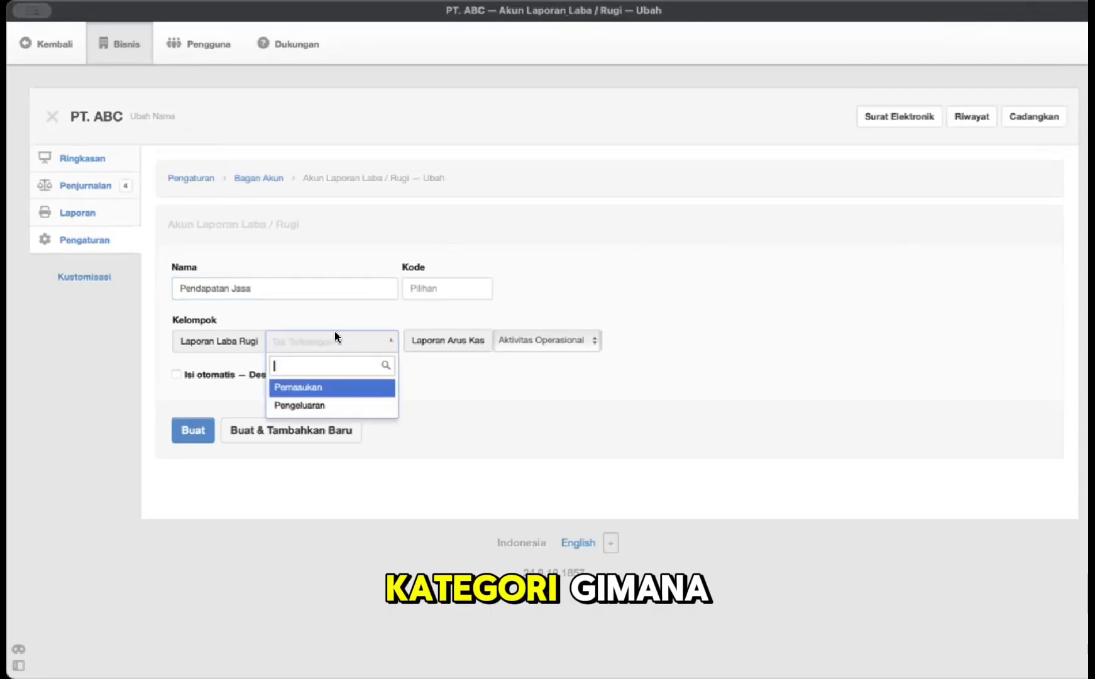
pyautogui.click(352, 385)
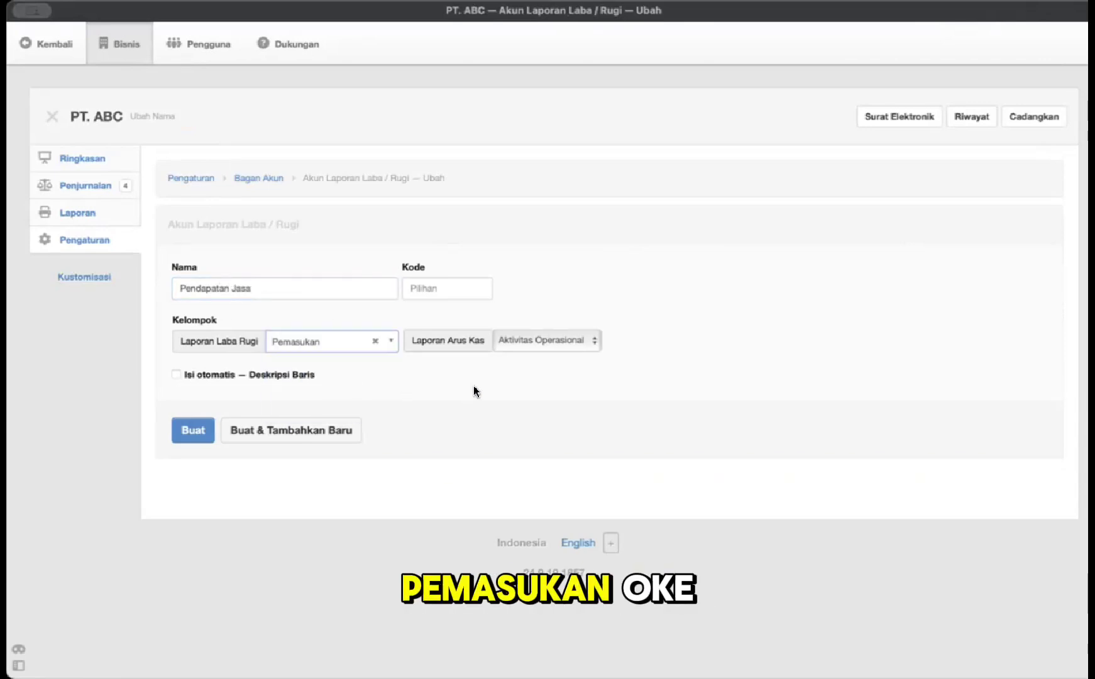
pyautogui.click(565, 341)
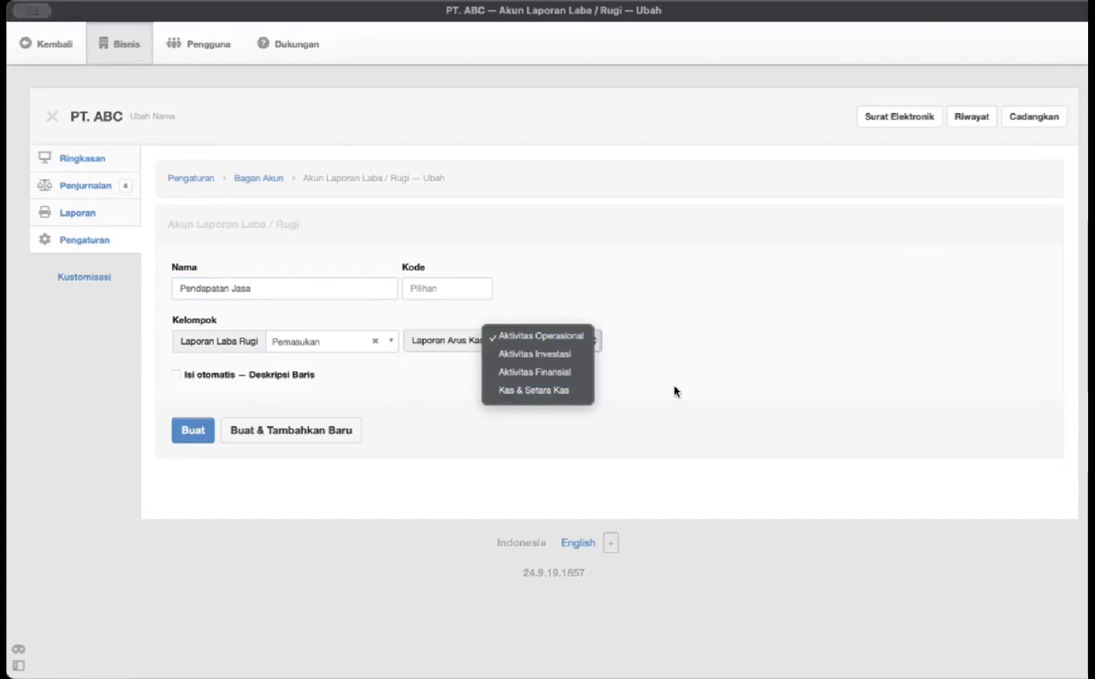
pyautogui.click(675, 391)
pyautogui.click(587, 345)
pyautogui.click(651, 357)
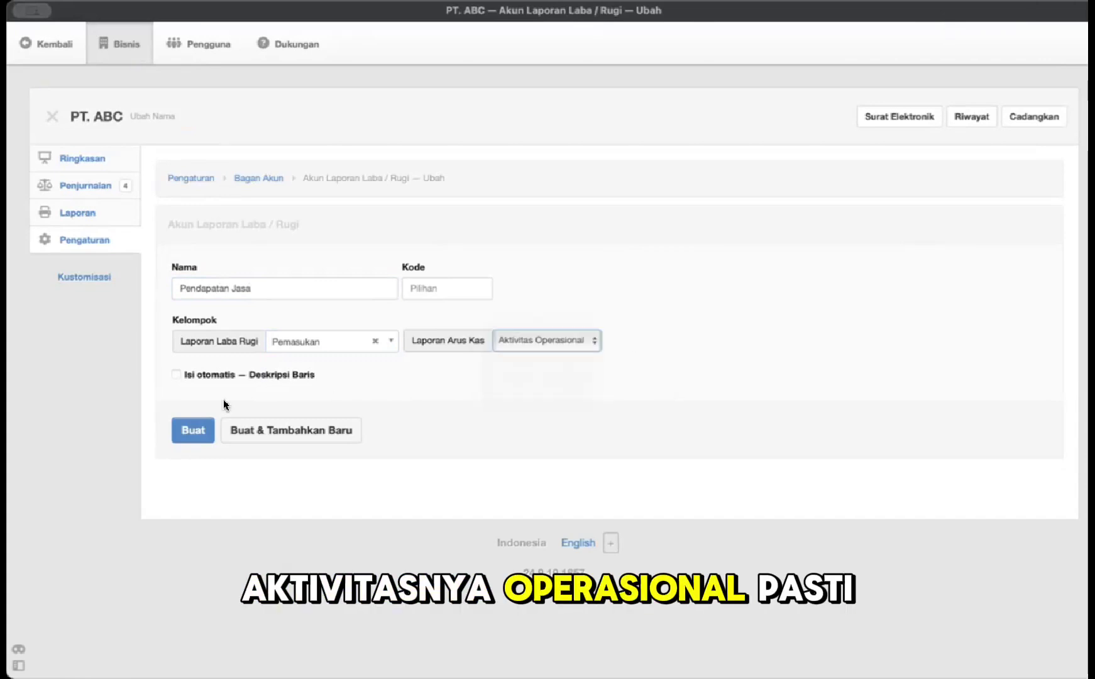
pyautogui.click(201, 430)
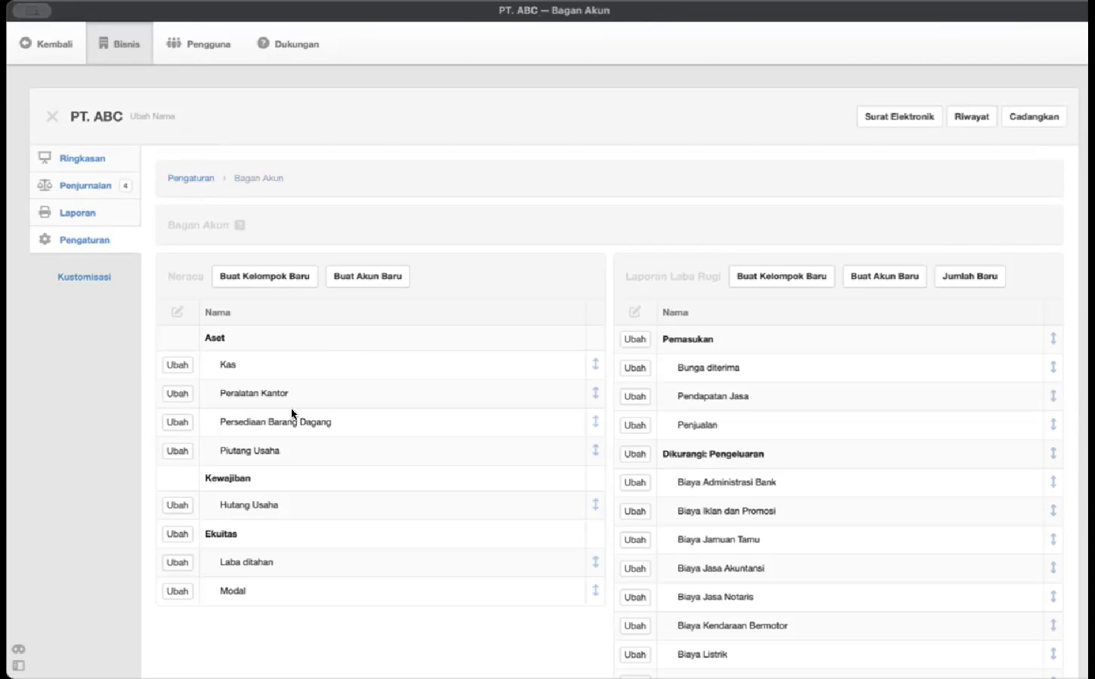
# Step: Start a new journal entry and set its date to 12/2/2024
pyautogui.click(86, 189)
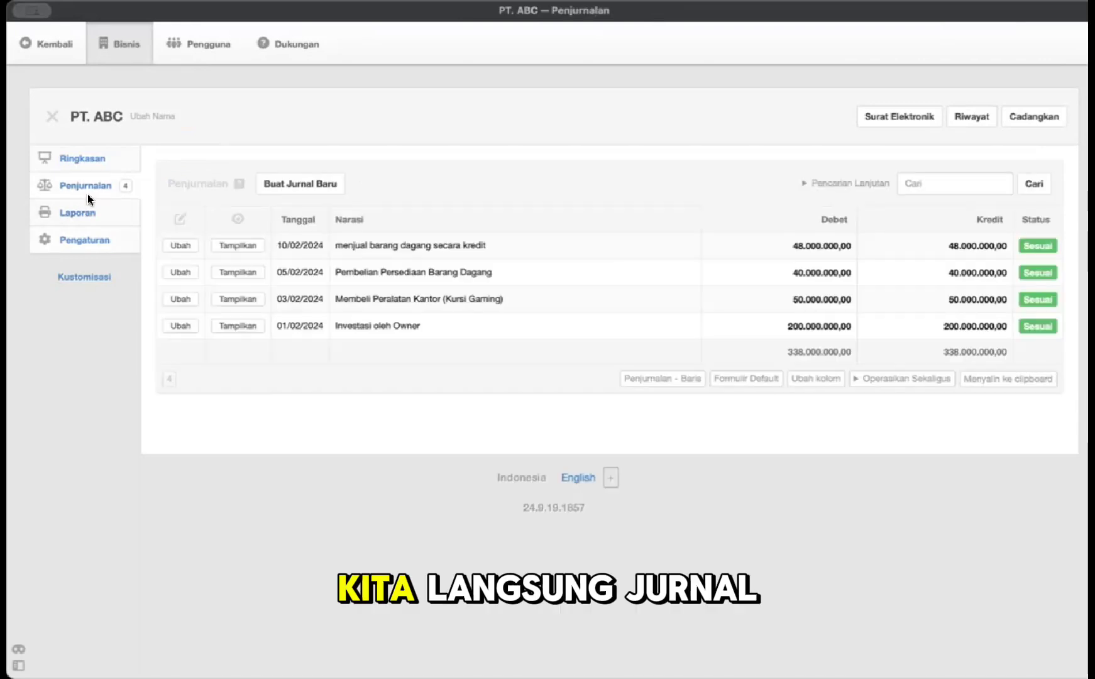
pyautogui.click(304, 195)
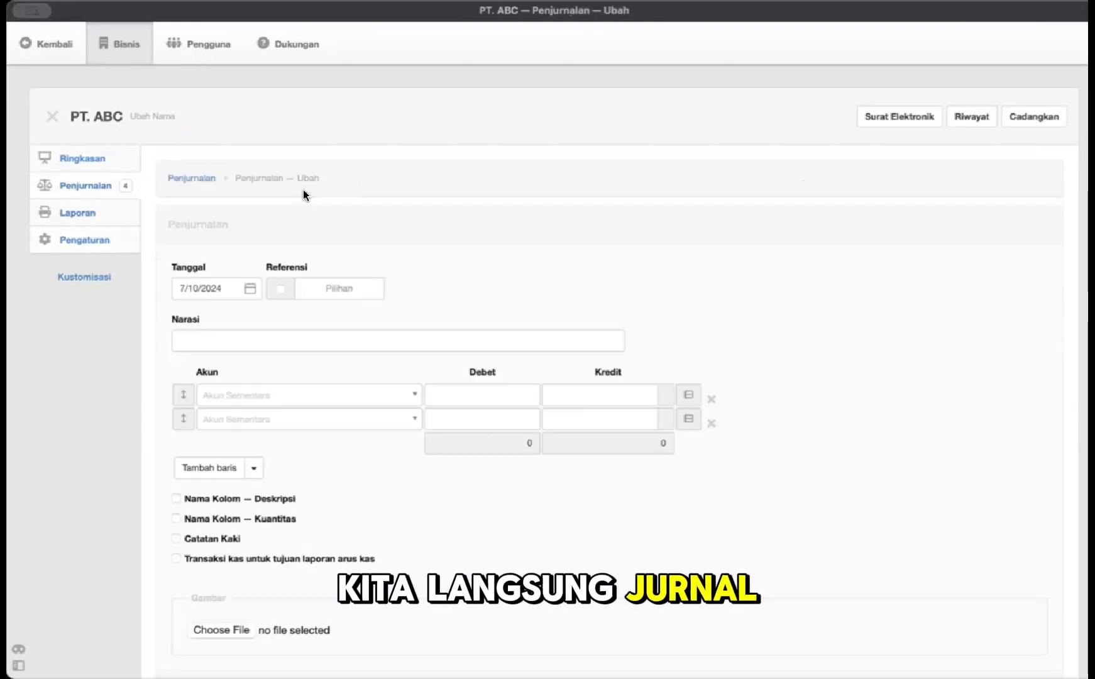
pyautogui.click(386, 331)
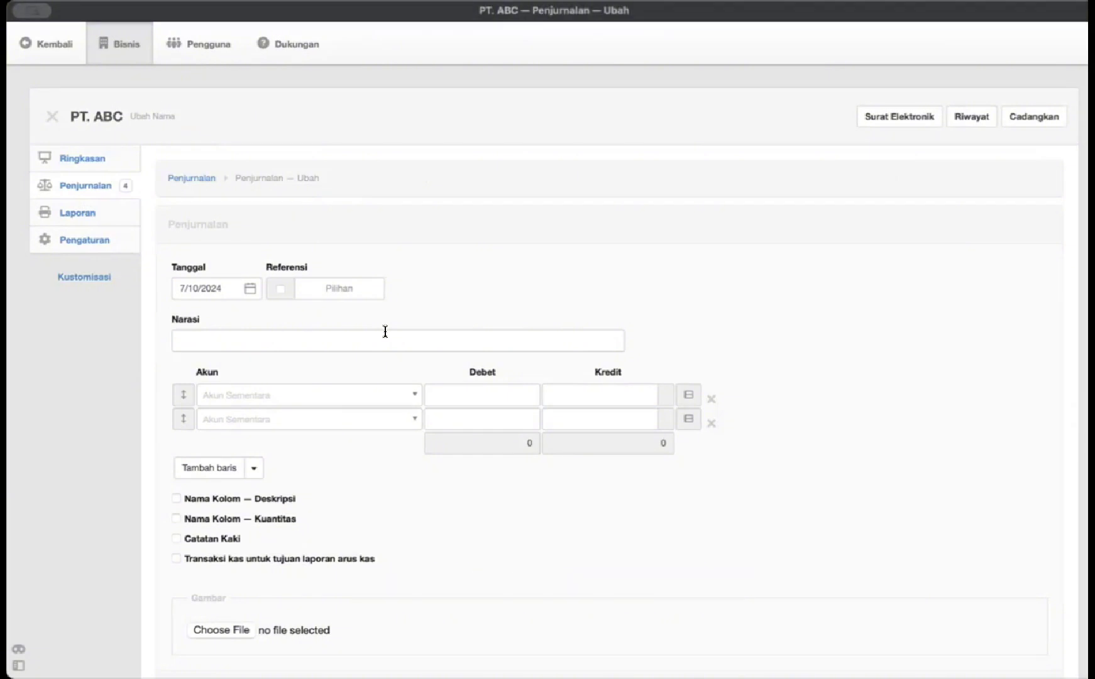
pyautogui.click(227, 295)
pyautogui.click(251, 320)
pyautogui.click(268, 350)
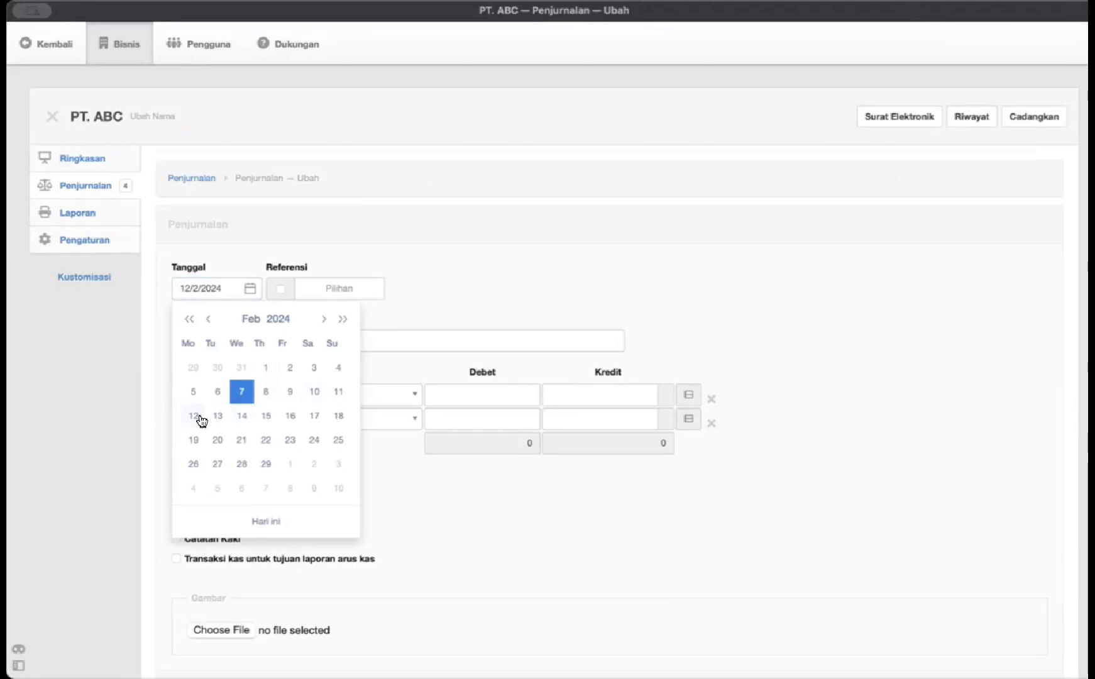
pyautogui.click(250, 340)
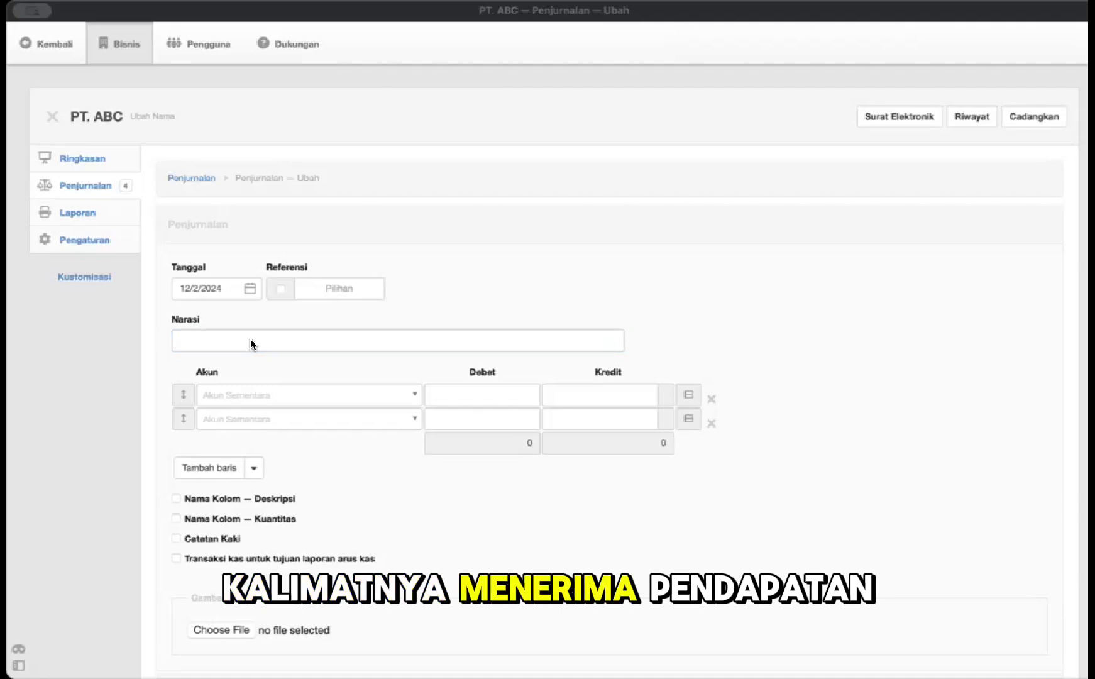
# Step: Enter the narration Menerima Pendapatan Jasa and assign the accounts Kas and Pendapatan Jasa to the two journal lines
pyautogui.click(249, 339)
pyautogui.write('Meneremi')
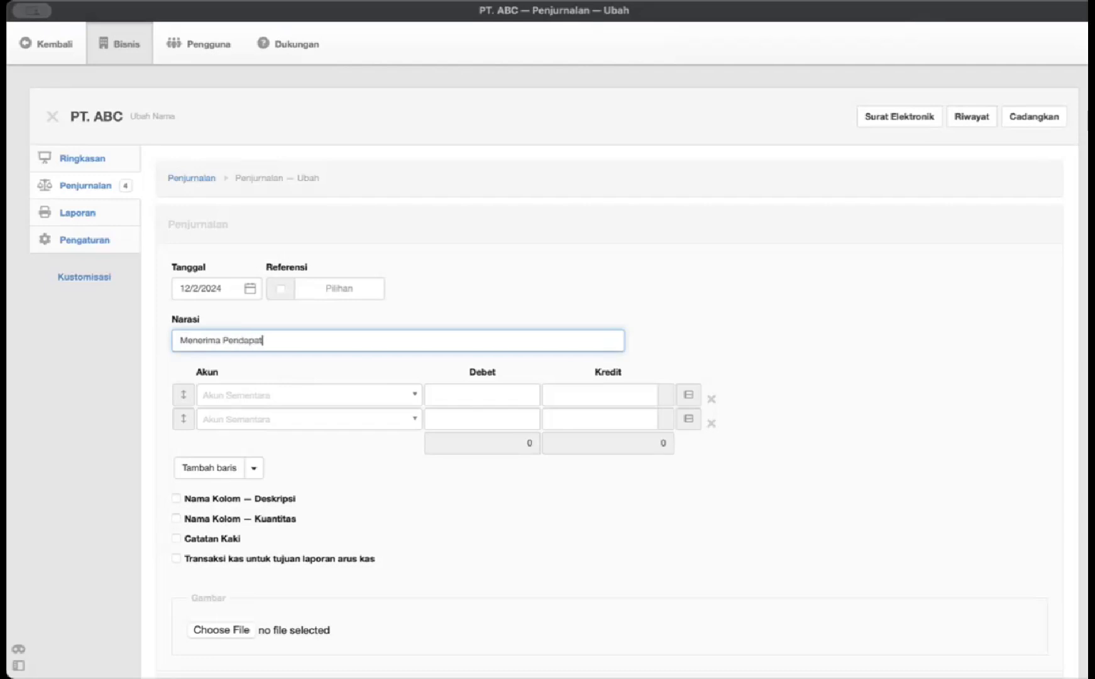
pyautogui.click(291, 390)
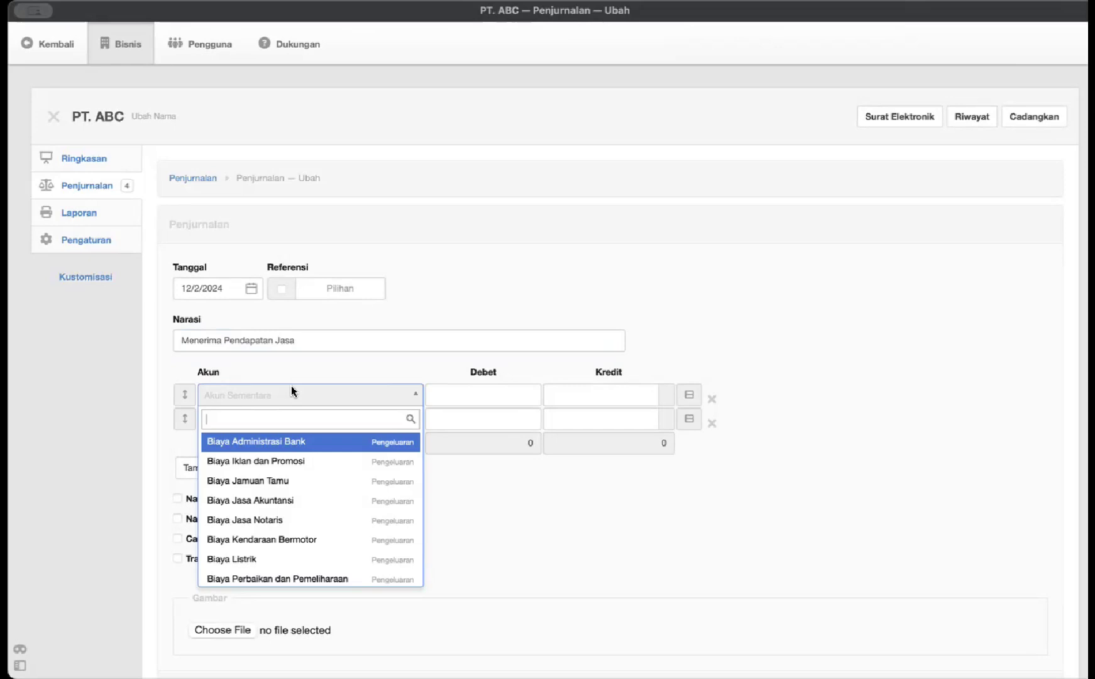
pyautogui.write('kas')
pyautogui.click(282, 443)
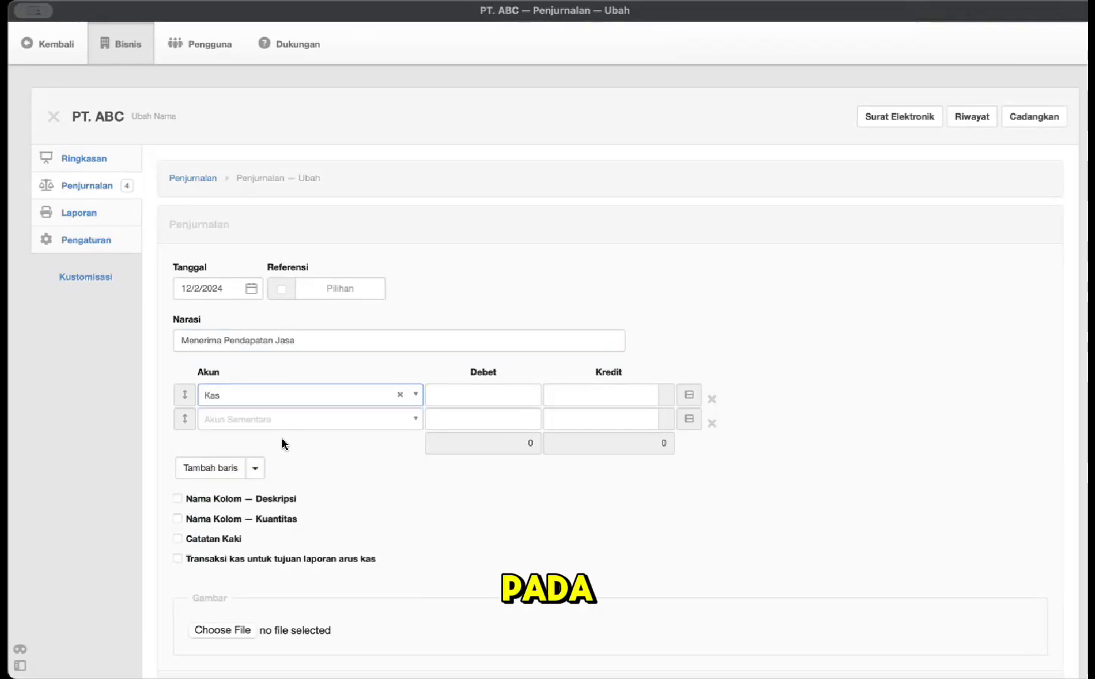
pyautogui.click(356, 424)
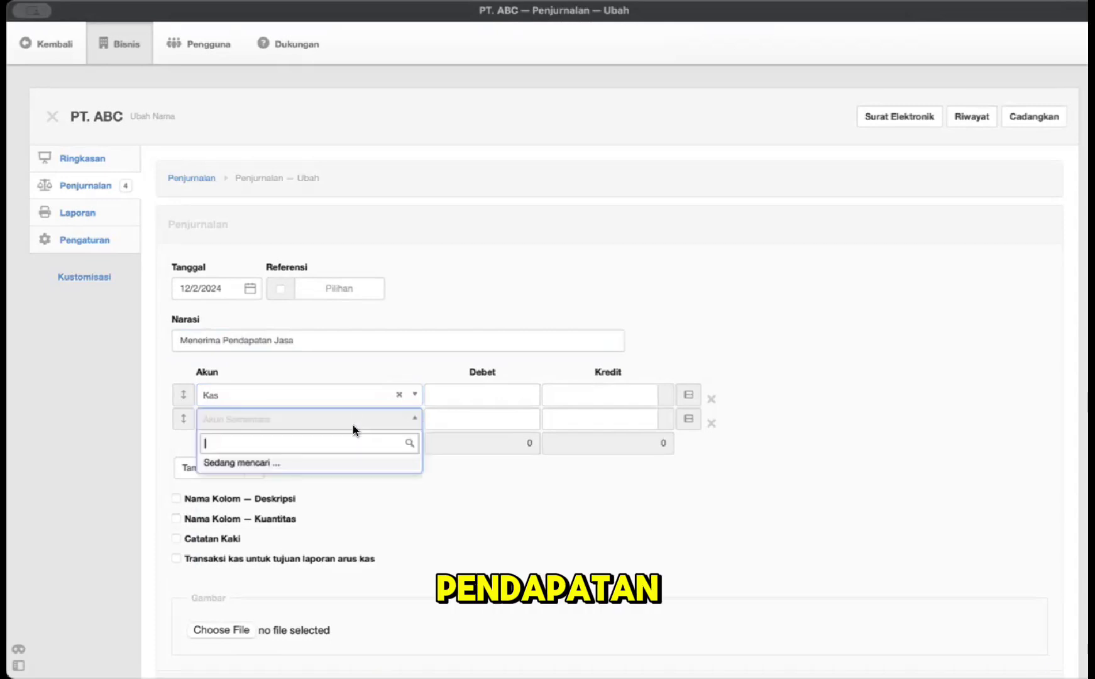
pyautogui.write('pendapa')
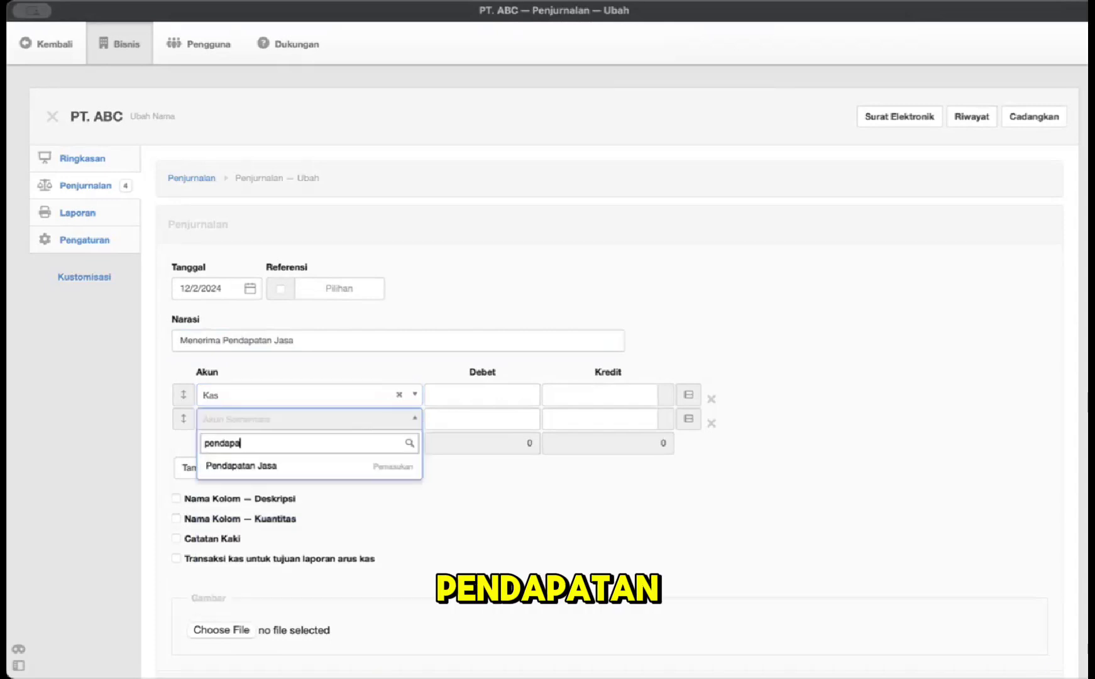
pyautogui.click(357, 467)
# Step: Debit Kas and credit Pendapatan Jasa with 10000000 each, and create the journal entry
pyautogui.click(480, 394)
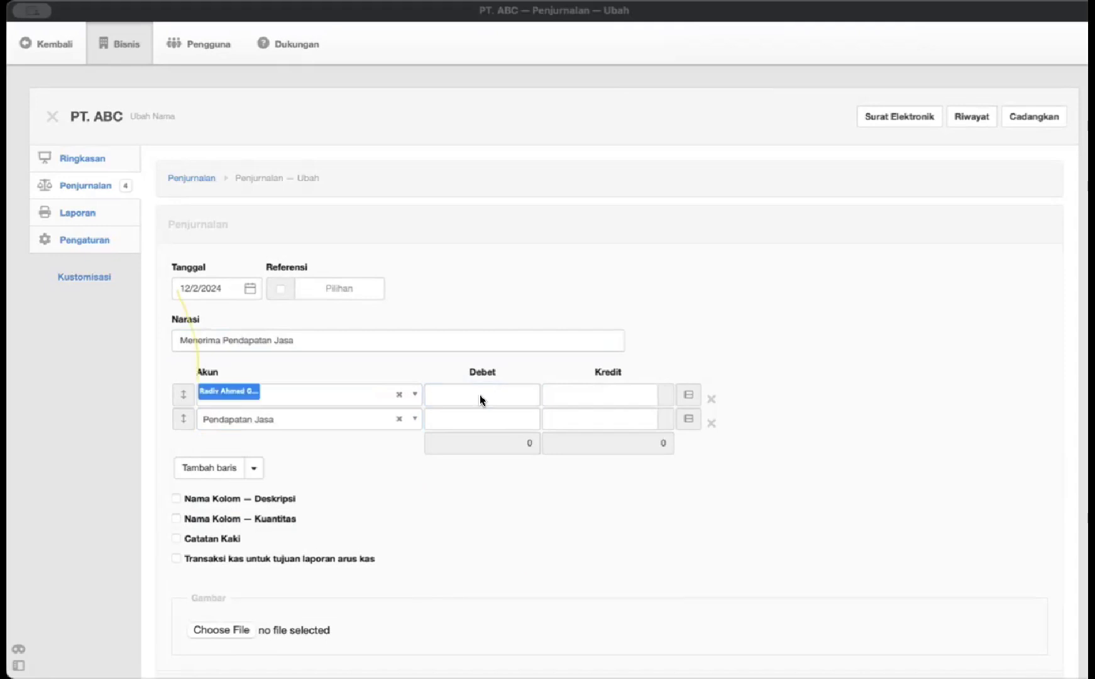
pyautogui.write('10000000')
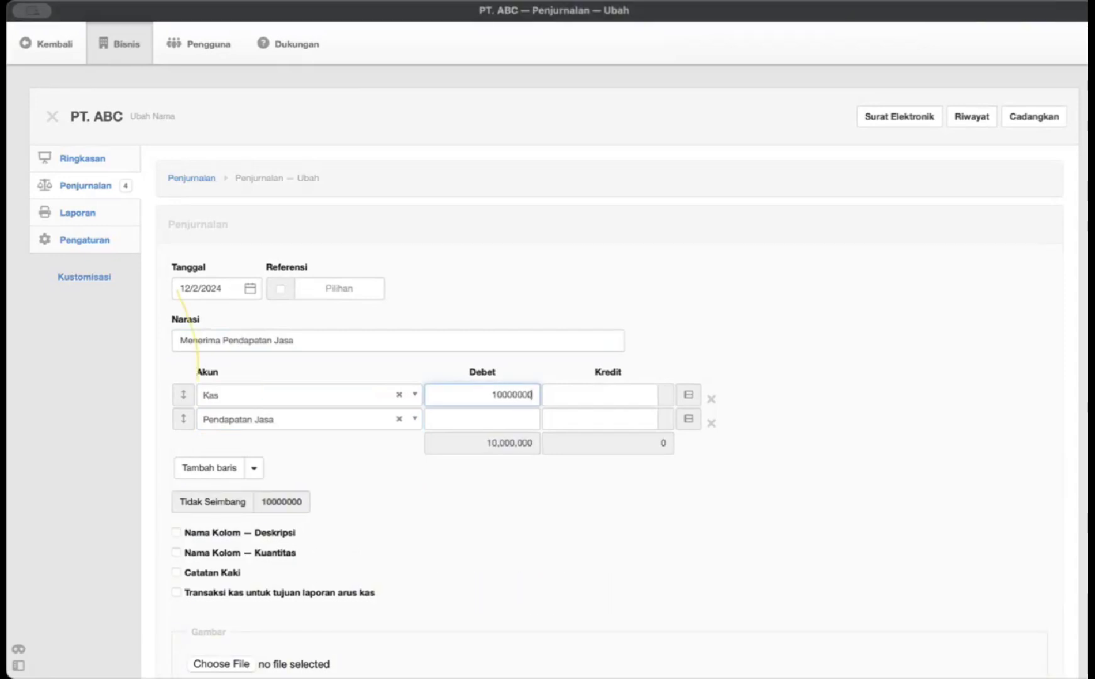
pyautogui.click(615, 412)
pyautogui.write('10000000')
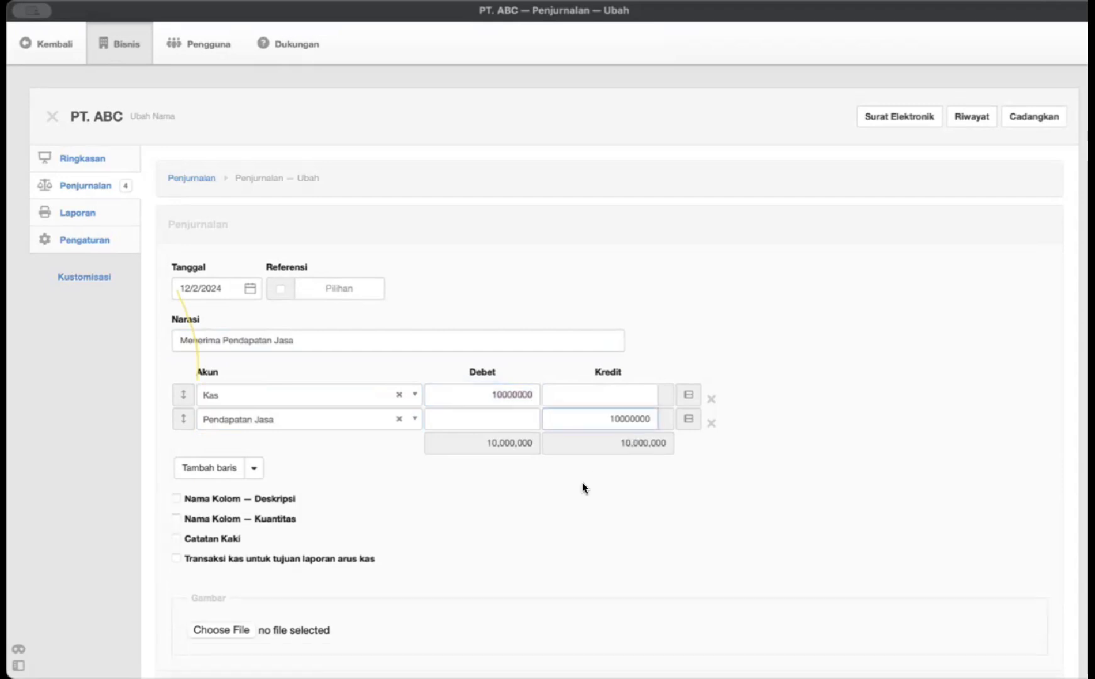
pyautogui.scroll(-2, 367, 487)
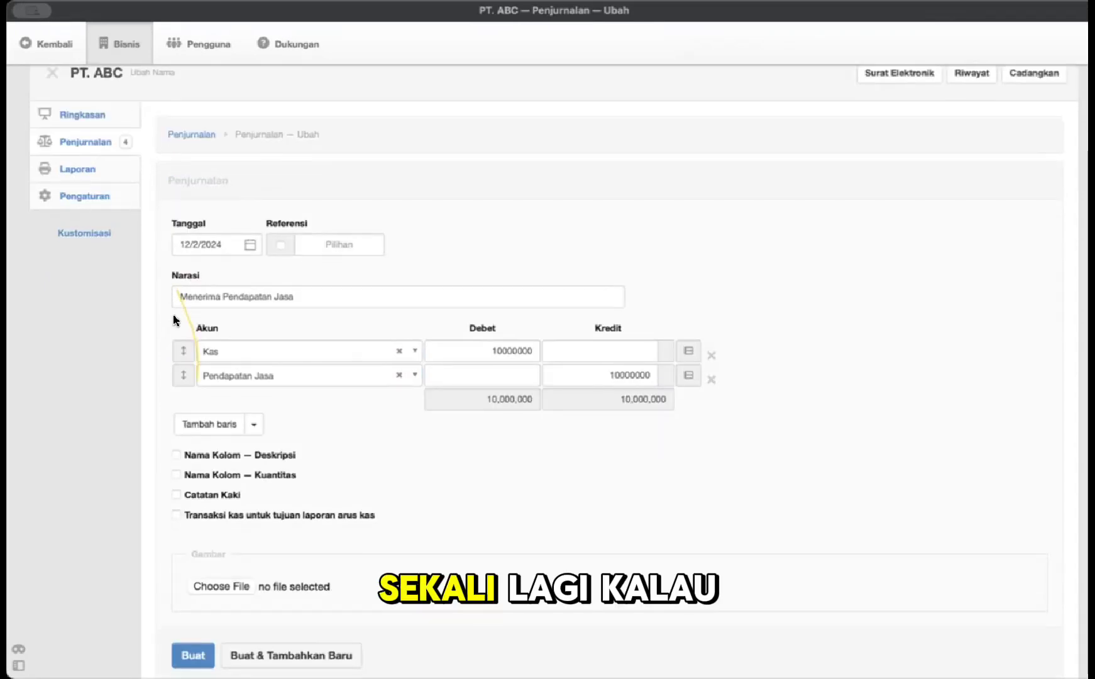
pyautogui.scroll(2, 275, 389)
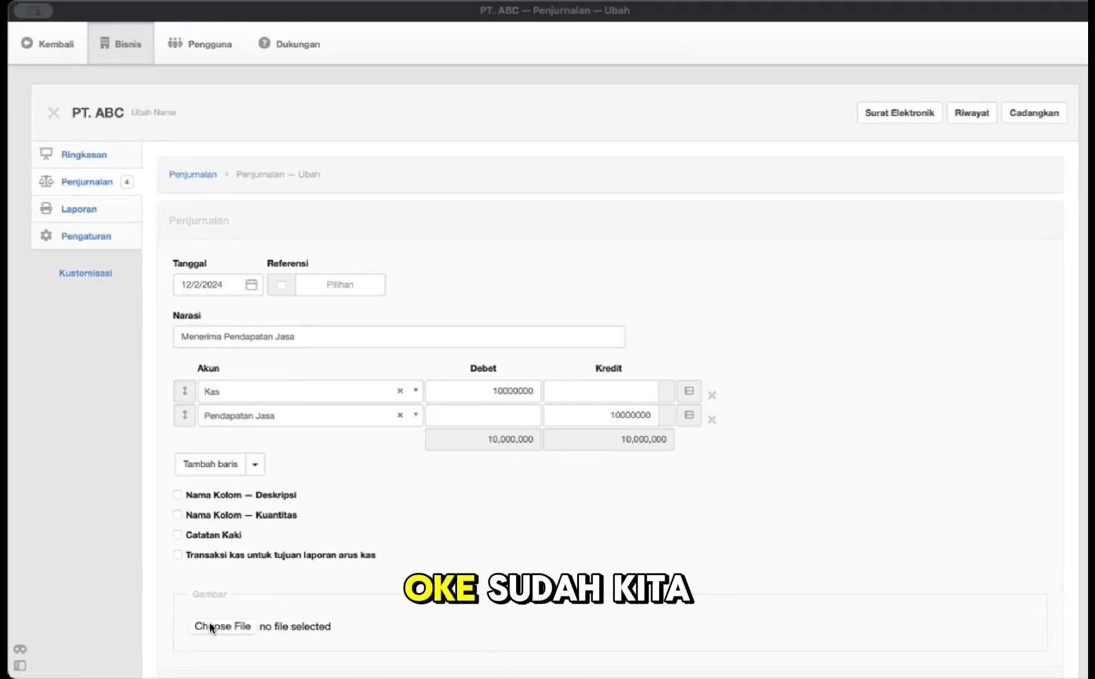
pyautogui.scroll(-3, 211, 622)
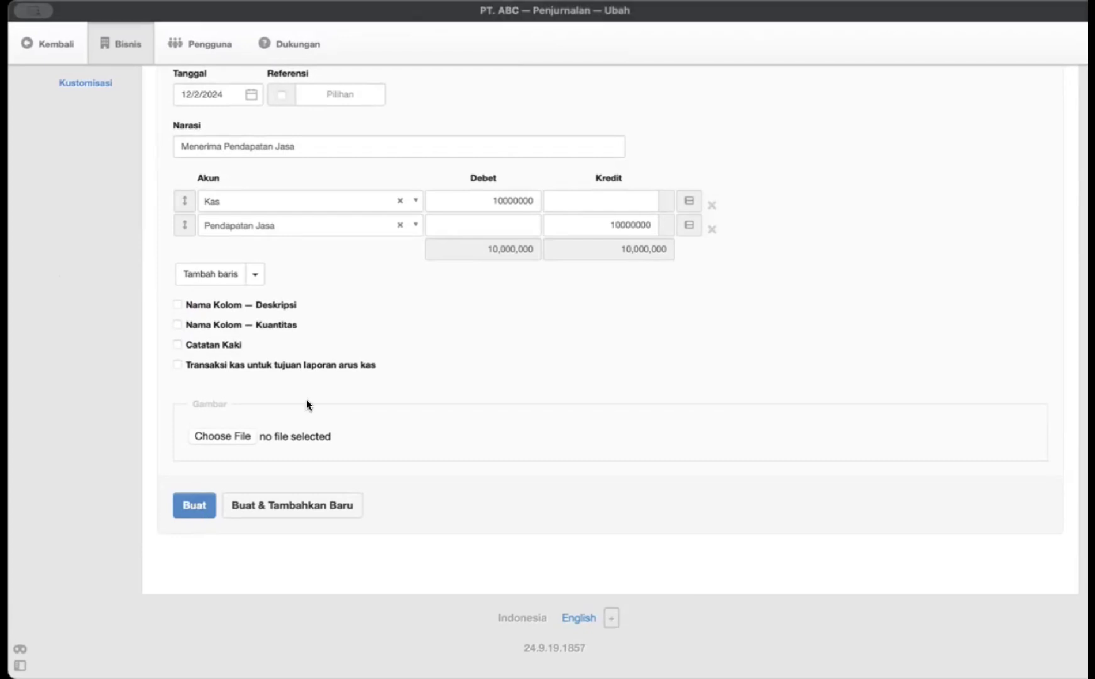
pyautogui.scroll(2, 223, 528)
pyautogui.click(196, 560)
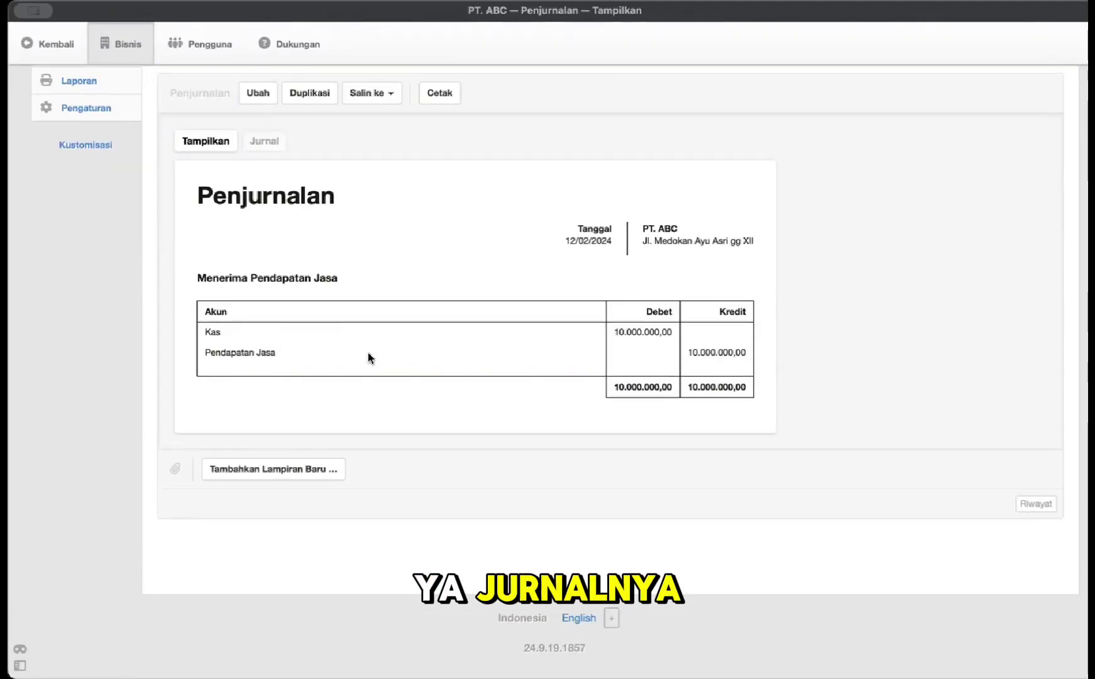
# Step: Open the journal list, read the 15 February transaction in Tugas Latihan PA.pdf, and return to the PT. ABC books
pyautogui.scroll(2, 368, 356)
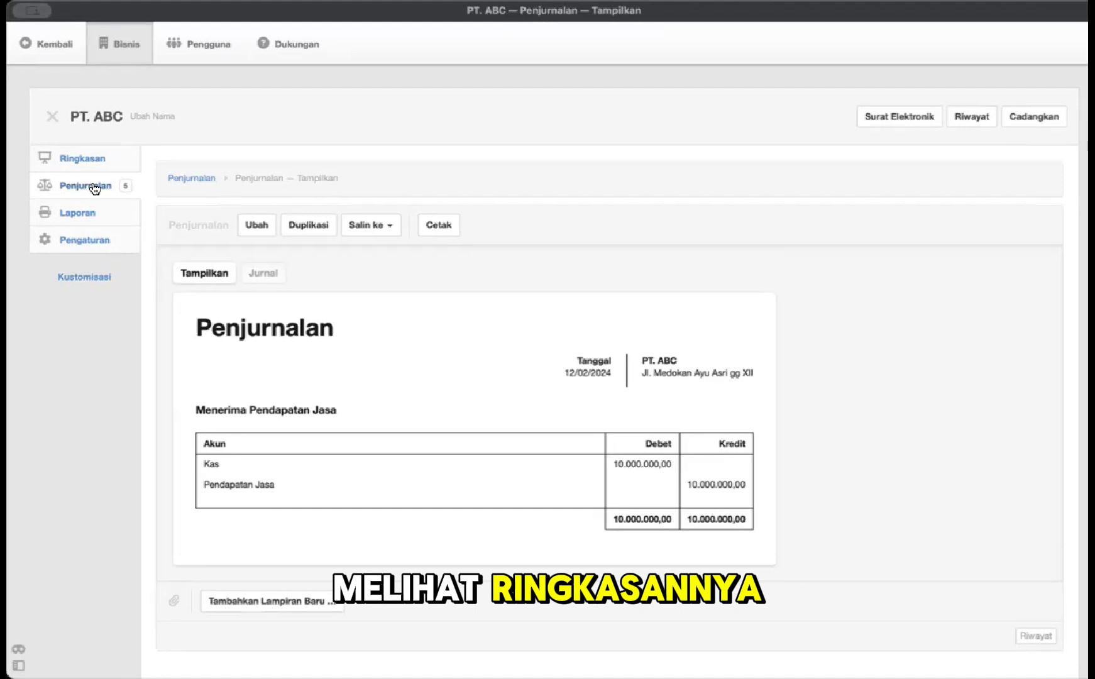
pyautogui.click(68, 191)
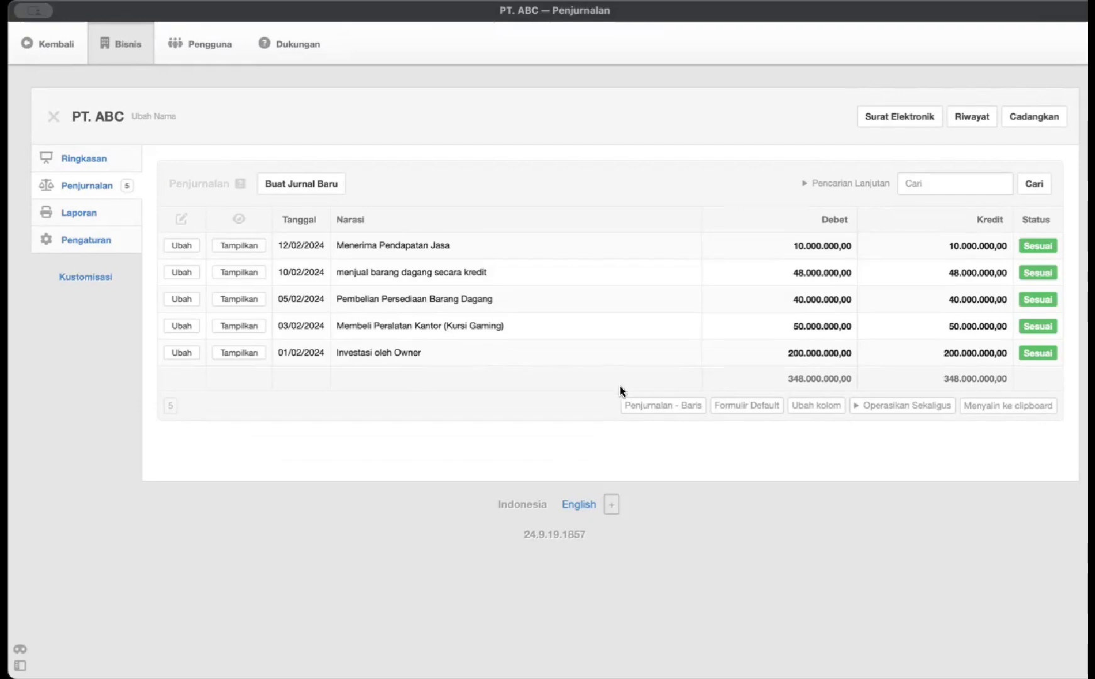
pyautogui.press('super+Tab')
pyautogui.scroll(1, 472, 269)
pyautogui.scroll(-2, 472, 268)
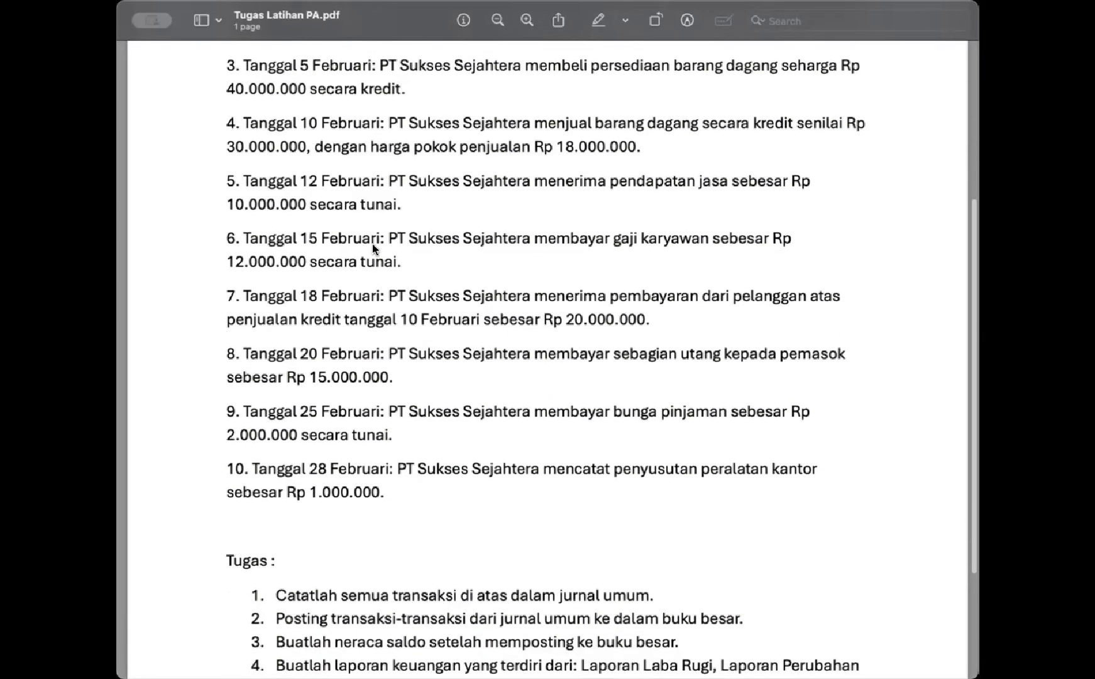
pyautogui.moveTo(244, 242); pyautogui.dragTo(418, 269)
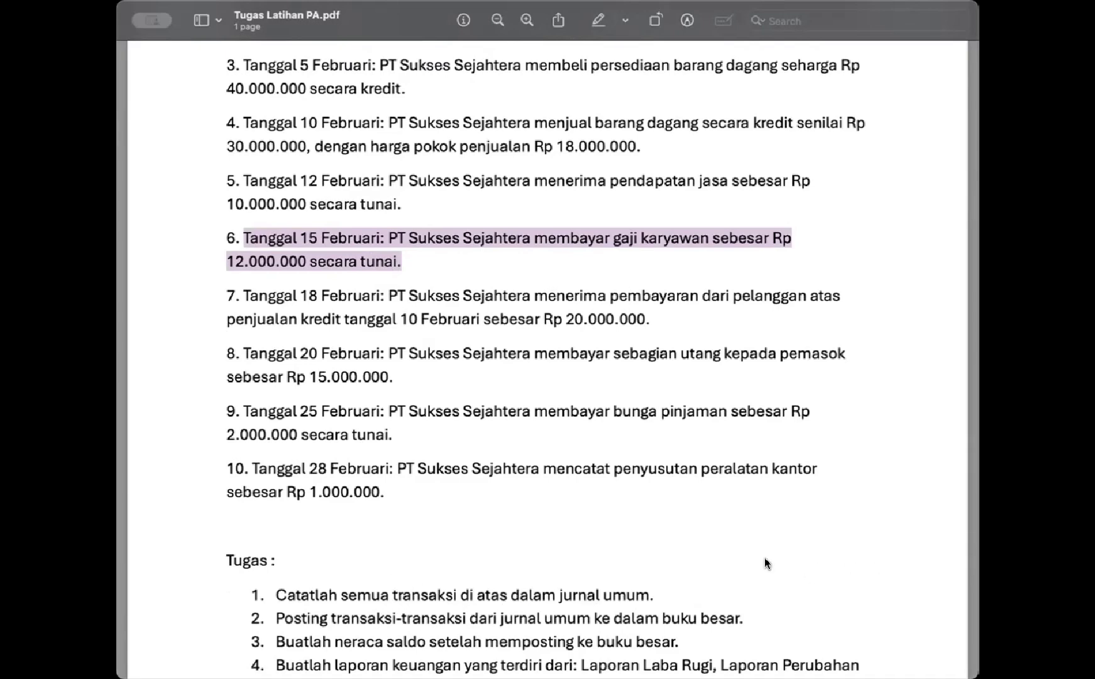
pyautogui.press('super+Tab')
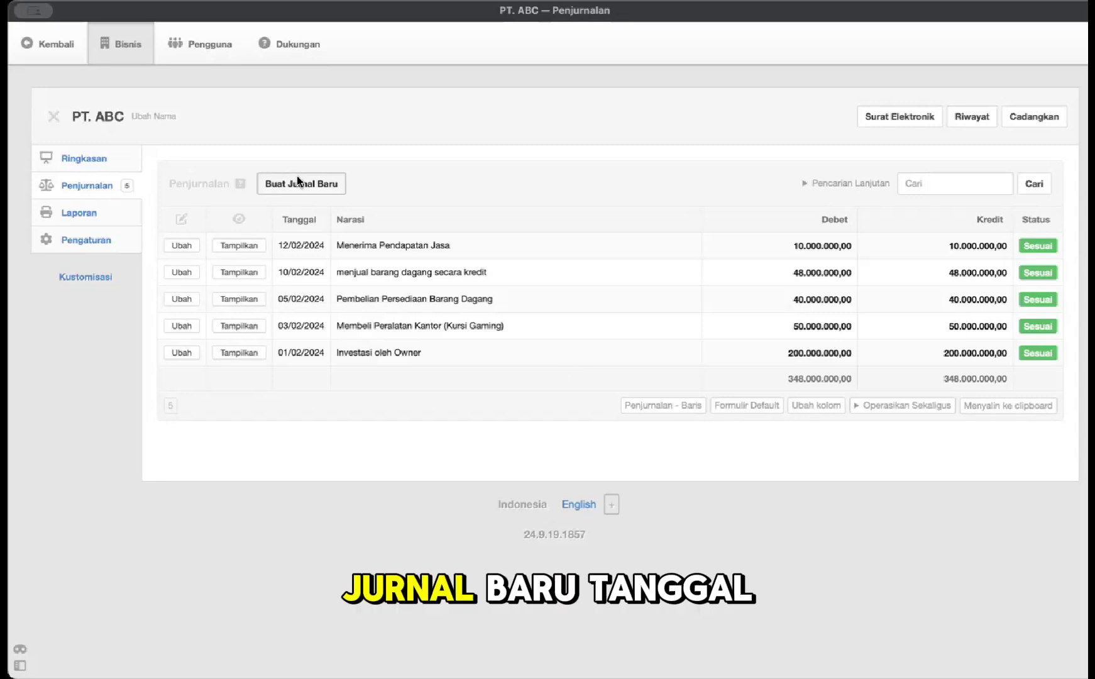
# Step: Start a new journal entry dated 15/2/2024 with the narration Membayar Gaji Karyawan
pyautogui.click(297, 182)
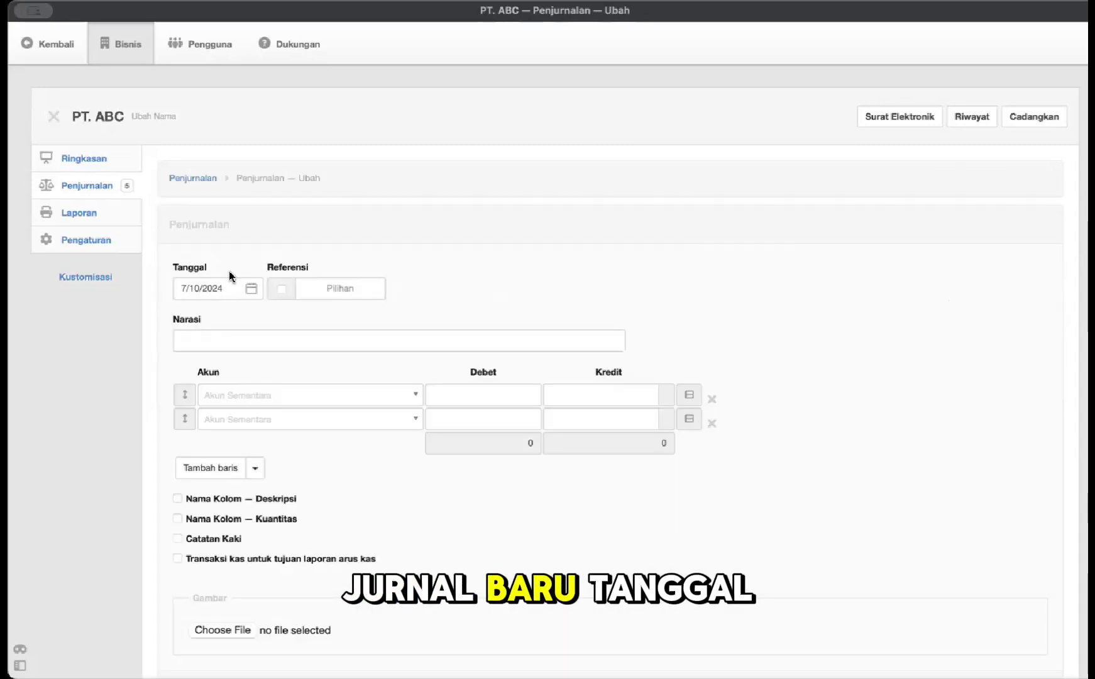
pyautogui.click(221, 286)
pyautogui.click(256, 320)
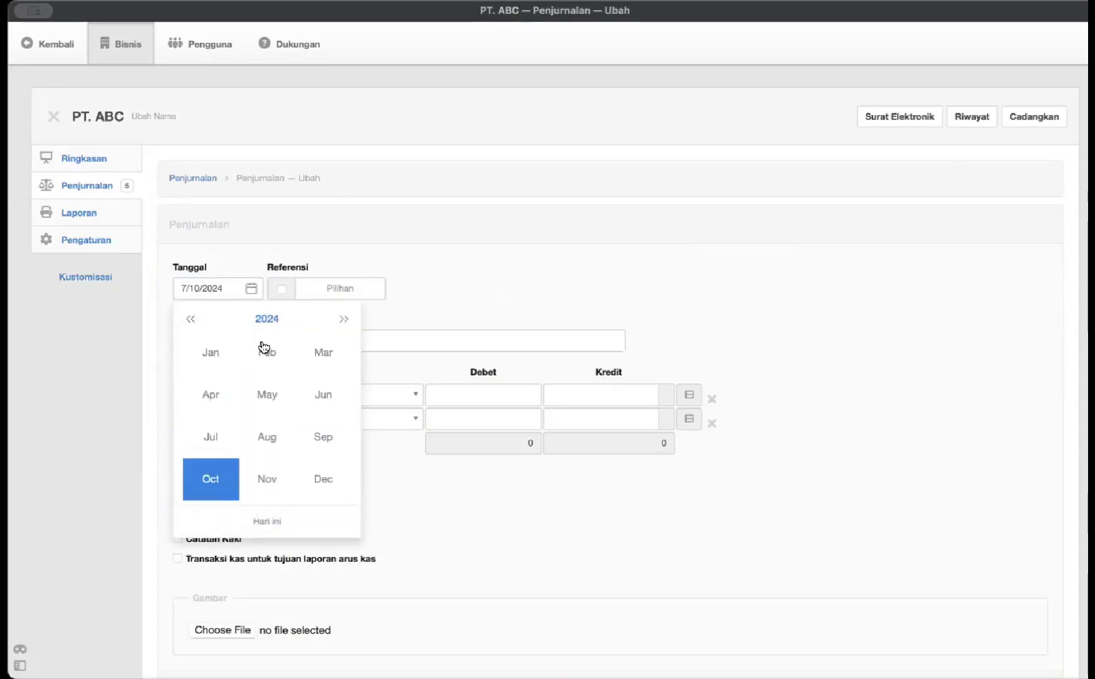
pyautogui.click(264, 349)
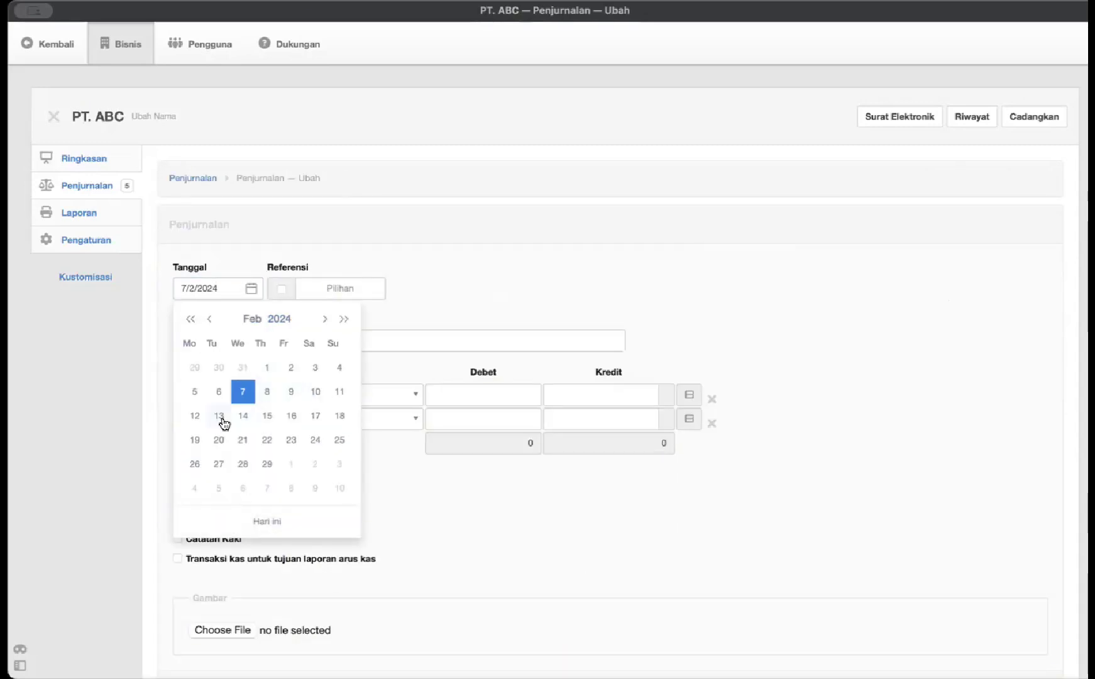
pyautogui.click(268, 417)
pyautogui.click(248, 332)
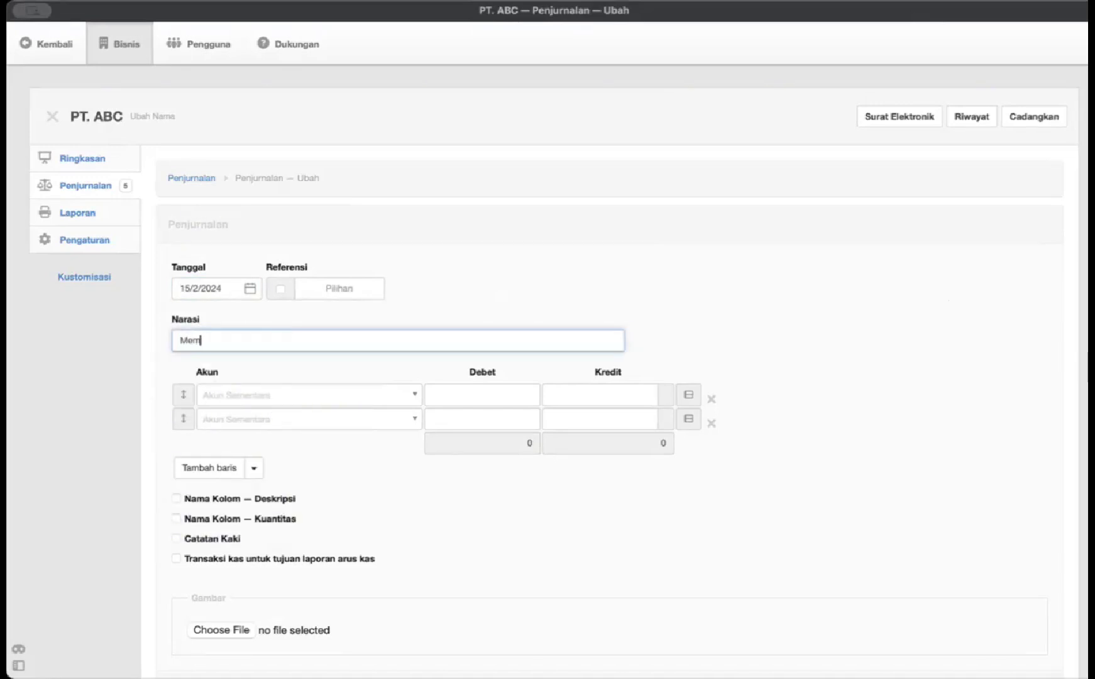
pyautogui.write('Membayar ')
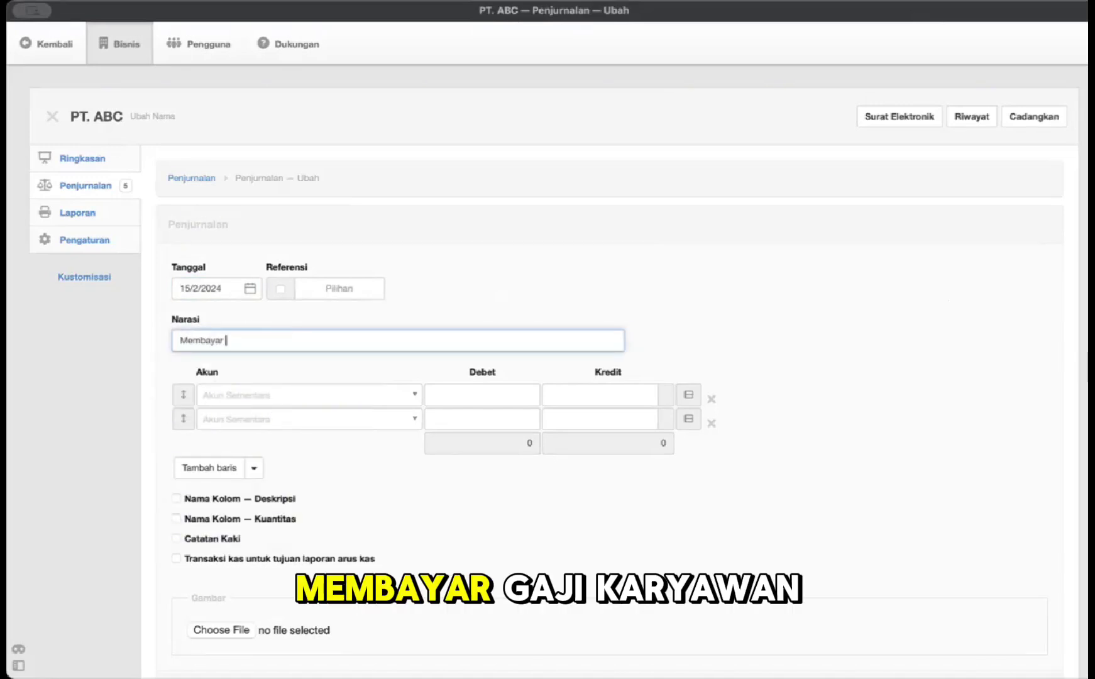
pyautogui.write('Gaji Karyaw')
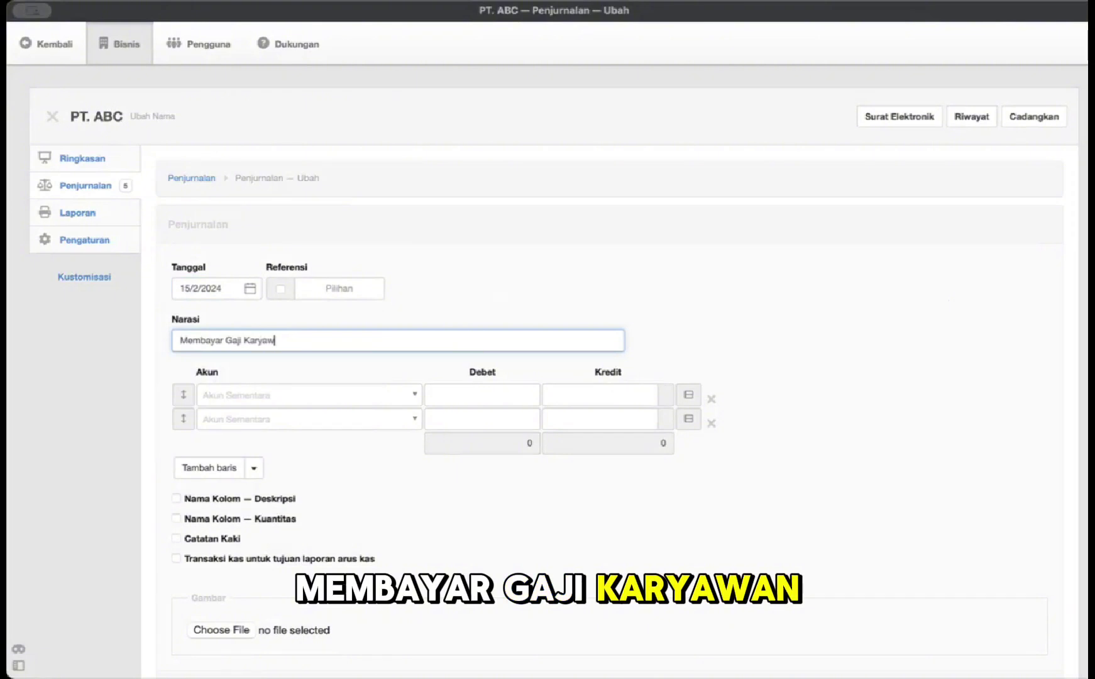
pyautogui.write('an')
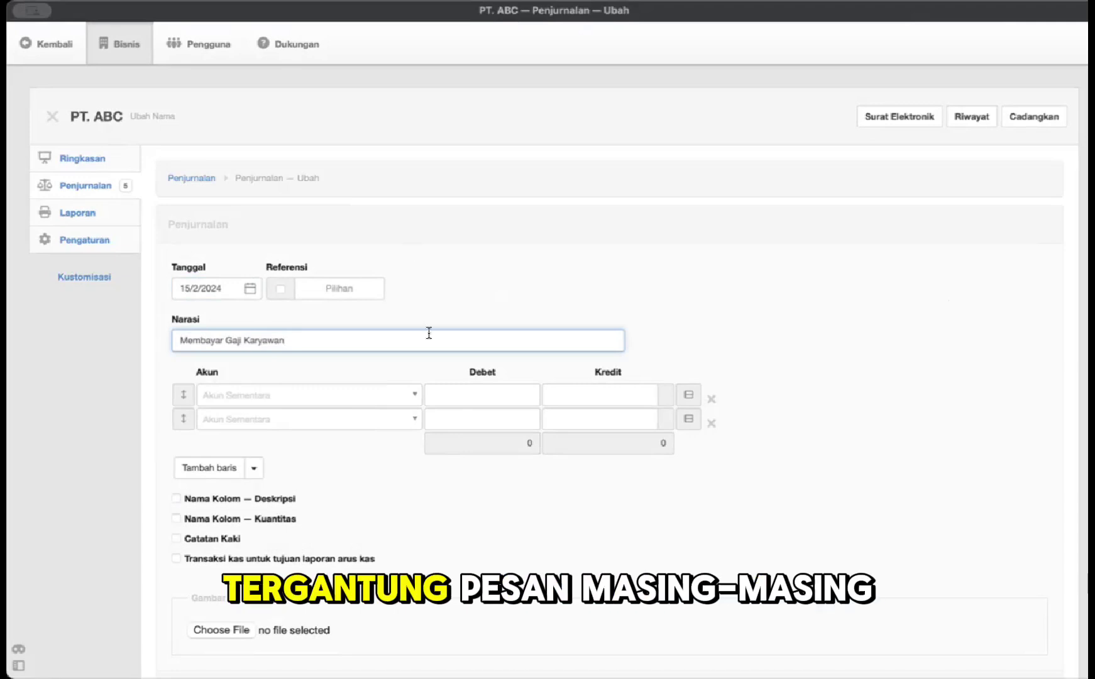
# Step: Look through the account choices of the first journal line for a salary (gaji) account, then close the list
pyautogui.click(380, 392)
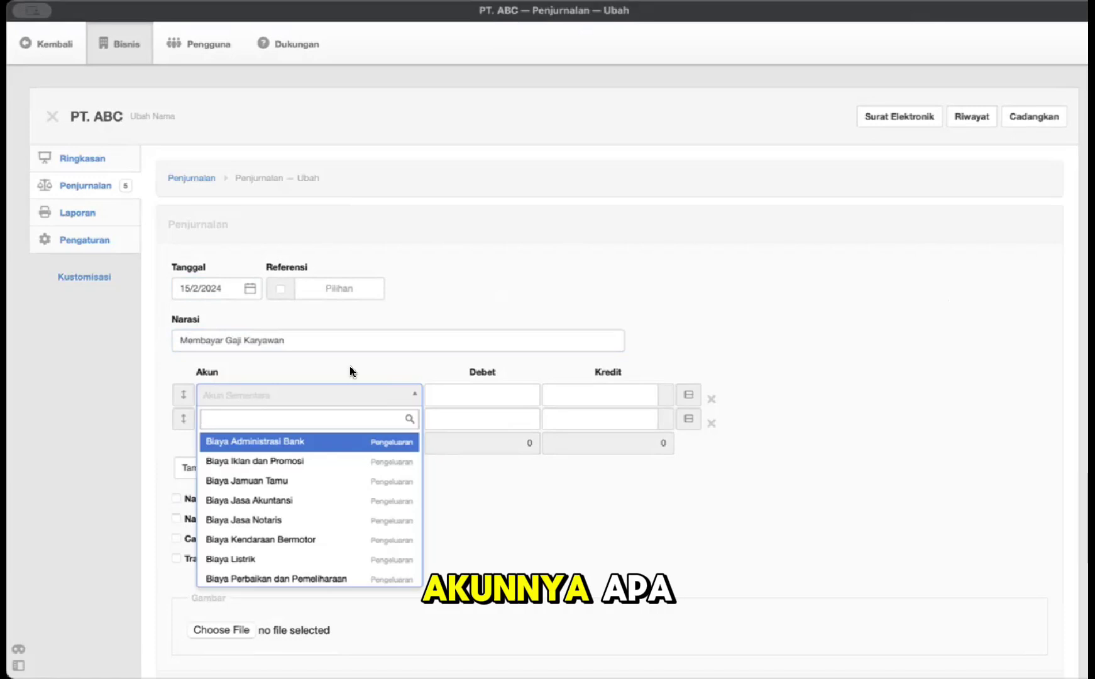
pyautogui.scroll(-3, 335, 498)
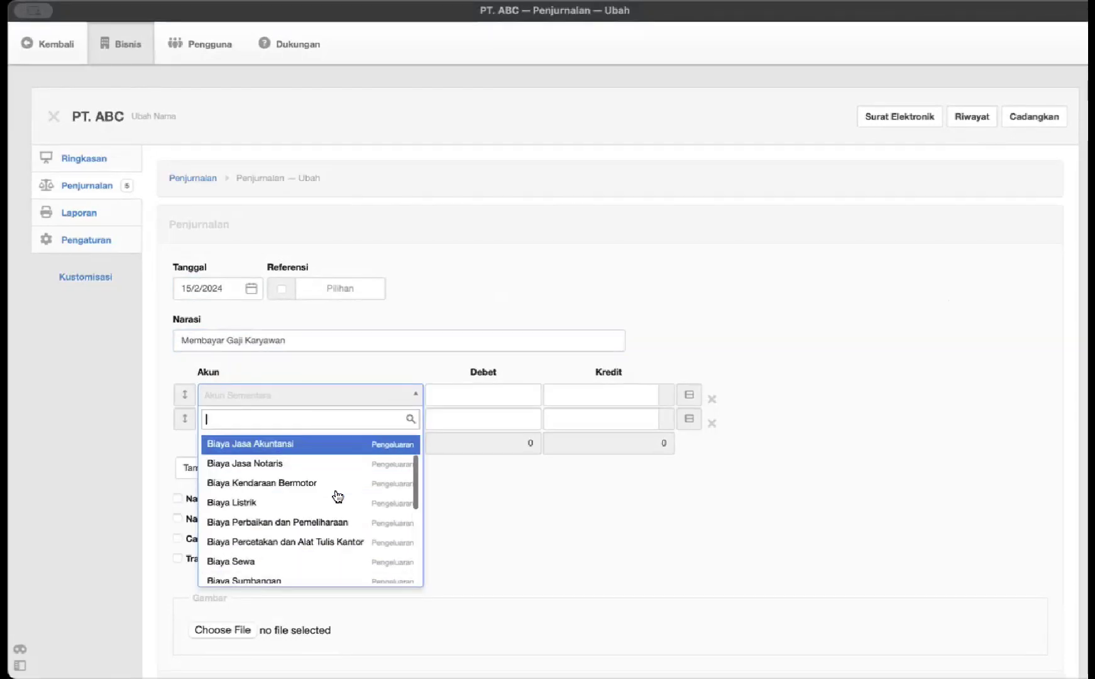
pyautogui.scroll(-9, 337, 497)
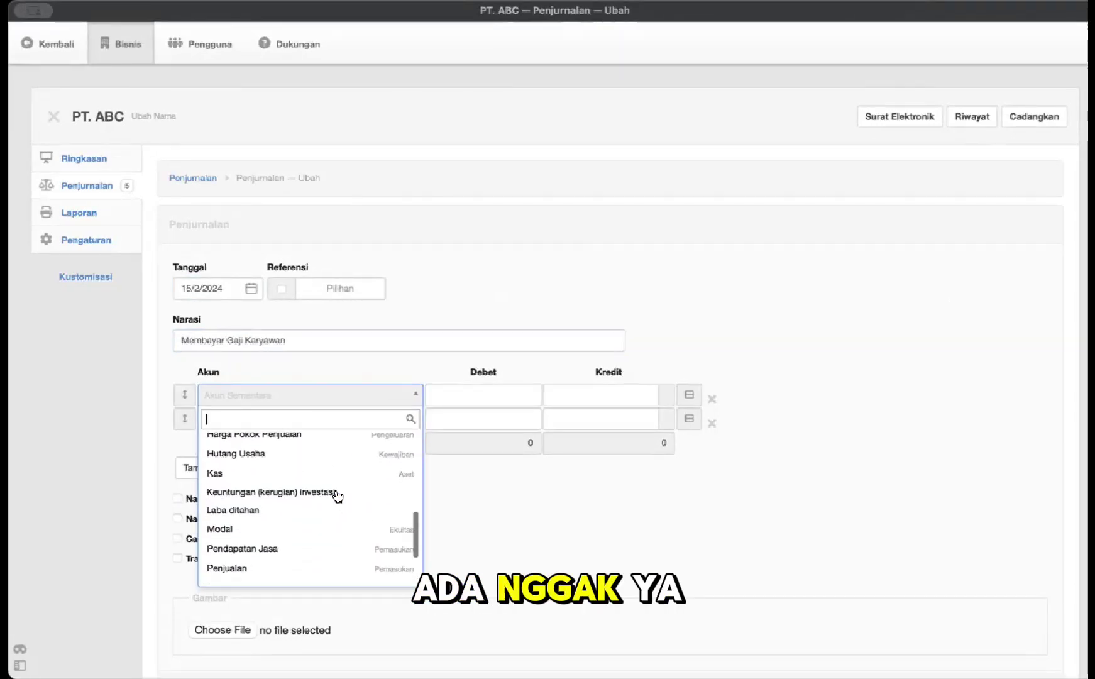
pyautogui.scroll(-6, 336, 497)
pyautogui.scroll(2, 335, 496)
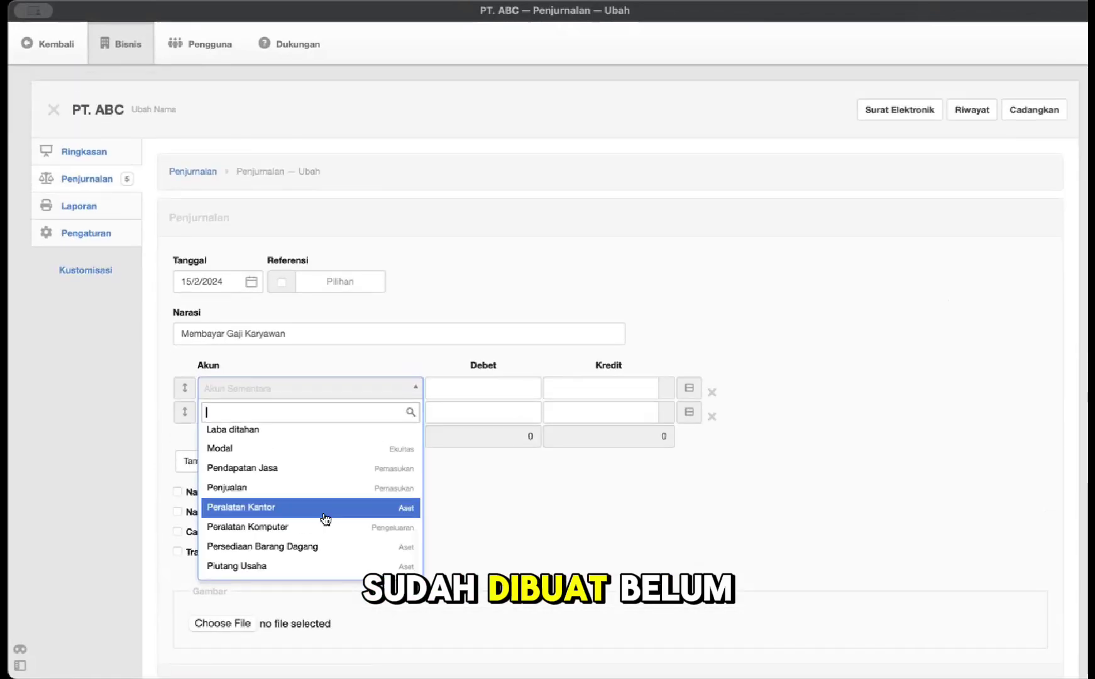
pyautogui.scroll(4, 325, 518)
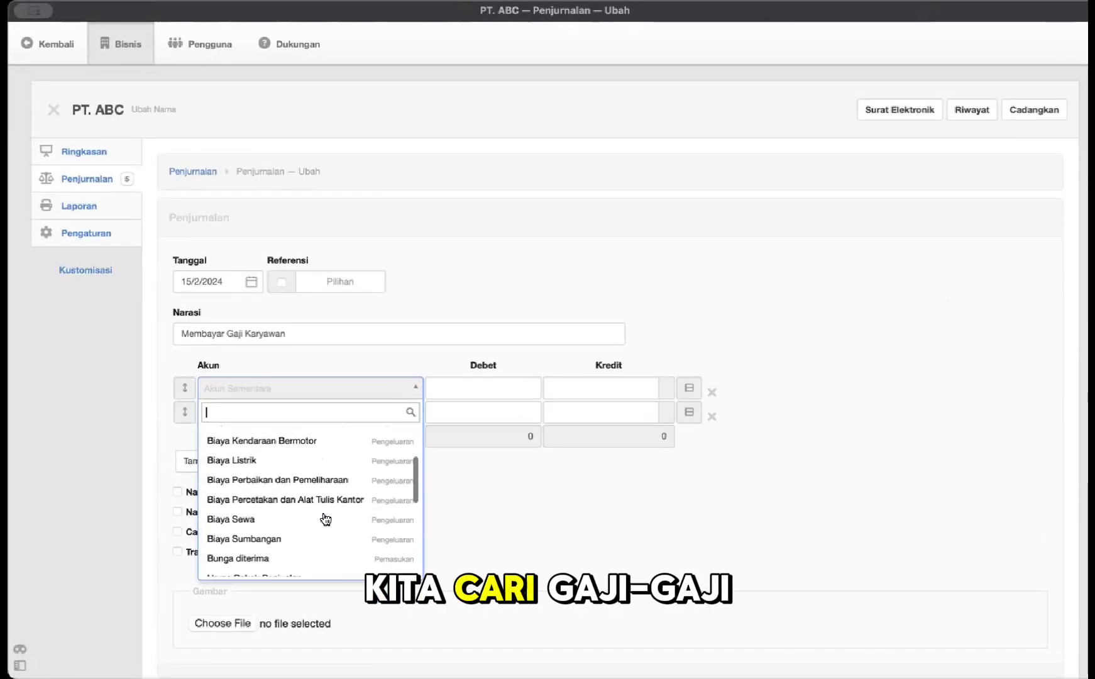
pyautogui.scroll(3, 325, 518)
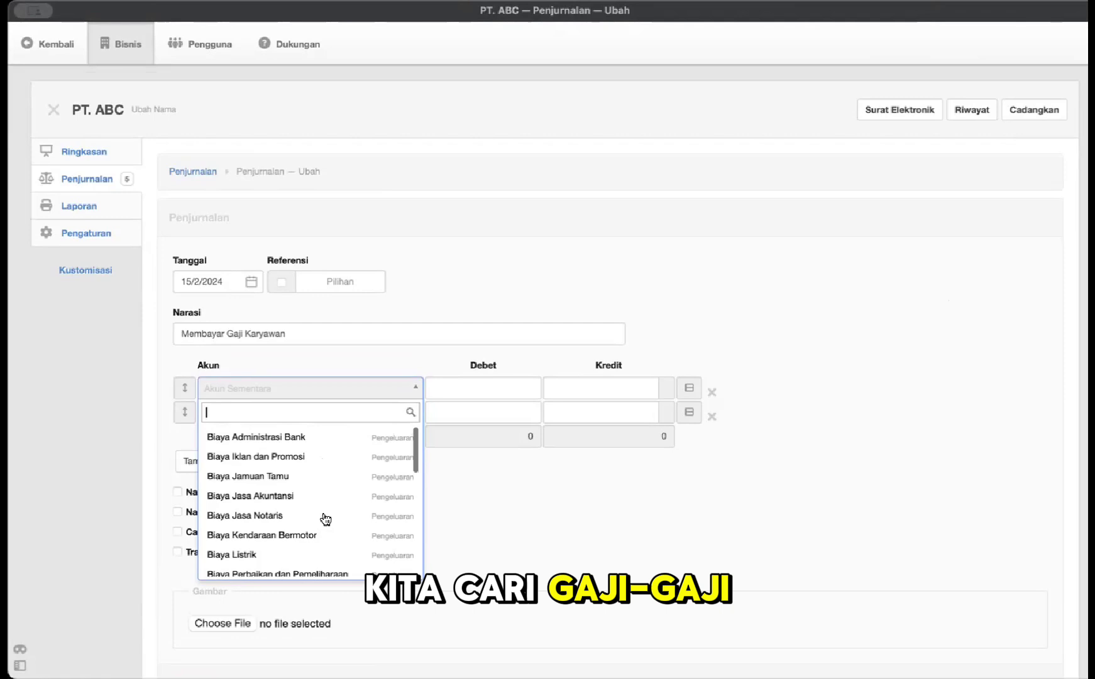
pyautogui.click(490, 475)
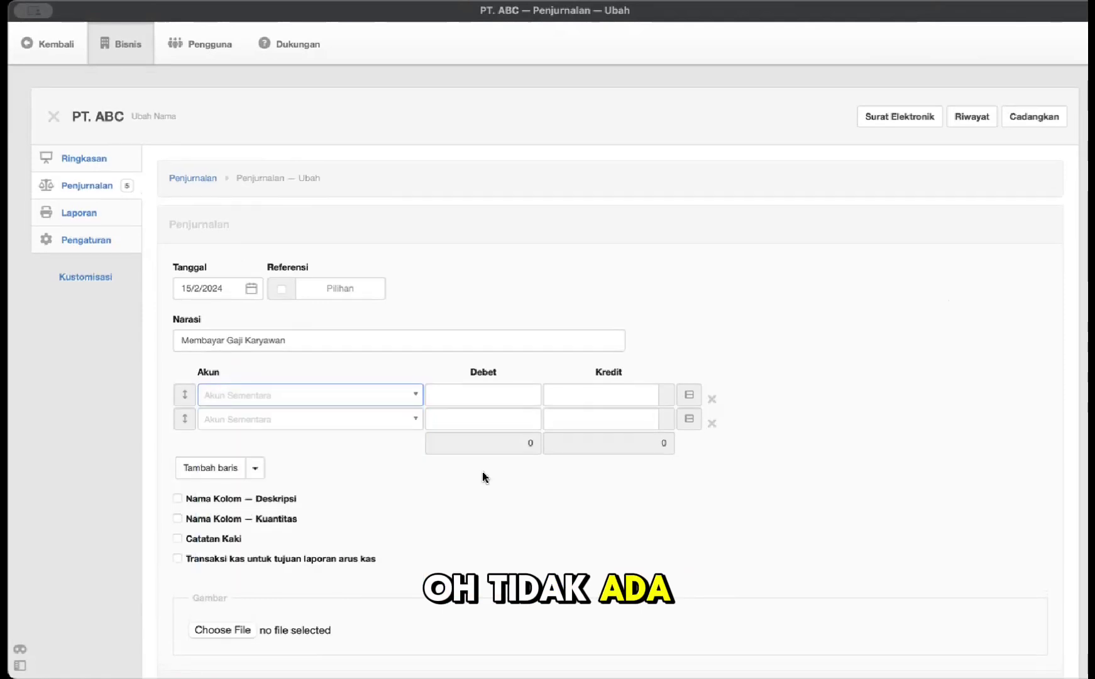
# Step: Open the Bagan Akun, review its accounts and start a new Laporan Laba Rugi account
pyautogui.click(110, 238)
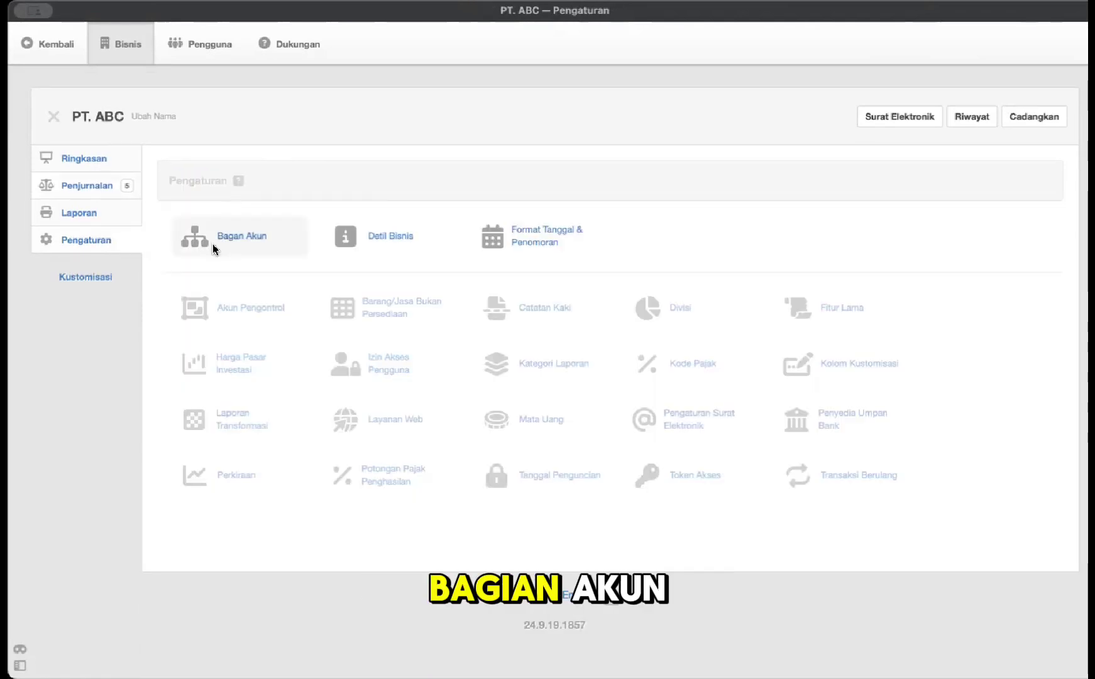
pyautogui.click(207, 245)
pyautogui.scroll(-1, 764, 324)
pyautogui.scroll(-2, 764, 320)
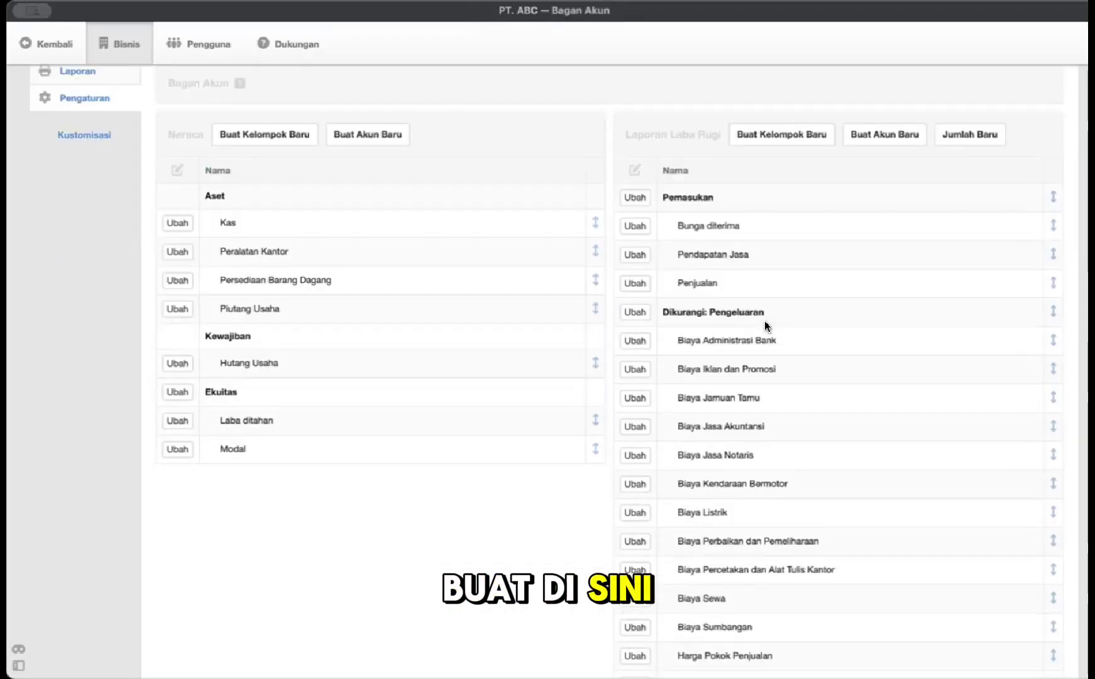
pyautogui.scroll(-3, 765, 320)
pyautogui.scroll(3, 765, 321)
pyautogui.scroll(1, 765, 320)
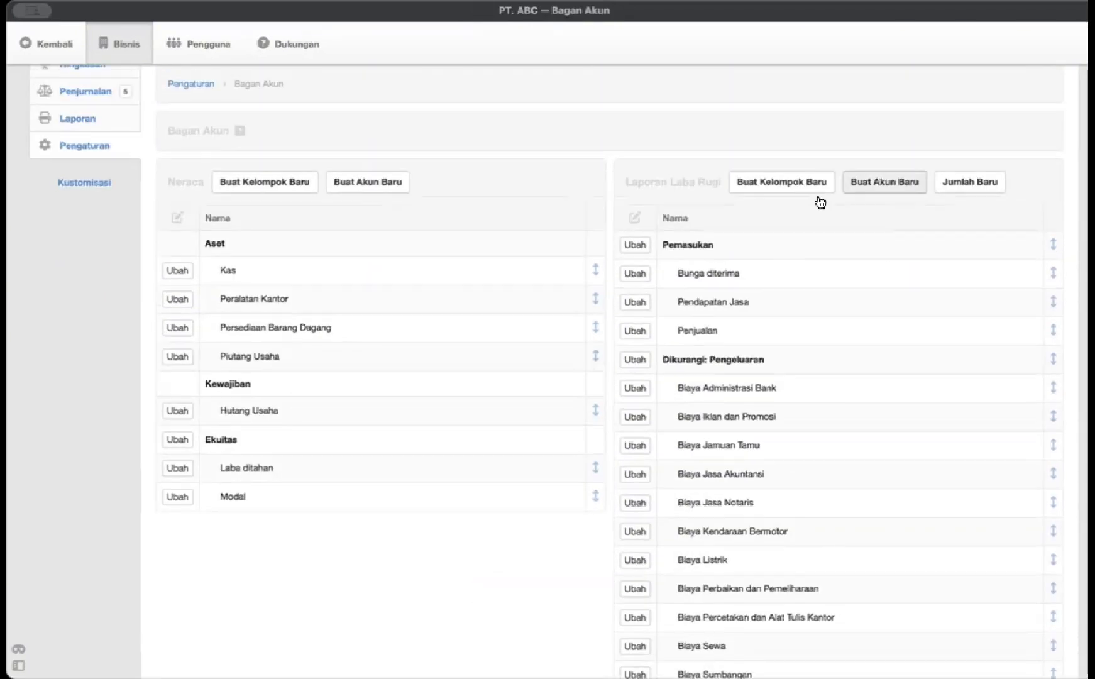
pyautogui.click(900, 182)
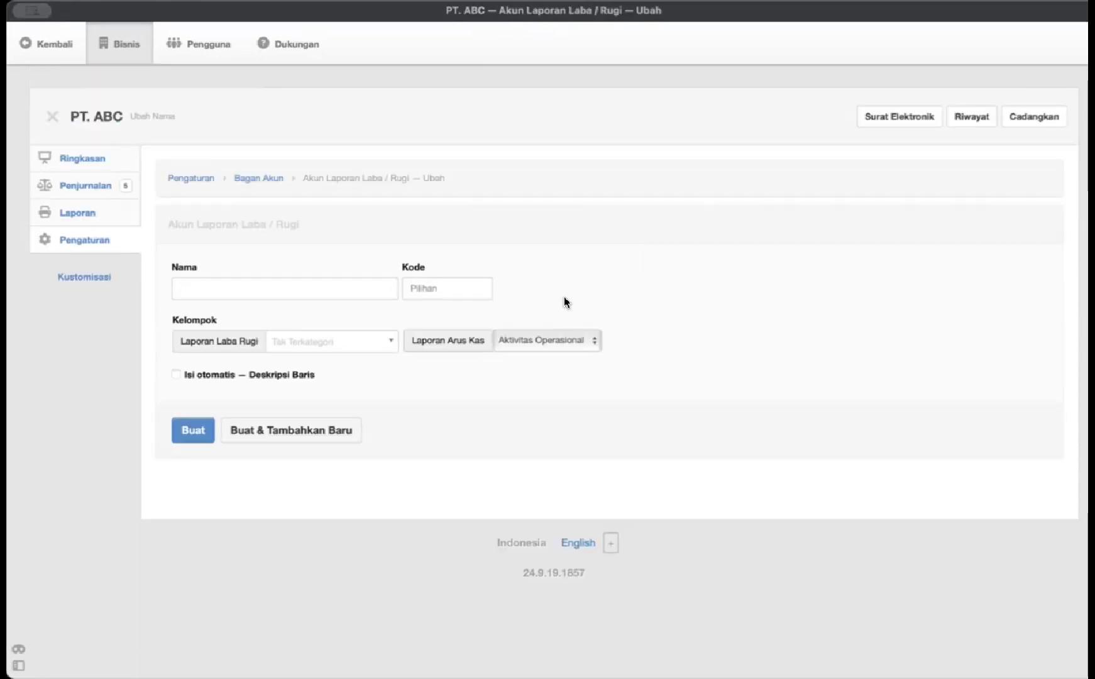
# Step: Create the profit and loss account Biaya Gaji Karyawan in the Pengeluaran group, with cash flow group Aktivitas Operasional
pyautogui.click(325, 281)
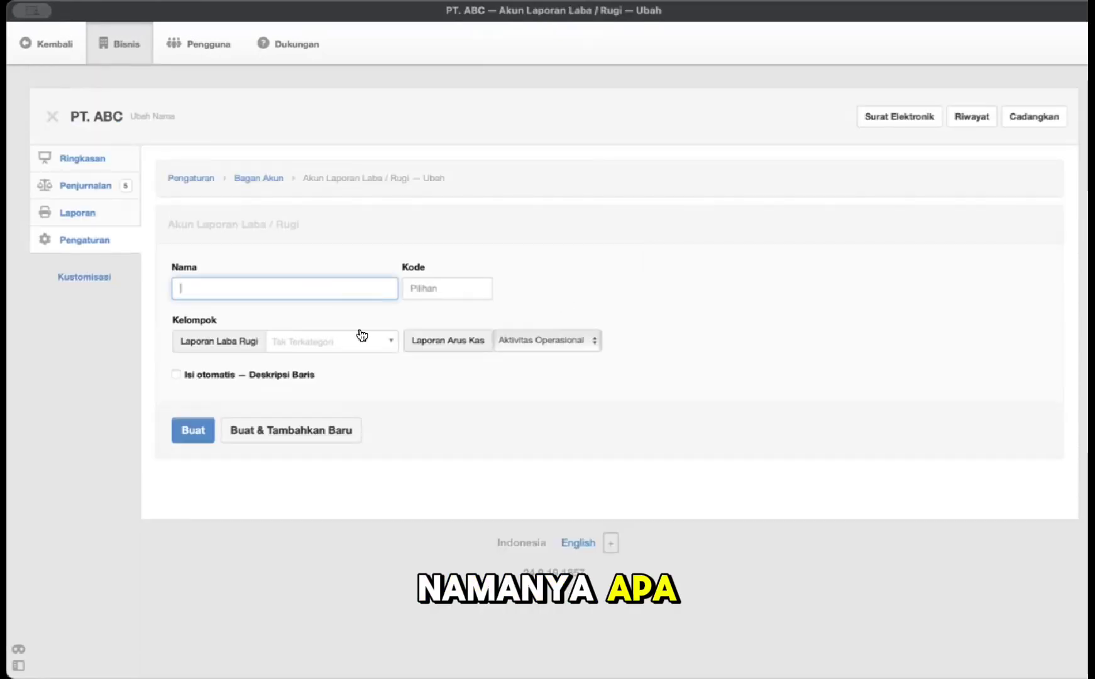
pyautogui.write('biaya')
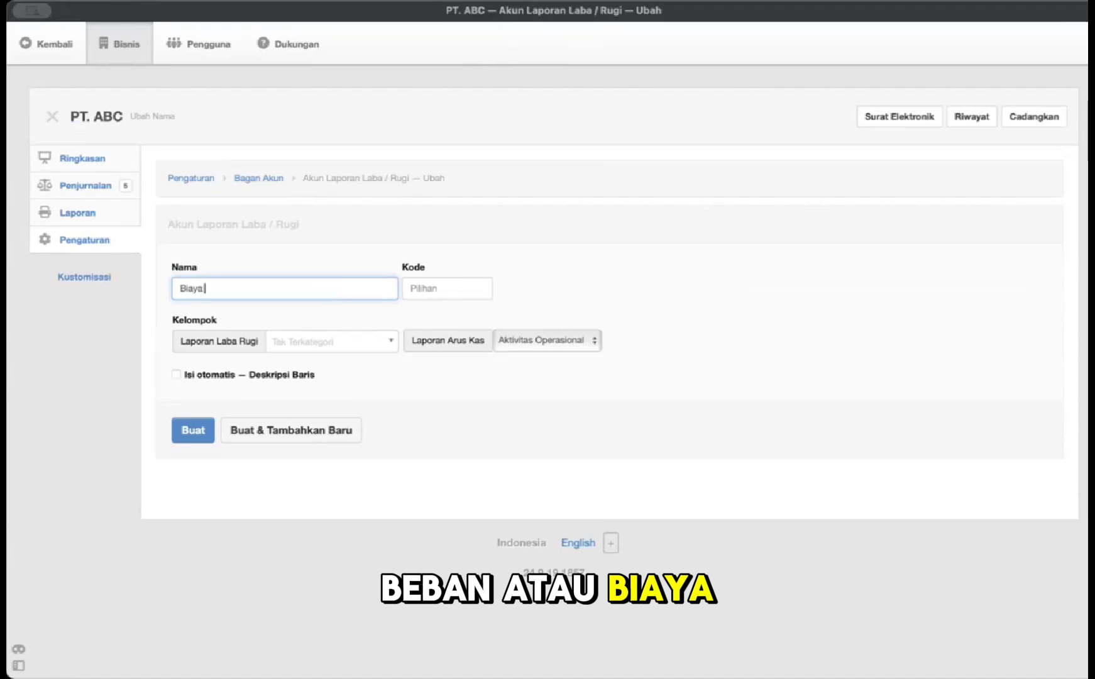
pyautogui.write(' Gaji Karyawan')
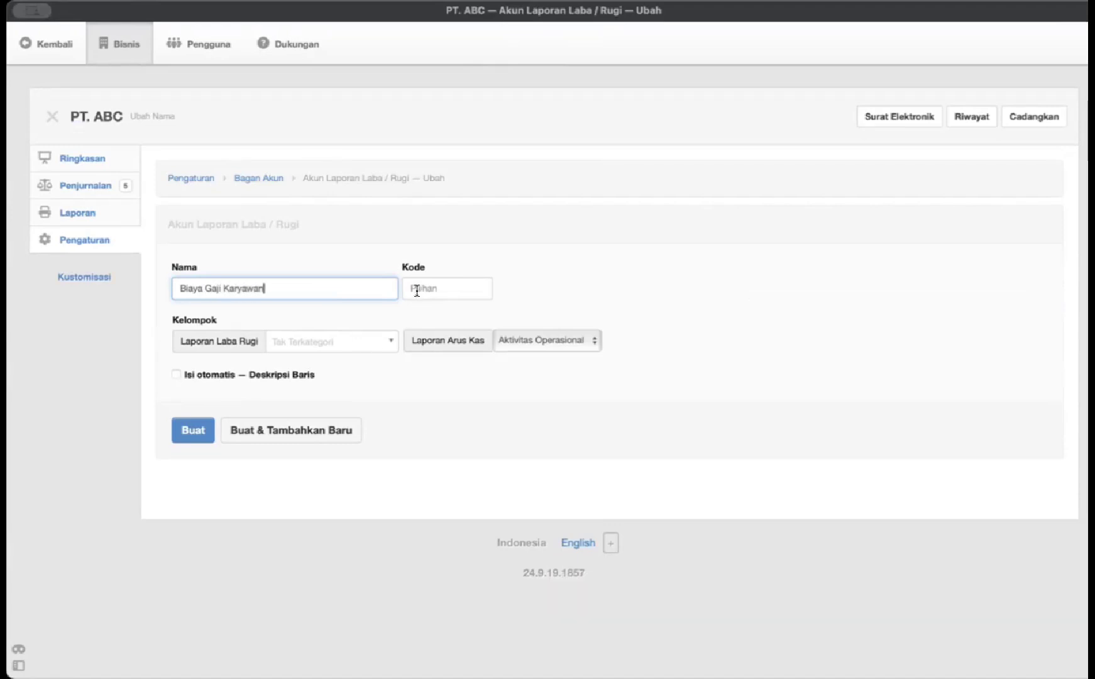
pyautogui.click(364, 344)
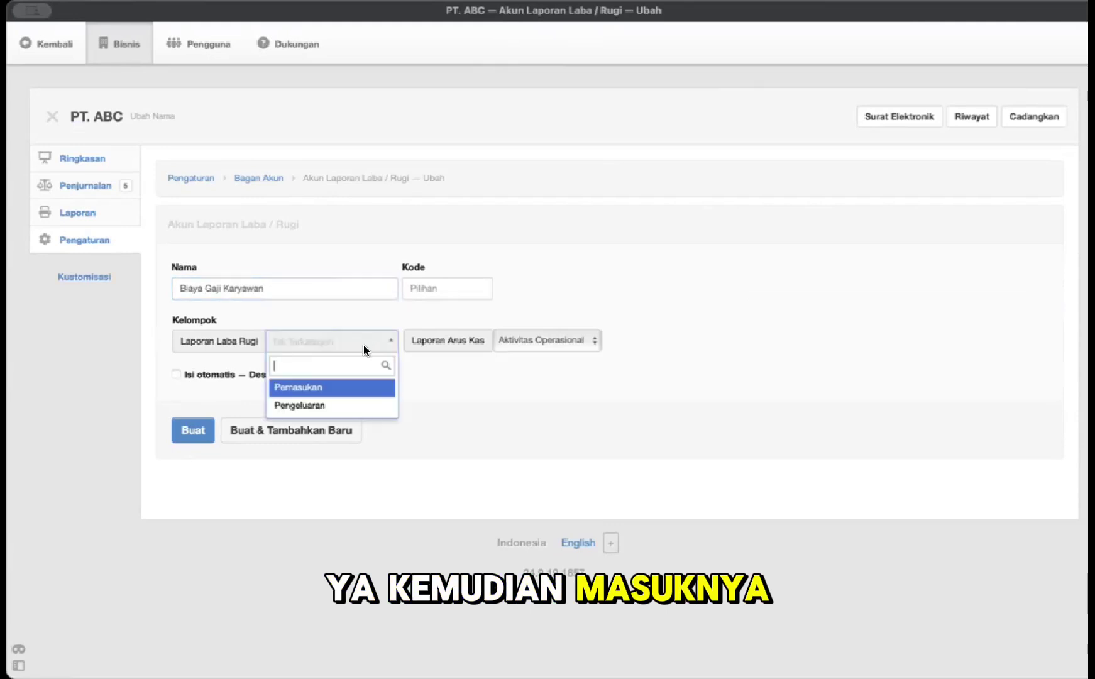
pyautogui.click(349, 403)
pyautogui.click(557, 339)
pyautogui.click(421, 402)
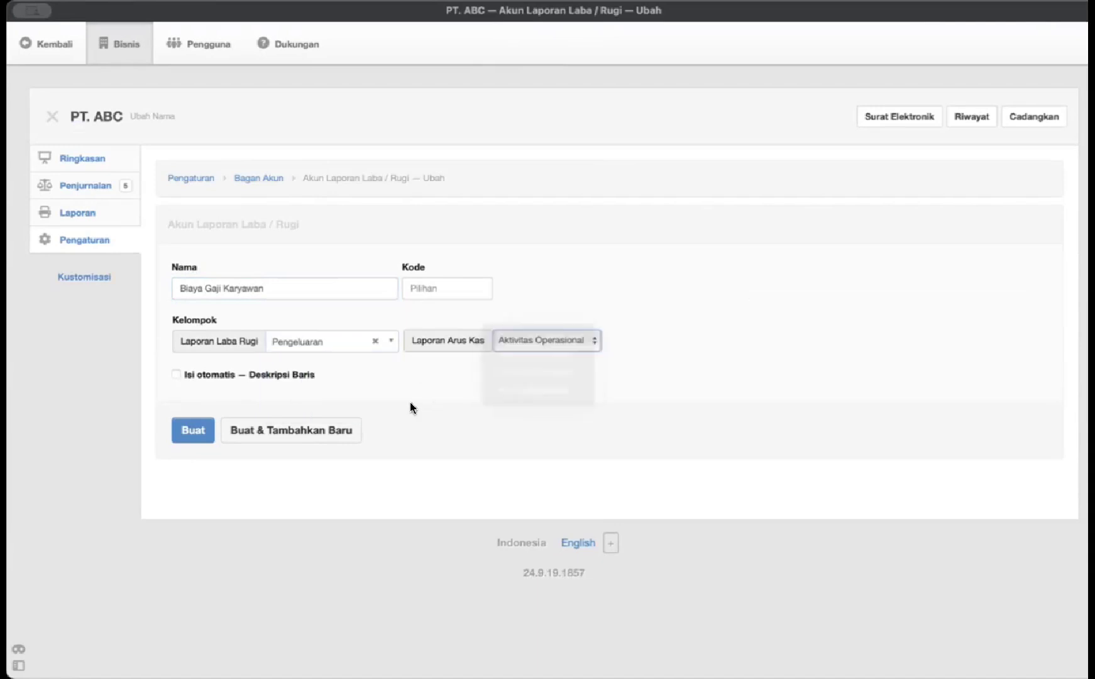
pyautogui.click(174, 434)
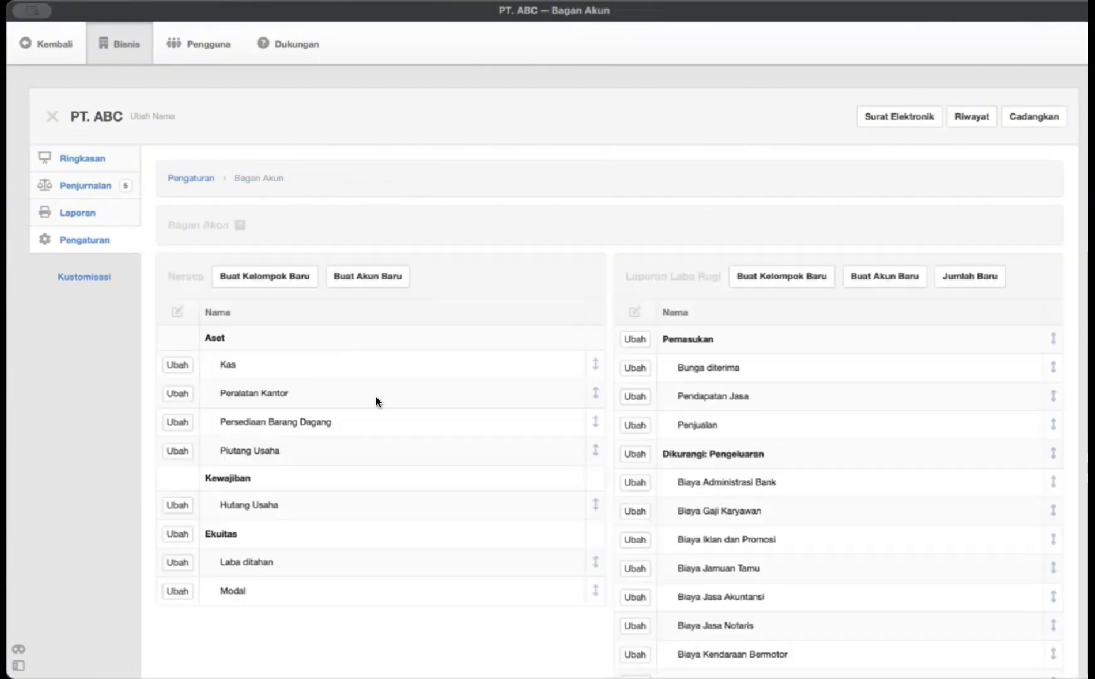
pyautogui.scroll(-3, 376, 396)
pyautogui.scroll(3, 96, 169)
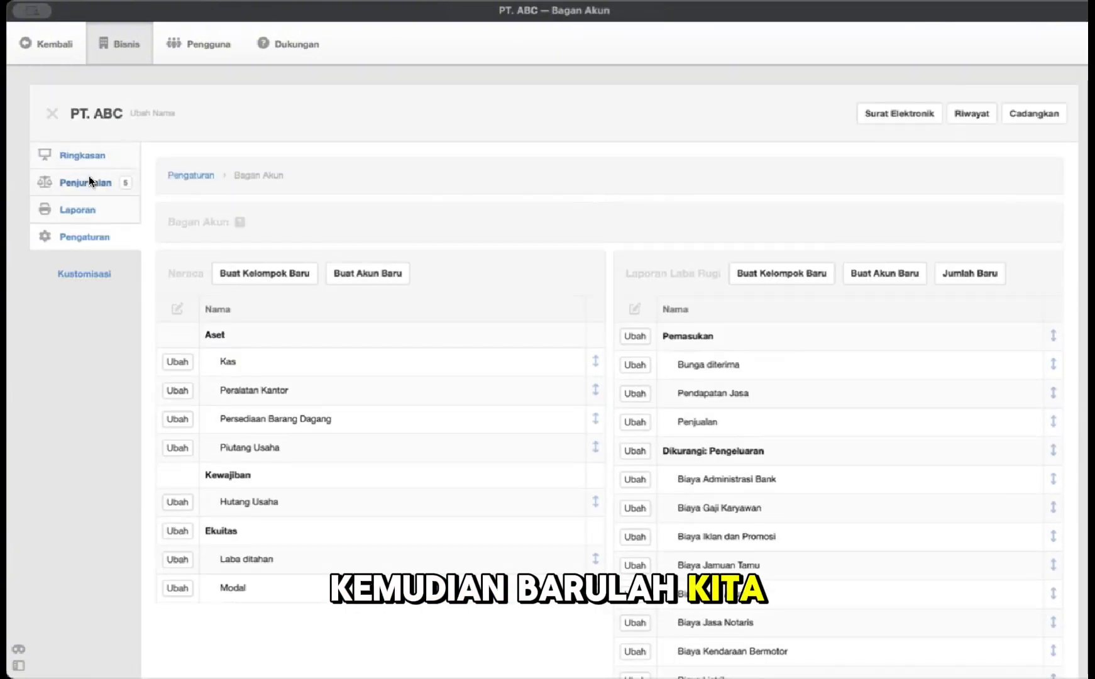
# Step: Start the salary payment journal entry again, dated 15/2/2024, with the narration Membayar Gaji Karyawan
pyautogui.click(87, 181)
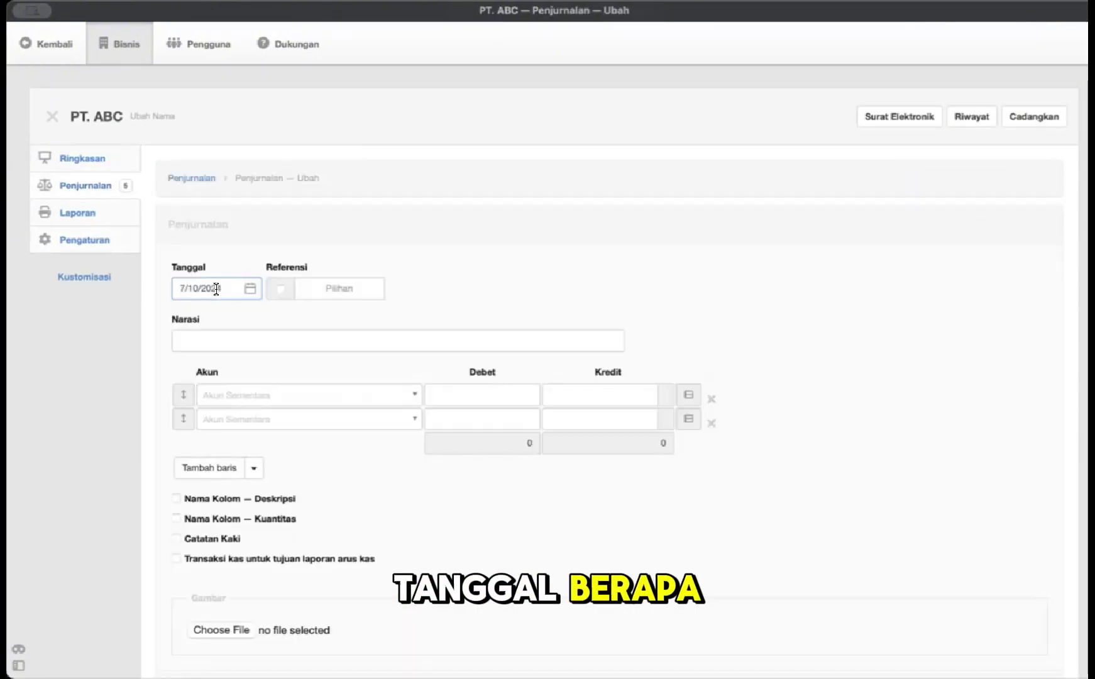
pyautogui.click(216, 289)
pyautogui.click(262, 320)
pyautogui.click(274, 365)
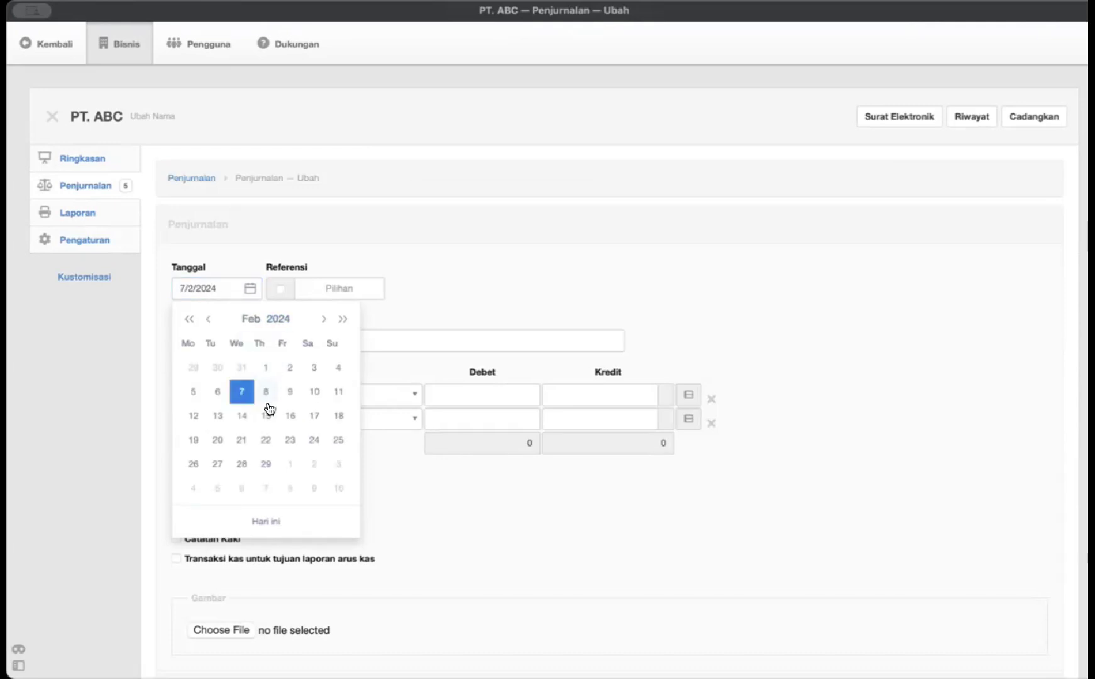
pyautogui.click(266, 416)
pyautogui.click(262, 340)
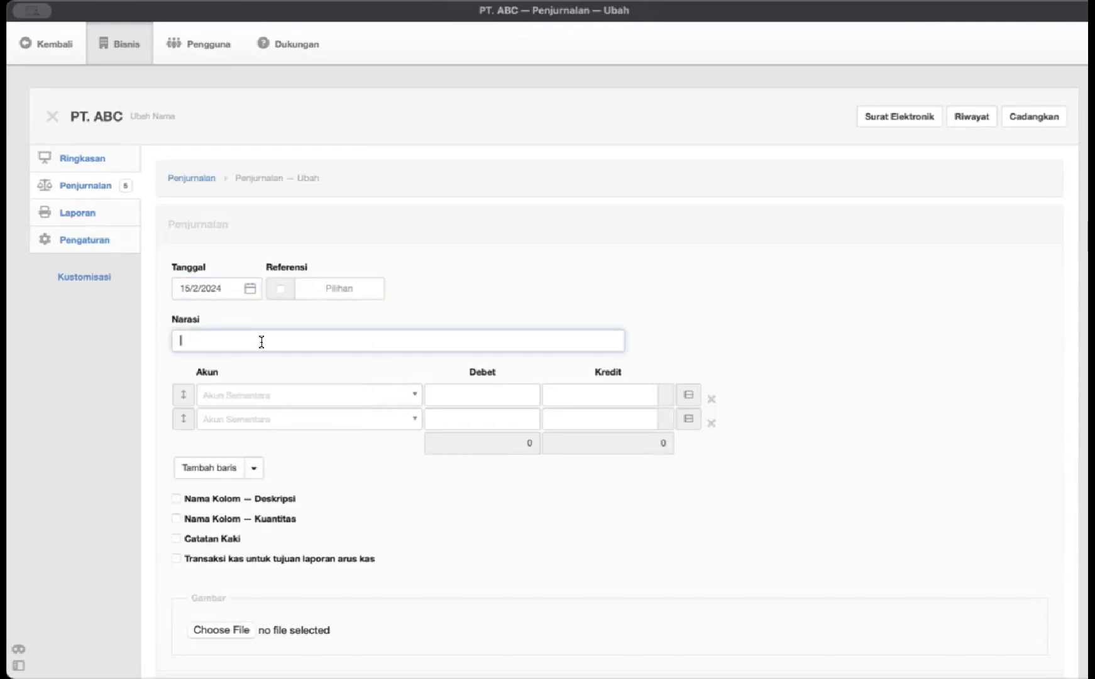
pyautogui.write('Membayar Ga')
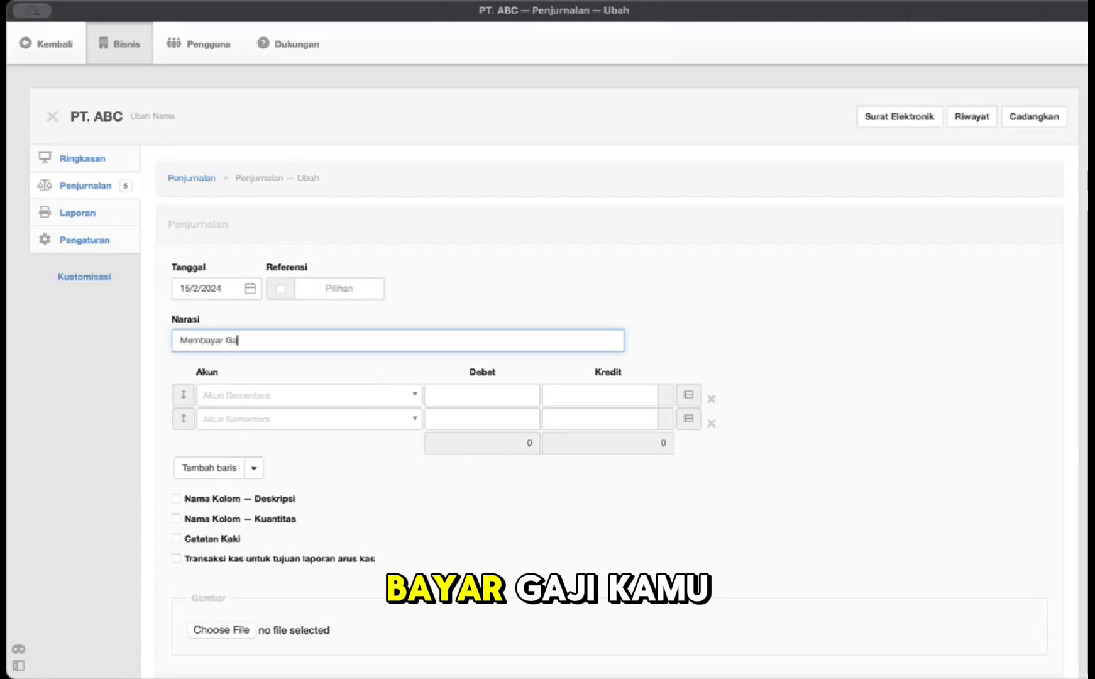
pyautogui.write('ji Karyawan')
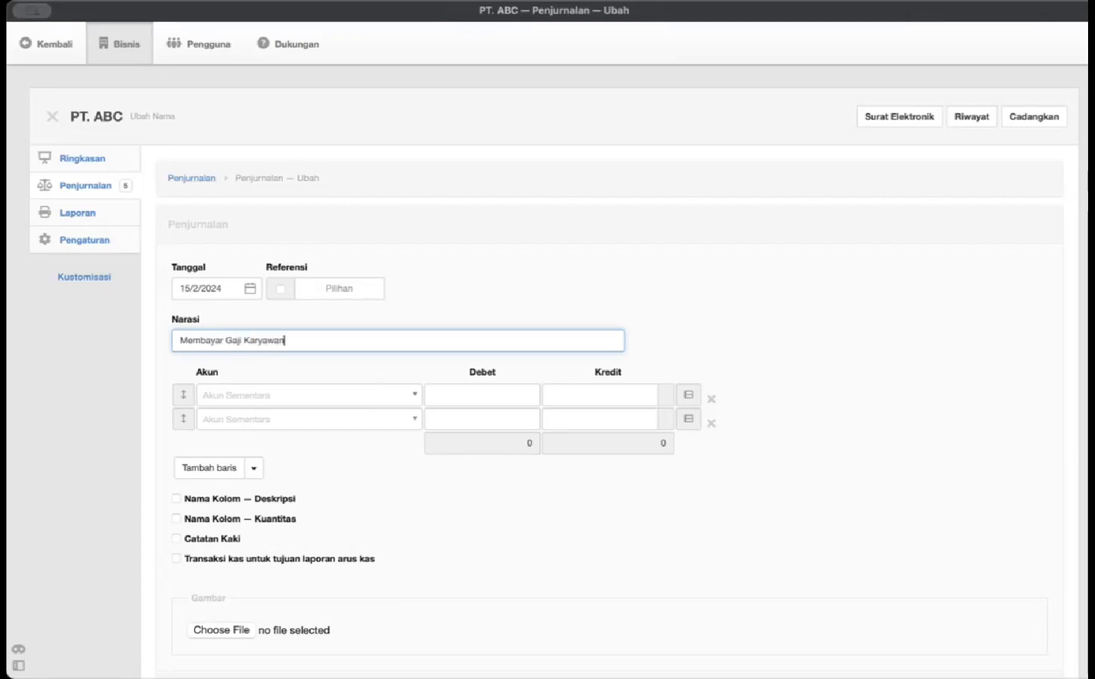
# Step: Assign Biaya Gaji Karyawan to the first journal line and Kas to the second
pyautogui.click(274, 395)
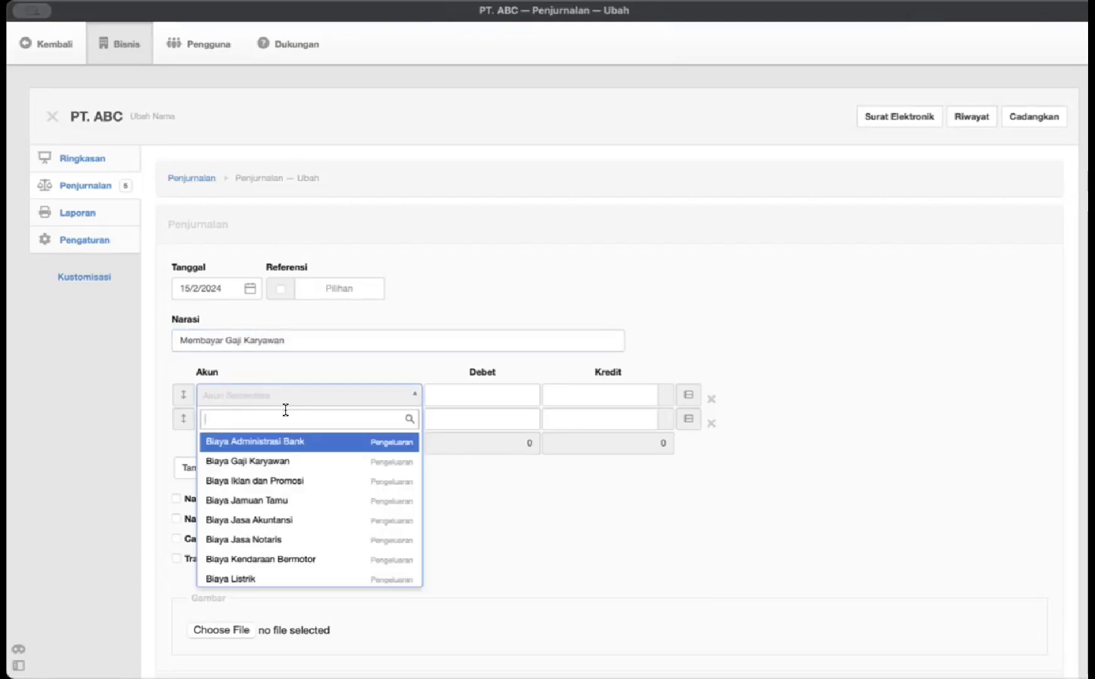
pyautogui.write('biaya')
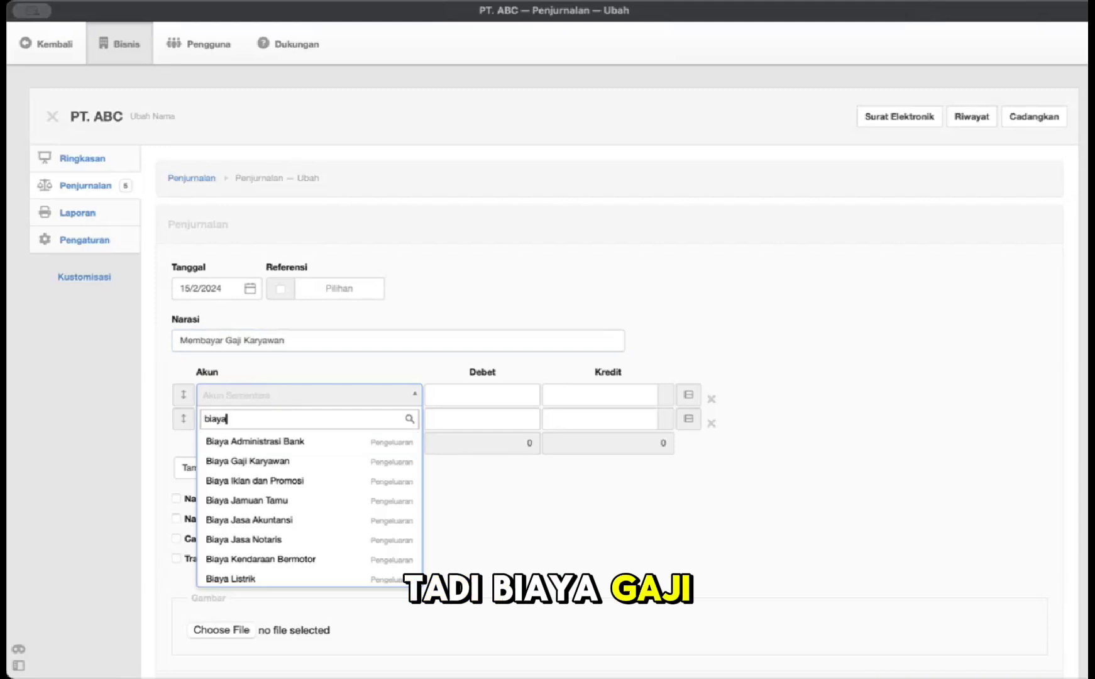
pyautogui.click(294, 459)
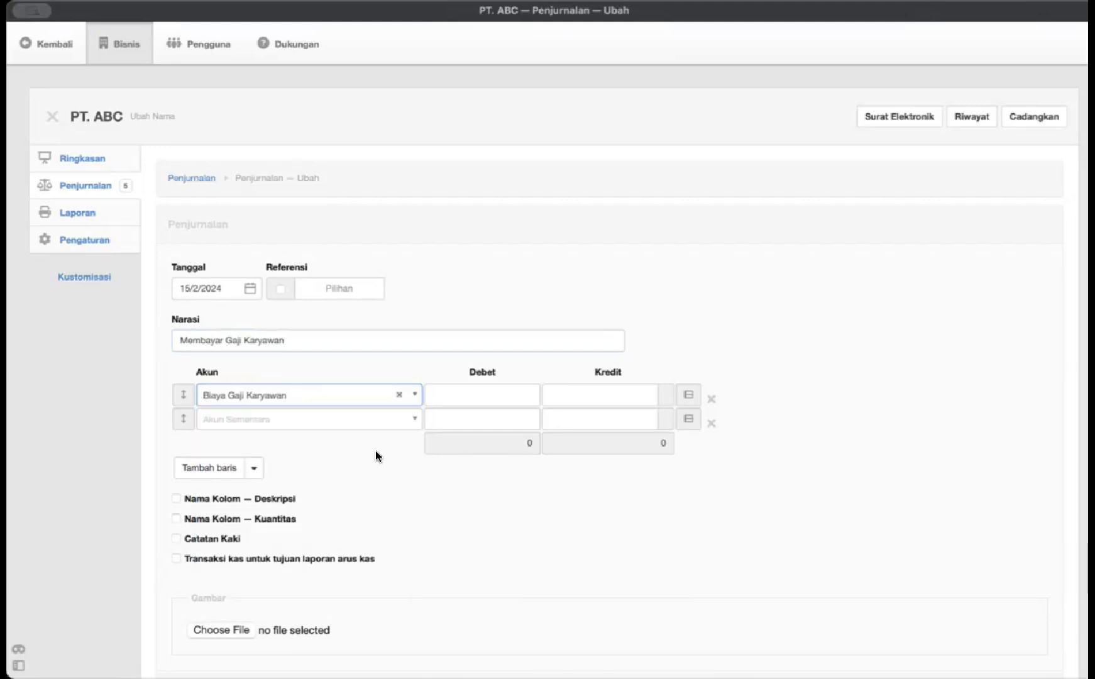
pyautogui.scroll(-1, 375, 428)
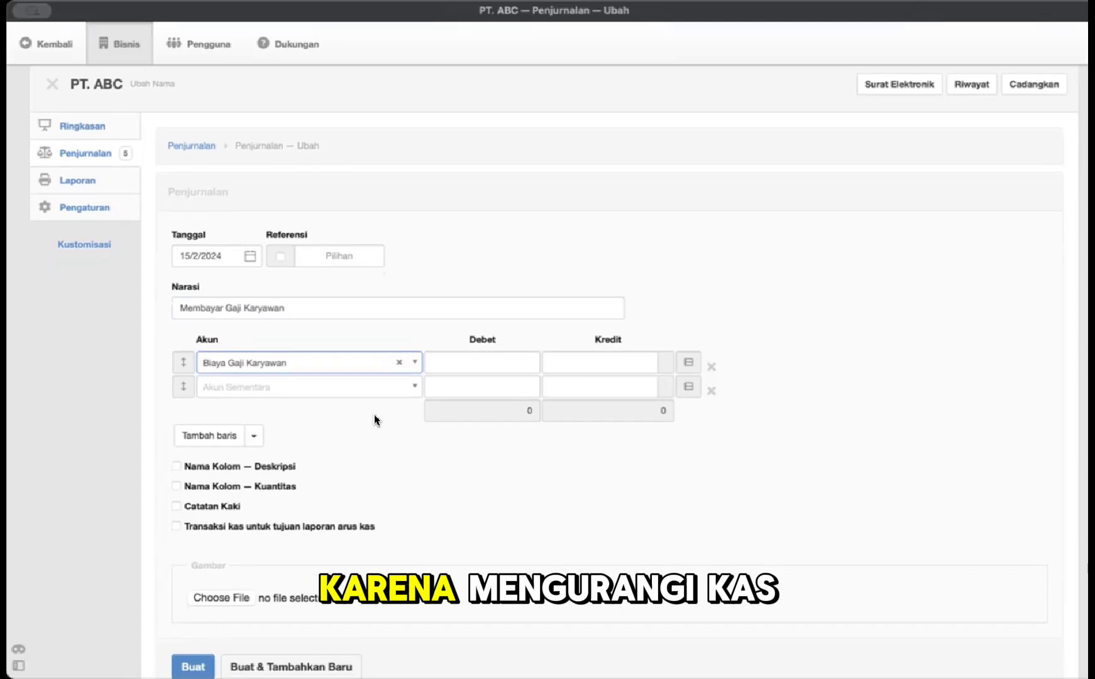
pyautogui.click(378, 387)
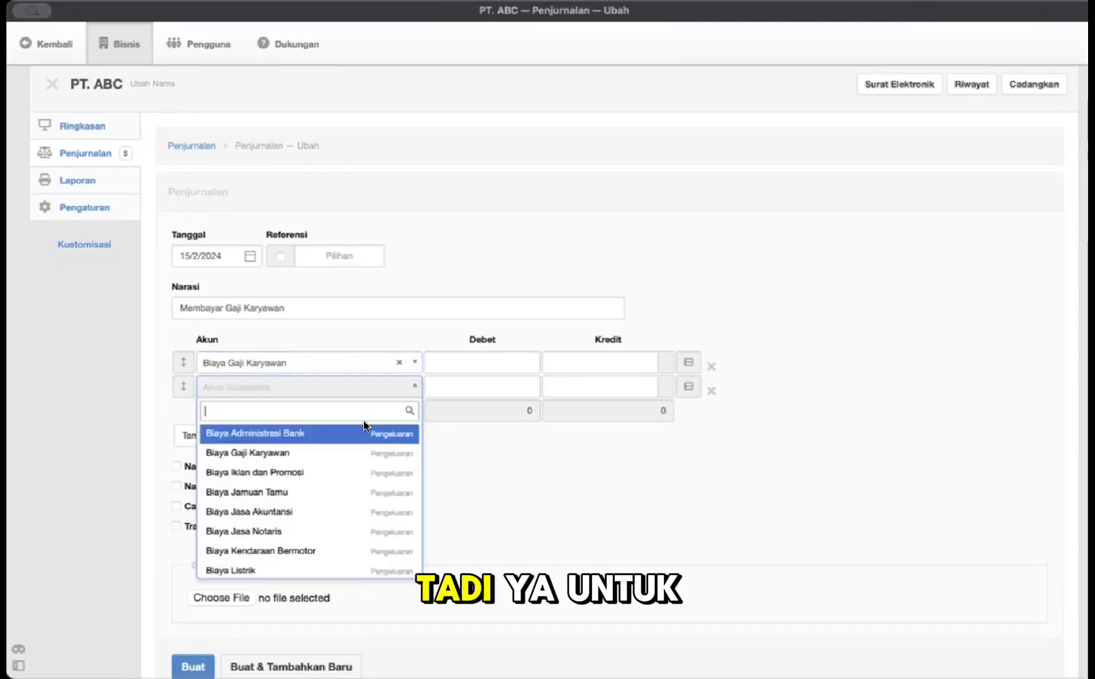
pyautogui.write('Kas')
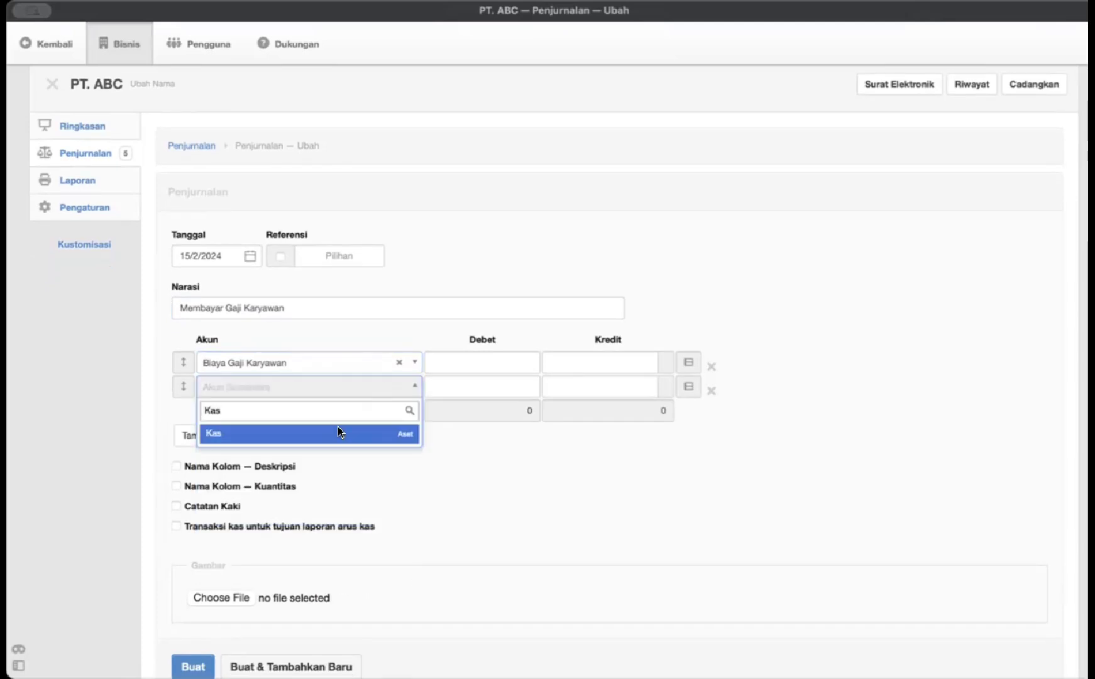
pyautogui.click(339, 432)
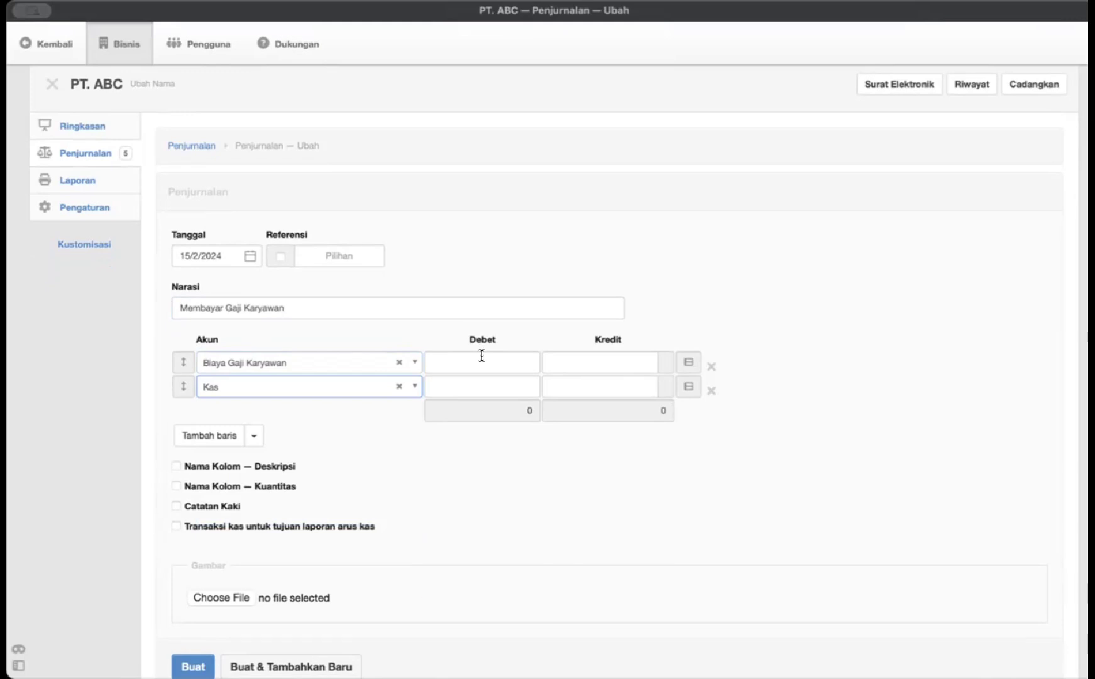
# Step: Debit Biaya Gaji Karyawan and credit Kas with 12000000 each, and create the journal entry
pyautogui.click(481, 356)
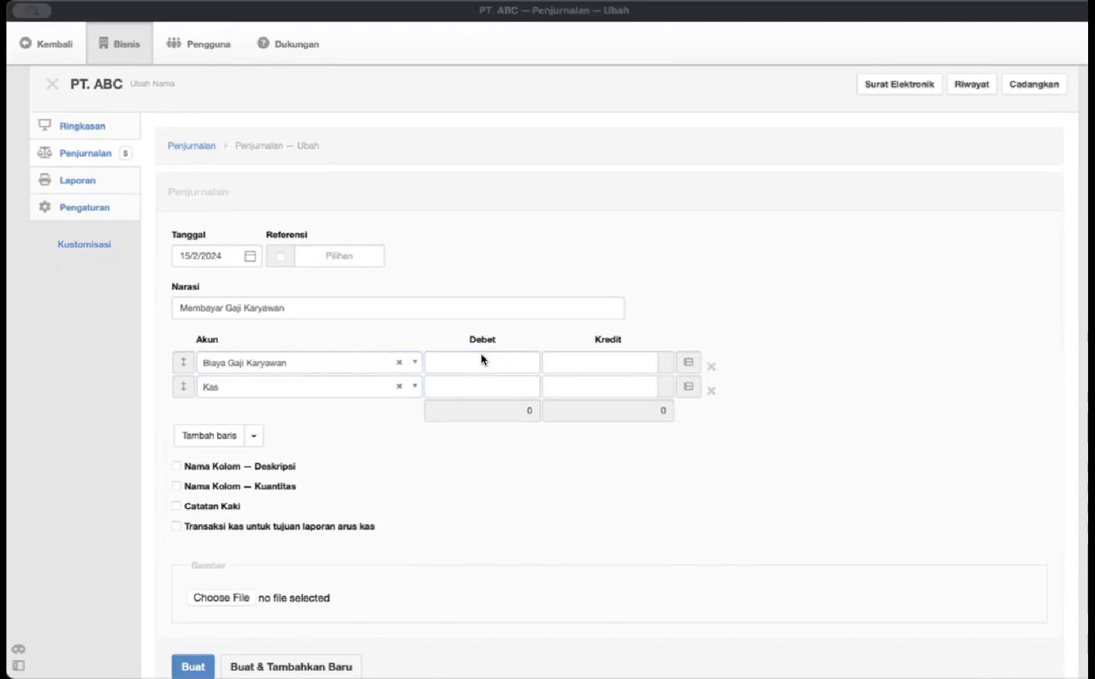
pyautogui.write('12000000')
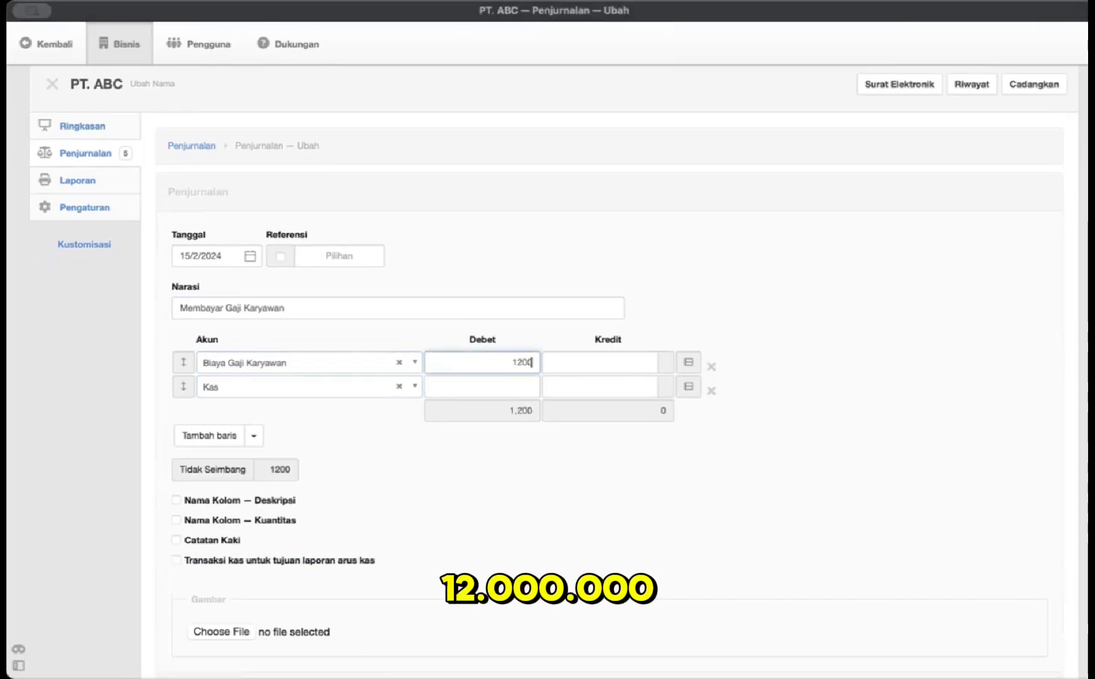
pyautogui.hotkey('ctrl', 'a')
pyautogui.hotkey('ctrl', 'c')
pyautogui.click(571, 383)
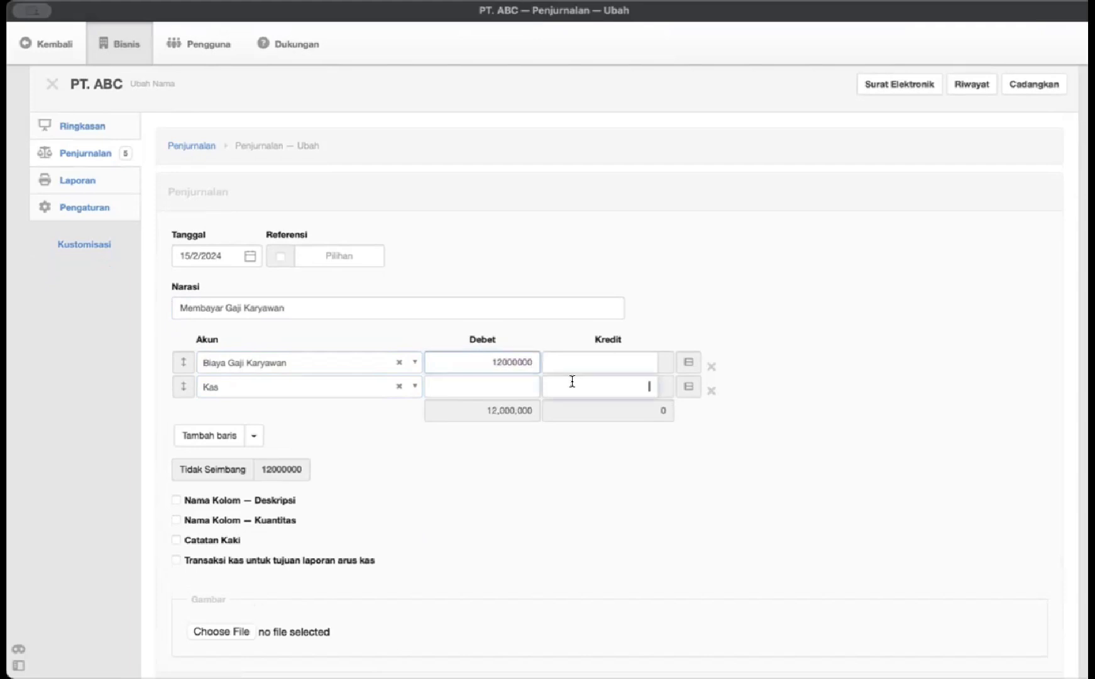
pyautogui.hotkey('ctrl', 'v')
pyautogui.scroll(-5, 463, 444)
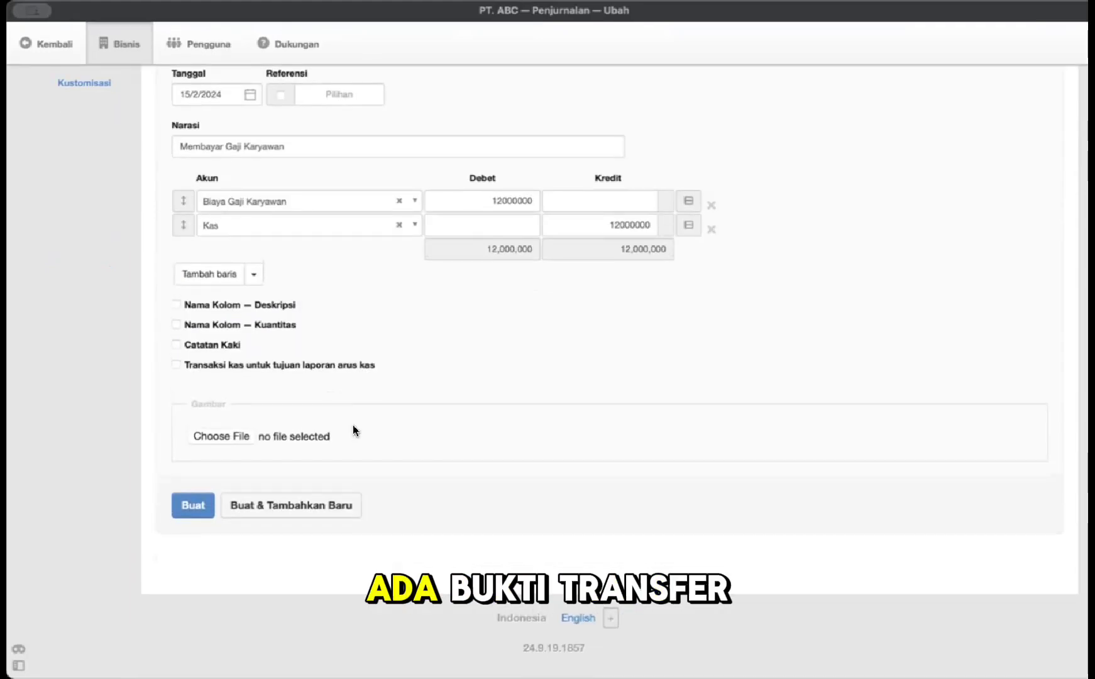
pyautogui.click(195, 503)
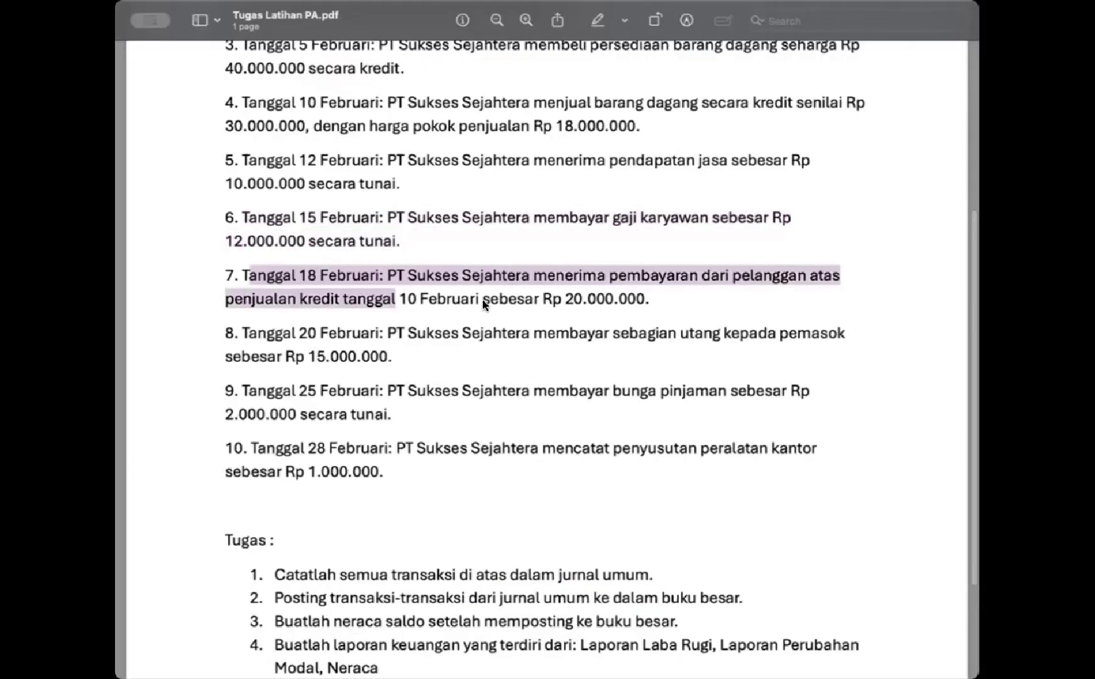
# Step: Read the 18 February transaction in Tugas Latihan PA.pdf and return to the PT. ABC books
pyautogui.moveTo(483, 300); pyautogui.dragTo(659, 333)
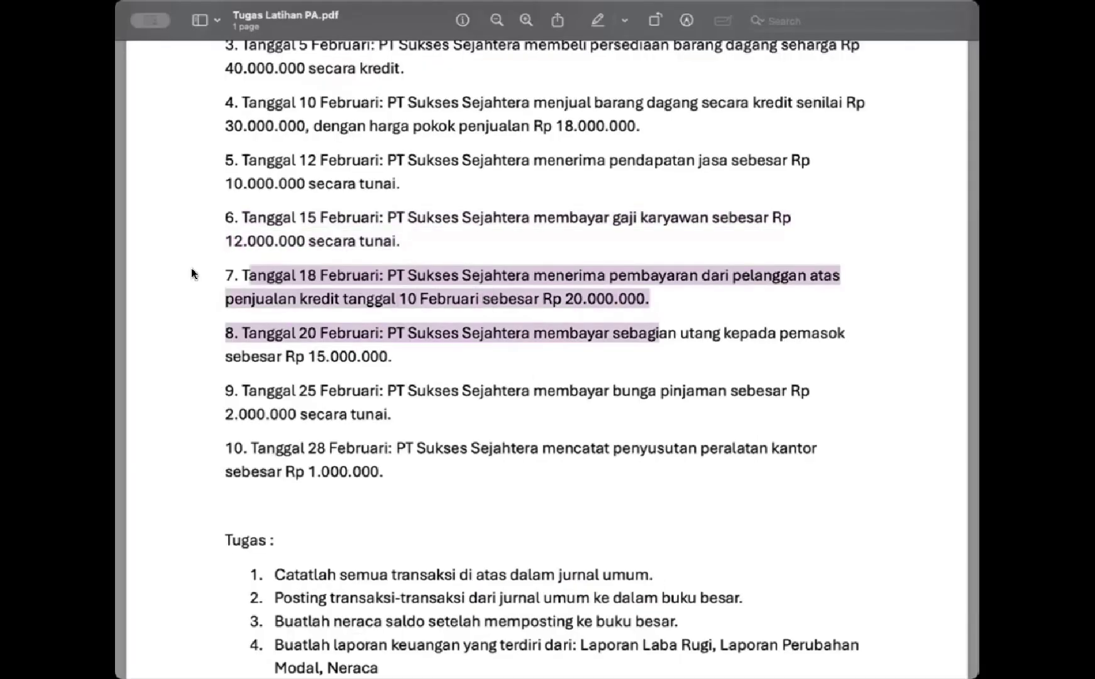
pyautogui.click(250, 265)
pyautogui.moveTo(242, 276); pyautogui.dragTo(652, 297)
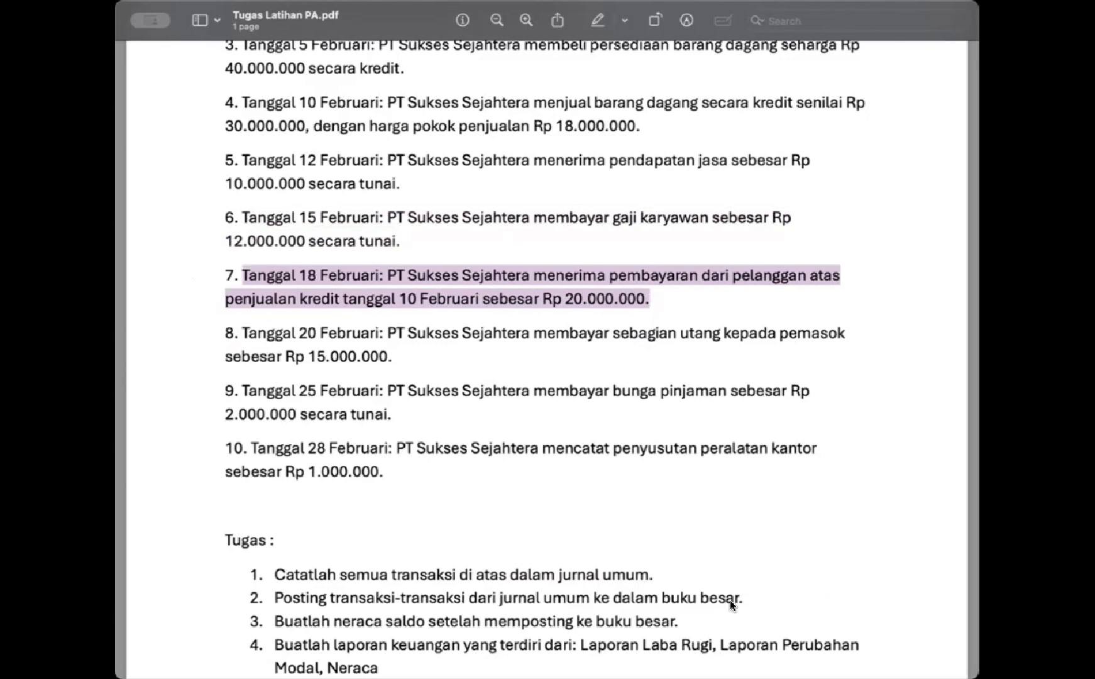
pyautogui.click(741, 583)
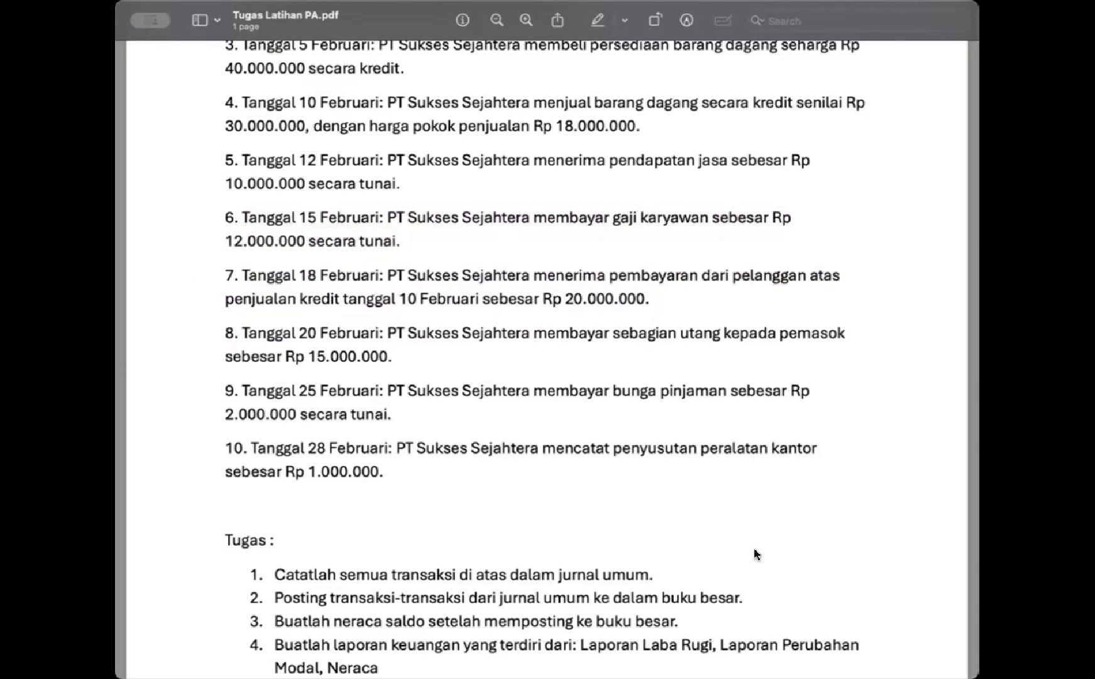
pyautogui.press('super+Tab')
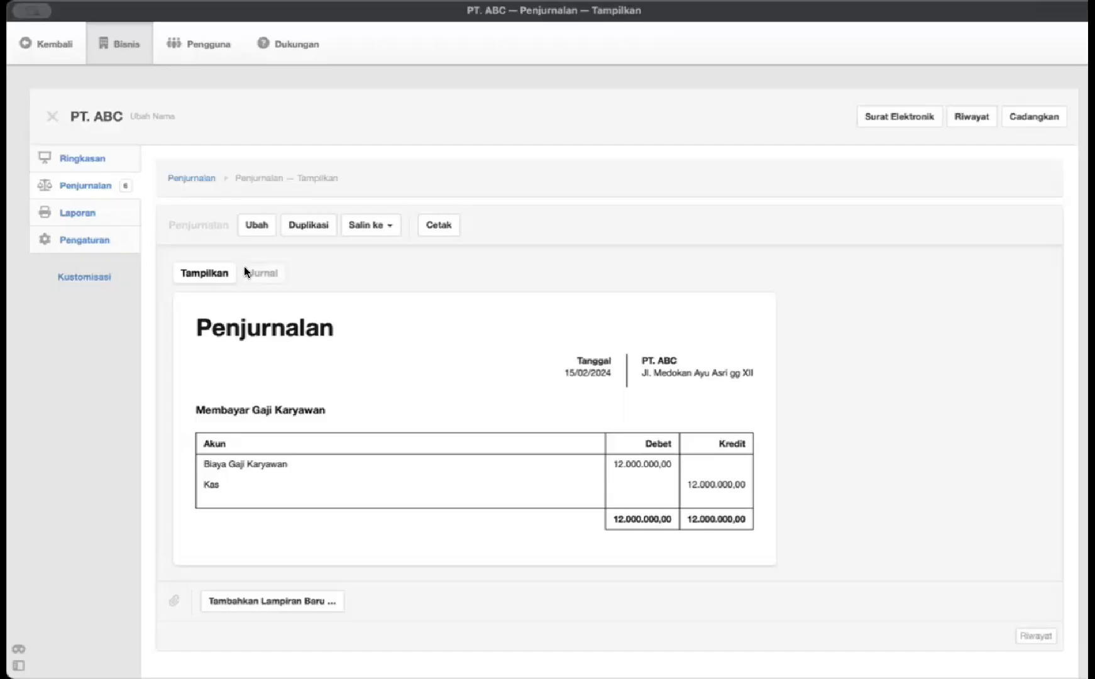
# Step: Start a new journal entry dated 18/2/2024 with the narration Penerimaan Pembayaran Piutang dari Klien
pyautogui.click(78, 188)
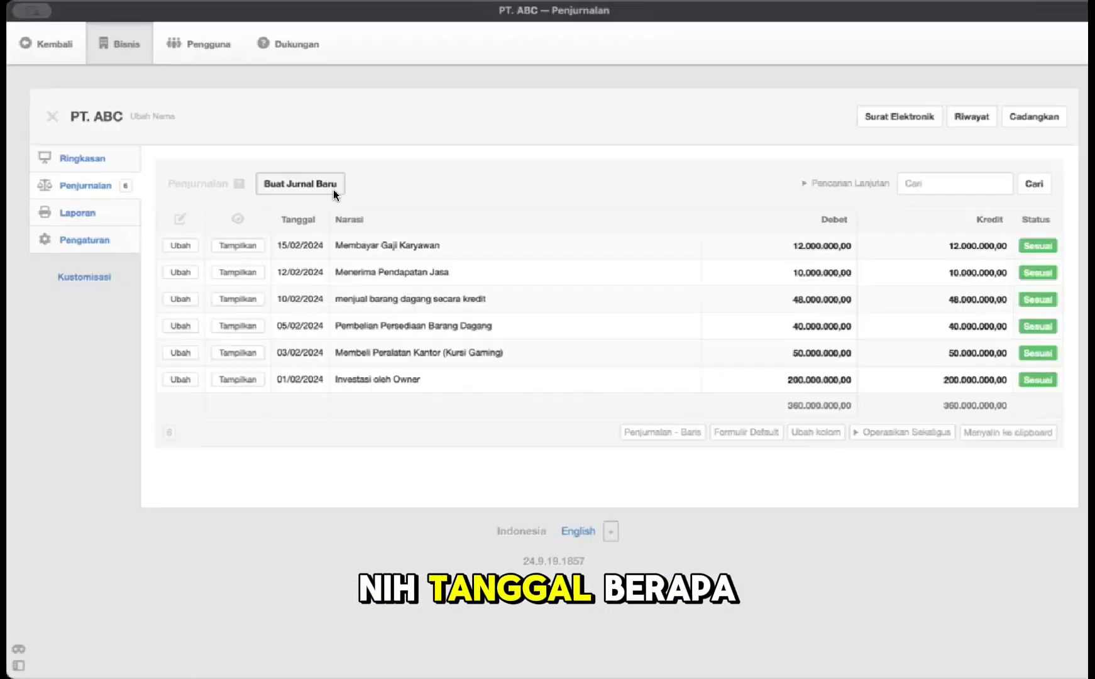
pyautogui.click(301, 183)
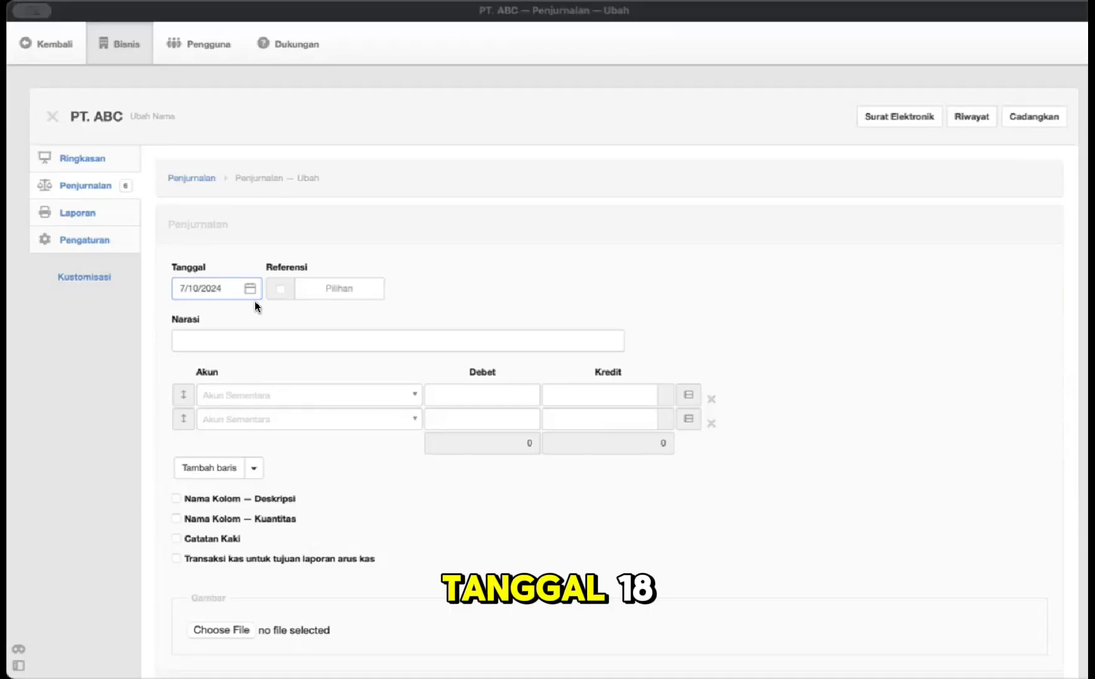
pyautogui.click(220, 288)
pyautogui.click(262, 323)
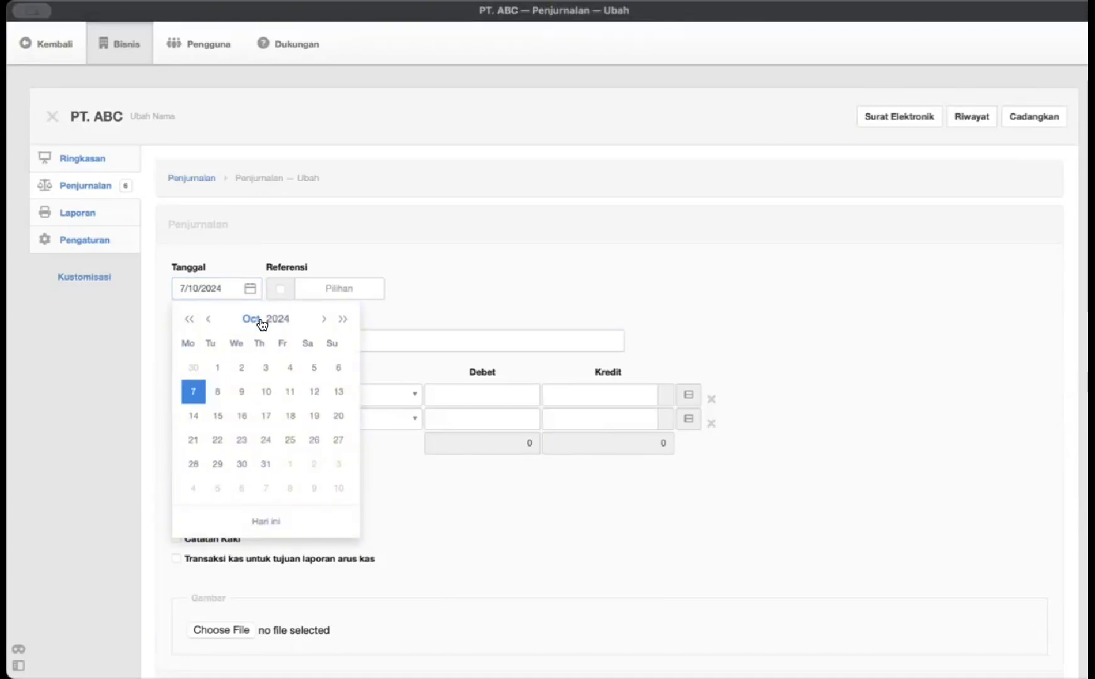
pyautogui.click(272, 355)
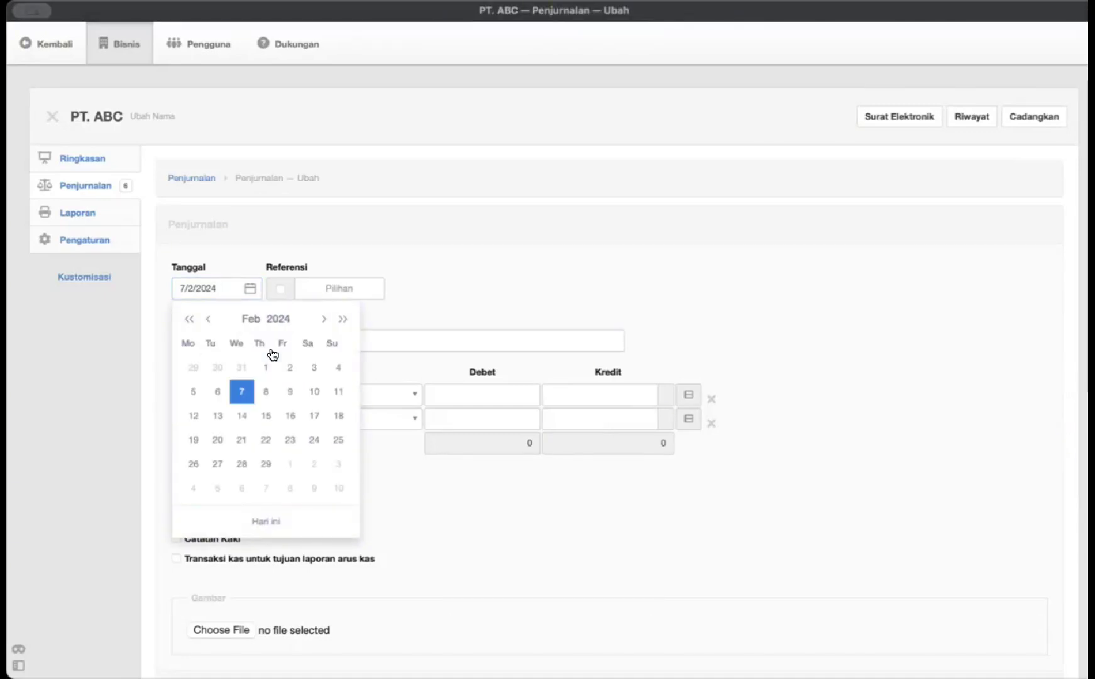
pyautogui.click(329, 418)
pyautogui.click(237, 331)
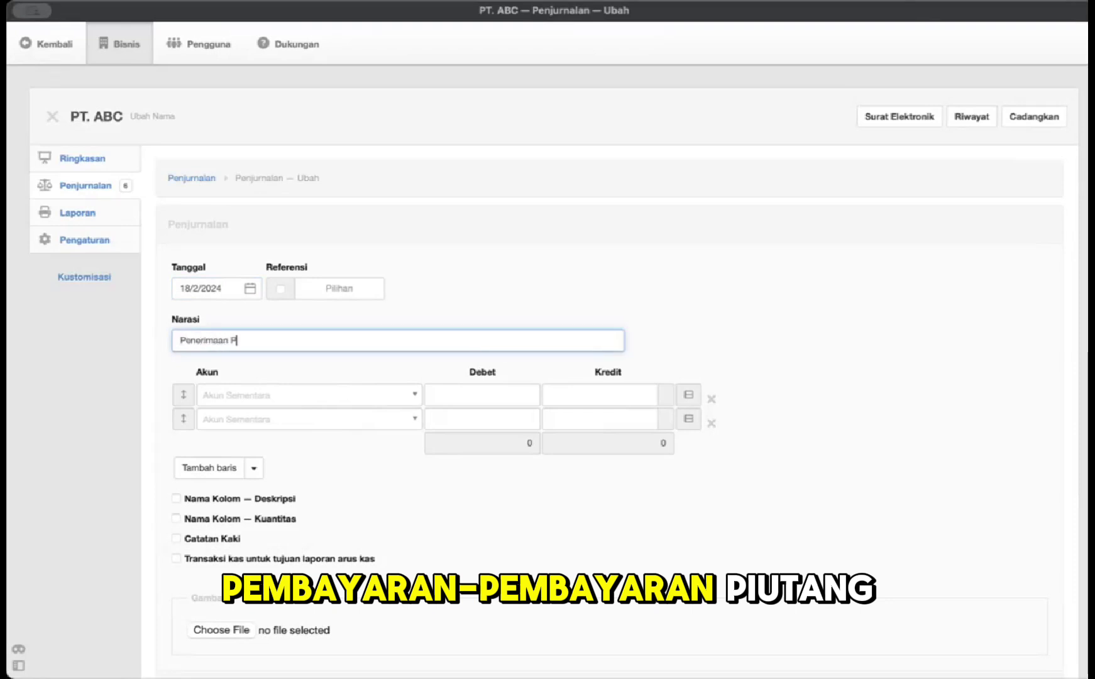
pyautogui.write('n Piu')
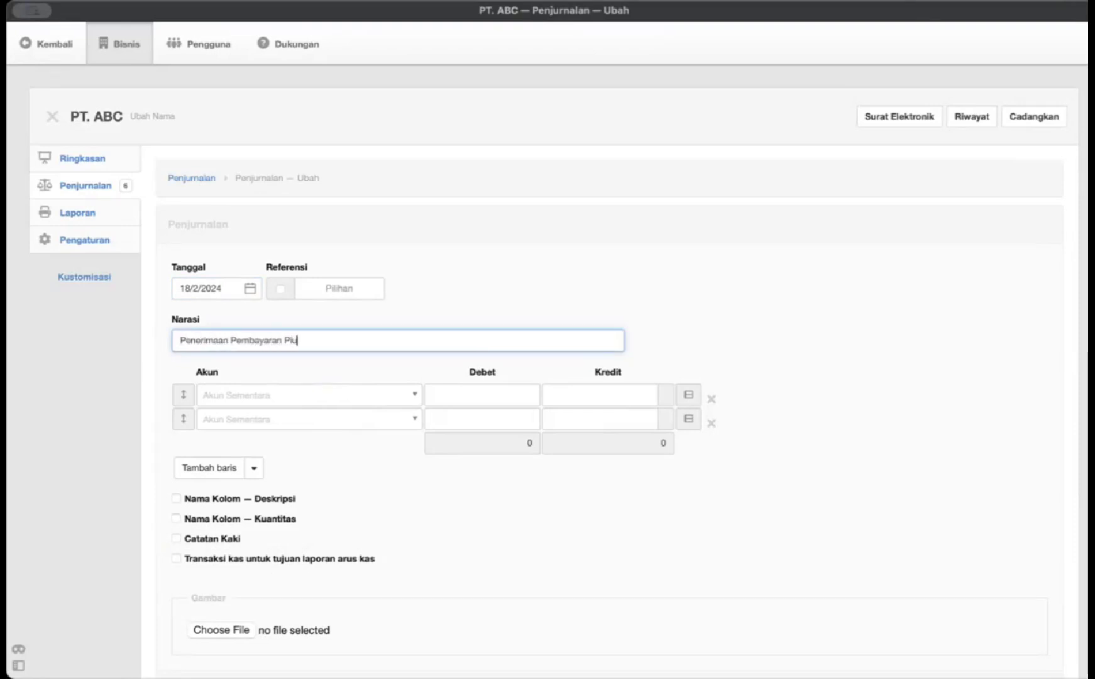
pyautogui.write('tang dari Kl')
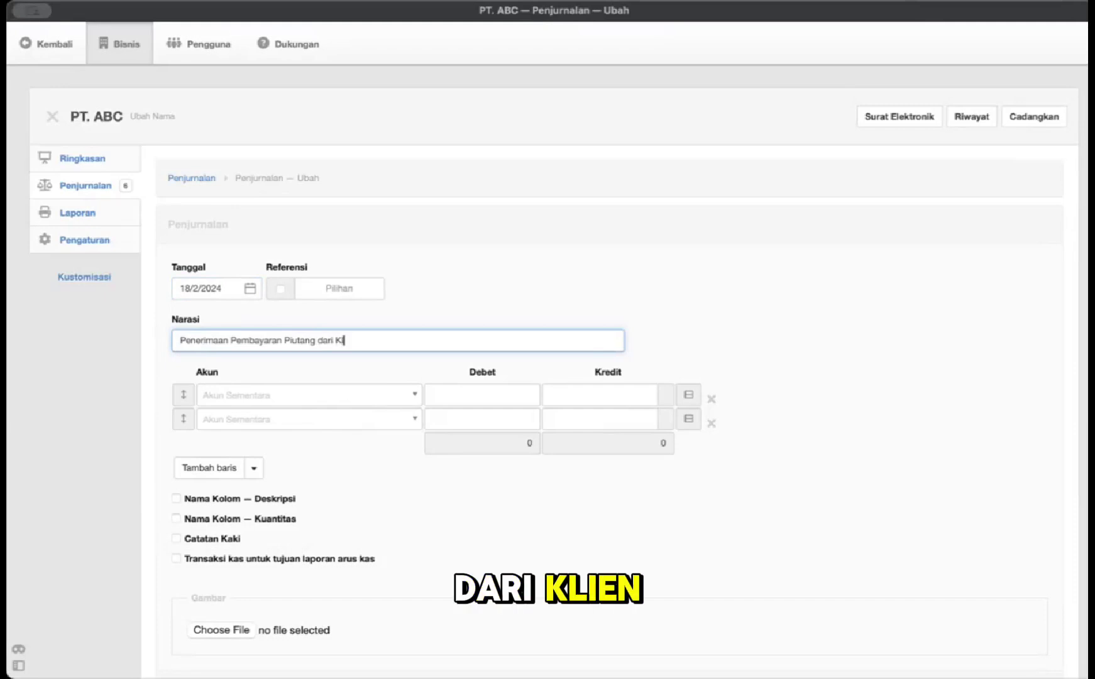
pyautogui.write('ien')
# Step: Assign Kas to the first journal line and Piutang Usaha to the second
pyautogui.click(345, 397)
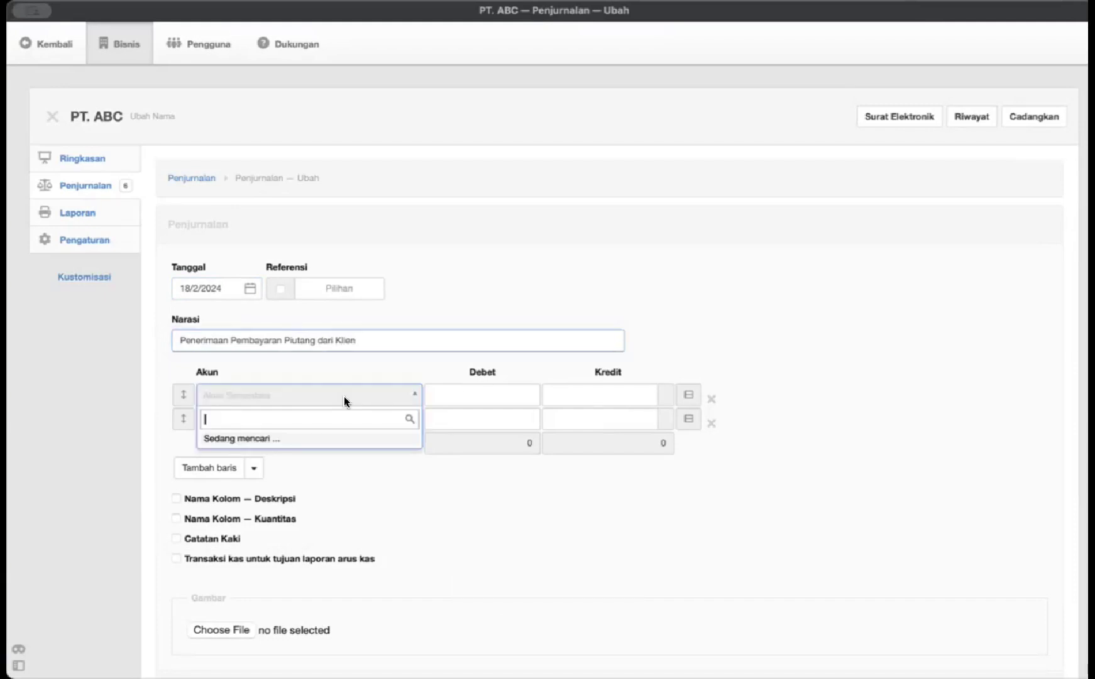
pyautogui.write('kas')
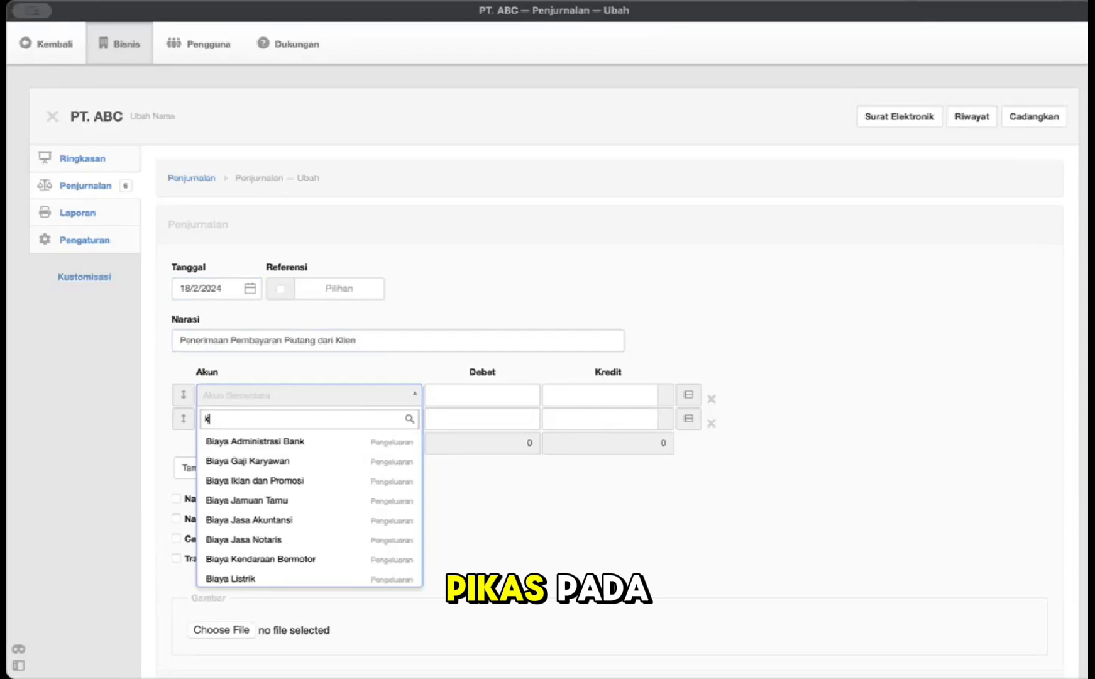
pyautogui.click(315, 441)
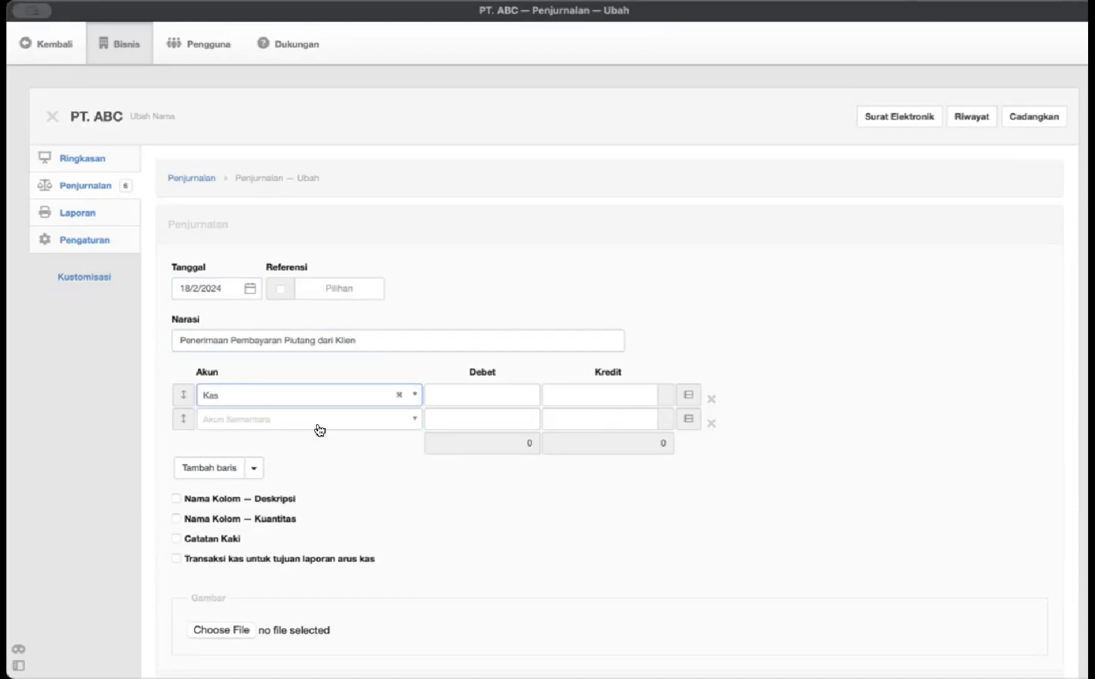
pyautogui.click(317, 422)
pyautogui.write('piutang')
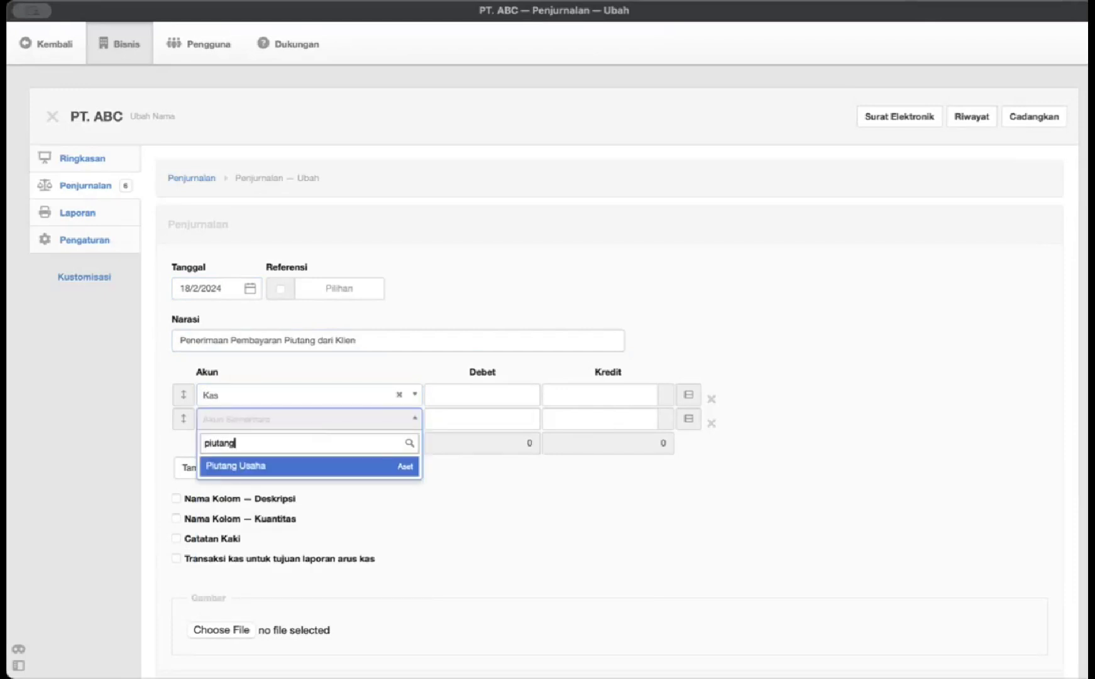
pyautogui.click(350, 476)
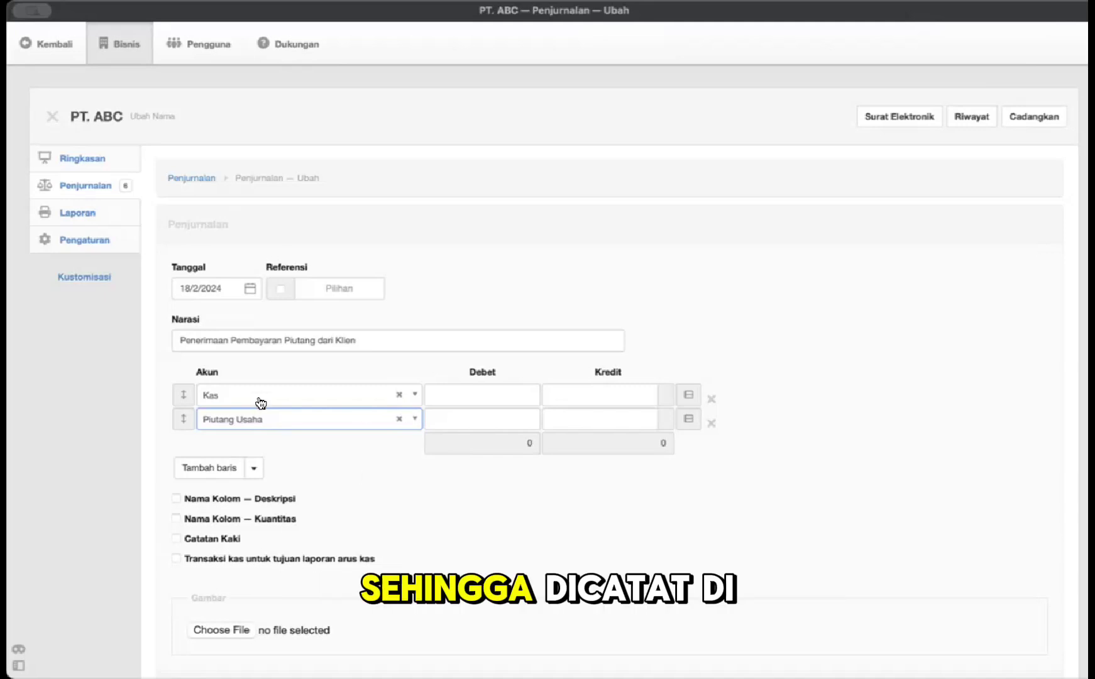
# Step: Debit Kas and credit Piutang Usaha with 20000000 each, and create the journal entry
pyautogui.click(478, 400)
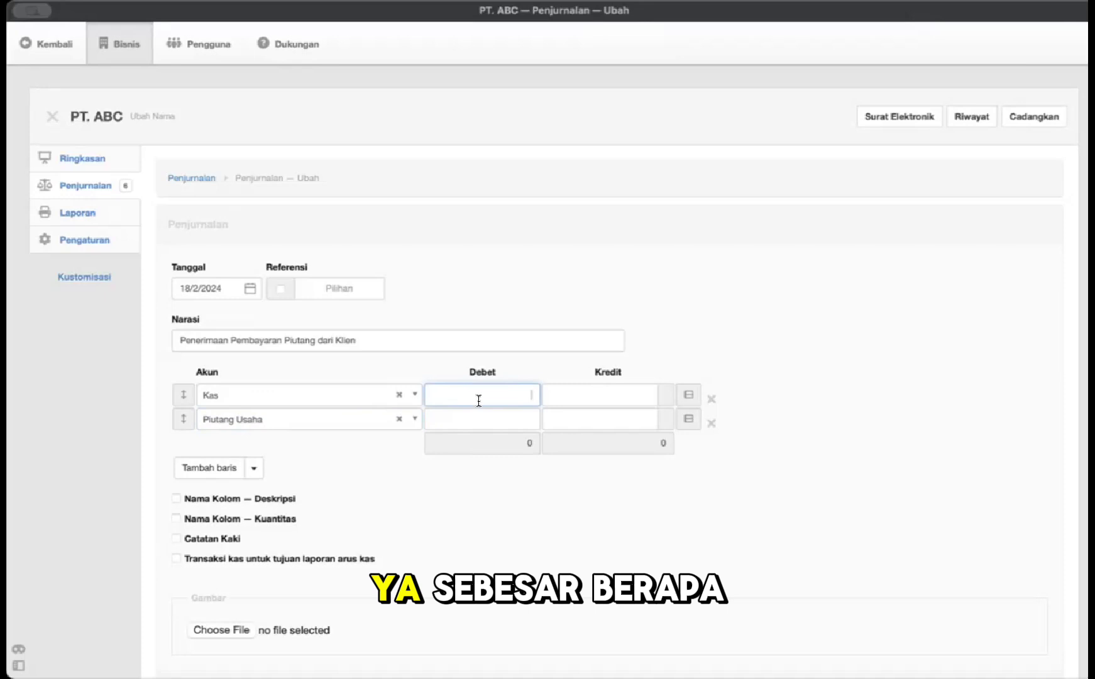
pyautogui.press('super+Tab')
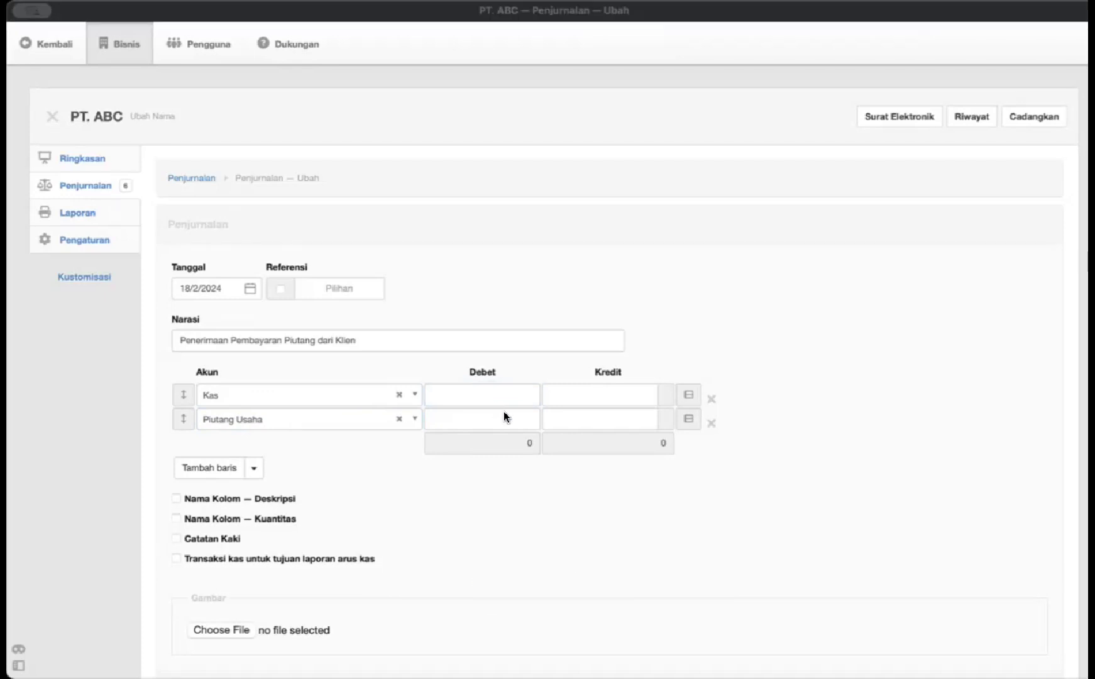
pyautogui.press('super+Tab')
pyautogui.write('2')
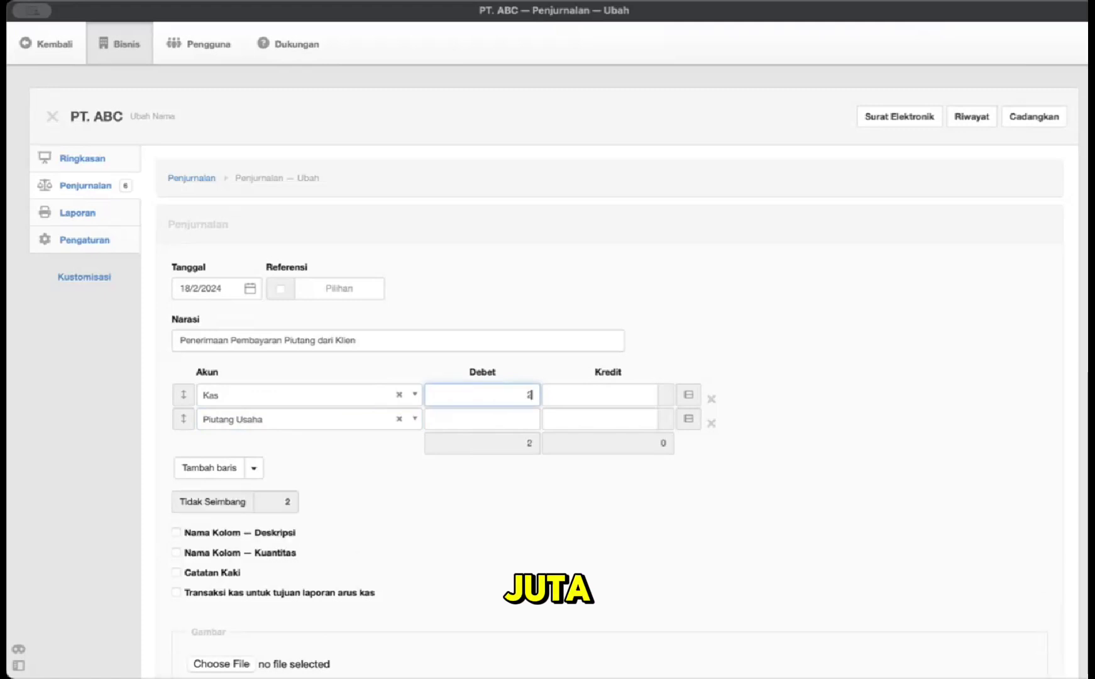
pyautogui.write('0000000')
pyautogui.click(575, 423)
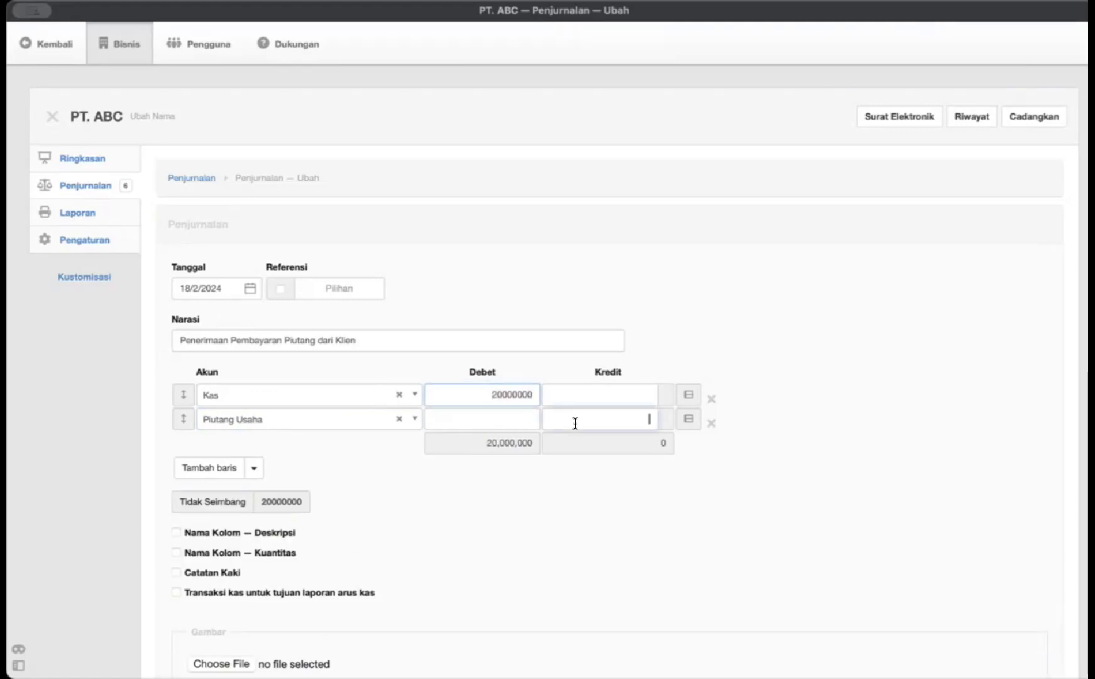
pyautogui.write('20000000')
pyautogui.scroll(-5, 544, 491)
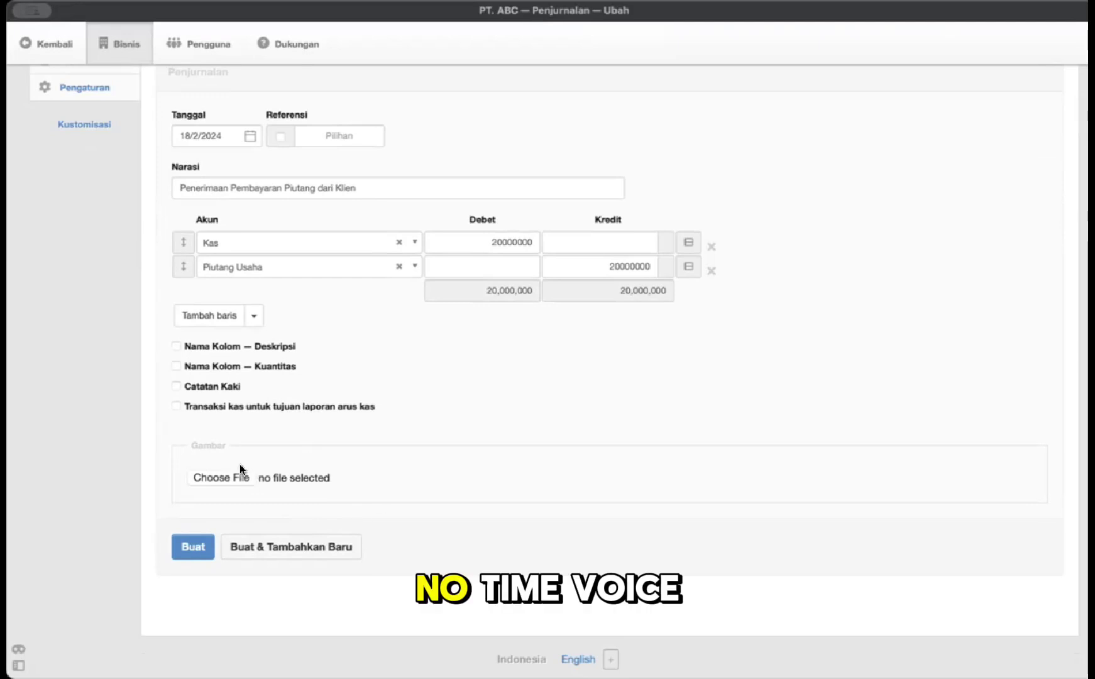
pyautogui.scroll(2, 427, 463)
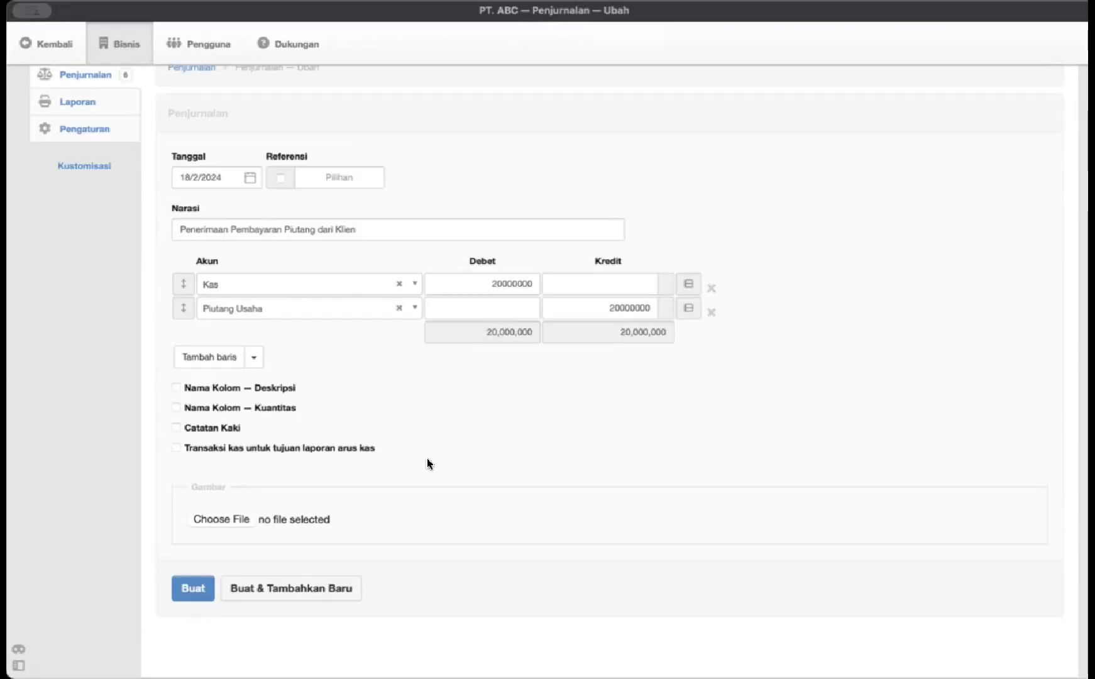
pyautogui.click(193, 586)
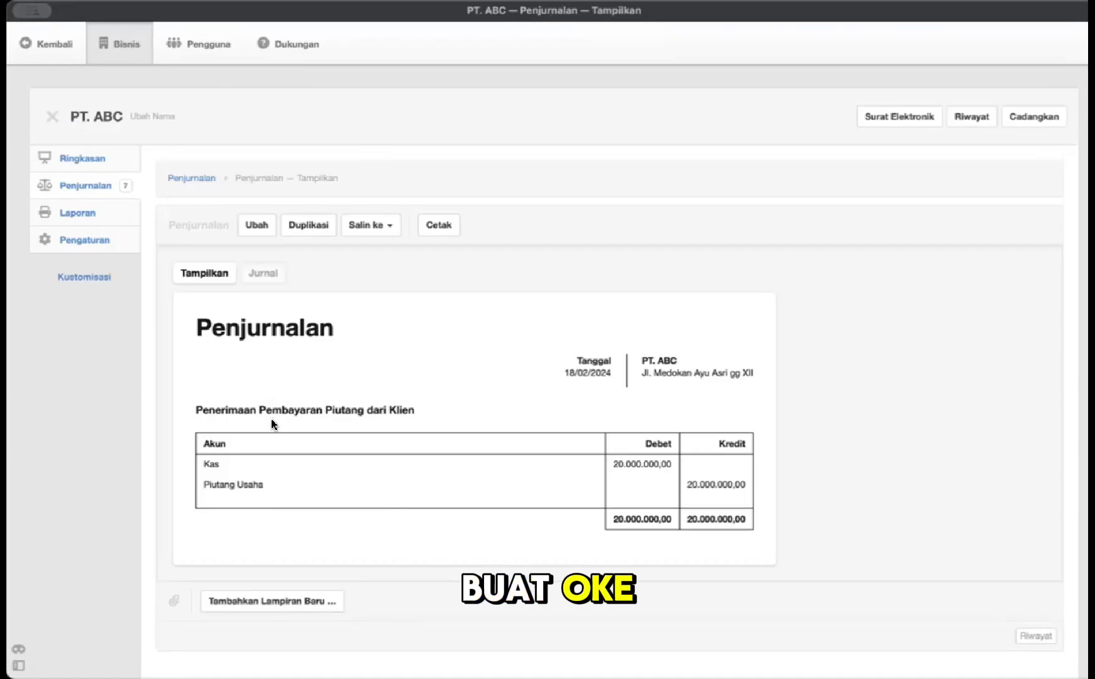
# Step: Go back to the journal list, read the 20 February transaction in Tugas Latihan PA.pdf, and return to the PT. ABC books
pyautogui.scroll(-2, 76, 88)
pyautogui.click(85, 93)
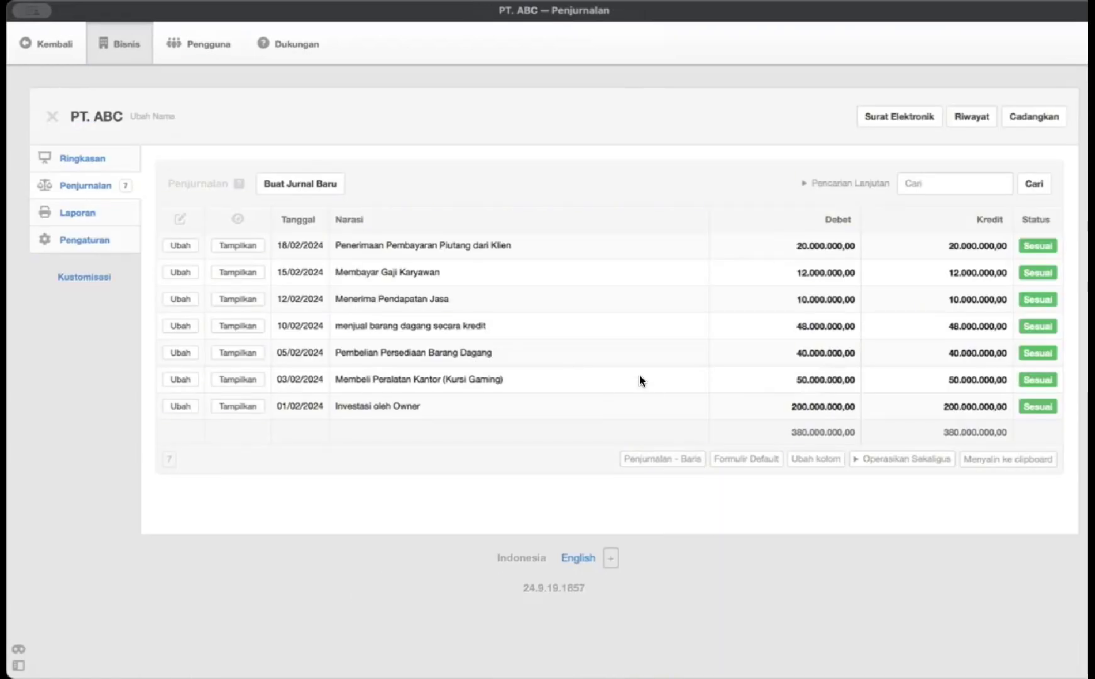
pyautogui.press('super+Tab')
pyautogui.scroll(-3, 412, 305)
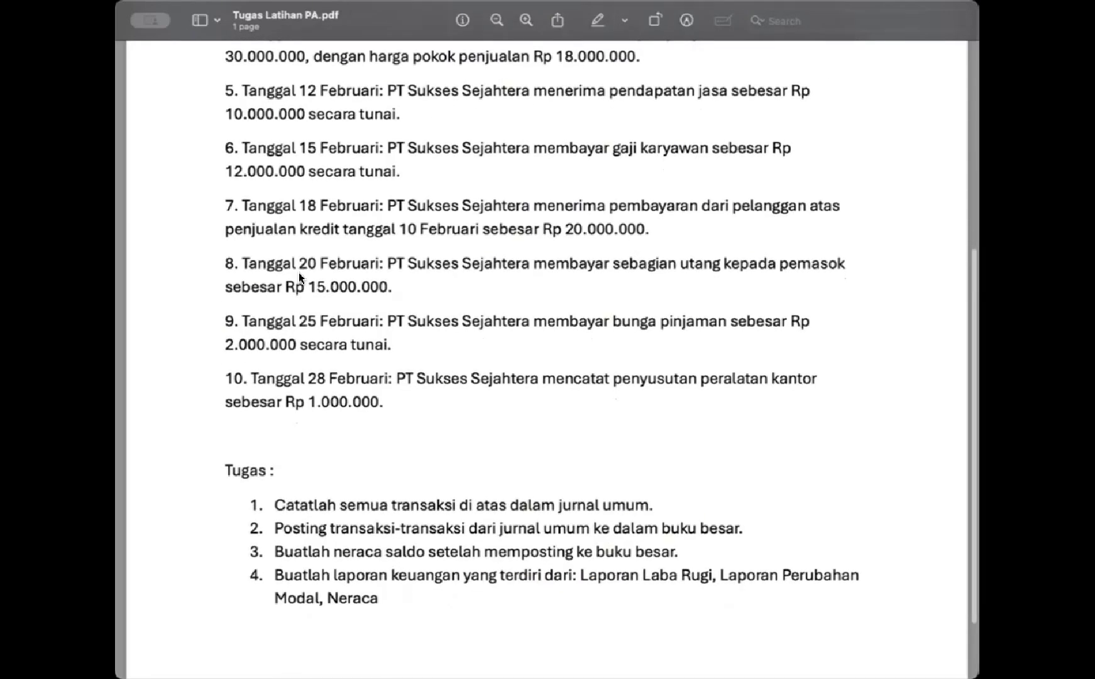
pyautogui.scroll(-1, 300, 289)
pyautogui.moveTo(393, 280); pyautogui.dragTo(229, 258)
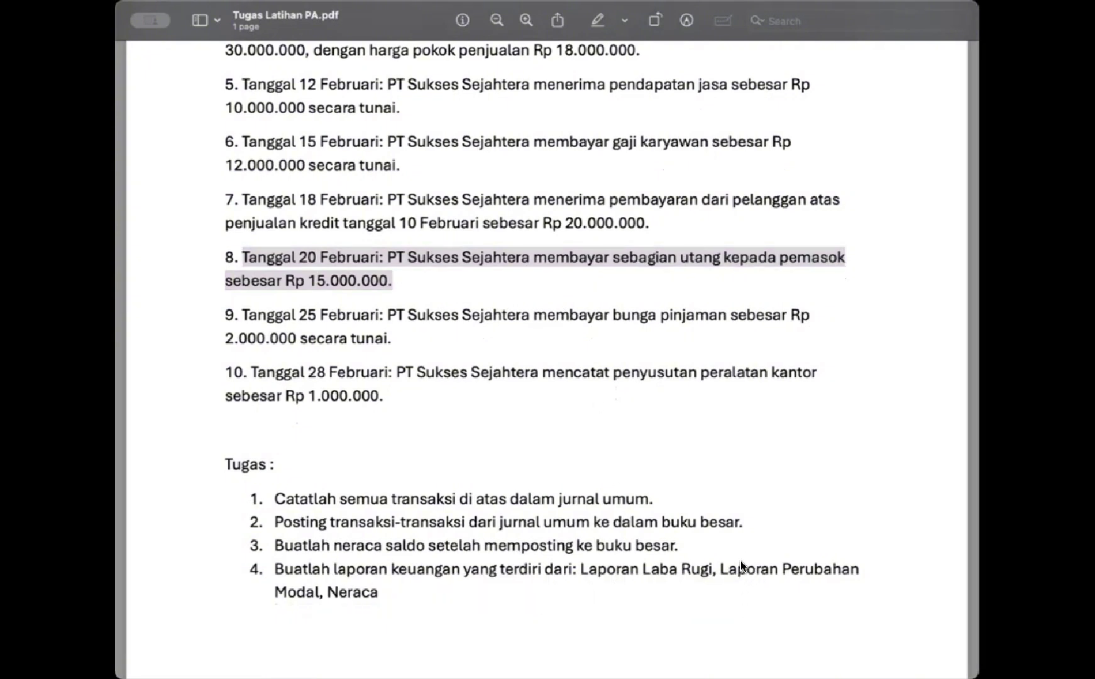
pyautogui.press('super+Tab')
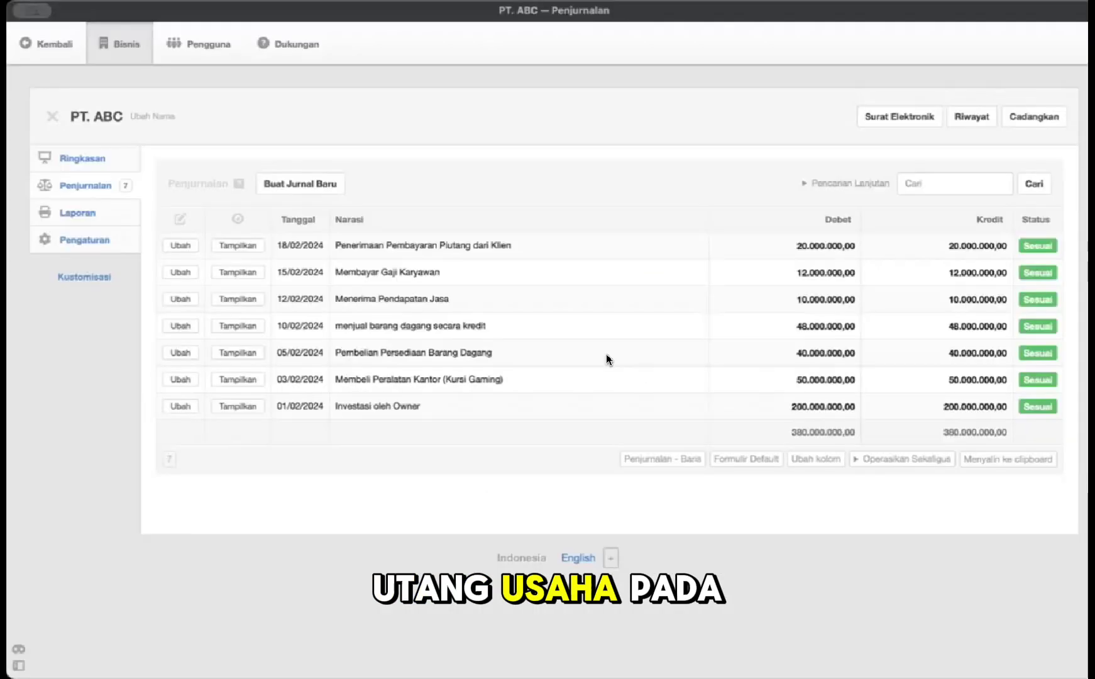
# Step: Start a new journal entry dated 20/2/2024
pyautogui.click(298, 183)
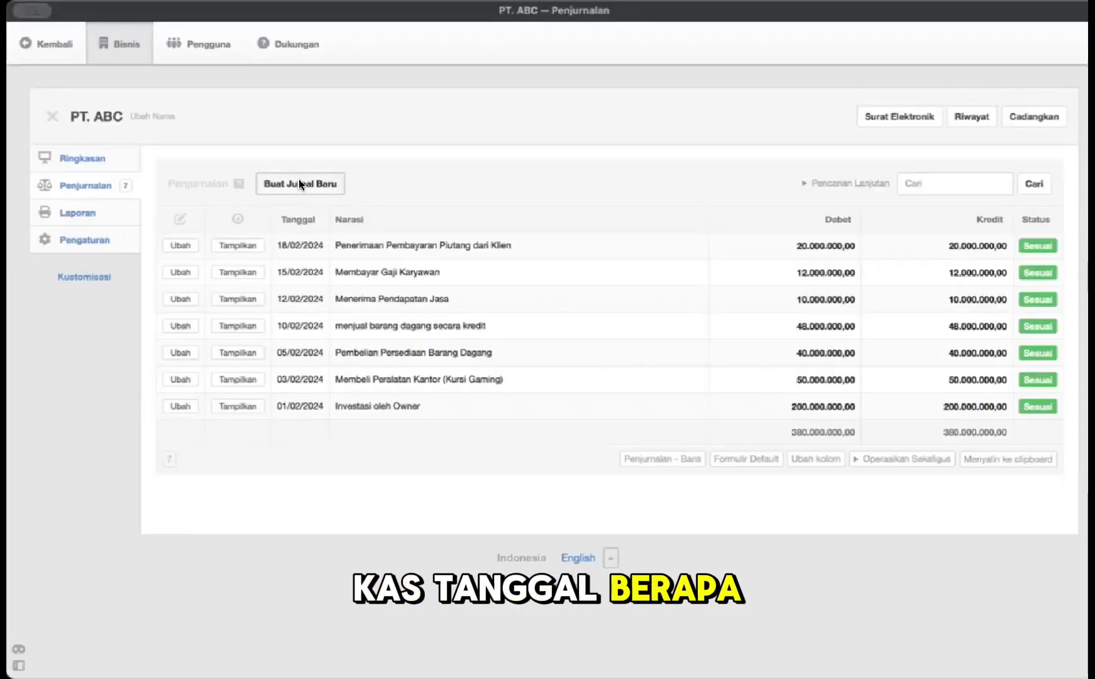
pyautogui.click(223, 287)
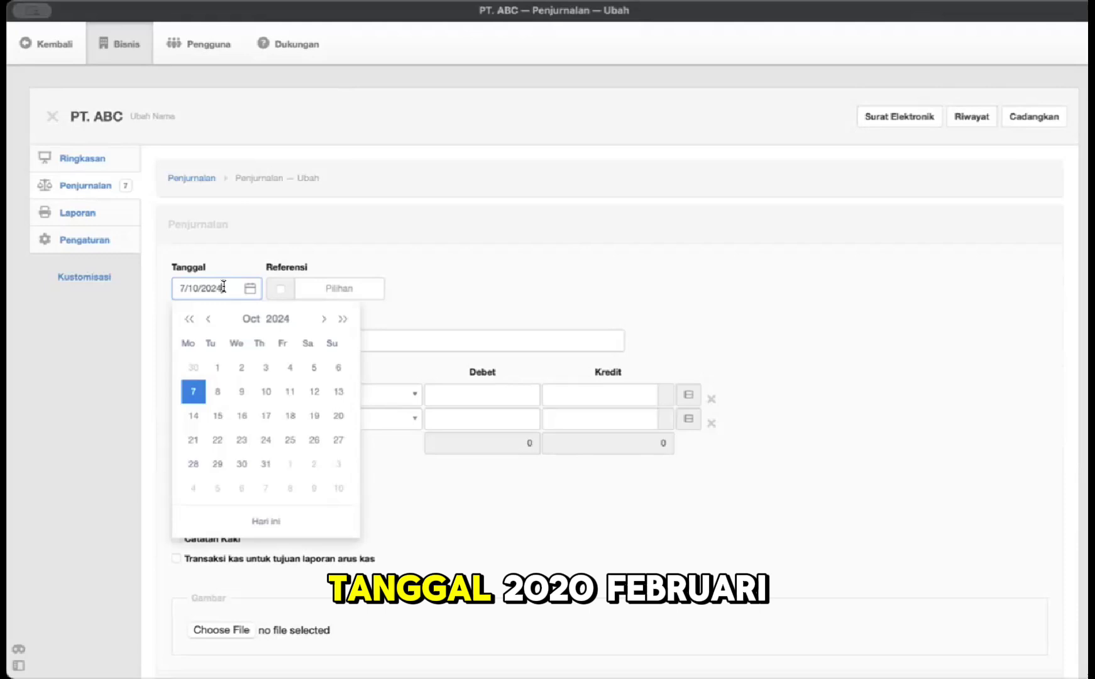
pyautogui.click(251, 318)
pyautogui.click(268, 355)
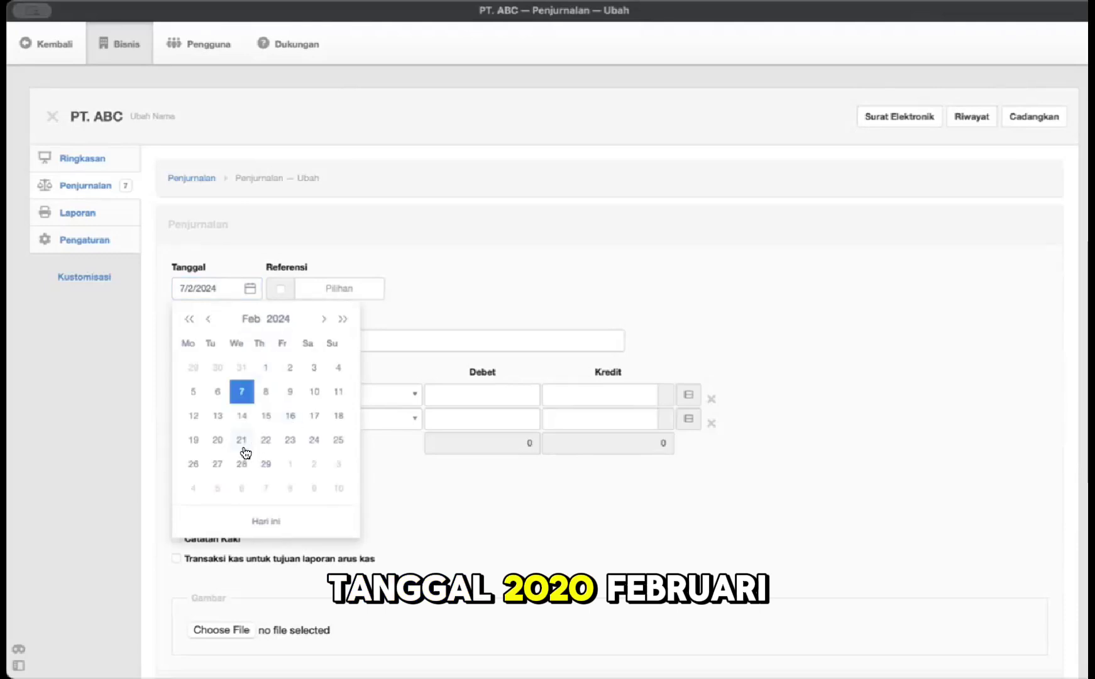
pyautogui.click(217, 439)
# Step: Enter Membayar Utang pada Supplier as the narration of the 20 February journal entry
pyautogui.click(237, 341)
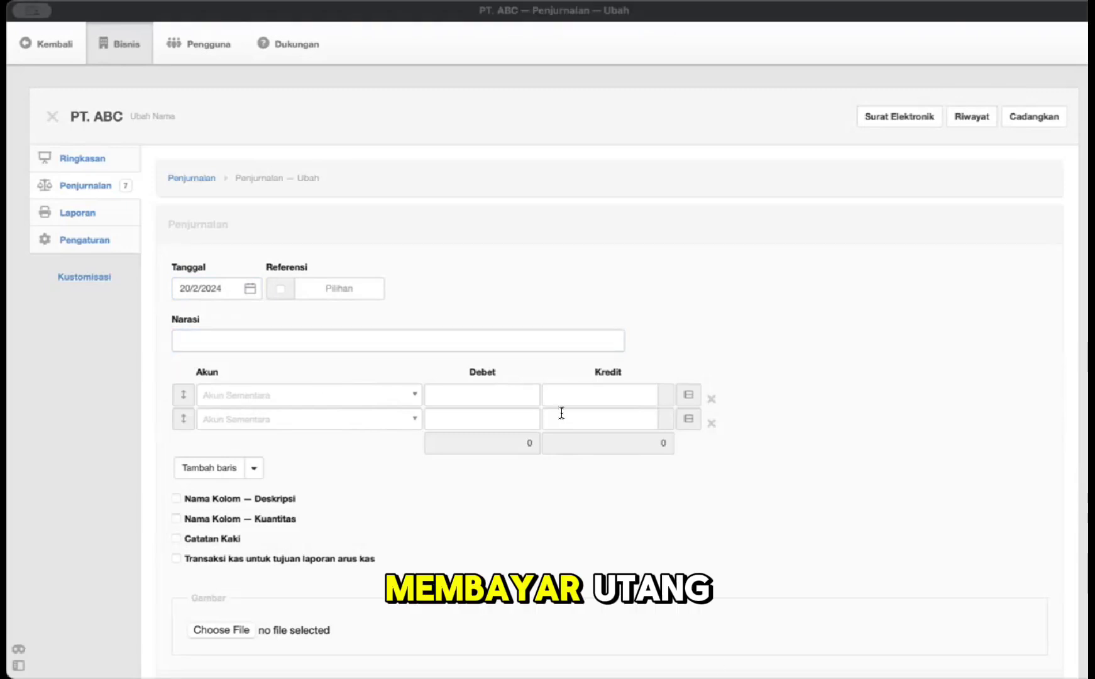
pyautogui.click(303, 343)
pyautogui.write('Membay')
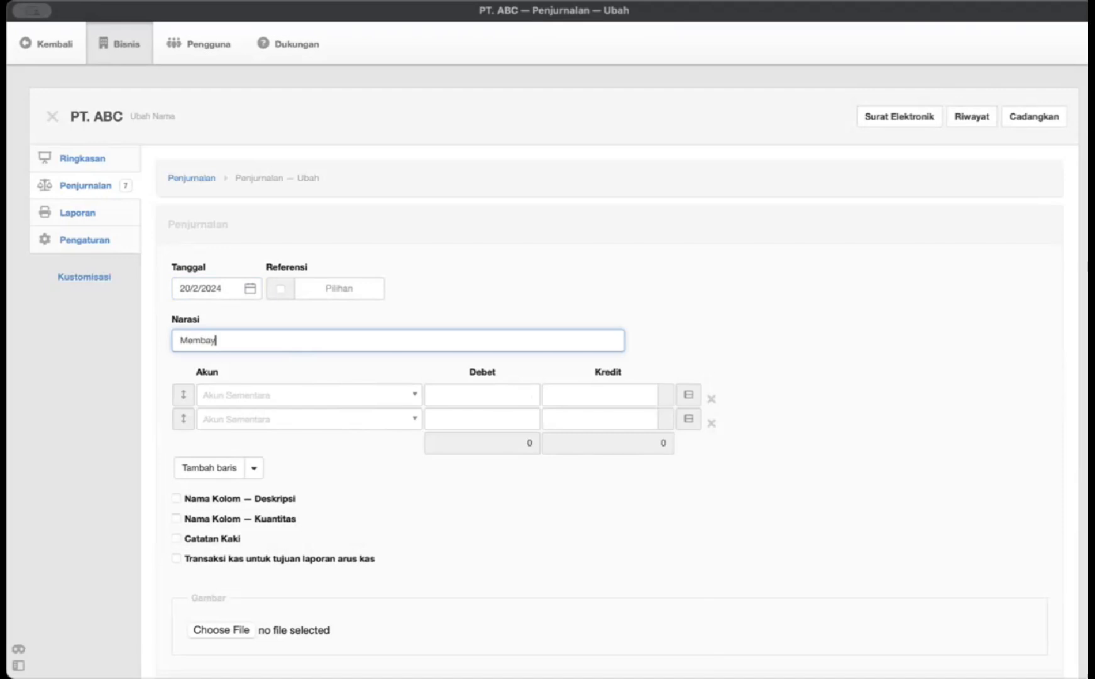
pyautogui.write('ar Utang pada SUp')
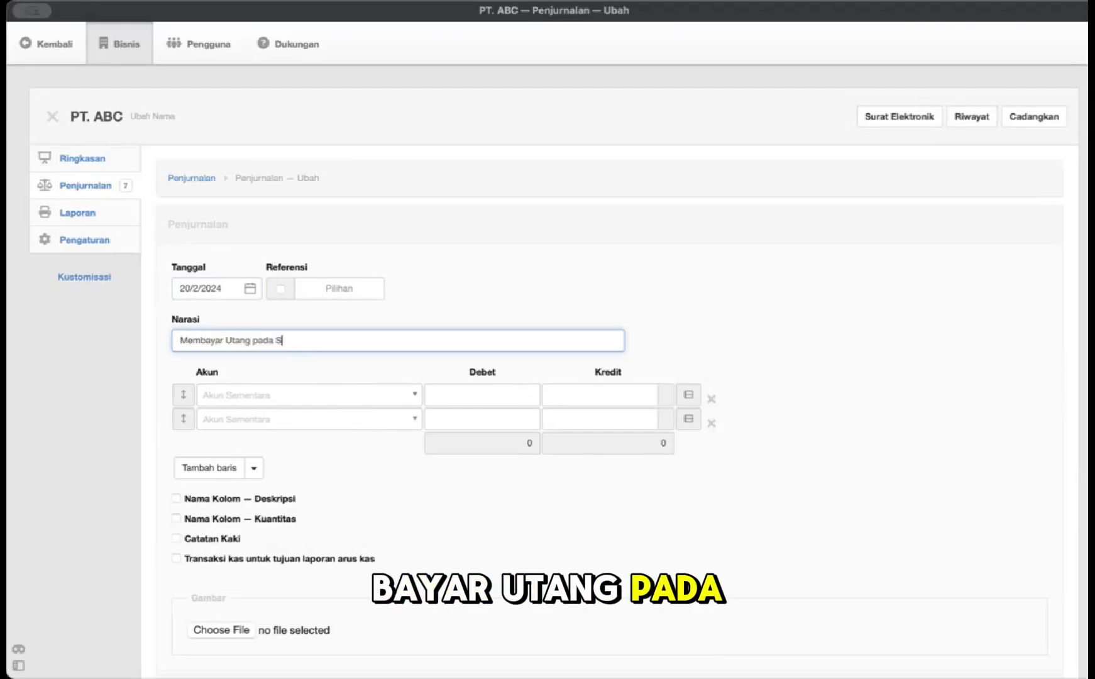
pyautogui.press('BackSpace')
pyautogui.press('BackSpace')
pyautogui.press('BackSpace')
pyautogui.press('BackSpace')
pyautogui.press('BackSpace')
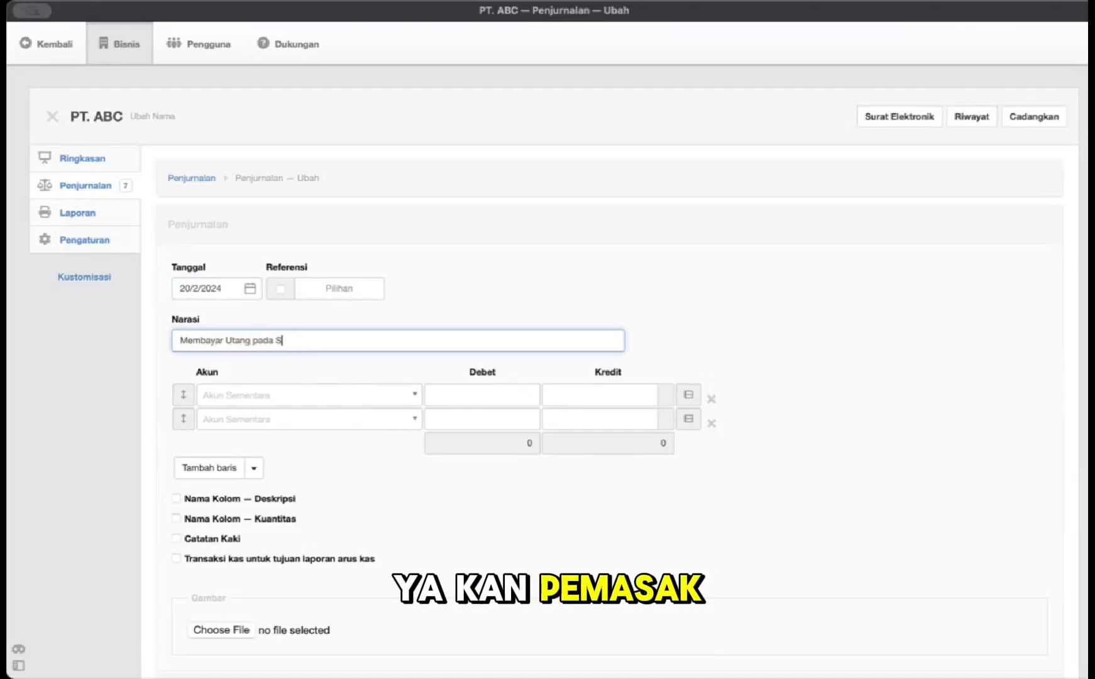
pyautogui.write('upplier')
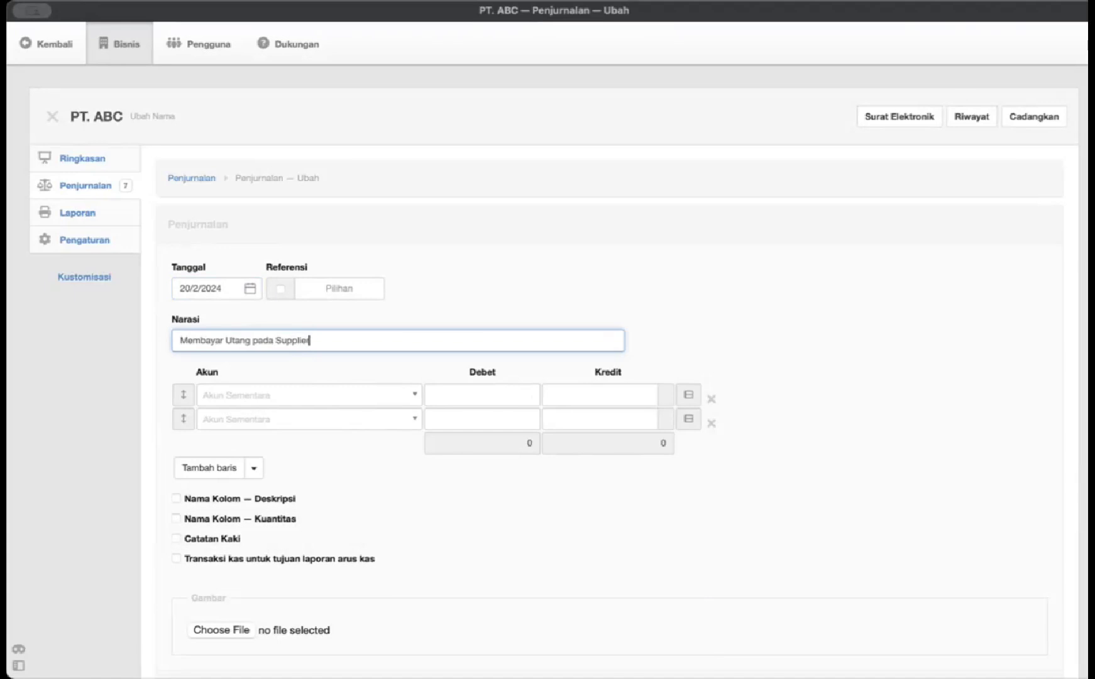
# Step: Select Hutang Usaha as the first account line and Kas as the second in the 20 February journal entry
pyautogui.click(283, 394)
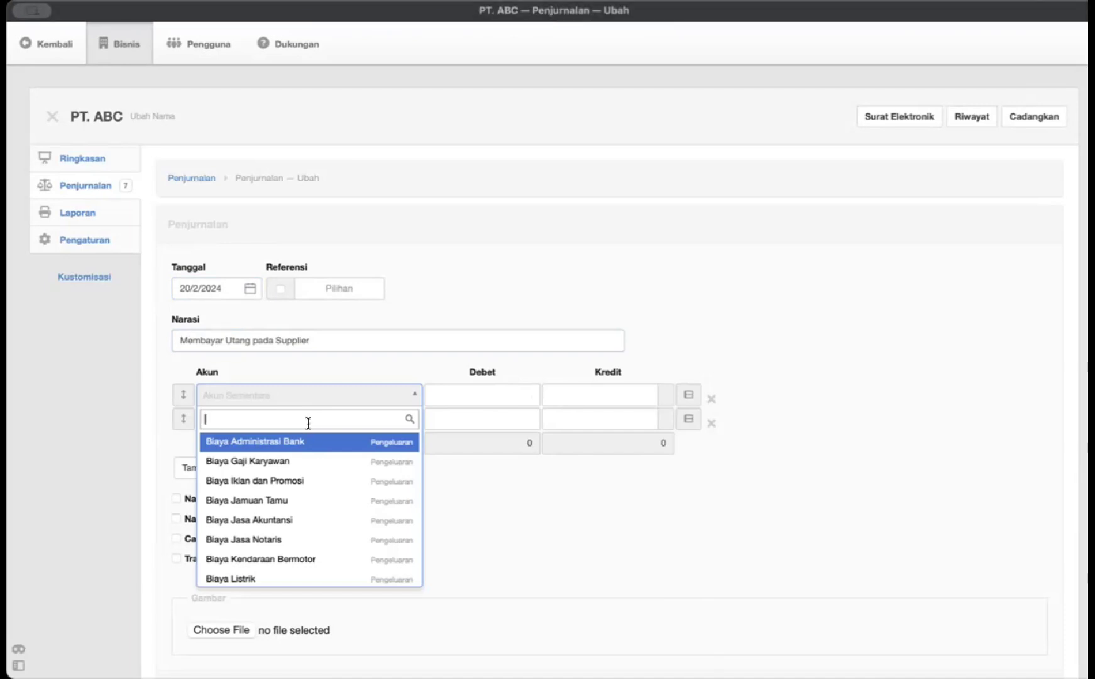
pyautogui.write('Ut')
pyautogui.press('BackSpace')
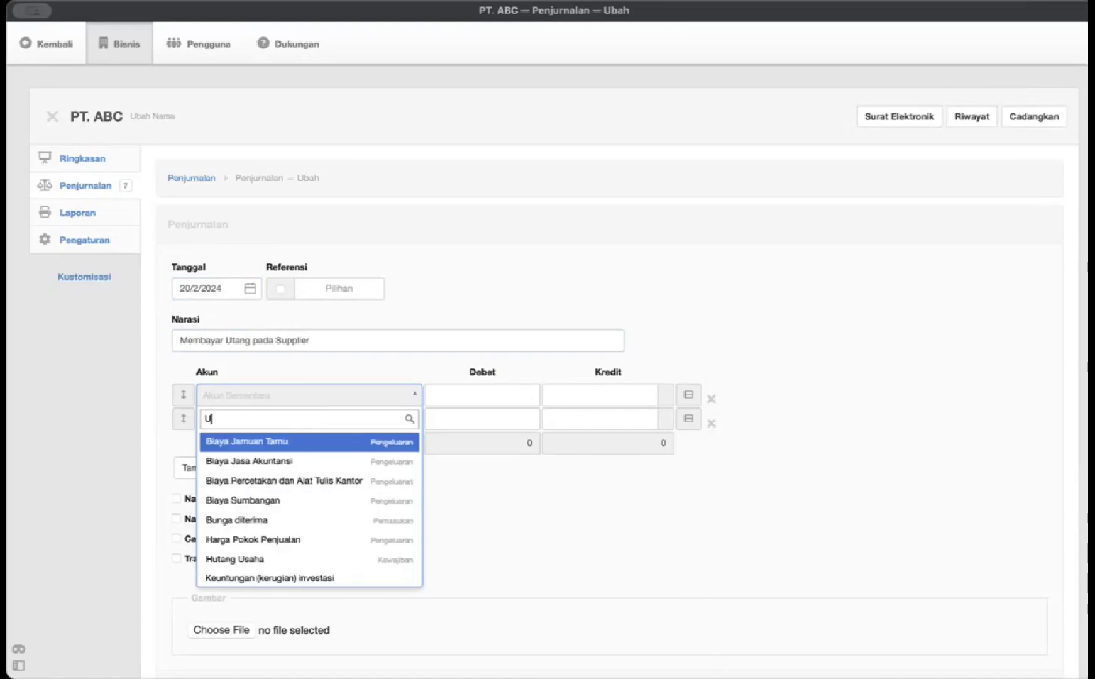
pyautogui.write('ta')
pyautogui.click(329, 440)
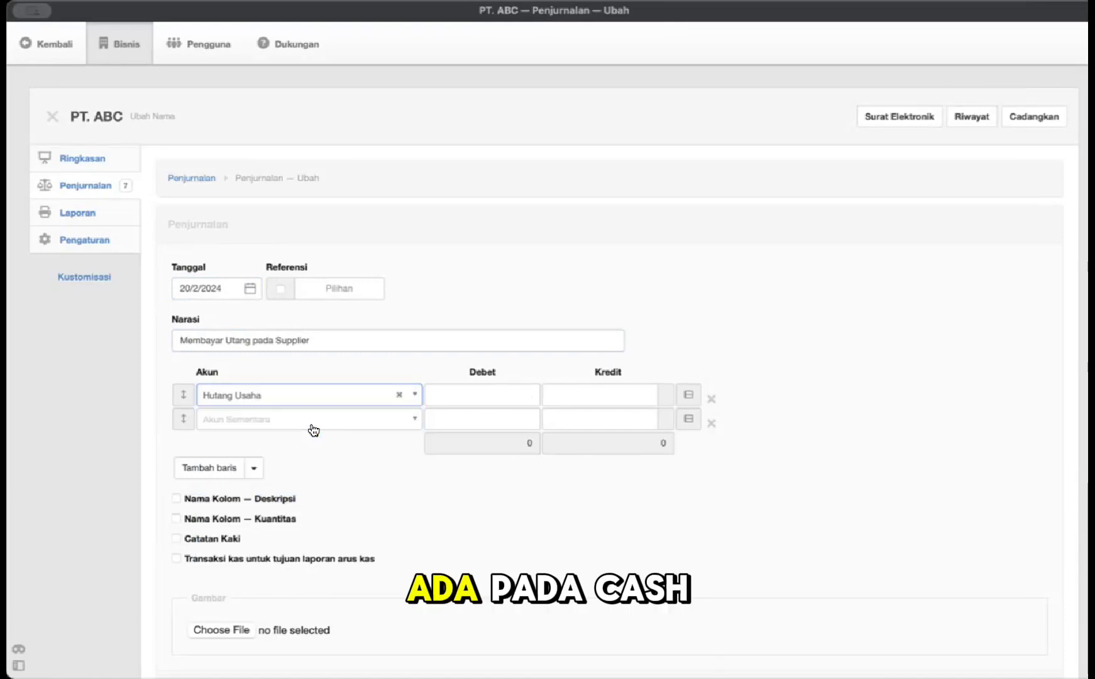
pyautogui.click(314, 421)
pyautogui.write('kas')
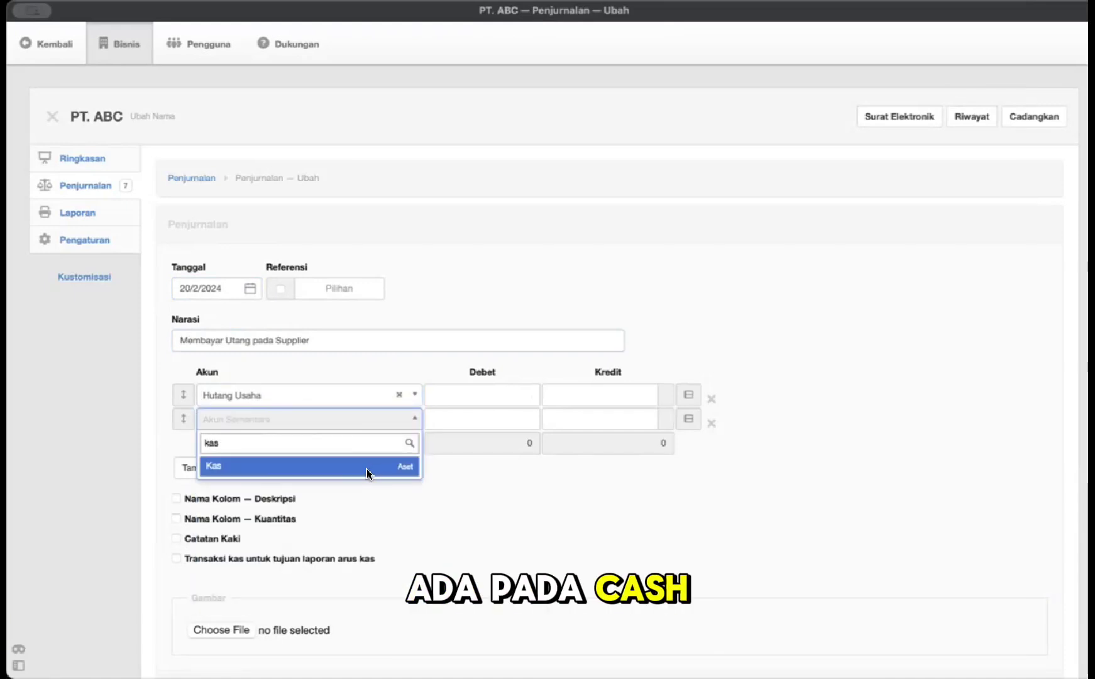
pyautogui.click(366, 468)
# Step: Debit Hutang Usaha and credit Kas with 15000000 each, and create the journal entry
pyautogui.click(497, 396)
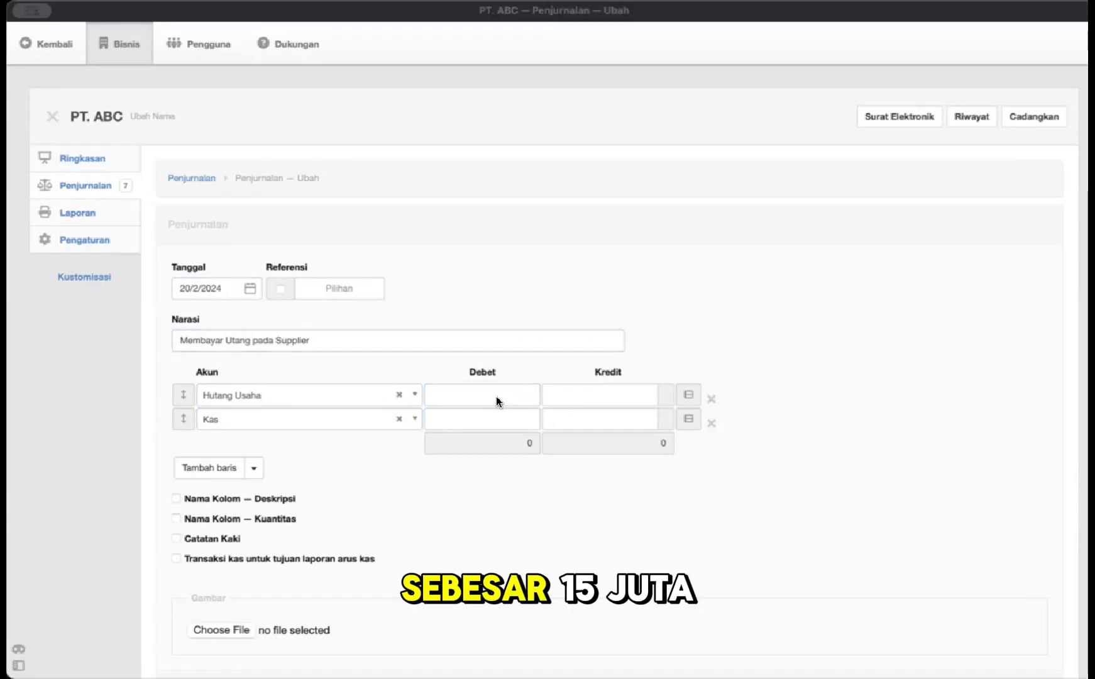
pyautogui.write('15000000')
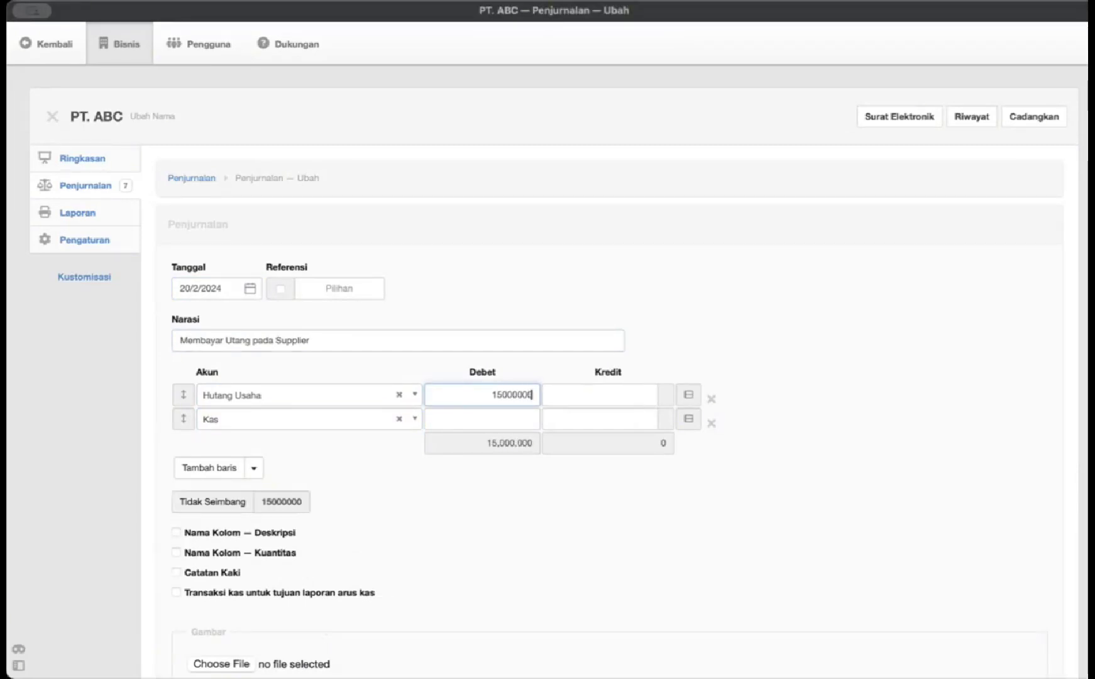
pyautogui.click(581, 416)
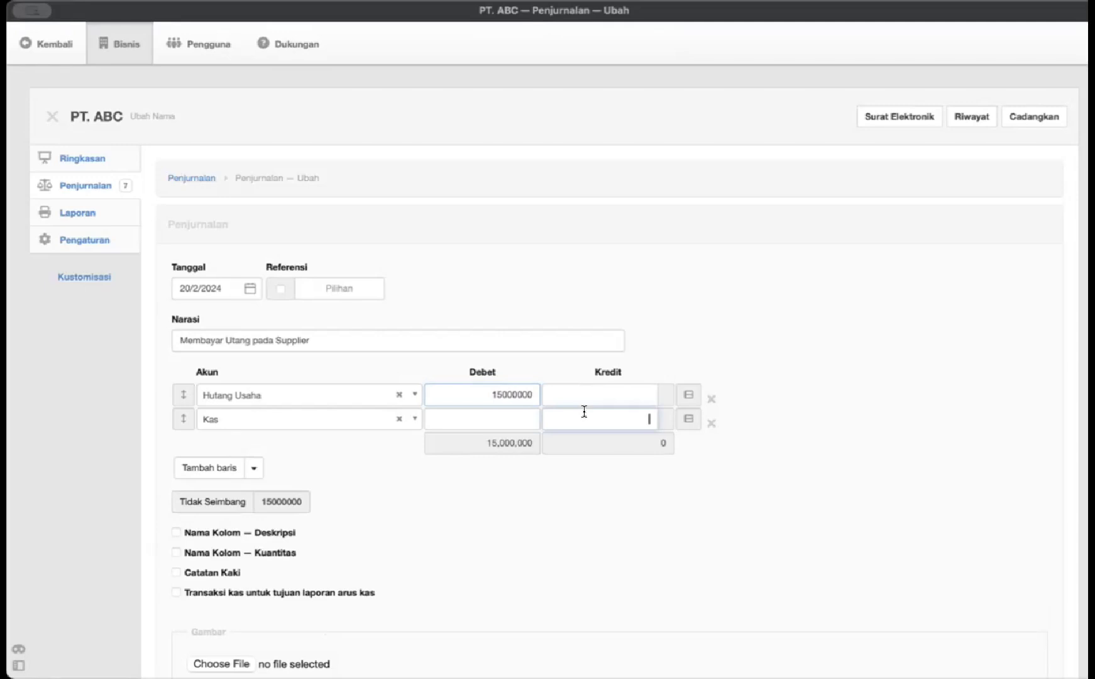
pyautogui.write('15000000')
pyautogui.scroll(-3, 394, 554)
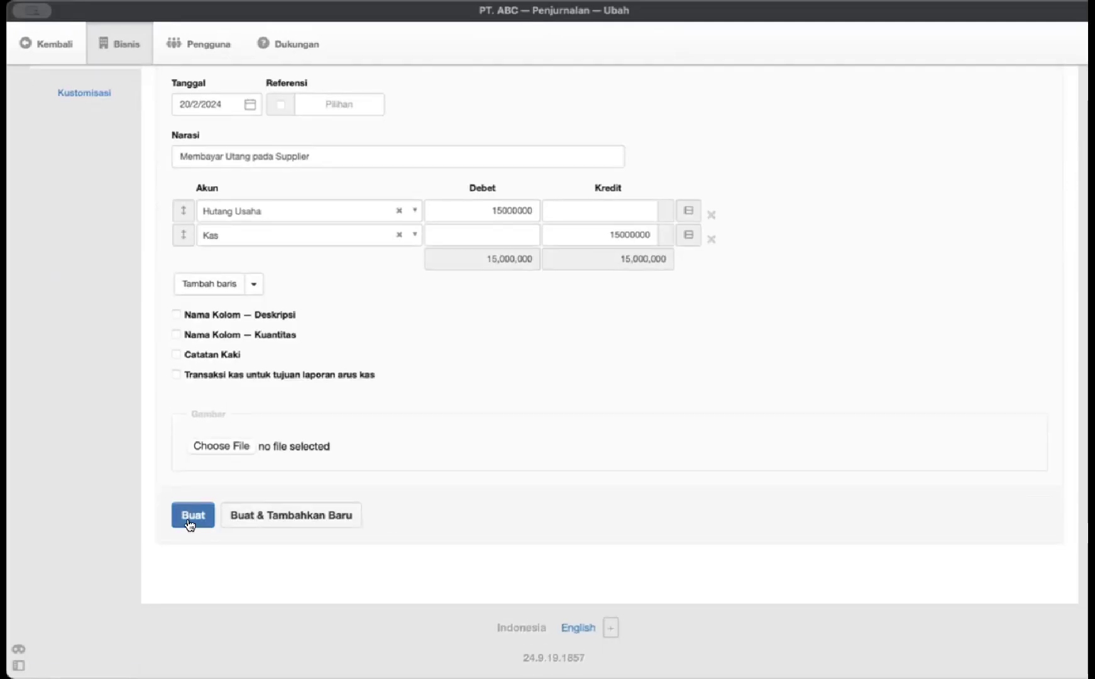
pyautogui.click(187, 517)
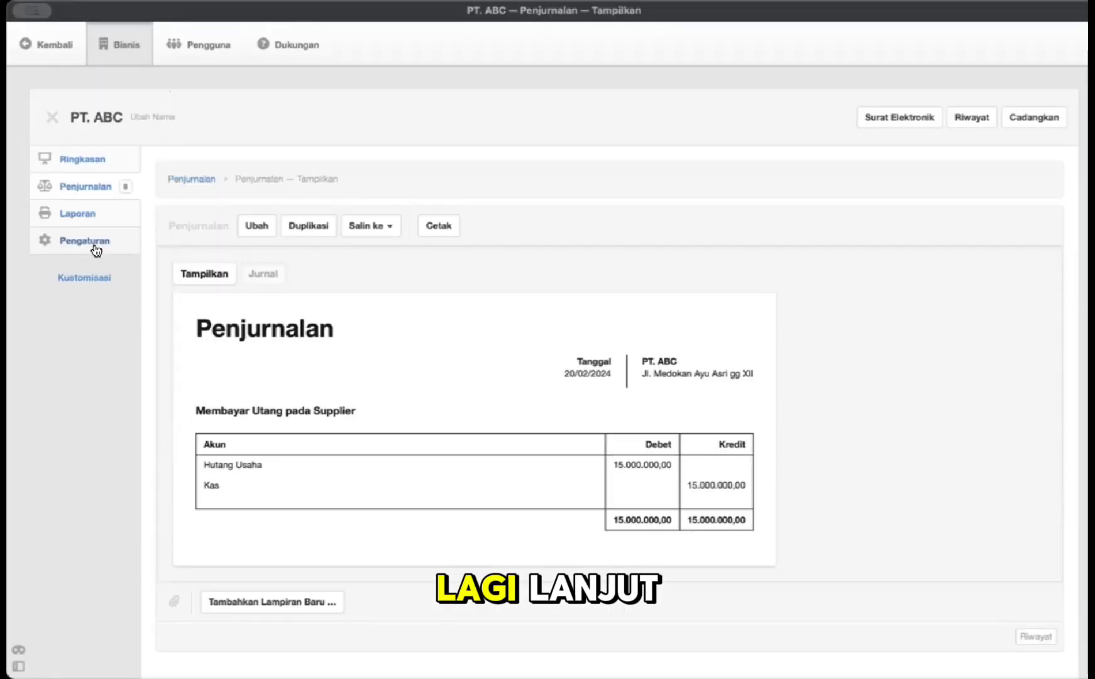
# Step: Read the 25 February transaction in Tugas Latihan PA.pdf, and check PT. ABC's chart of accounts for an interest expense account
pyautogui.click(82, 185)
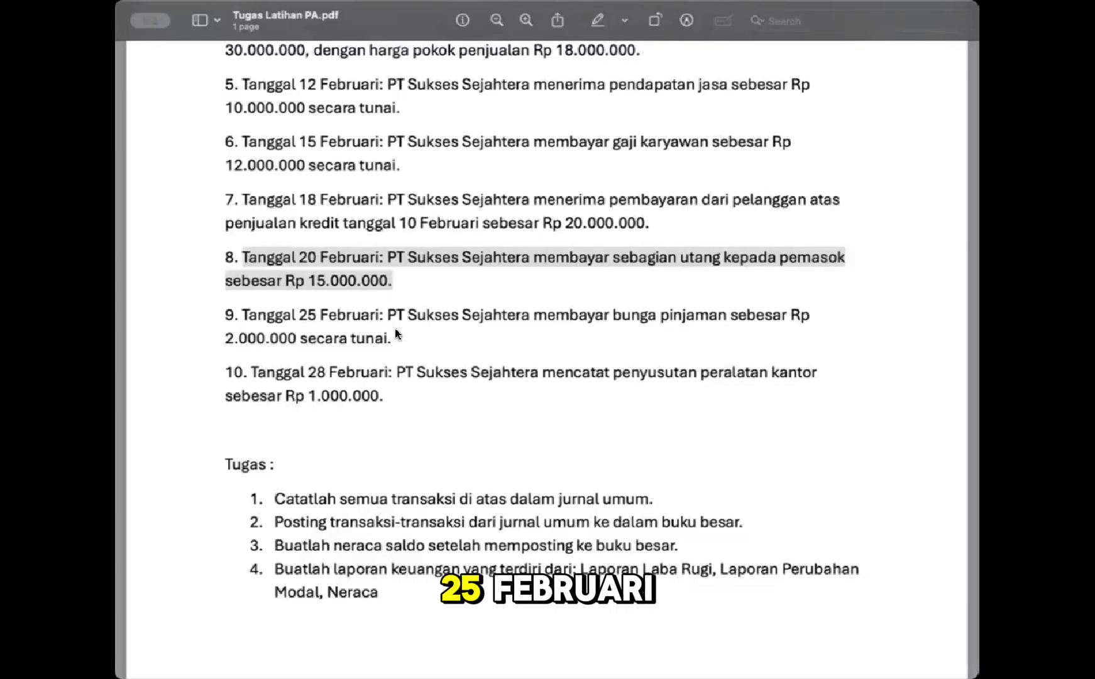
pyautogui.moveTo(393, 336); pyautogui.dragTo(290, 316)
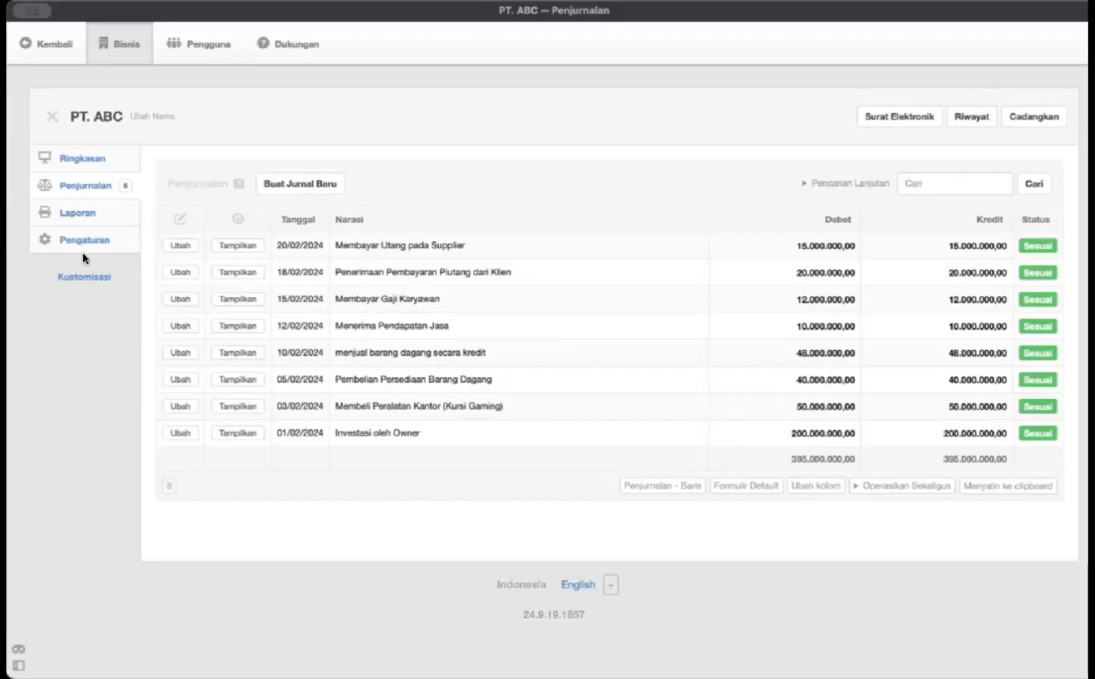
pyautogui.click(82, 238)
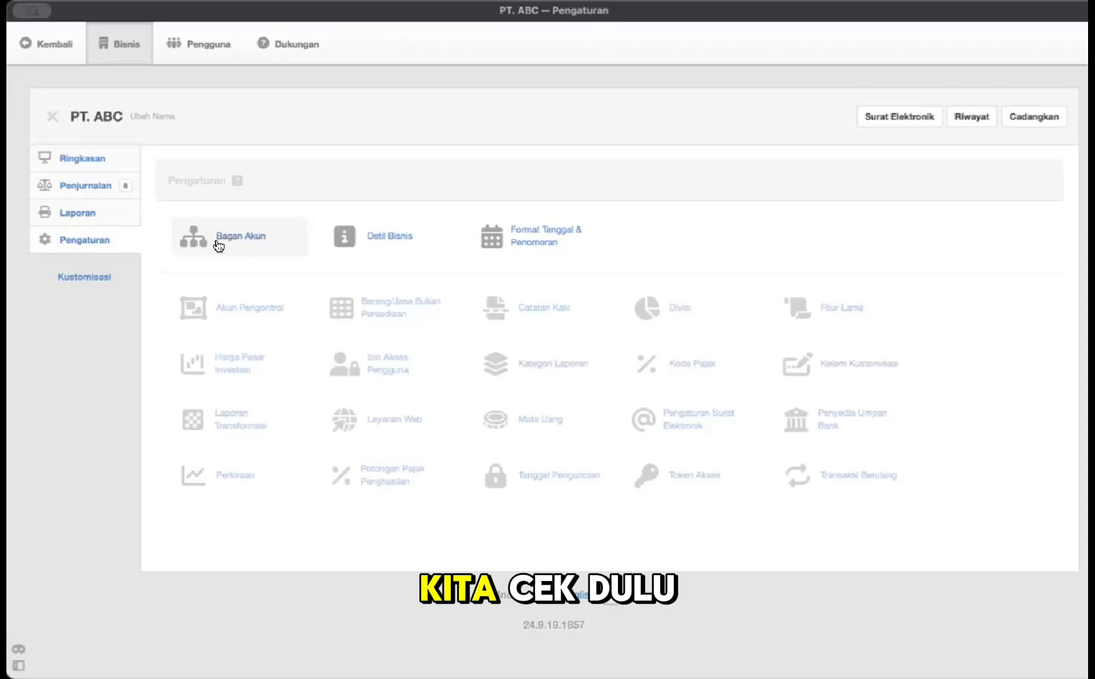
pyautogui.click(214, 245)
pyautogui.scroll(-5, 759, 429)
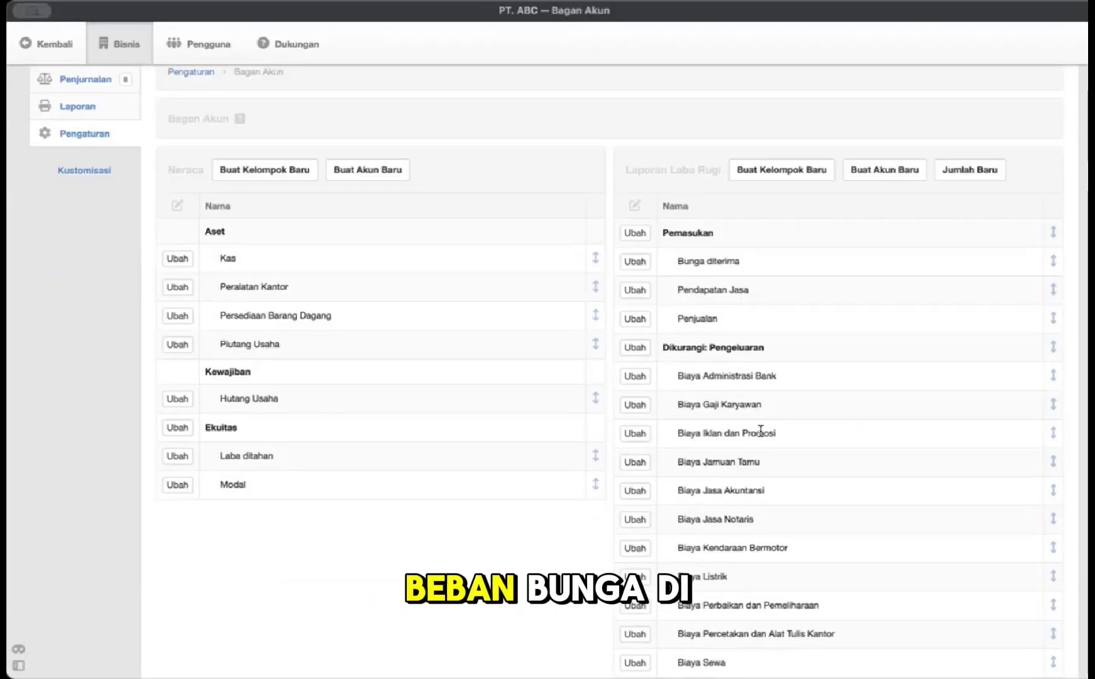
pyautogui.scroll(-5, 760, 430)
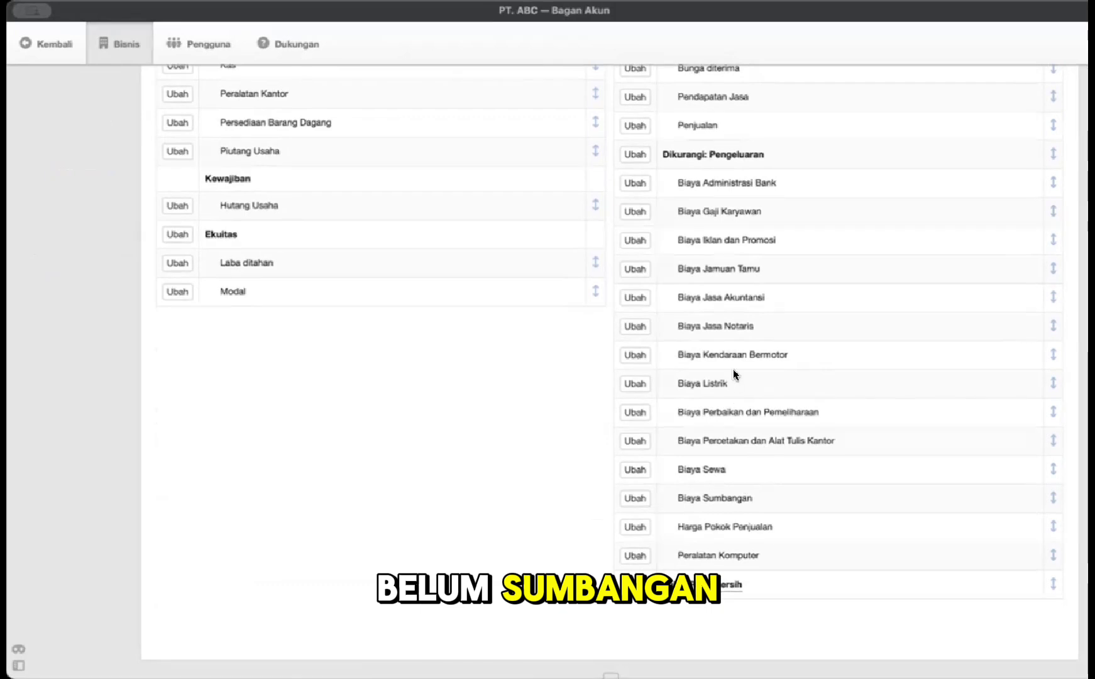
pyautogui.scroll(10, 733, 449)
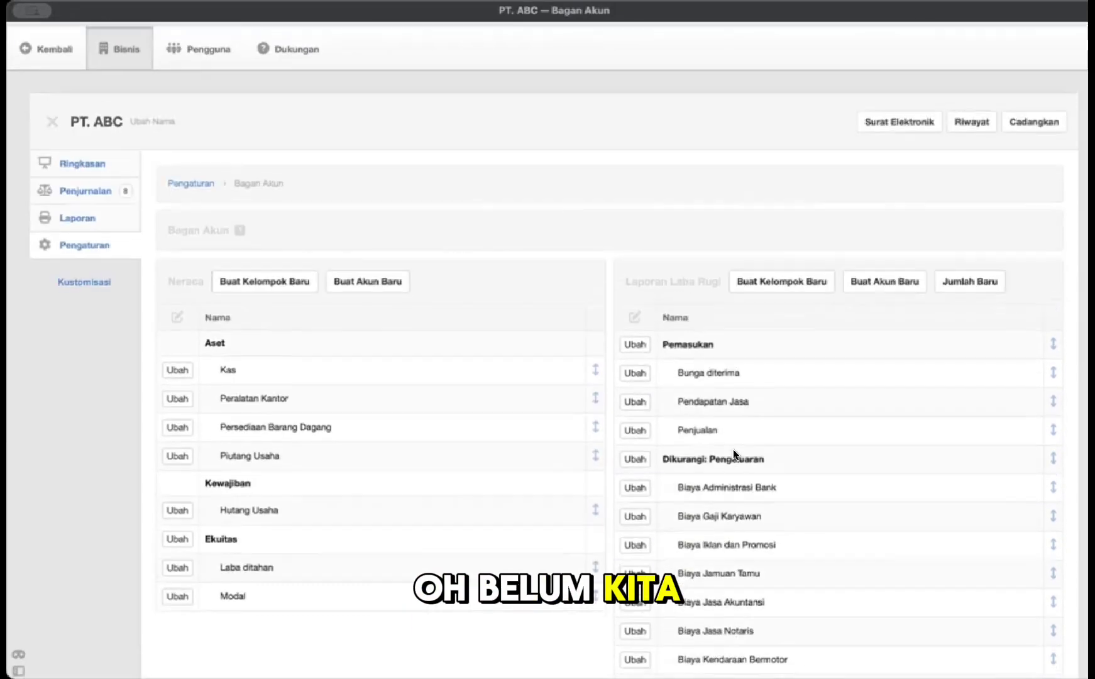
# Step: Create a new profit and loss account named Biaya Bunga in the Pengeluaran group
pyautogui.click(858, 280)
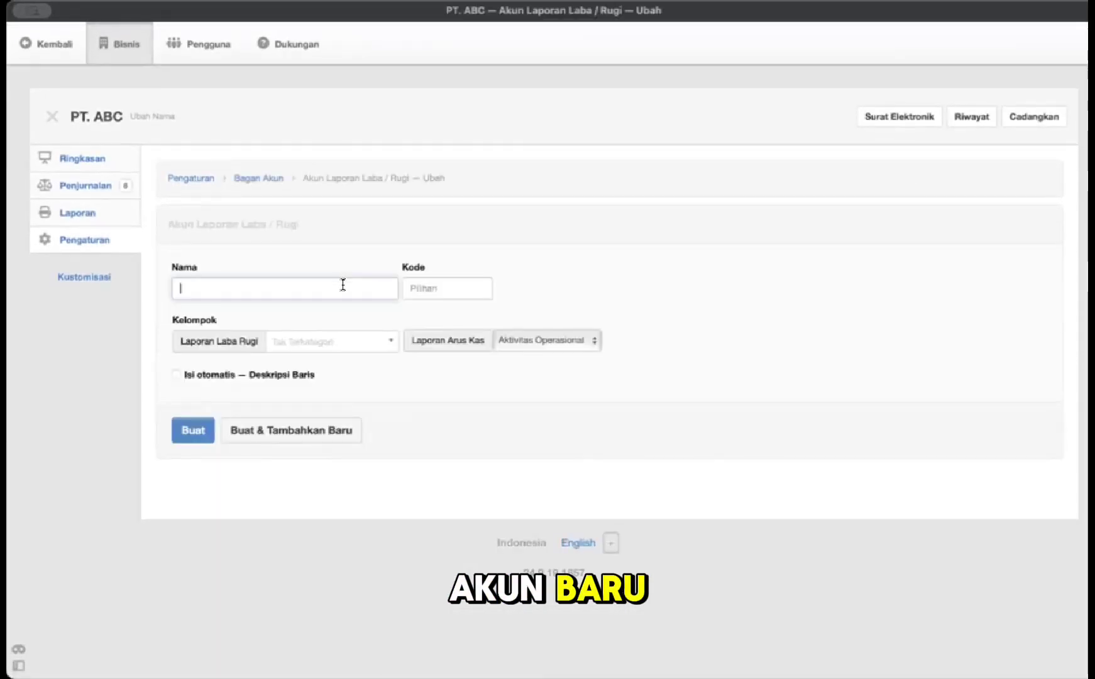
pyautogui.write('Biayang')
pyautogui.press('BackSpace')
pyautogui.press('BackSpace')
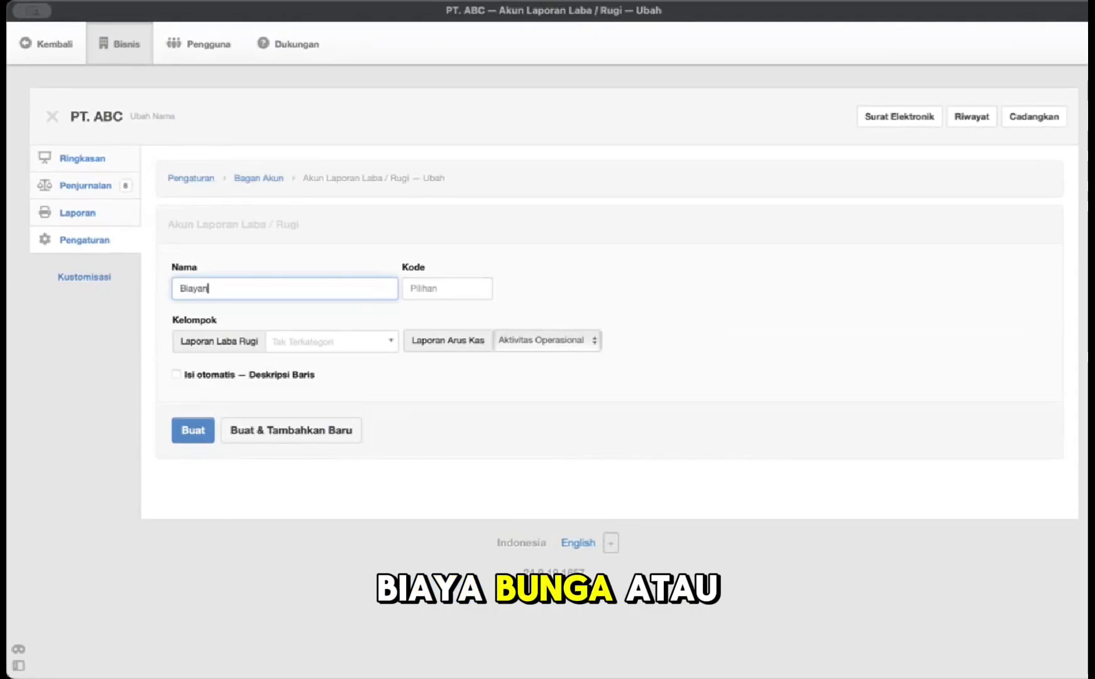
pyautogui.write('Beba')
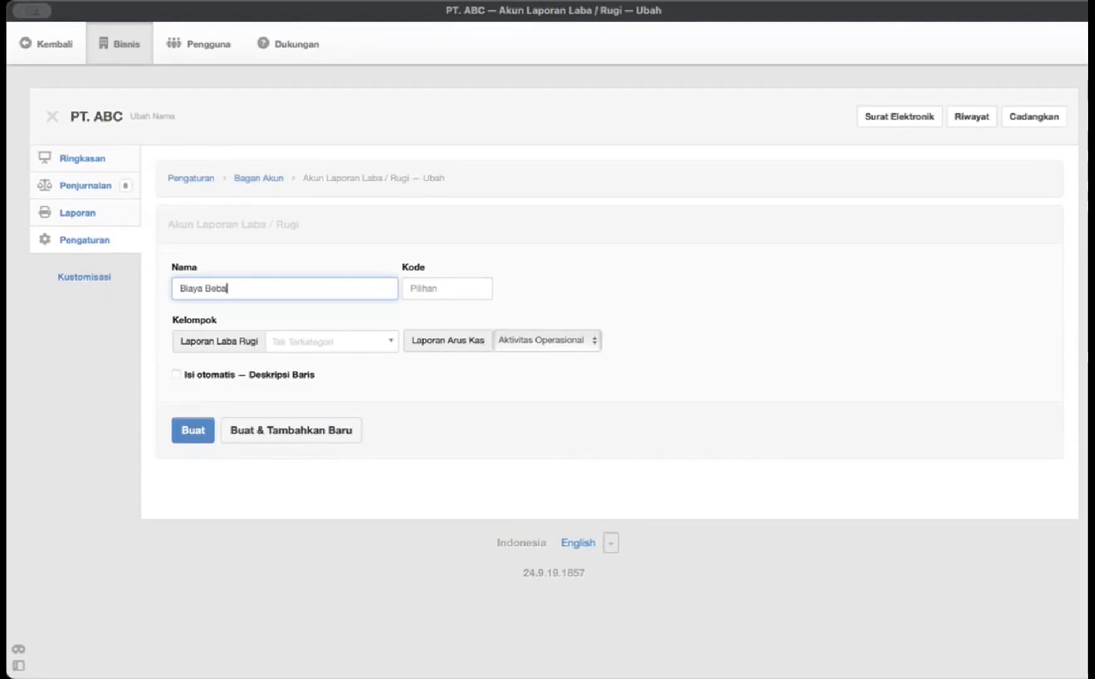
pyautogui.press('BackSpace')
pyautogui.press('BackSpace')
pyautogui.press('BackSpace')
pyautogui.write('unga')
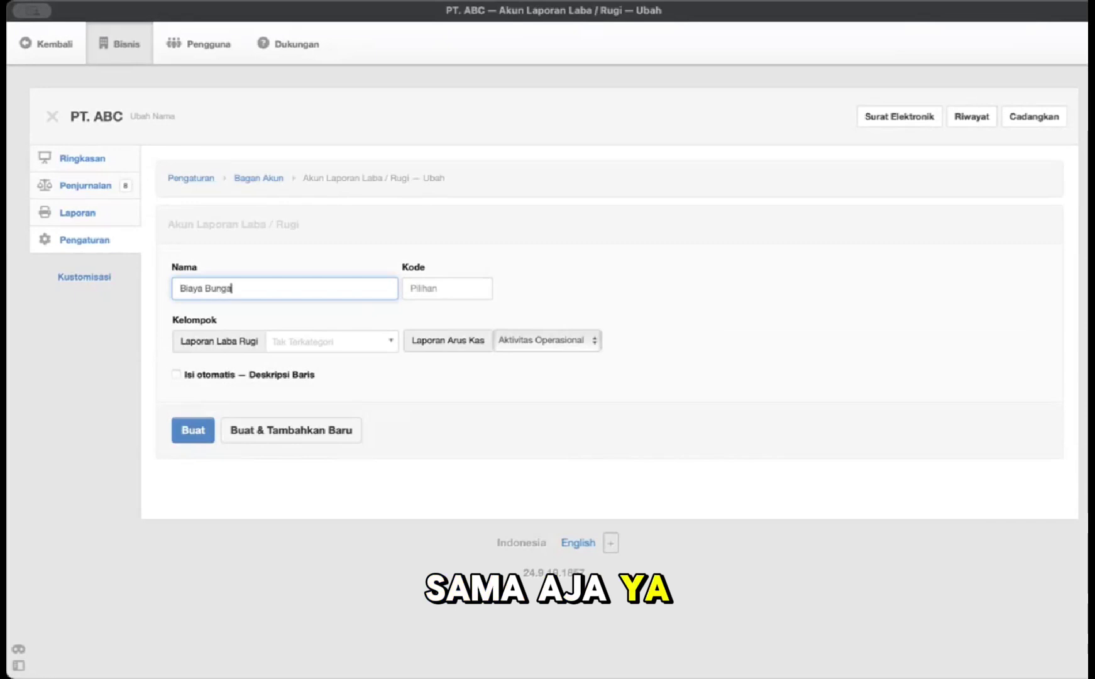
pyautogui.click(354, 354)
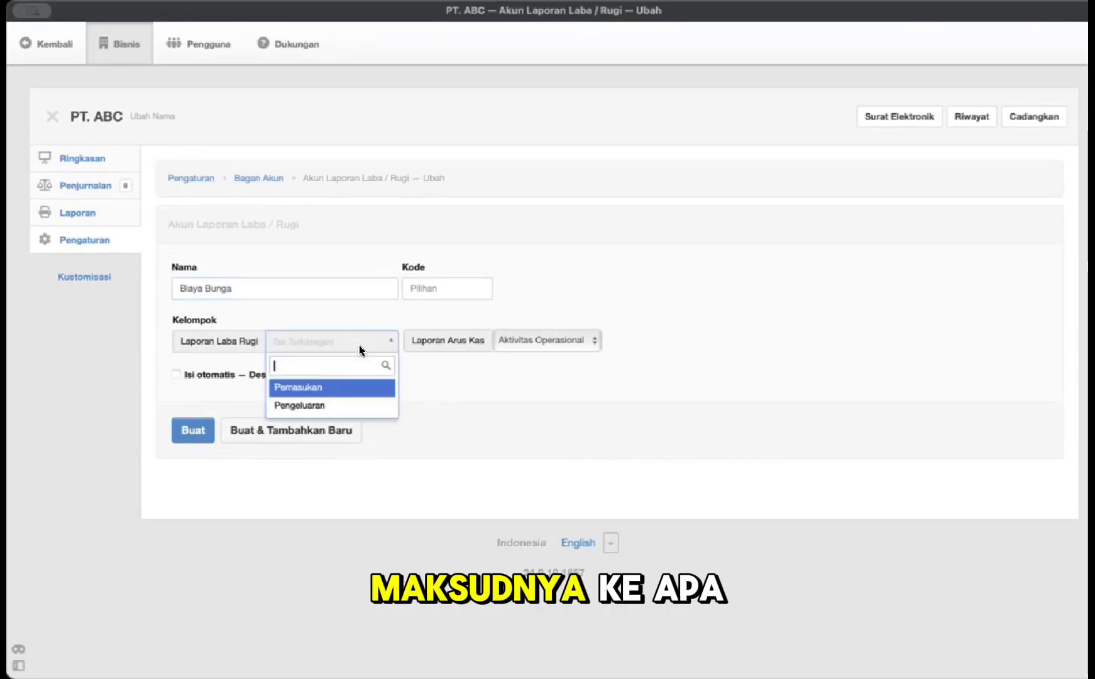
pyautogui.click(355, 405)
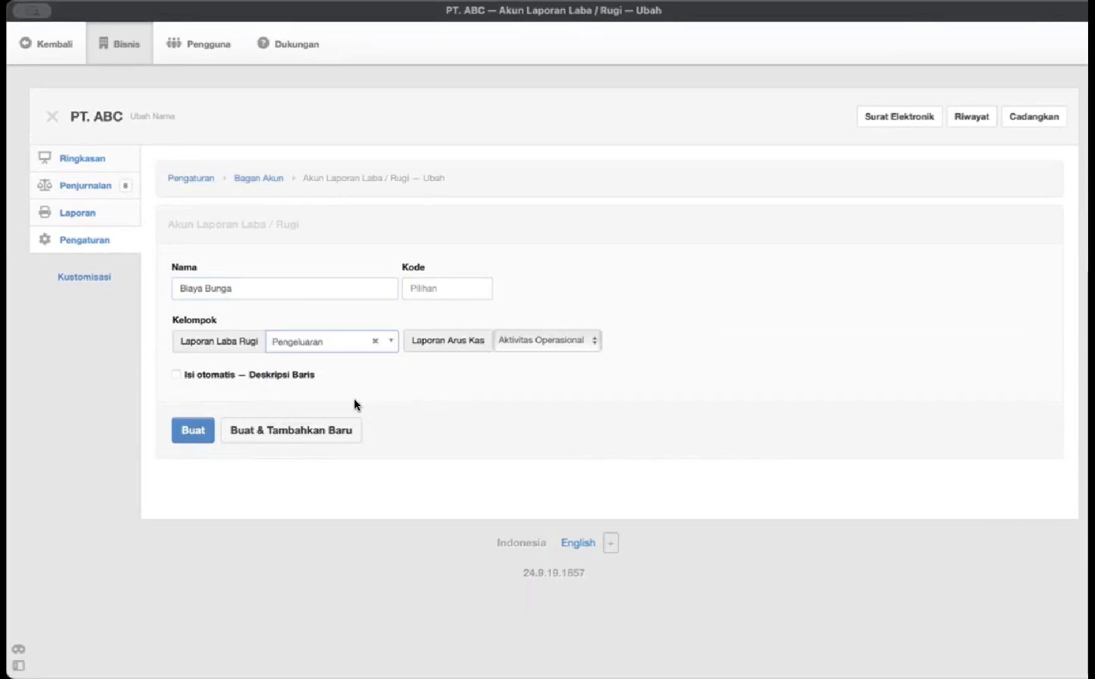
pyautogui.click(199, 430)
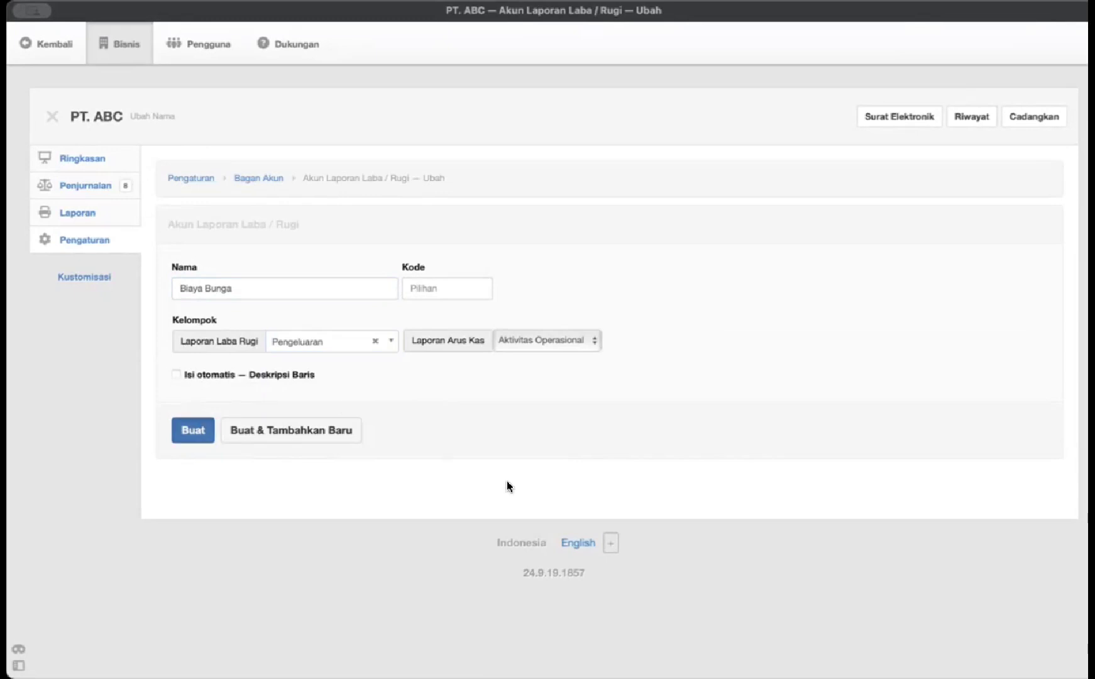
# Step: Change the cash flow category of the Biaya Bunga account to Aktivitas Finansial and update the account
pyautogui.scroll(-2, 688, 503)
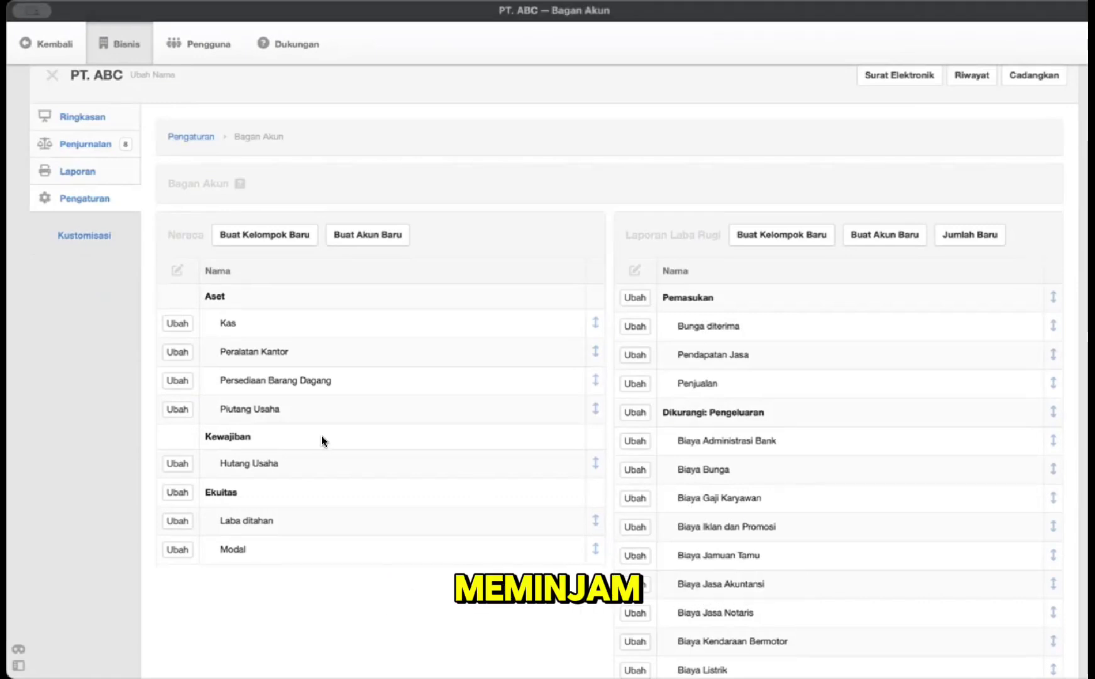
pyautogui.scroll(-10, 814, 538)
pyautogui.scroll(10, 812, 539)
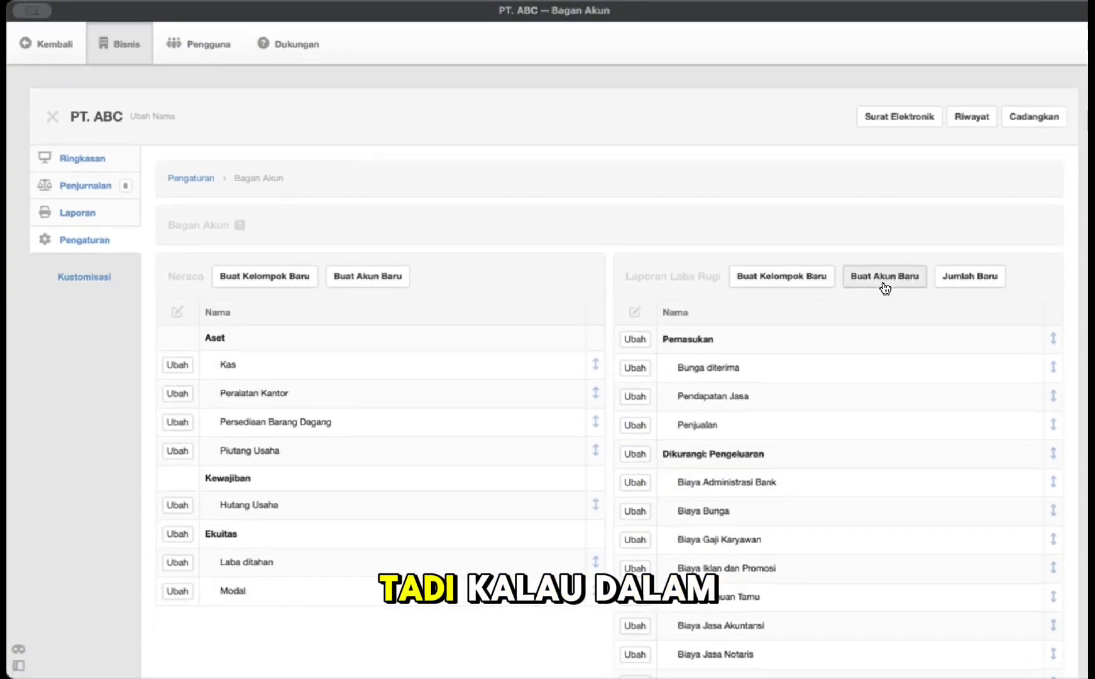
pyautogui.scroll(-10, 803, 424)
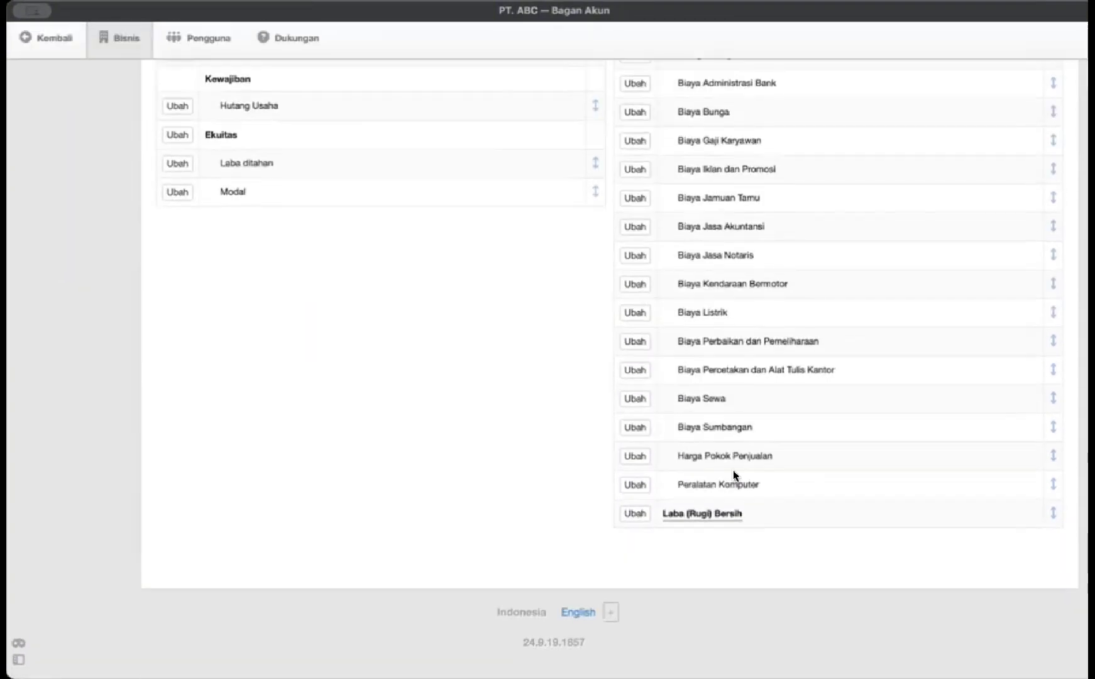
pyautogui.scroll(1, 638, 431)
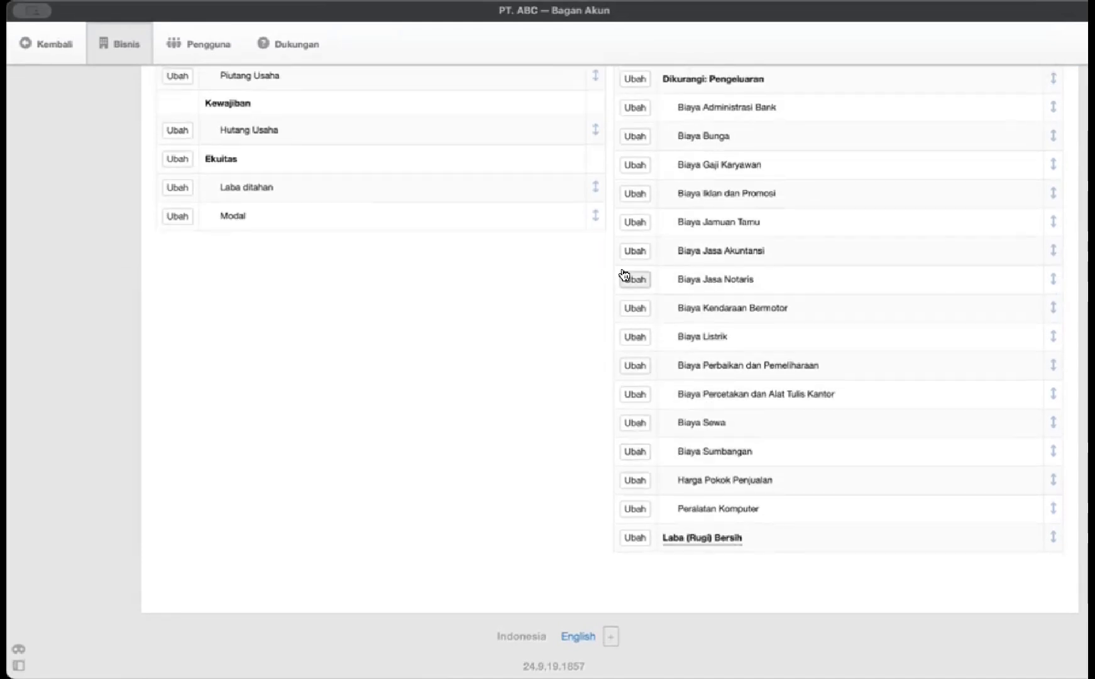
pyautogui.click(637, 150)
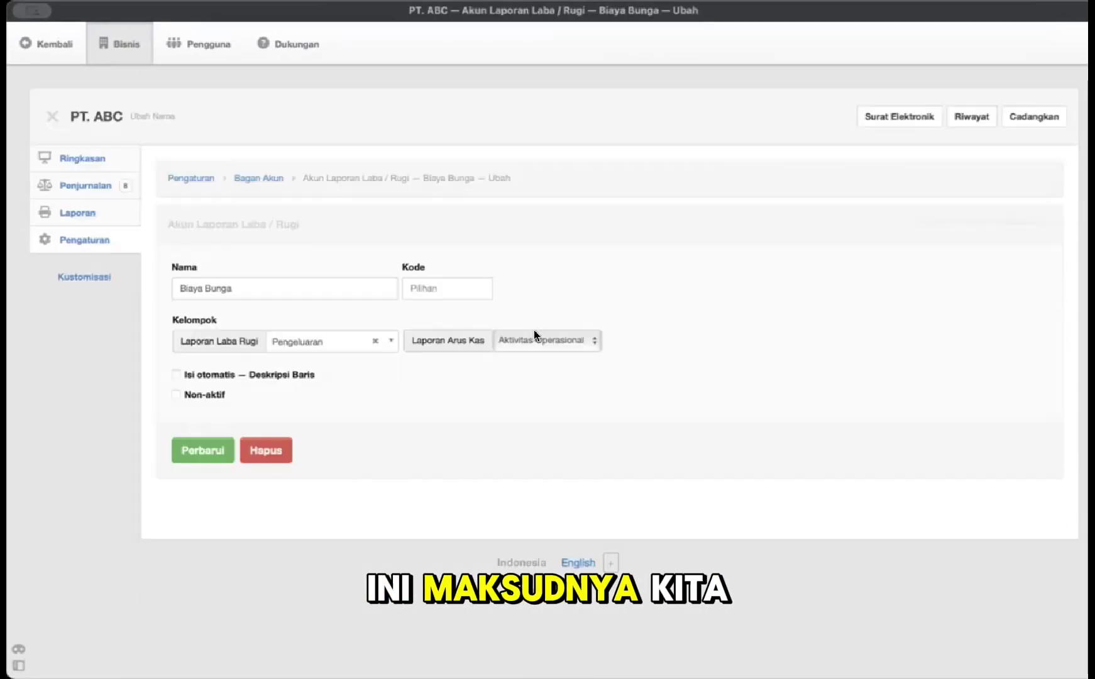
pyautogui.click(533, 331)
pyautogui.press('Escape')
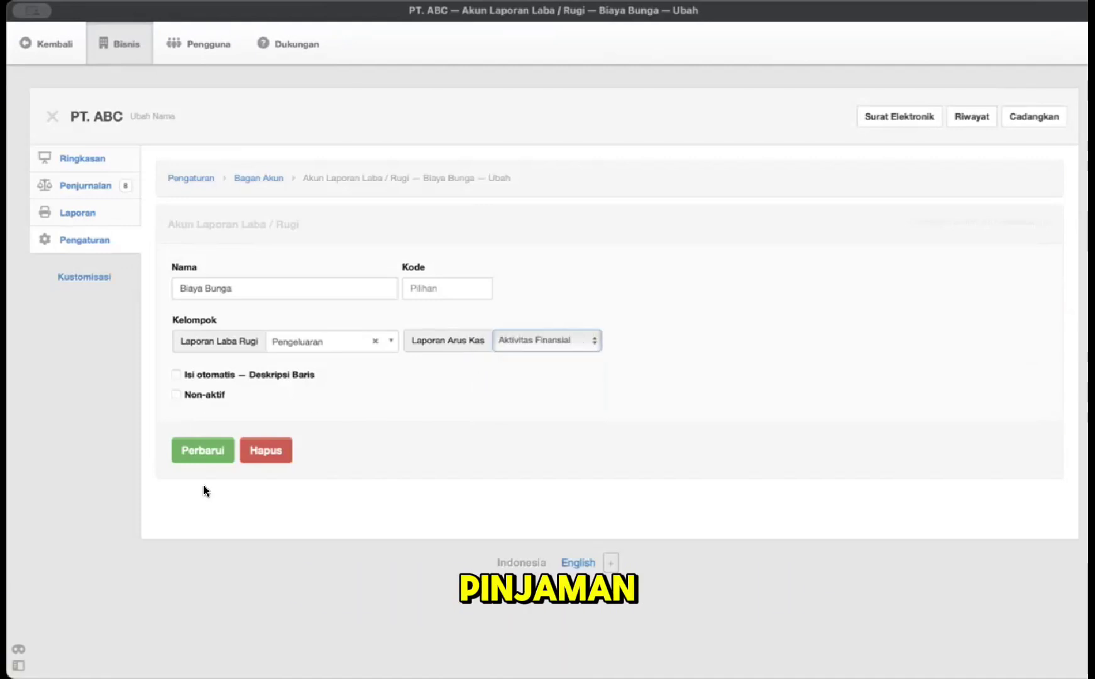
pyautogui.click(550, 340)
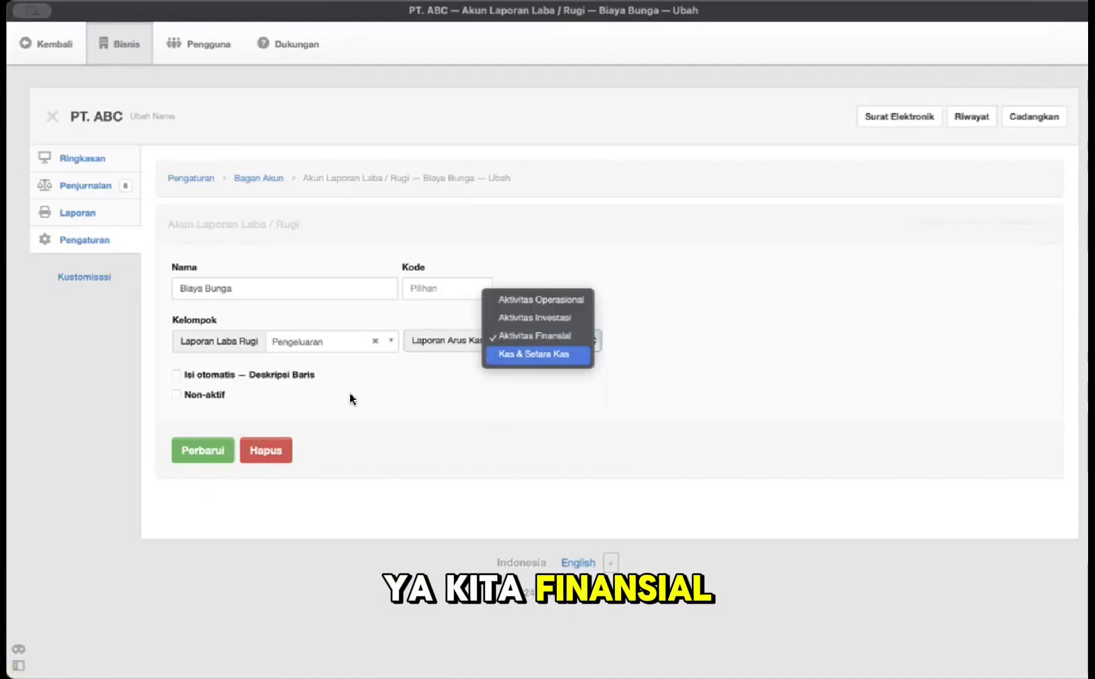
pyautogui.click(583, 338)
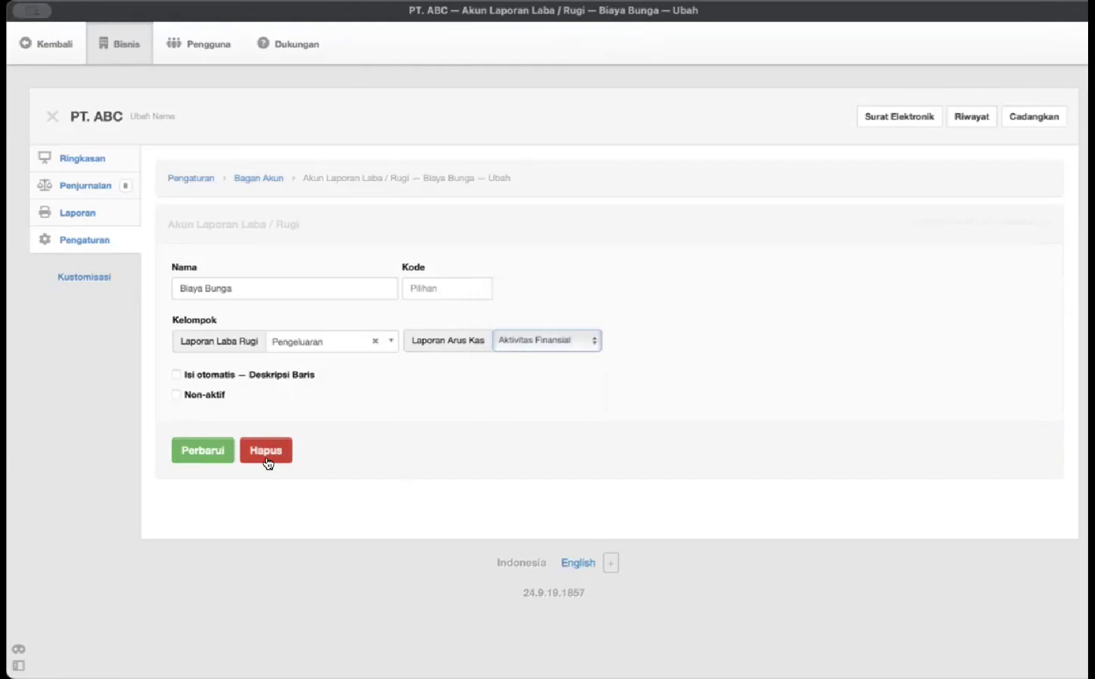
pyautogui.click(223, 450)
pyautogui.scroll(-1, 474, 448)
# Step: Start a new journal entry dated 25/10/2024 with the narration Membayar Beban Bunga
pyautogui.click(87, 186)
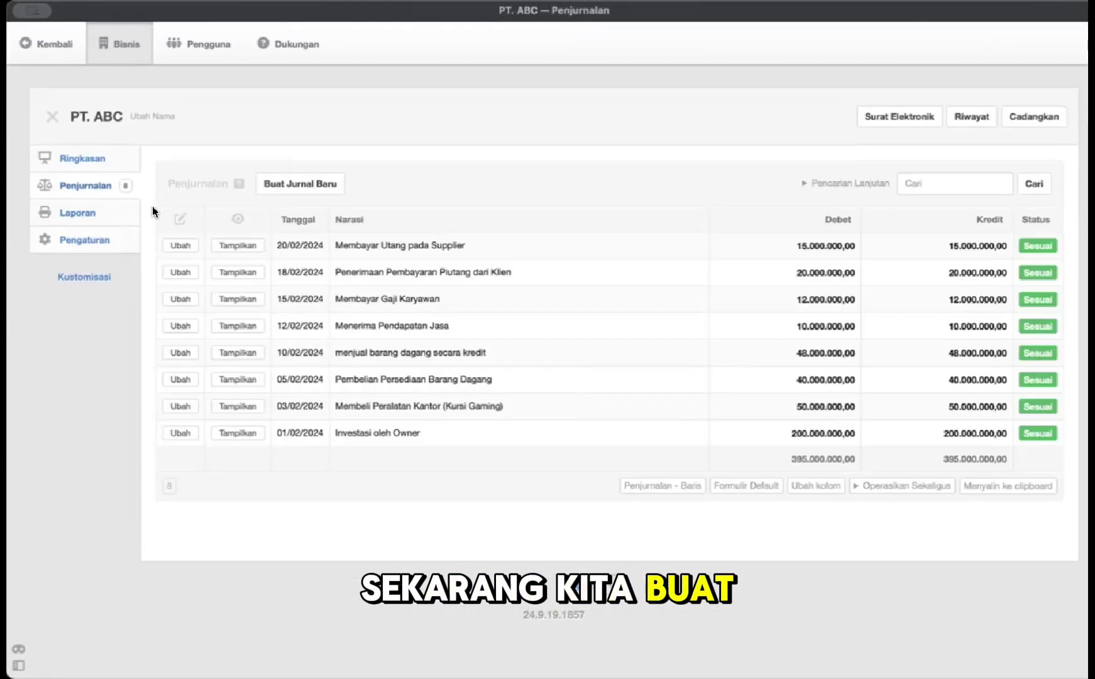
pyautogui.click(296, 183)
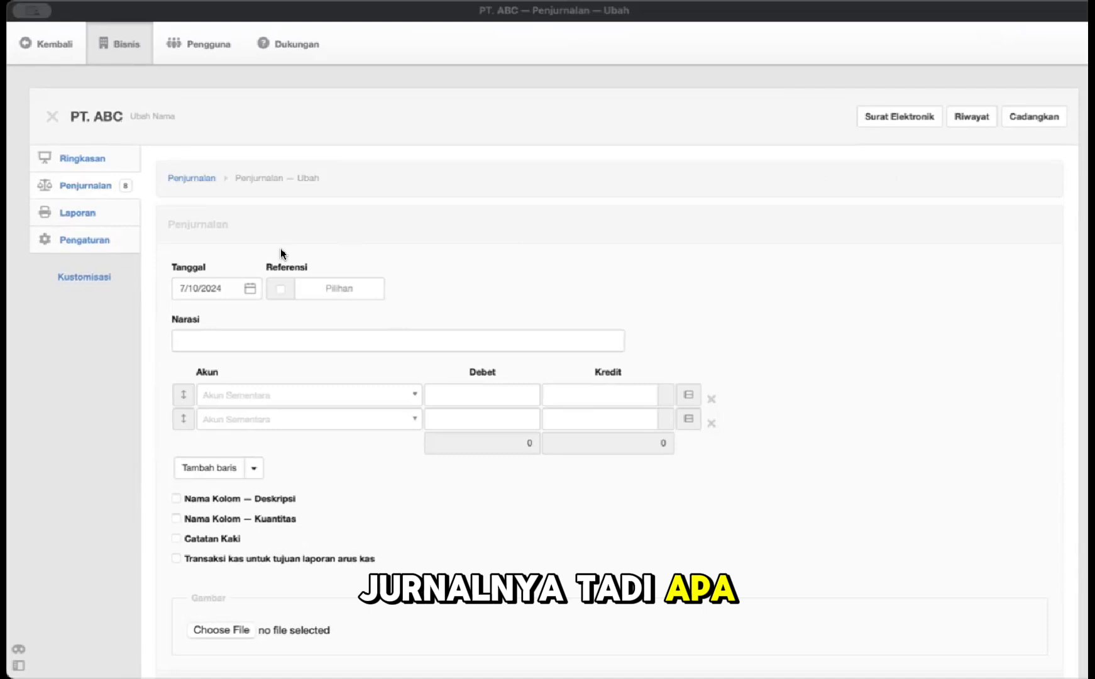
pyautogui.click(207, 286)
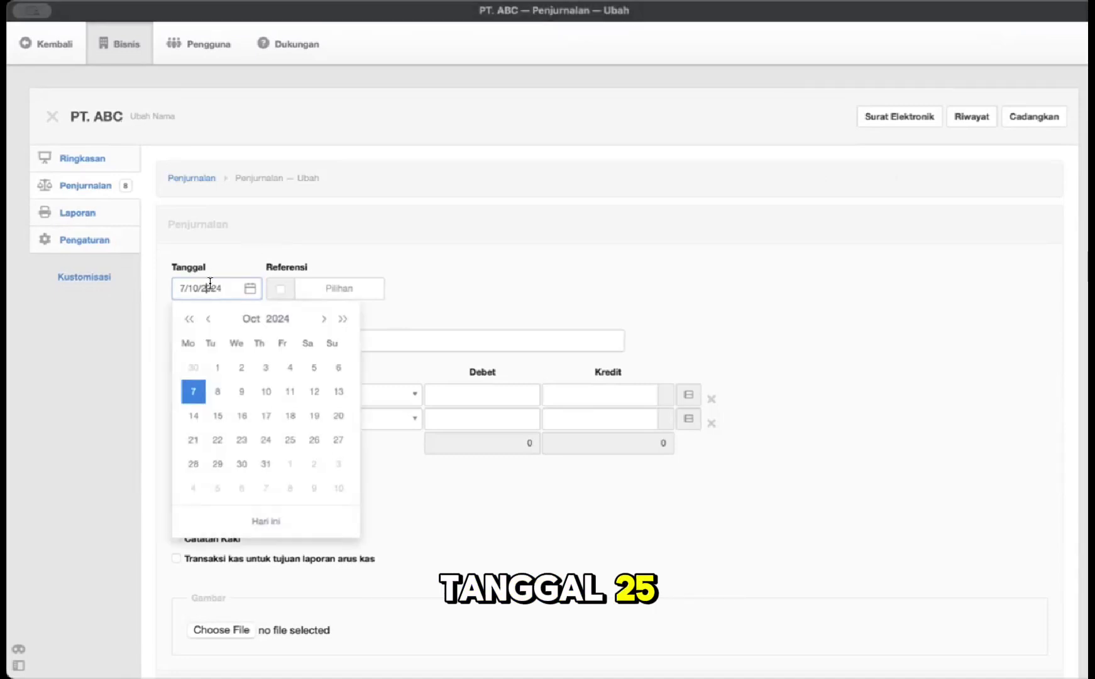
pyautogui.click(286, 440)
pyautogui.click(235, 343)
pyautogui.write('Memb')
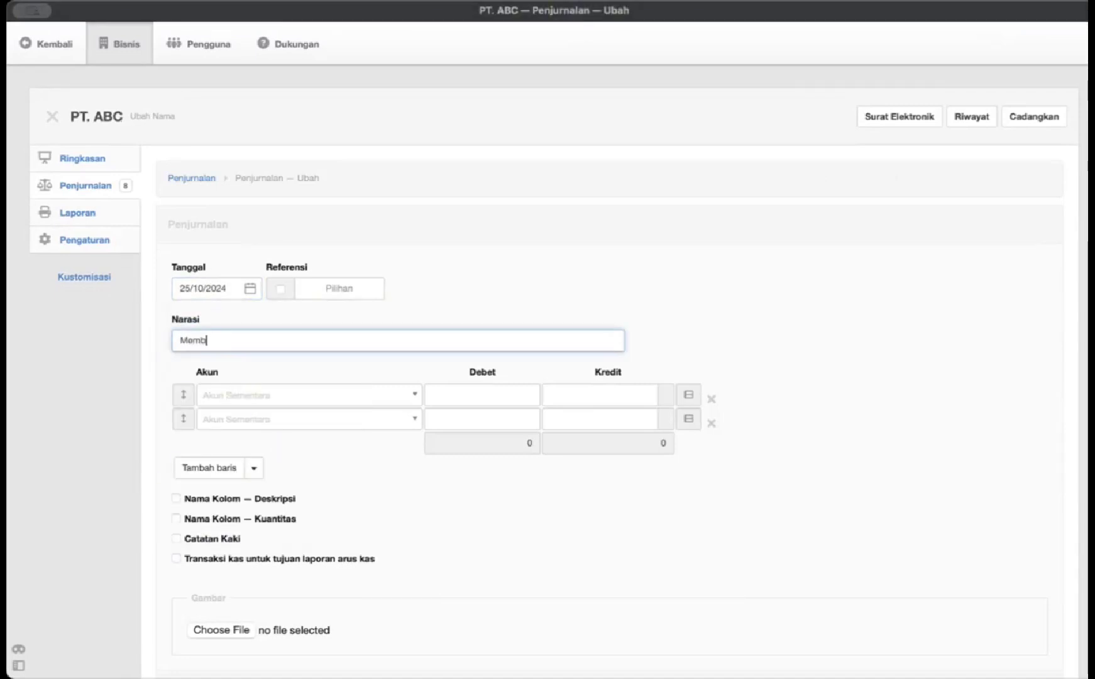
pyautogui.write('ayar Beban Bunga')
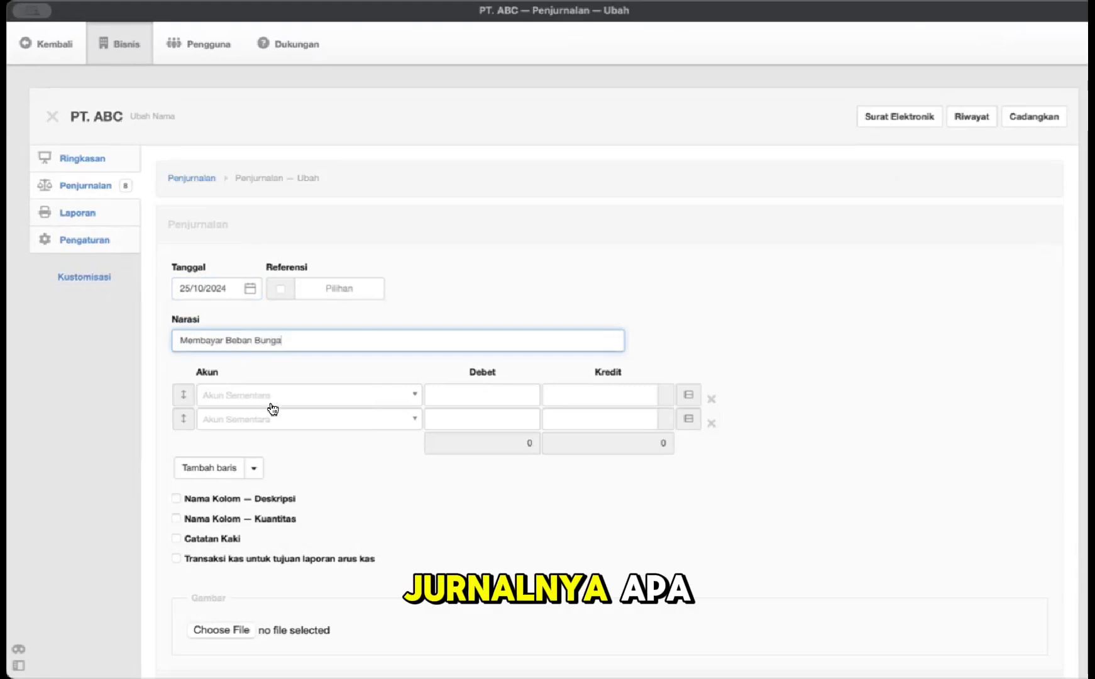
# Step: Set the accounts of the two journal lines to Biaya Bunga and Kas
pyautogui.click(271, 403)
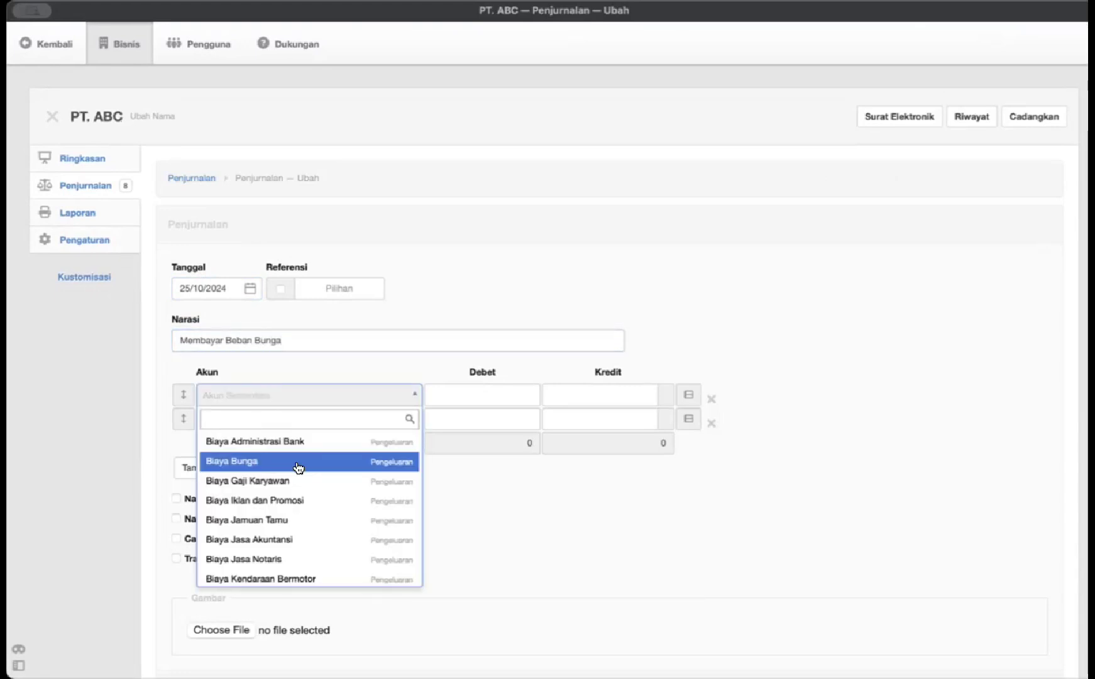
pyautogui.click(298, 466)
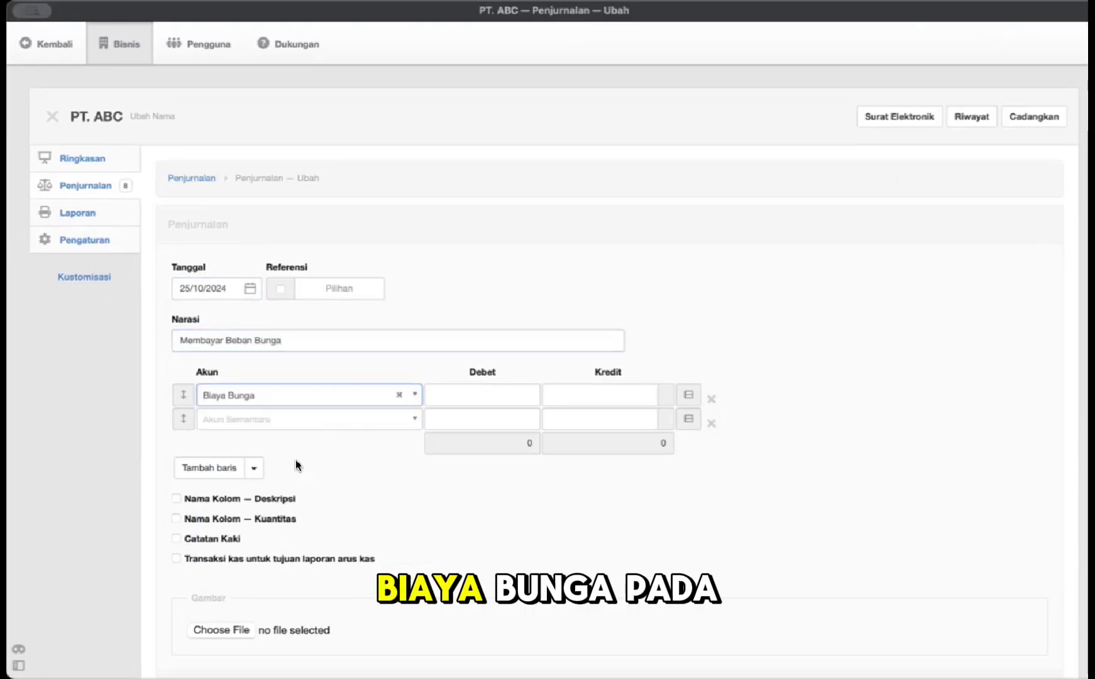
pyautogui.click(340, 419)
pyautogui.write('ka')
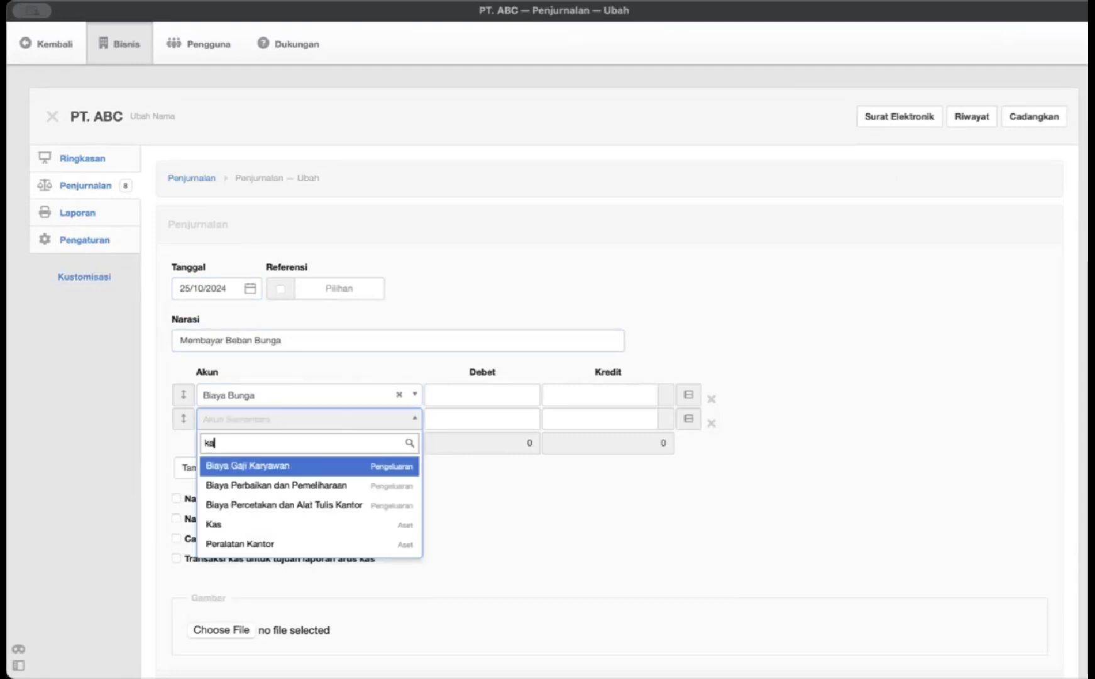
pyautogui.write('s')
pyautogui.click(329, 470)
# Step: Enter 2000000 as the debit for Biaya Bunga and the credit for Kas, and create the journal entry
pyautogui.click(522, 396)
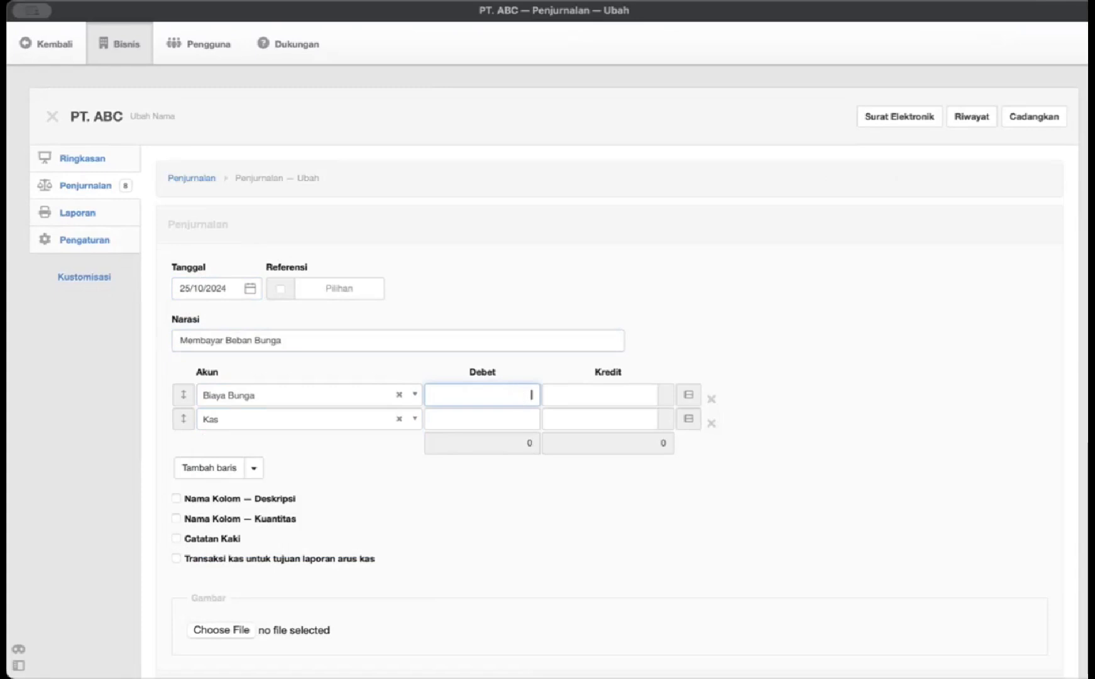
pyautogui.write('2000000')
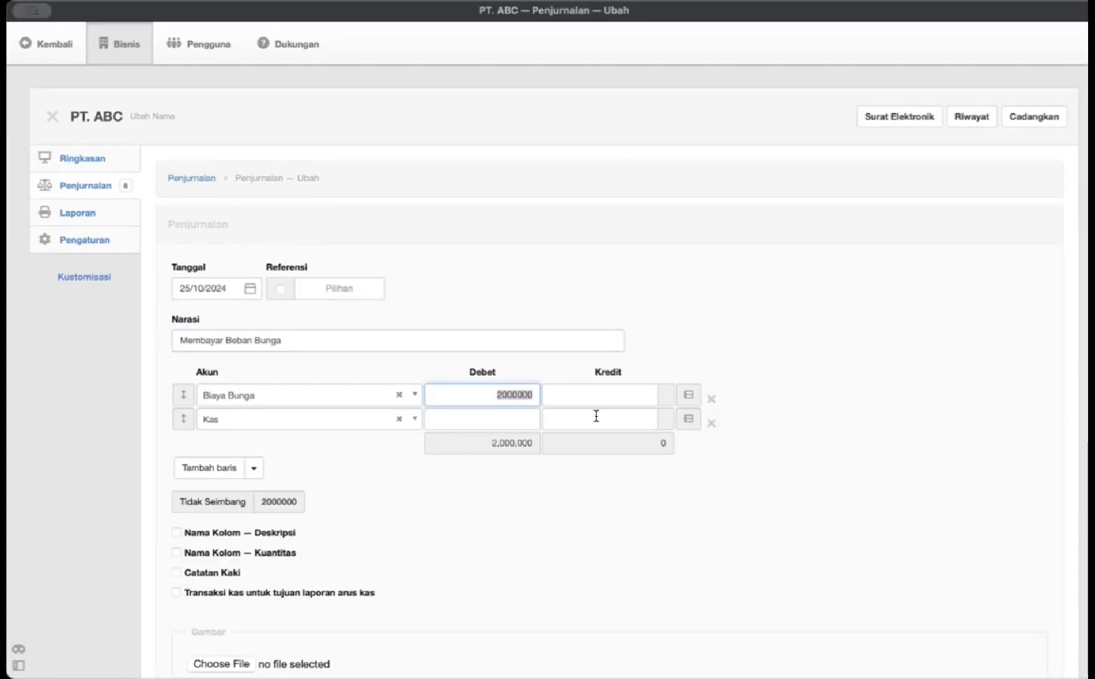
pyautogui.click(595, 416)
pyautogui.write('2000000')
pyautogui.scroll(-3, 523, 501)
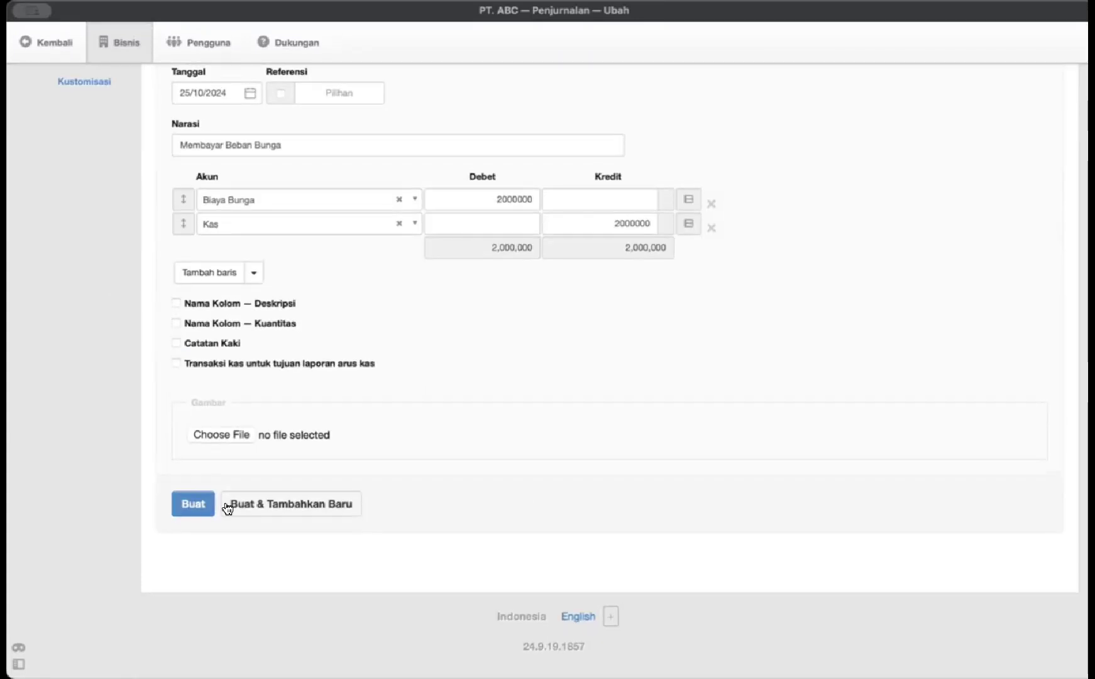
pyautogui.click(193, 505)
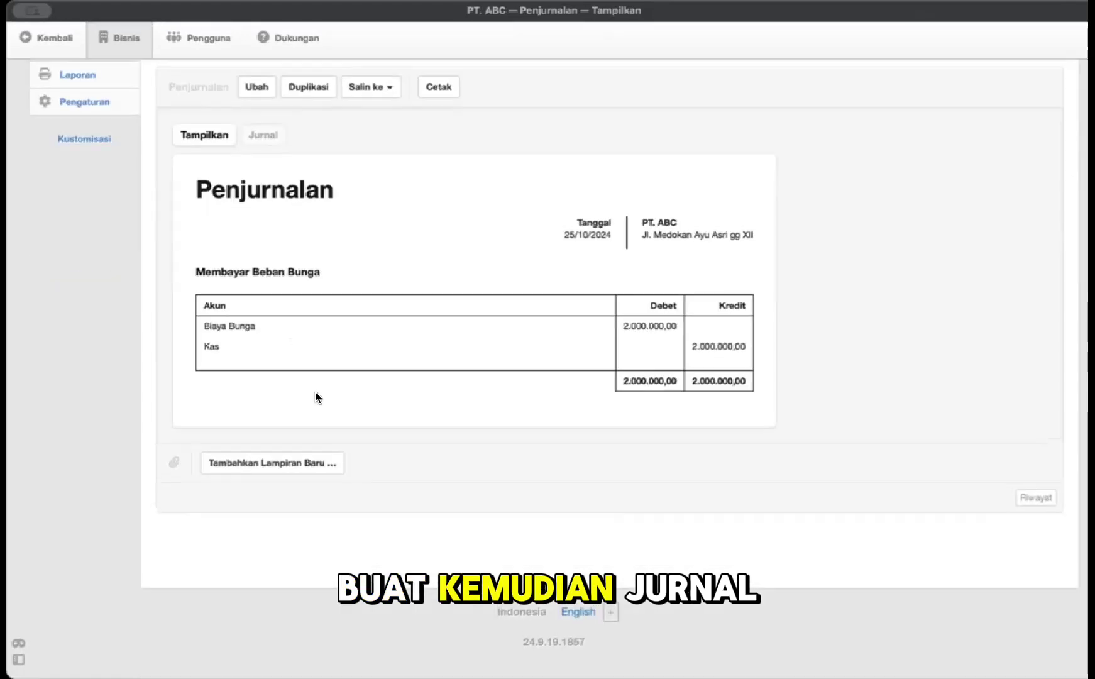
# Step: Change the date of the Membayar Beban Bunga journal entry to 25/2/2024 and save the update
pyautogui.scroll(3, 315, 396)
pyautogui.click(79, 185)
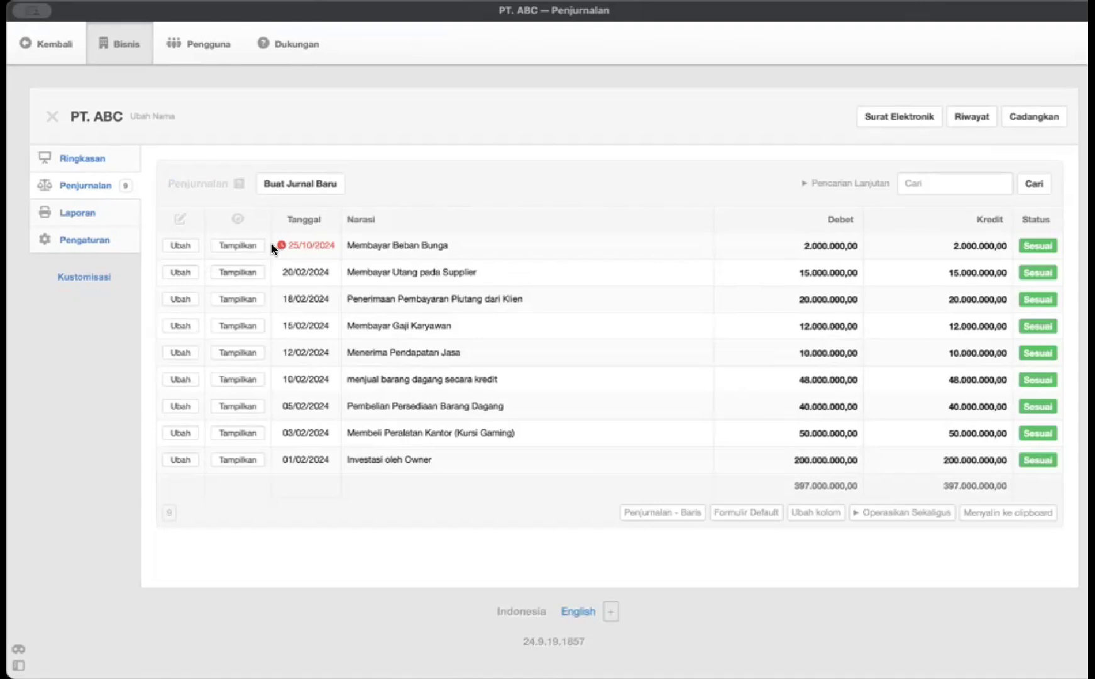
pyautogui.click(182, 250)
pyautogui.click(230, 286)
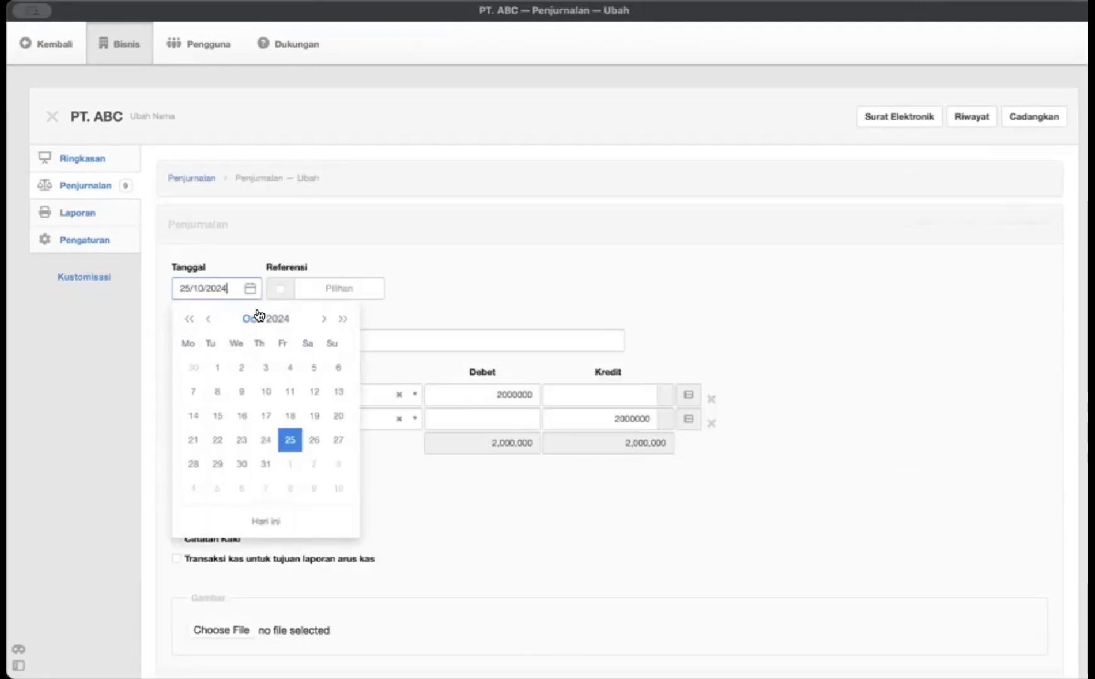
pyautogui.click(257, 315)
pyautogui.click(267, 350)
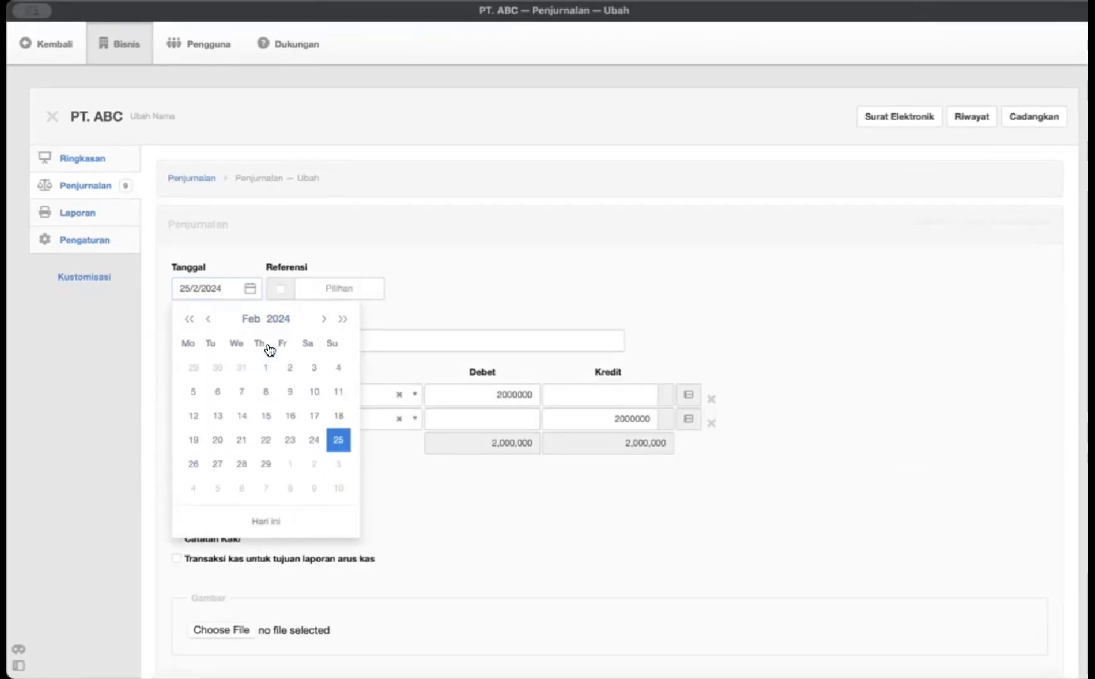
pyautogui.click(338, 439)
pyautogui.scroll(-5, 252, 591)
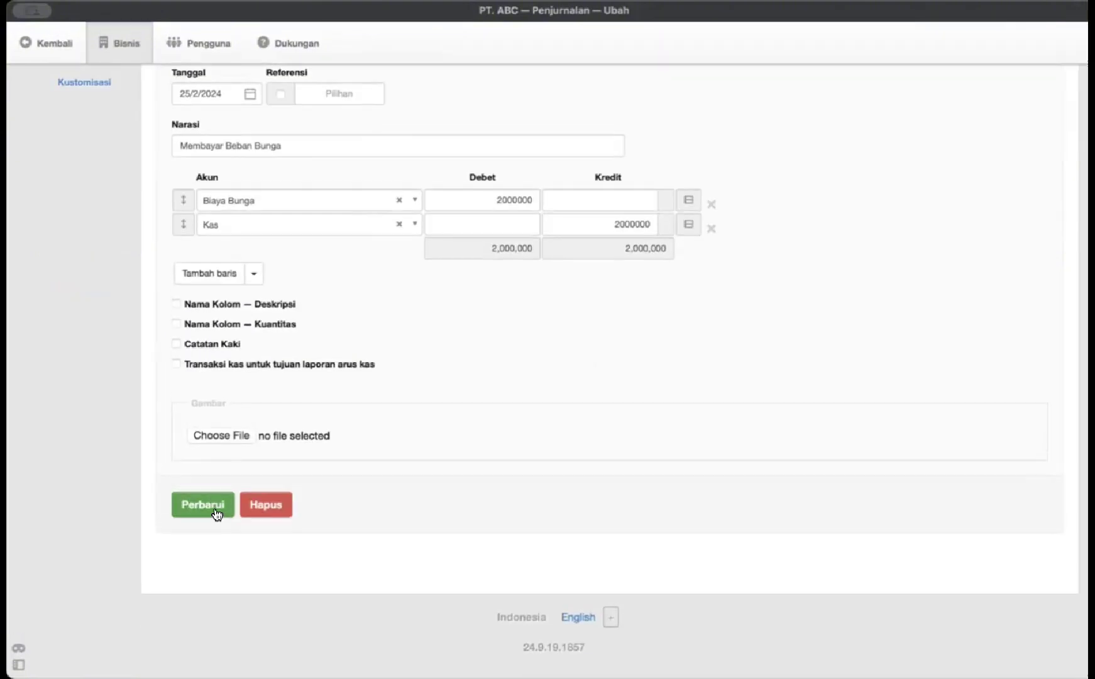
pyautogui.click(214, 514)
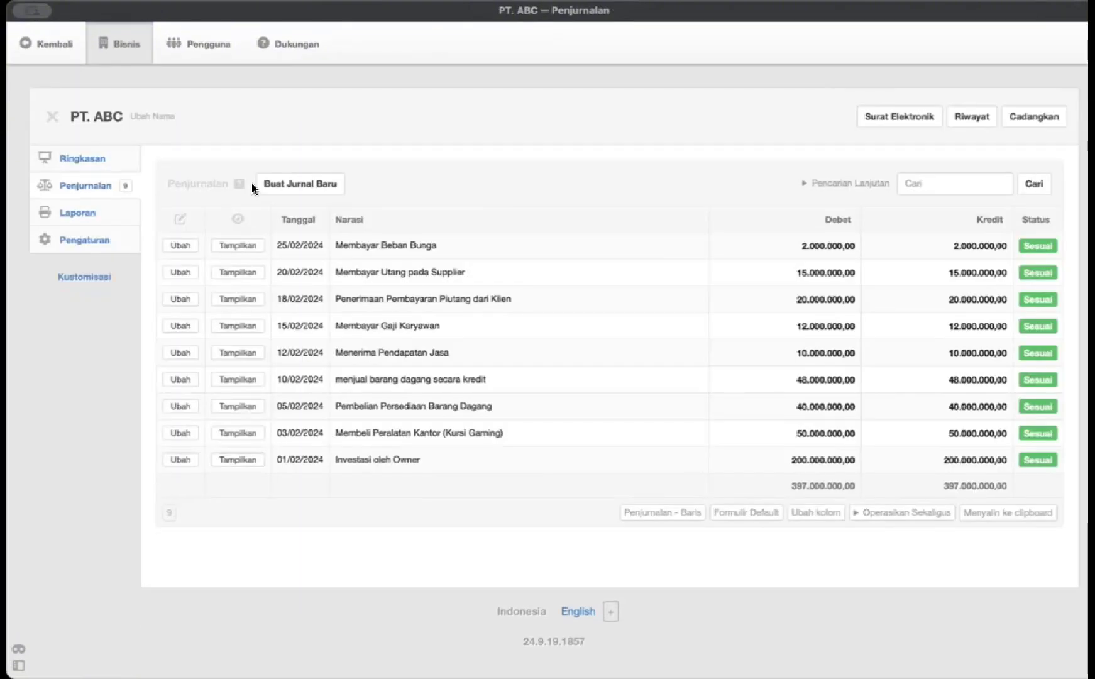
# Step: Open a new journal entry form and consult transaction 10, dated 28 February, in Tugas Latihan PA.pdf
pyautogui.click(278, 189)
pyautogui.click(217, 288)
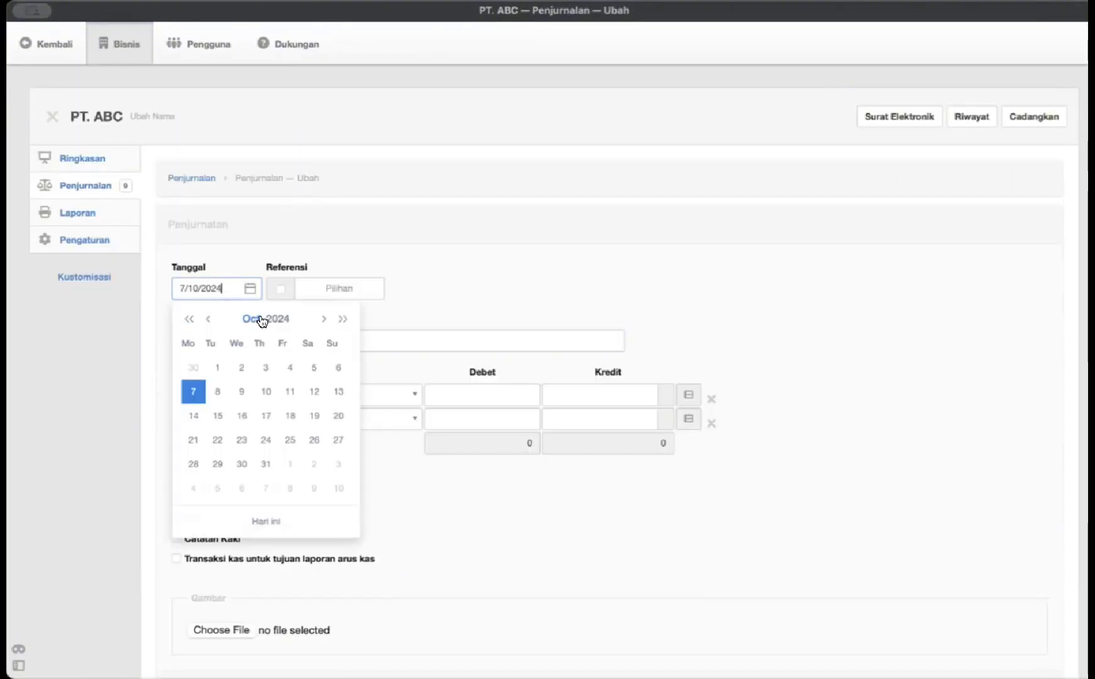
pyautogui.press('super+Tab')
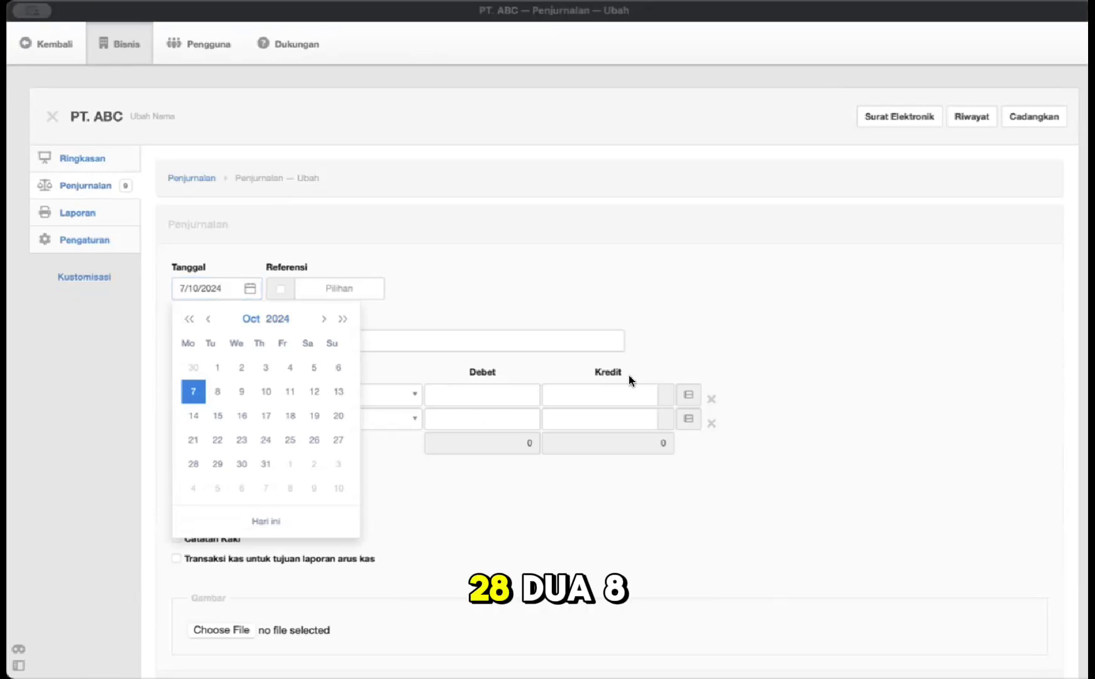
pyautogui.press('super+Tab')
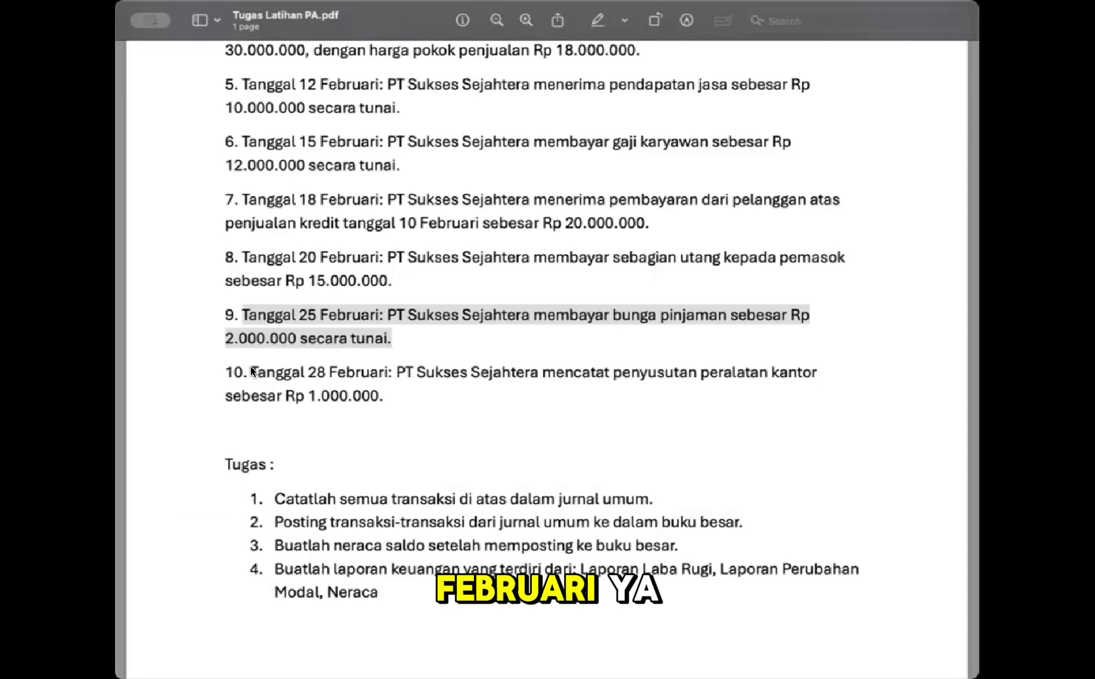
pyautogui.moveTo(251, 372); pyautogui.dragTo(388, 393)
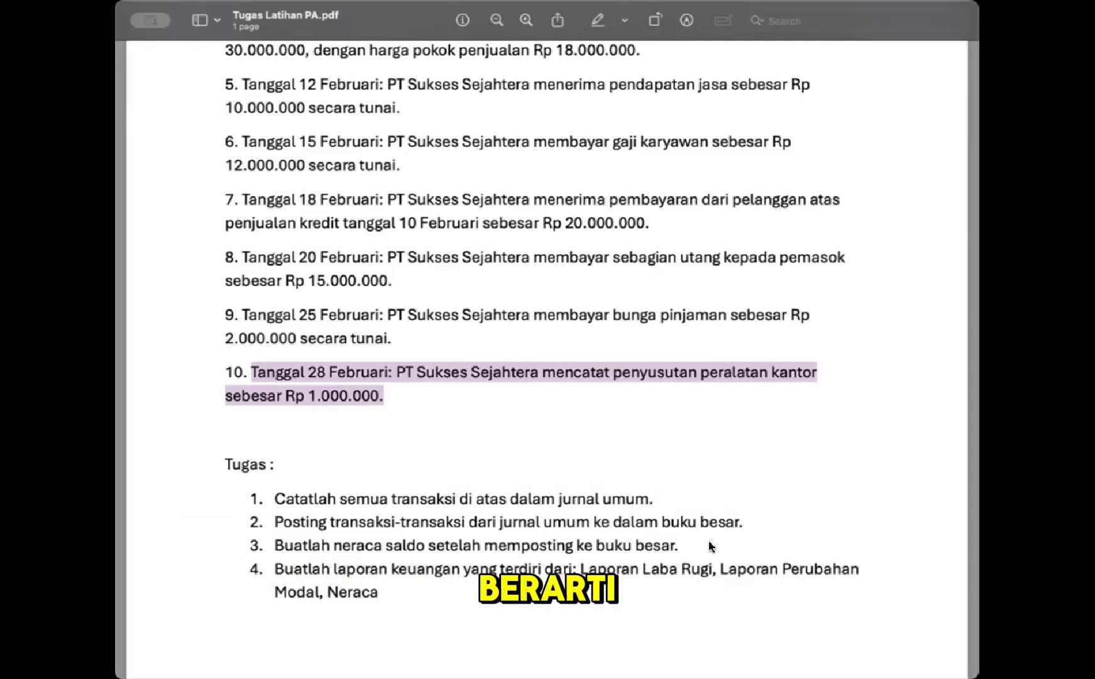
pyautogui.click(737, 557)
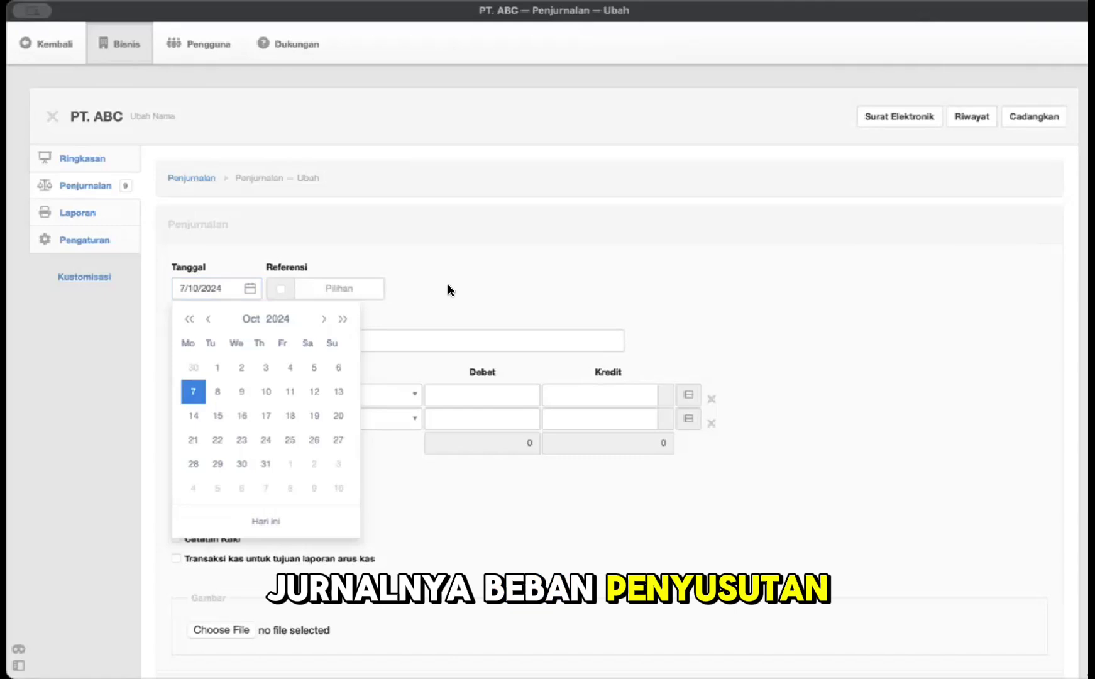
pyautogui.click(448, 289)
# Step: In the chart of accounts (Bagan Akun), start a new profit and loss account named Biaya Penyusutan
pyautogui.click(89, 237)
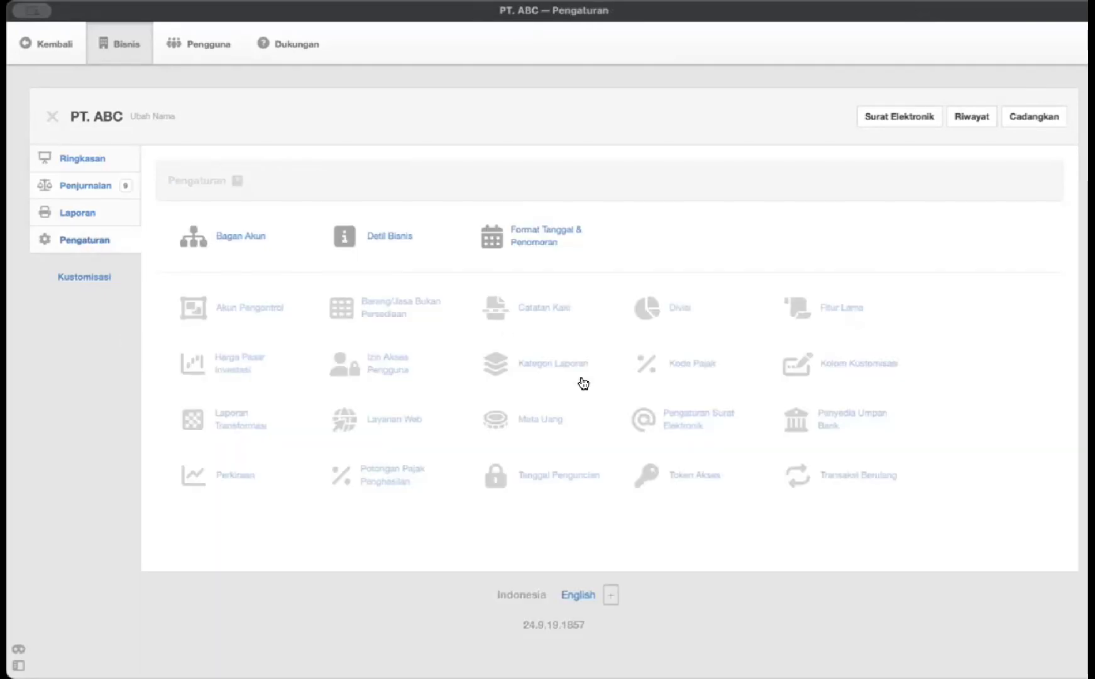
pyautogui.click(264, 245)
pyautogui.scroll(-5, 545, 312)
pyautogui.scroll(-3, 545, 313)
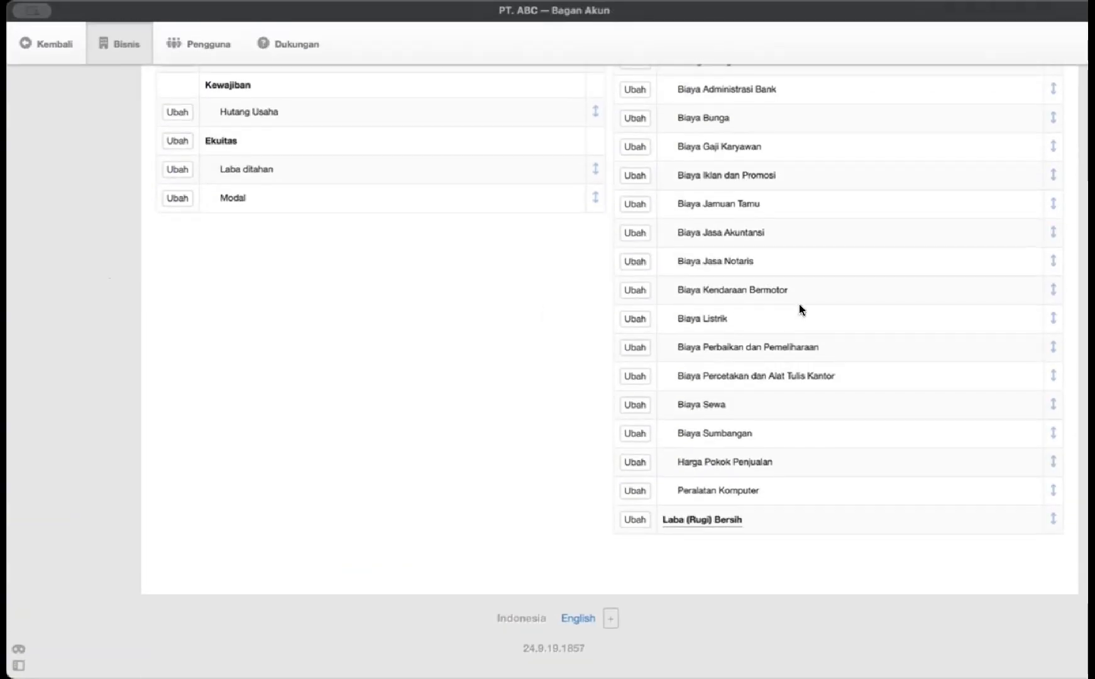
pyautogui.scroll(4, 799, 308)
pyautogui.scroll(5, 800, 309)
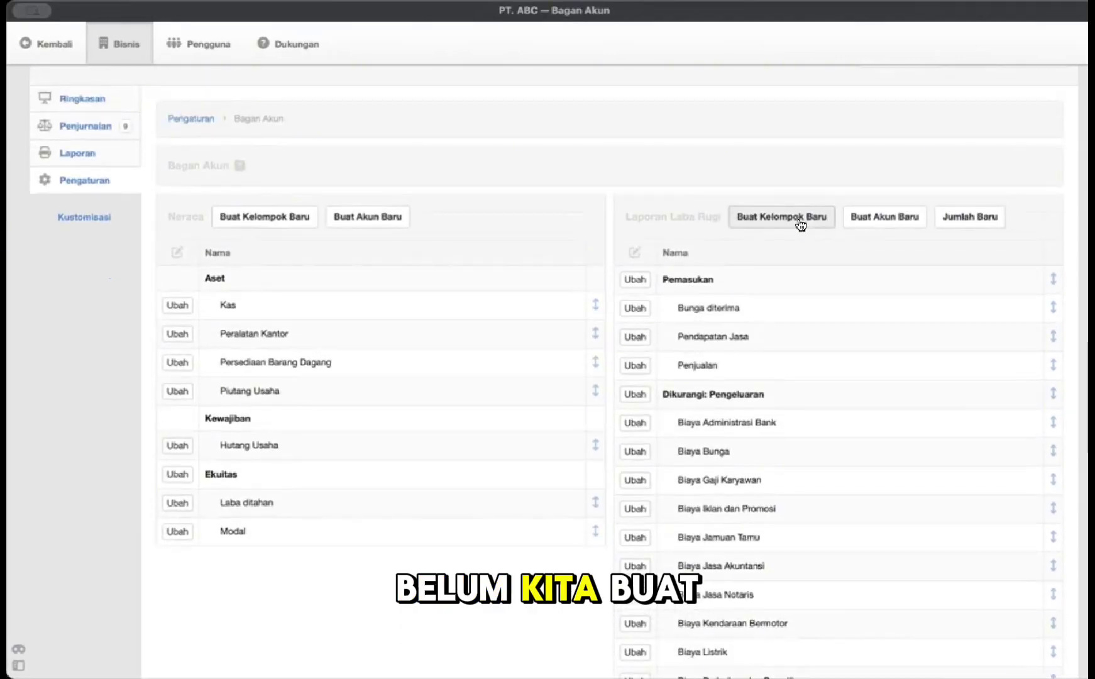
pyautogui.click(870, 224)
pyautogui.write('Bia')
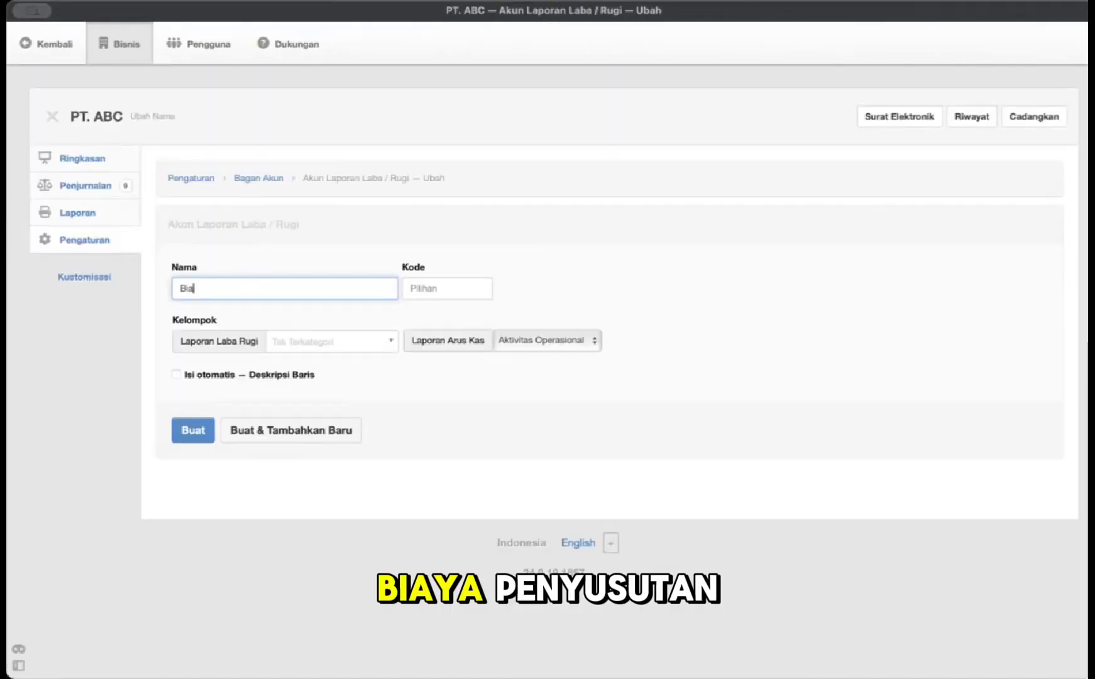
pyautogui.write('ya Penyusu')
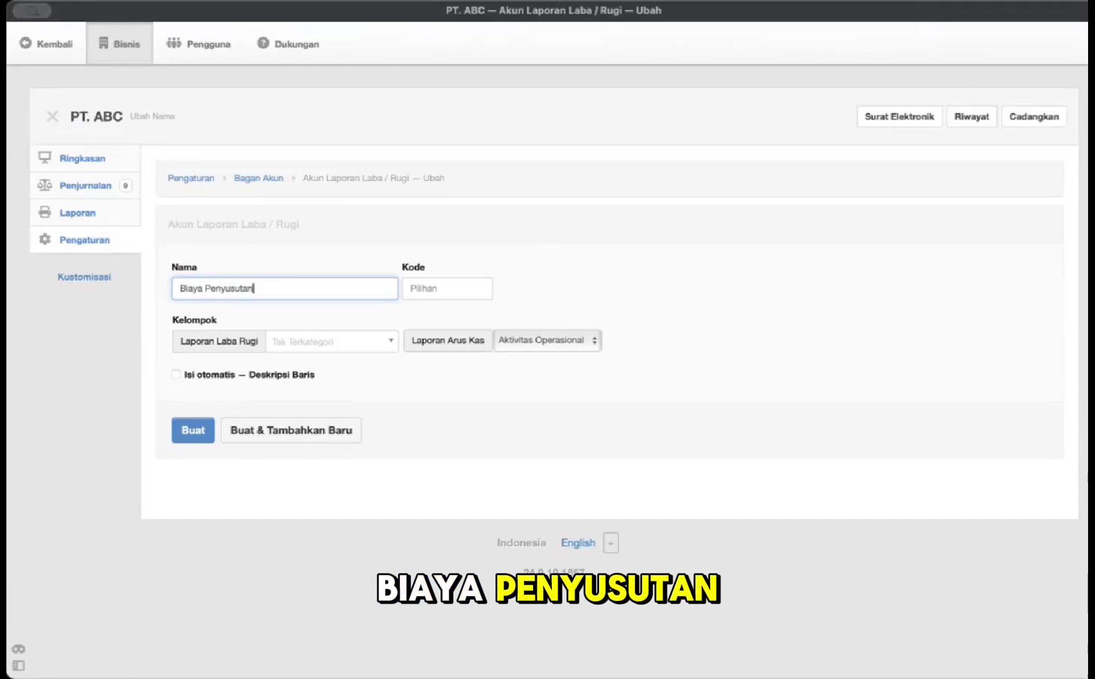
pyautogui.write('tan')
# Step: Assign Biaya Penyusutan to the Pengeluaran group with cash flow category Aktivitas Investasi, and create the account
pyautogui.click(296, 340)
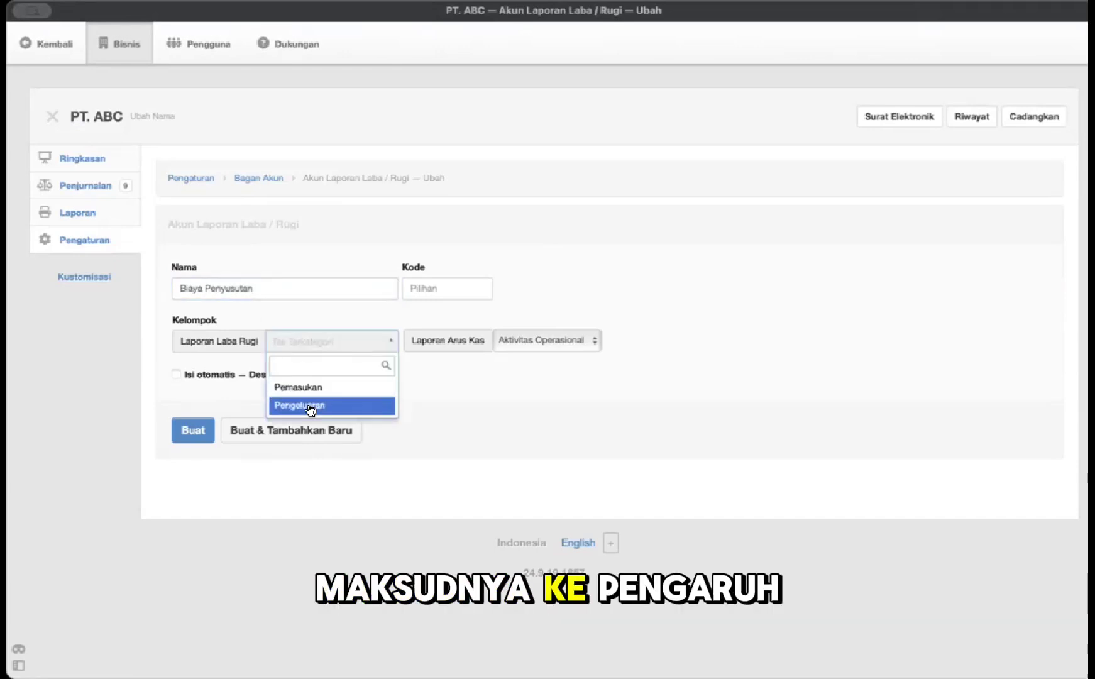
pyautogui.click(310, 408)
pyautogui.click(546, 339)
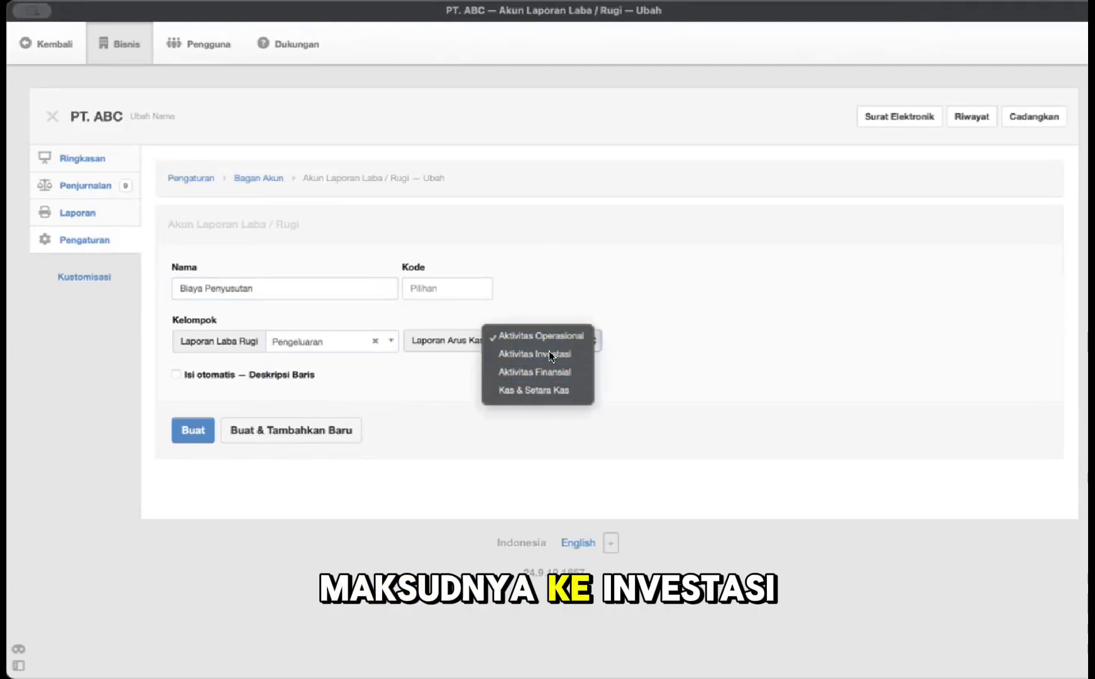
pyautogui.click(549, 354)
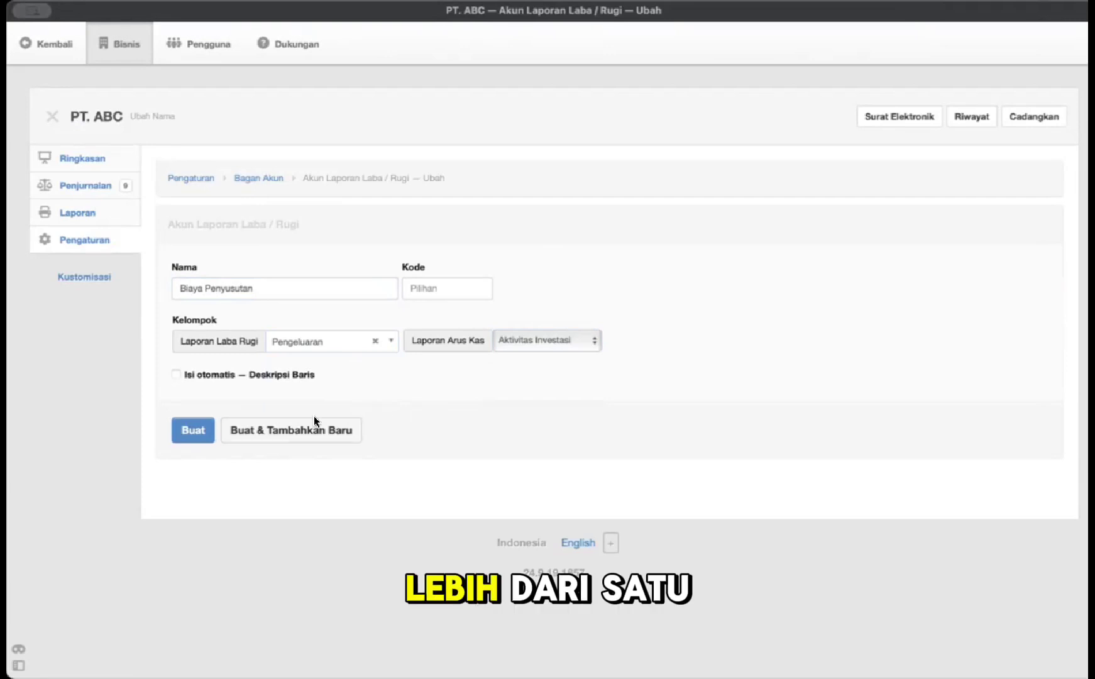
pyautogui.click(190, 430)
# Step: Start another profit and loss account in the chart of accounts, named Akumulasi Penyusutan peralatan
pyautogui.scroll(-3, 475, 377)
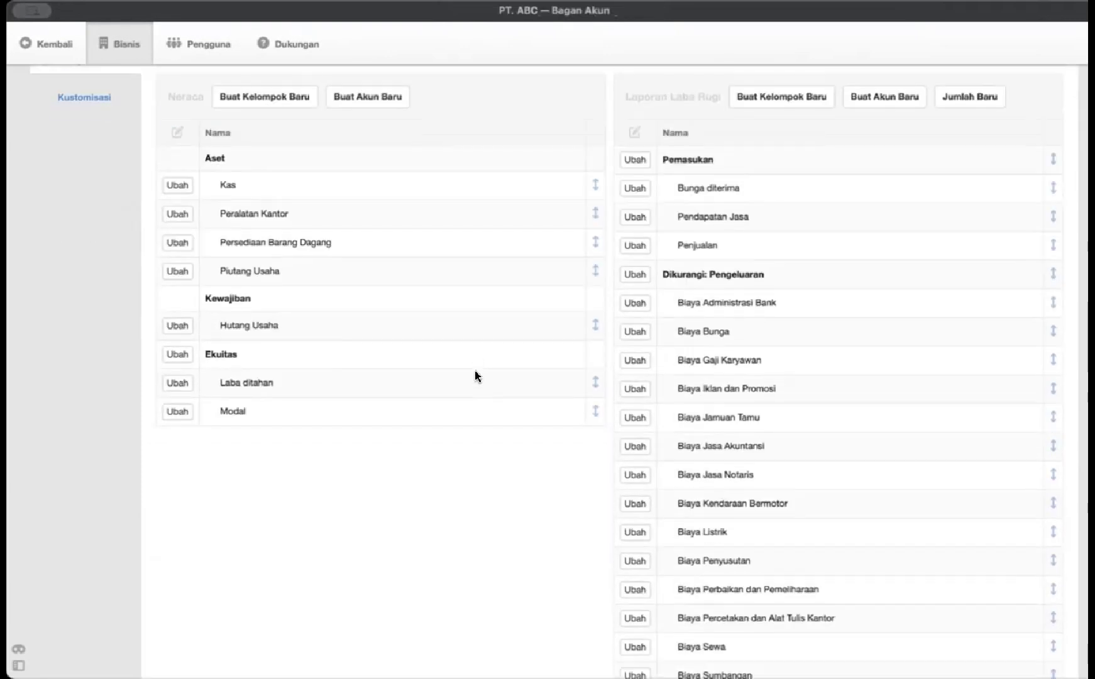
pyautogui.scroll(4, 475, 377)
pyautogui.scroll(-10, 475, 377)
pyautogui.scroll(8, 480, 375)
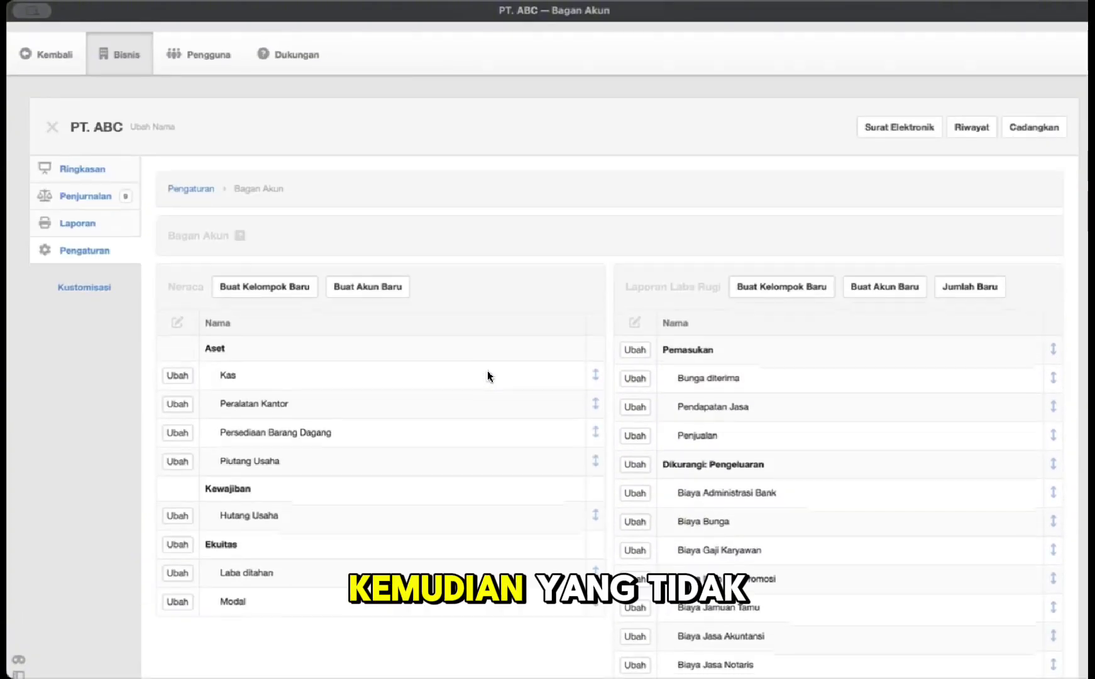
pyautogui.scroll(-8, 691, 371)
pyautogui.scroll(8, 720, 333)
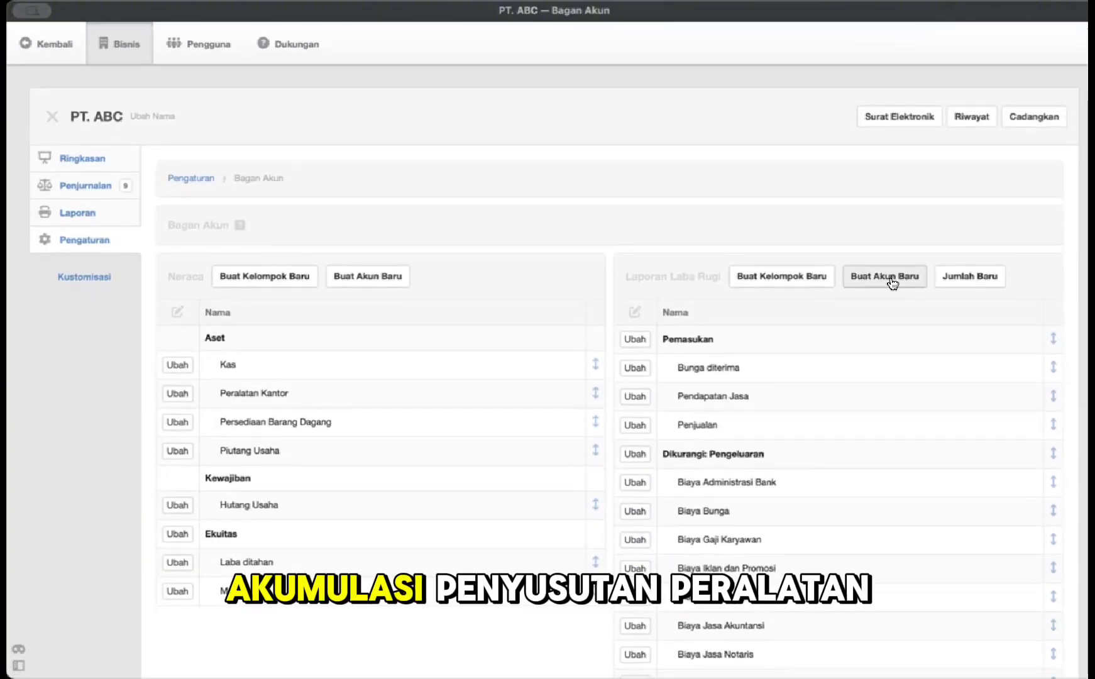
pyautogui.click(892, 282)
pyautogui.click(346, 285)
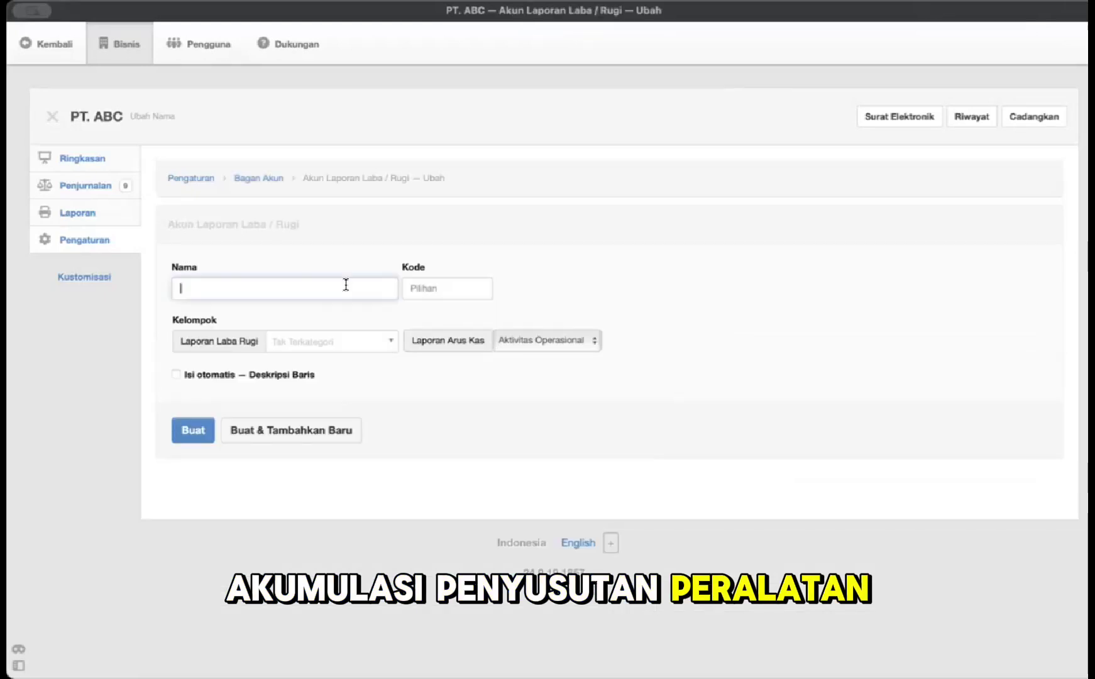
pyautogui.write('Akumulasi P')
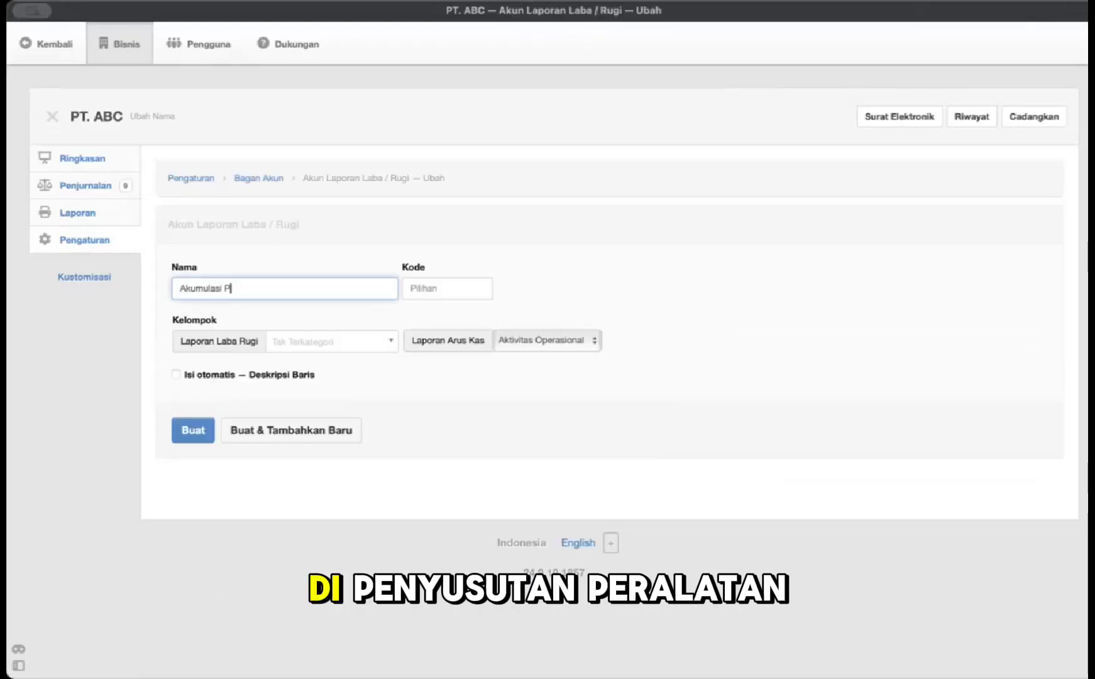
pyautogui.write('enyusutan peral')
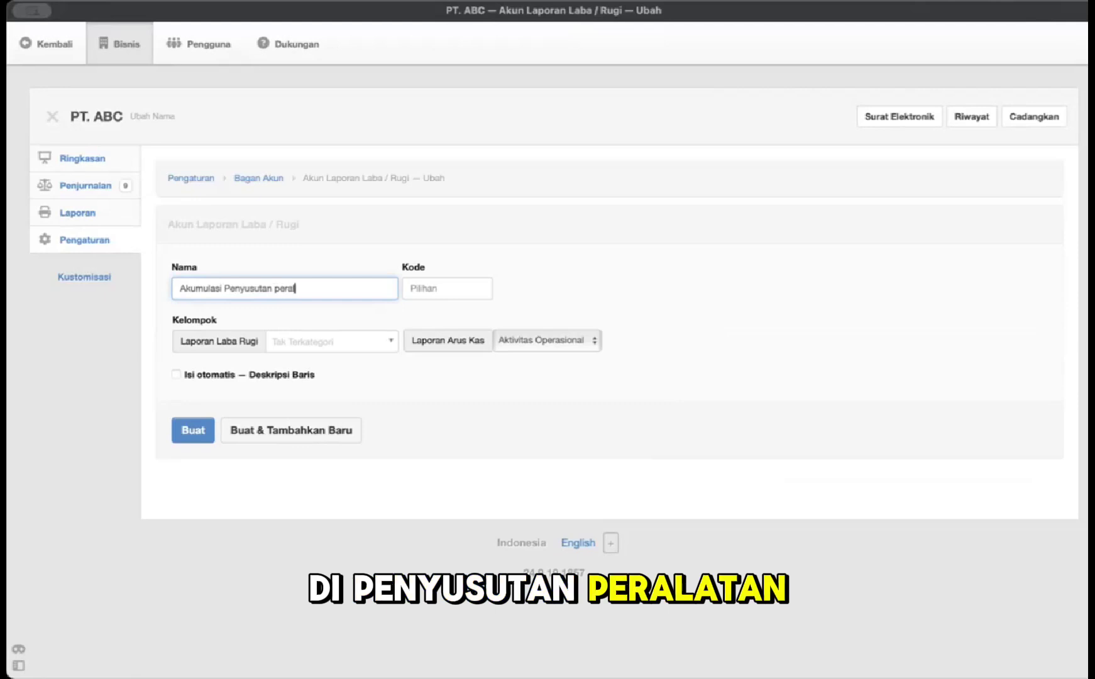
pyautogui.write('atan')
# Step: Assign Akumulasi Penyusutan peralatan to the Pengeluaran group and create the account
pyautogui.click(366, 343)
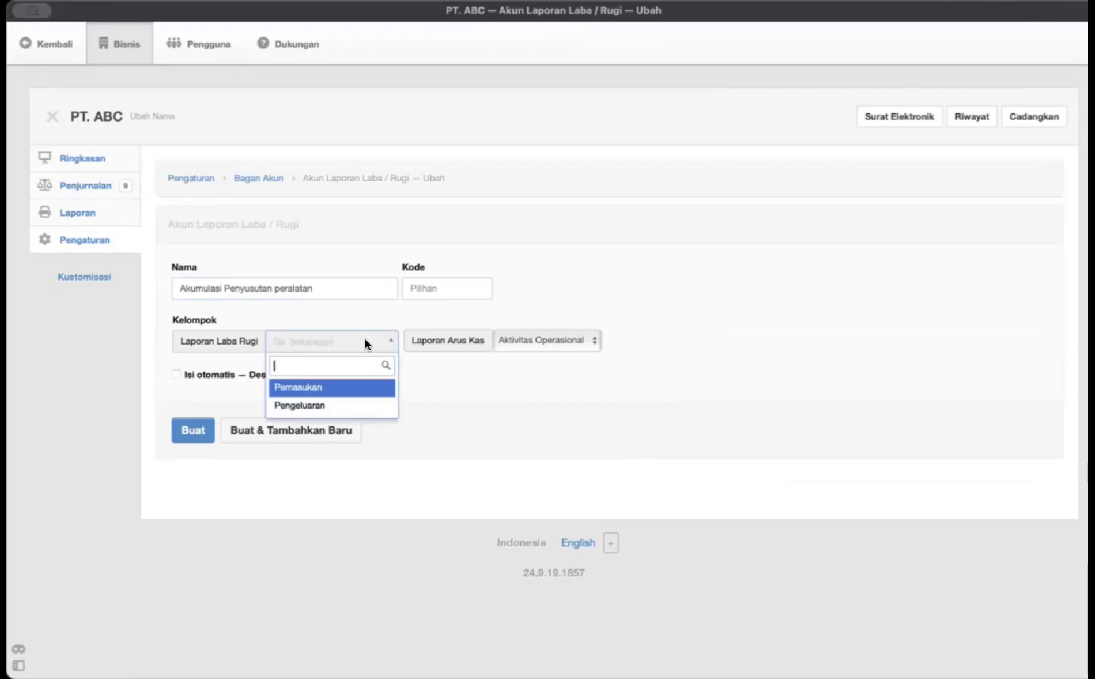
pyautogui.click(553, 287)
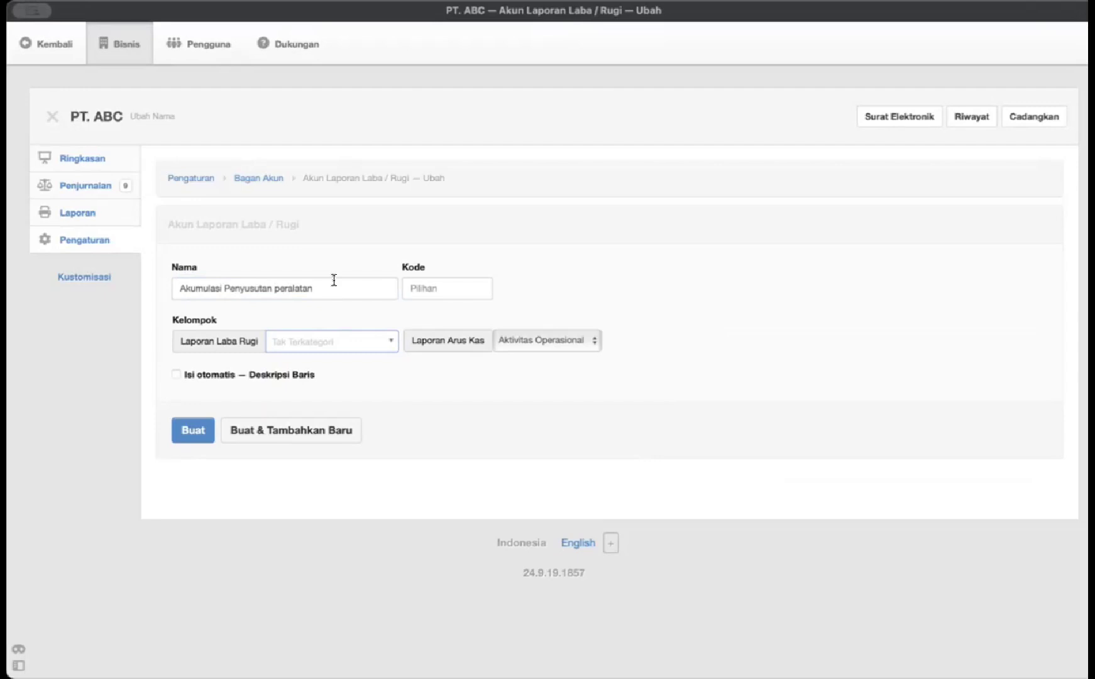
pyautogui.click(371, 345)
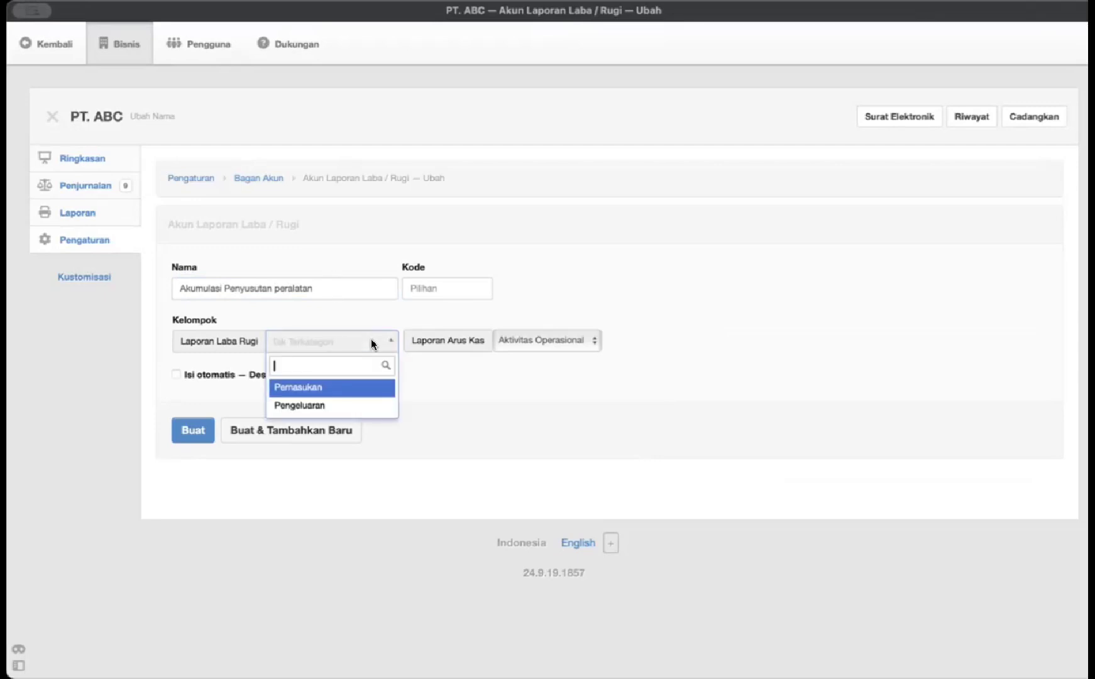
pyautogui.click(356, 399)
pyautogui.click(180, 437)
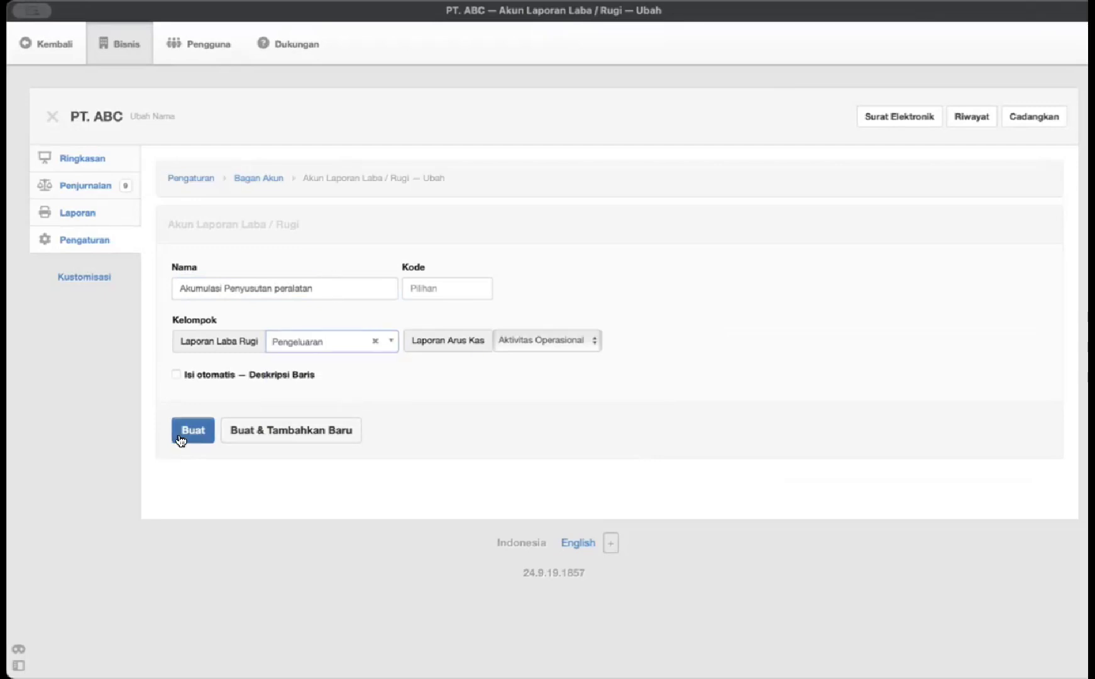
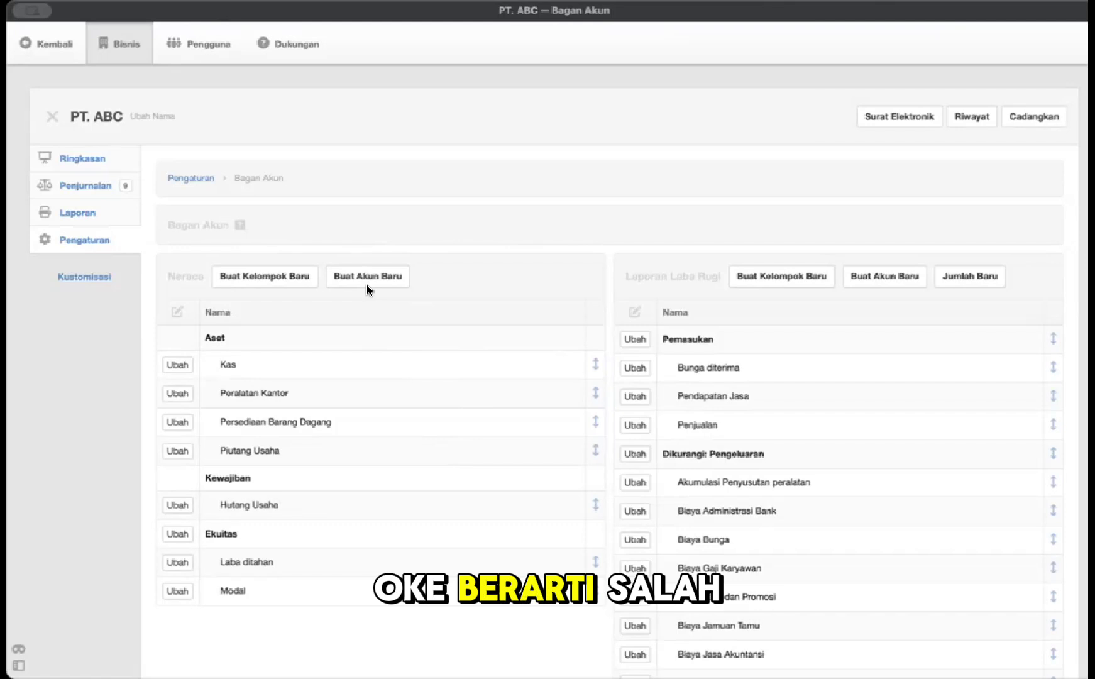
# Step: Delete the Akumulasi Penyusutan peralatan account from the profit and loss expenses (Pengeluaran) in the chart of accounts
pyautogui.scroll(-10, 790, 514)
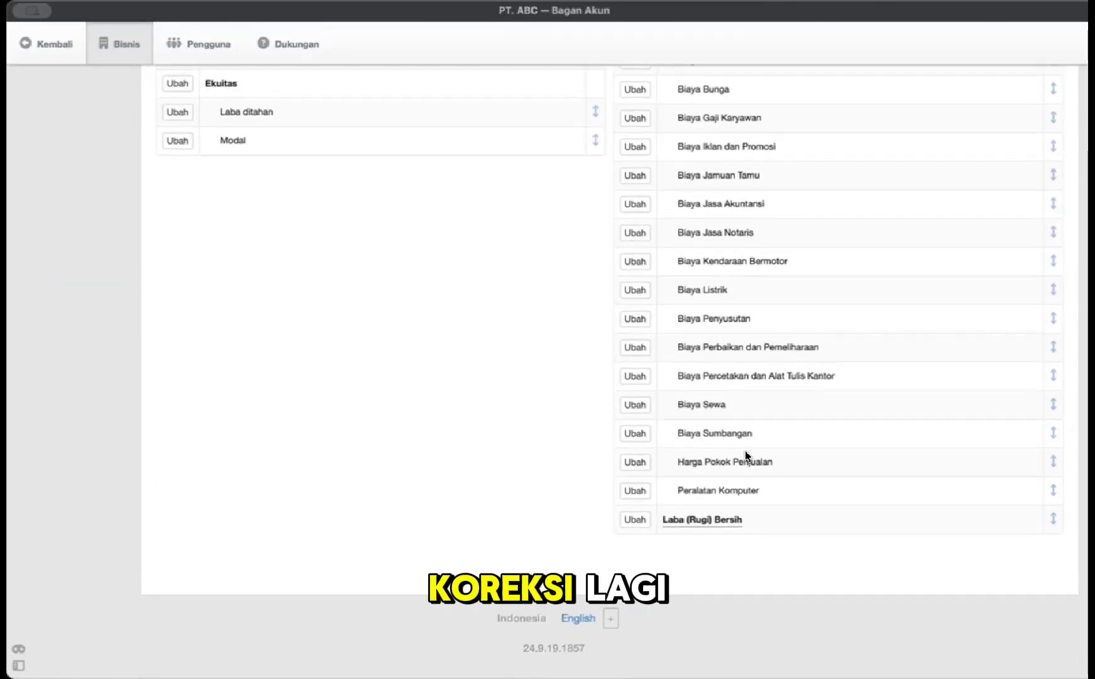
pyautogui.scroll(10, 746, 454)
pyautogui.scroll(-3, 746, 454)
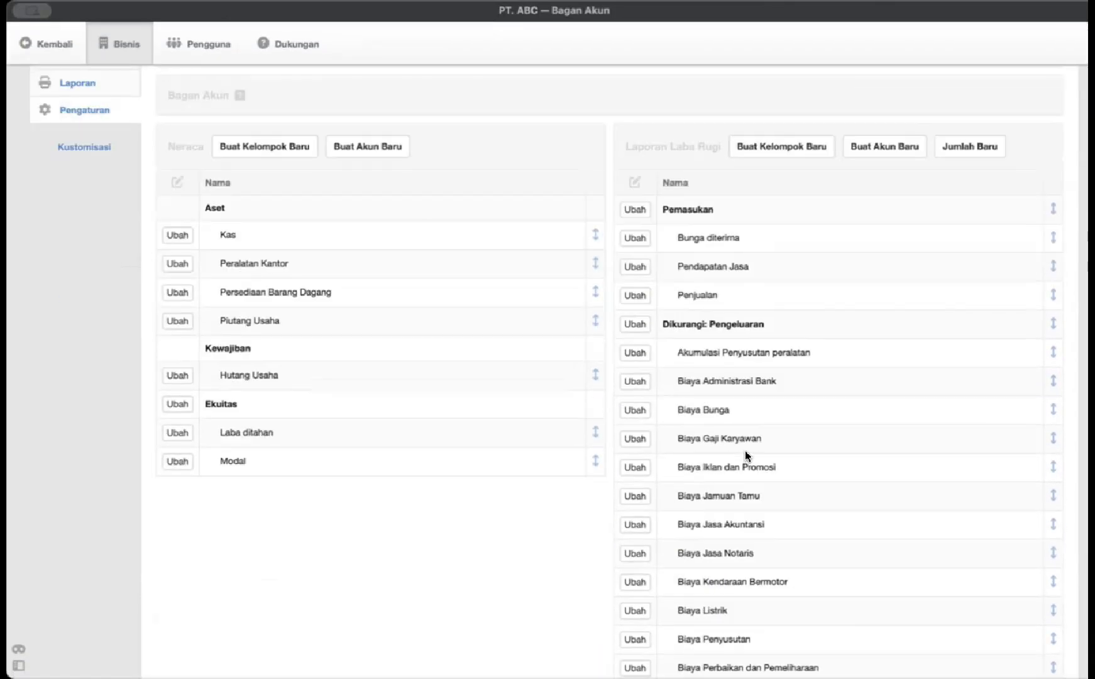
pyautogui.scroll(2, 776, 385)
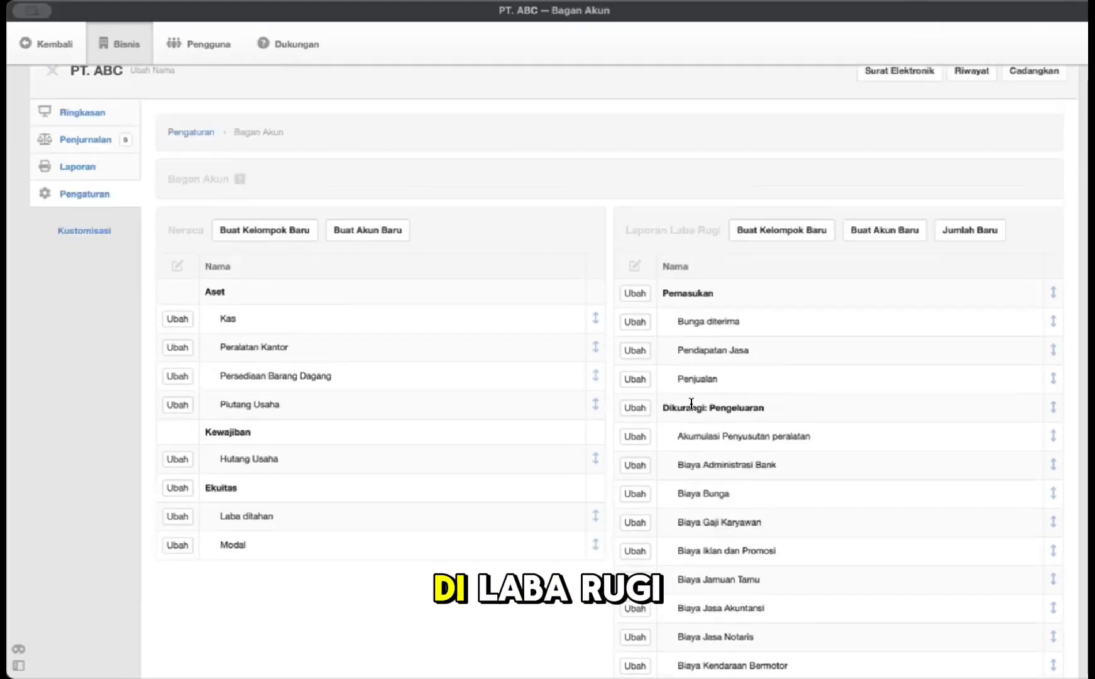
pyautogui.click(648, 437)
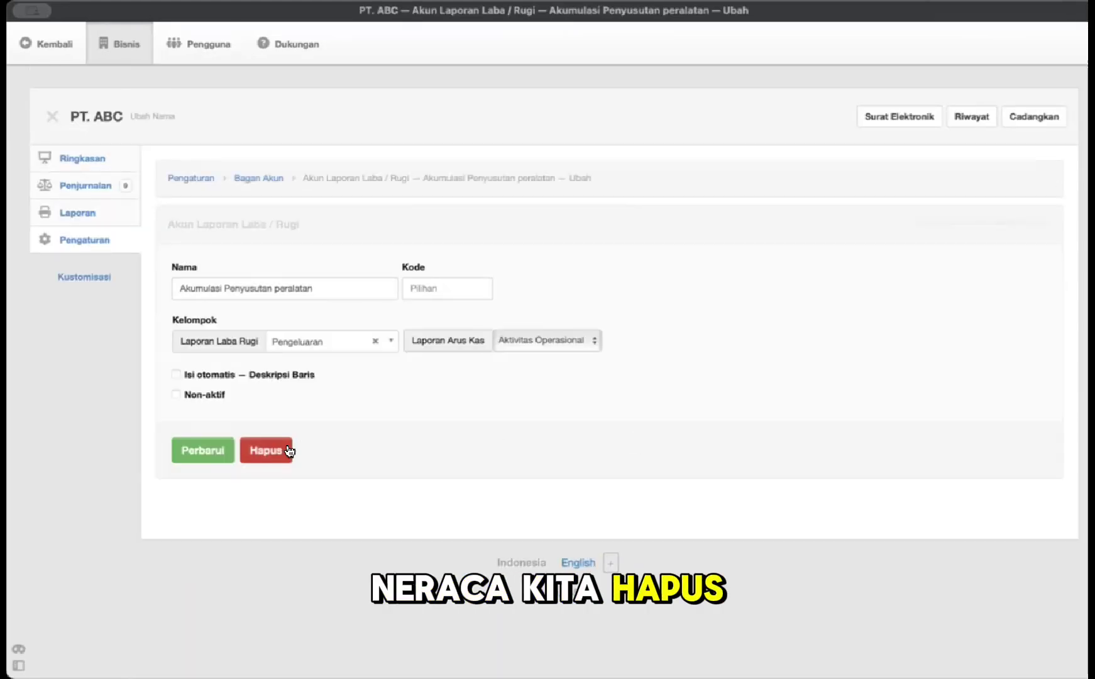
pyautogui.click(266, 450)
pyautogui.click(283, 270)
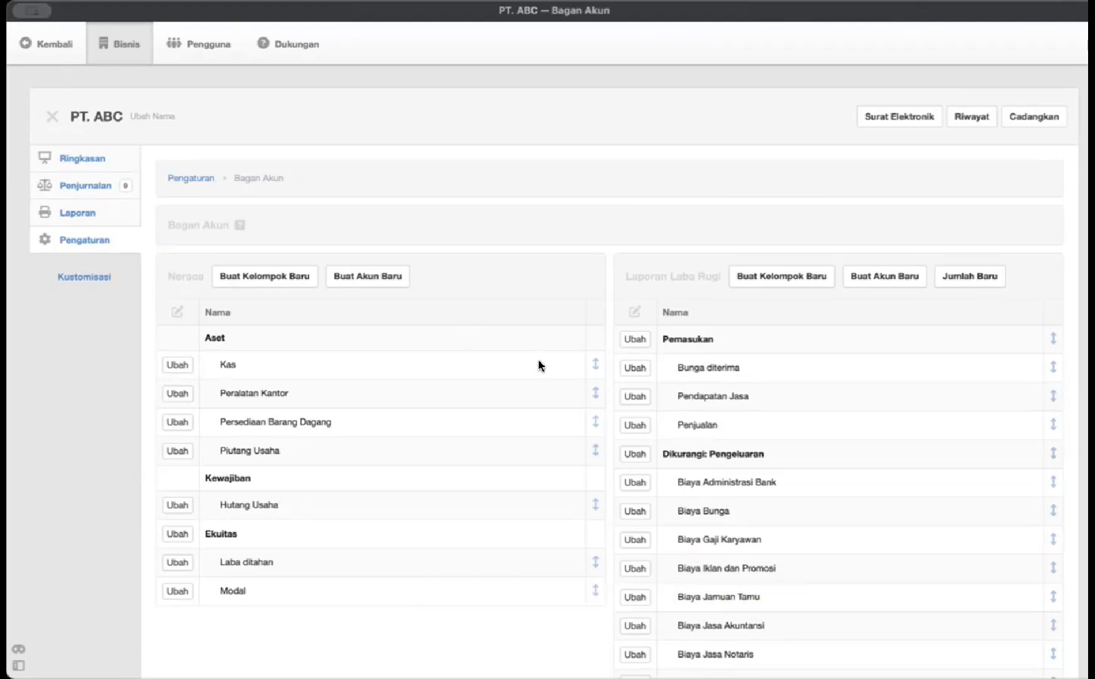
# Step: Start a new balance sheet (Neraca) account in the chart of accounts, named Akumulasi Penyusutan Barang
pyautogui.scroll(-5, 539, 450)
pyautogui.scroll(6, 539, 449)
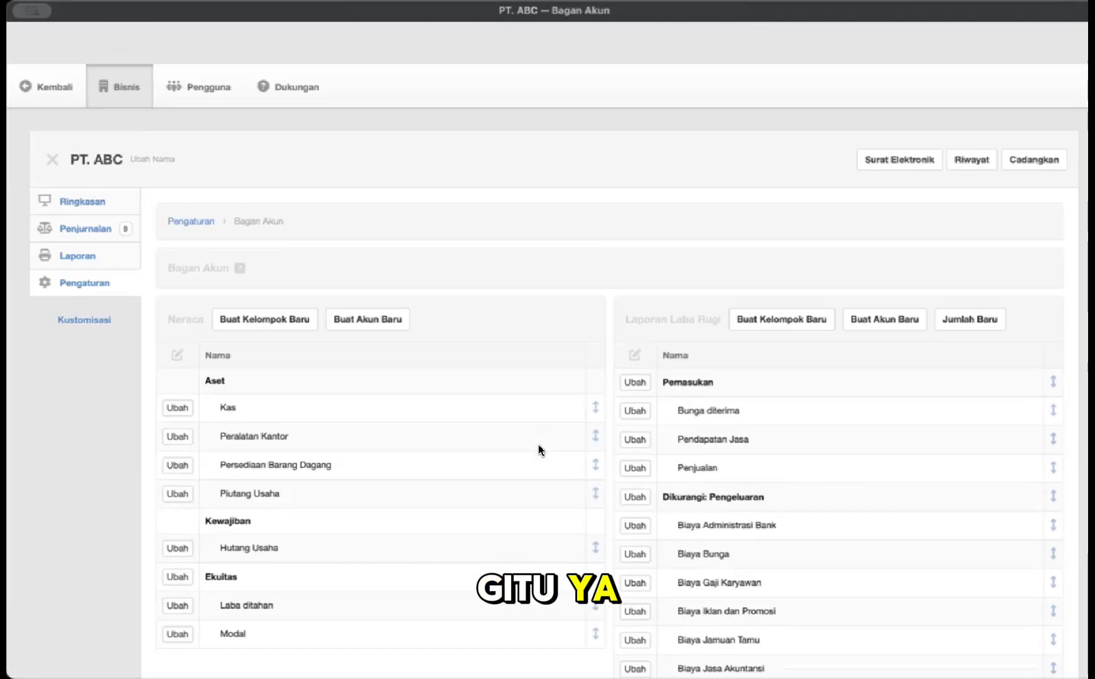
pyautogui.click(374, 275)
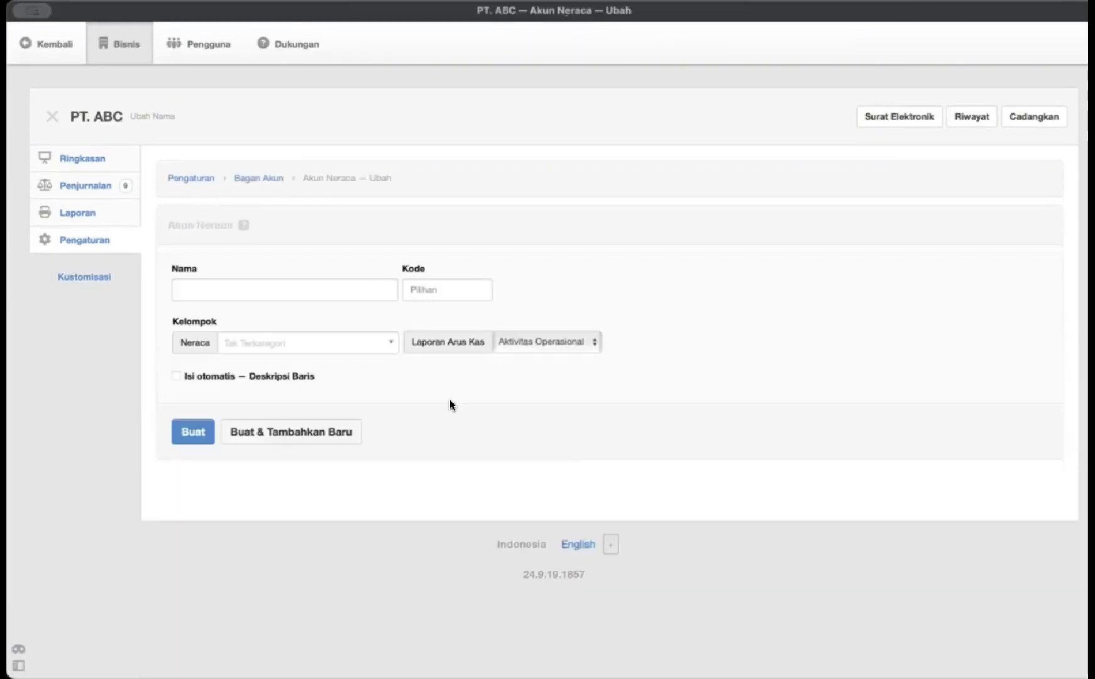
pyautogui.click(308, 291)
pyautogui.write('Akum')
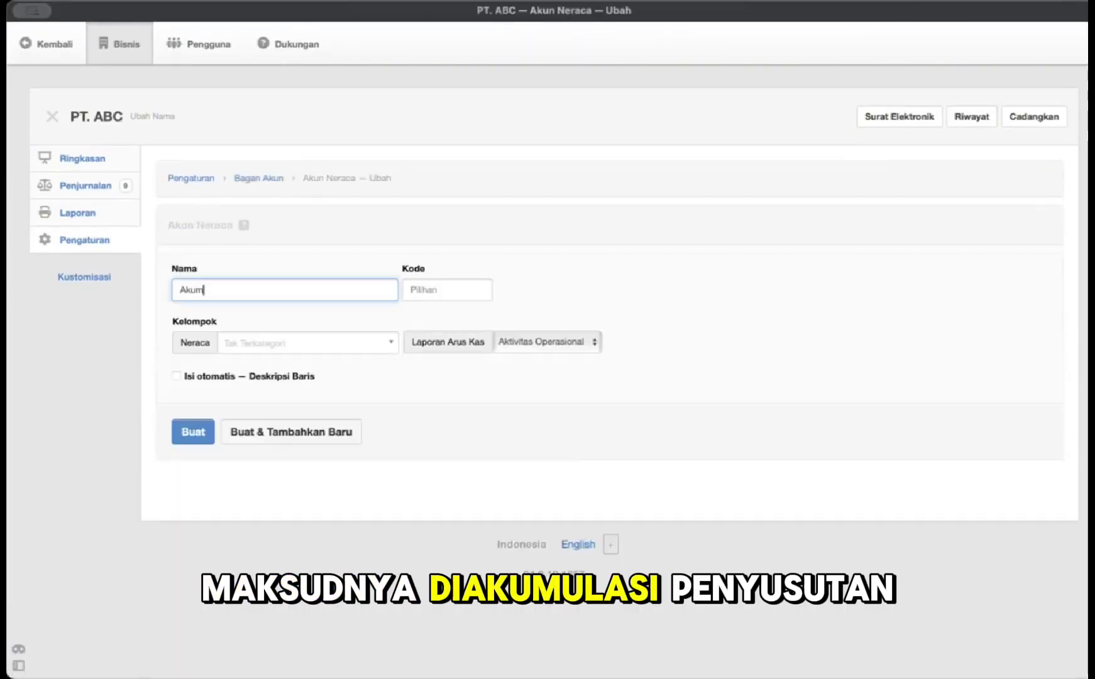
pyautogui.write('ulasi Penyu')
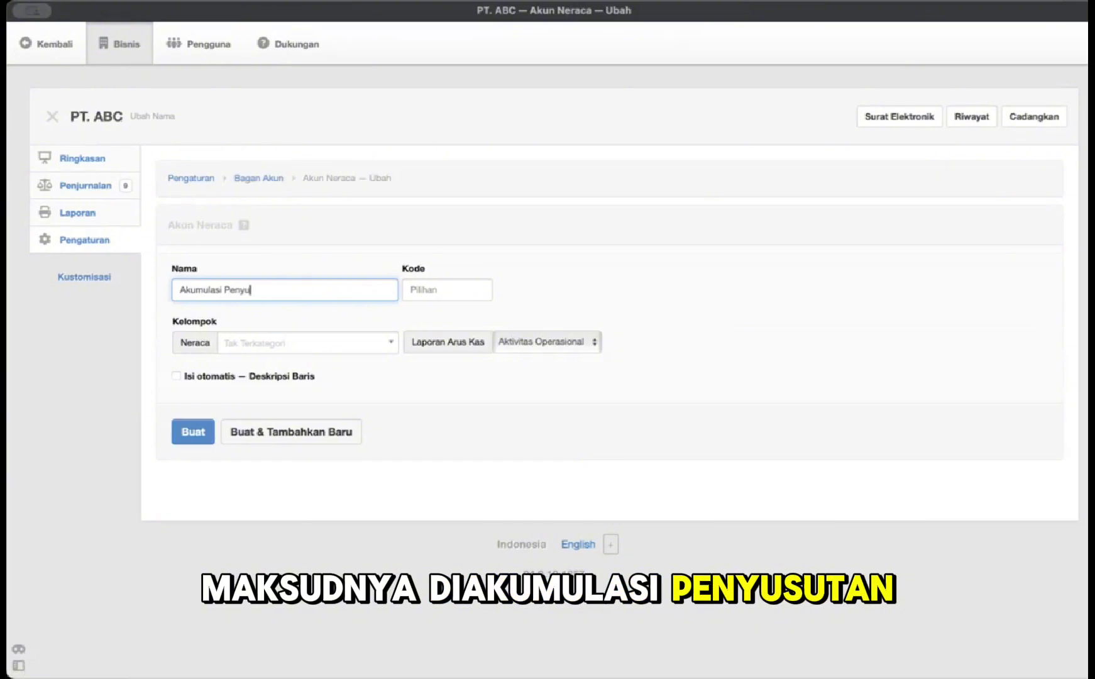
pyautogui.write('sutan Barang')
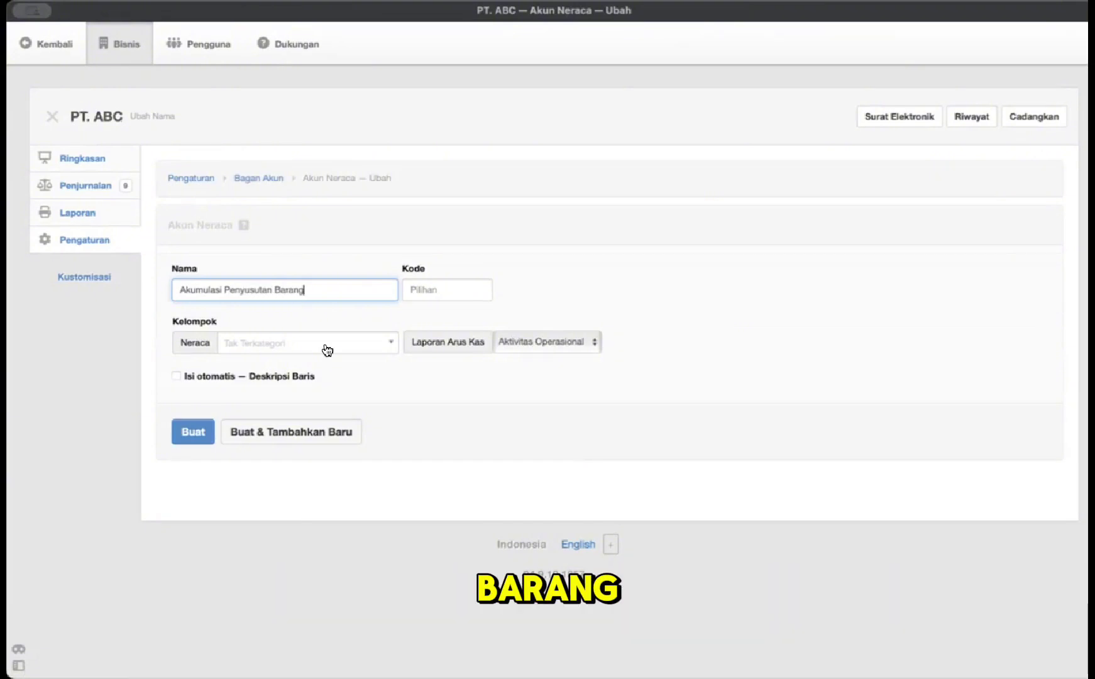
# Step: Assign Akumulasi Penyusutan Barang to the Aset group, create the account and check it in the chart of accounts
pyautogui.click(327, 350)
pyautogui.click(349, 390)
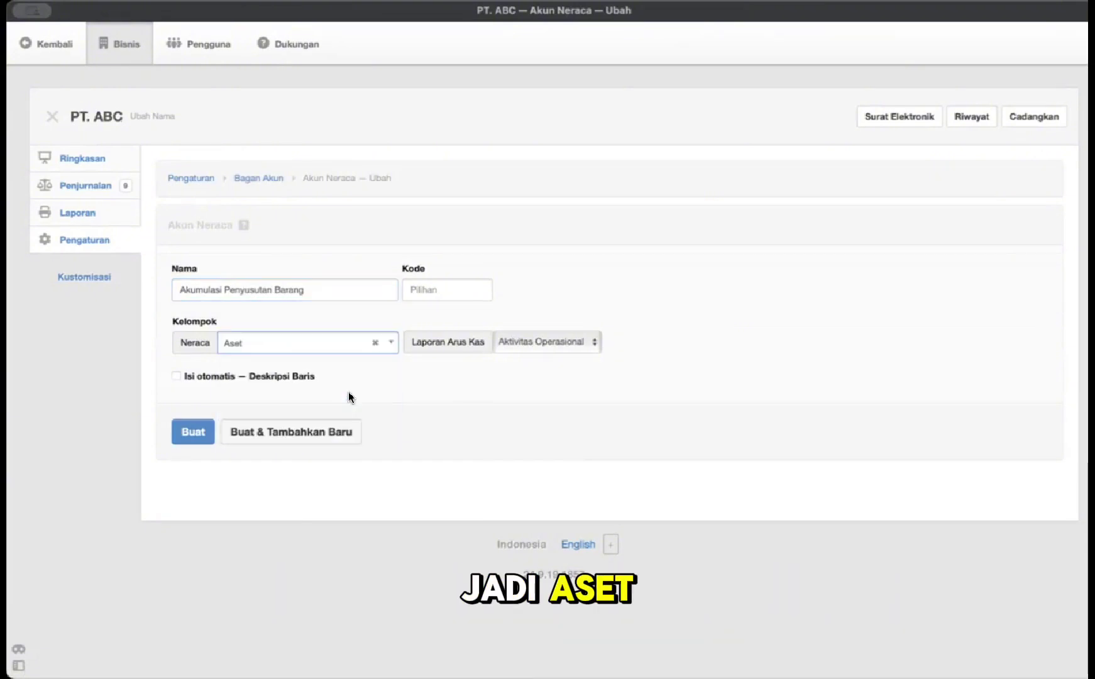
pyautogui.click(212, 428)
pyautogui.scroll(2, 421, 449)
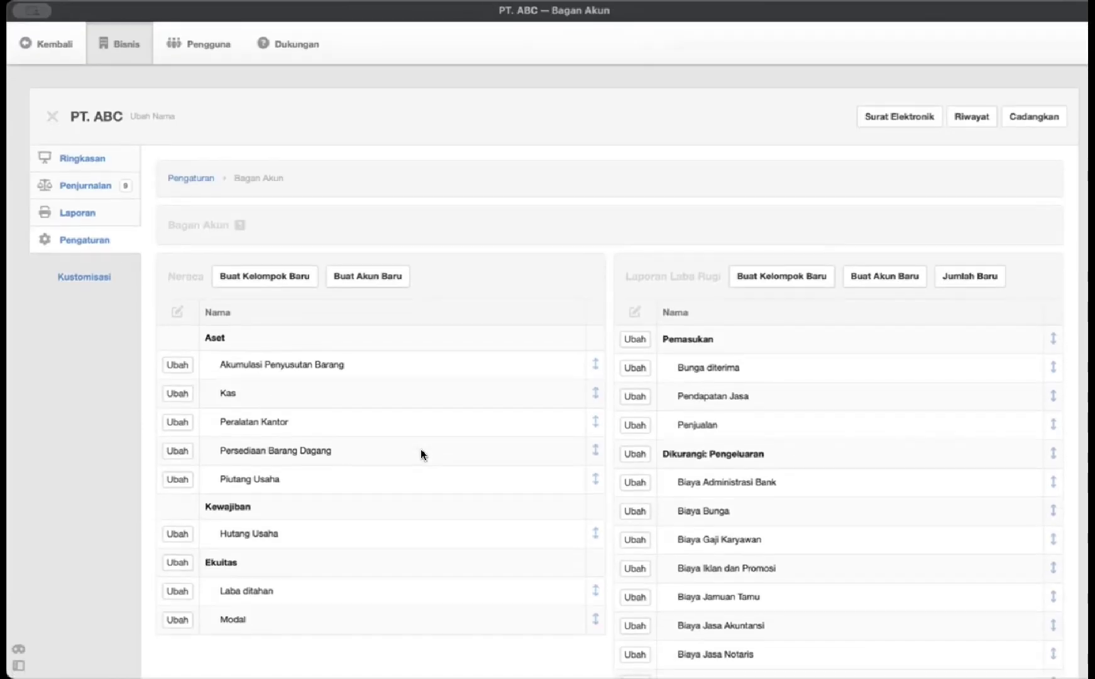
pyautogui.scroll(-2, 421, 449)
pyautogui.scroll(2, 300, 362)
# Step: Start a new journal entry in Penjurnalan dated 28/2/2024
pyautogui.click(76, 182)
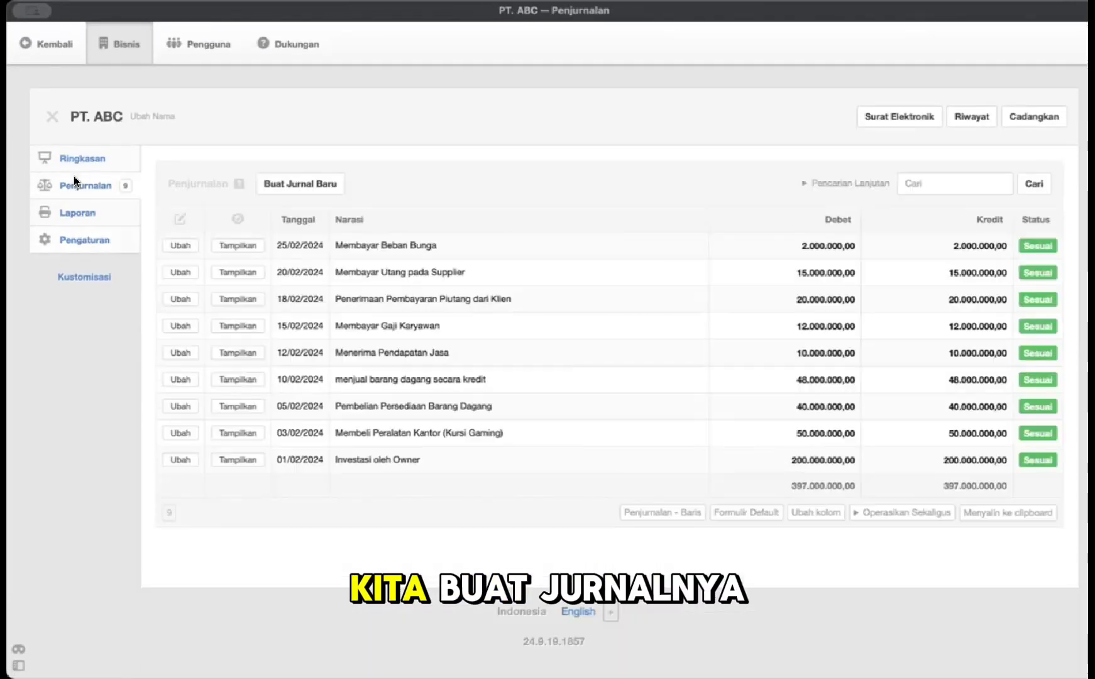
pyautogui.click(308, 189)
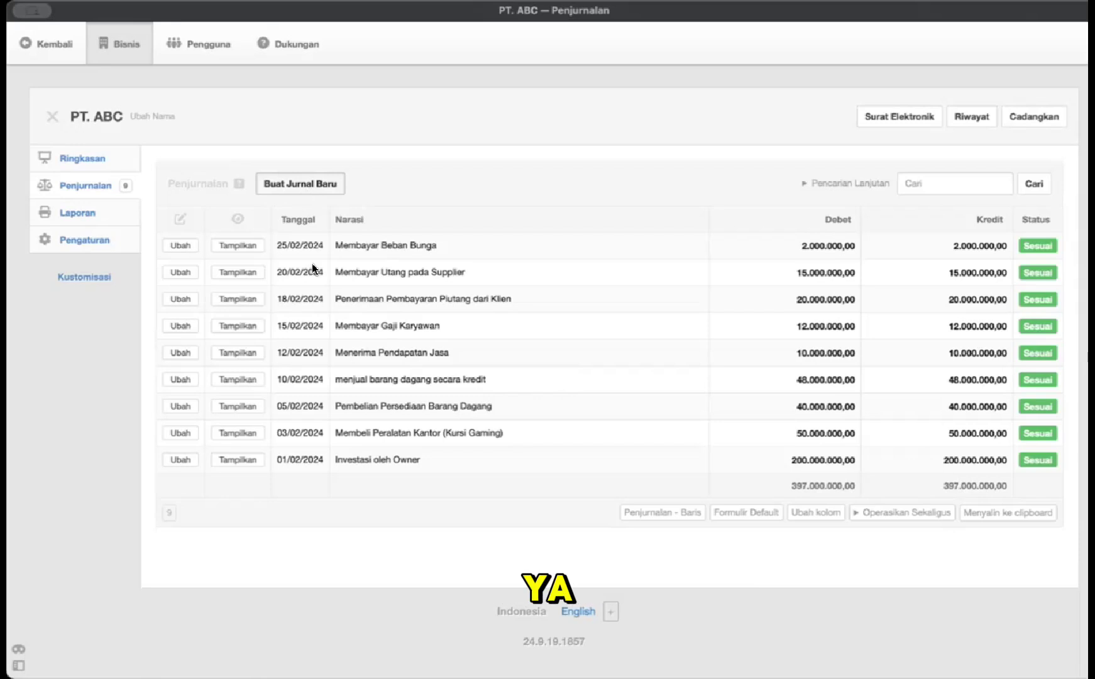
pyautogui.click(203, 287)
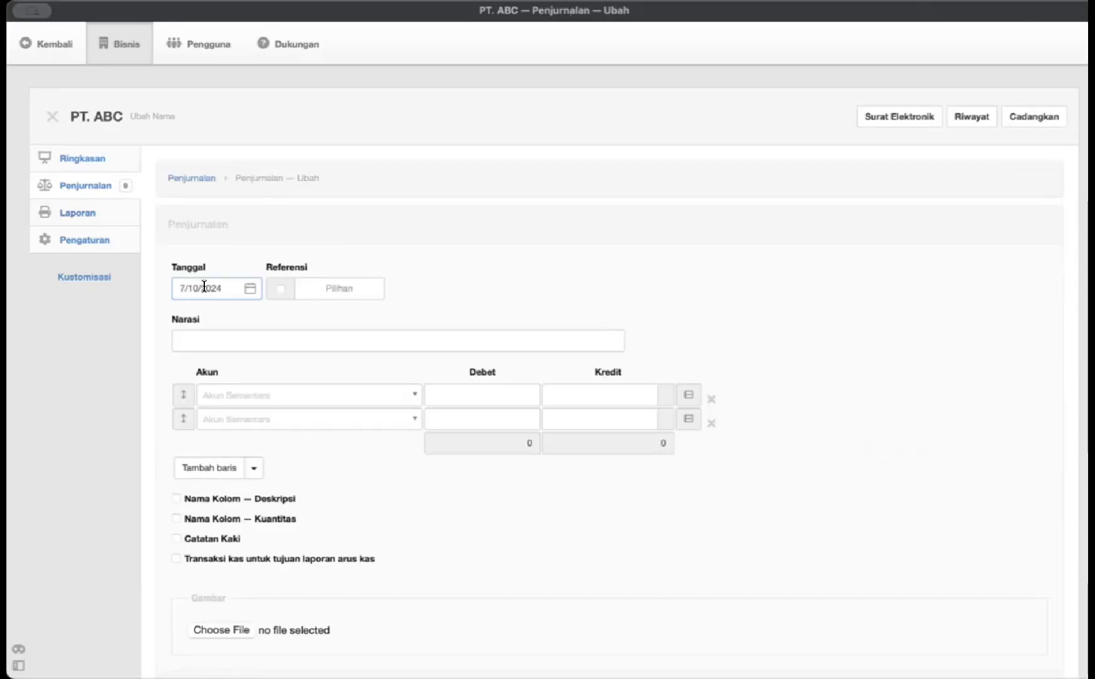
pyautogui.click(252, 318)
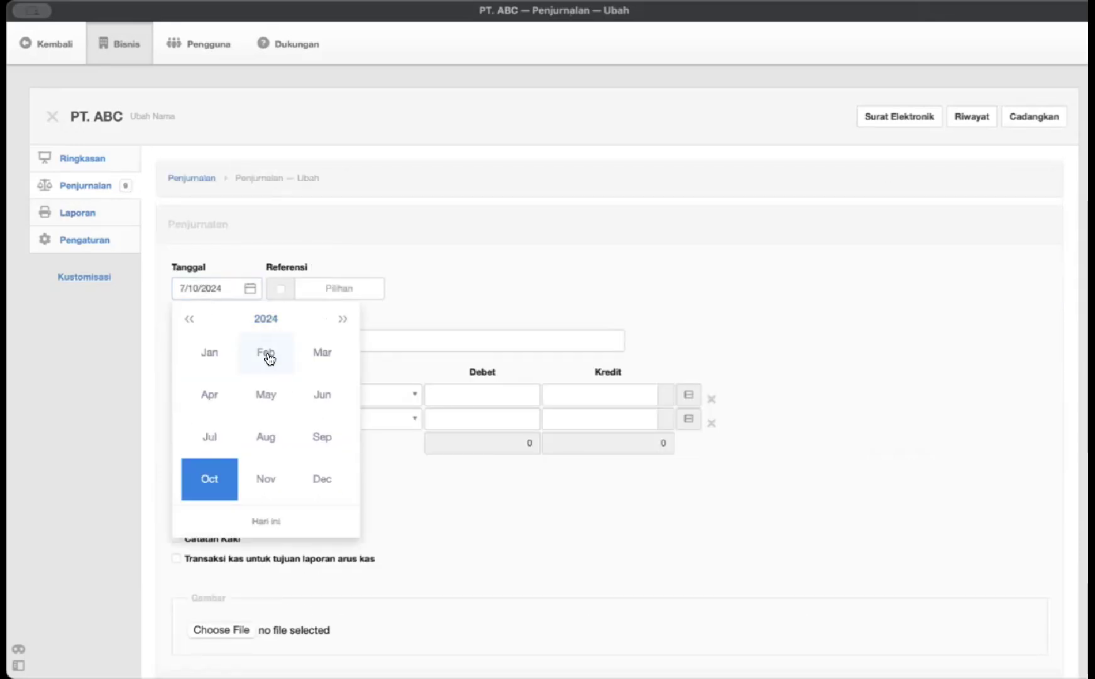
pyautogui.click(268, 356)
pyautogui.click(242, 463)
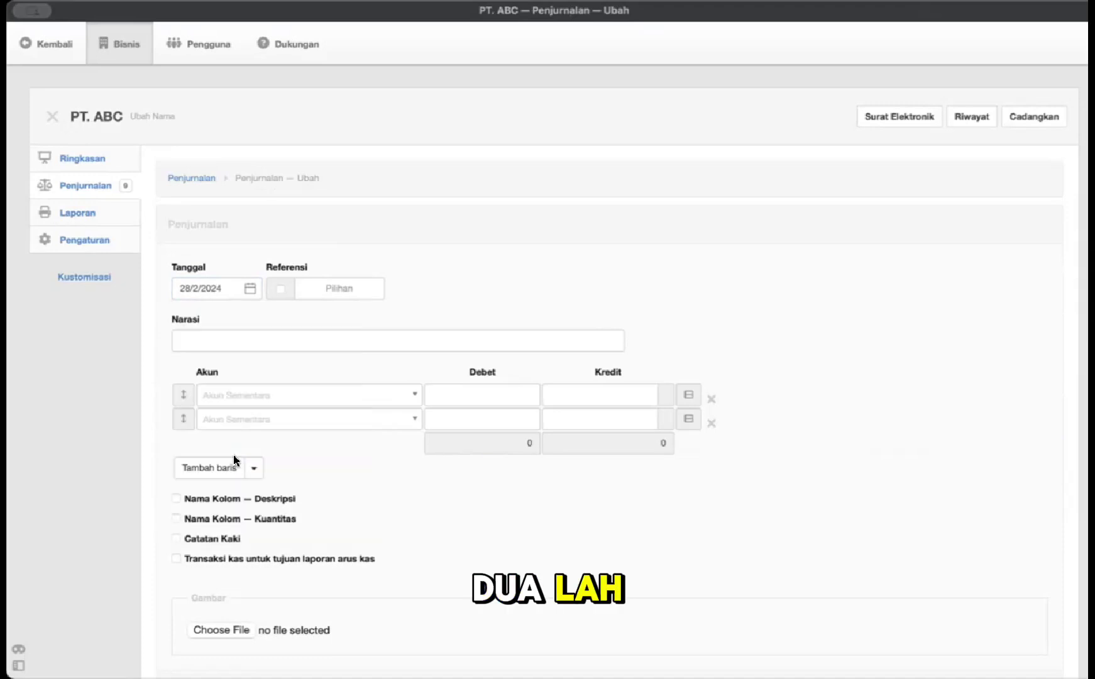
# Step: Enter the journal's narration as "Mencatat Penyusutan Peralatan Kantor (Kursi Gaming)"
pyautogui.click(244, 342)
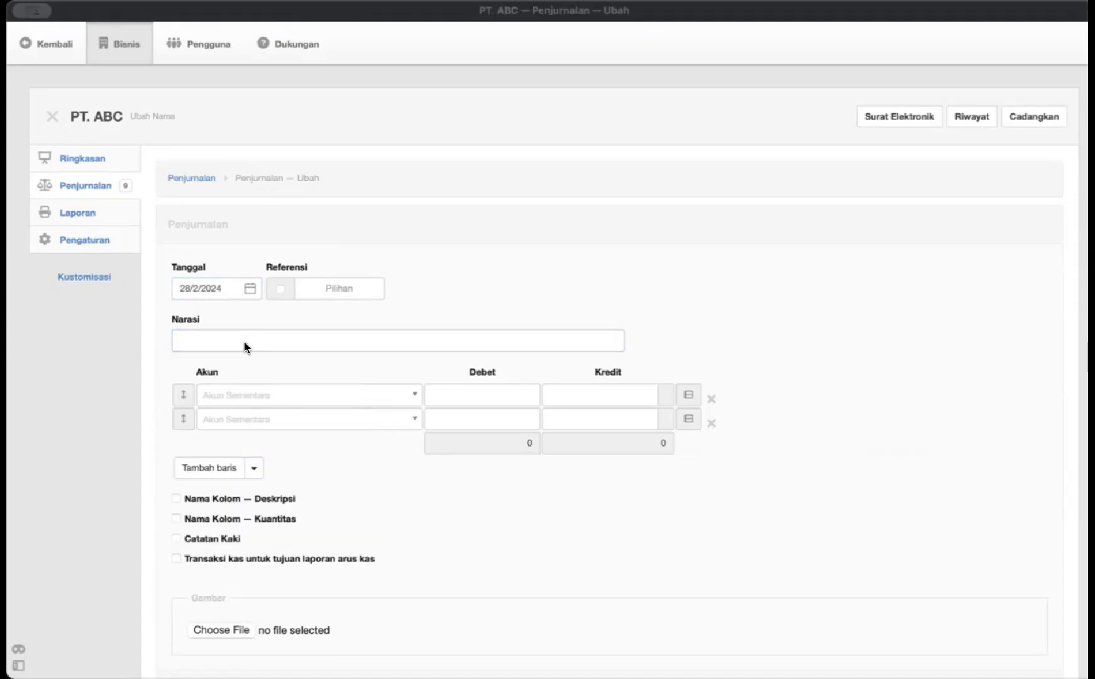
pyautogui.click(245, 345)
pyautogui.write('men')
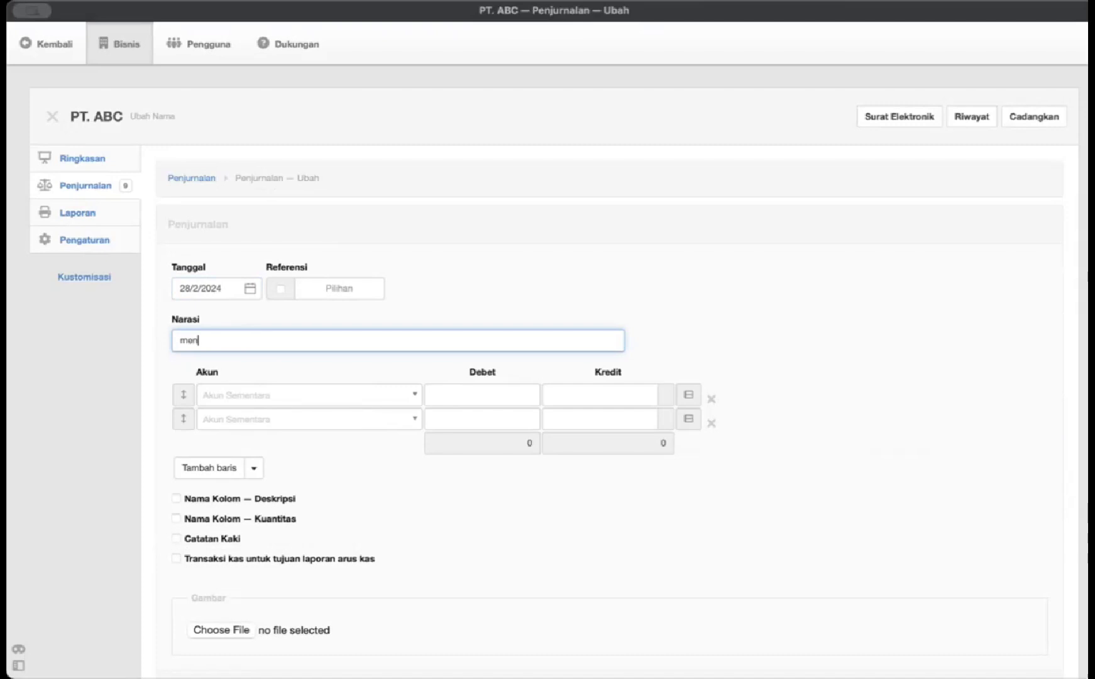
pyautogui.write('catat Penyusutan Peralat')
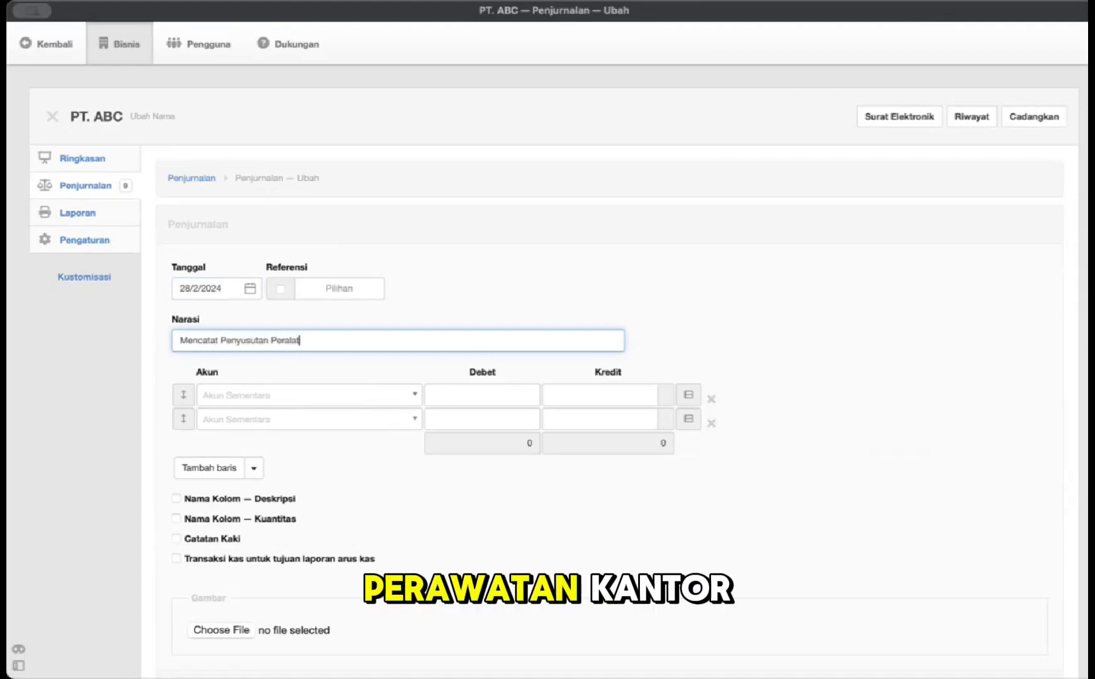
pyautogui.write('an Kantor')
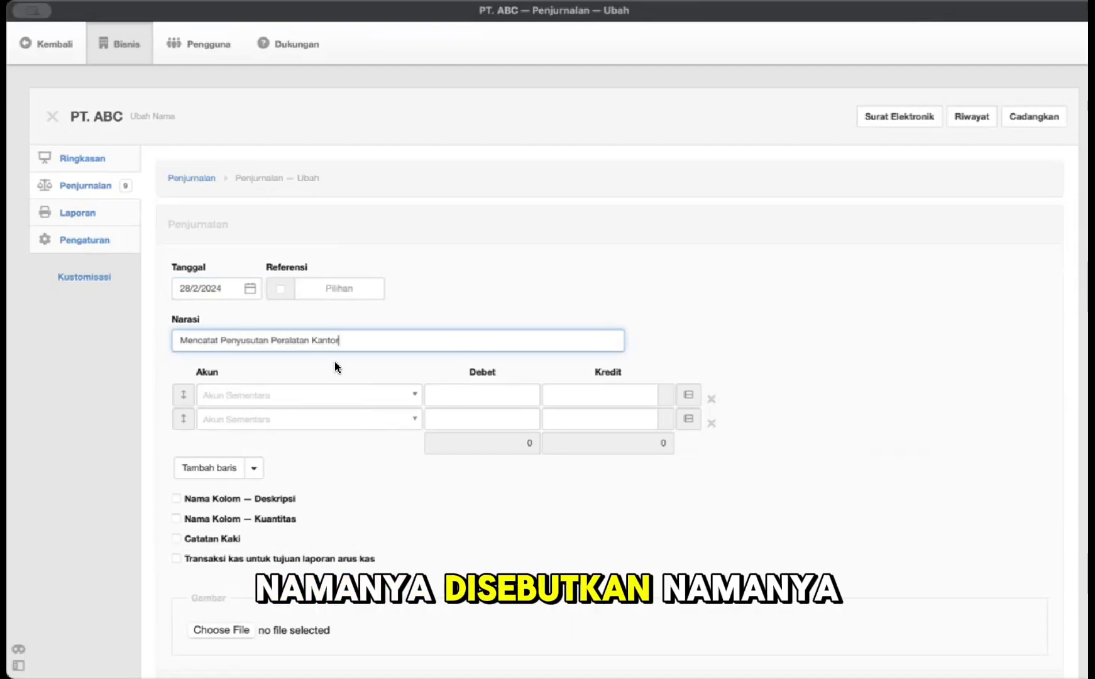
pyautogui.click(440, 304)
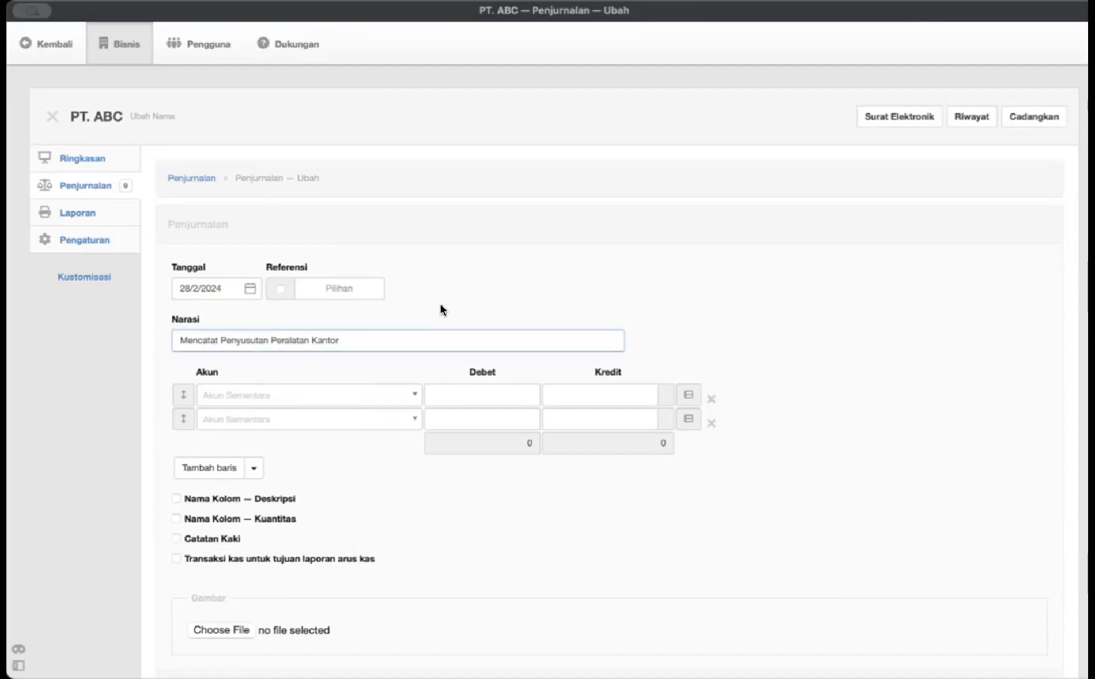
pyautogui.scroll(-5, 421, 369)
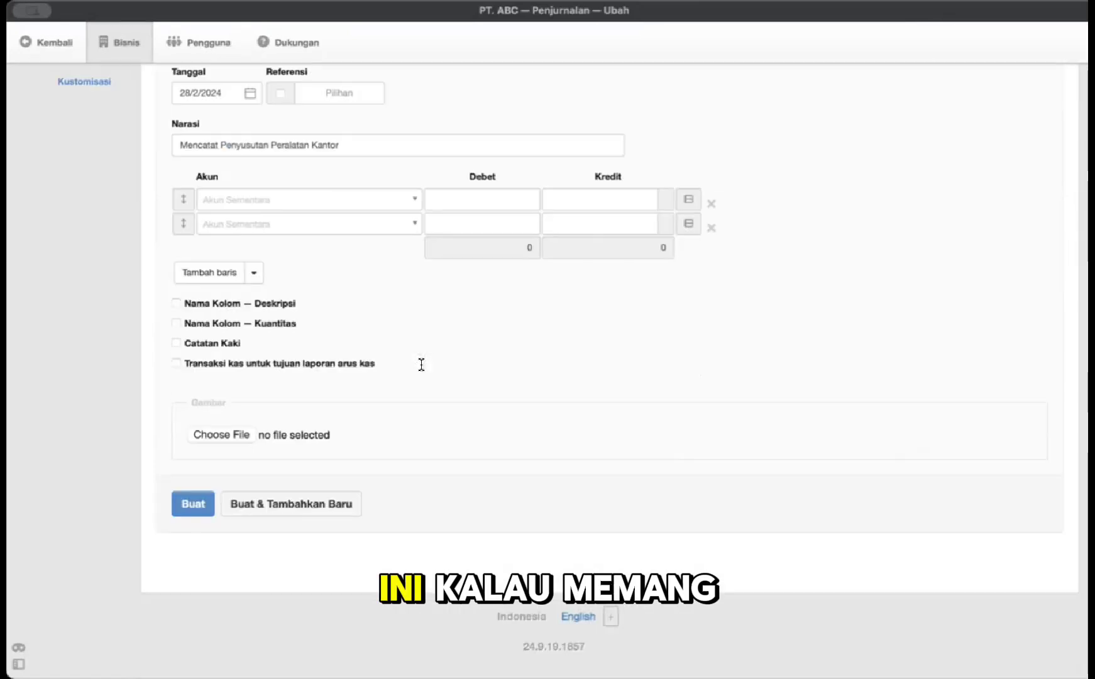
pyautogui.scroll(4, 421, 366)
pyautogui.scroll(1, 421, 364)
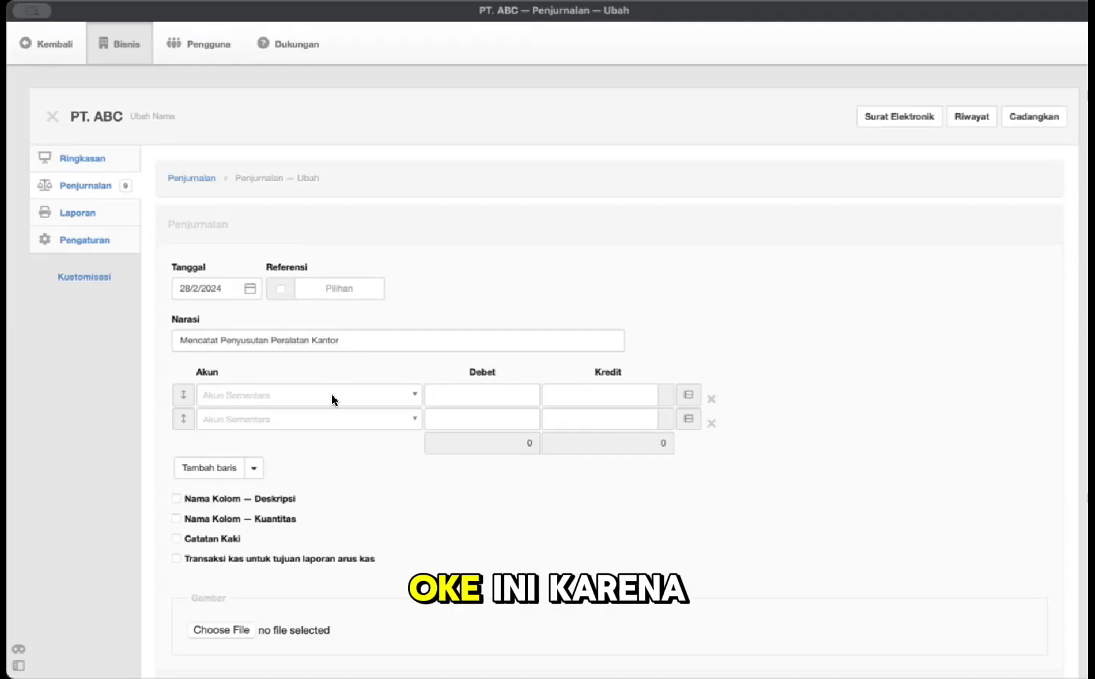
pyautogui.click(343, 340)
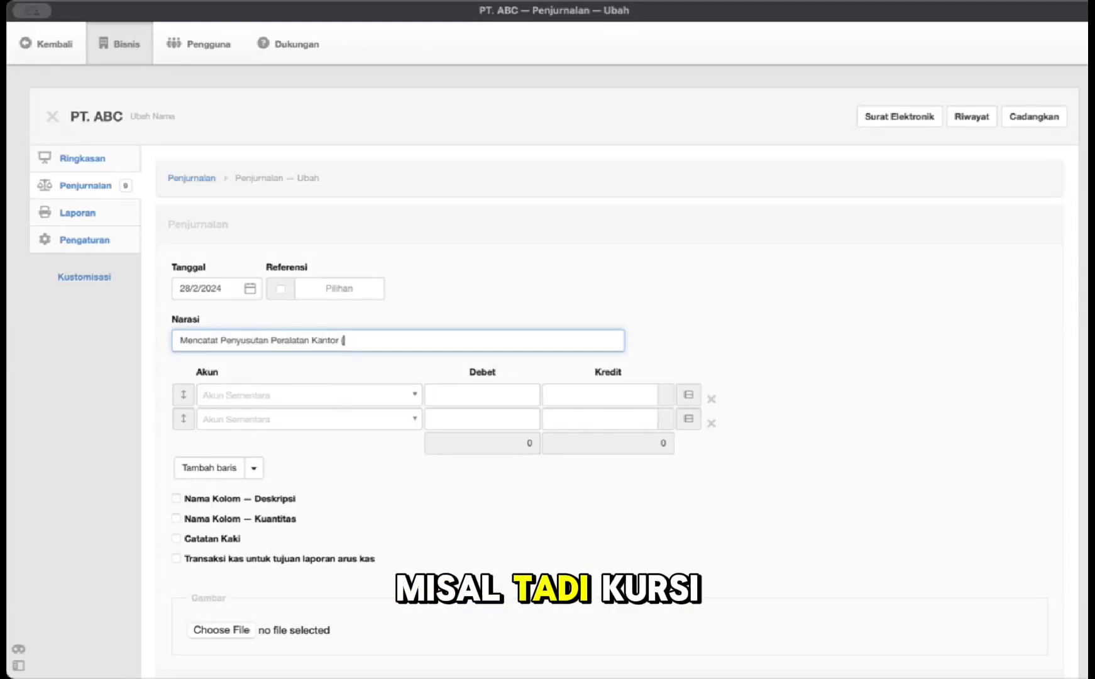
pyautogui.write('(Kursi Gaming')
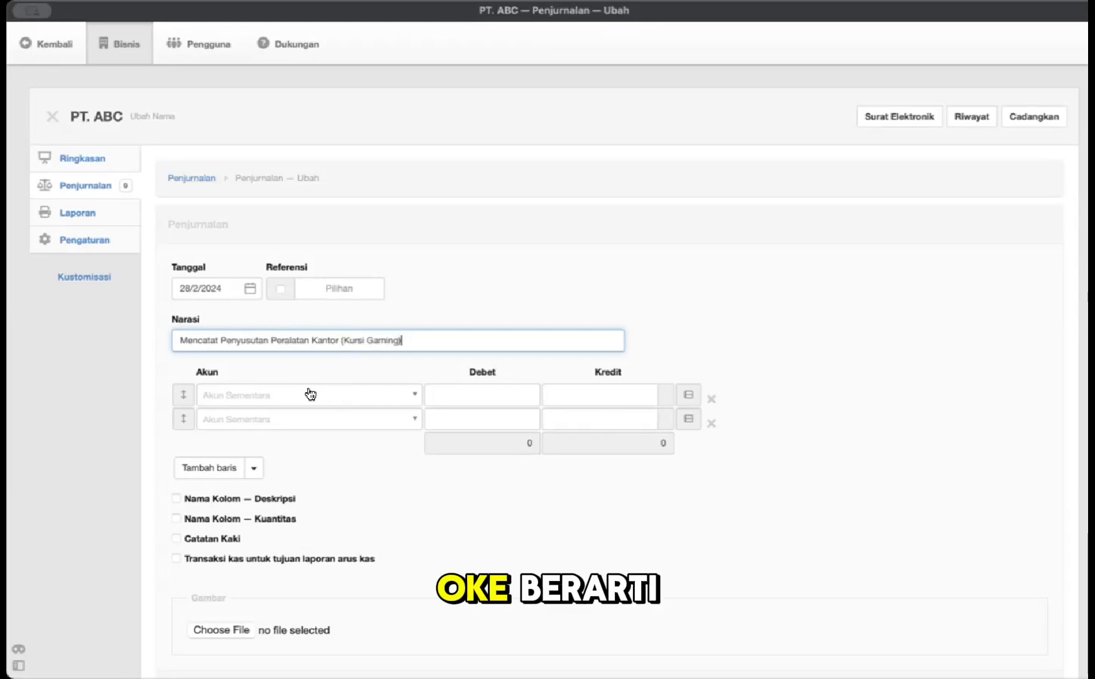
# Step: Set the journal's first line to the Biaya Penyusutan account and its second line to Akumulasi Penyusutan Barang
pyautogui.click(315, 394)
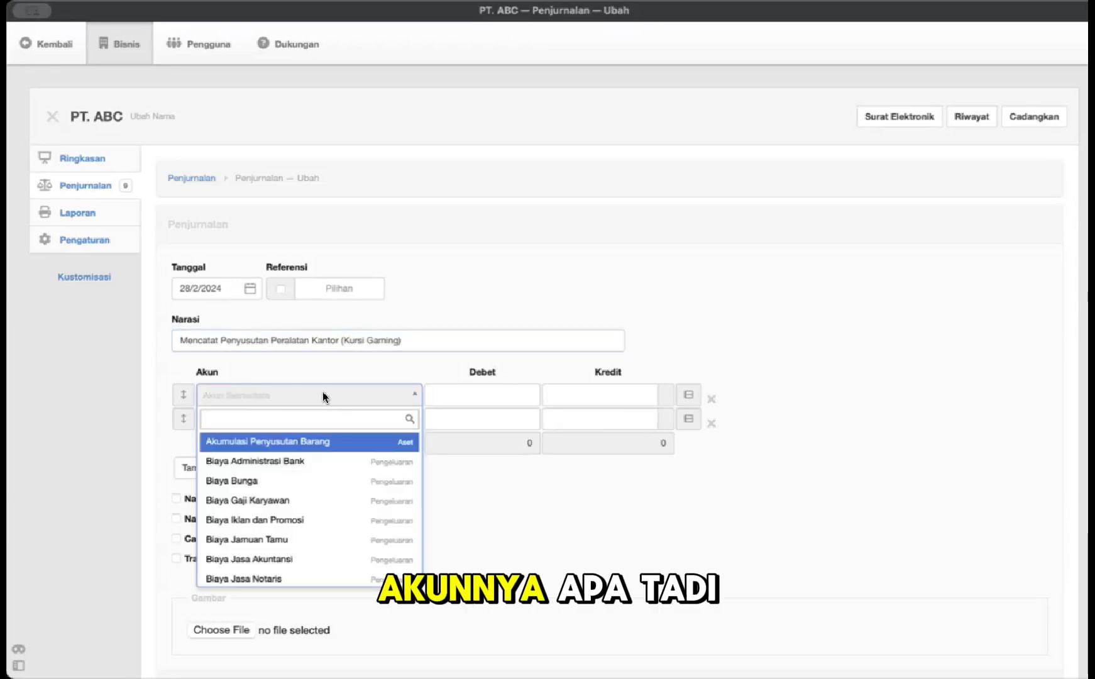
pyautogui.write('be')
pyautogui.press('BackSpace')
pyautogui.press('BackSpace')
pyautogui.write('pen')
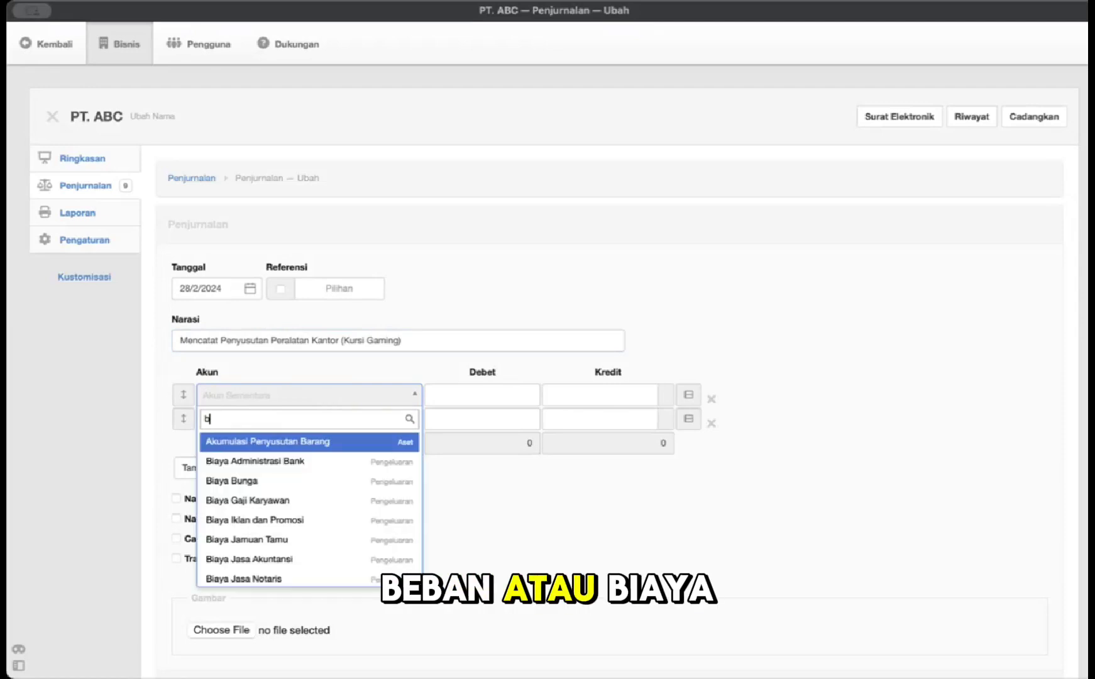
pyautogui.write('y')
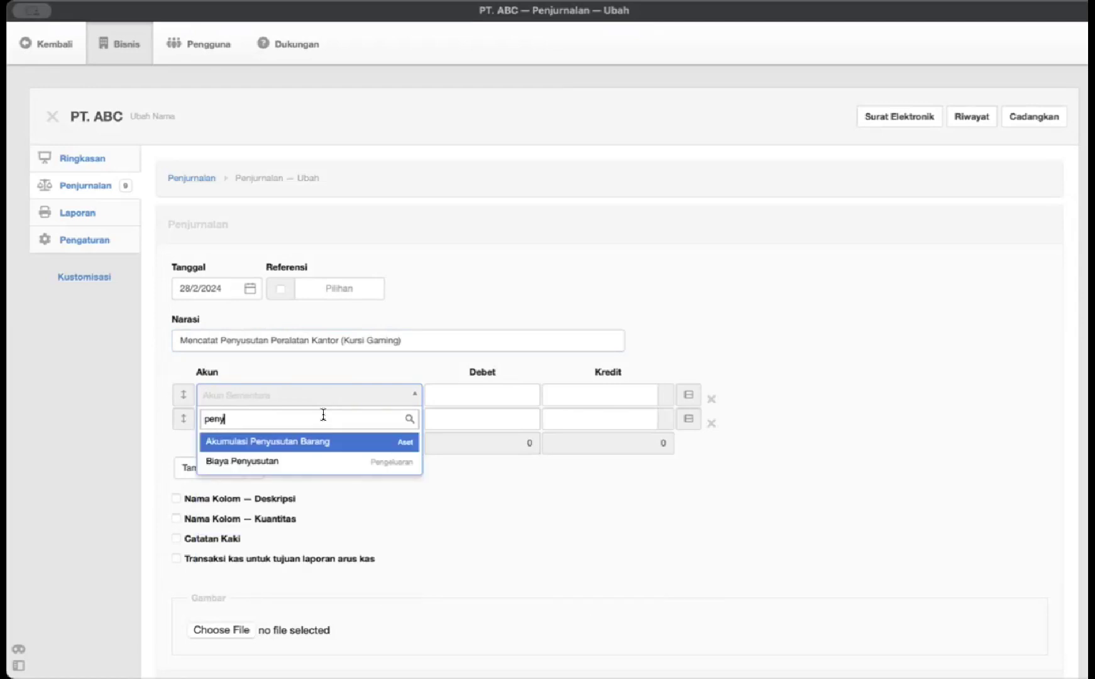
pyautogui.click(325, 461)
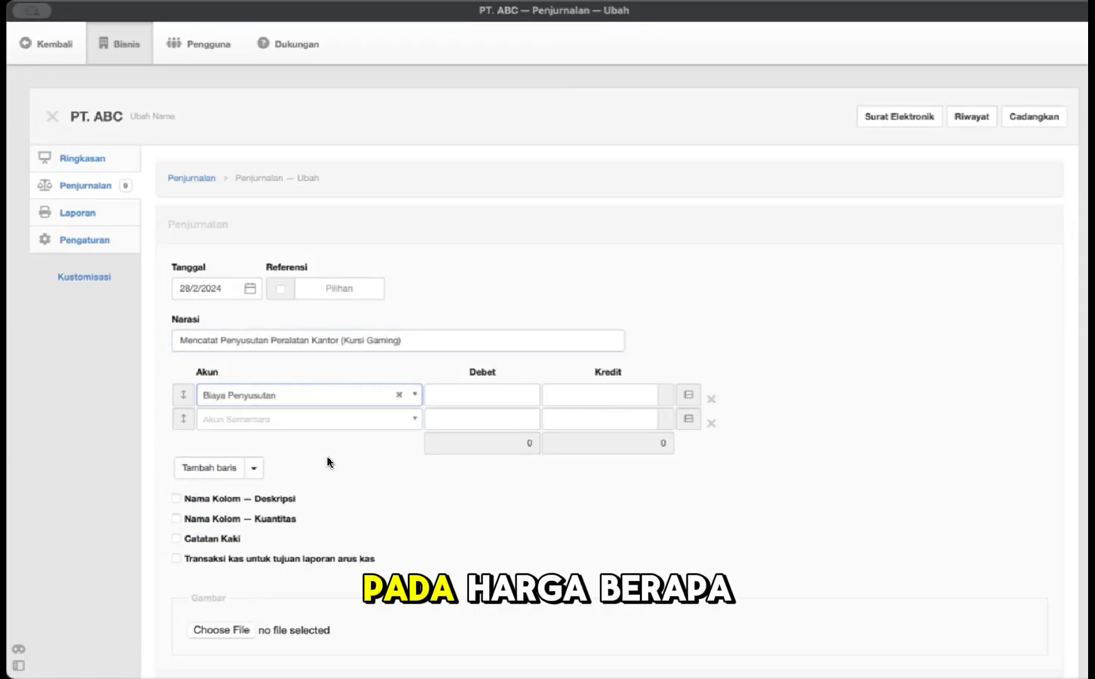
pyautogui.click(303, 422)
pyautogui.click(377, 465)
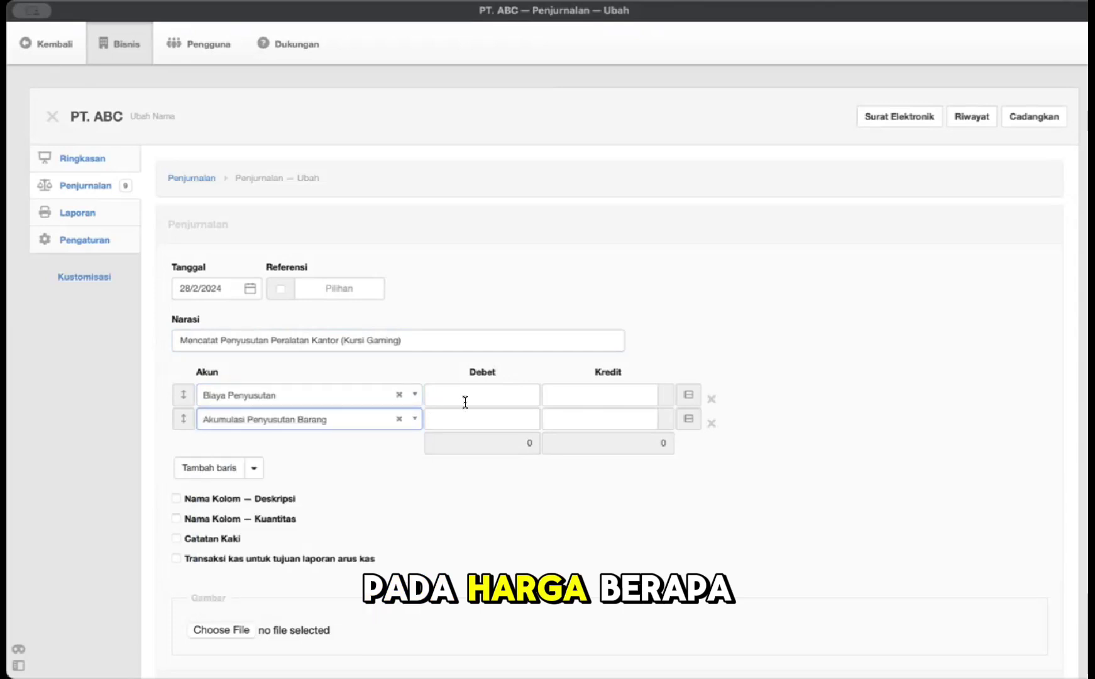
# Step: Debit Biaya Penyusutan with 1000000 and credit Akumulasi Penyusutan Barang with 1000000
pyautogui.click(464, 400)
pyautogui.write('1')
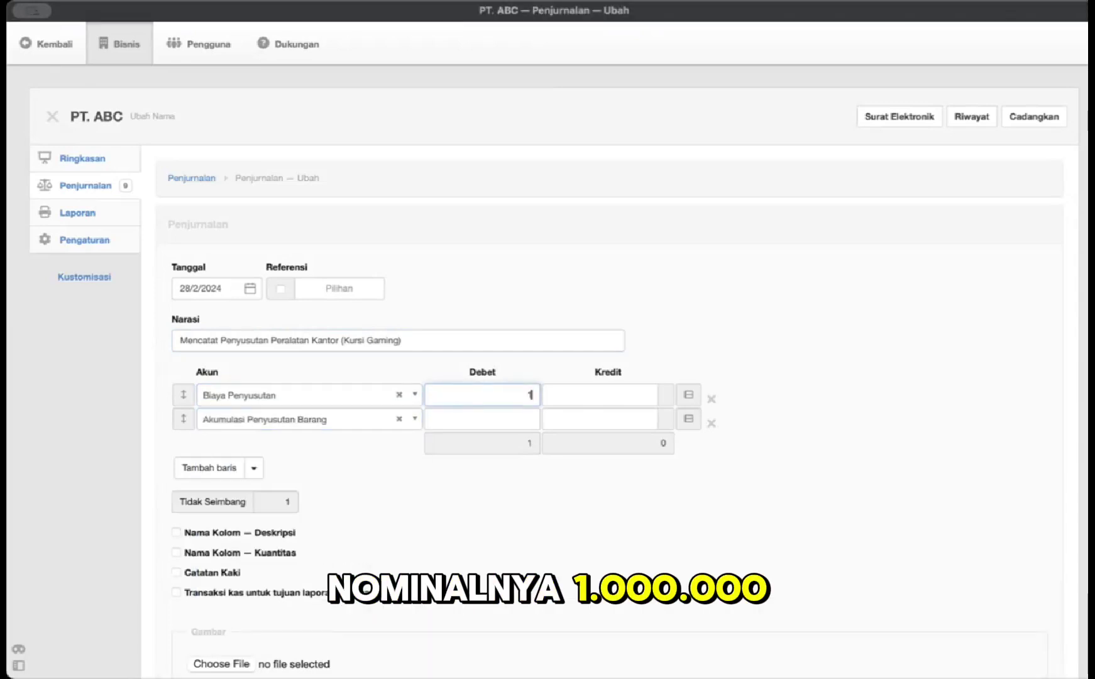
pyautogui.write('000000')
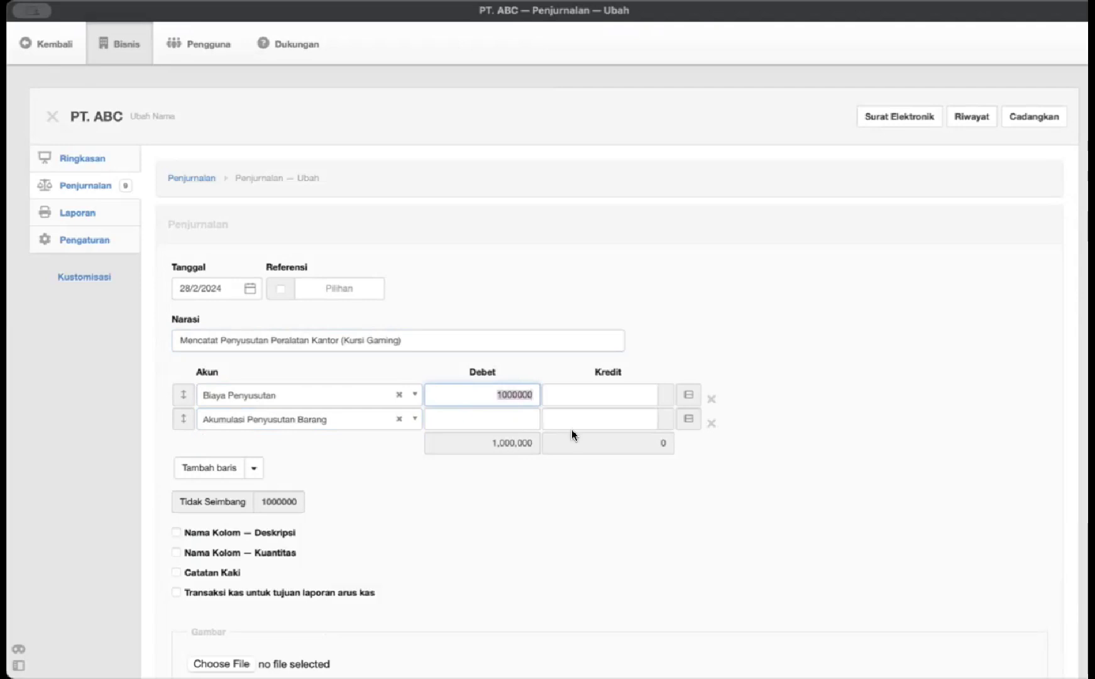
pyautogui.click(591, 418)
pyautogui.write('1000000')
pyautogui.click(471, 501)
pyautogui.scroll(-5, 471, 502)
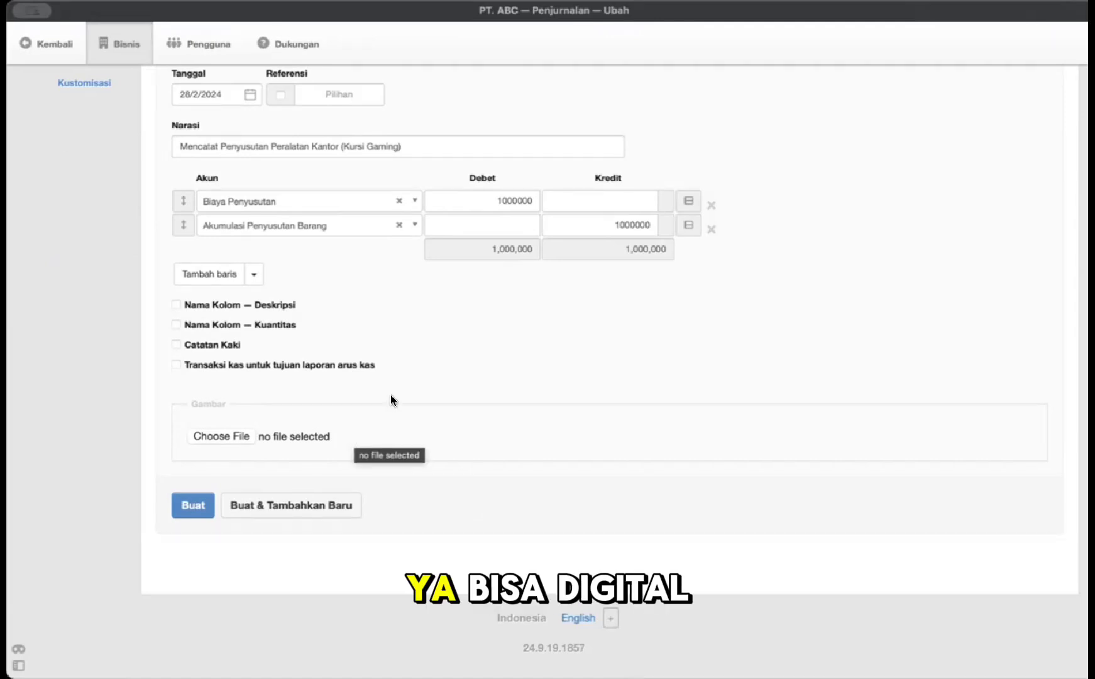
# Step: Save the completed 28/2/2024 journal entry for the Kursi Gaming depreciation
pyautogui.scroll(5, 375, 389)
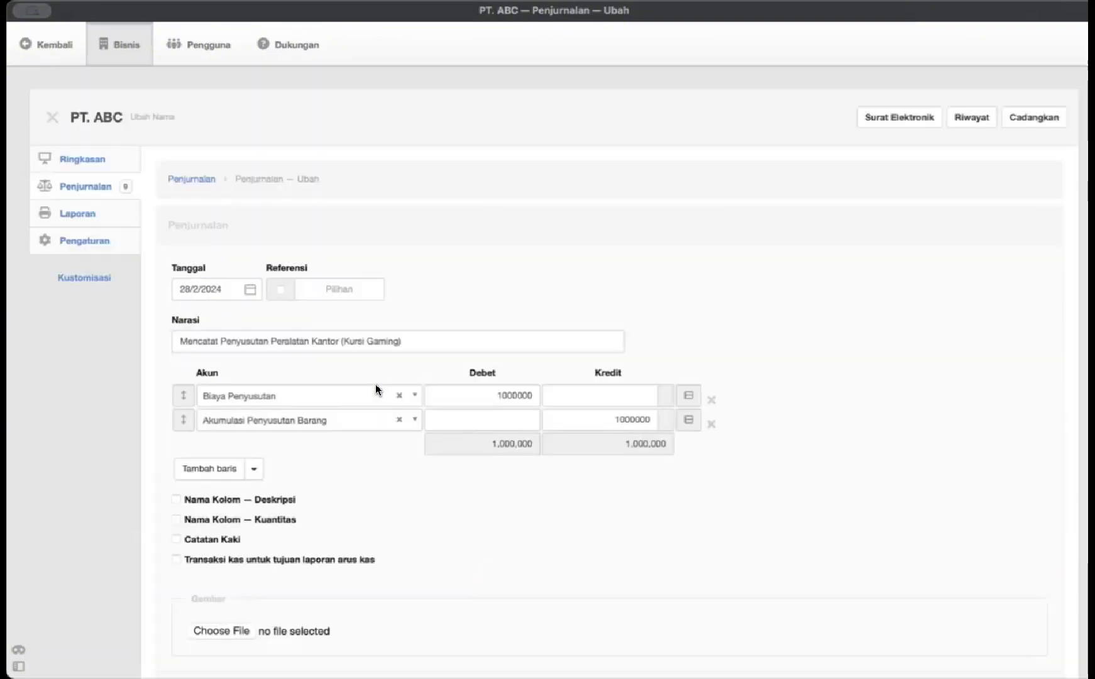
pyautogui.scroll(-5, 375, 389)
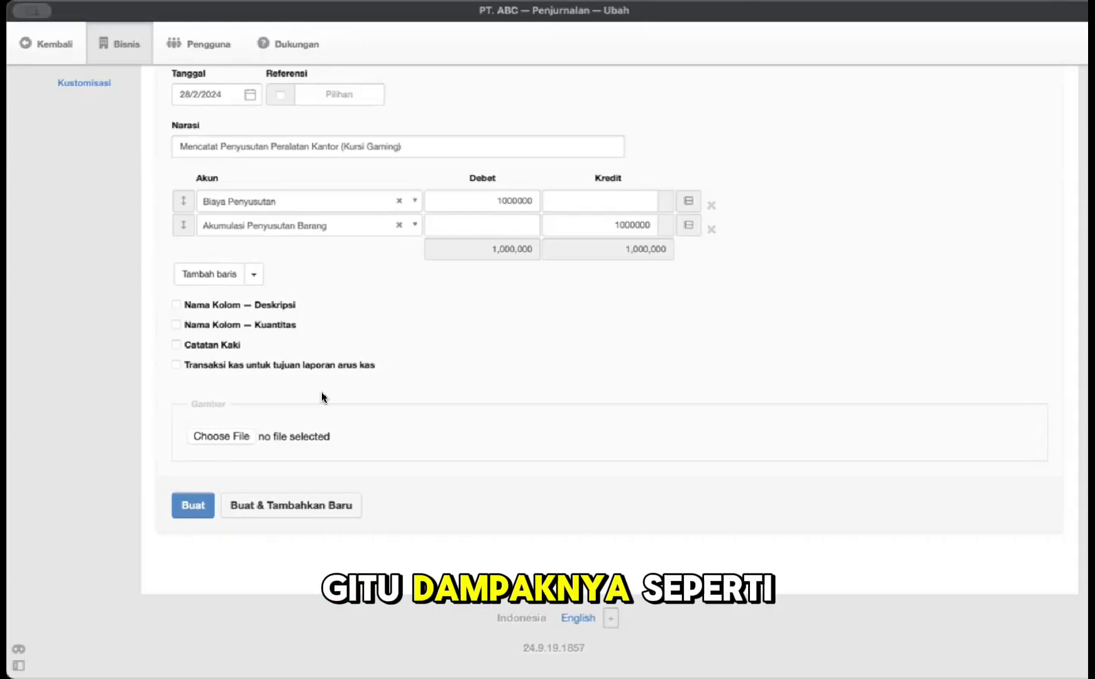
pyautogui.click(185, 512)
pyautogui.scroll(-3, 476, 410)
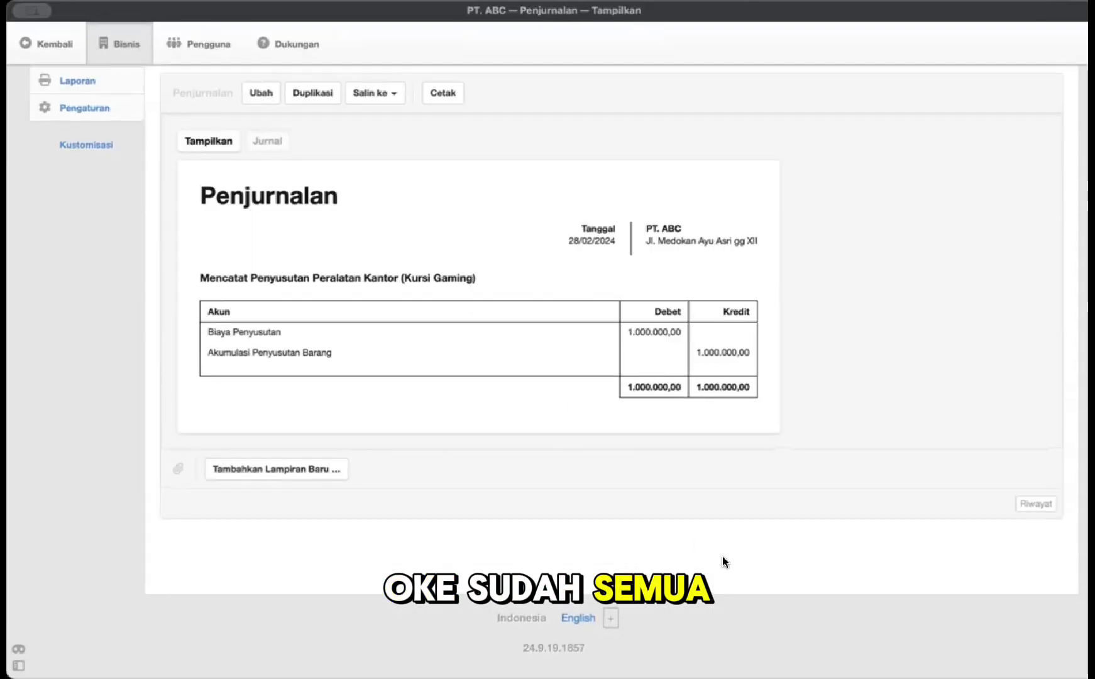
pyautogui.scroll(3, 481, 424)
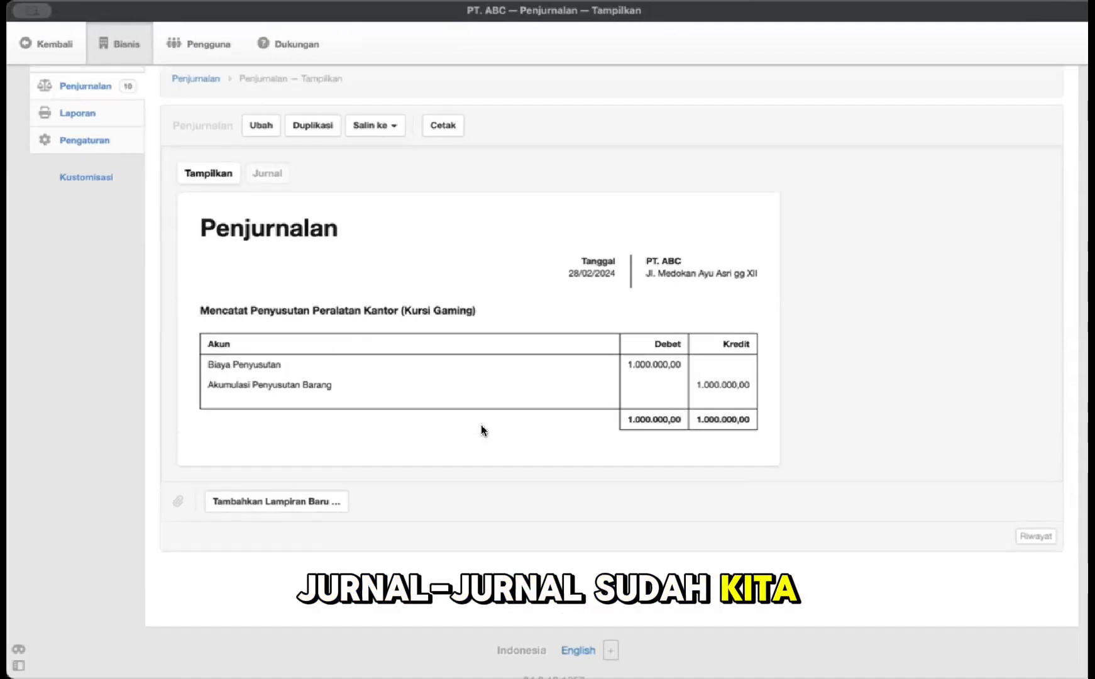
# Step: Open the business's Ringkasan and review the Neraca and Laporan Laba Rugi figures down to Laba (Rugi) Bersih
pyautogui.click(88, 159)
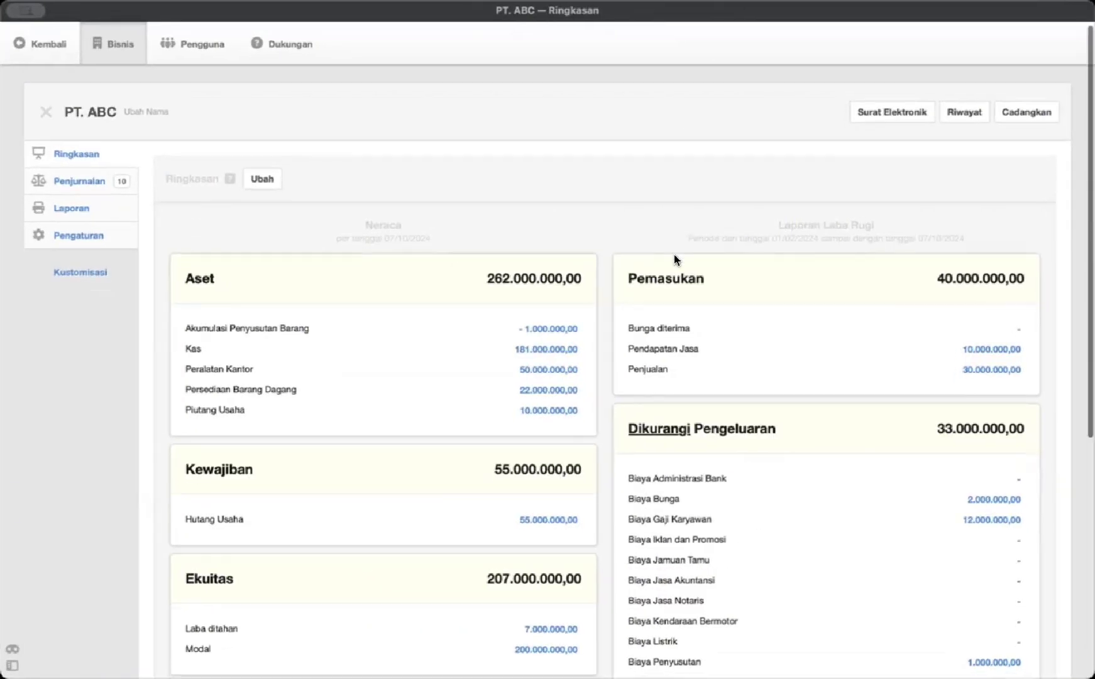
pyautogui.scroll(-5, 680, 258)
pyautogui.scroll(5, 674, 254)
pyautogui.scroll(-2, 674, 254)
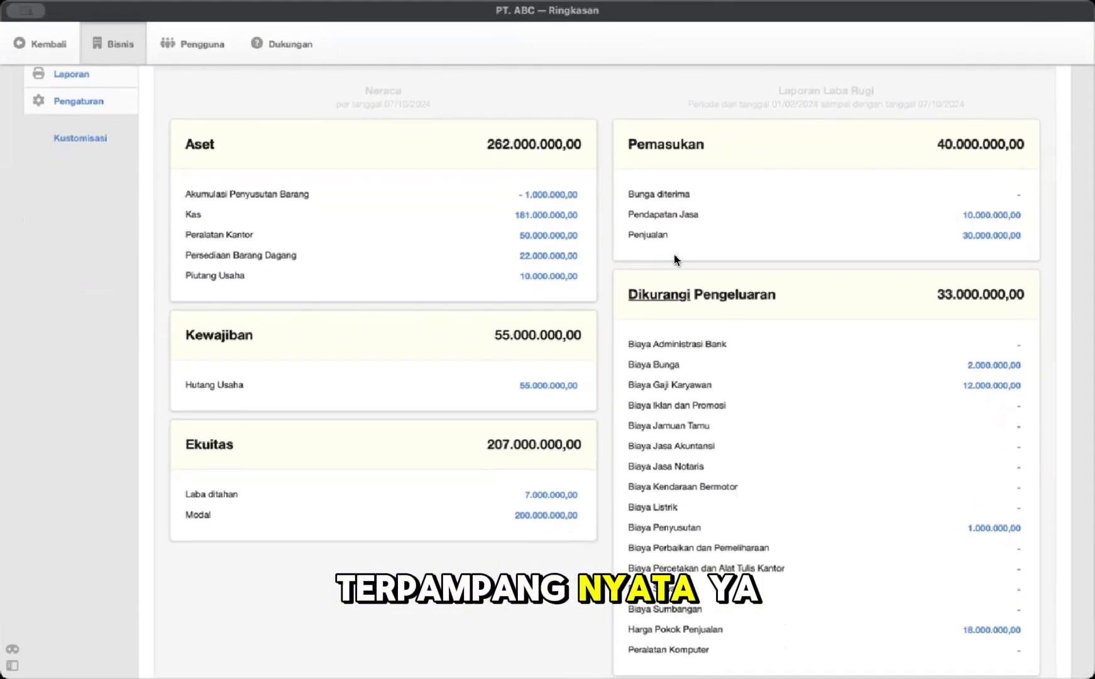
pyautogui.scroll(-2, 673, 259)
pyautogui.scroll(-3, 674, 254)
pyautogui.scroll(6, 498, 251)
pyautogui.scroll(-2, 384, 242)
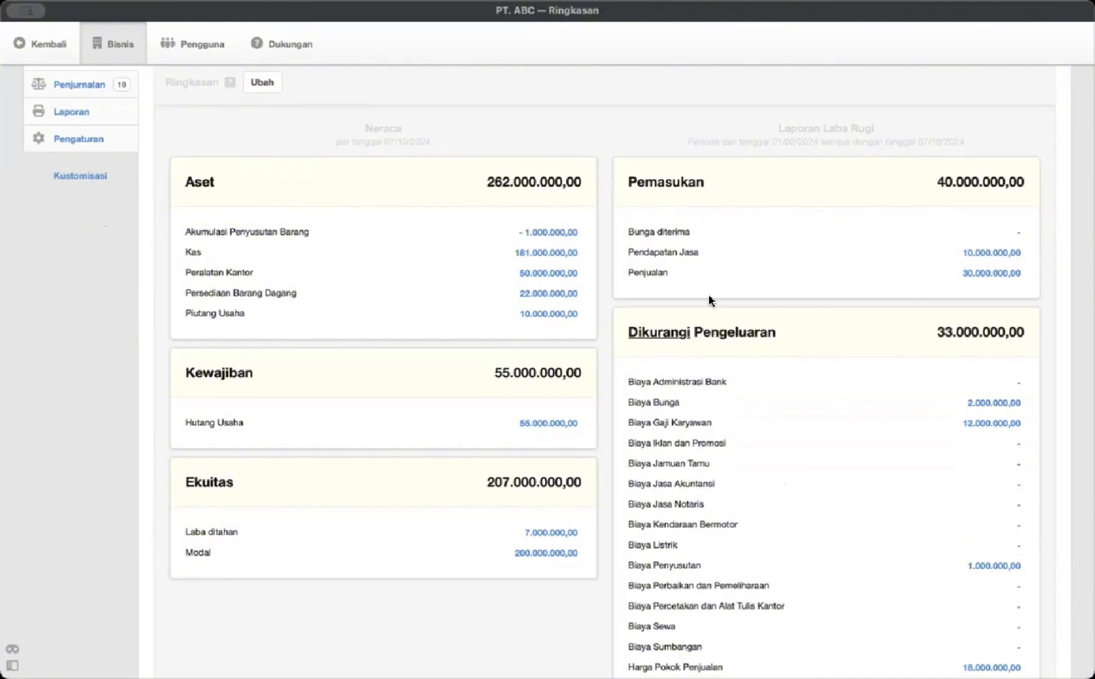
pyautogui.scroll(-5, 770, 344)
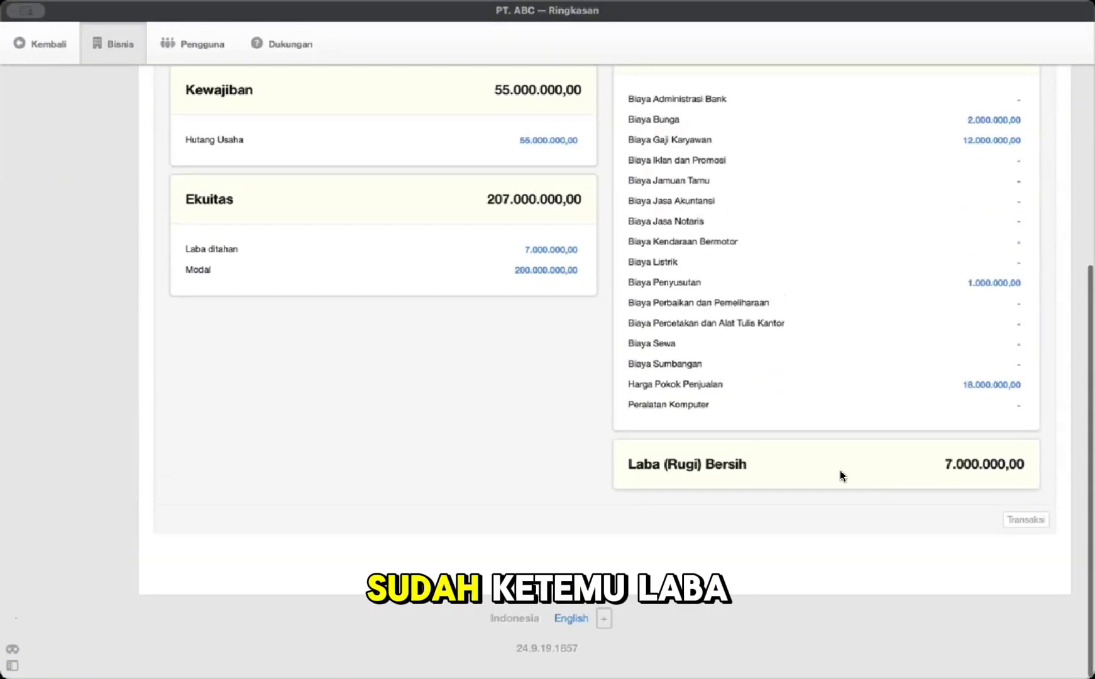
pyautogui.scroll(4, 768, 433)
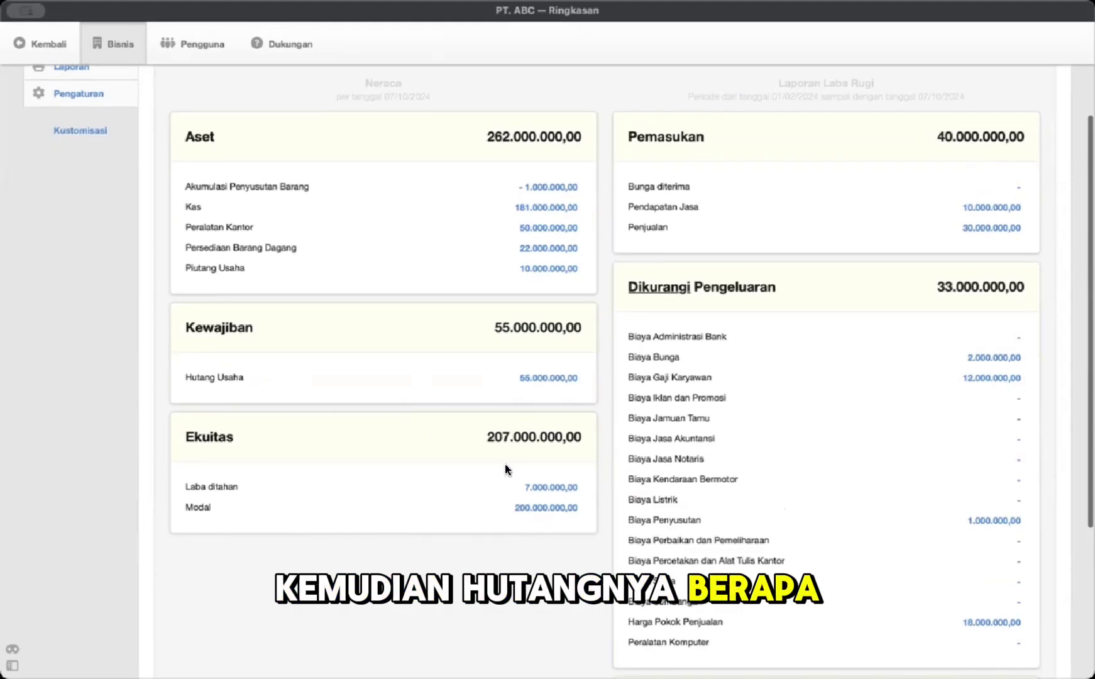
# Step: View the transactions behind the Laba ditahan balance, and return to the Ringkasan
pyautogui.click(546, 486)
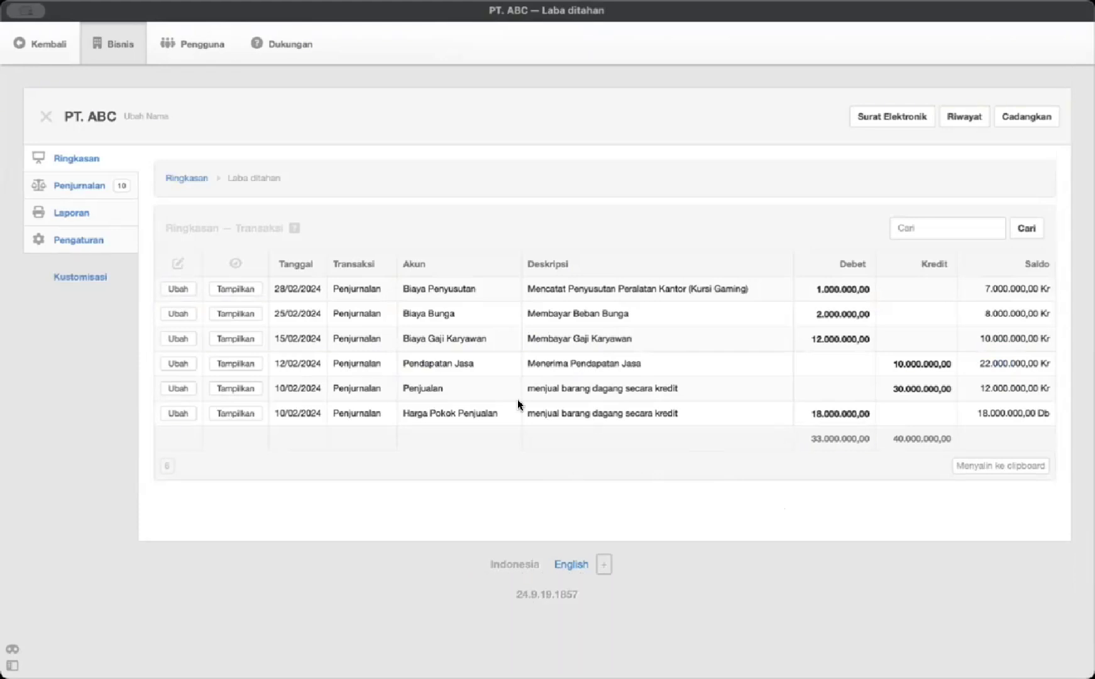
pyautogui.click(30, 32)
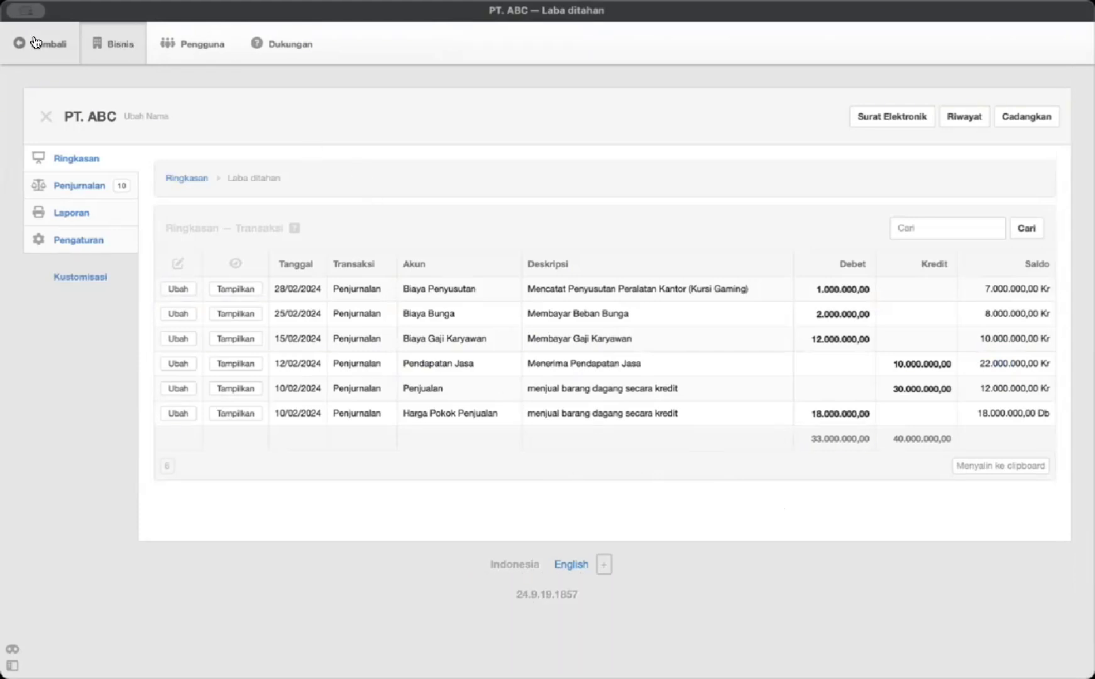
pyautogui.scroll(-1, 577, 498)
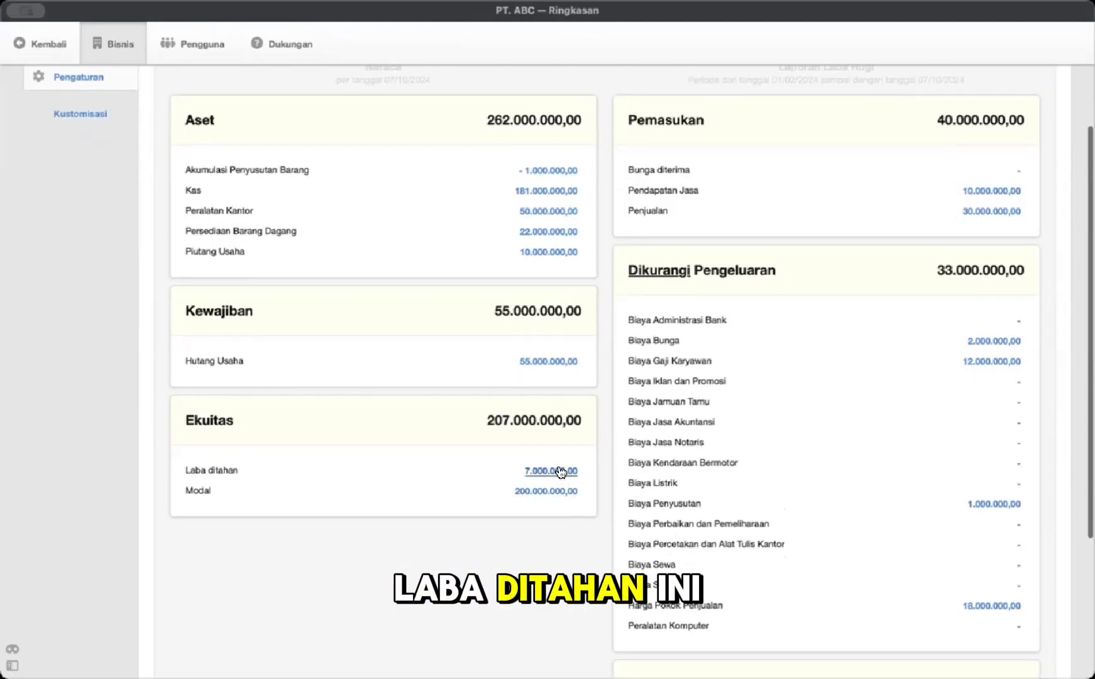
# Step: Highlight the Laba (Rugi) Bersih amount and compare it with Laba ditahan under Ekuitas
pyautogui.scroll(-5, 839, 471)
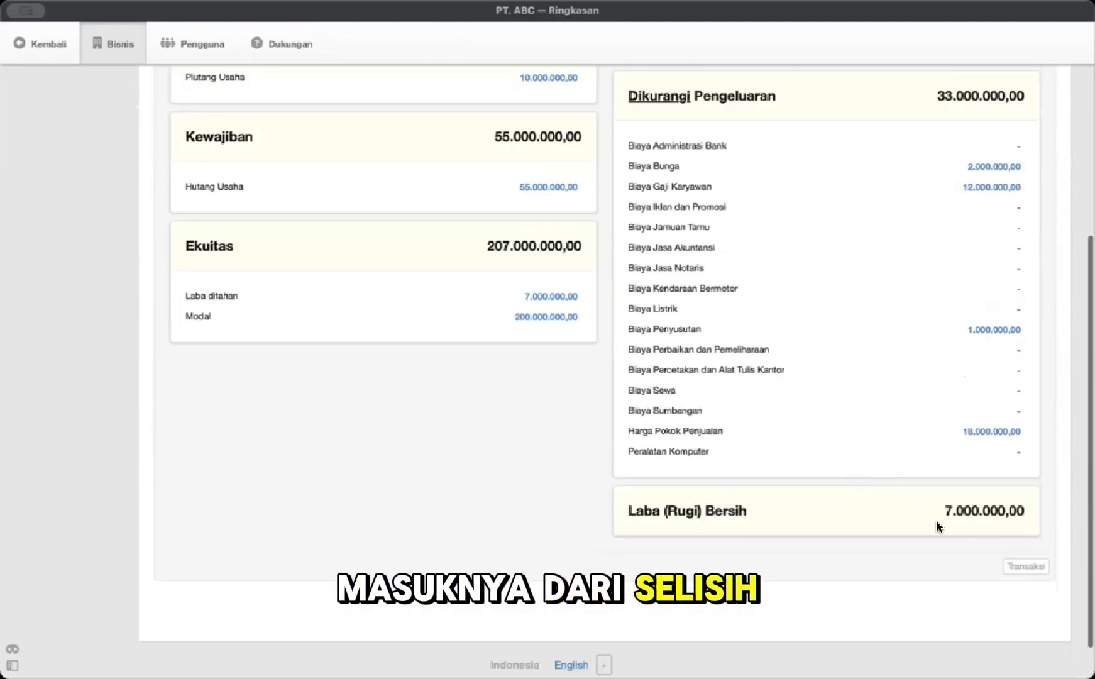
pyautogui.moveTo(943, 511); pyautogui.dragTo(1026, 510)
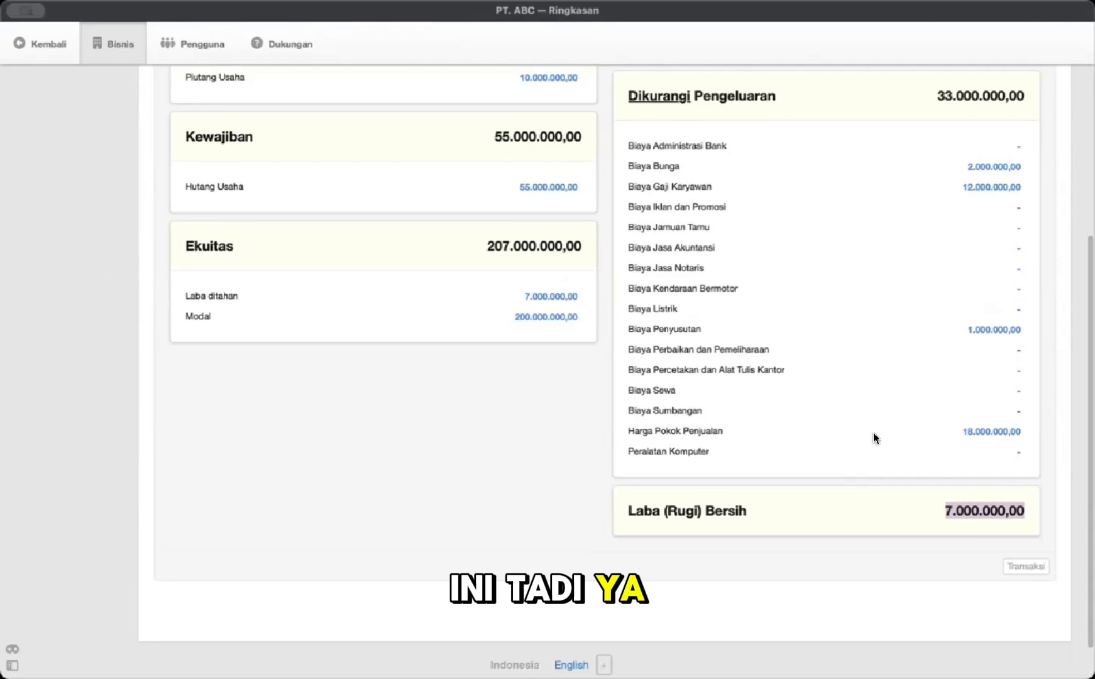
pyautogui.scroll(10, 874, 432)
pyautogui.scroll(-11, 870, 420)
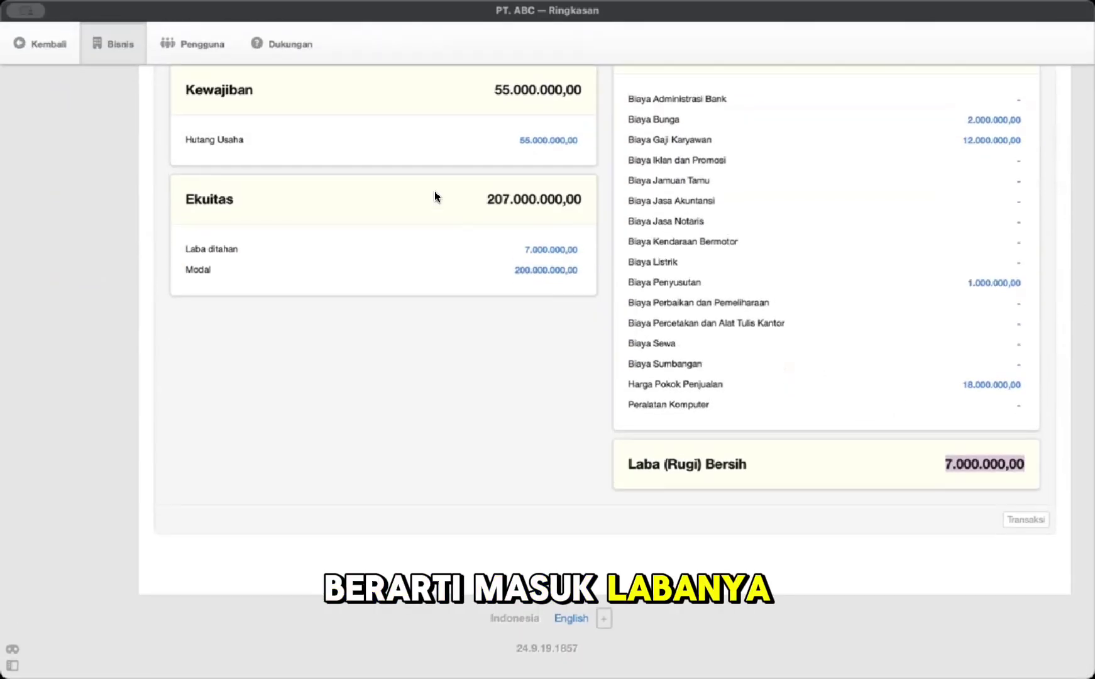
pyautogui.scroll(10, 435, 196)
pyautogui.scroll(-8, 440, 337)
pyautogui.scroll(5, 478, 341)
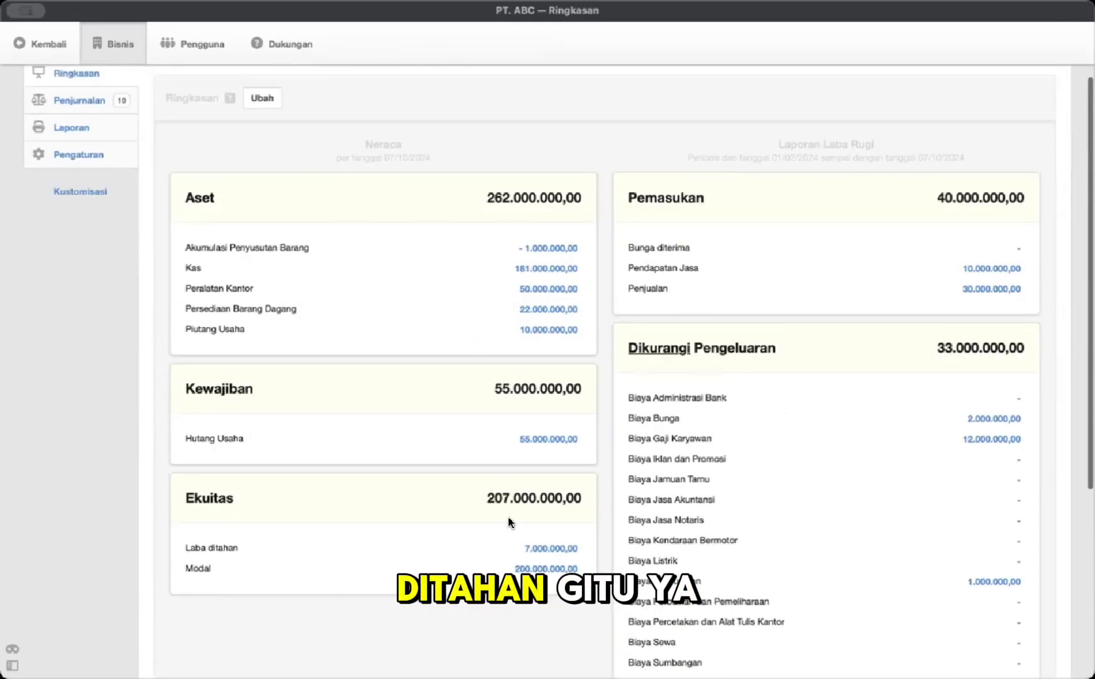
pyautogui.scroll(-4, 508, 519)
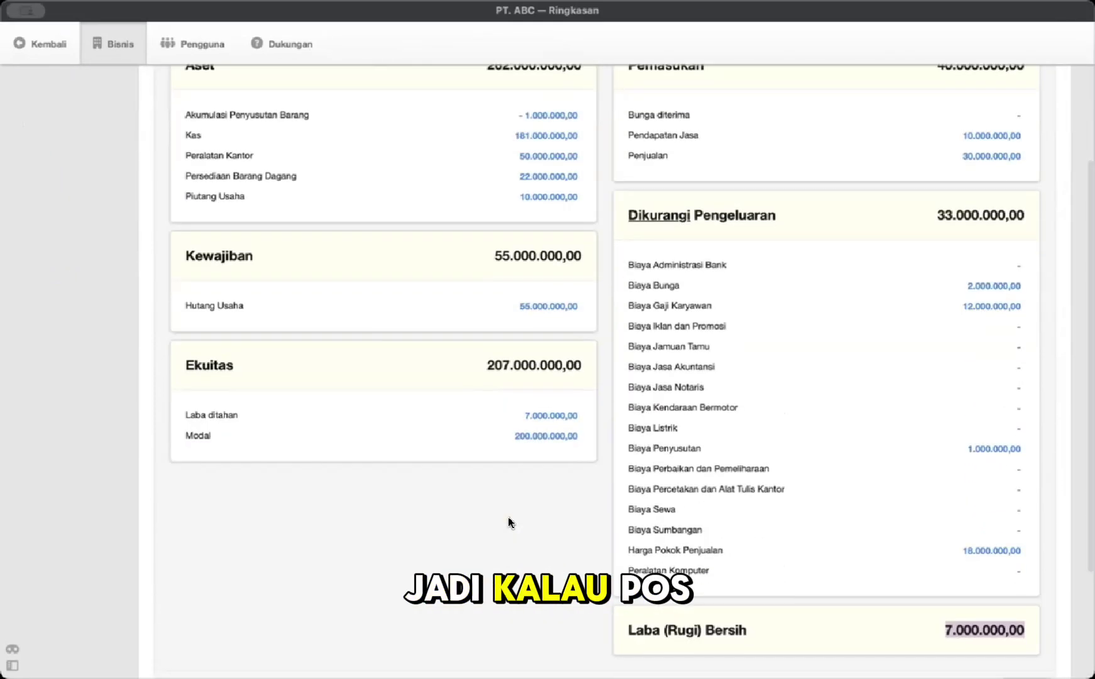
pyautogui.scroll(2, 509, 522)
pyautogui.scroll(1, 509, 522)
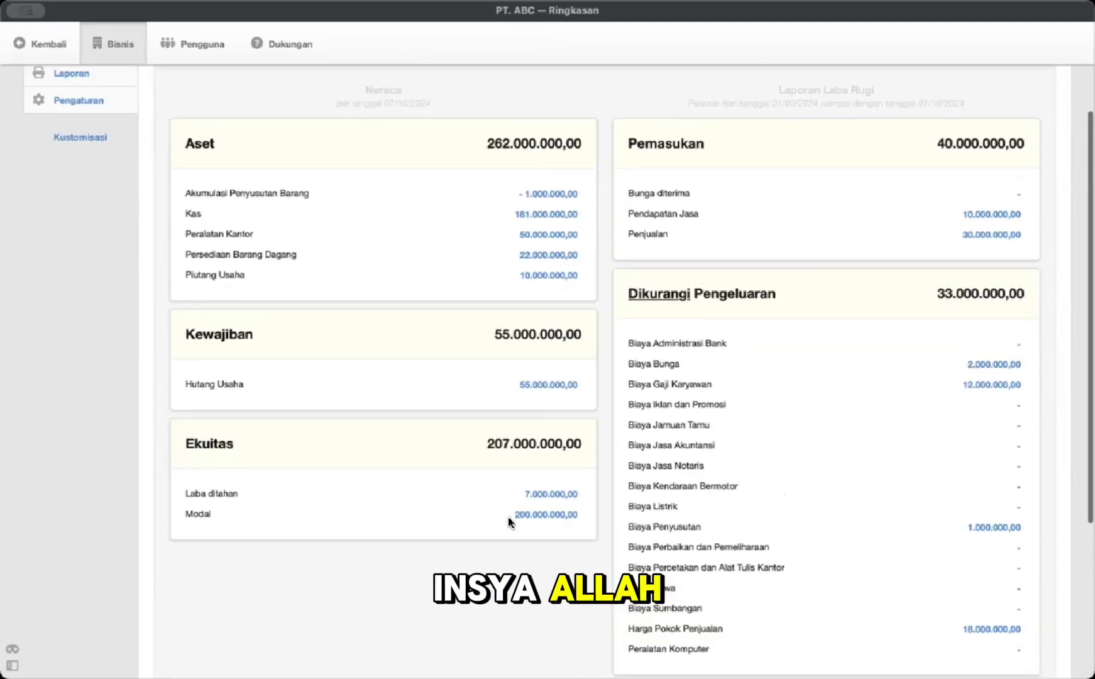
pyautogui.scroll(-2, 509, 521)
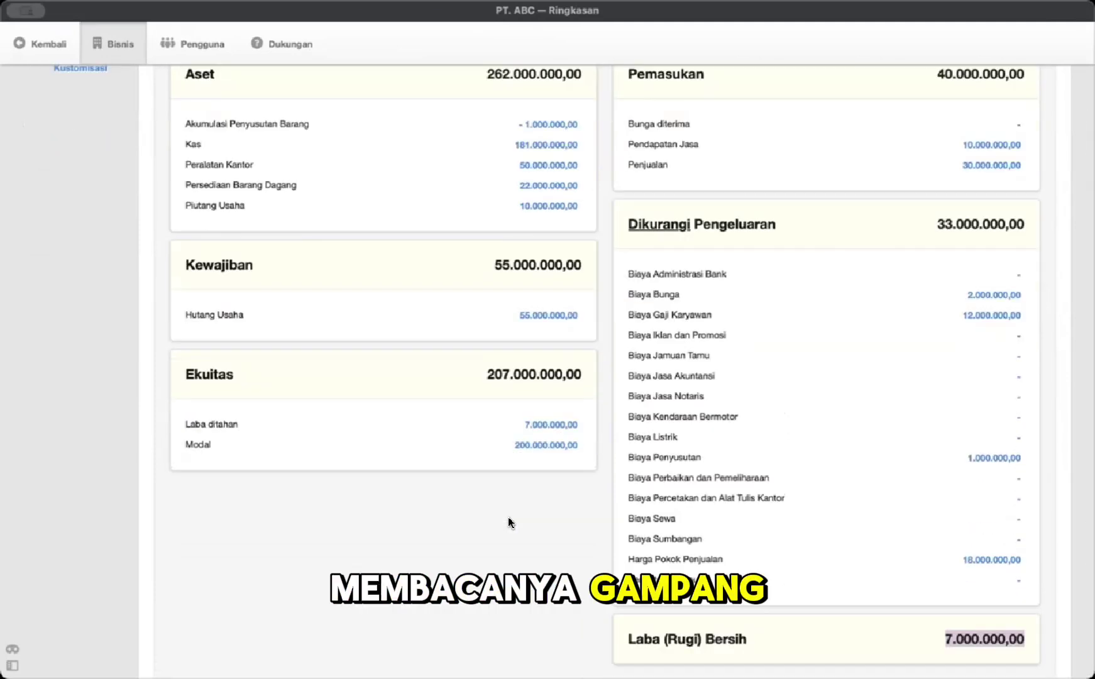
pyautogui.scroll(1, 510, 522)
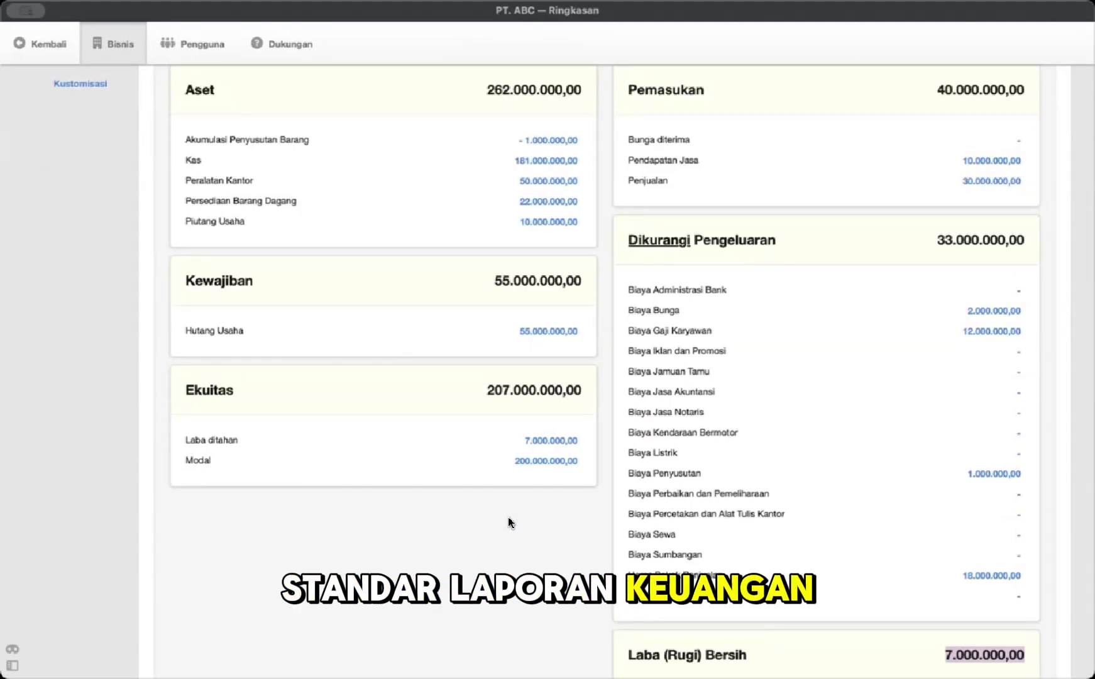
pyautogui.scroll(3, 509, 521)
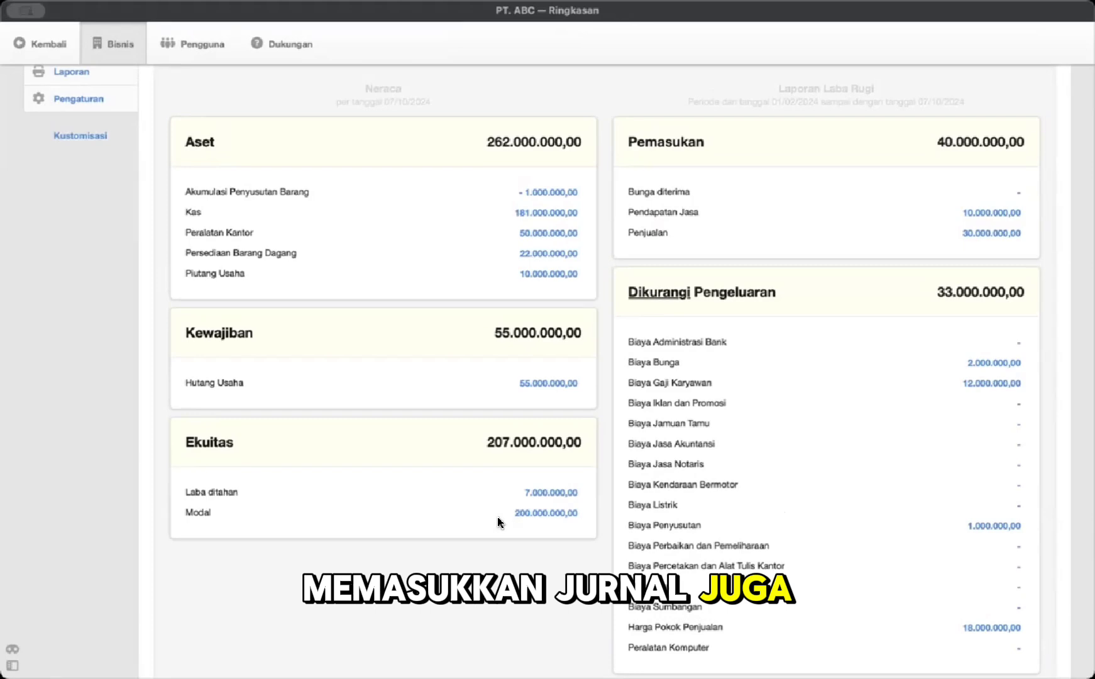
pyautogui.scroll(5, 424, 458)
pyautogui.scroll(-5, 424, 463)
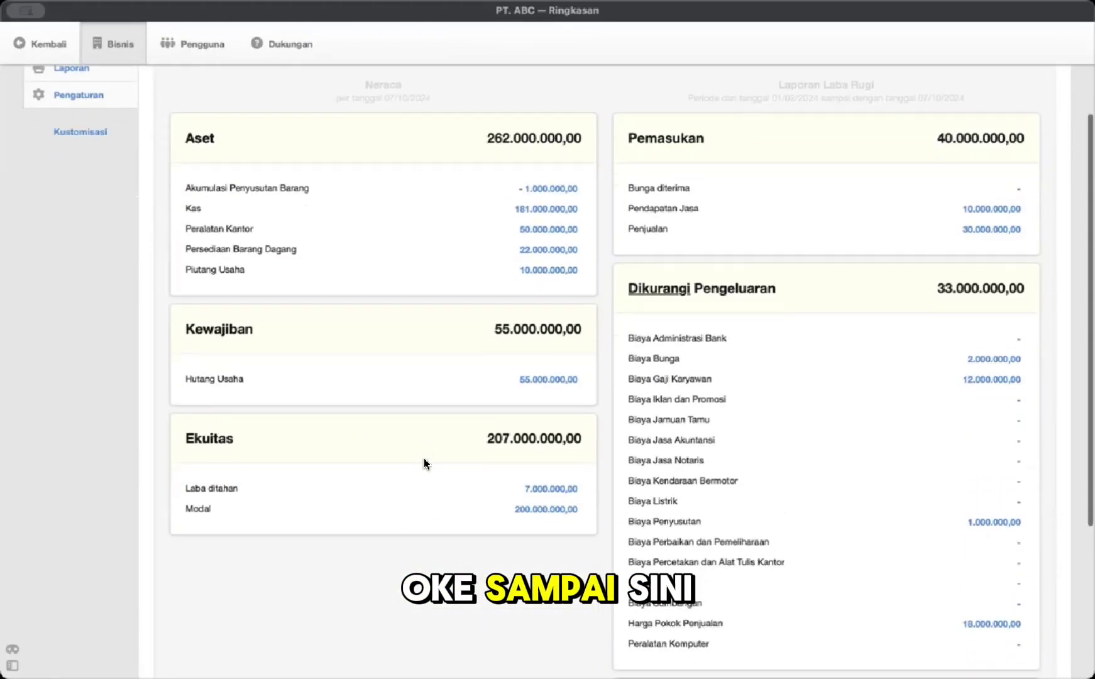
pyautogui.scroll(4, 423, 459)
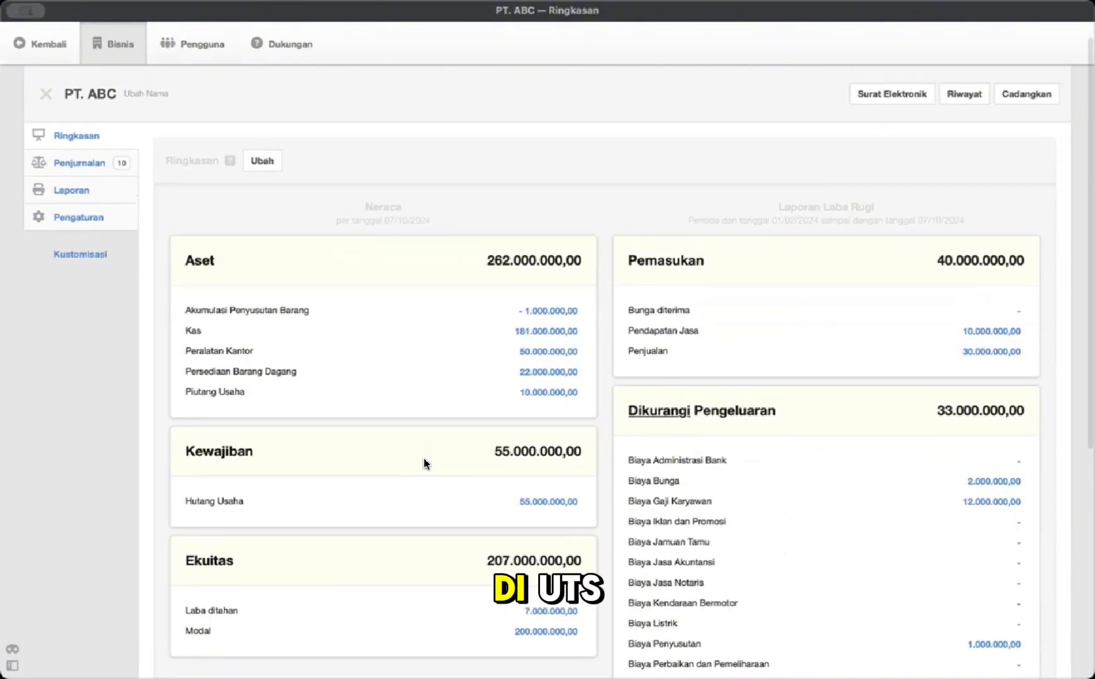
pyautogui.scroll(-1, 424, 463)
pyautogui.scroll(1, 424, 464)
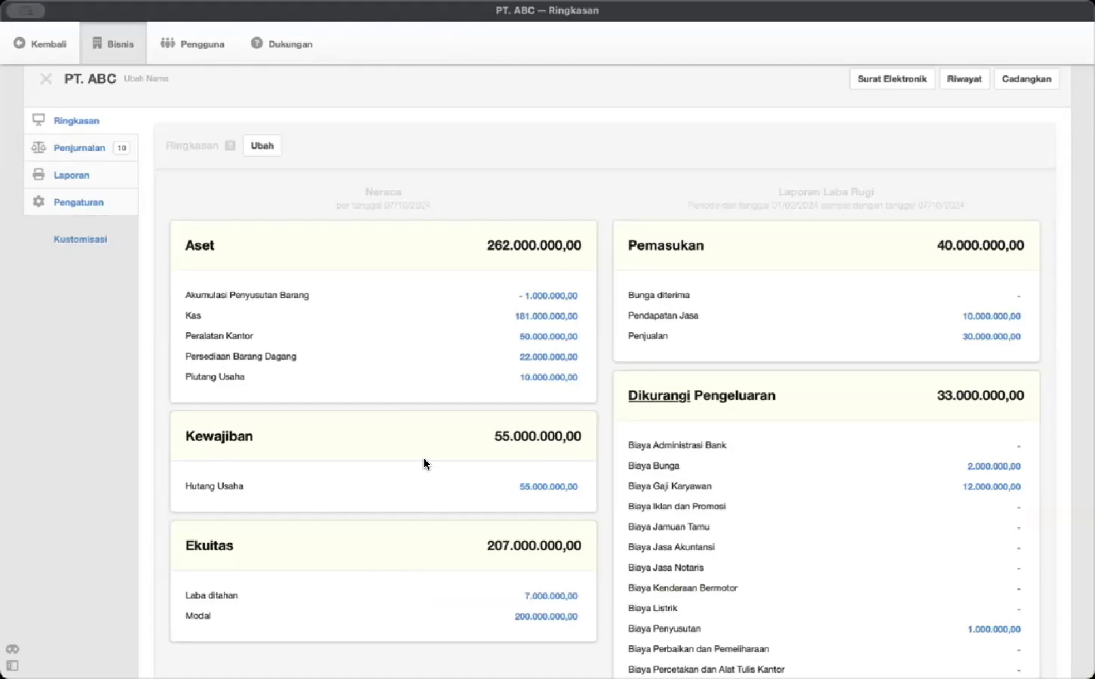
pyautogui.scroll(2, 424, 464)
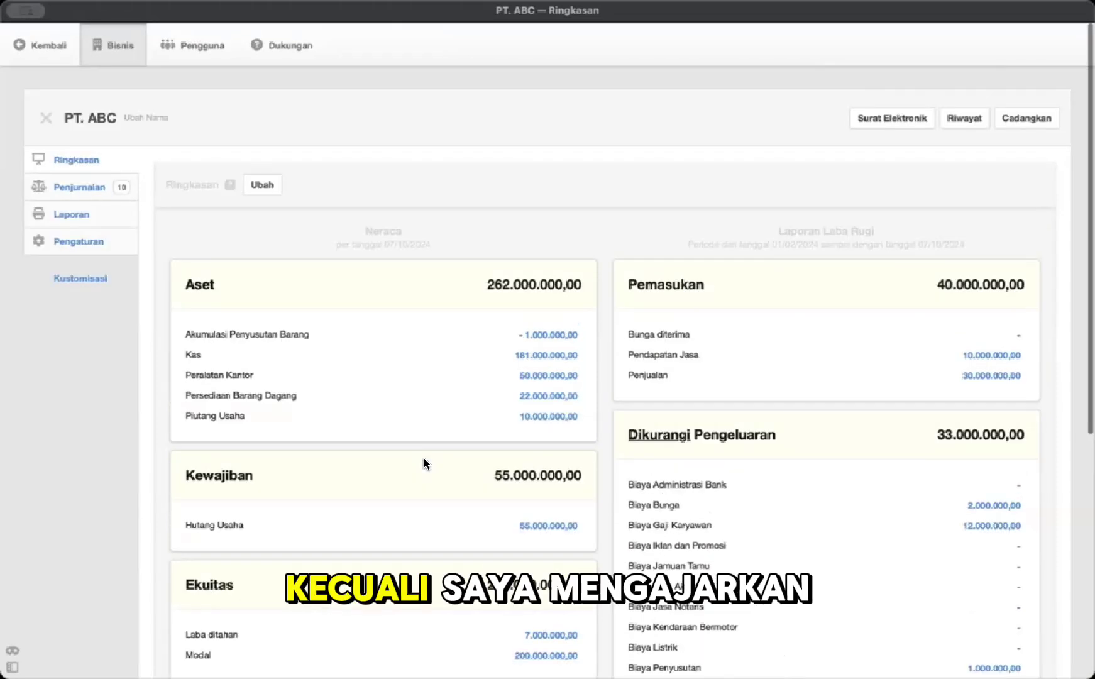
pyautogui.scroll(-1, 423, 463)
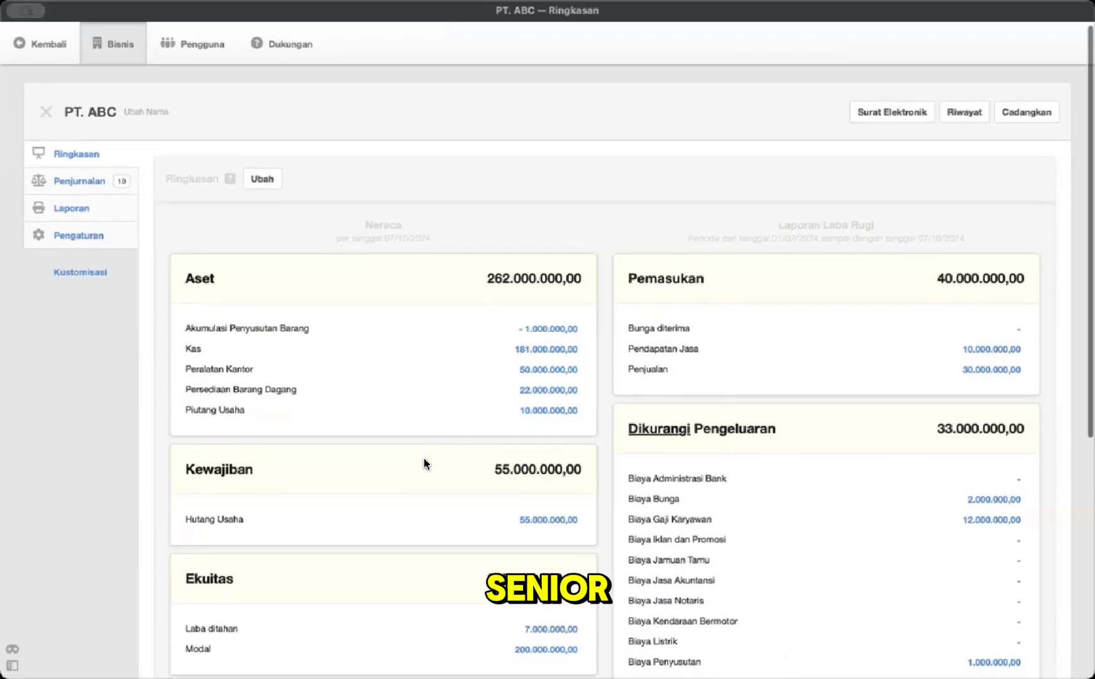
pyautogui.scroll(-1, 424, 460)
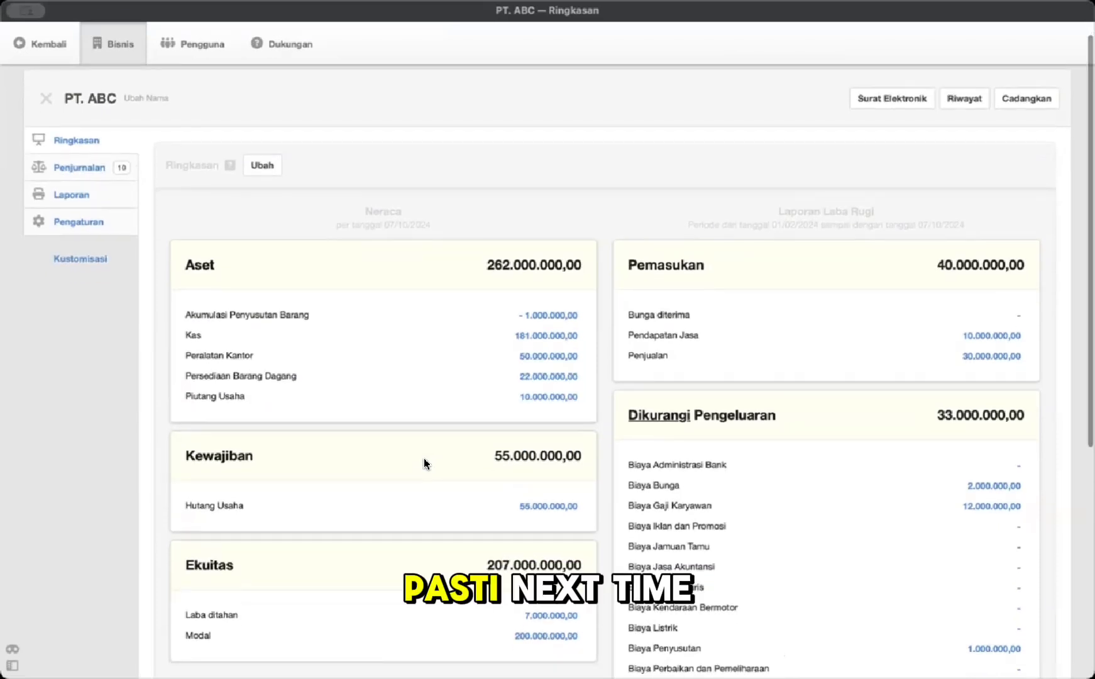
pyautogui.scroll(-1, 424, 459)
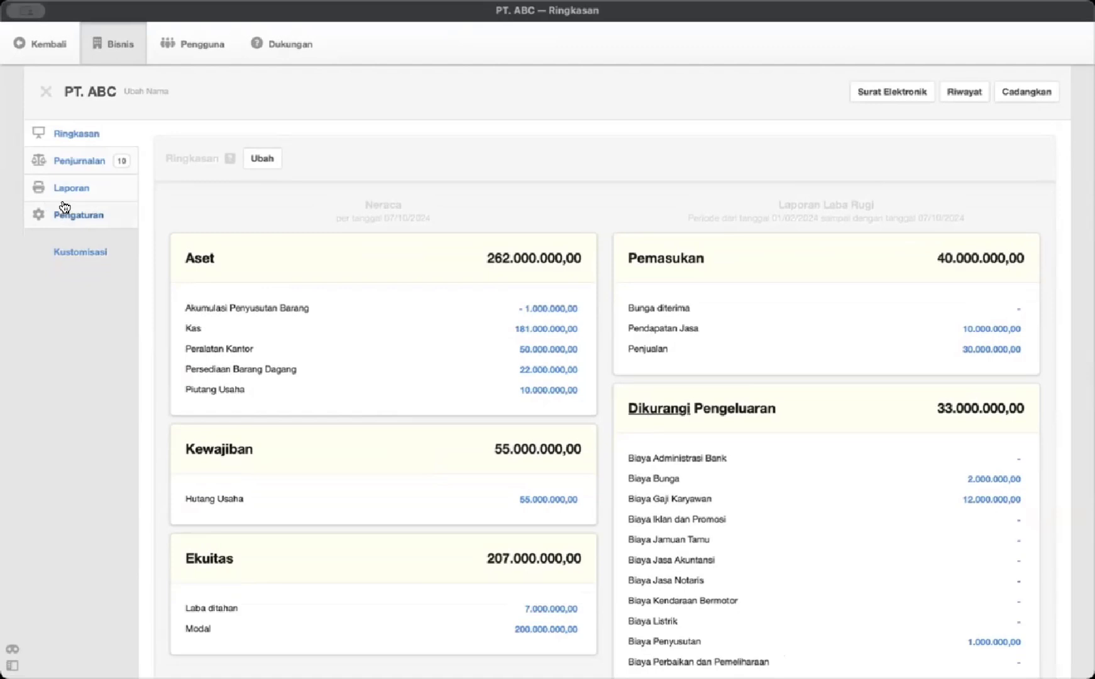
pyautogui.scroll(-10, 506, 428)
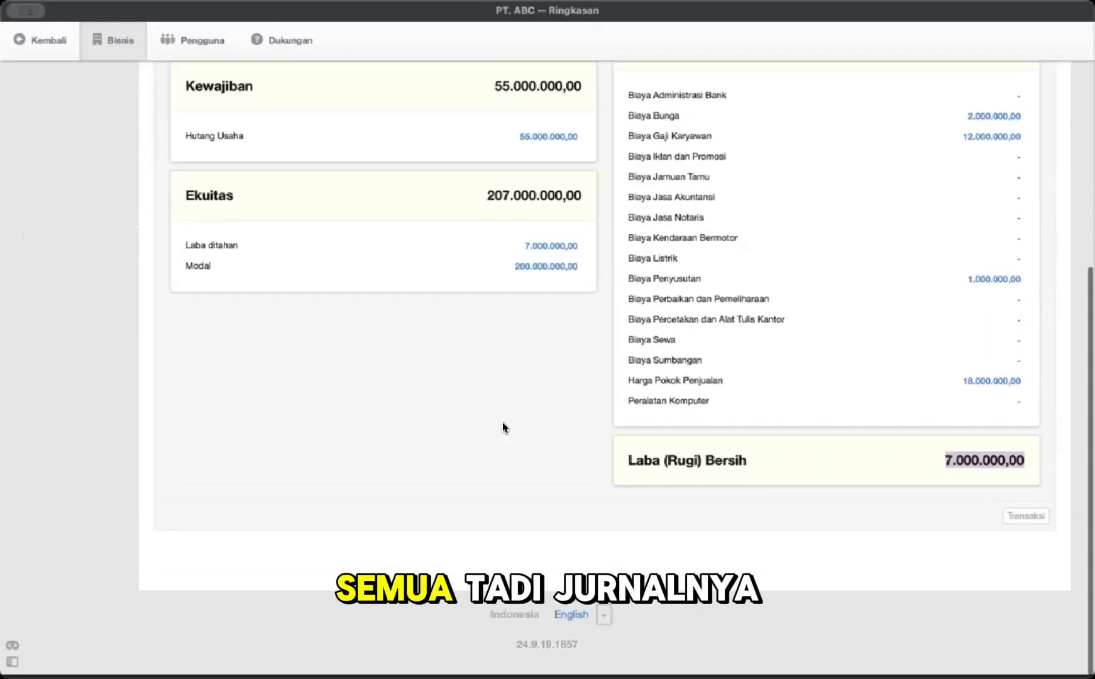
pyautogui.scroll(3, 515, 443)
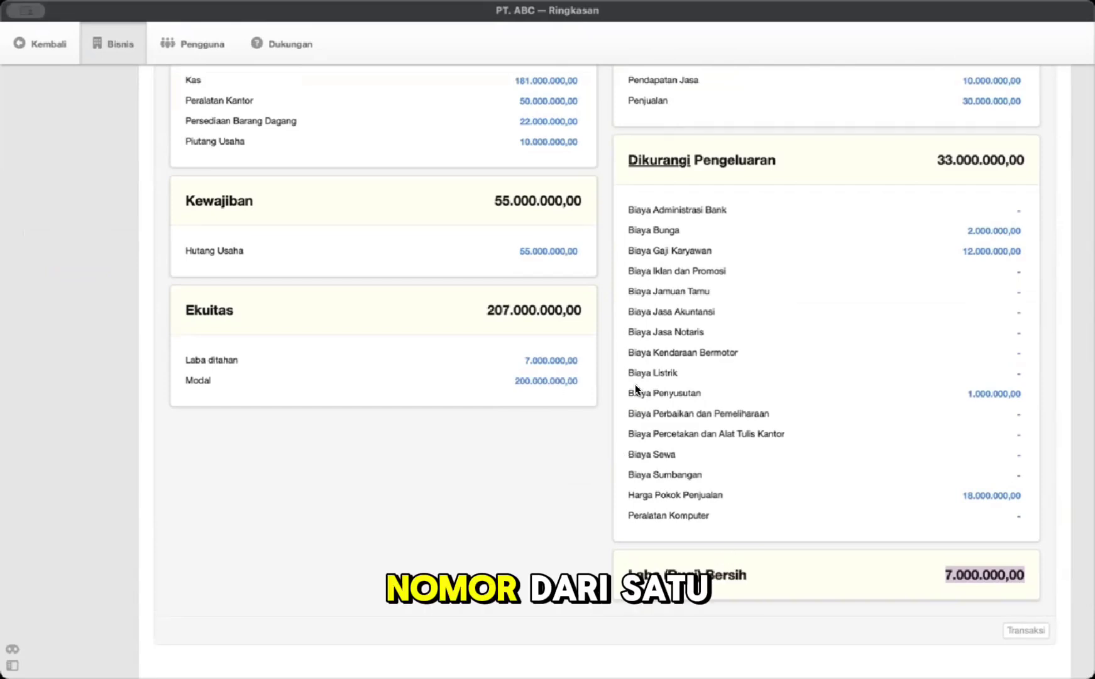
# Step: Switch to the Tugas Latihan PA.pdf assignment and review Tugas items 1 and 2 on the jurnal umum and buku besar
pyautogui.press('super+Tab')
pyautogui.scroll(-3, 333, 439)
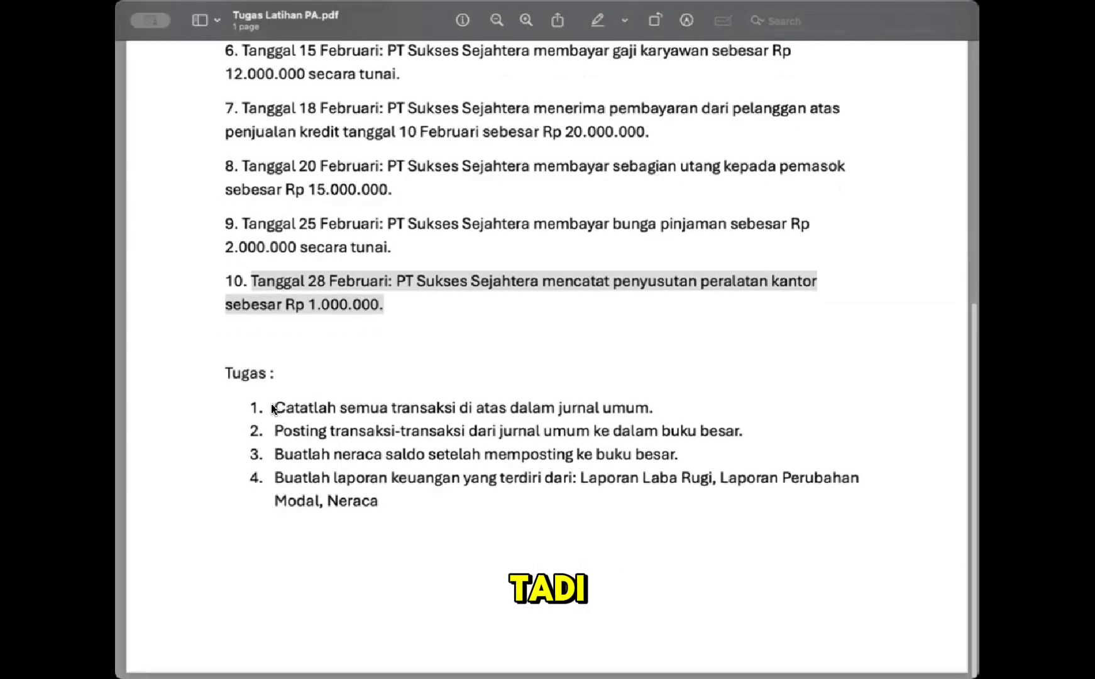
pyautogui.moveTo(653, 409); pyautogui.dragTo(269, 400)
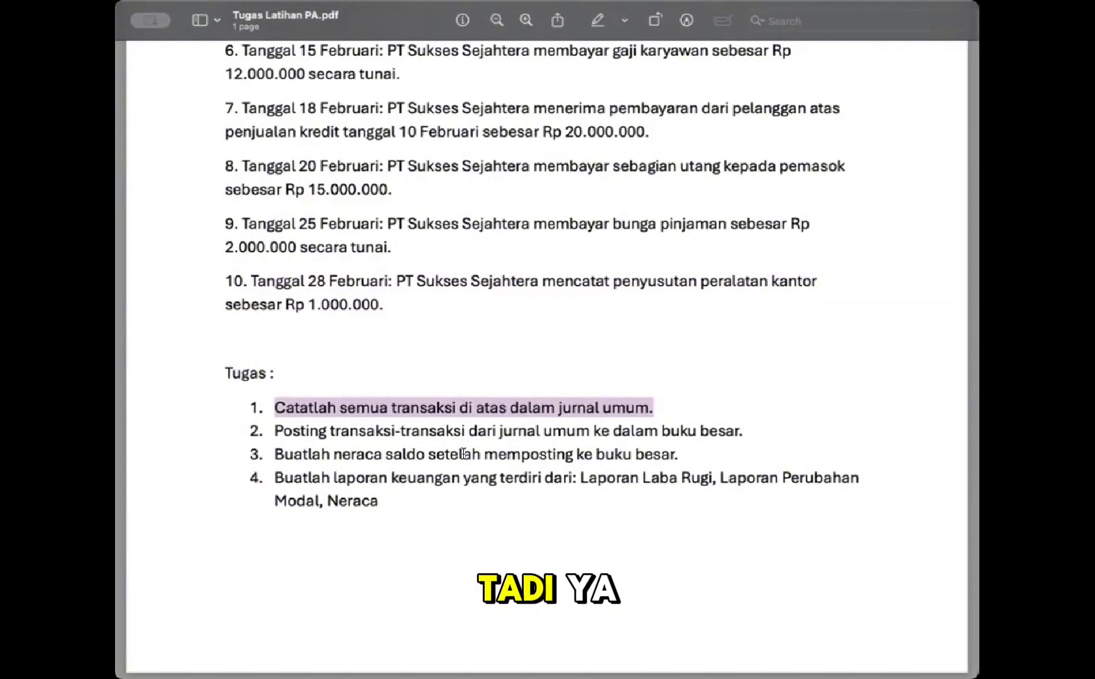
pyautogui.click(656, 457)
pyautogui.moveTo(757, 427); pyautogui.dragTo(627, 427)
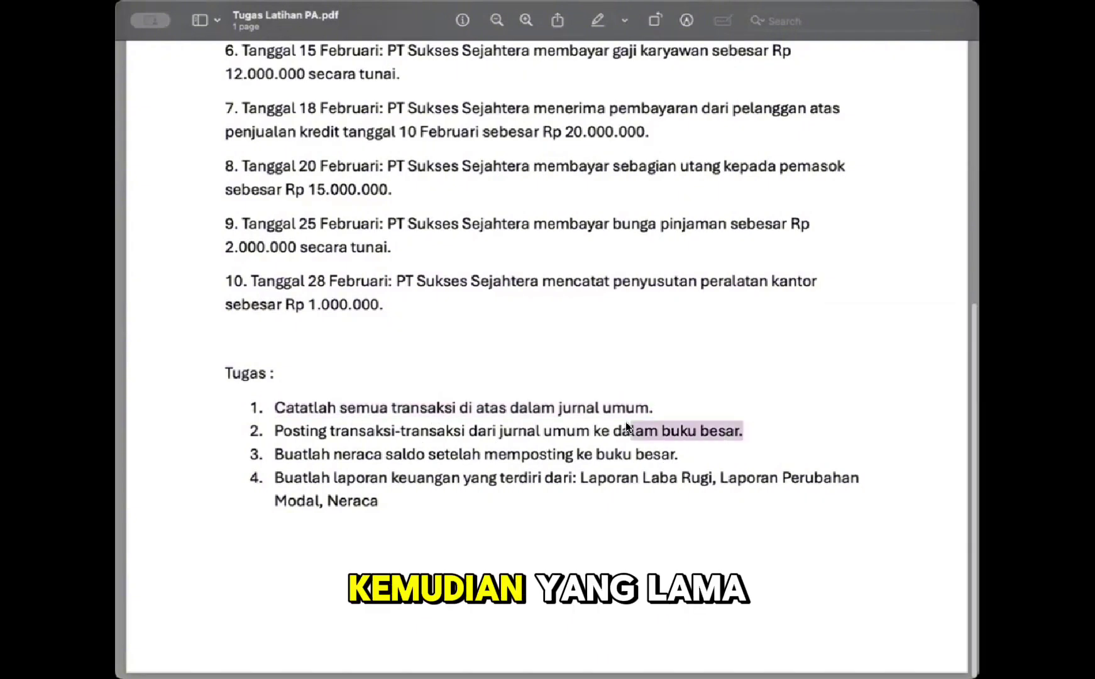
pyautogui.click(700, 416)
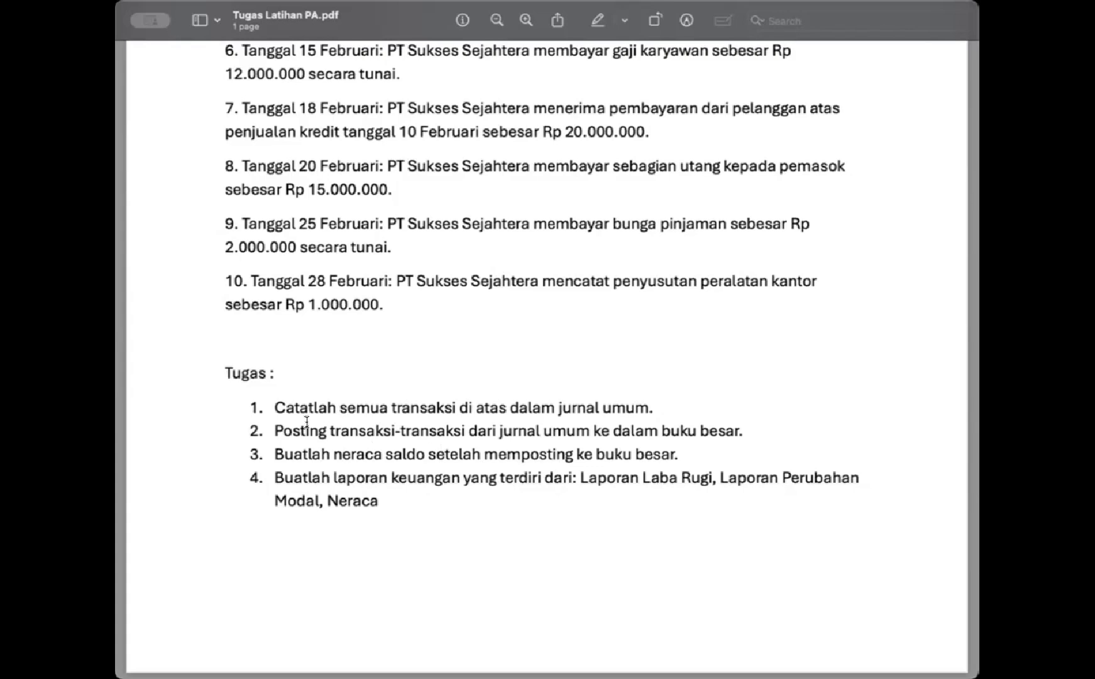
pyautogui.moveTo(269, 431); pyautogui.dragTo(571, 433)
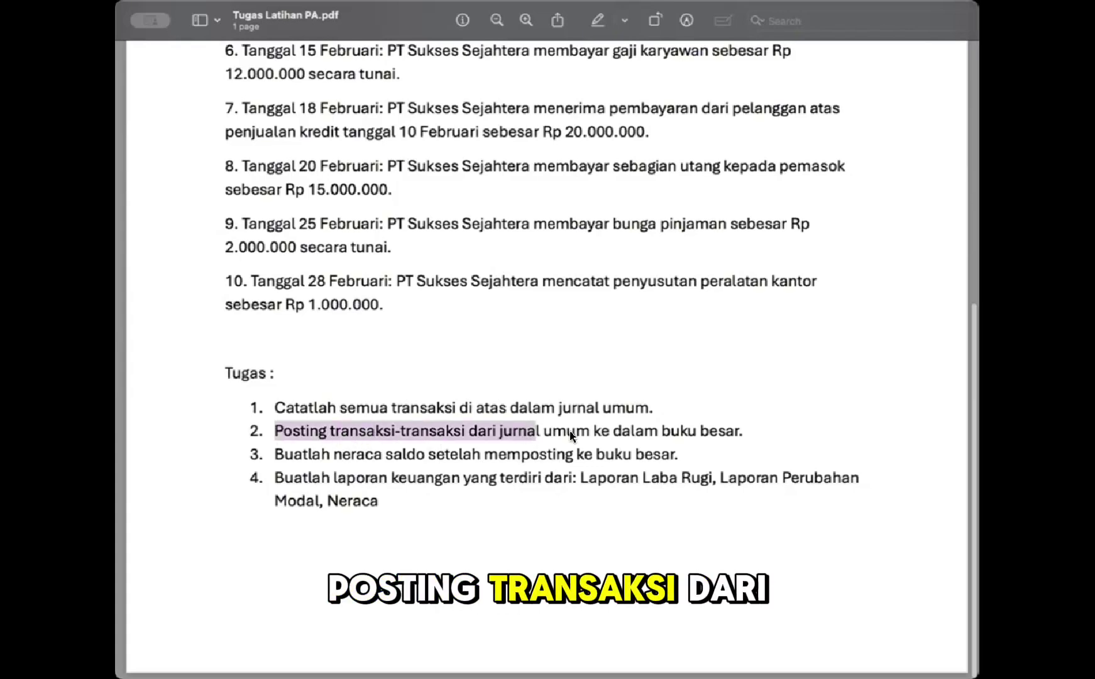
pyautogui.moveTo(670, 430); pyautogui.dragTo(820, 441)
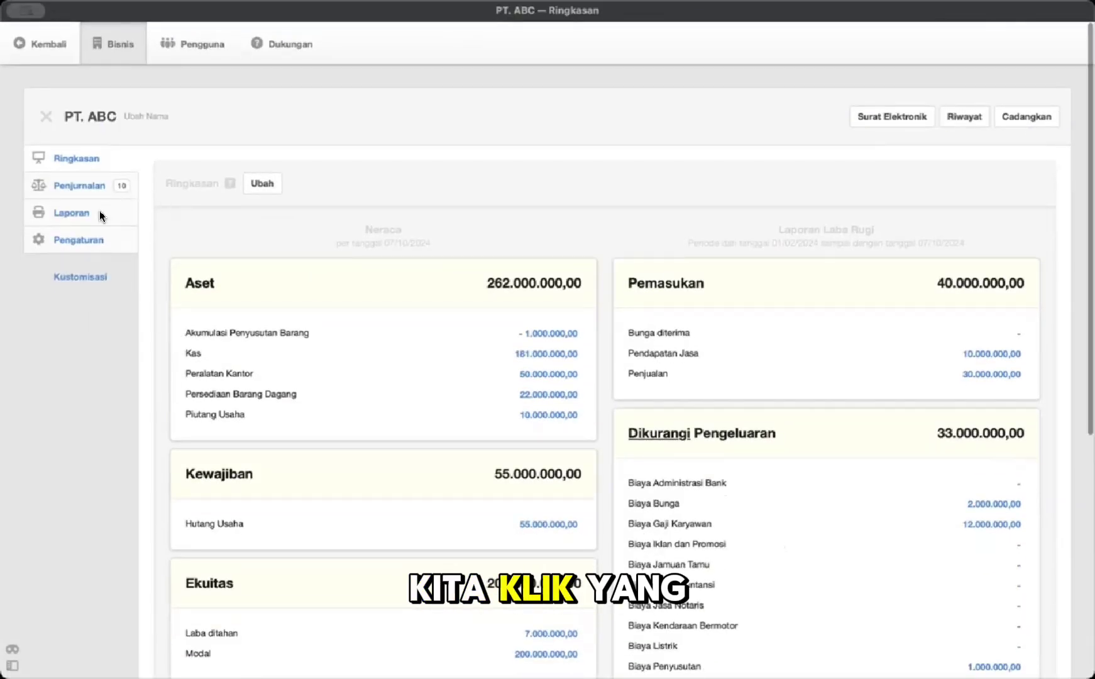
# Step: Start a new Ringkasan Buku Besar report for PT. ABC with the description "Laporan Bln Februari 2024"
pyautogui.click(70, 212)
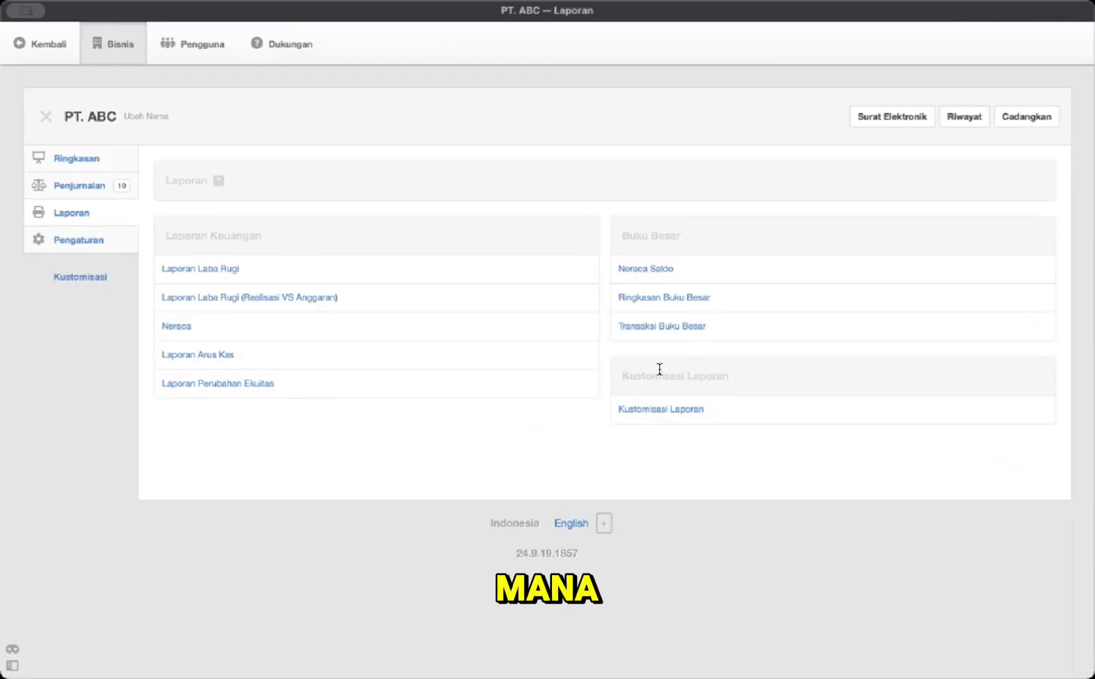
pyautogui.click(650, 297)
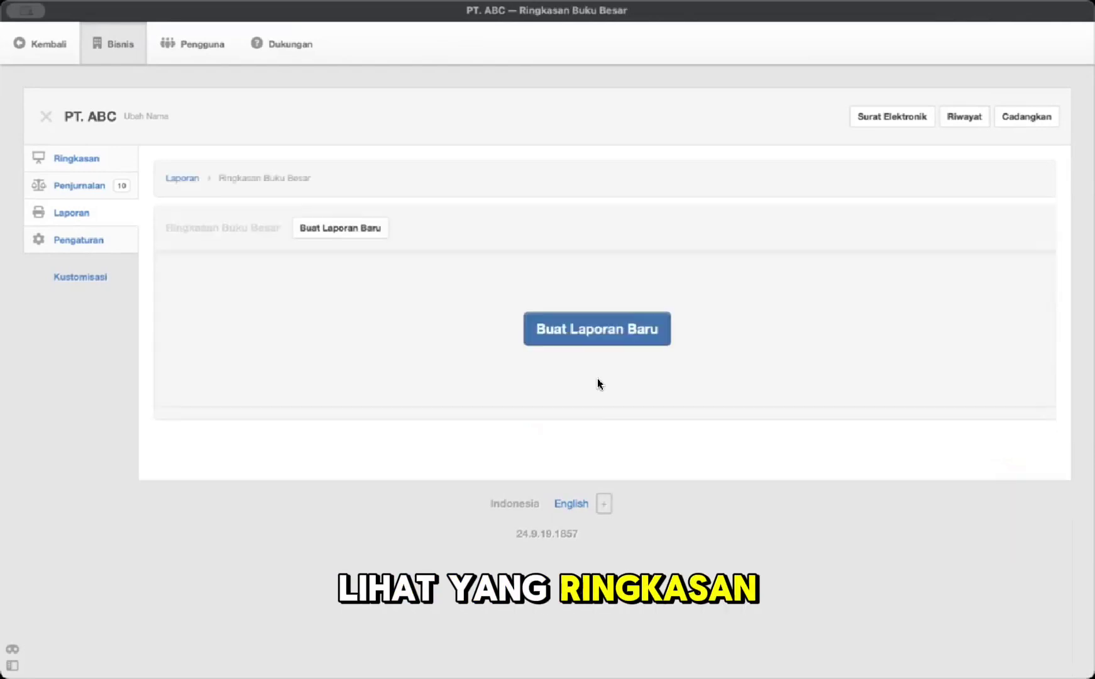
pyautogui.click(587, 328)
pyautogui.click(228, 287)
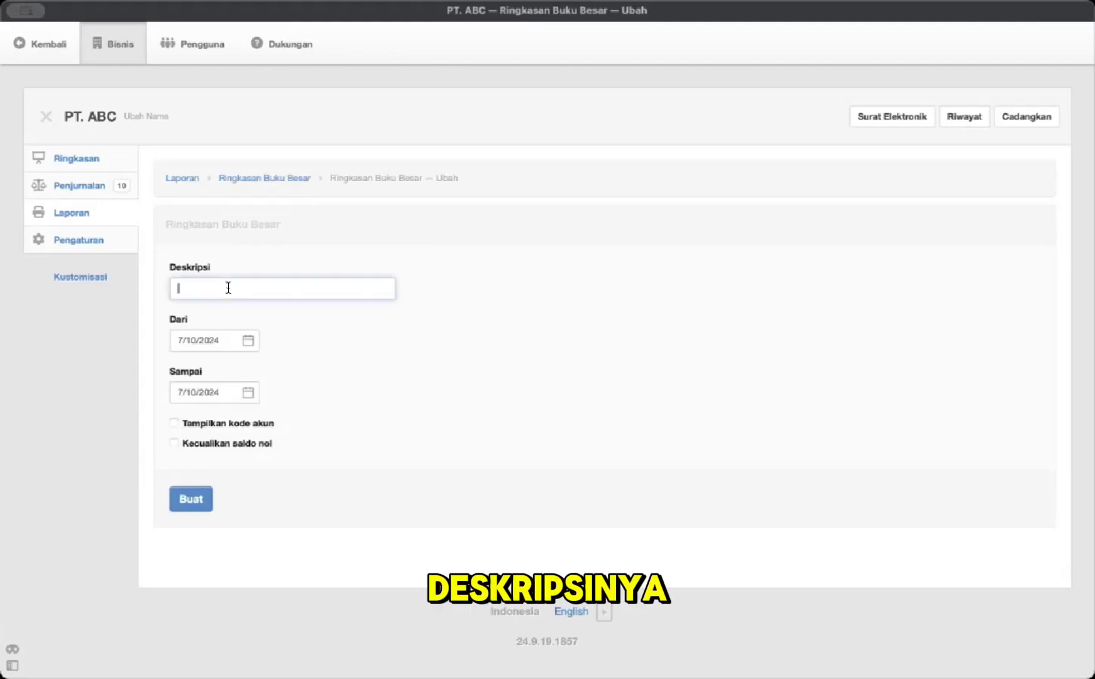
pyautogui.write('L')
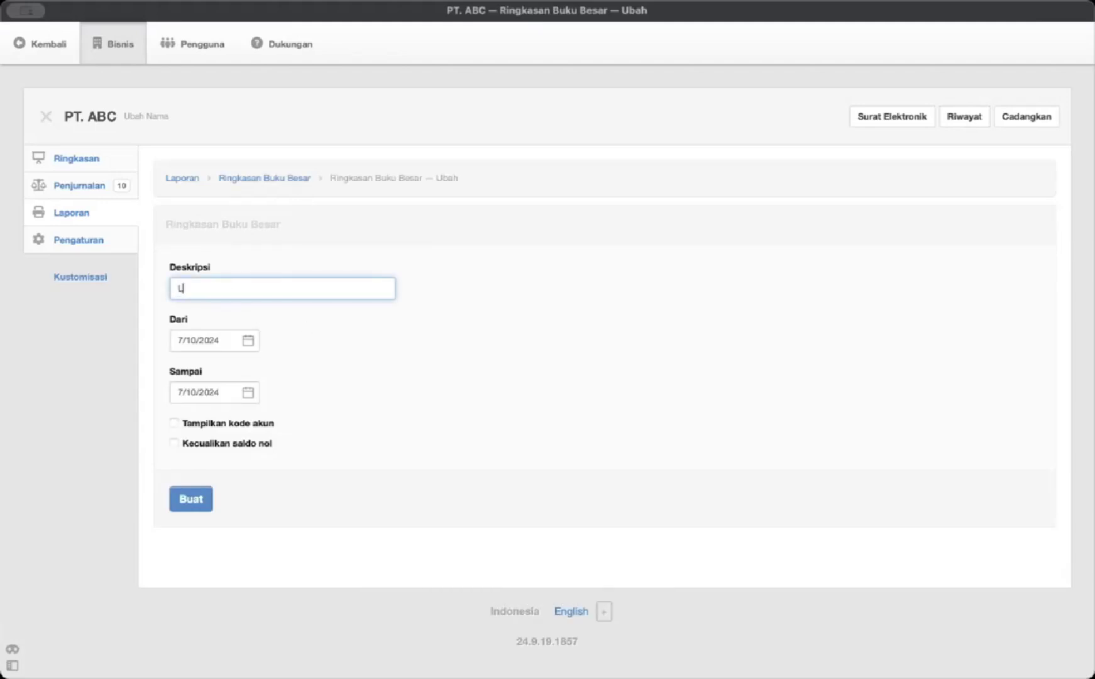
pyautogui.write('aporan ')
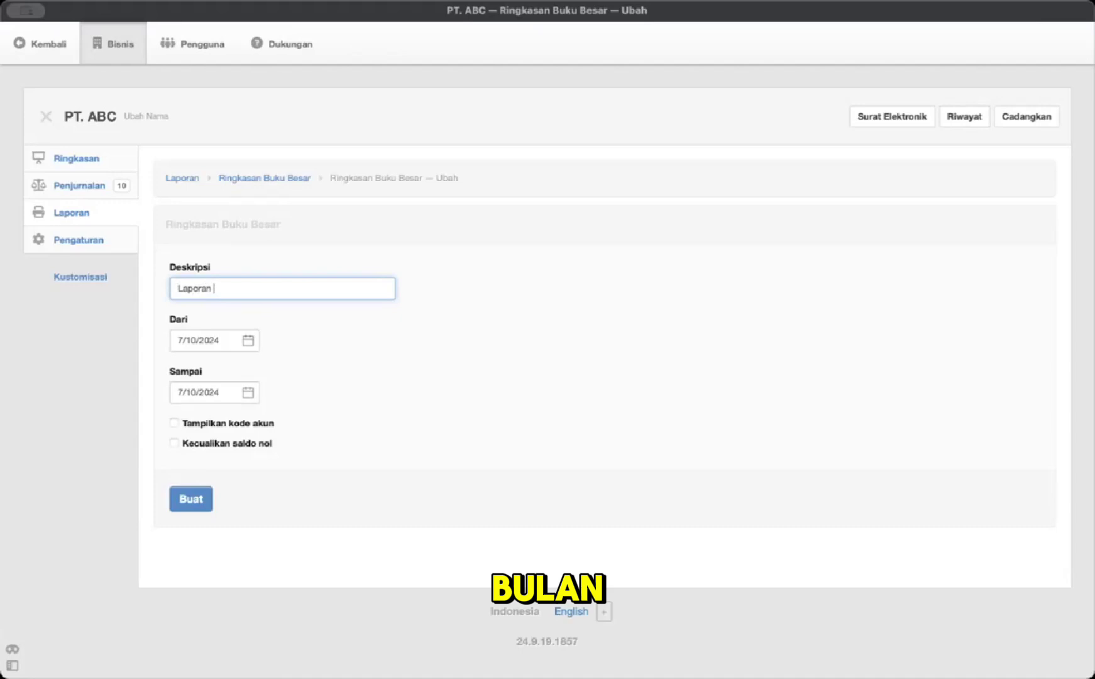
pyautogui.write('Bu')
pyautogui.write('n F')
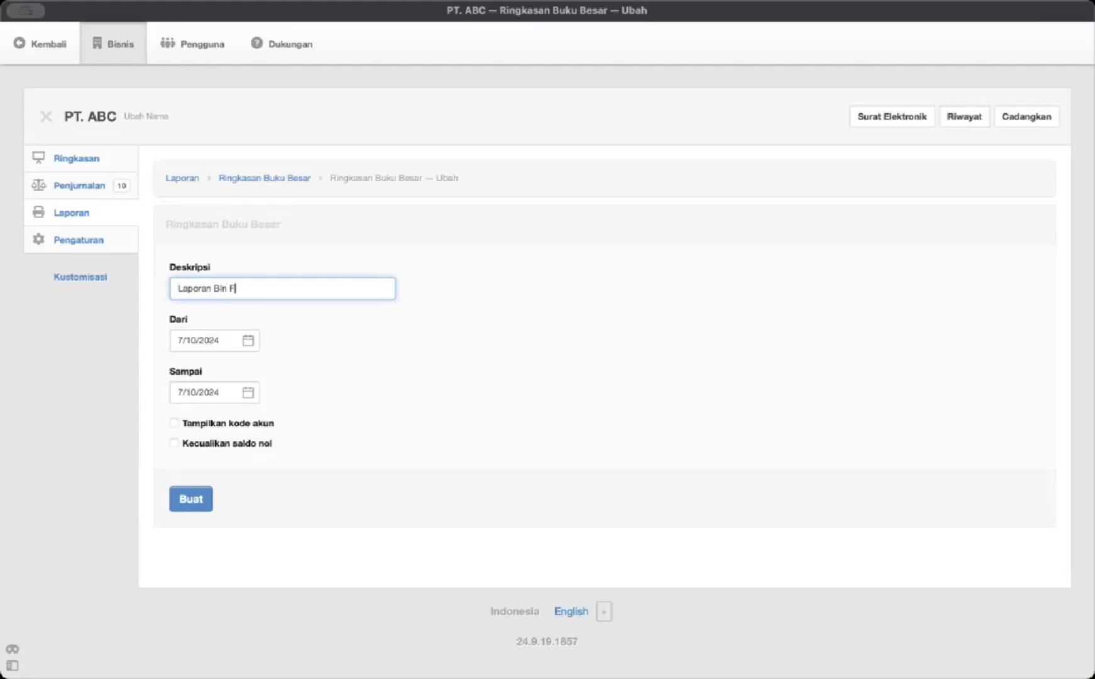
pyautogui.write('ebruari 2')
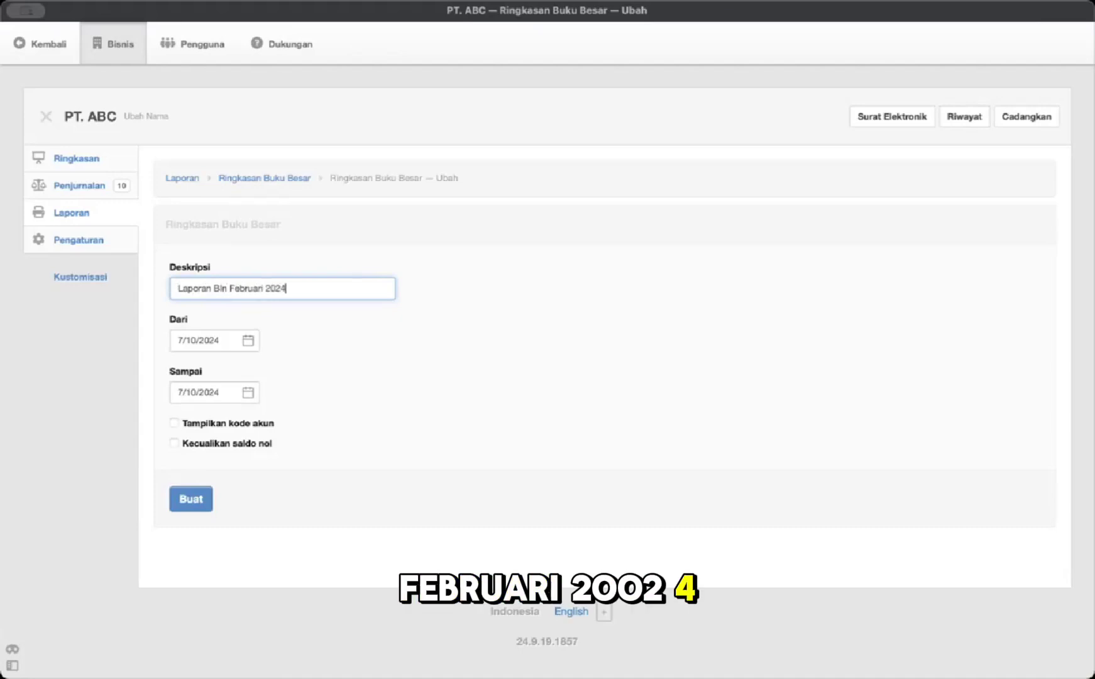
pyautogui.write('024')
# Step: Set the Ringkasan Buku Besar period from 1/2/2024 to 29/2/2024 and generate the report
pyautogui.click(239, 334)
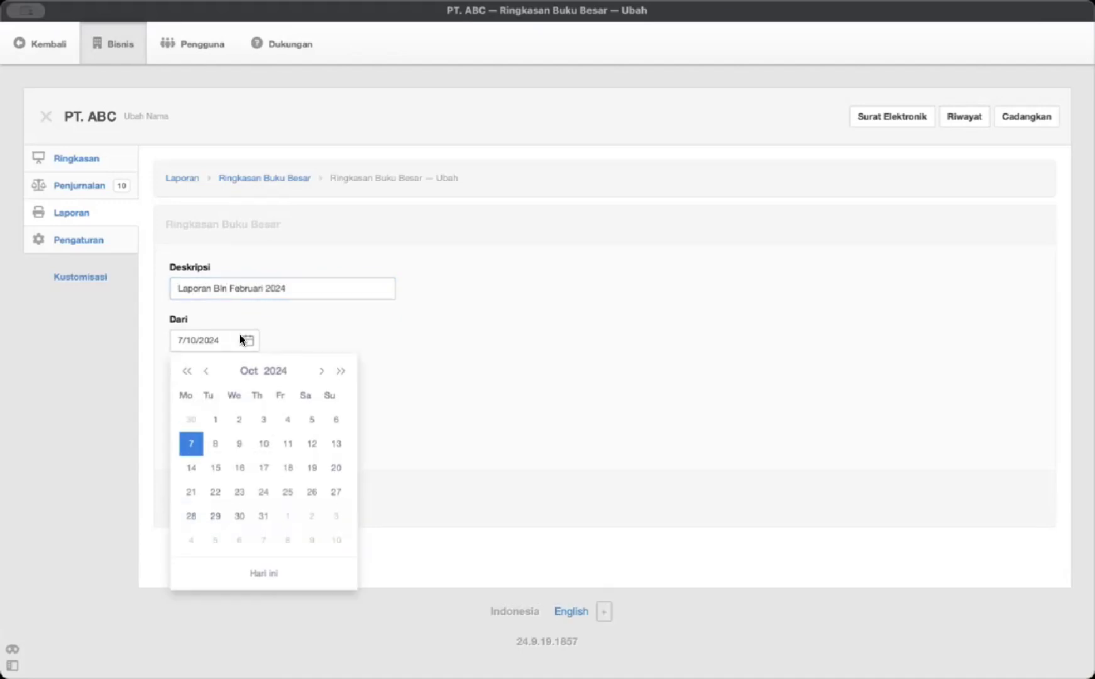
pyautogui.click(249, 376)
pyautogui.click(252, 410)
pyautogui.click(264, 418)
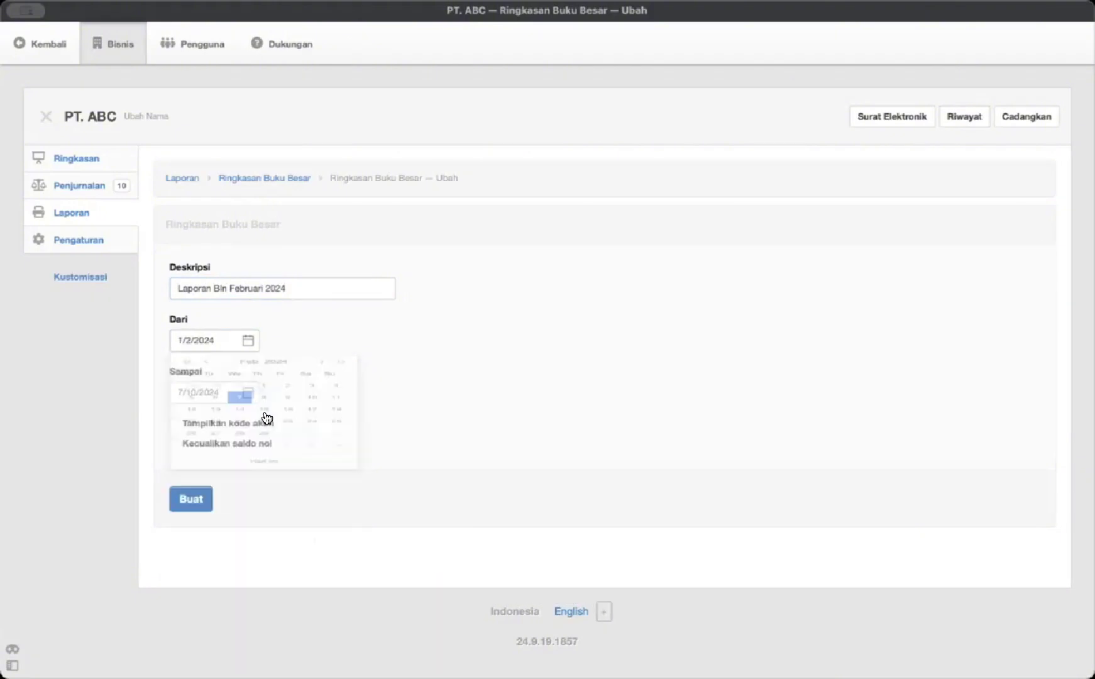
pyautogui.click(215, 385)
pyautogui.click(267, 311)
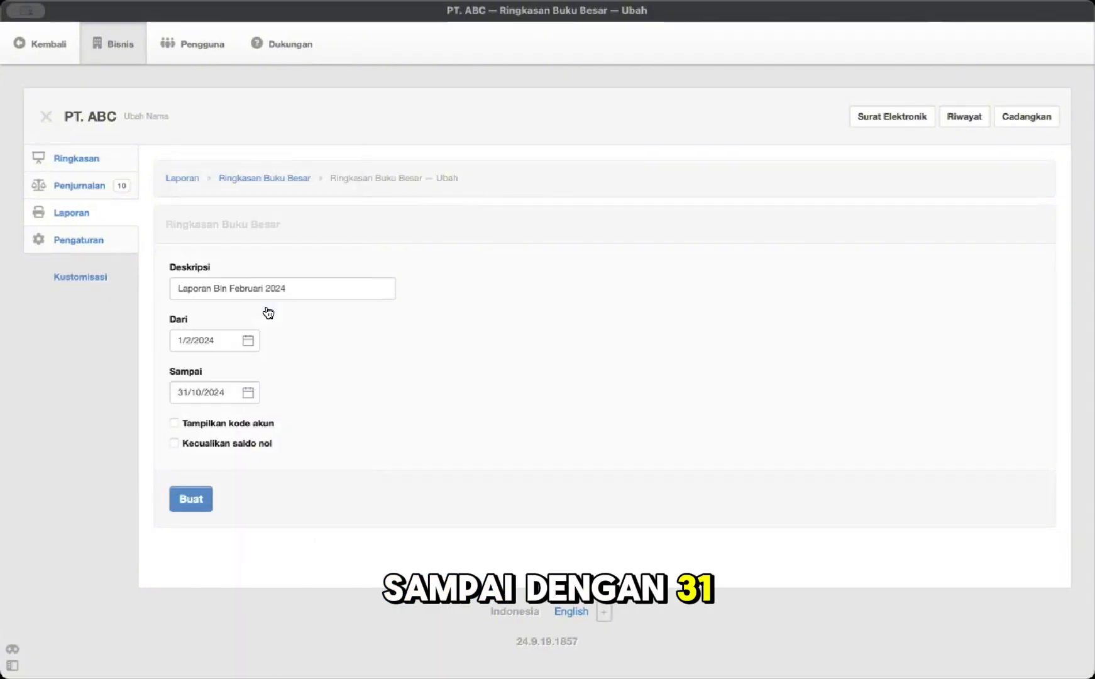
pyautogui.click(196, 392)
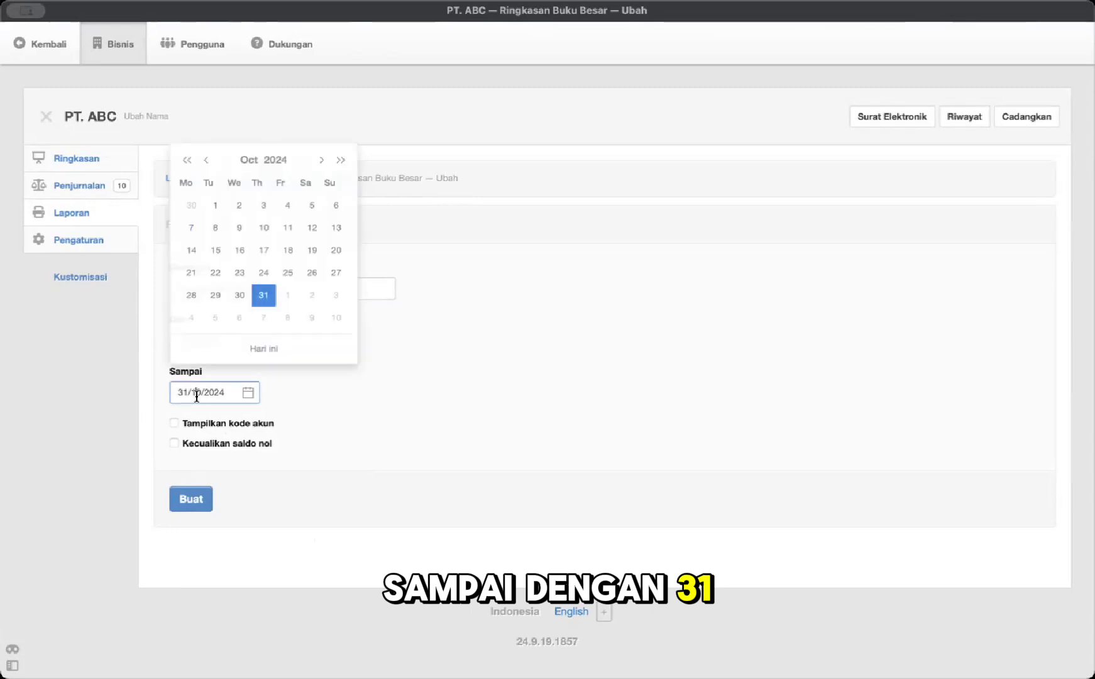
pyautogui.click(250, 160)
pyautogui.click(270, 214)
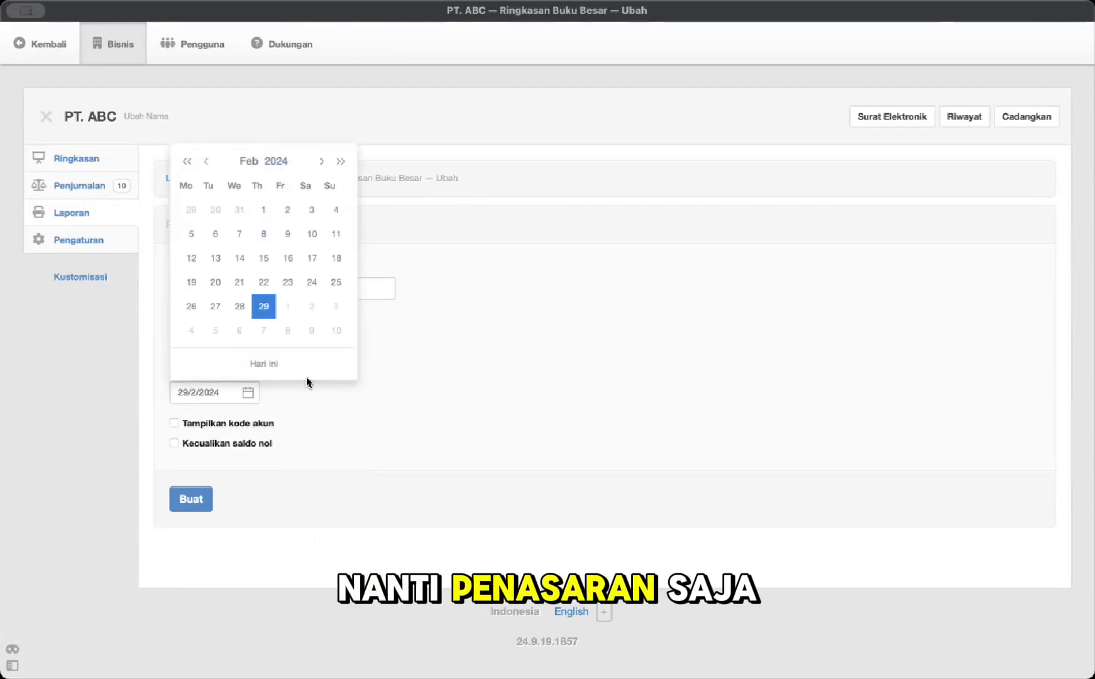
pyautogui.click(350, 489)
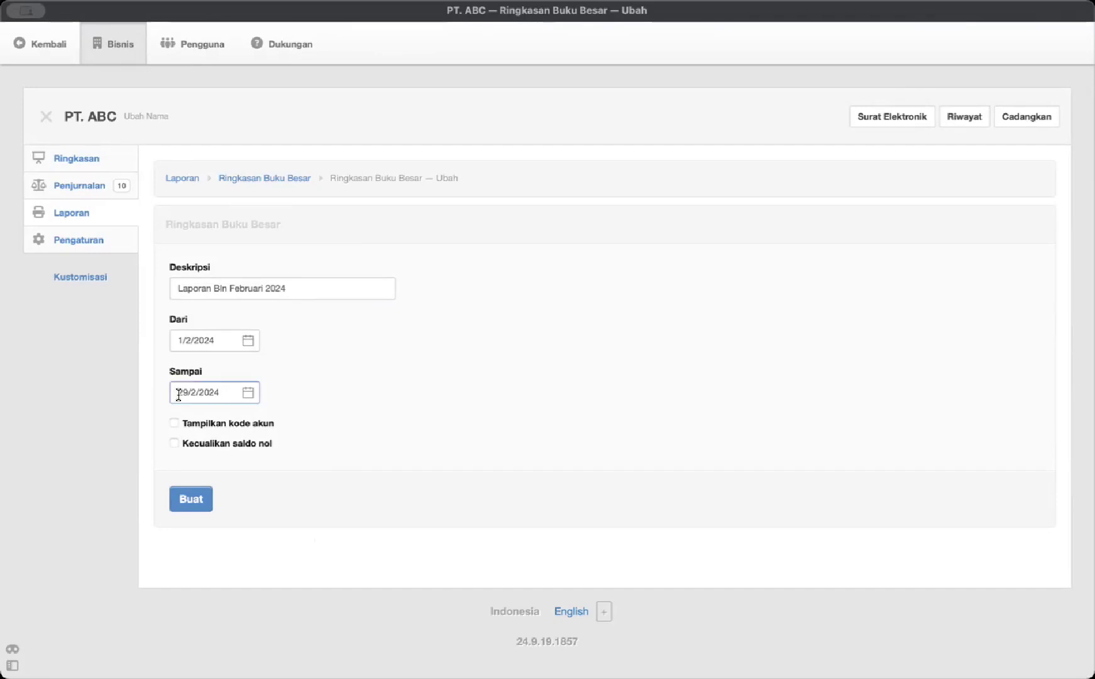
pyautogui.click(191, 499)
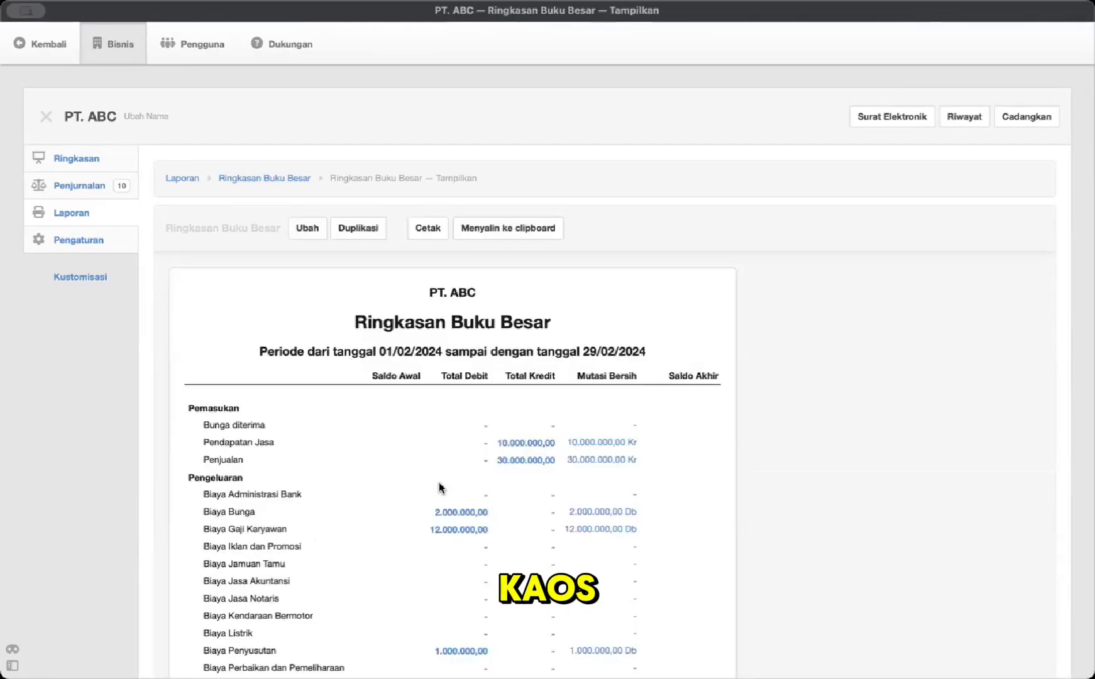
# Step: Review the generated Ringkasan Buku Besar from Pemasukan and Pengeluaran down to the Ekuitas accounts and debit and credit totals
pyautogui.scroll(-10, 438, 483)
pyautogui.scroll(8, 438, 485)
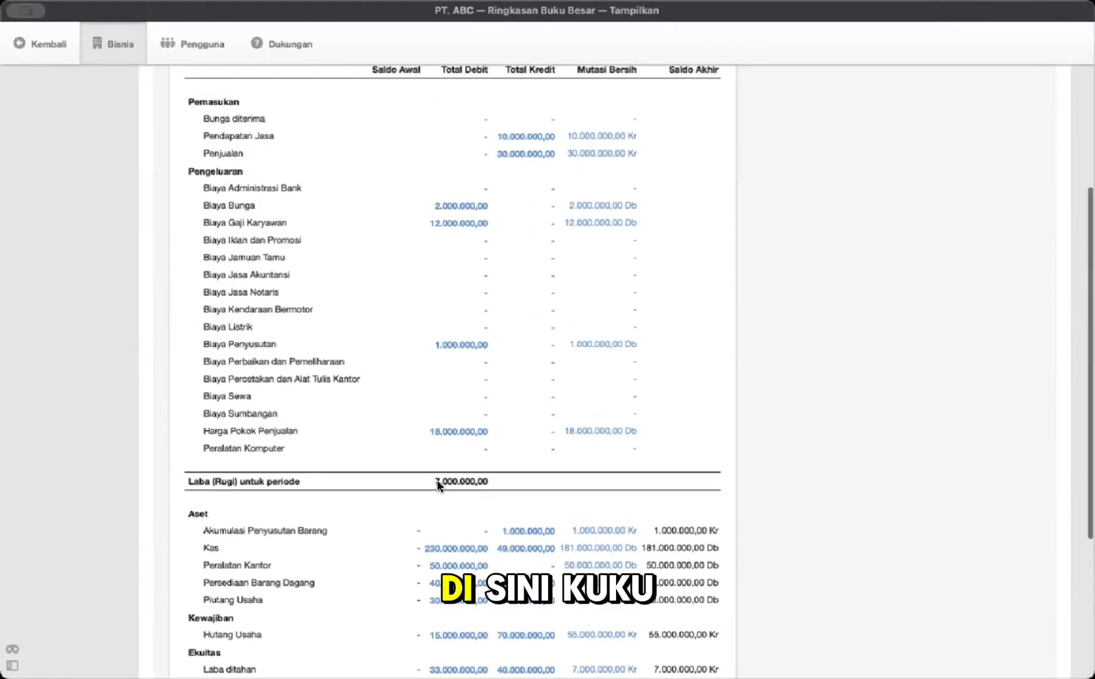
pyautogui.scroll(-2, 436, 480)
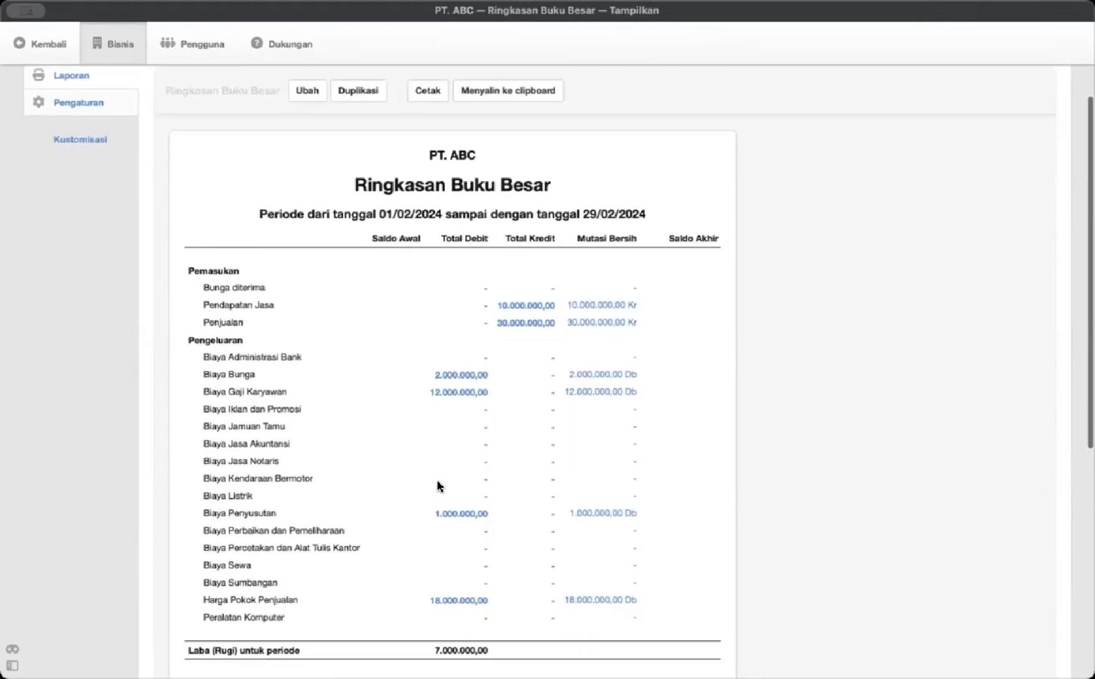
pyautogui.scroll(2, 437, 480)
pyautogui.scroll(-10, 437, 479)
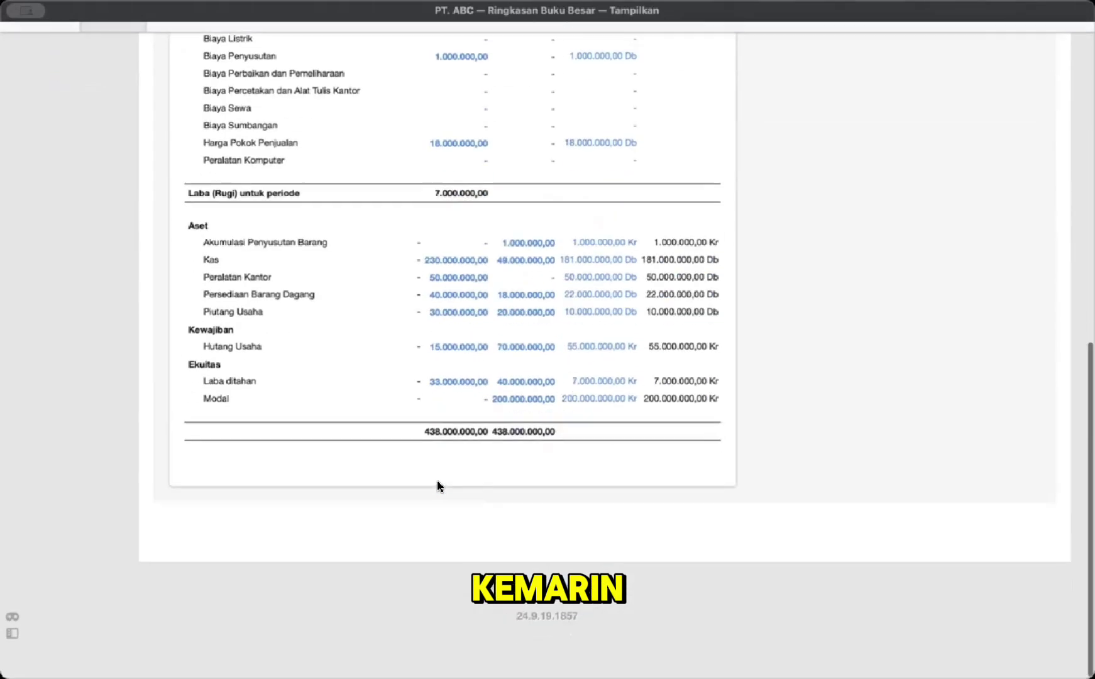
pyautogui.scroll(1, 437, 440)
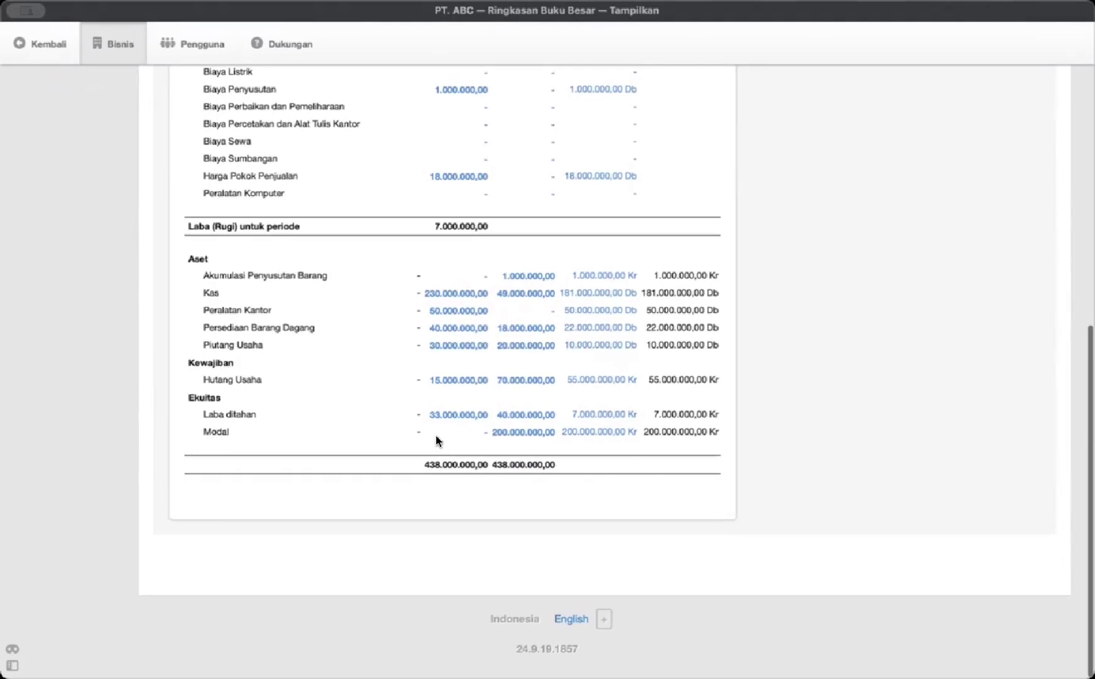
pyautogui.scroll(12, 437, 440)
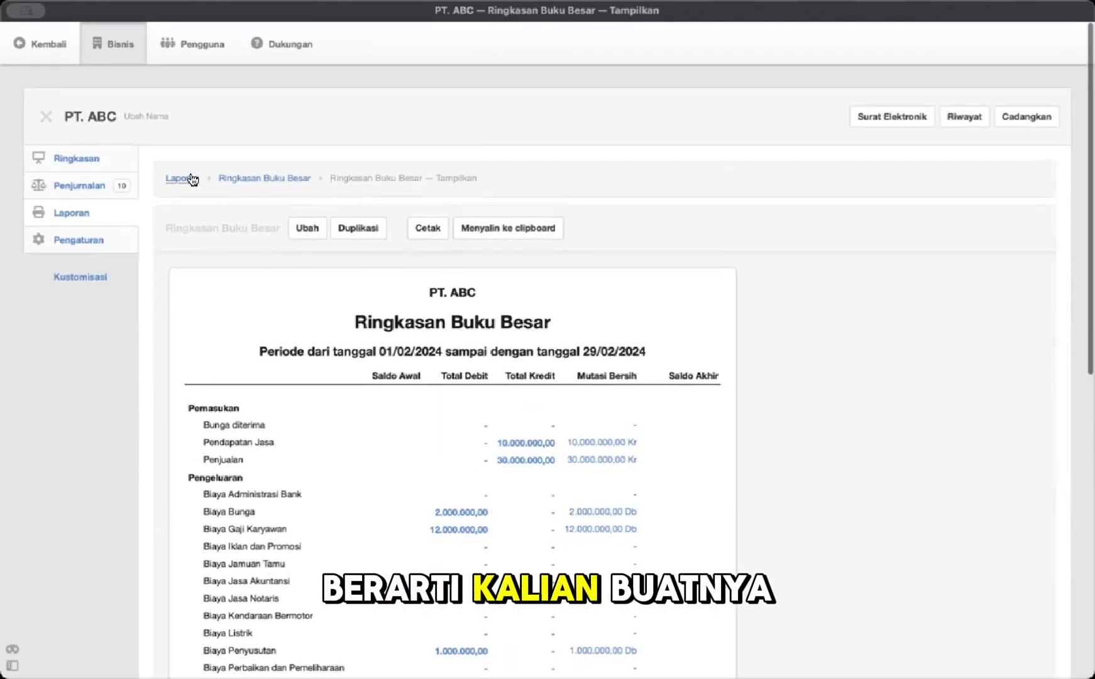
# Step: Start a new Transaksi Buku Besar report described as "Laporan Bln Februari", leaving its account selection empty
pyautogui.click(197, 179)
pyautogui.click(685, 332)
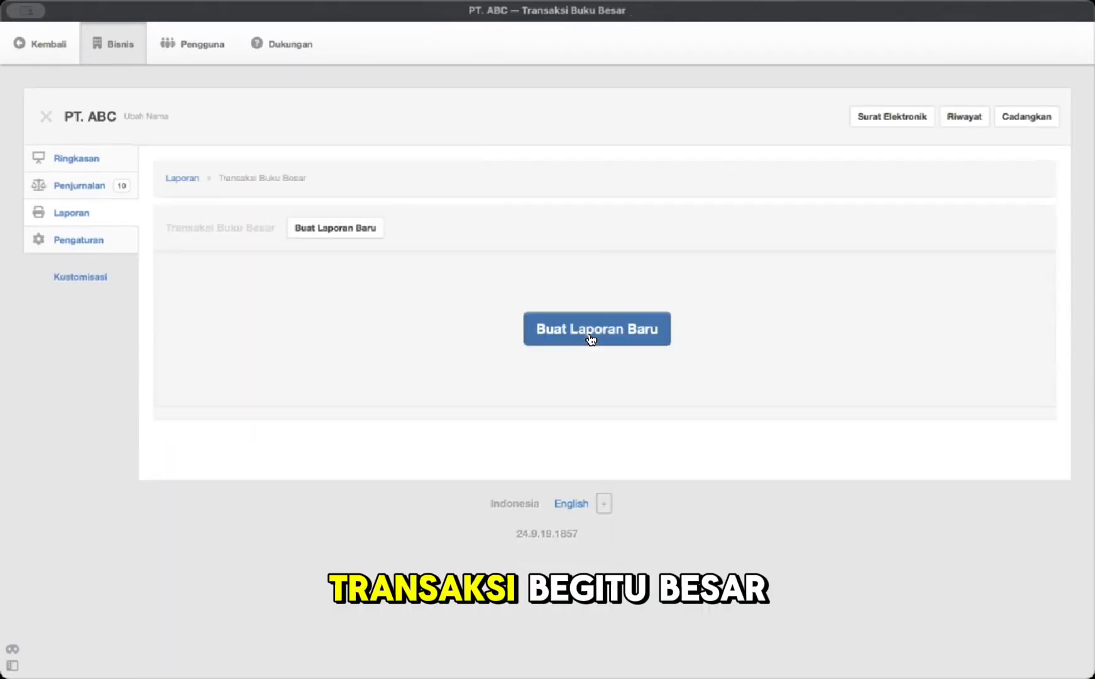
pyautogui.click(660, 333)
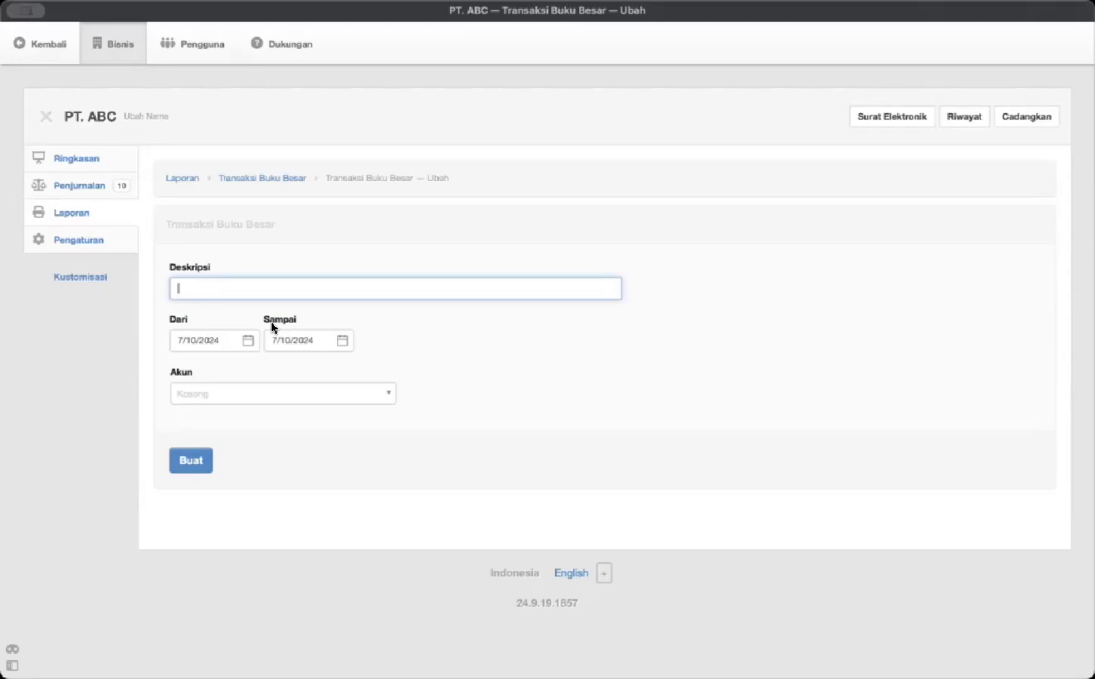
pyautogui.write('Laporan B')
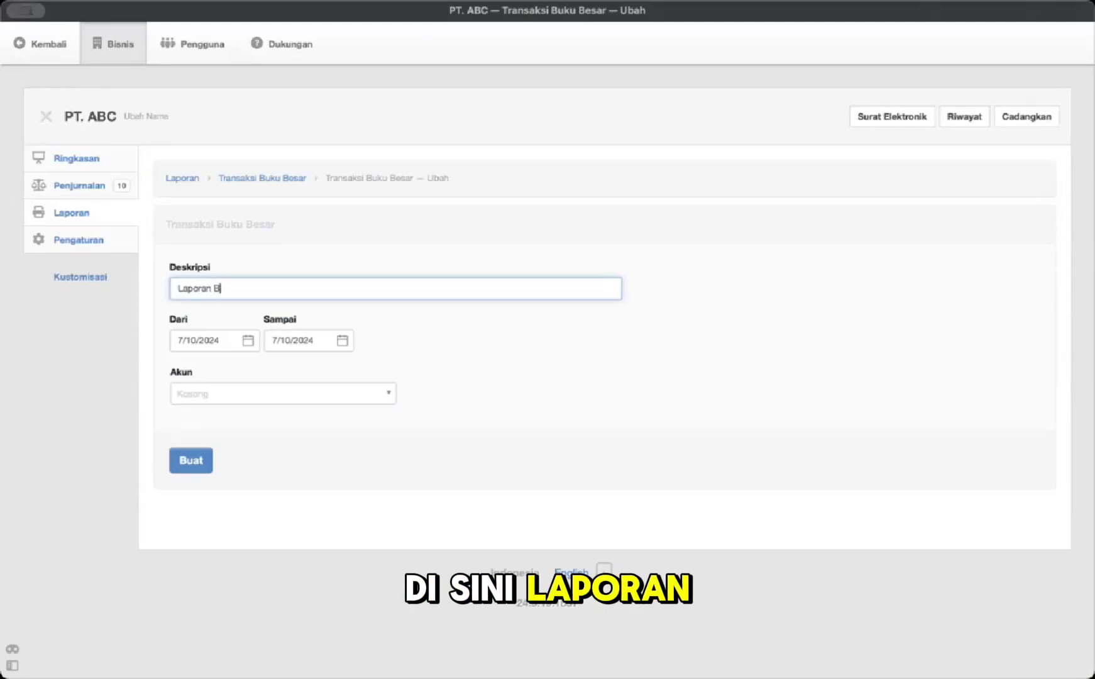
pyautogui.write('in Februari')
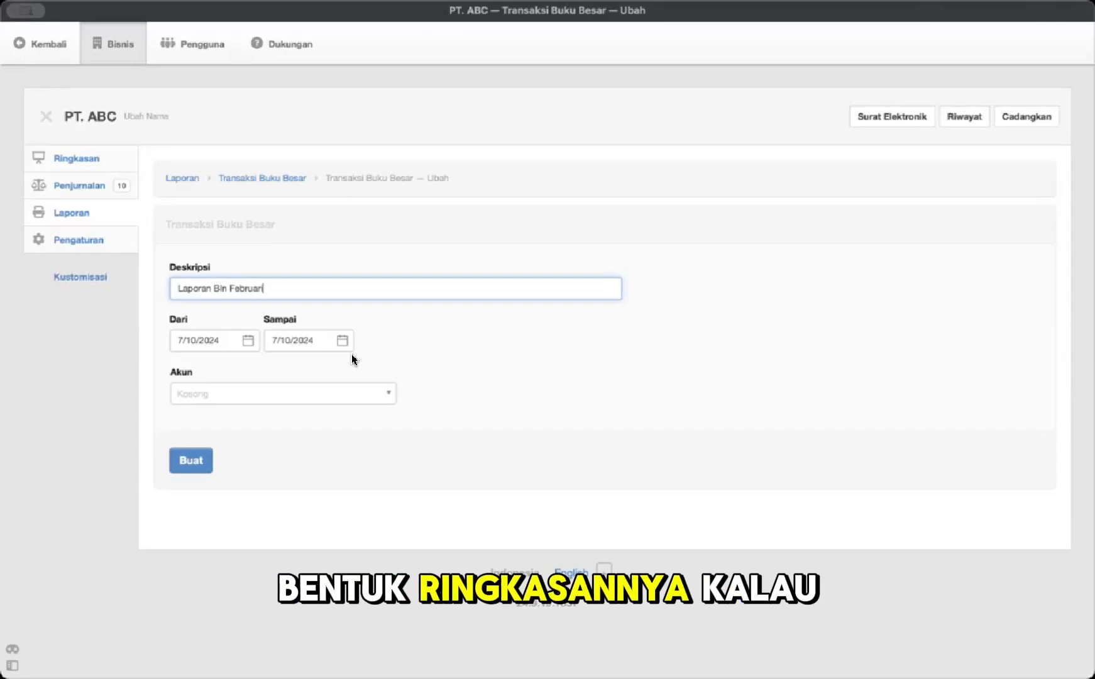
pyautogui.click(370, 390)
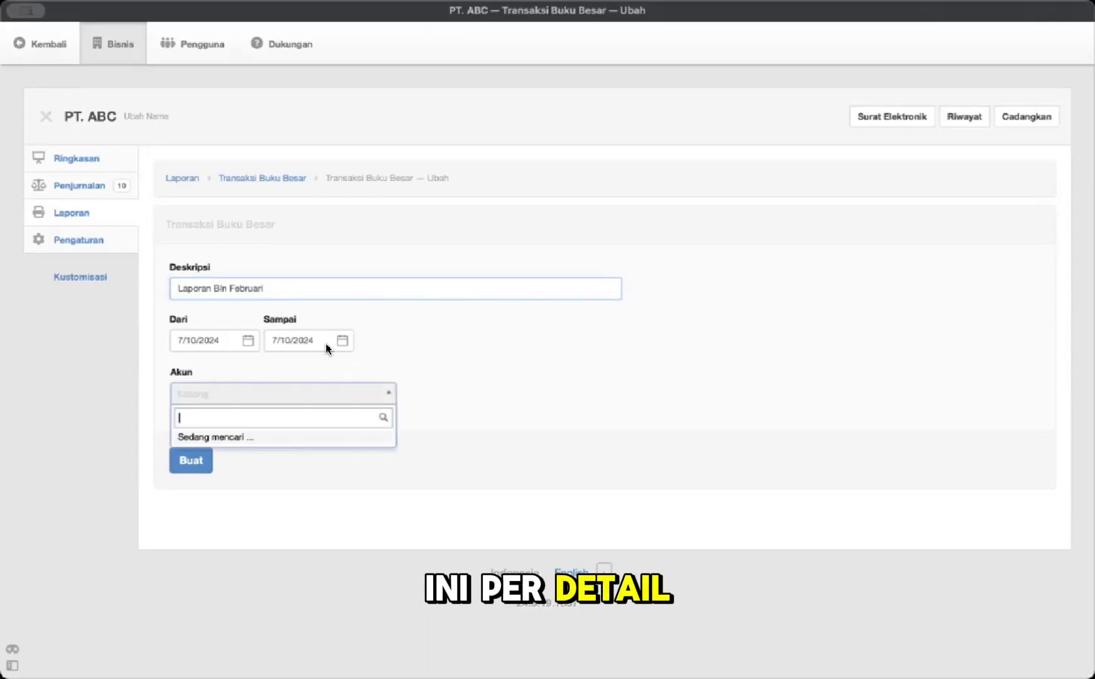
pyautogui.click(385, 374)
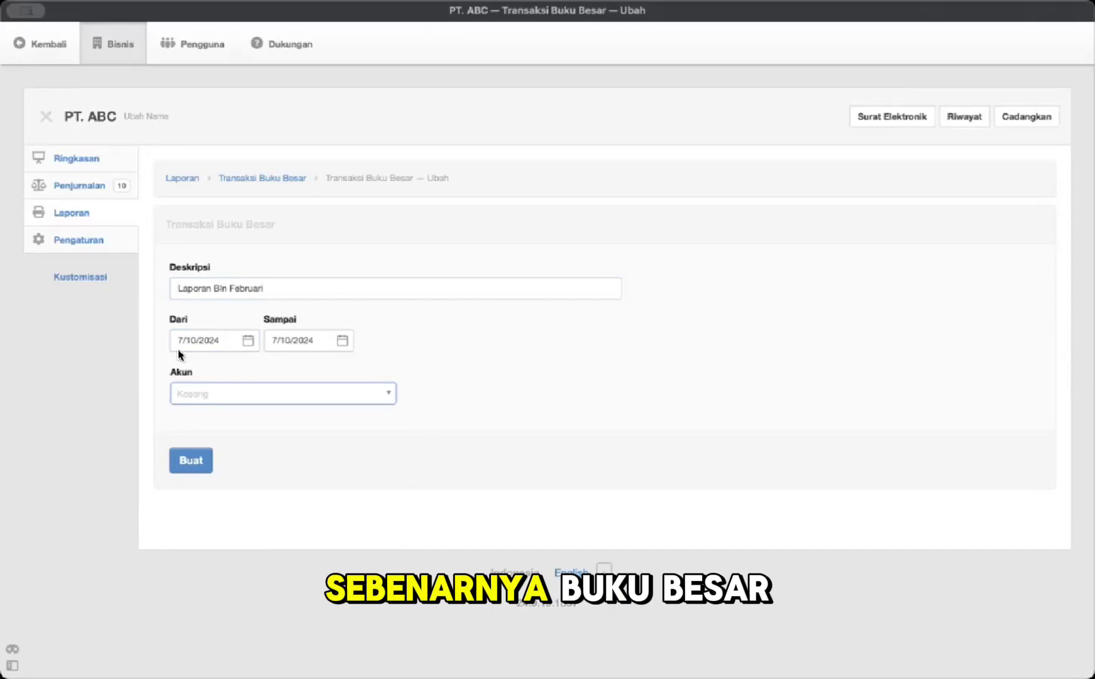
# Step: Set the Transaksi Buku Besar report's period from 1/2/2024 to 29/2/2024
pyautogui.click(193, 342)
pyautogui.click(249, 372)
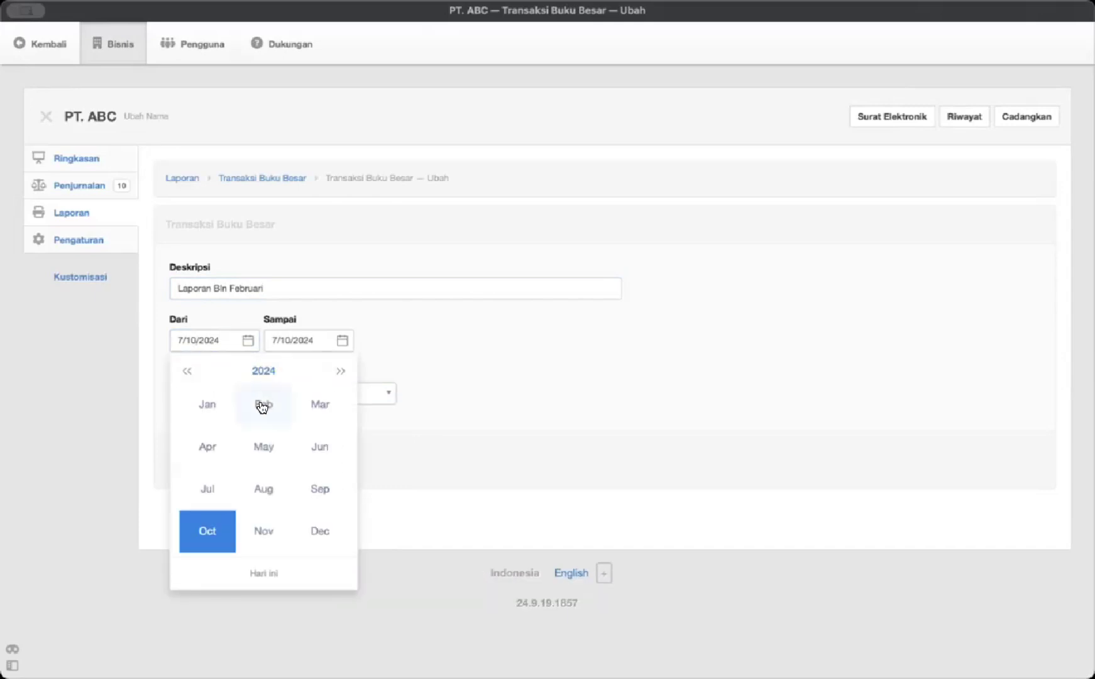
pyautogui.click(264, 407)
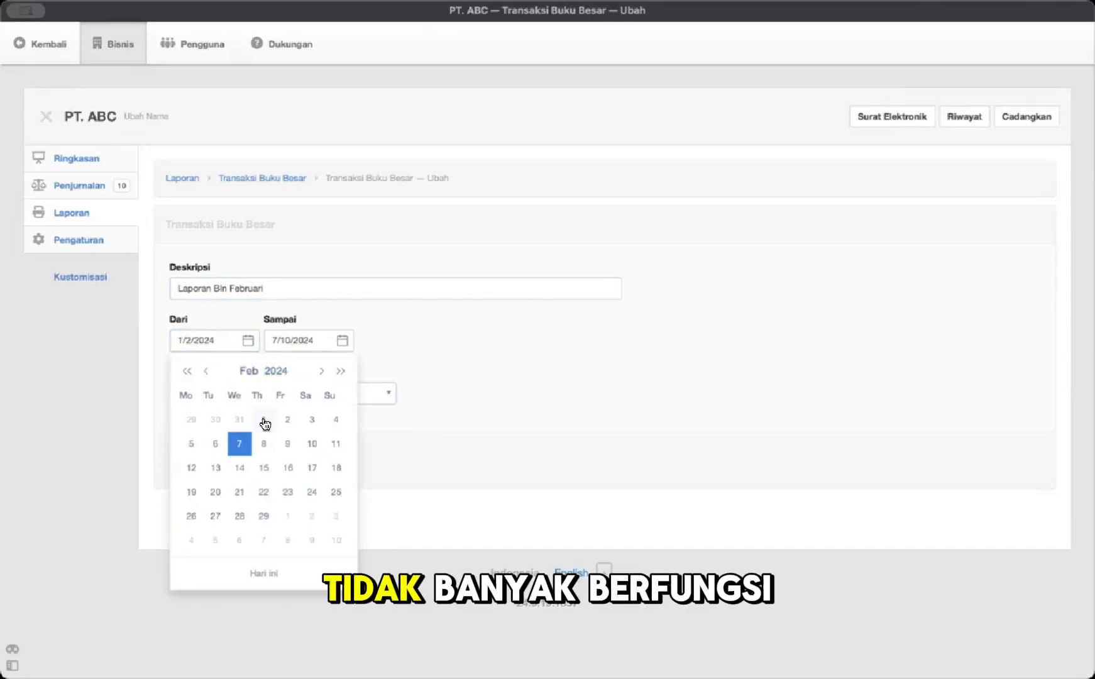
pyautogui.click(263, 419)
pyautogui.click(280, 339)
pyautogui.click(343, 371)
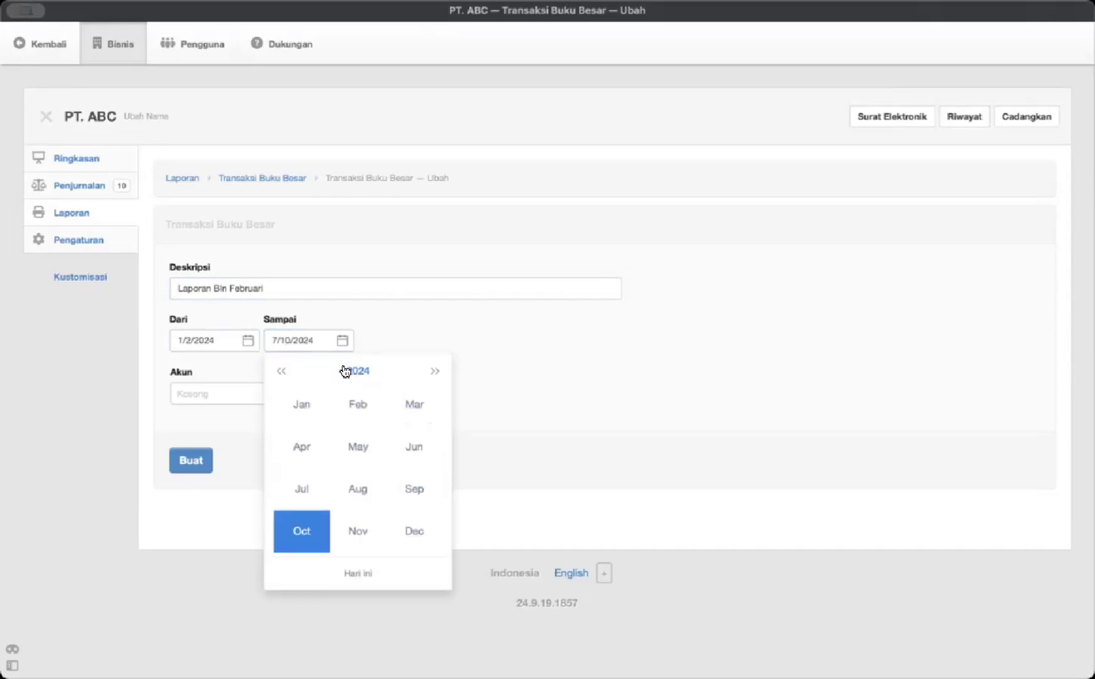
pyautogui.click(359, 407)
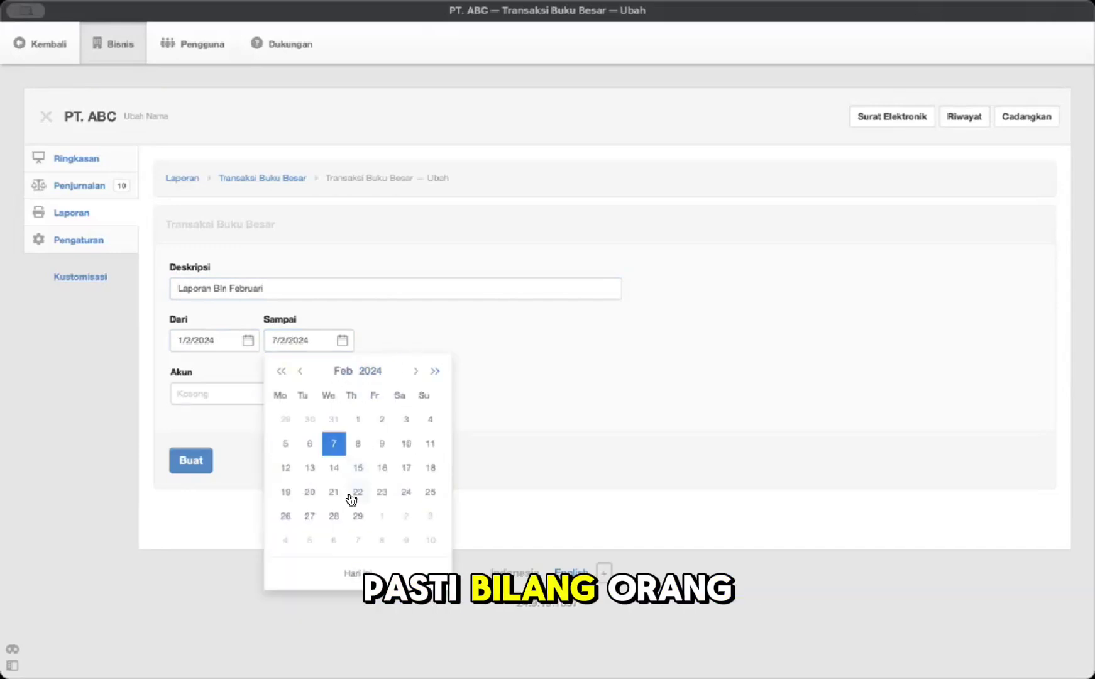
pyautogui.click(356, 514)
# Step: Choose Kas as the report's account and generate the Transaksi Buku Besar report
pyautogui.click(347, 396)
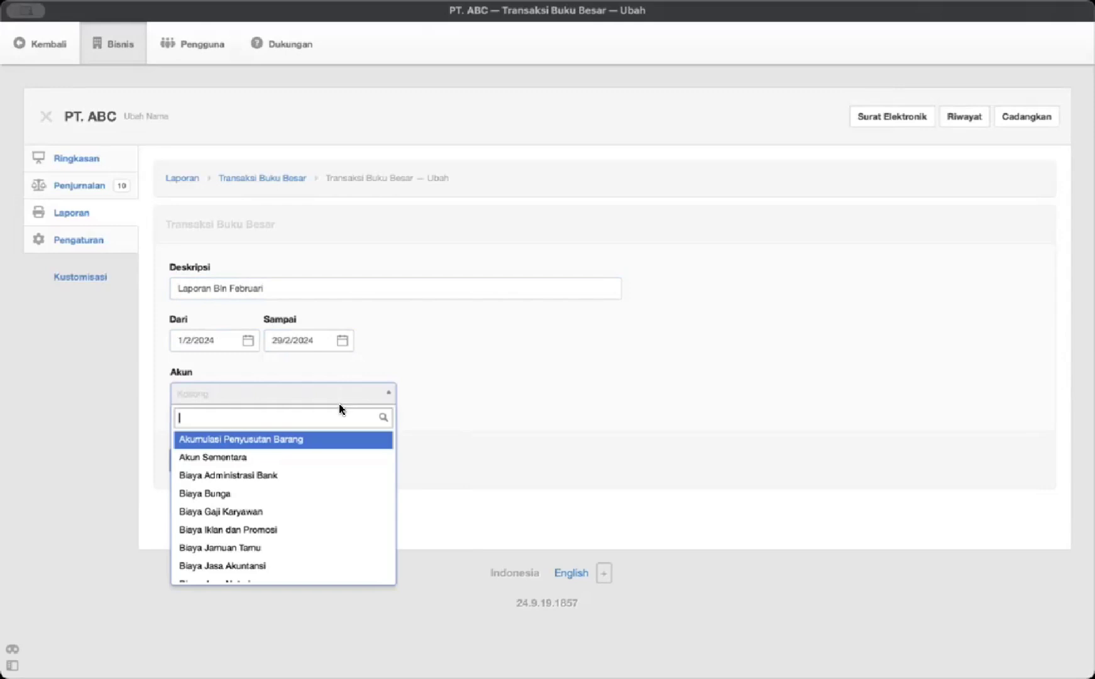
pyautogui.scroll(-5, 333, 465)
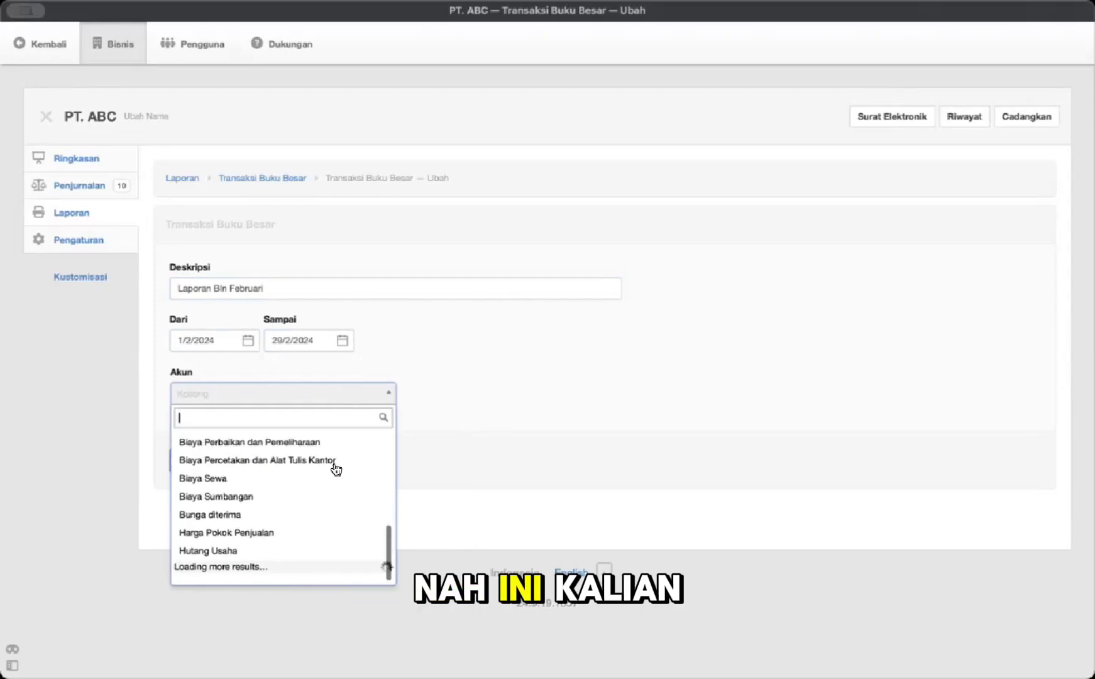
pyautogui.scroll(2, 336, 470)
pyautogui.scroll(-10, 336, 470)
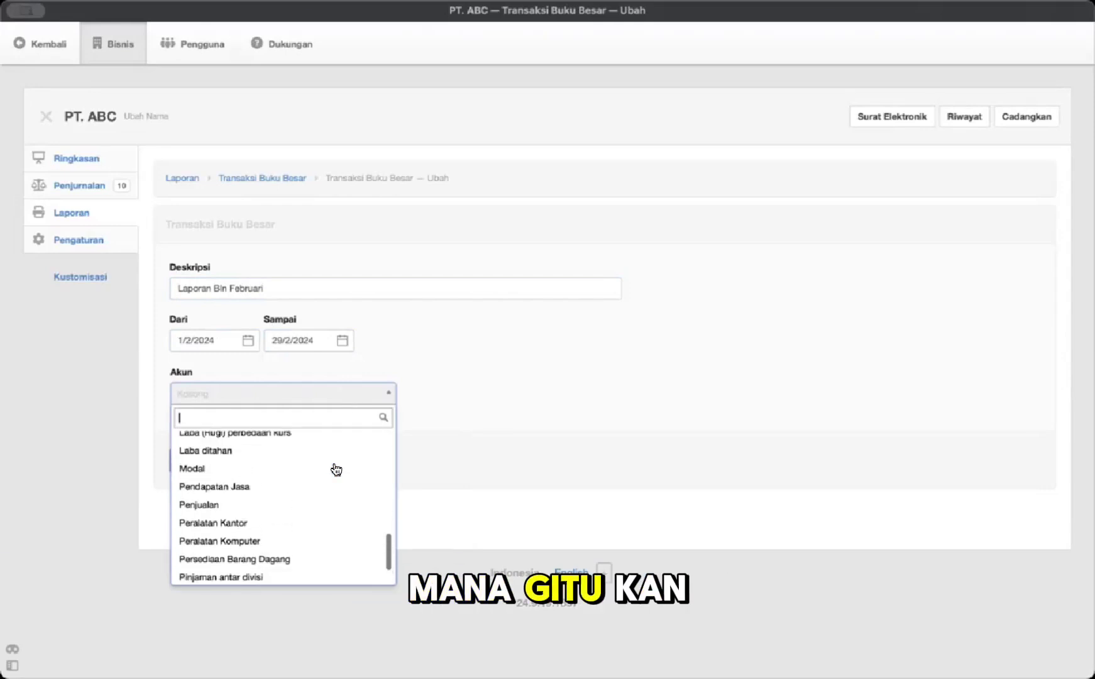
pyautogui.scroll(3, 337, 469)
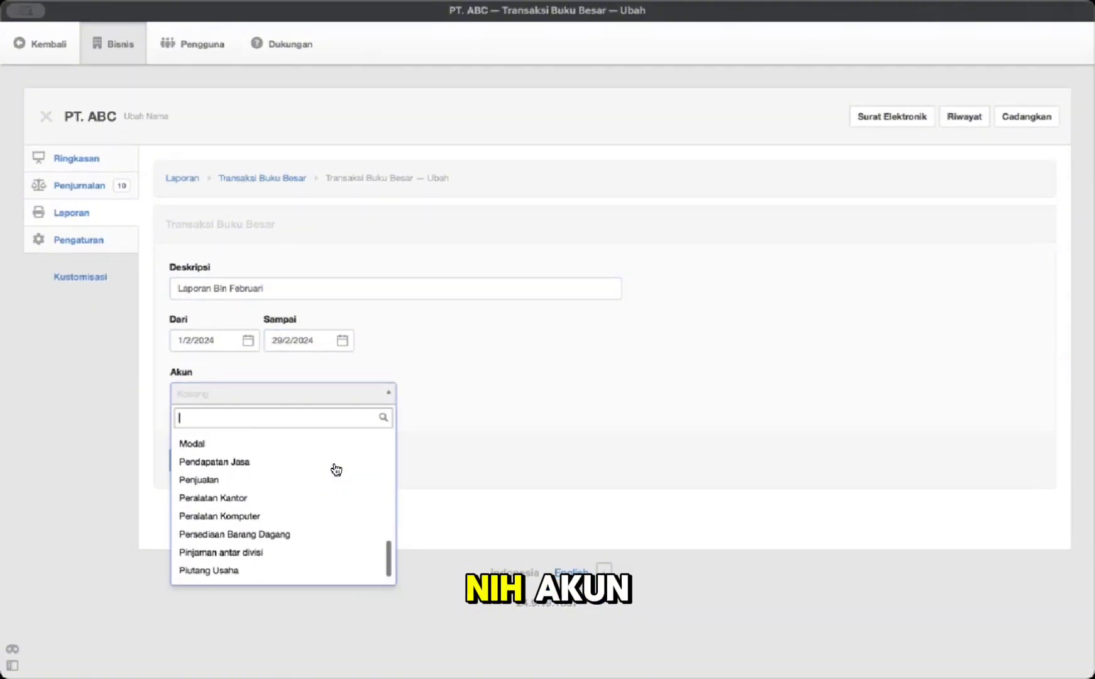
pyautogui.scroll(2, 336, 470)
pyautogui.scroll(-2, 264, 455)
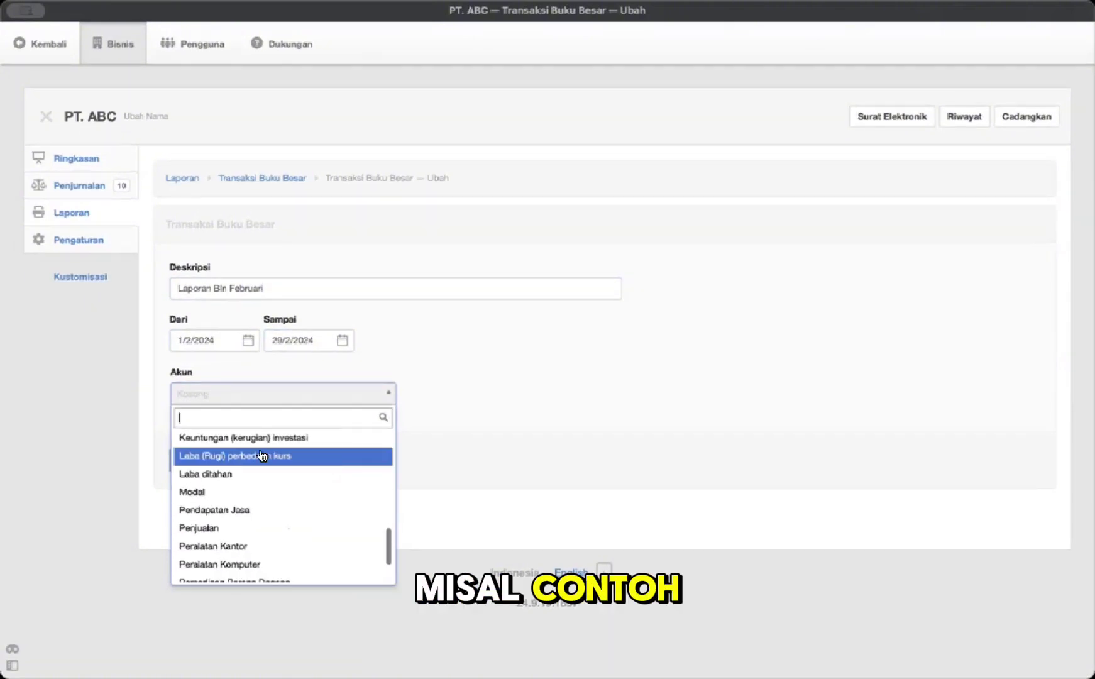
pyautogui.scroll(1, 261, 455)
pyautogui.click(211, 463)
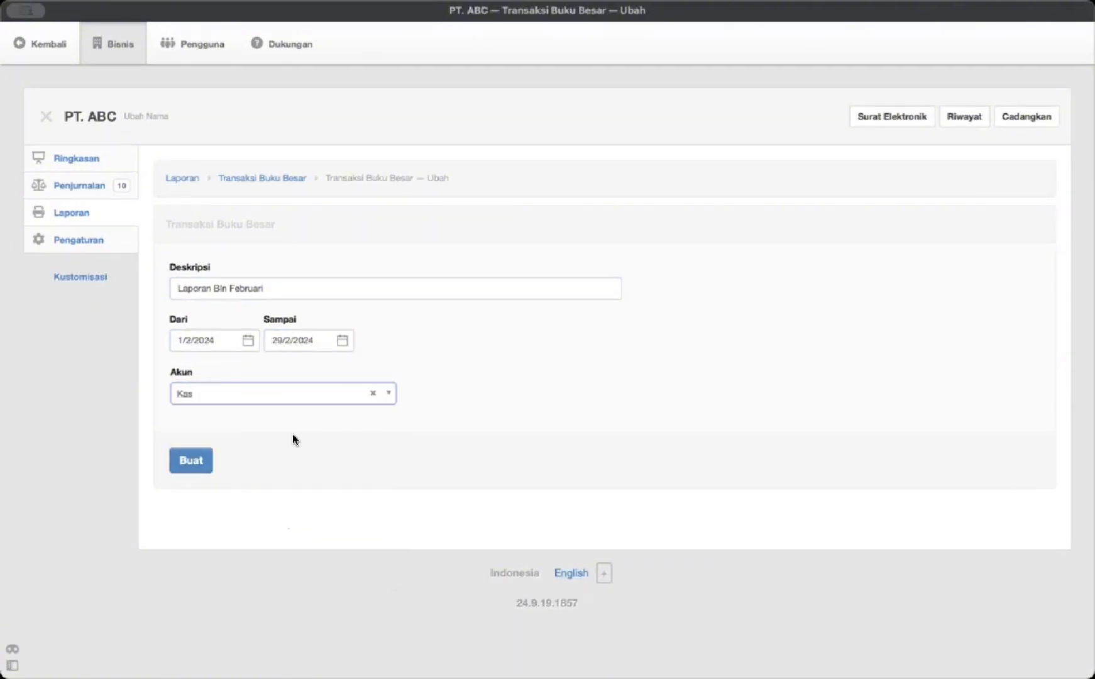
pyautogui.click(202, 460)
# Step: Review the Kas ledger entries, checking the owner investment's debit and the office equipment purchase's credit
pyautogui.scroll(-2, 415, 382)
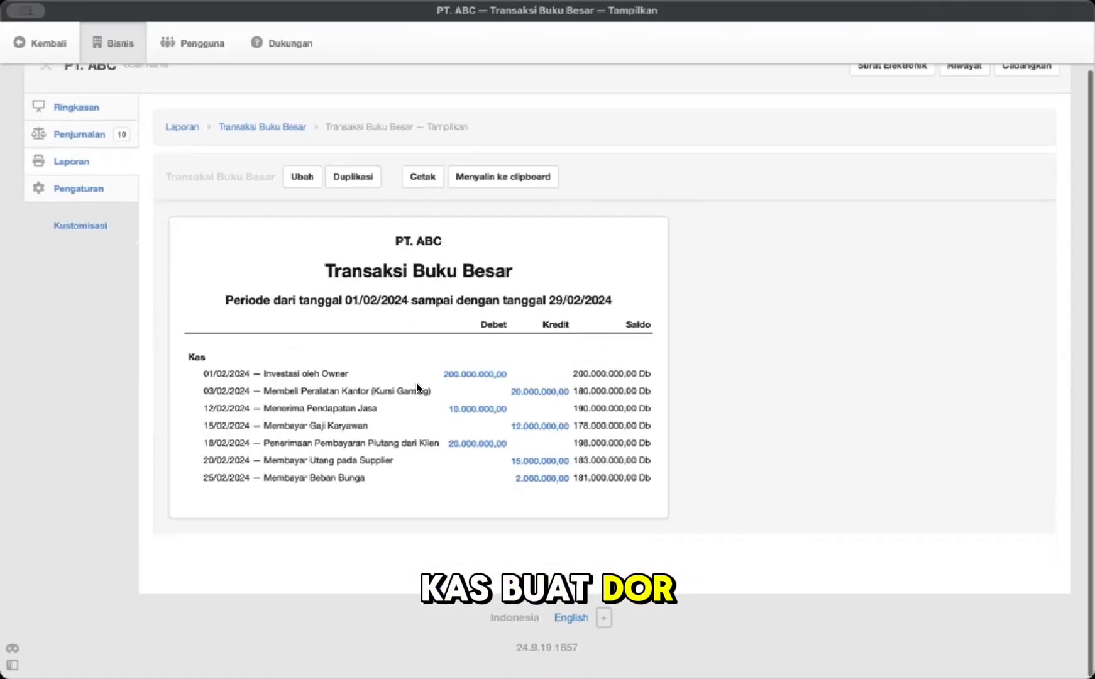
pyautogui.scroll(2, 416, 382)
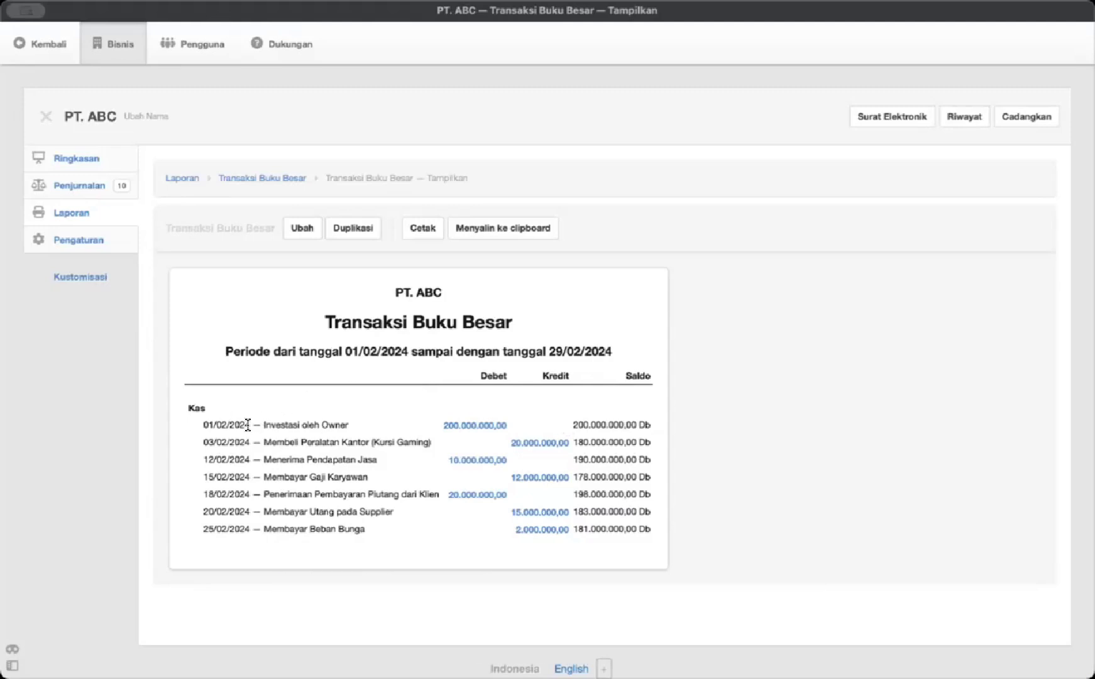
pyautogui.moveTo(264, 425); pyautogui.dragTo(321, 425)
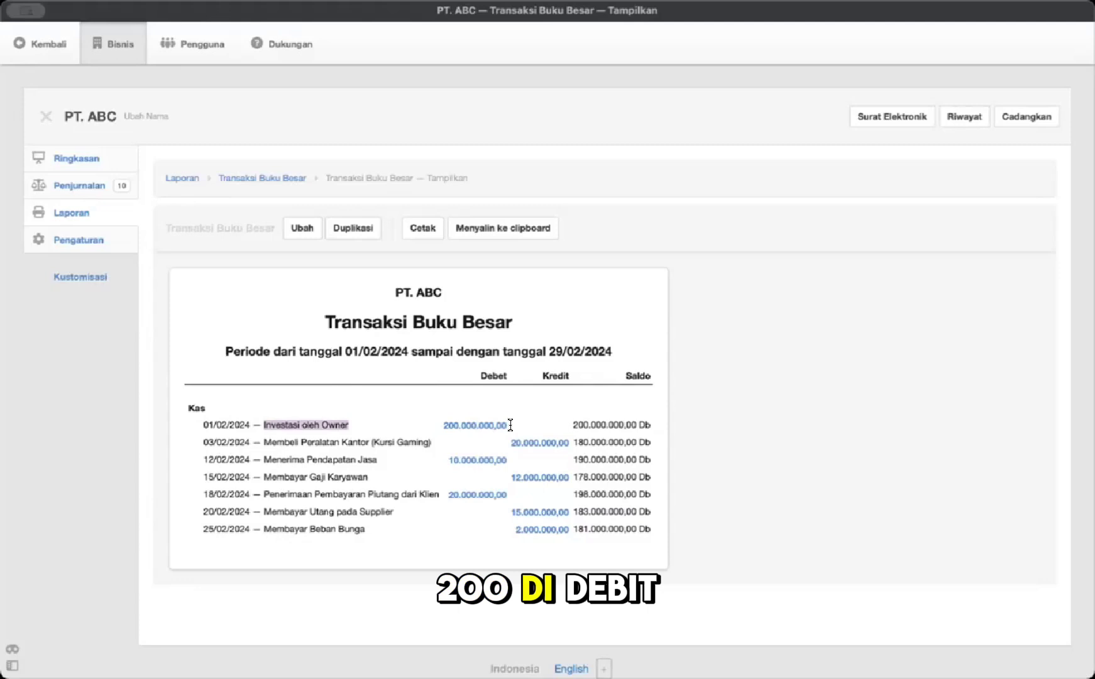
pyautogui.moveTo(510, 425); pyautogui.dragTo(444, 425)
pyautogui.click(344, 421)
pyautogui.moveTo(300, 442); pyautogui.dragTo(369, 441)
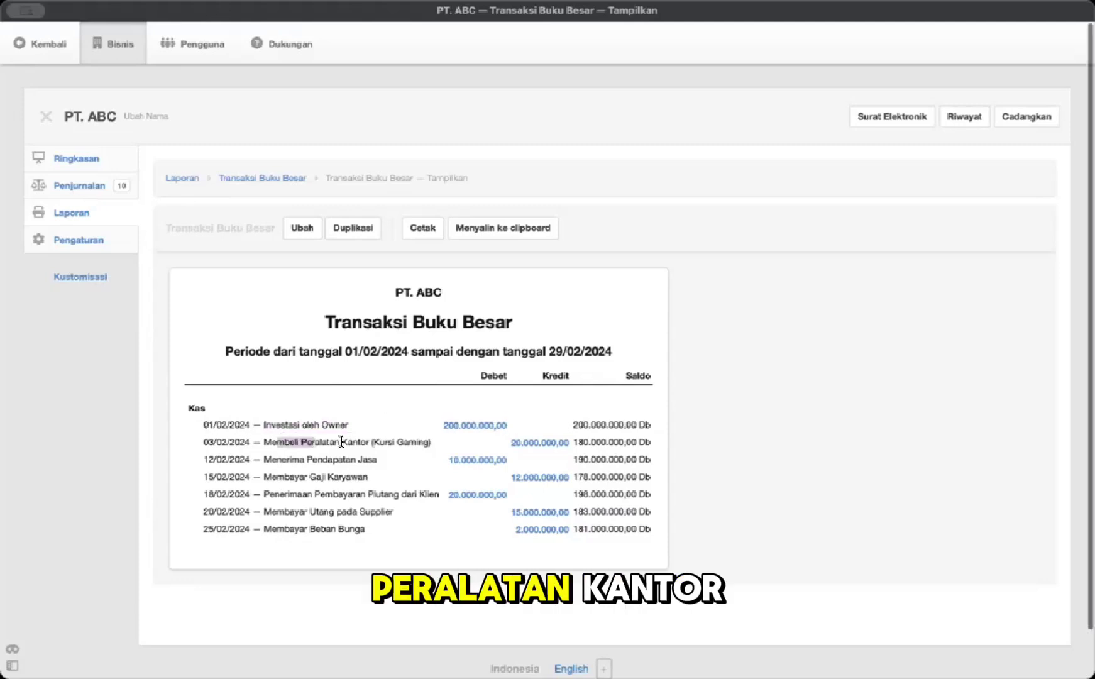
pyautogui.moveTo(507, 442); pyautogui.dragTo(578, 438)
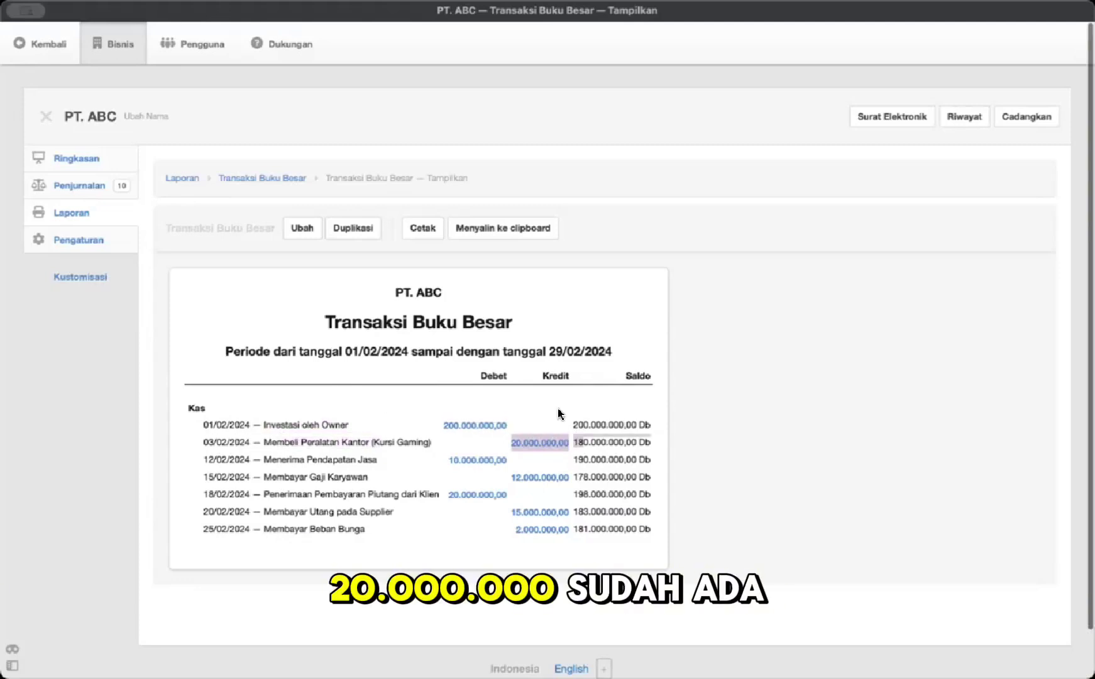
pyautogui.click(561, 414)
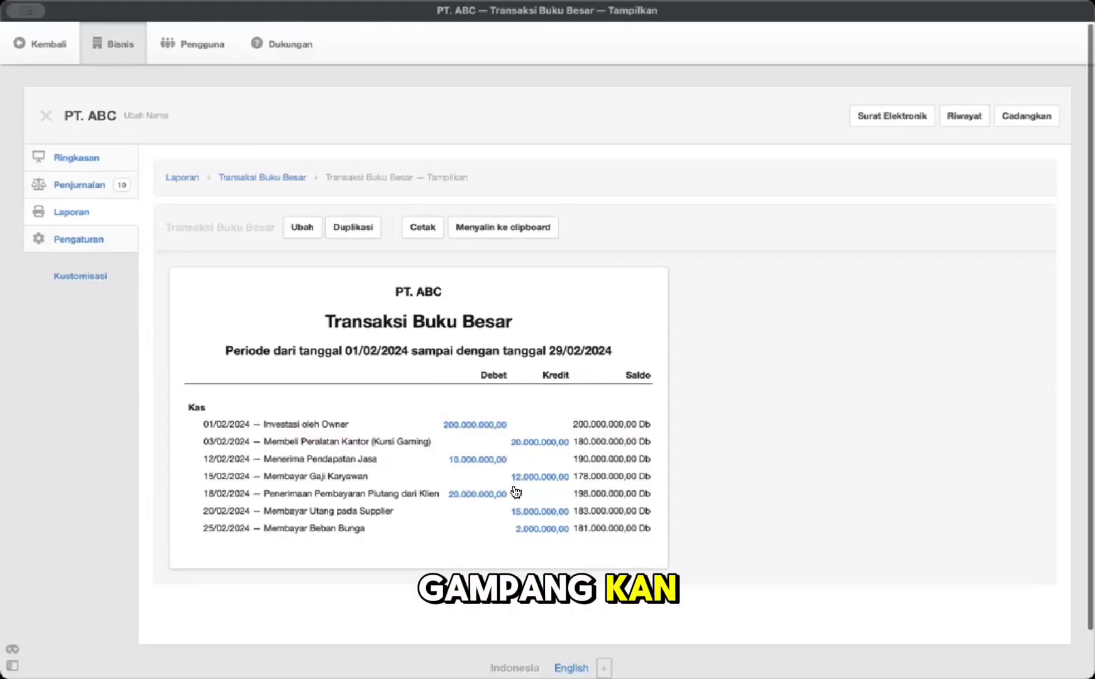
pyautogui.scroll(-1, 513, 494)
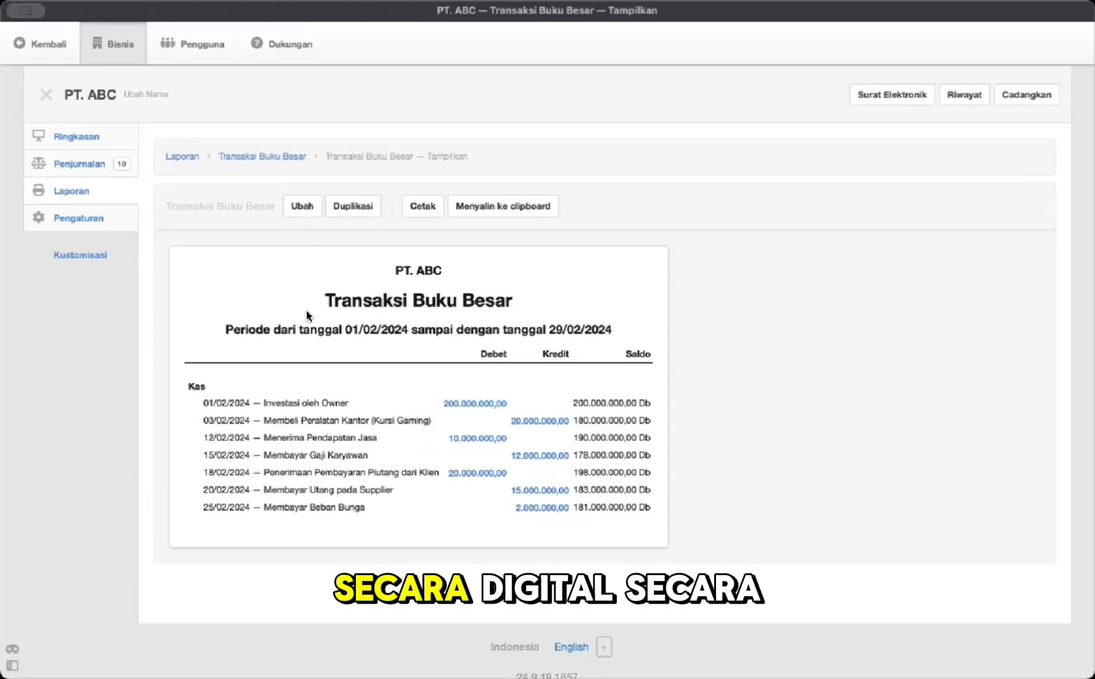
# Step: Start another Transaksi Buku Besar report with the description "Laporan Piutang Buku Besar Bln Februari 2024"
pyautogui.click(265, 156)
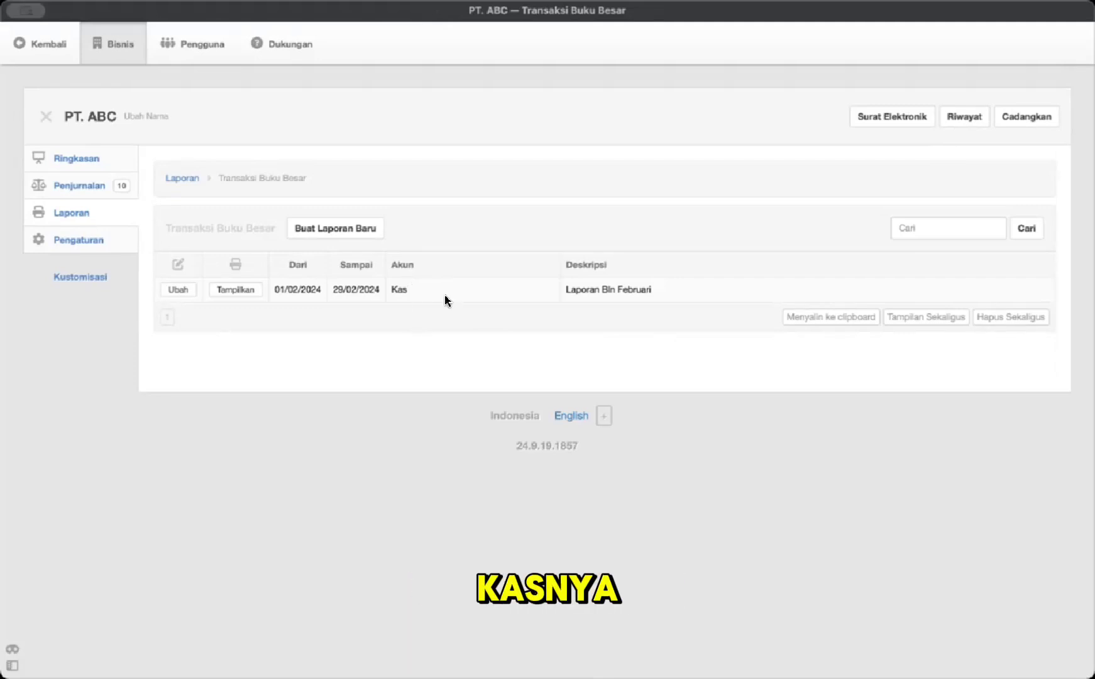
pyautogui.click(356, 228)
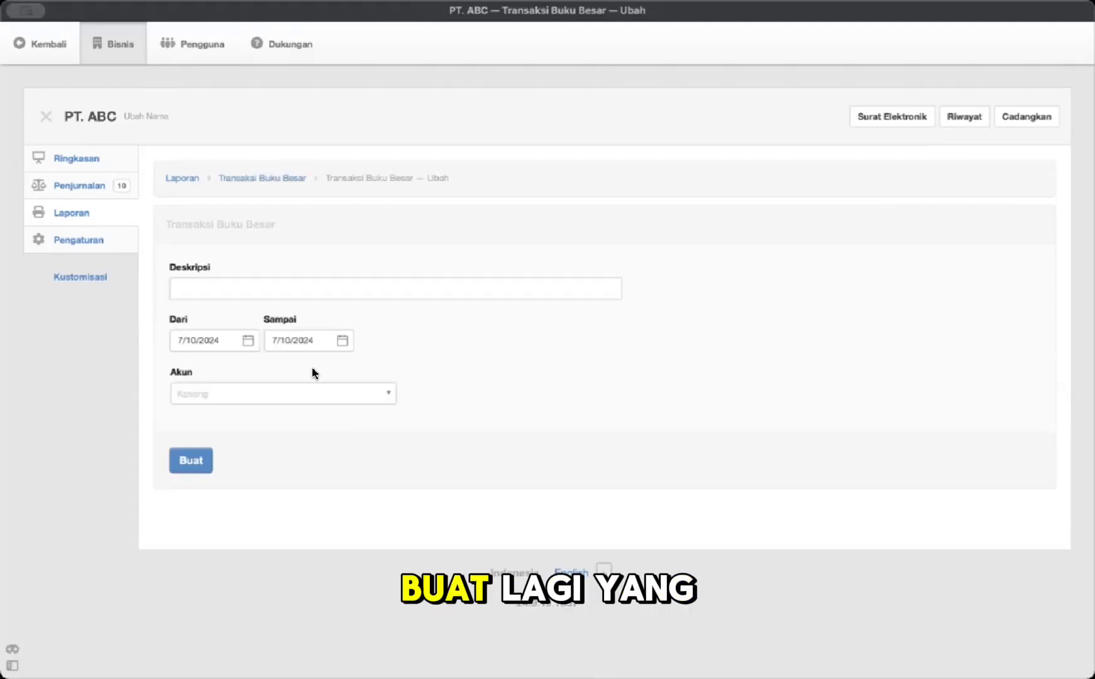
pyautogui.click(269, 296)
pyautogui.write('Lapora')
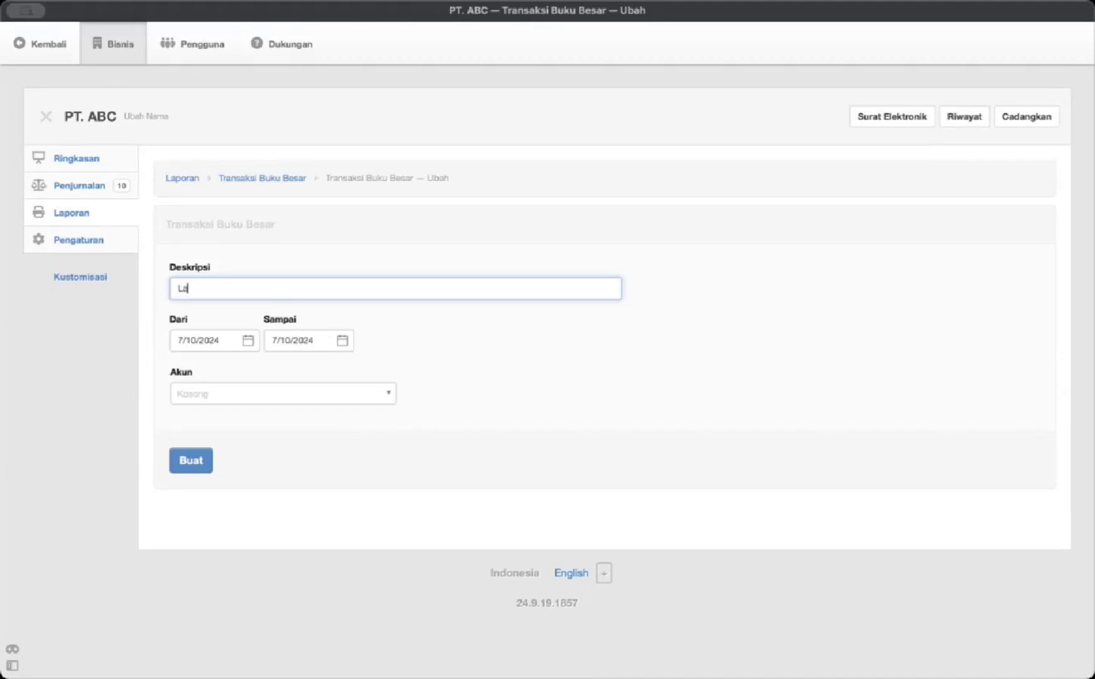
pyautogui.press('BackSpace')
pyautogui.press('BackSpace')
pyautogui.press('BackSpace')
pyautogui.write('aporan Piu')
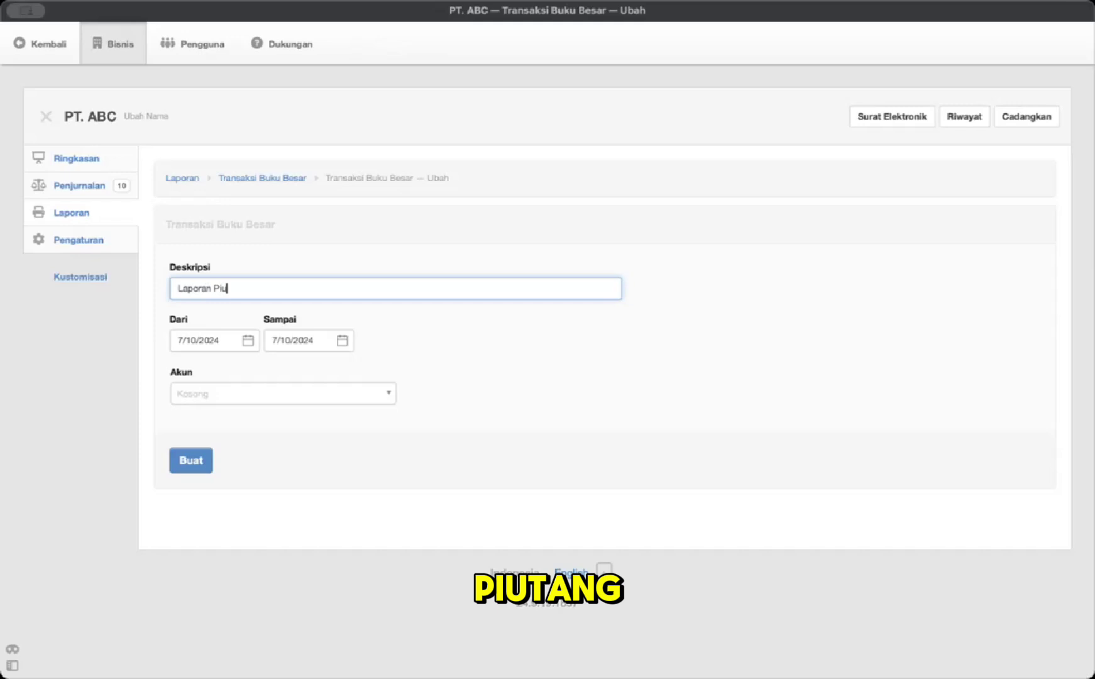
pyautogui.write('tang Buku b')
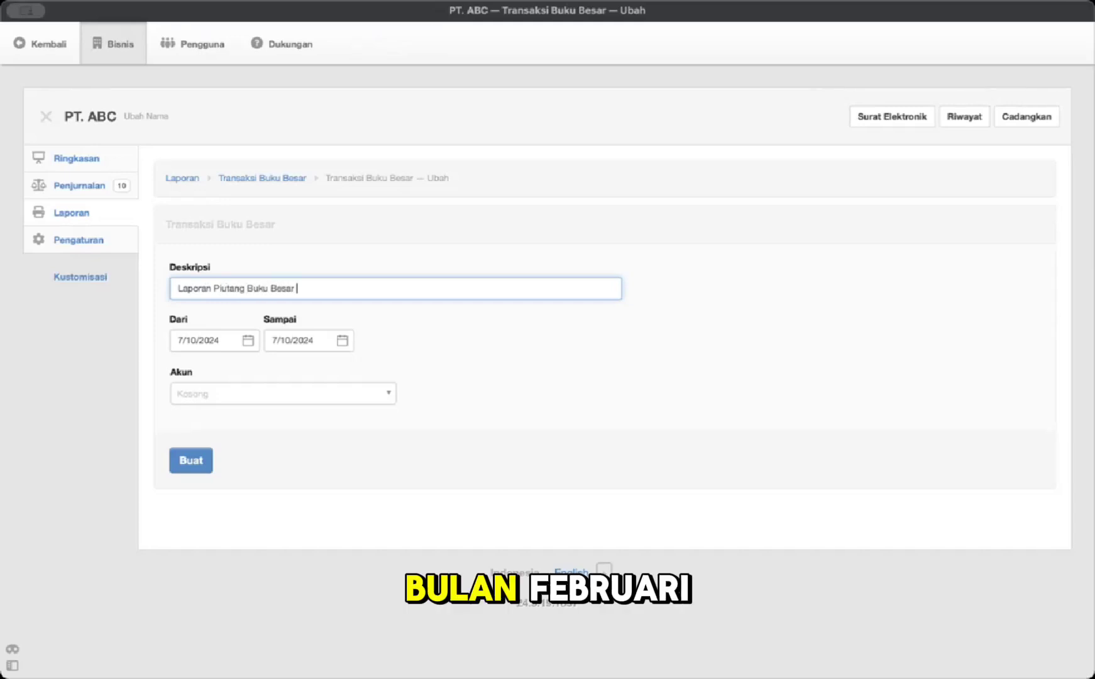
pyautogui.write('esar Bln Februari 2024')
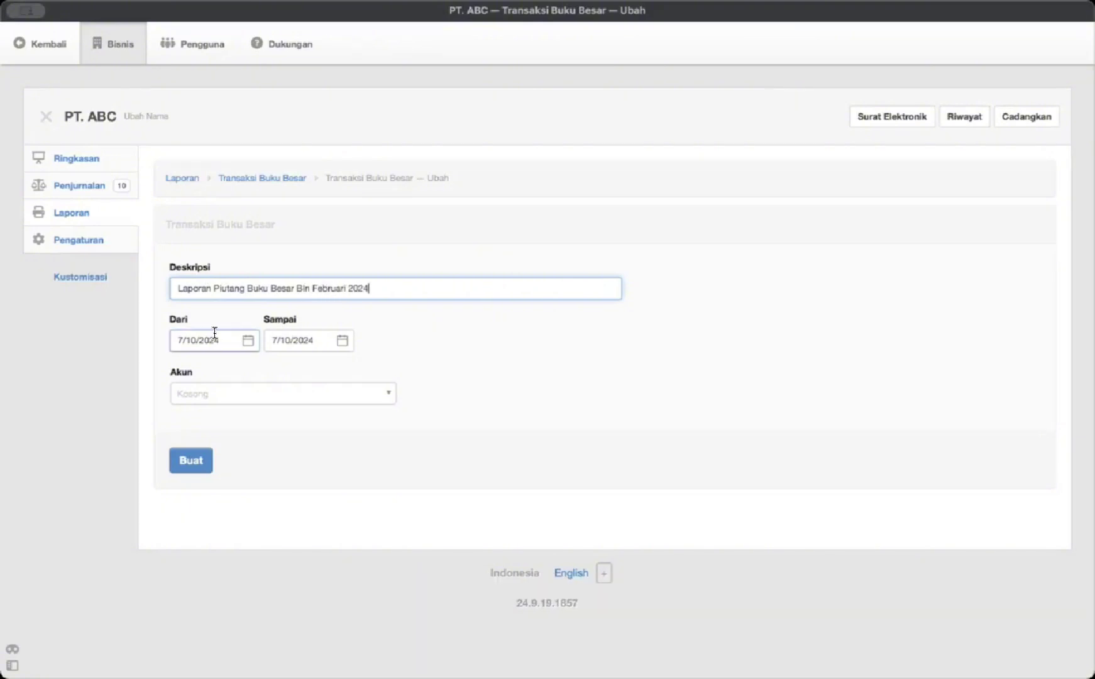
# Step: Set the Piutang report's period from 1/2/2024 to 29/2/2024
pyautogui.click(214, 331)
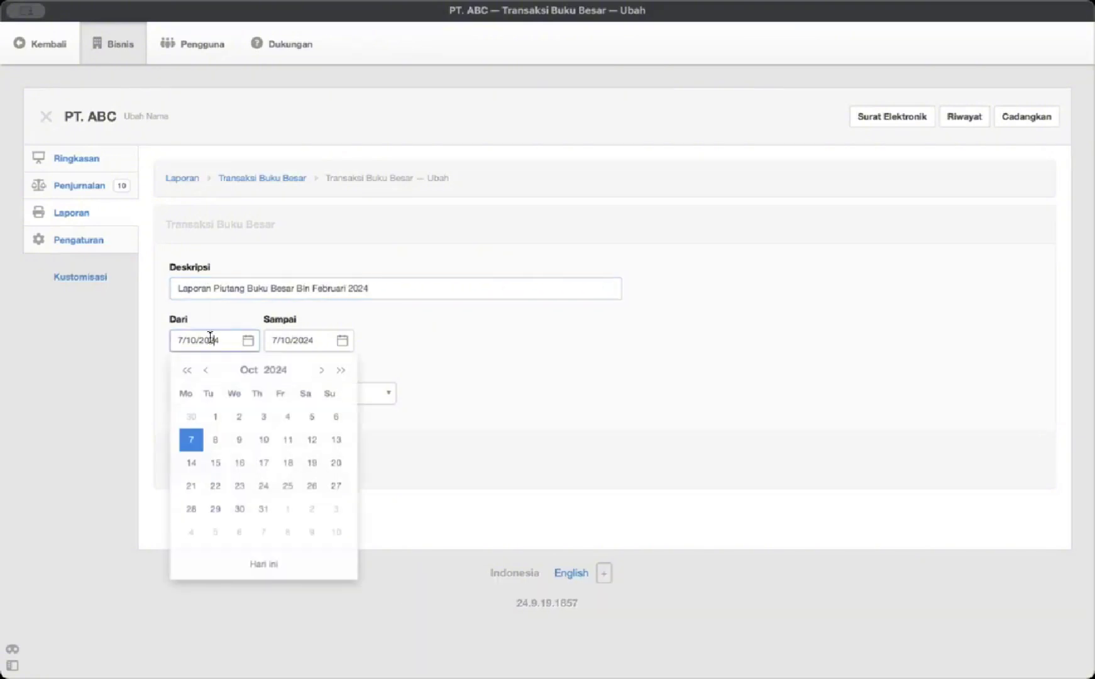
pyautogui.click(251, 375)
pyautogui.click(265, 420)
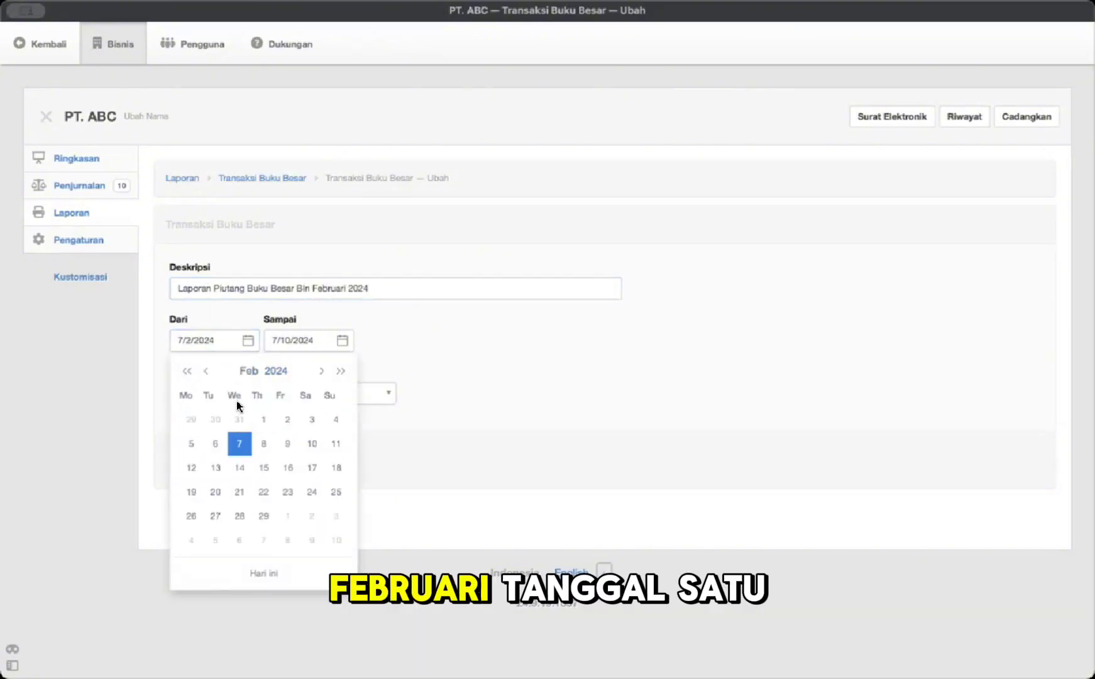
pyautogui.click(253, 420)
pyautogui.click(289, 342)
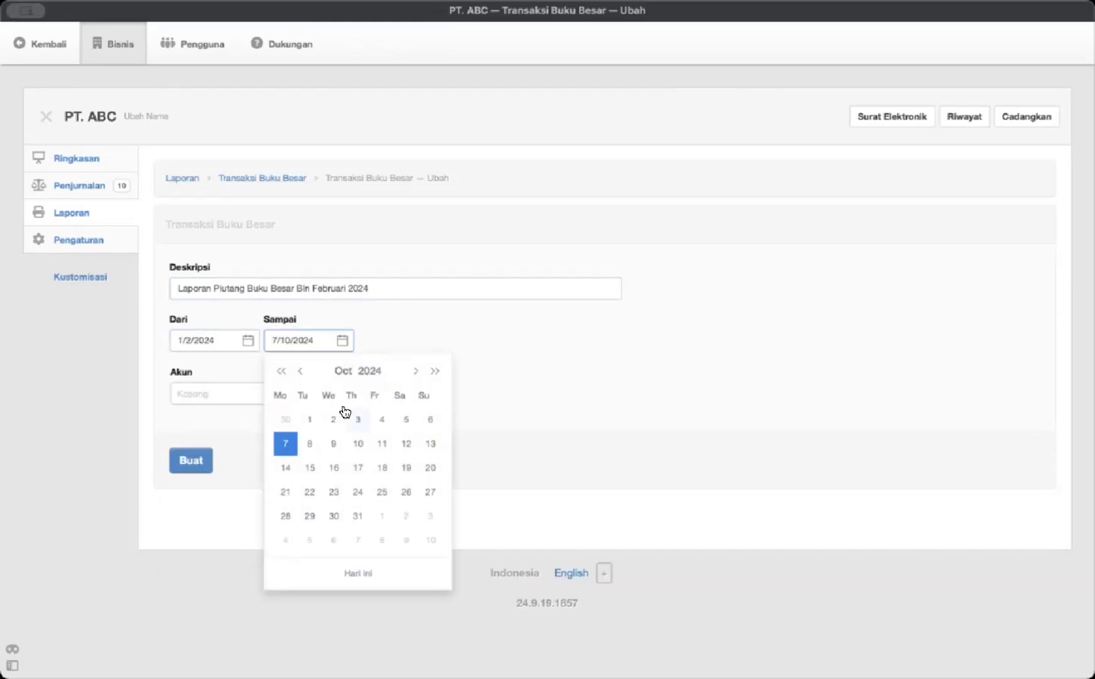
pyautogui.click(345, 375)
pyautogui.click(360, 407)
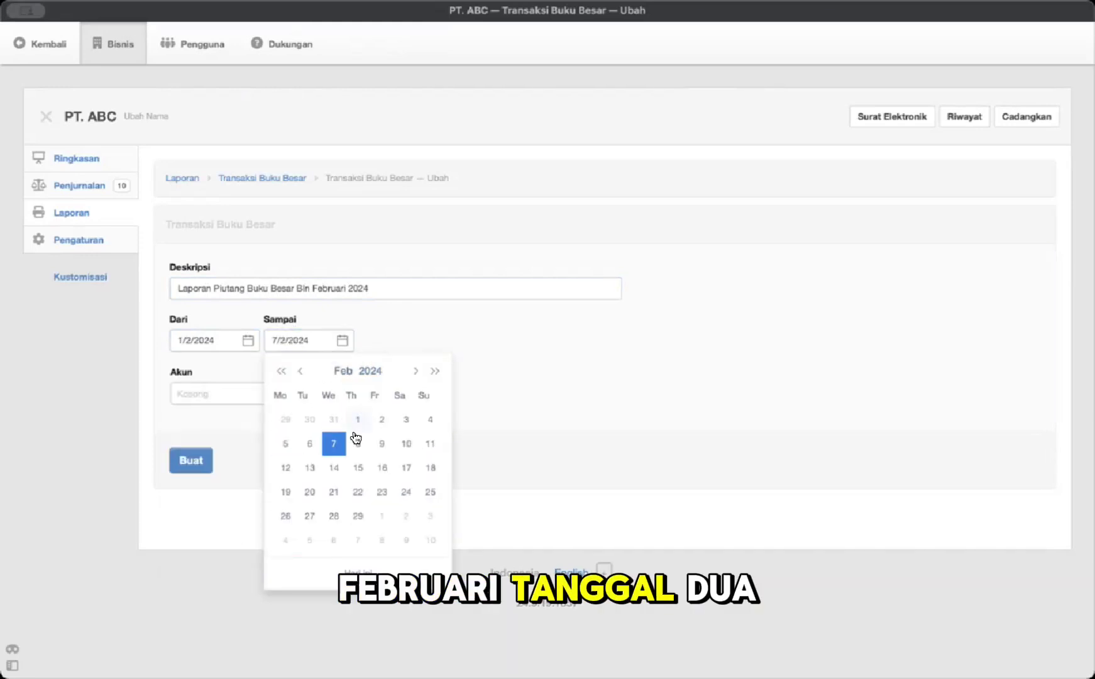
pyautogui.click(355, 515)
# Step: Choose Piutang Usaha as the account and generate its Transaksi Buku Besar report
pyautogui.click(254, 396)
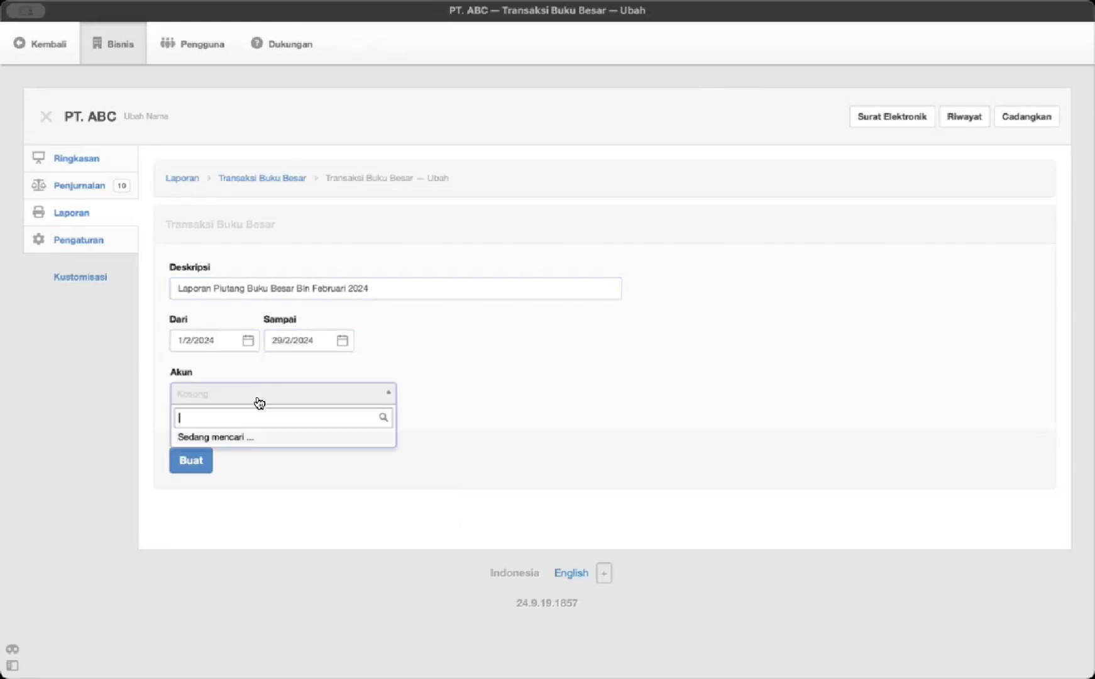
pyautogui.write('piut')
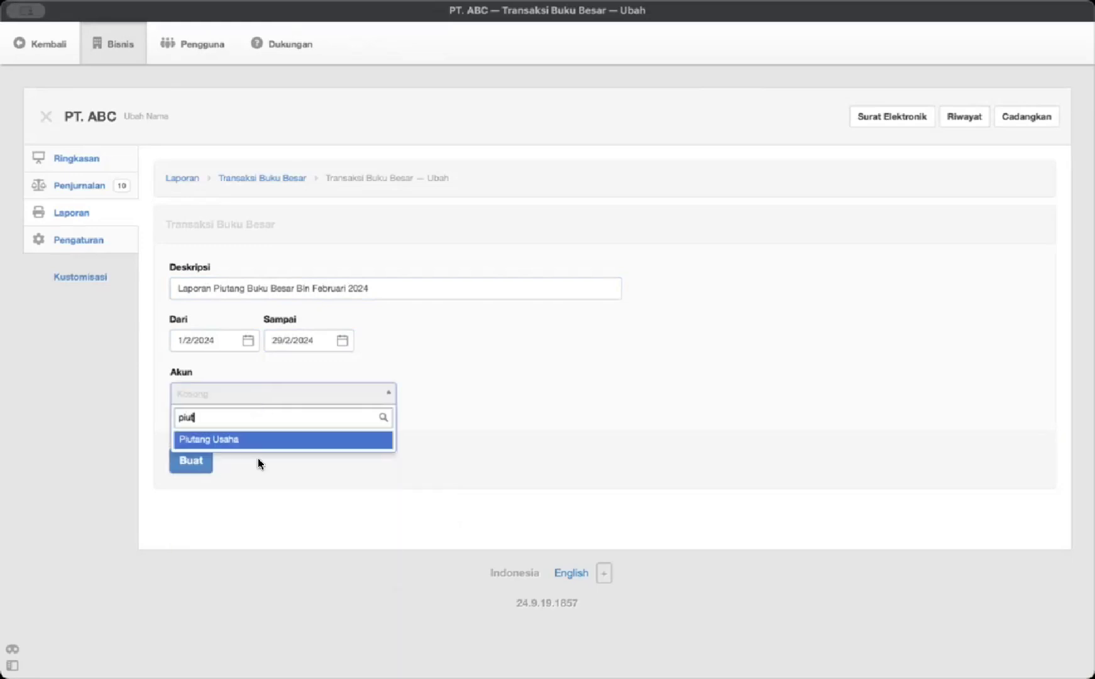
pyautogui.click(261, 445)
pyautogui.click(194, 461)
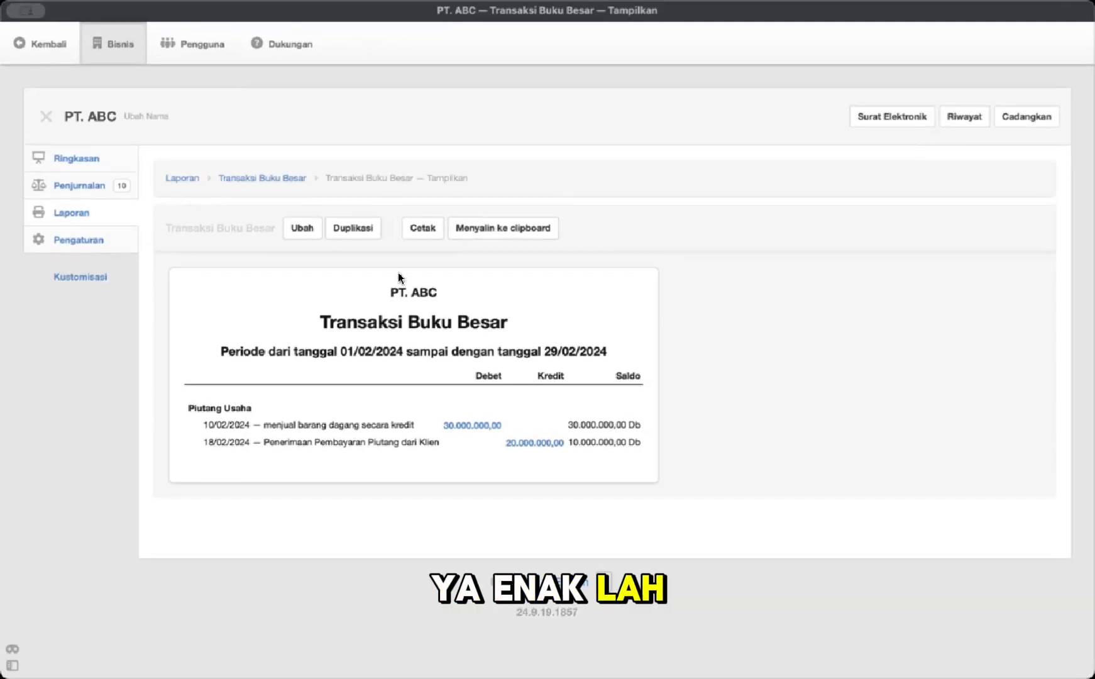
# Step: Open the combined view of the saved Transaksi Buku Besar reports, then return to the report list
pyautogui.click(263, 179)
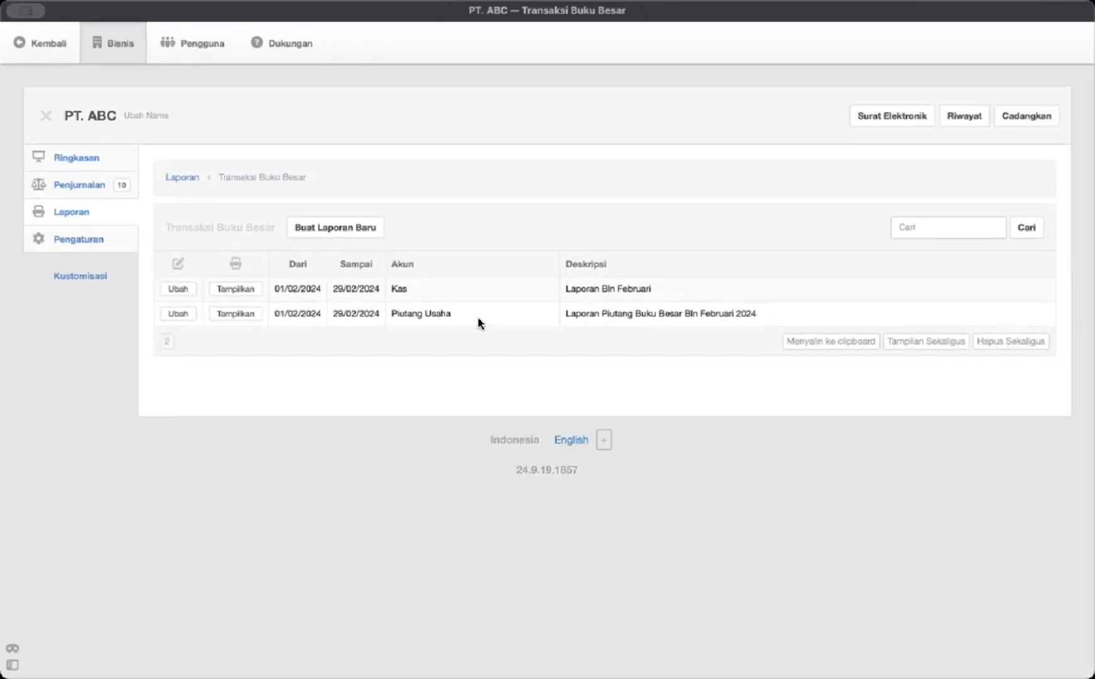
pyautogui.click(905, 345)
pyautogui.click(256, 346)
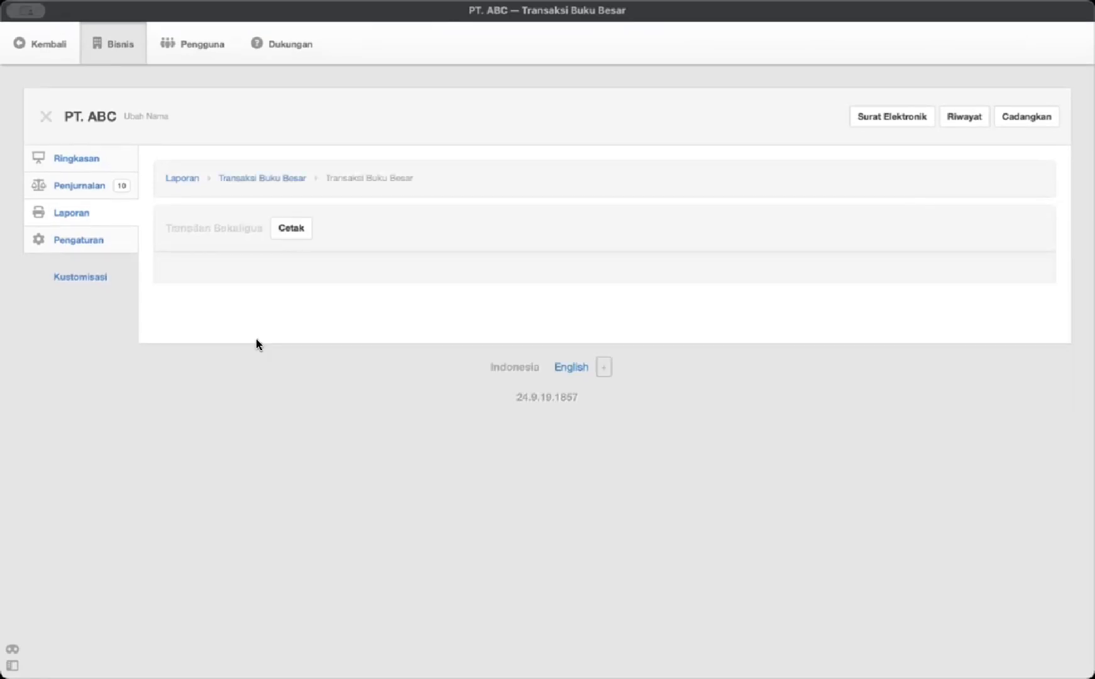
pyautogui.click(273, 178)
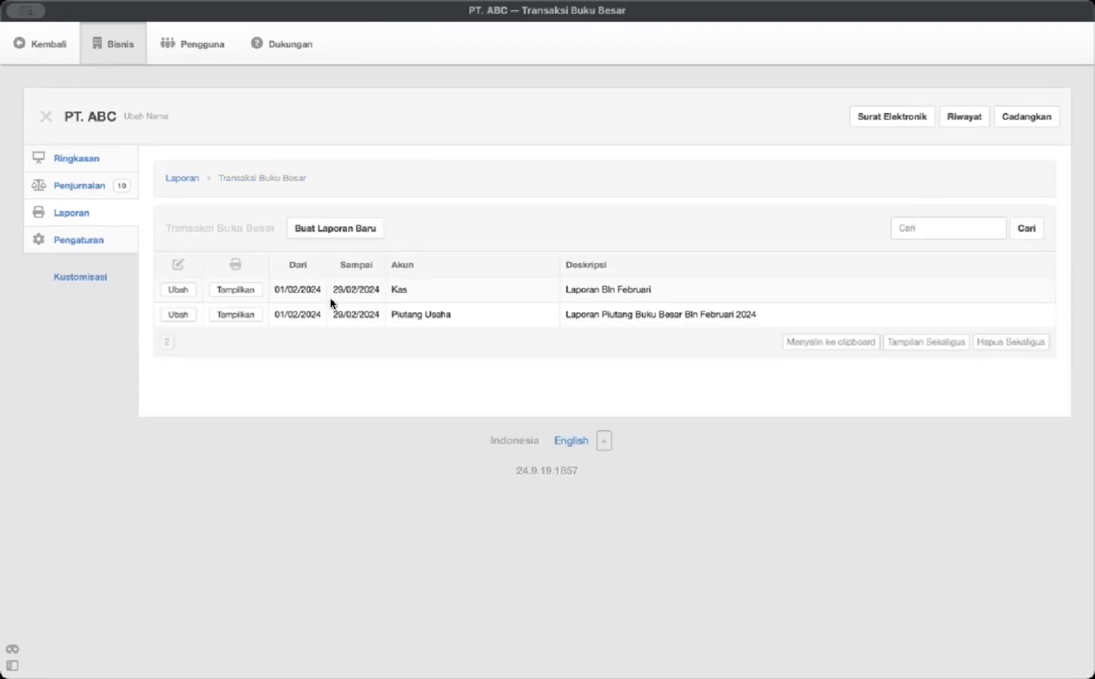
# Step: Switch to Tugas Latihan PA.pdf and check task 2 on posting the journal transactions to the general ledger
pyautogui.click(79, 207)
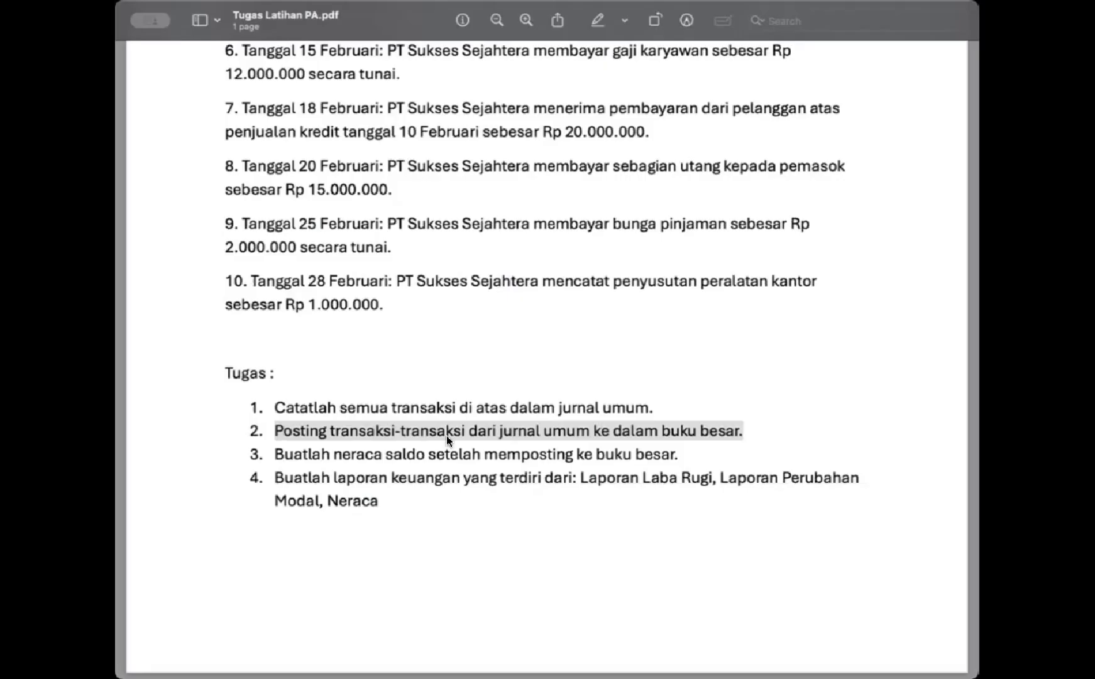
pyautogui.moveTo(742, 431); pyautogui.dragTo(274, 433)
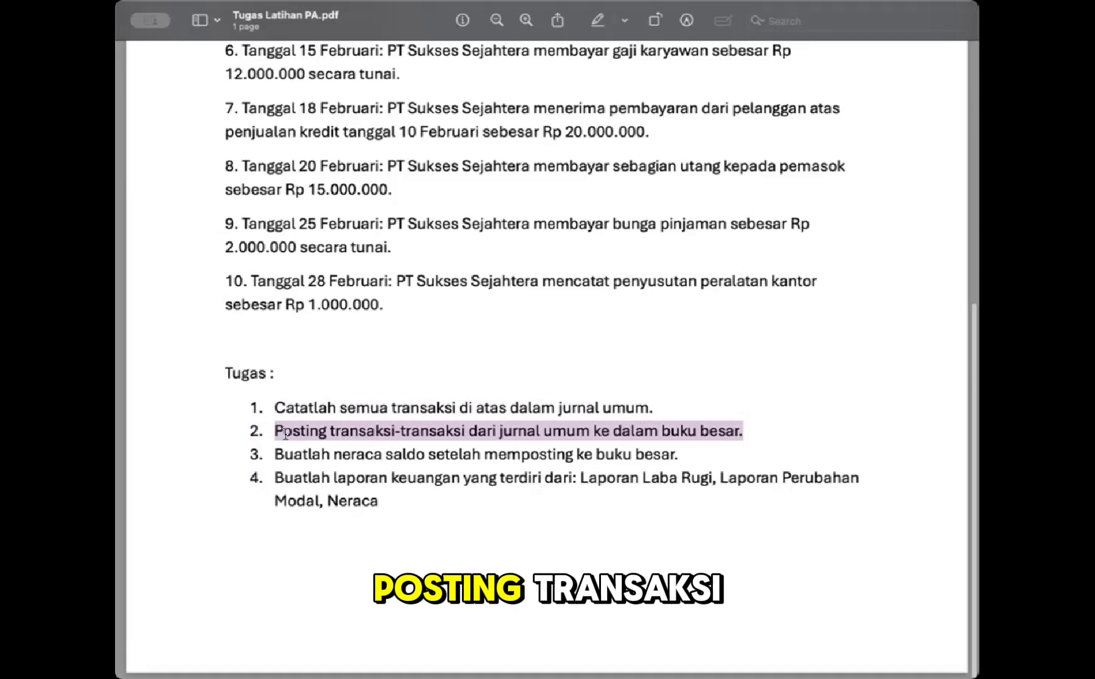
# Step: Read task 3 in the assignment on preparing the trial balance after posting to the general ledger
pyautogui.click(694, 447)
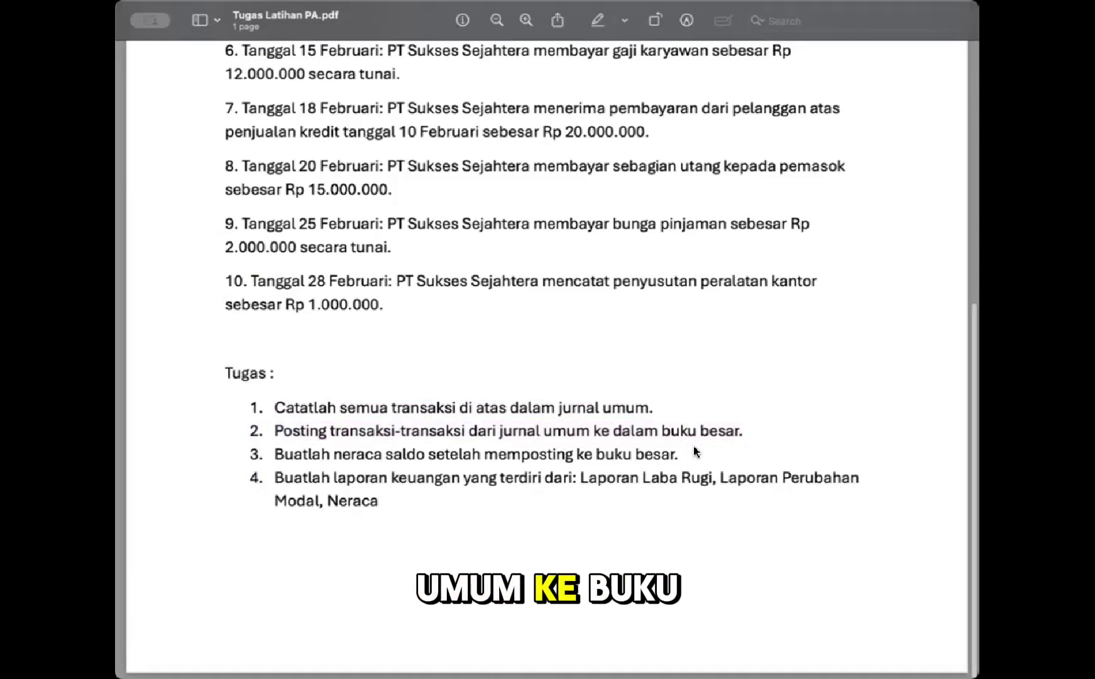
pyautogui.moveTo(690, 462); pyautogui.dragTo(492, 452)
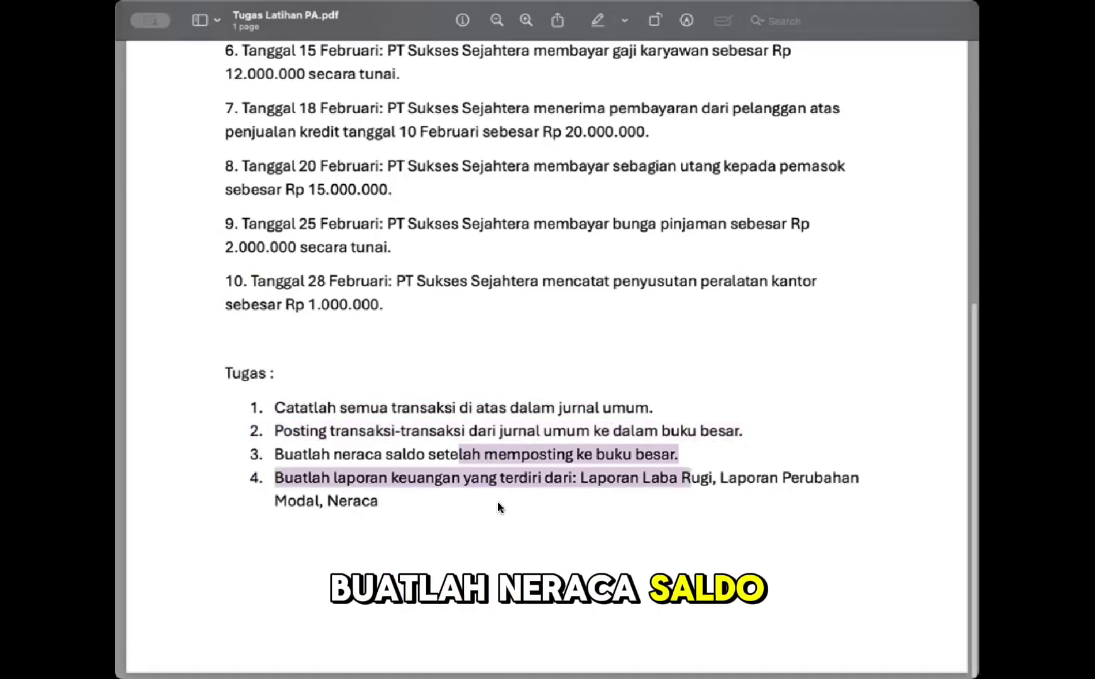
pyautogui.click(646, 457)
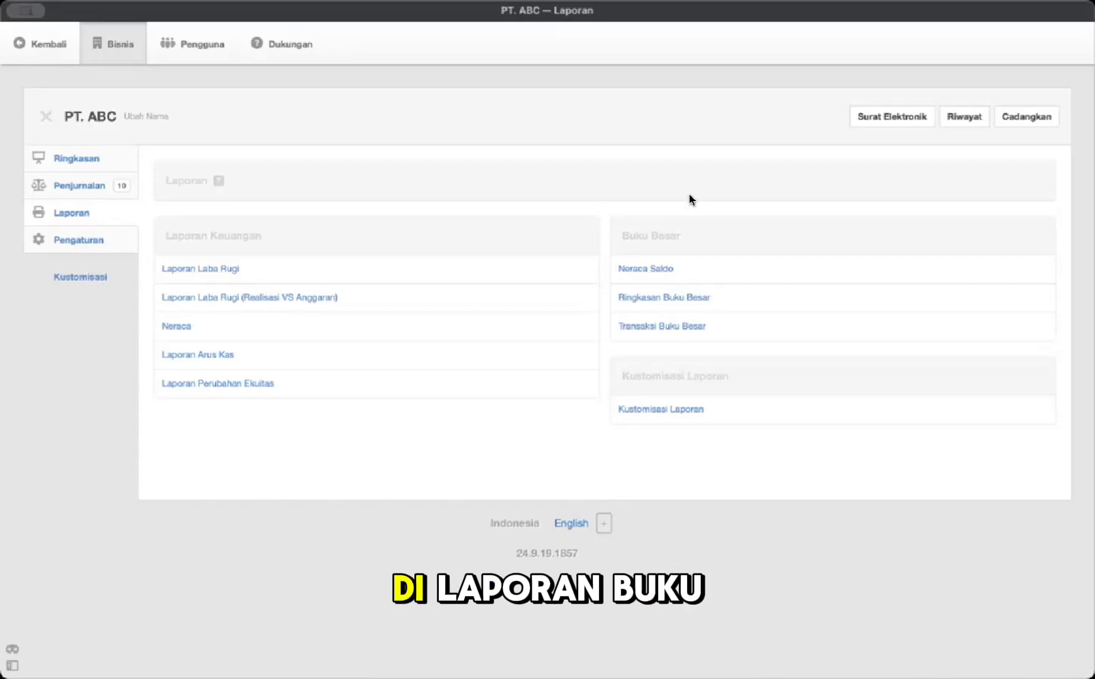
# Step: Create a new Neraca Saldo report in PT. ABC and title it "Neraca Saldo Bln Februari 2024"
pyautogui.click(638, 270)
pyautogui.click(597, 328)
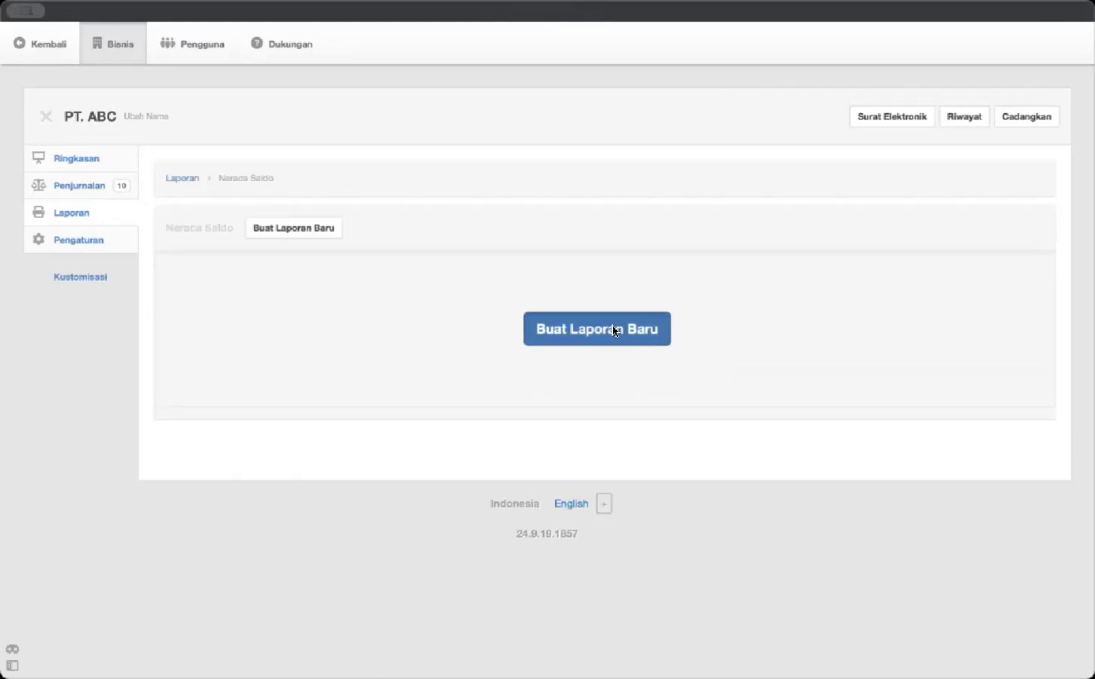
pyautogui.click(218, 290)
pyautogui.write('N')
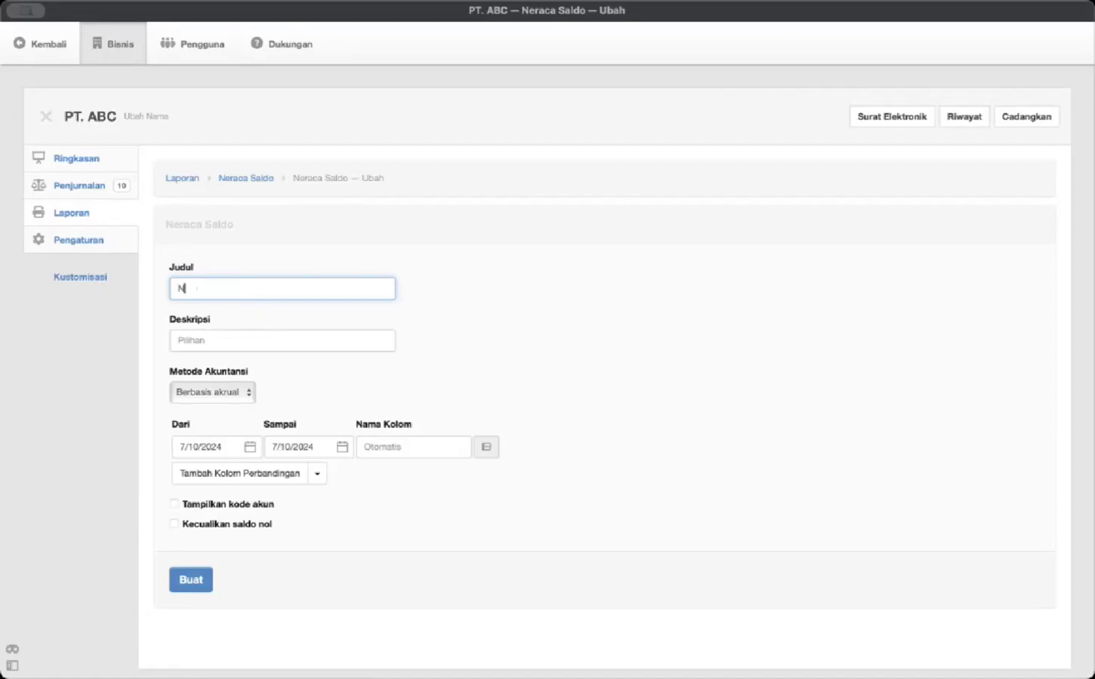
pyautogui.write('ercca Saldo ')
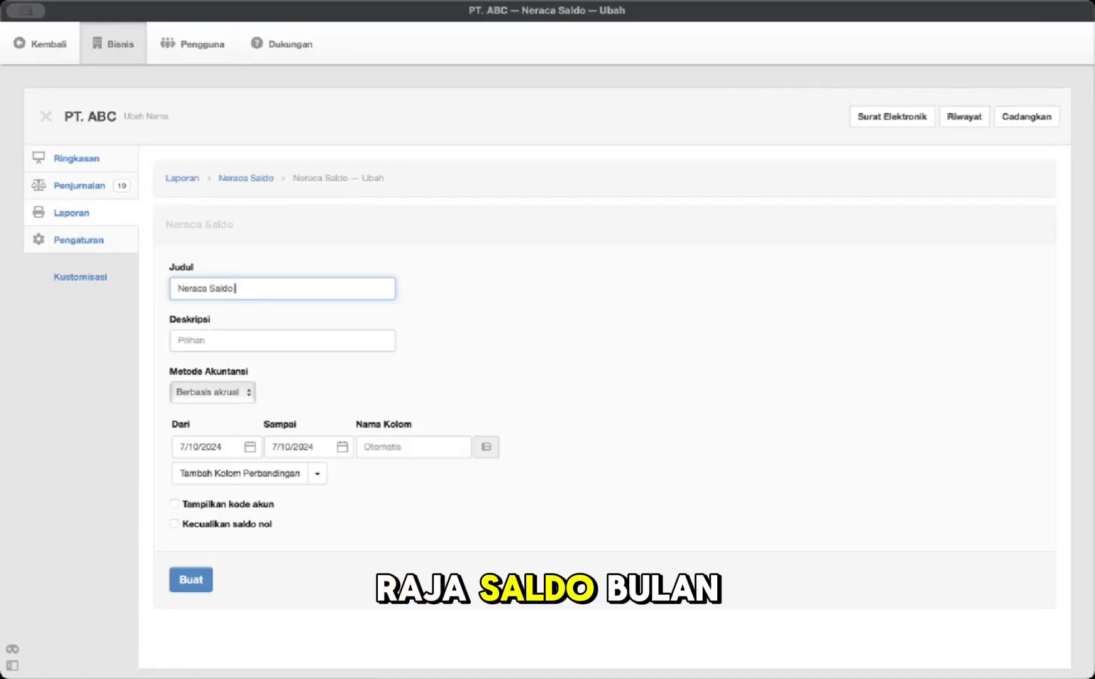
pyautogui.write('Bln Februari 2024')
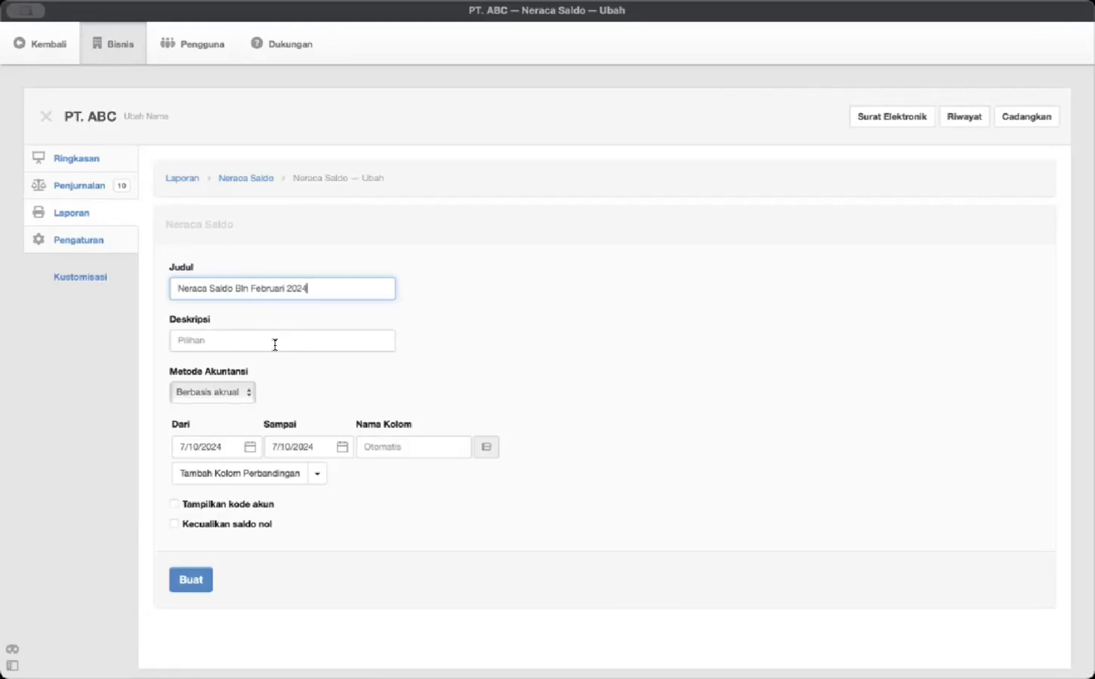
# Step: Leave the report's description empty and choose Berbasis akrual as its accounting method
pyautogui.click(289, 343)
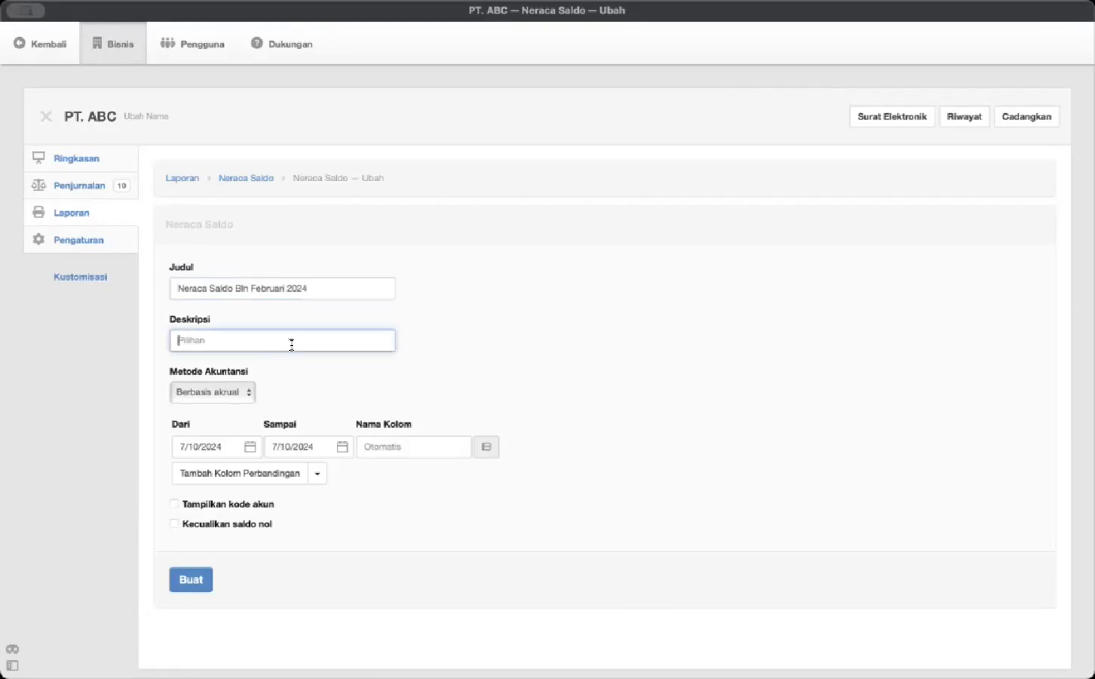
pyautogui.click(394, 371)
pyautogui.click(205, 384)
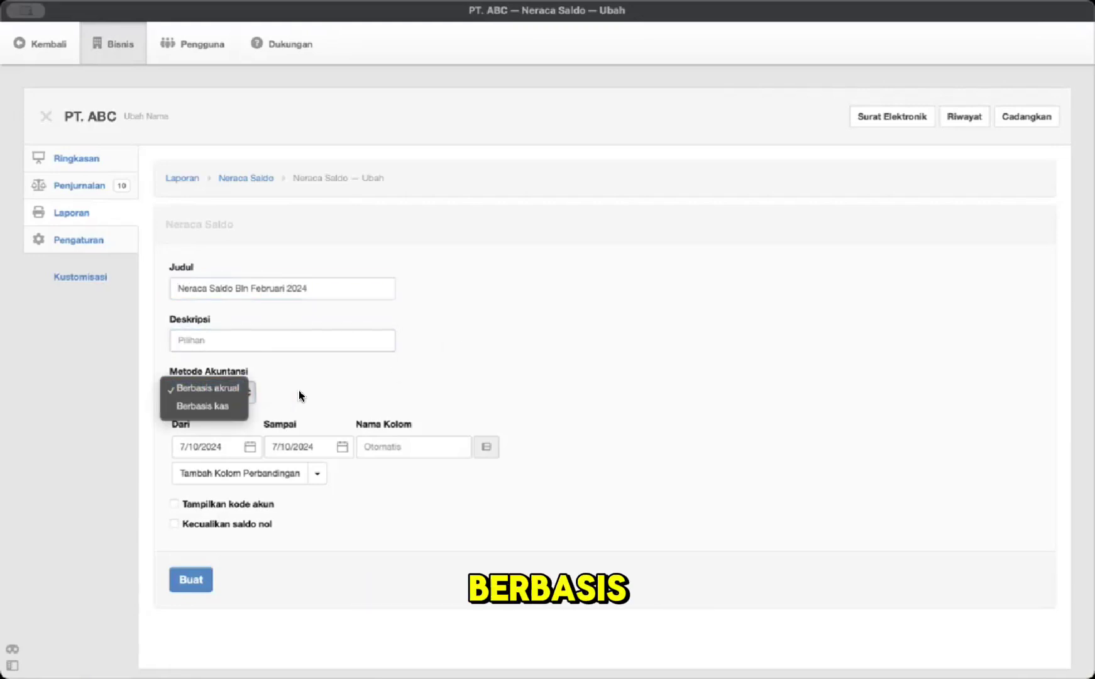
pyautogui.click(221, 391)
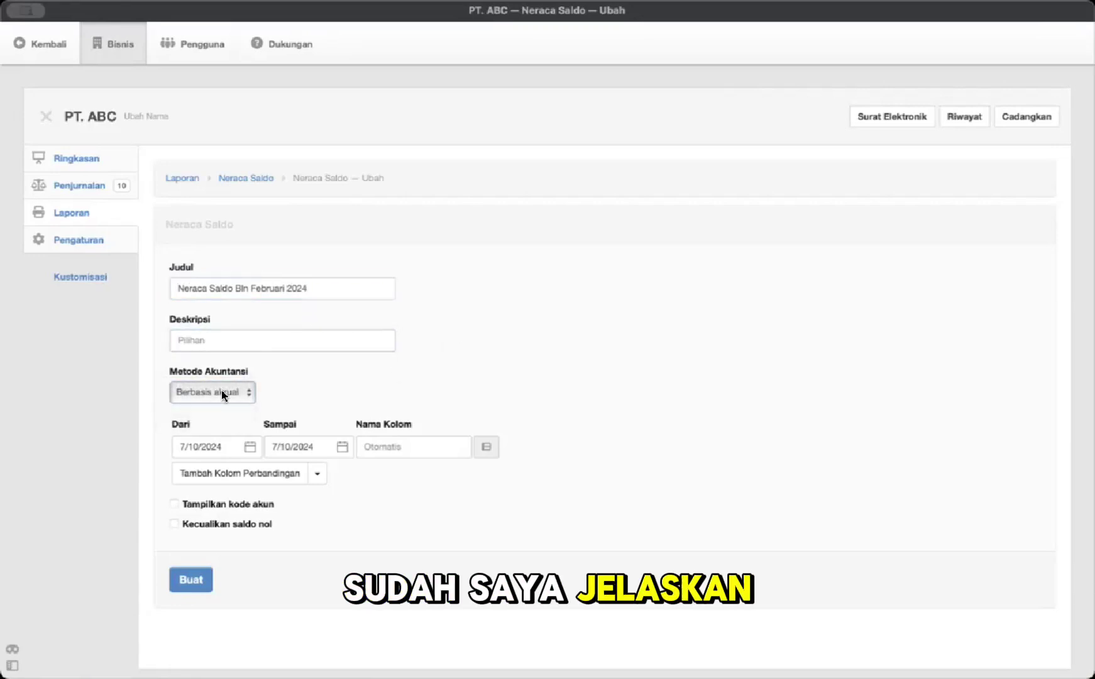
pyautogui.click(222, 393)
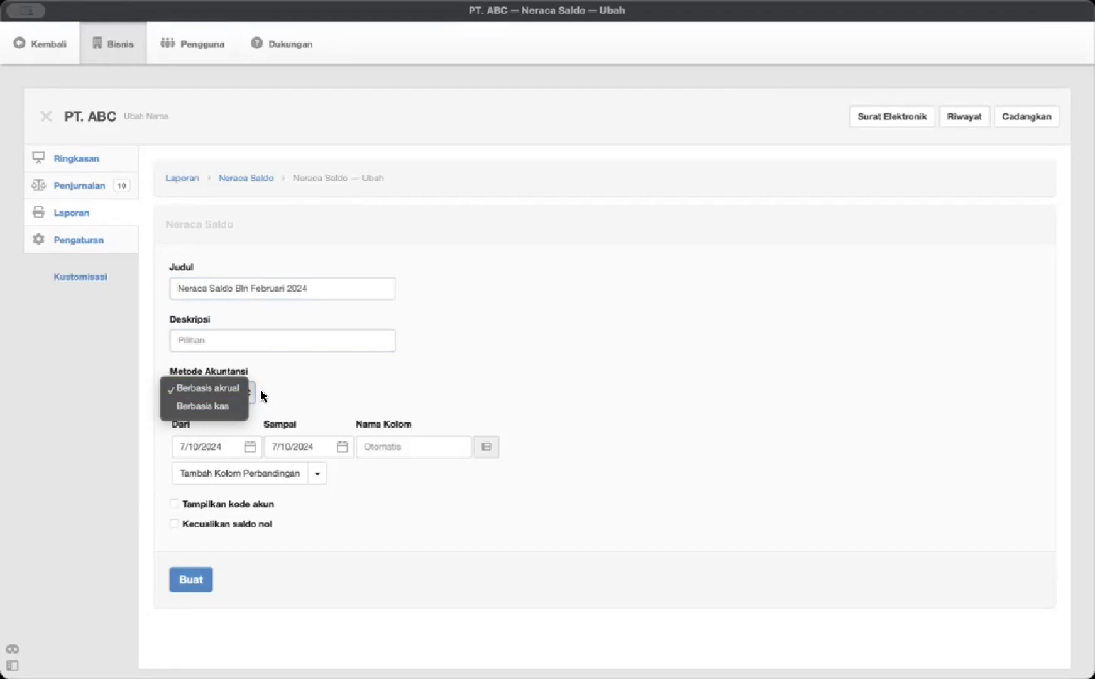
pyautogui.click(223, 389)
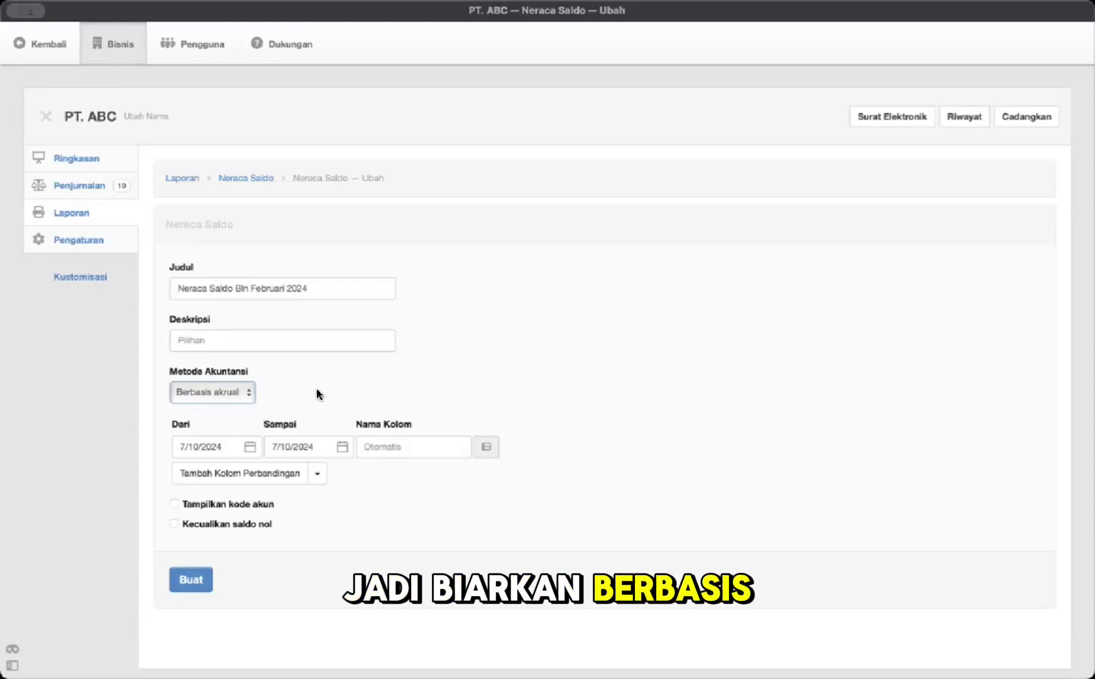
# Step: Set the trial balance's period from 1/2/2024 to 29/2/2024 and generate the report
pyautogui.click(217, 443)
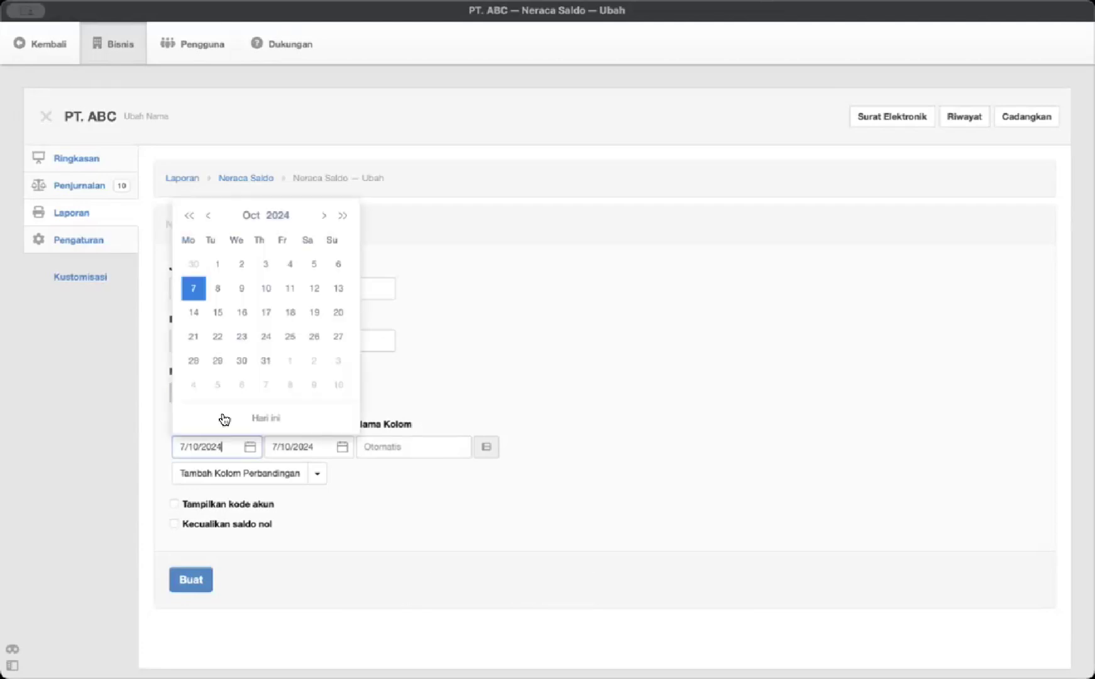
pyautogui.click(256, 214)
pyautogui.click(263, 248)
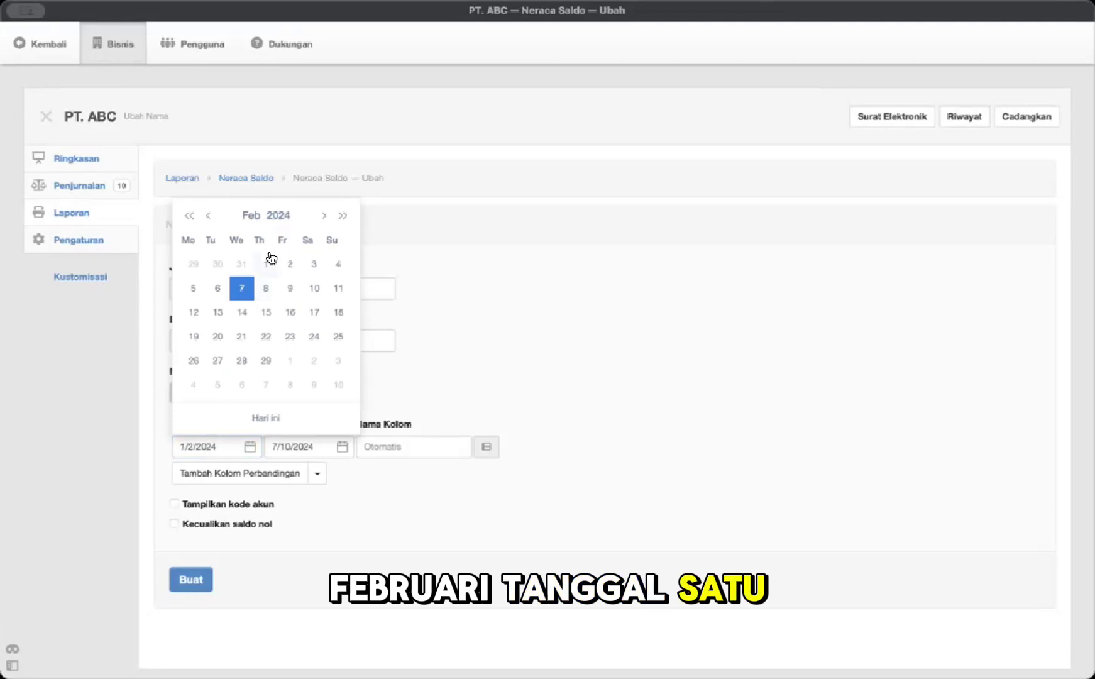
pyautogui.click(269, 260)
pyautogui.click(294, 444)
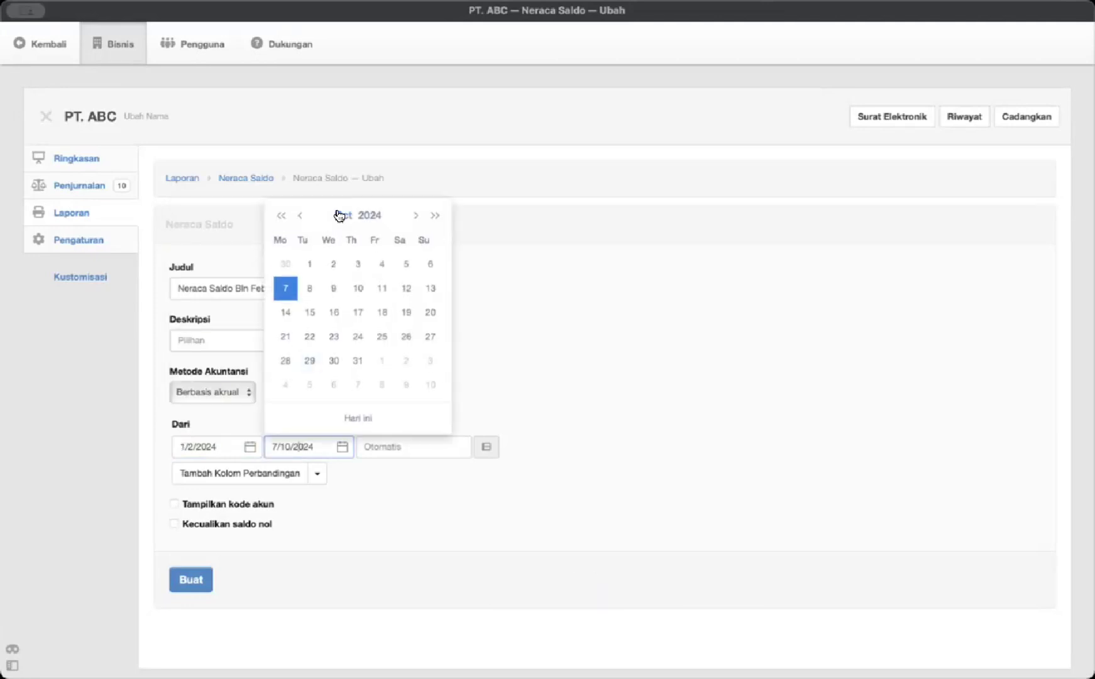
pyautogui.click(340, 216)
pyautogui.click(357, 243)
pyautogui.click(358, 359)
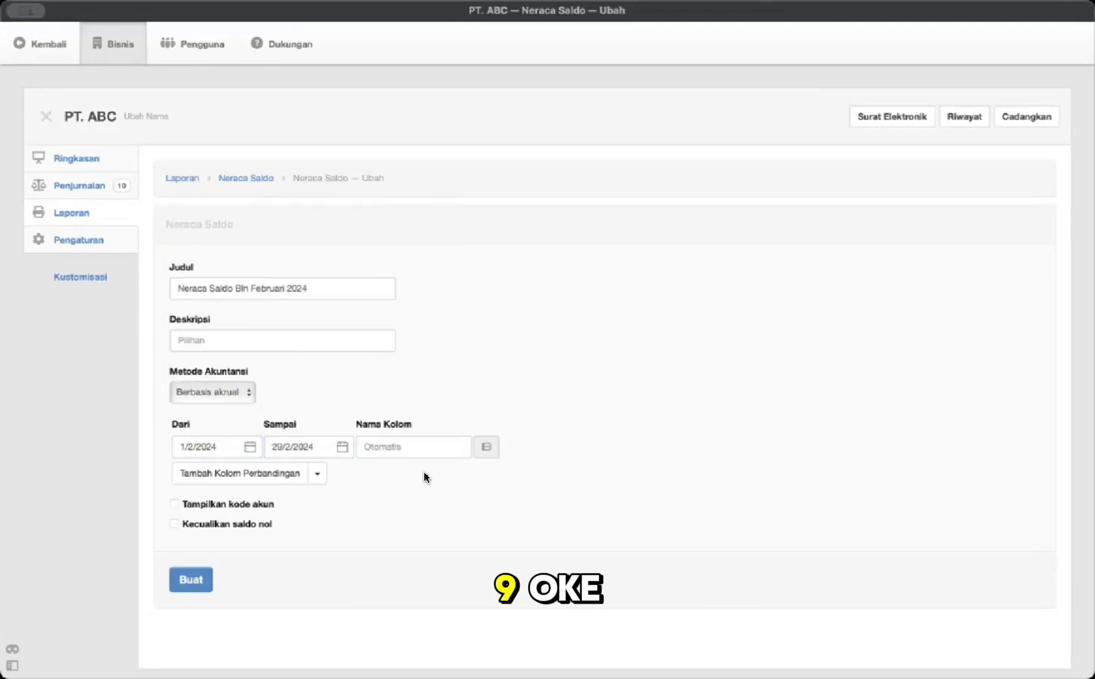
pyautogui.scroll(-3, 423, 473)
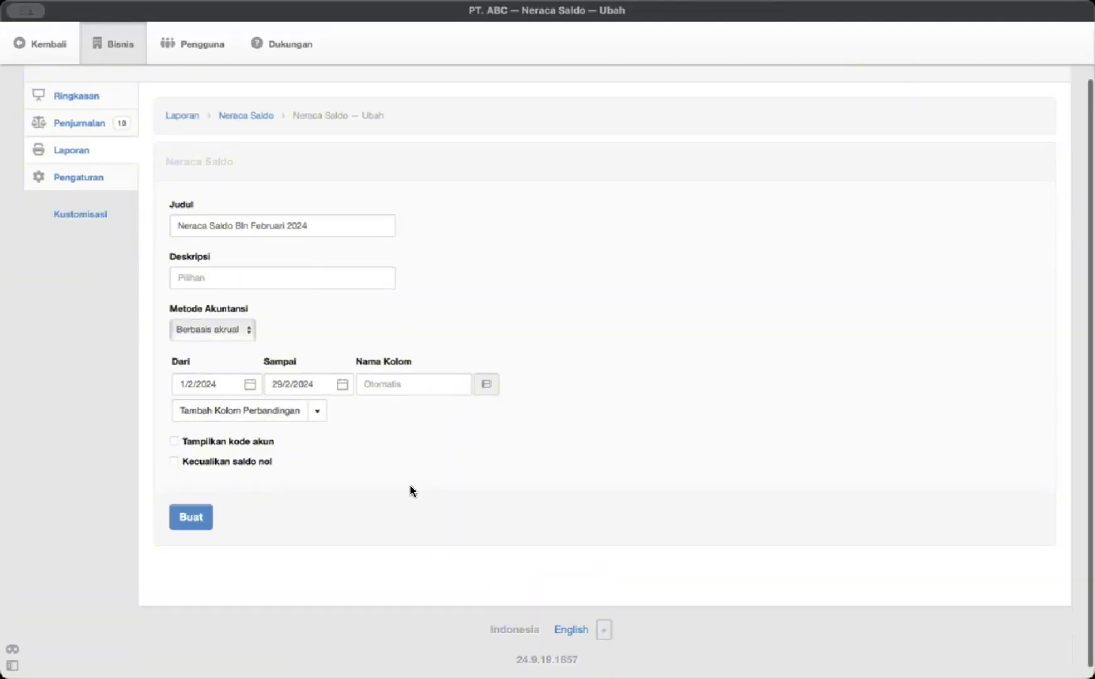
pyautogui.click(190, 503)
# Step: Review the February trial balance from its income and expense accounts down to assets, liabilities, equity and totals
pyautogui.scroll(-5, 479, 450)
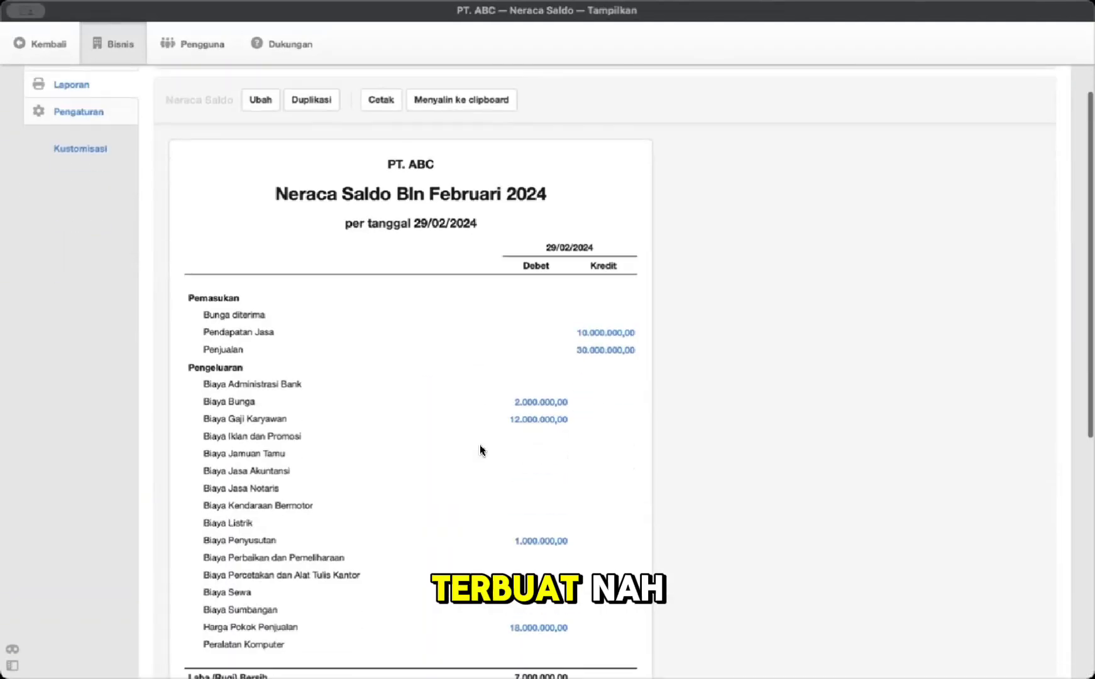
pyautogui.scroll(-4, 480, 448)
pyautogui.scroll(10, 480, 447)
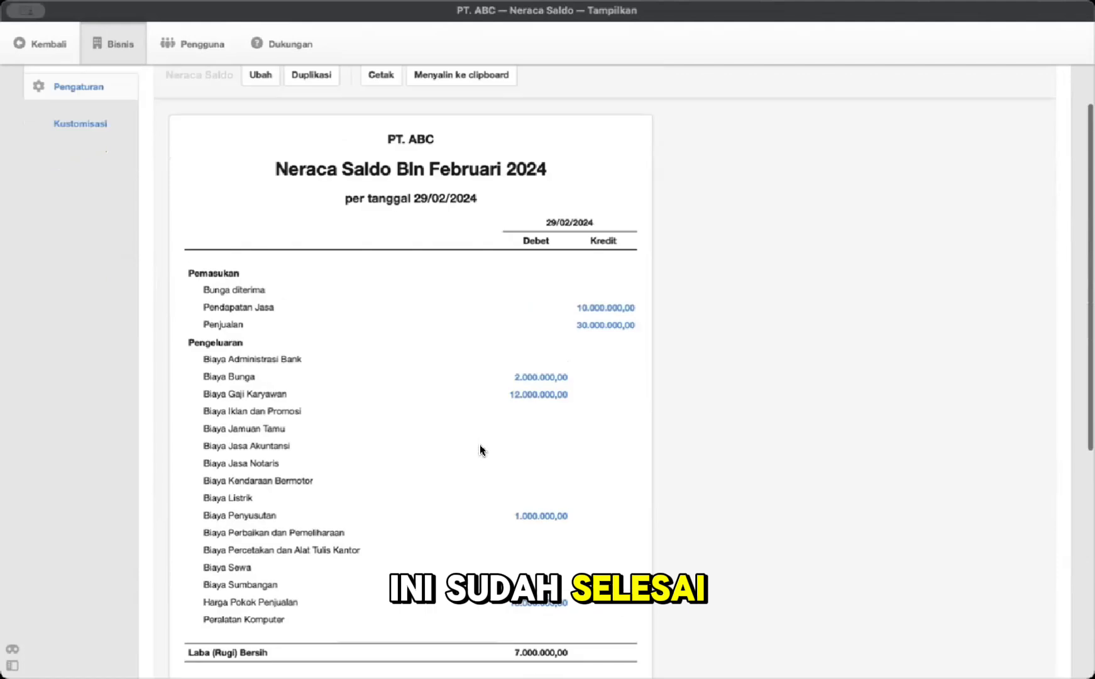
pyautogui.scroll(-5, 480, 443)
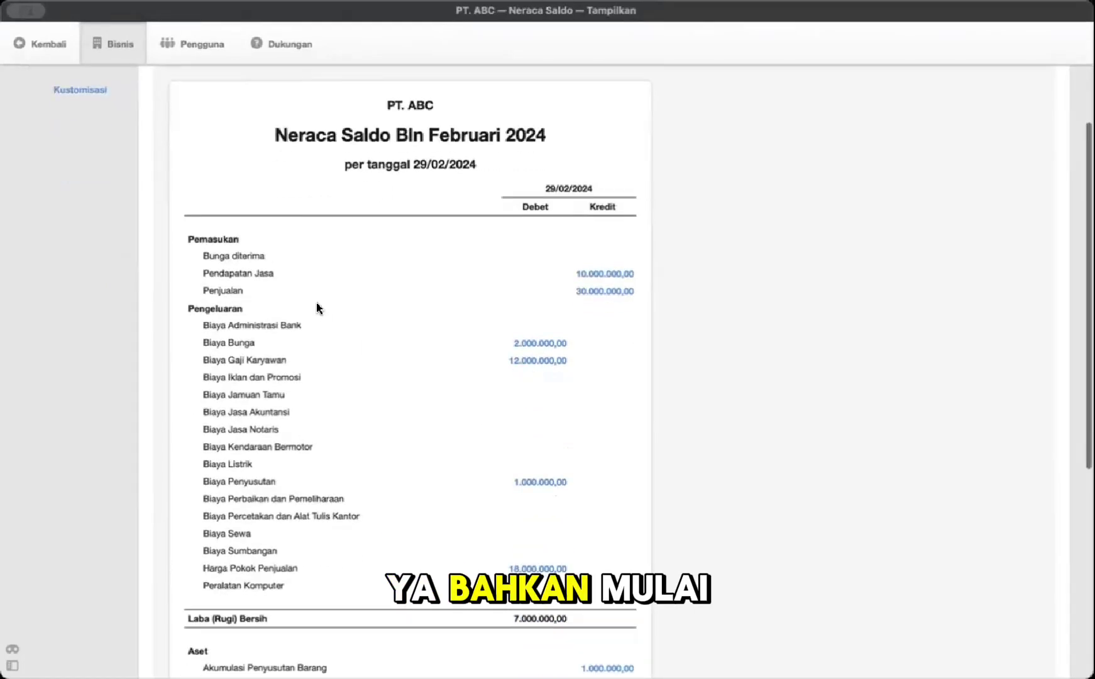
pyautogui.scroll(-4, 316, 308)
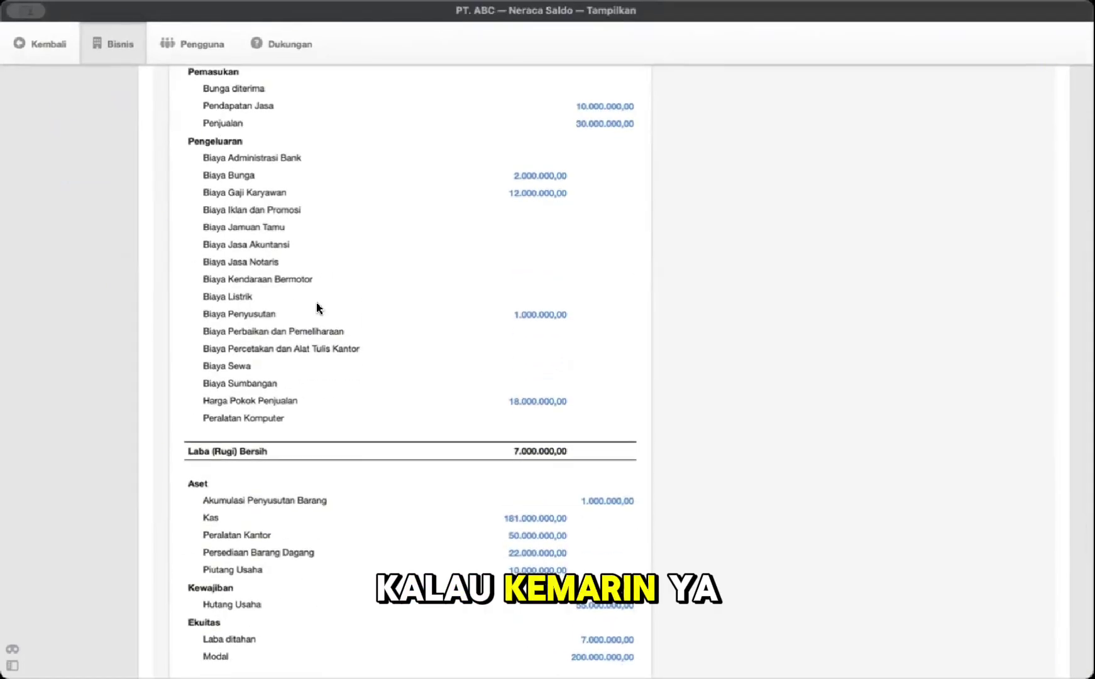
pyautogui.scroll(-5, 323, 405)
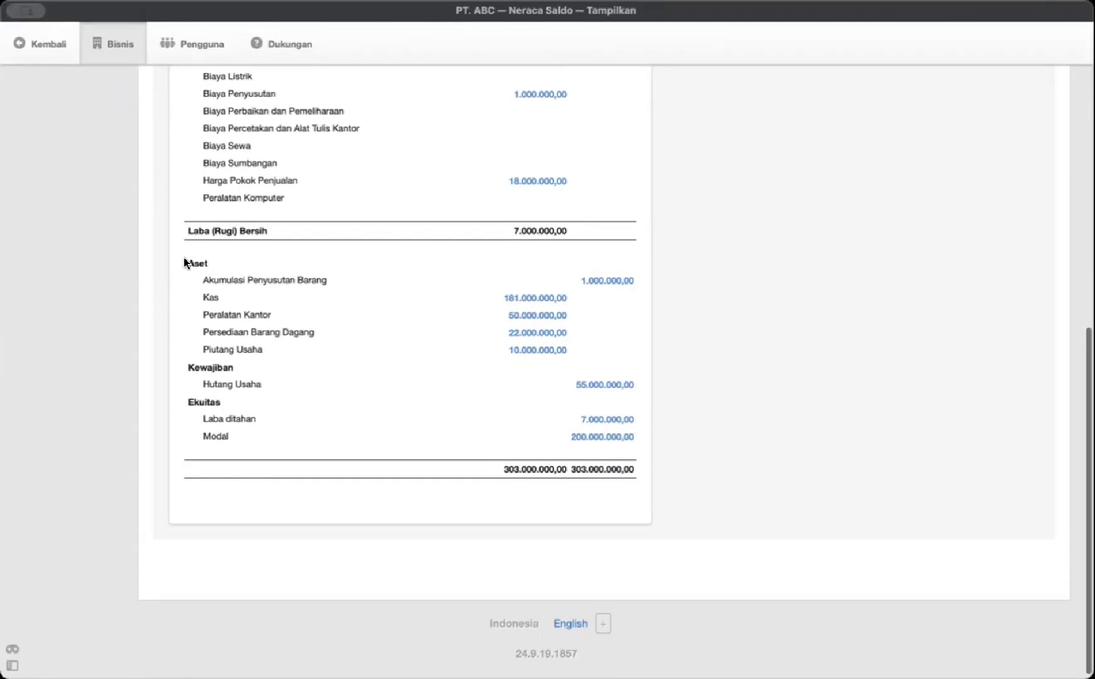
pyautogui.moveTo(184, 257); pyautogui.dragTo(377, 320)
pyautogui.click(405, 409)
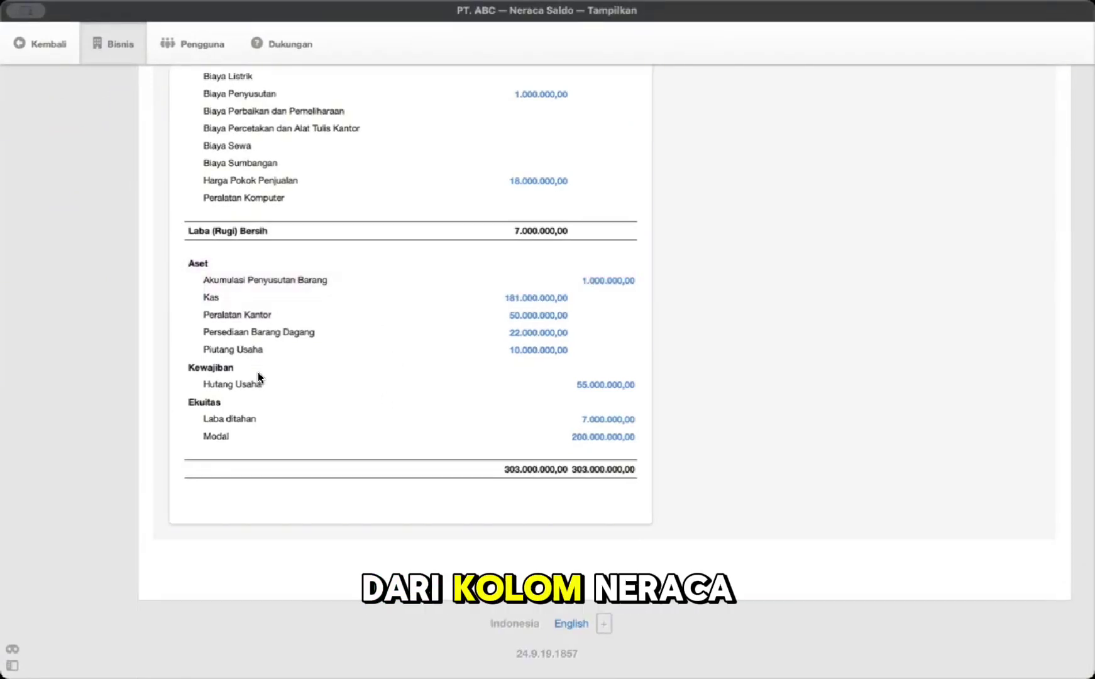
# Step: Compare the trial balance's Pemasukan and Pengeluaran sections with its Aset, Kewajiban and Ekuitas sections
pyautogui.scroll(8, 257, 372)
pyautogui.scroll(4, 246, 115)
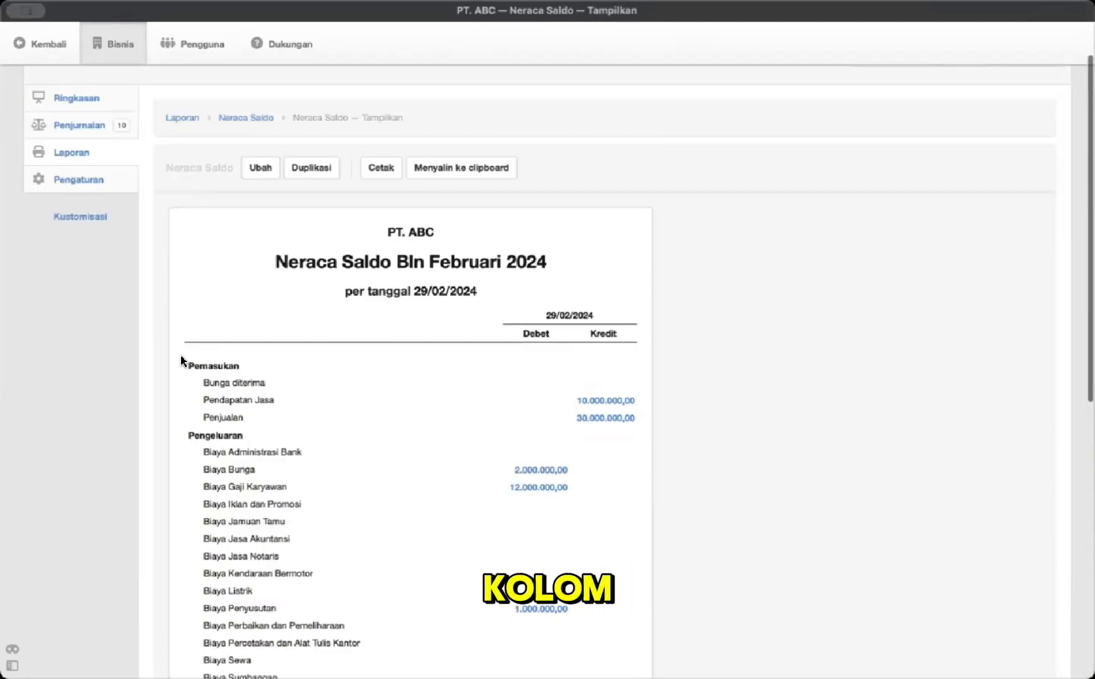
pyautogui.moveTo(343, 457); pyautogui.dragTo(413, 515)
pyautogui.click(424, 514)
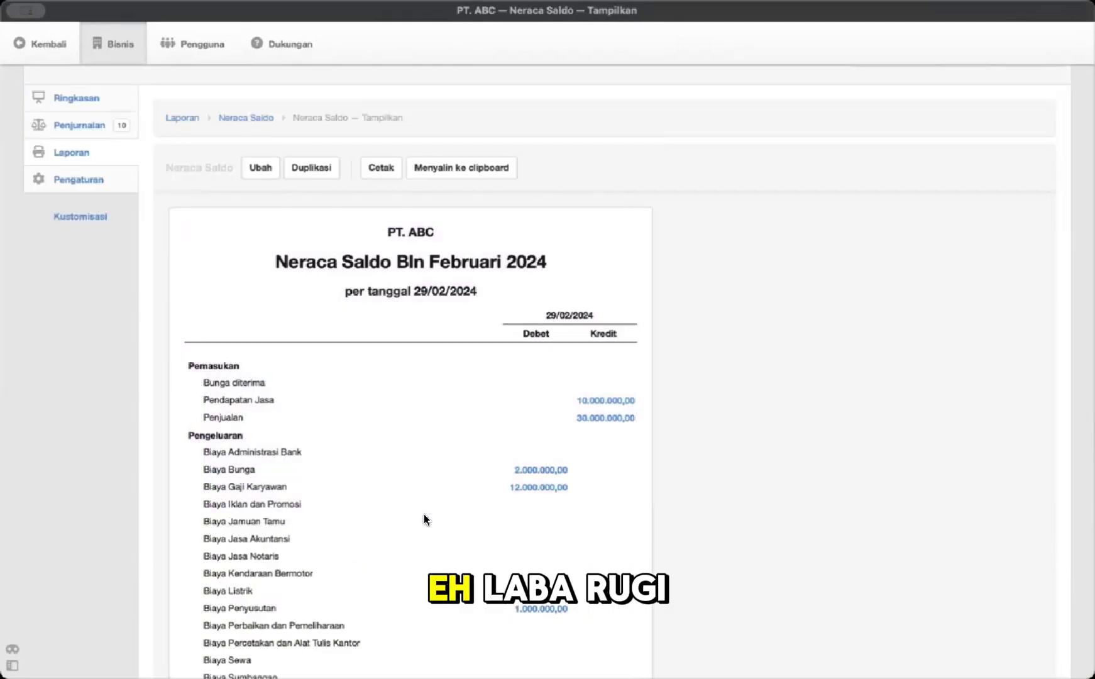
pyautogui.scroll(-12, 423, 513)
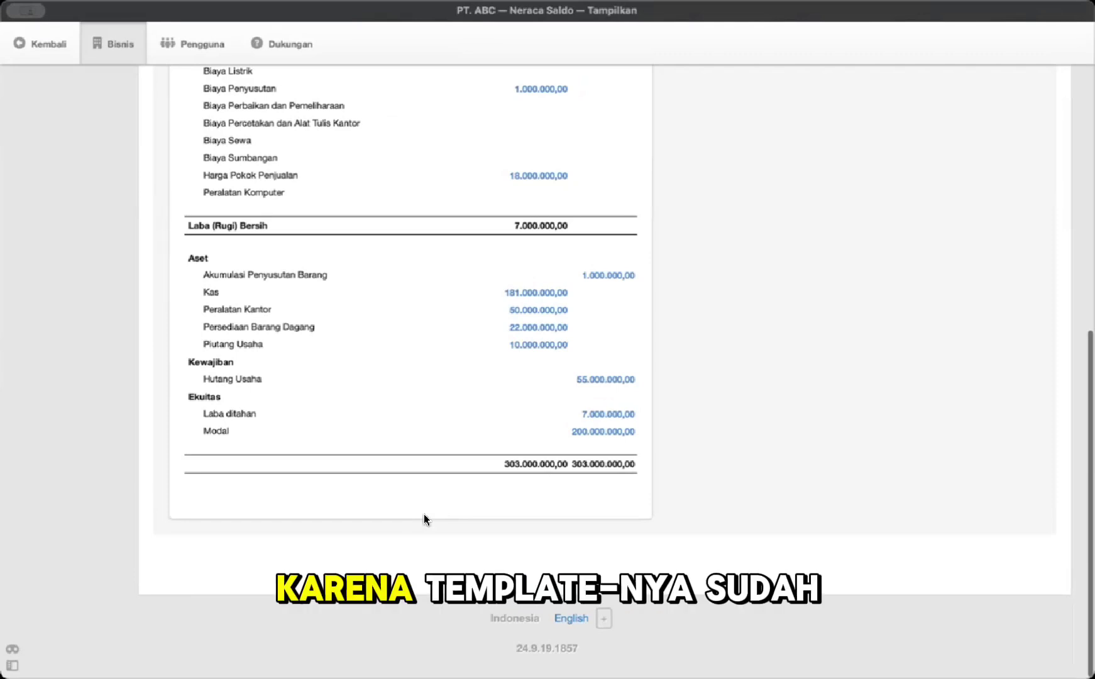
pyautogui.scroll(12, 424, 514)
pyautogui.scroll(3, 424, 513)
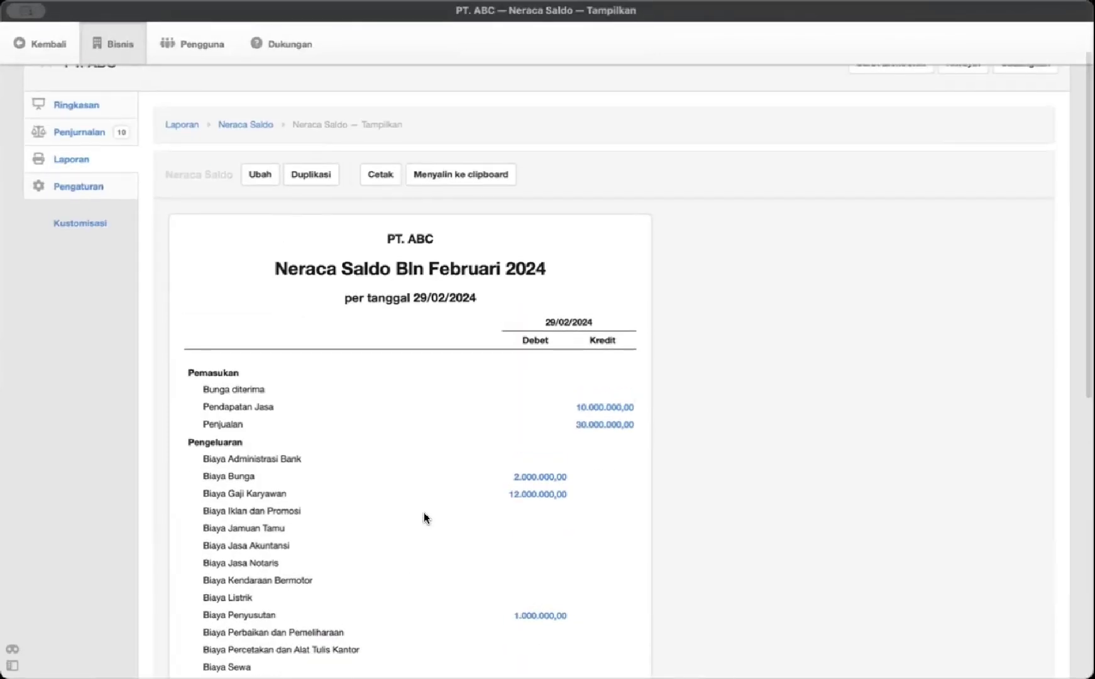
pyautogui.scroll(-12, 423, 514)
pyautogui.scroll(3, 424, 513)
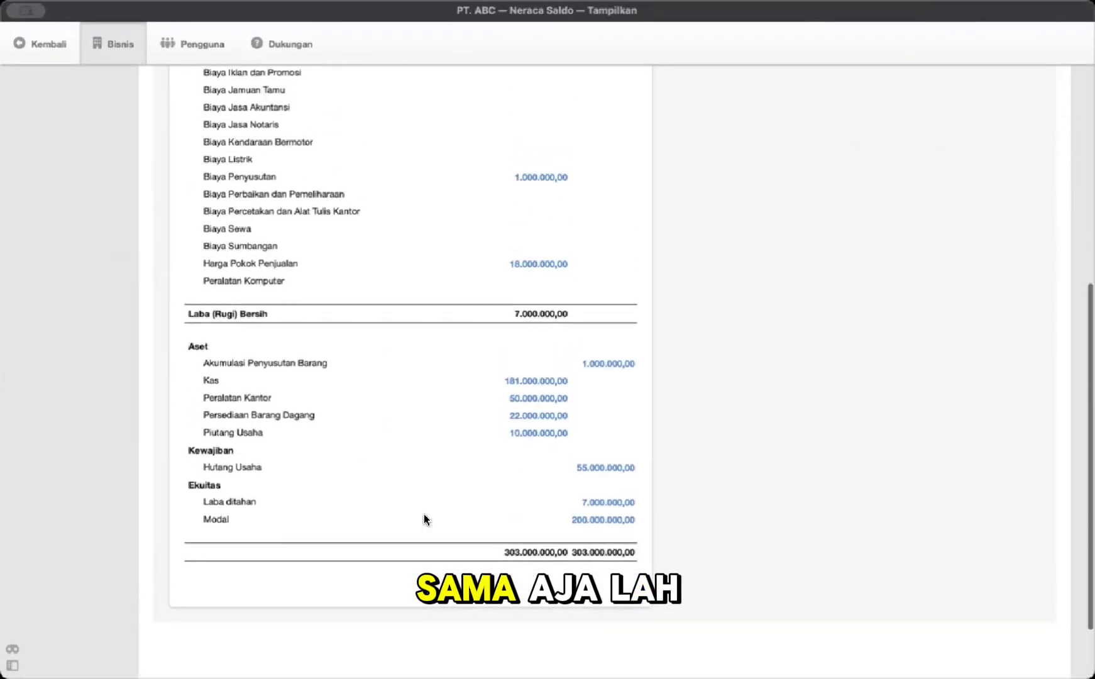
pyautogui.scroll(-1, 424, 514)
pyautogui.scroll(4, 424, 514)
pyautogui.scroll(-4, 423, 514)
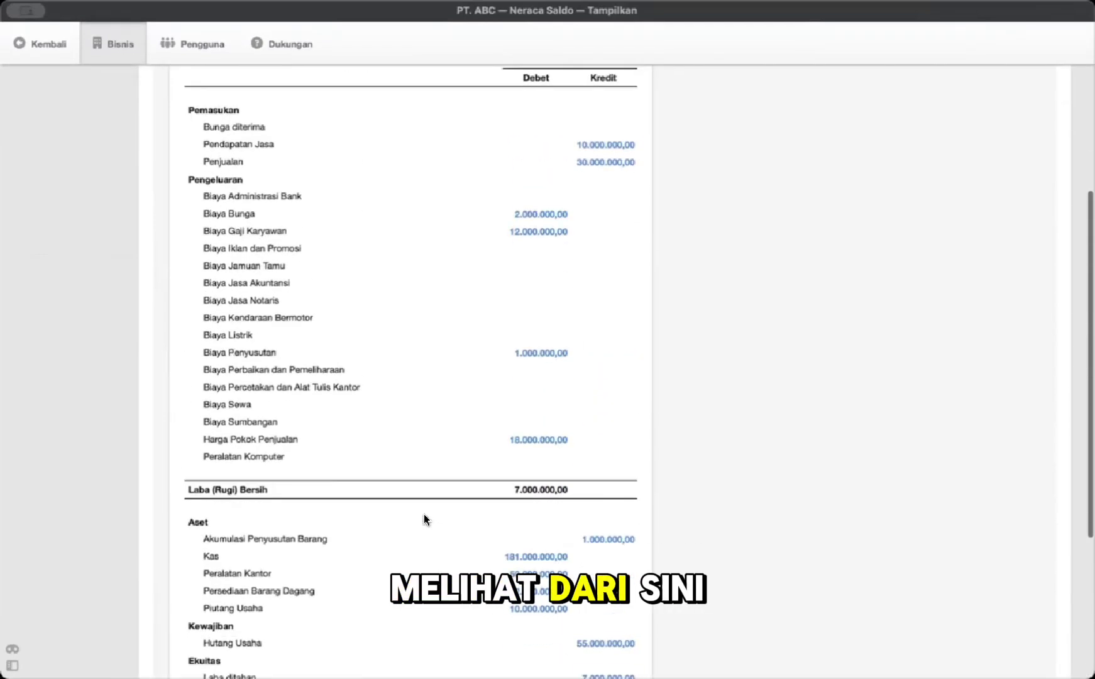
pyautogui.scroll(10, 423, 513)
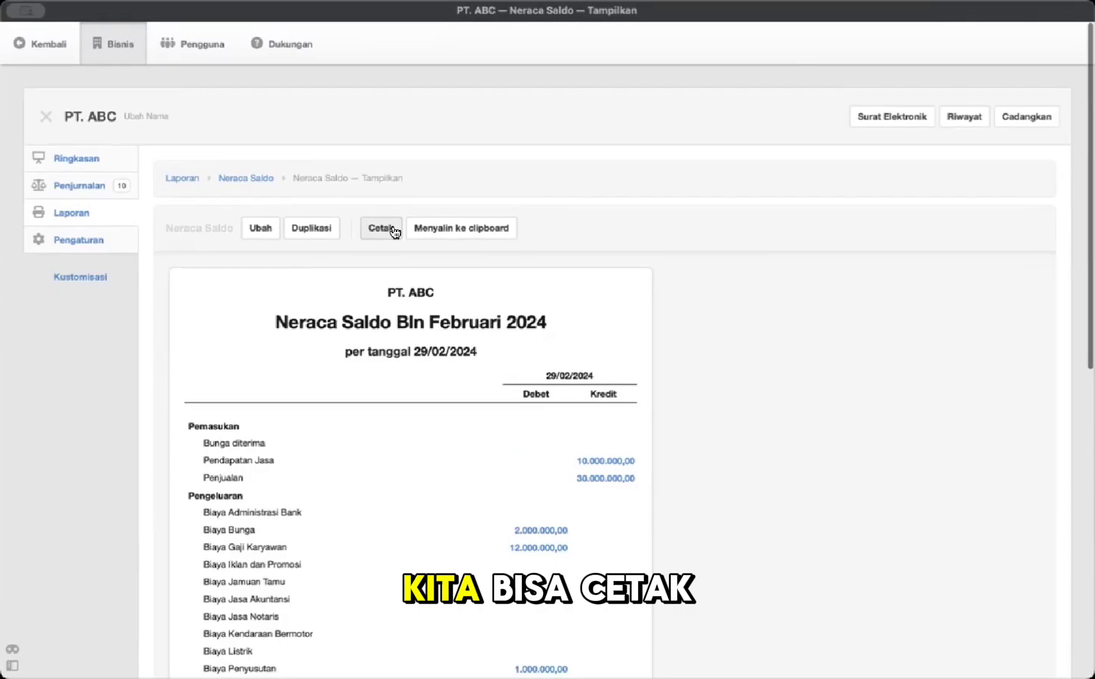
# Step: Check the trial balance's print preview and its PDF output options, then close them without printing
pyautogui.click(394, 230)
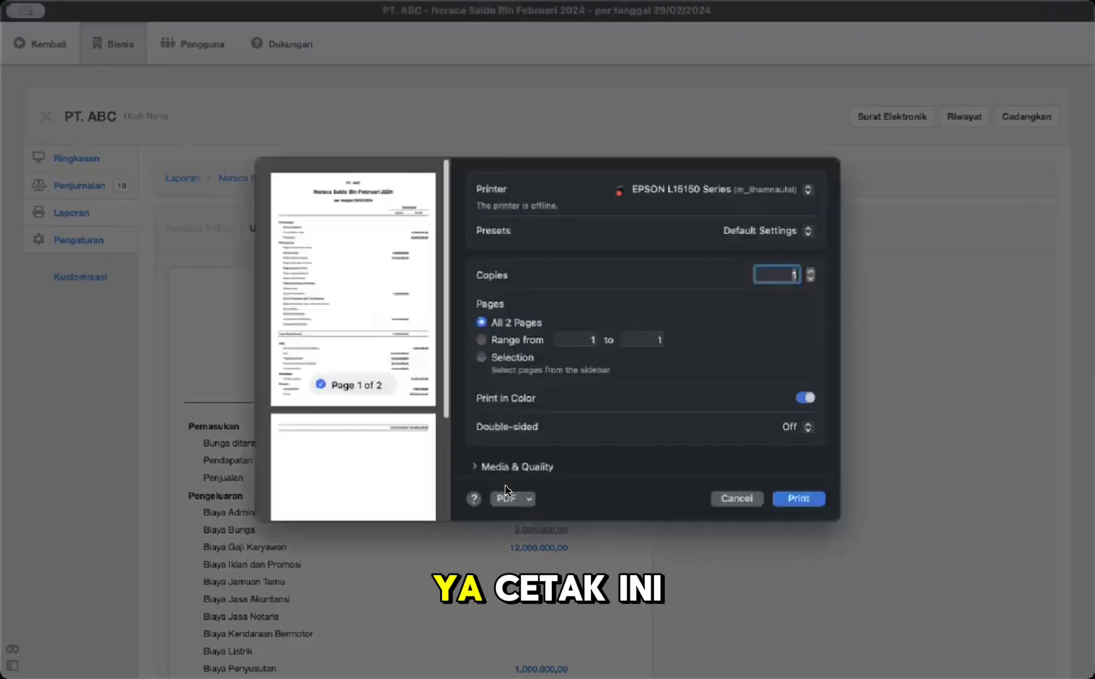
pyautogui.click(529, 493)
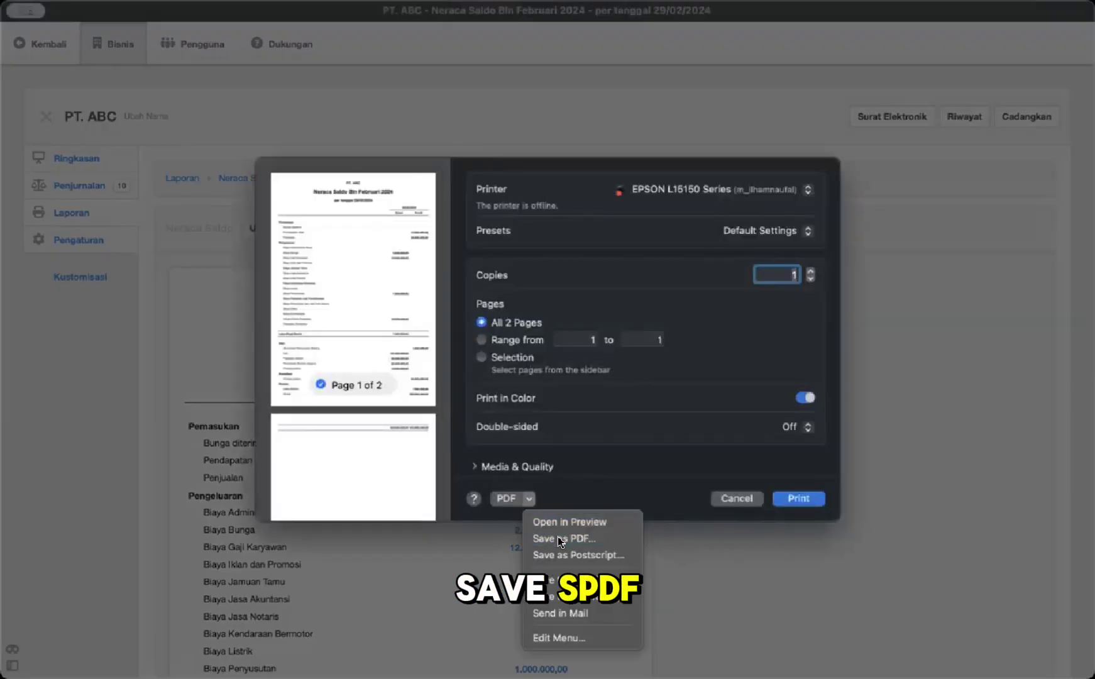
pyautogui.click(683, 391)
pyautogui.press('Escape')
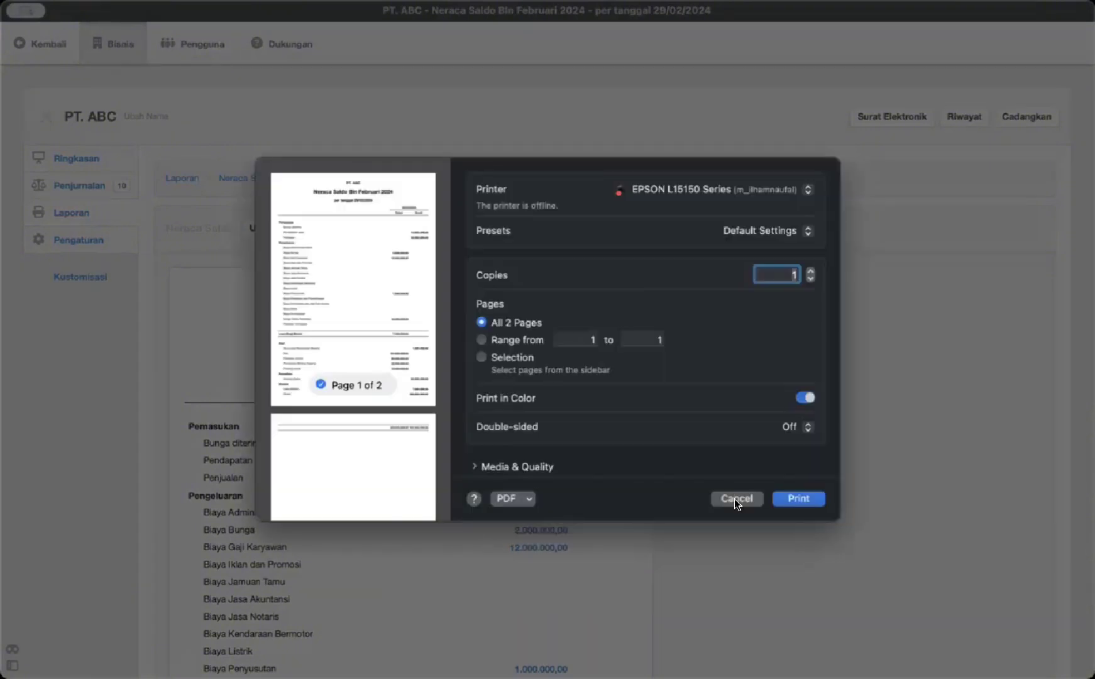
pyautogui.click(736, 499)
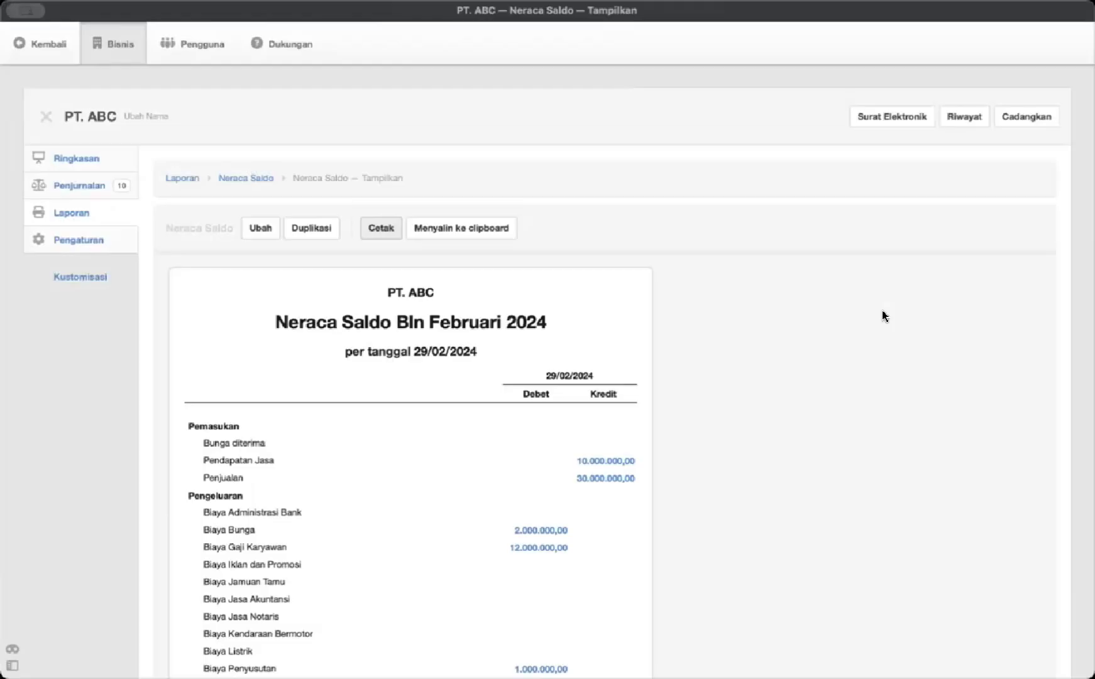
# Step: Check which financial reports the assignment's fourth task requires, and start a new Laporan Laba Rugi for PT. ABC
pyautogui.click(80, 184)
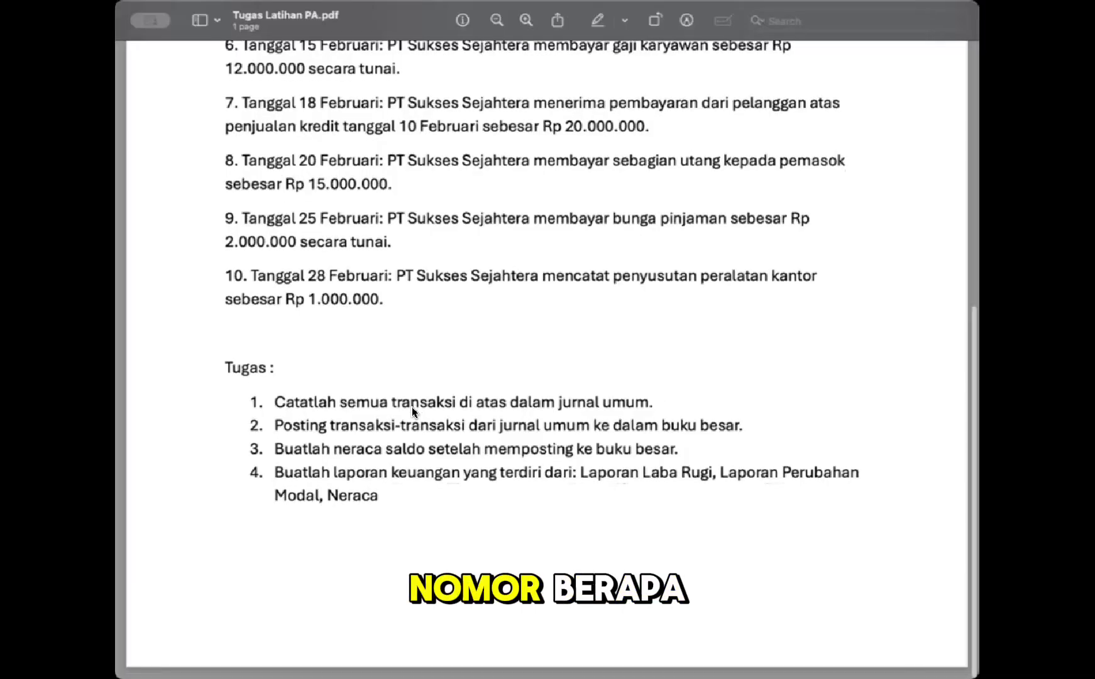
pyautogui.moveTo(272, 476); pyautogui.dragTo(377, 500)
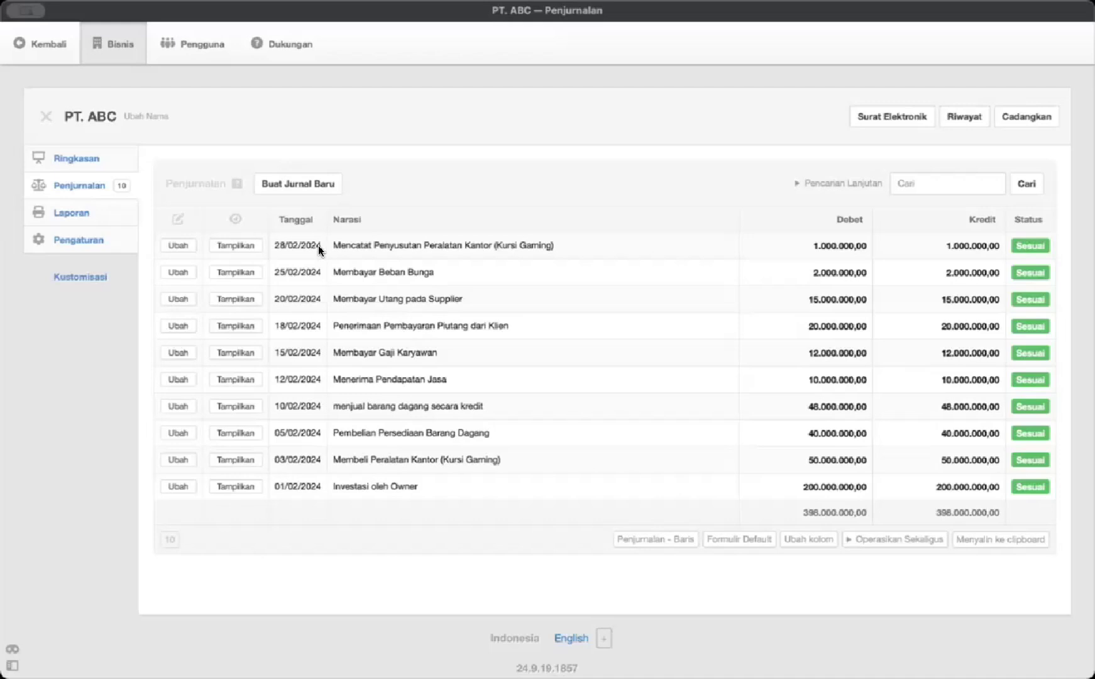
pyautogui.click(70, 213)
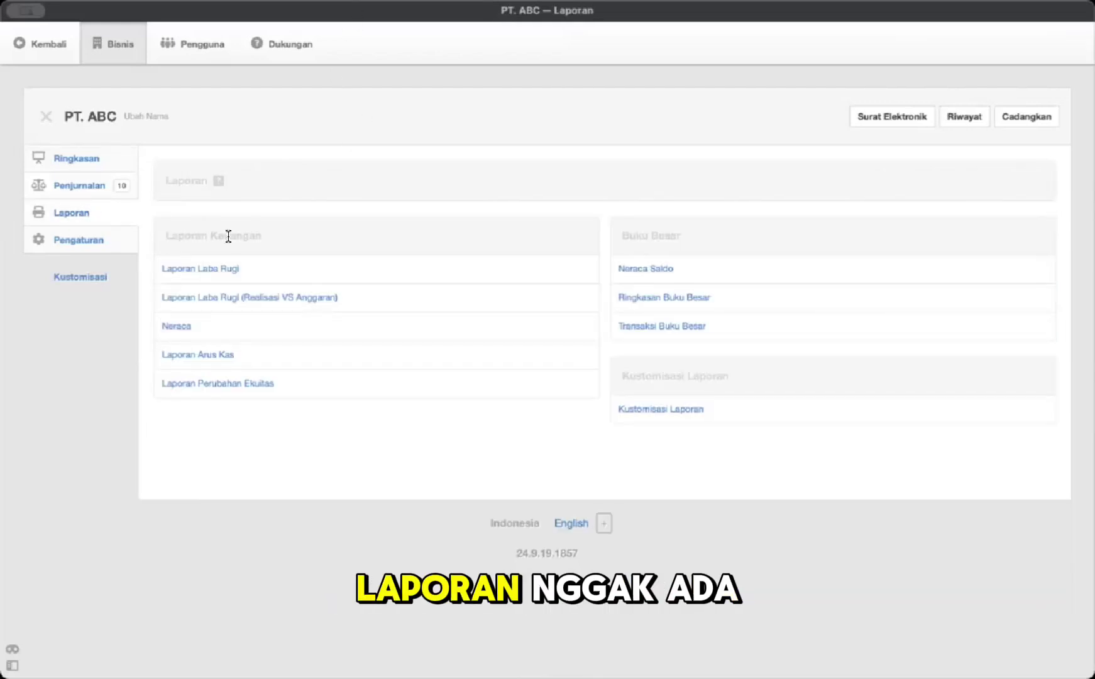
pyautogui.click(215, 267)
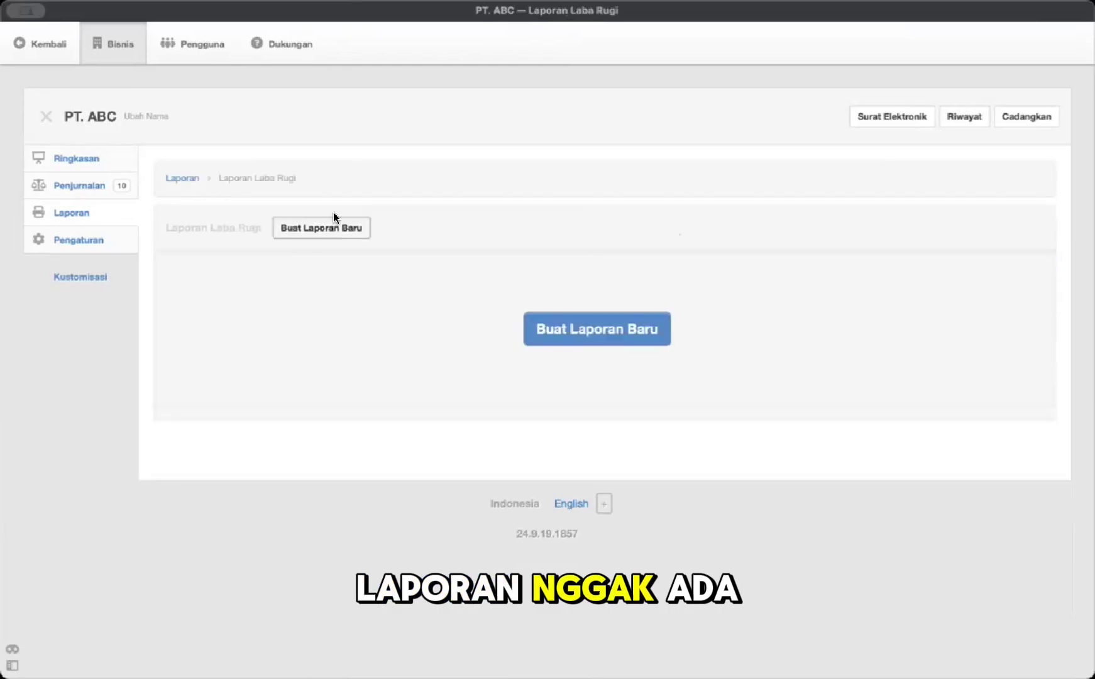
pyautogui.click(592, 342)
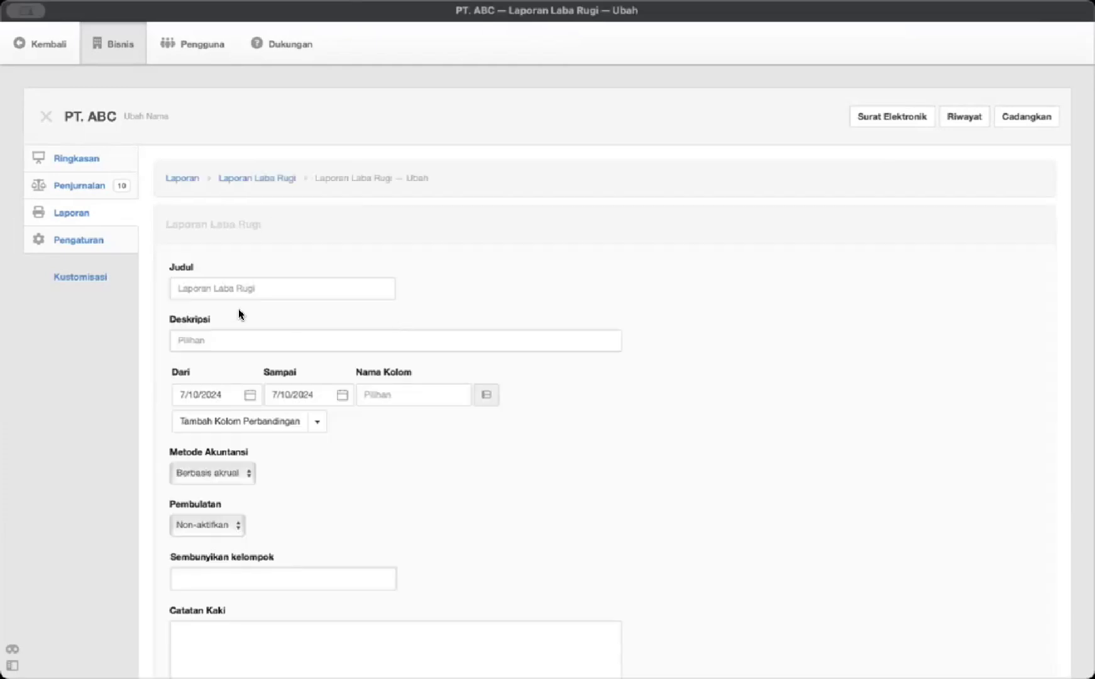
# Step: Title the new income statement "Februari 2024"
pyautogui.click(235, 290)
pyautogui.write('Lap')
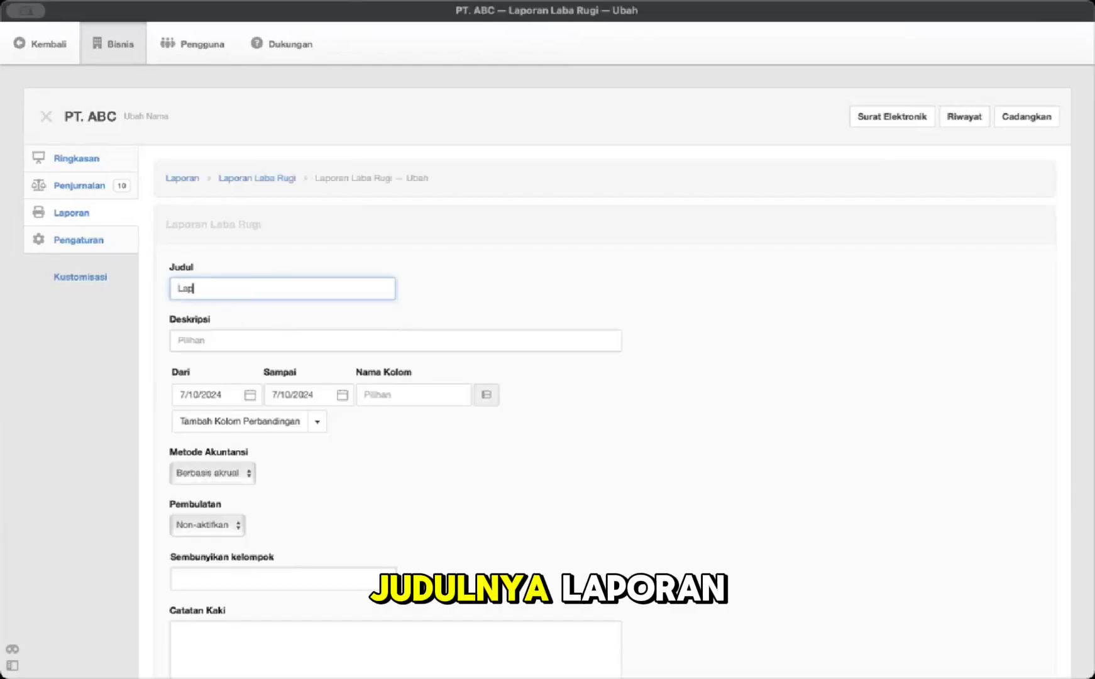
pyautogui.write('ora')
pyautogui.press('BackSpace')
pyautogui.press('BackSpace')
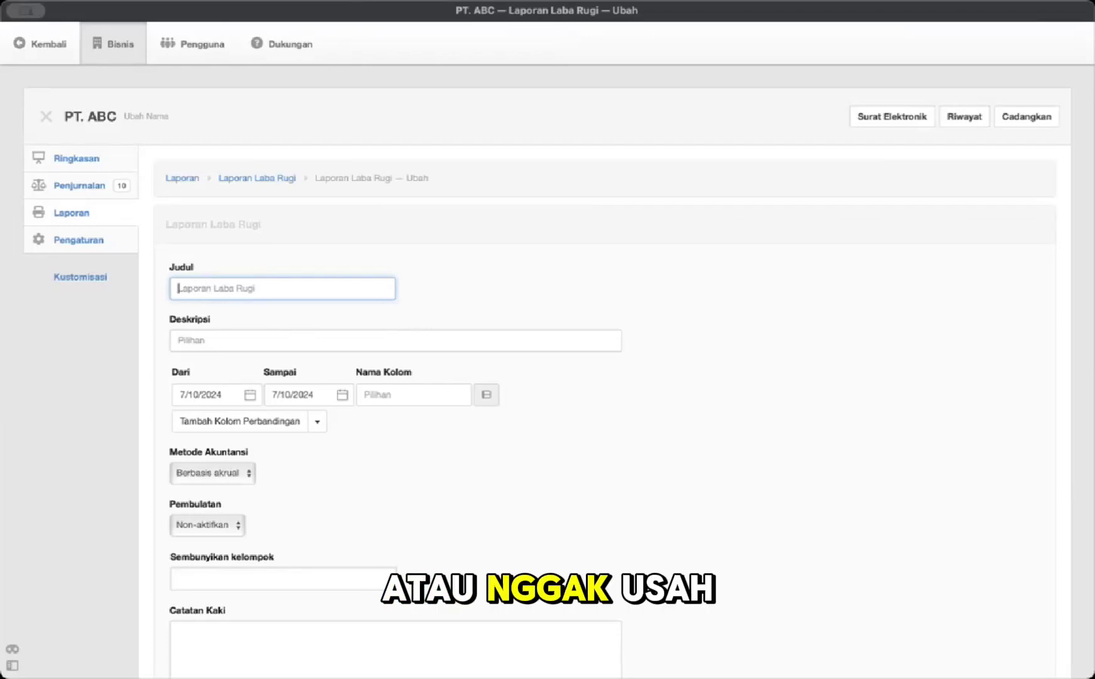
pyautogui.write('Februari 202')
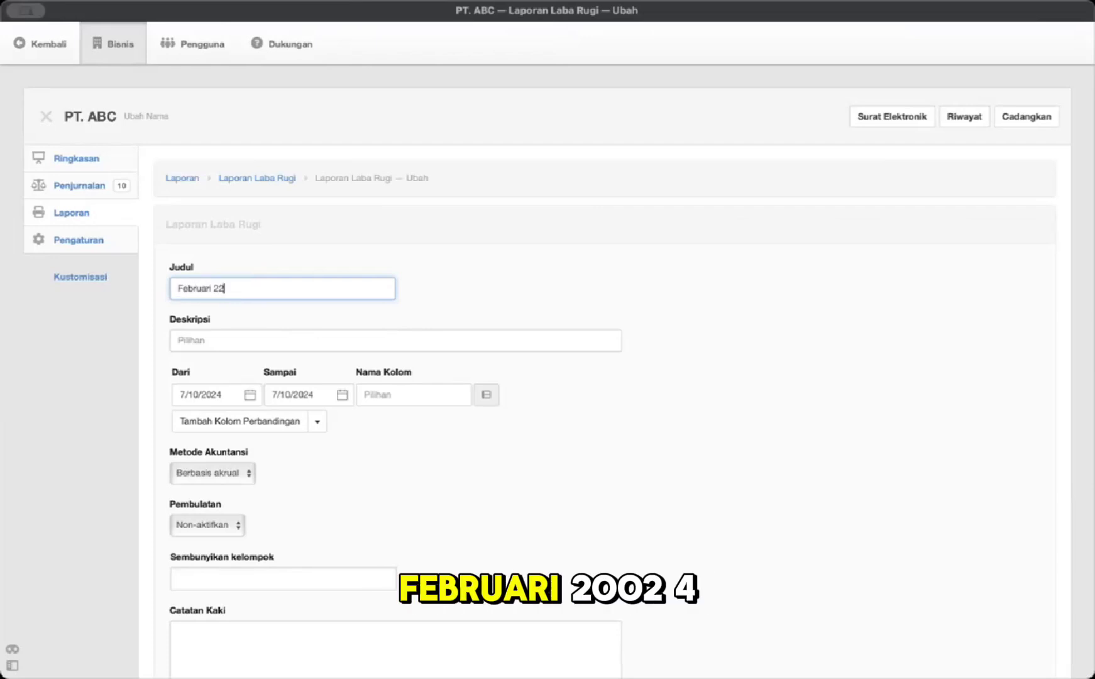
pyautogui.press('BackSpace')
pyautogui.write('024')
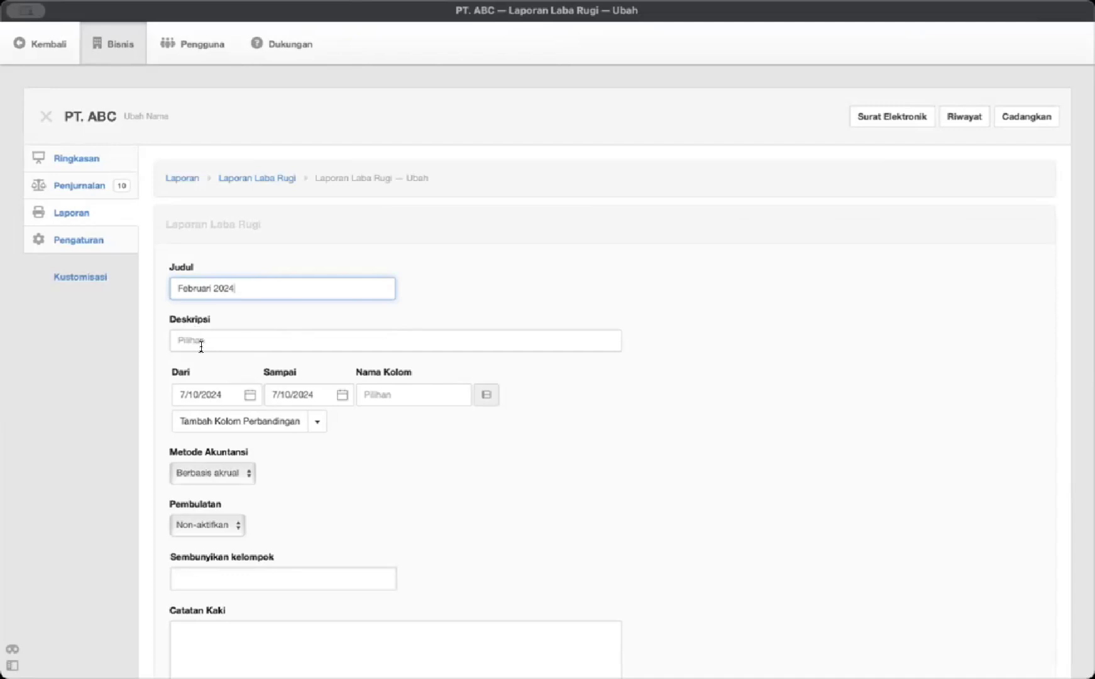
# Step: Set the income statement's period from 1/2/2024 to 29/2/2024
pyautogui.click(225, 391)
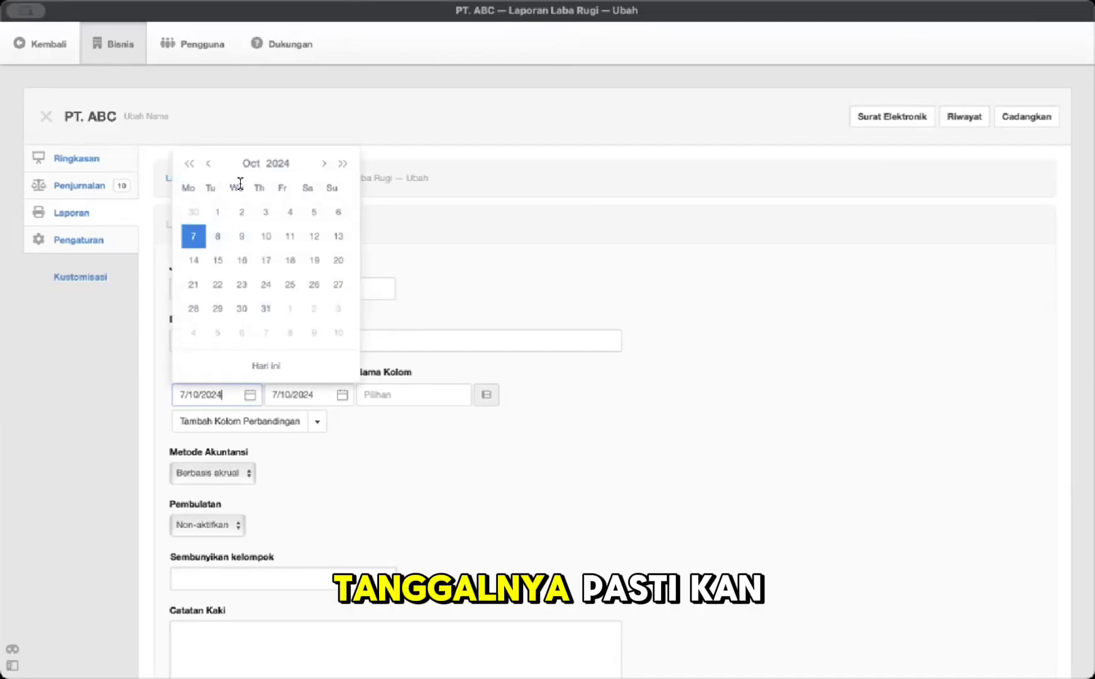
pyautogui.click(251, 163)
pyautogui.click(258, 201)
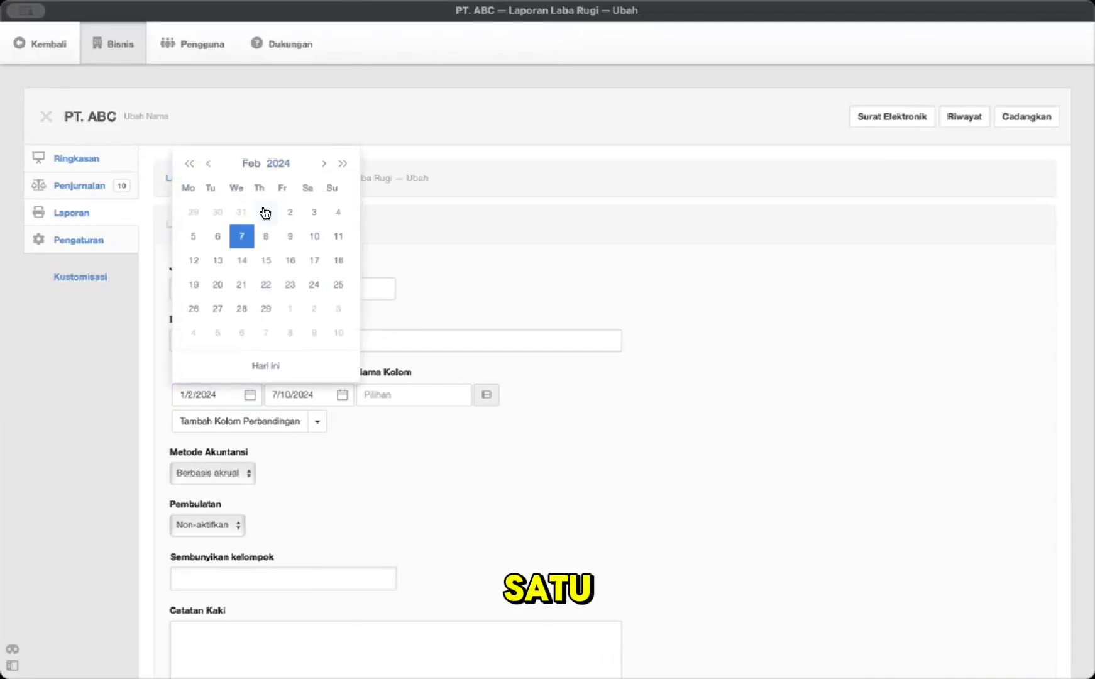
pyautogui.click(264, 213)
pyautogui.click(279, 394)
pyautogui.click(345, 165)
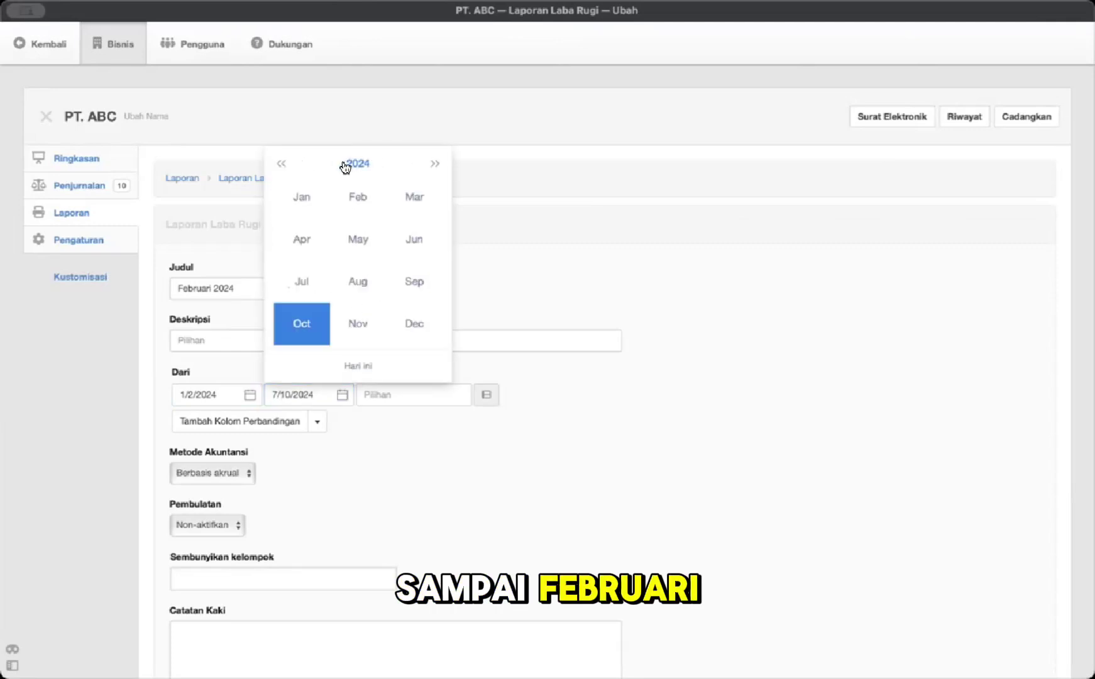
pyautogui.click(358, 196)
pyautogui.click(355, 308)
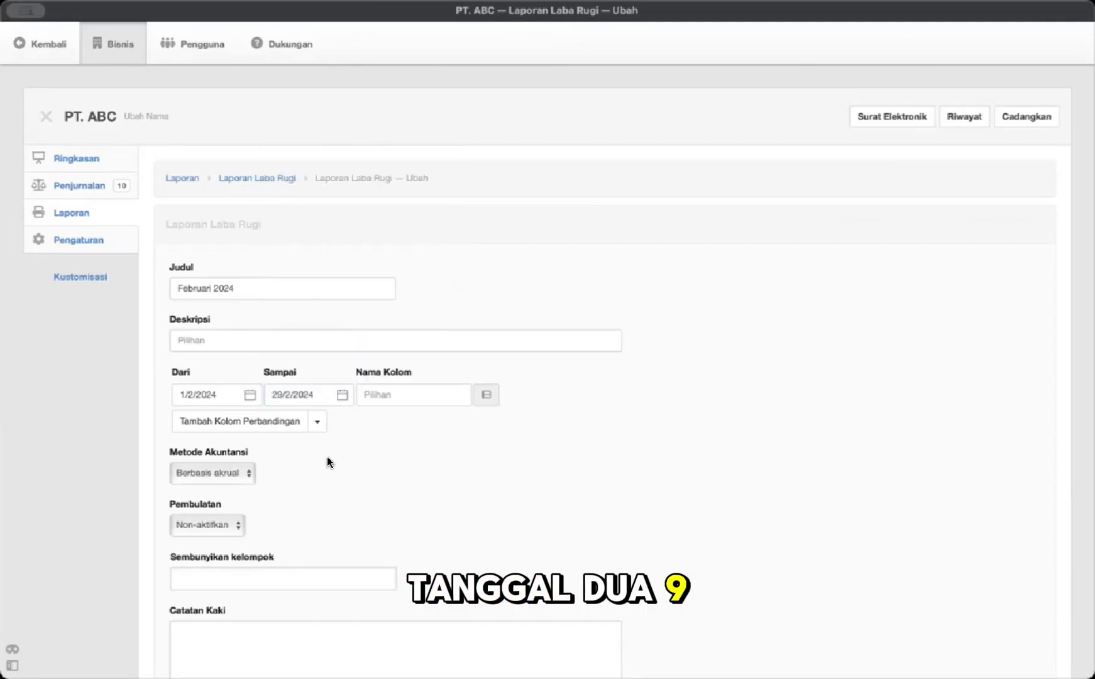
# Step: Set the income statement's Pembulatan option to Aktifkan and generate the report
pyautogui.scroll(-3, 291, 450)
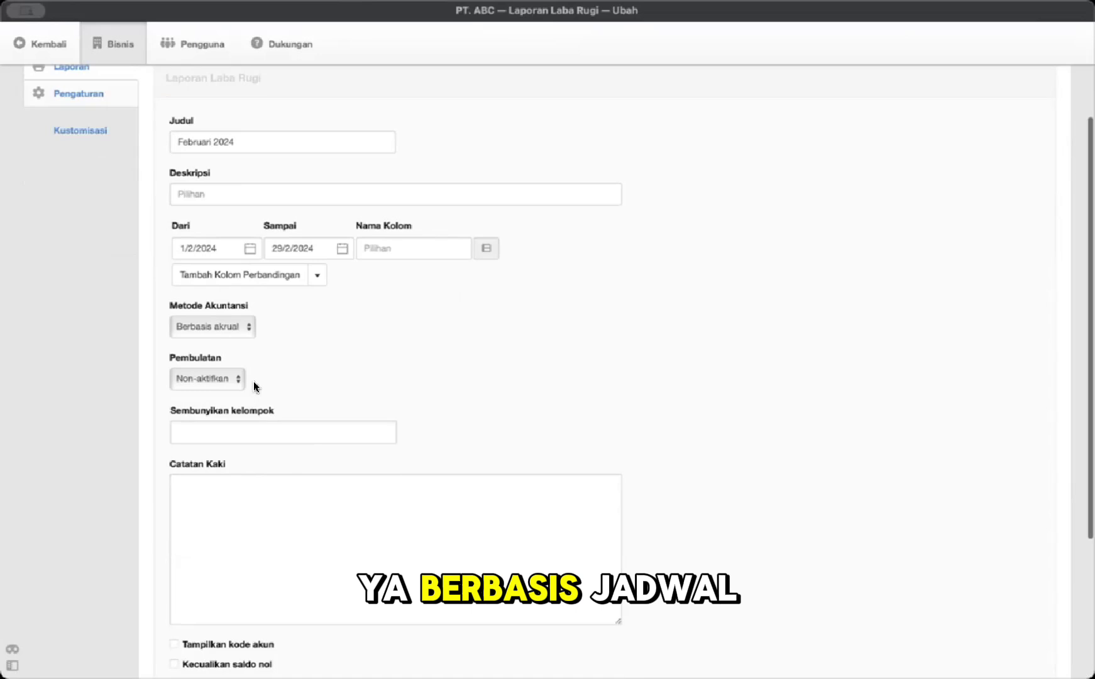
pyautogui.scroll(-1, 256, 387)
pyautogui.click(240, 313)
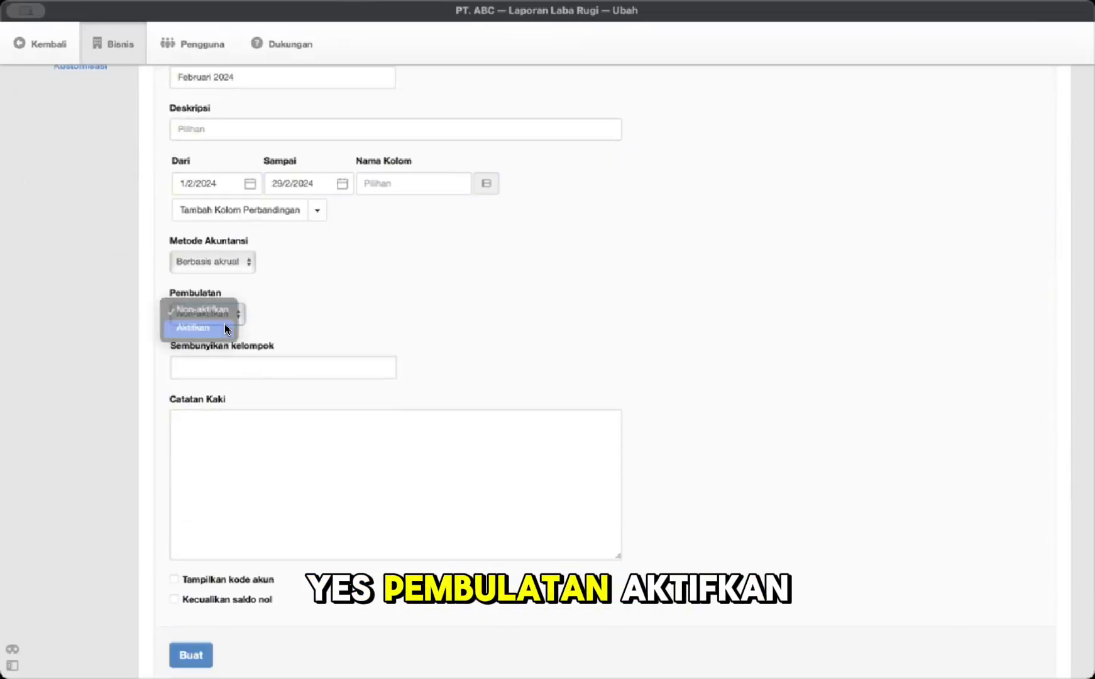
pyautogui.click(224, 328)
pyautogui.scroll(-3, 272, 320)
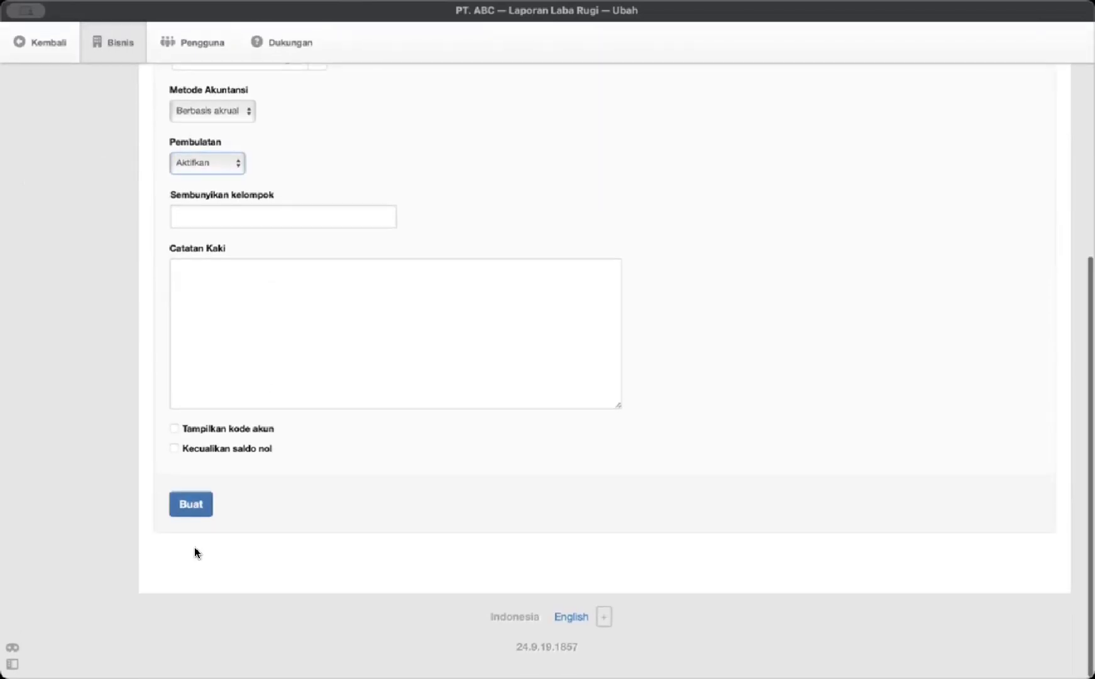
pyautogui.click(182, 507)
# Step: Retitle the generated income statement "Laporan Laba Rugi Februari 2024" and save the change
pyautogui.scroll(-6, 380, 421)
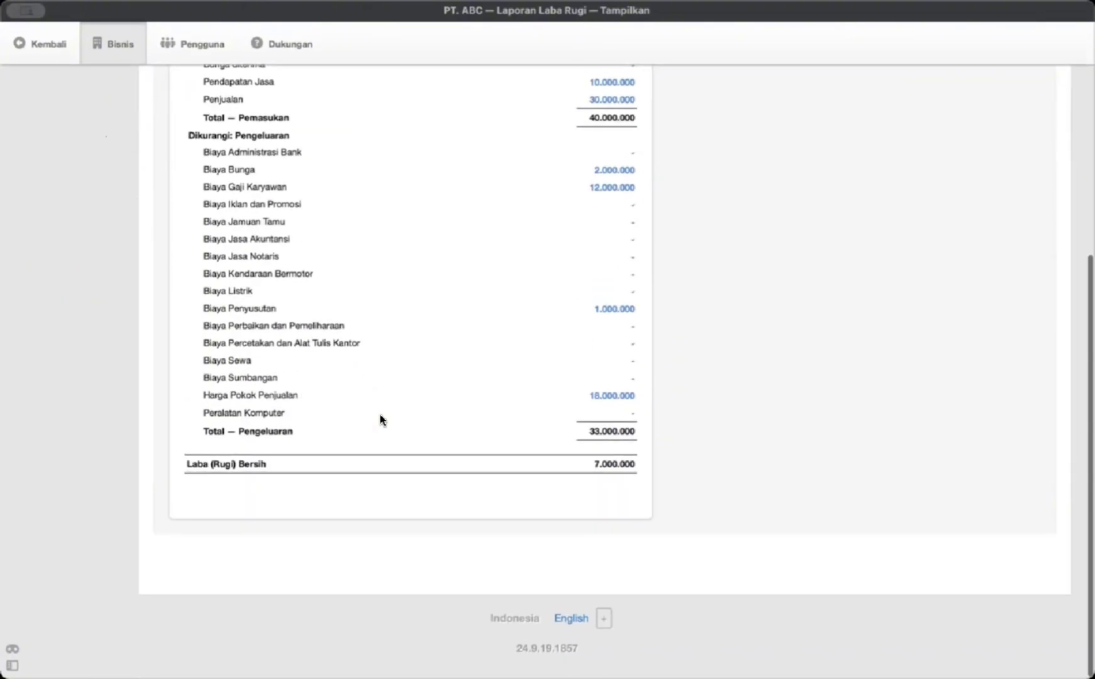
pyautogui.scroll(5, 381, 419)
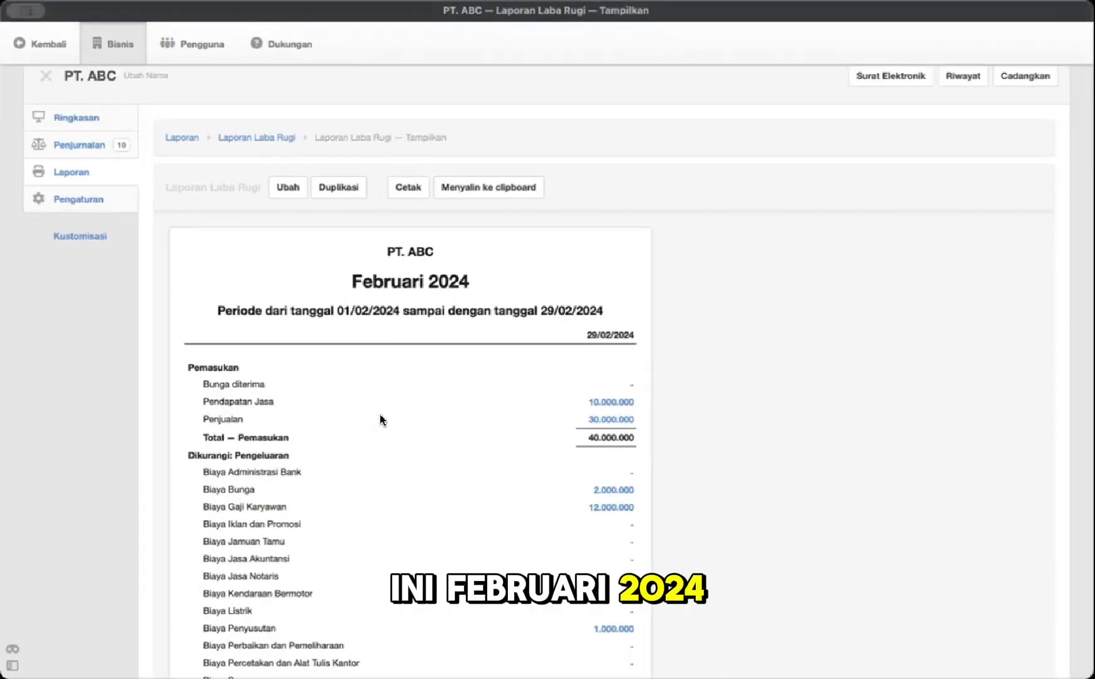
pyautogui.scroll(-1, 385, 403)
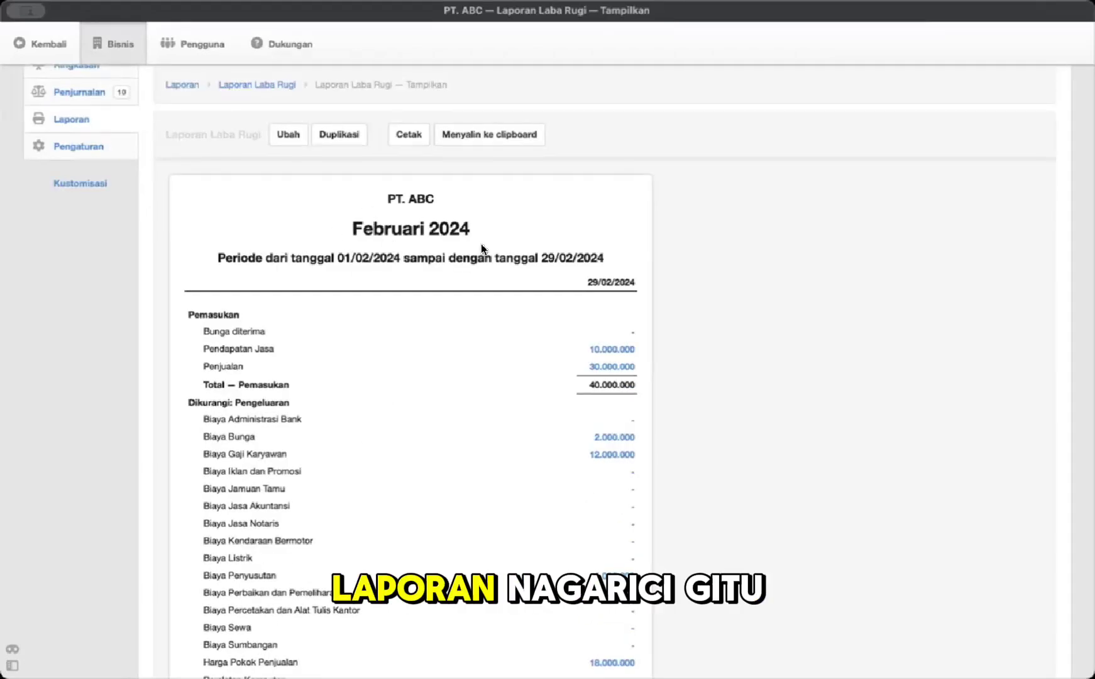
pyautogui.scroll(1, 481, 243)
pyautogui.scroll(-2, 481, 247)
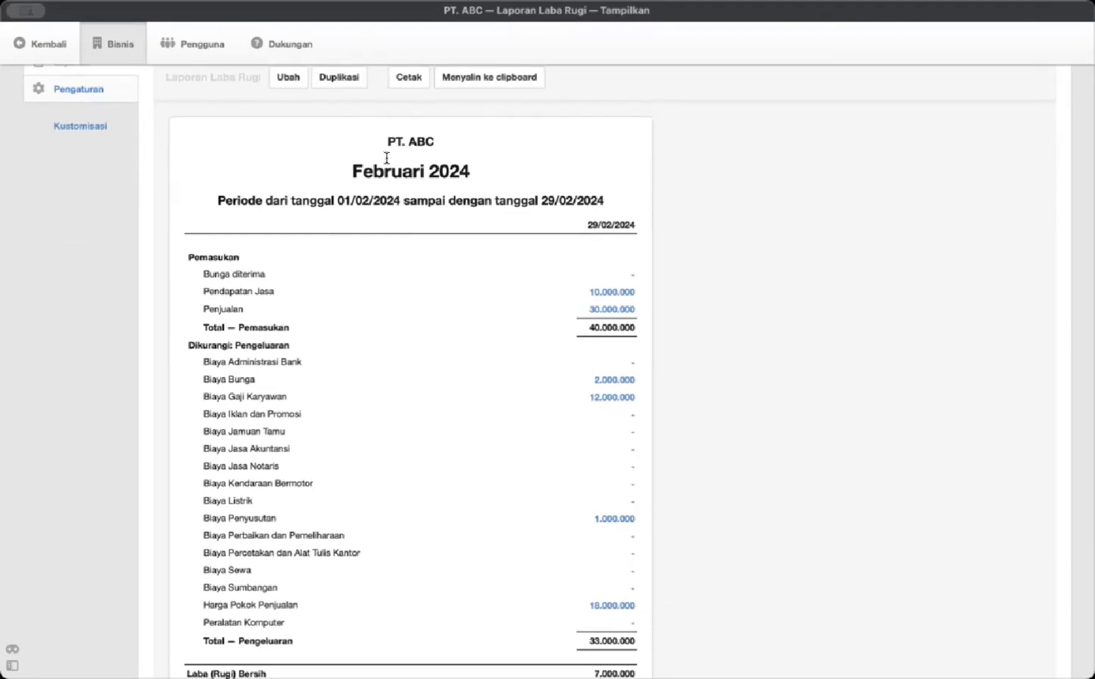
pyautogui.rightClick(378, 196)
pyautogui.click(288, 78)
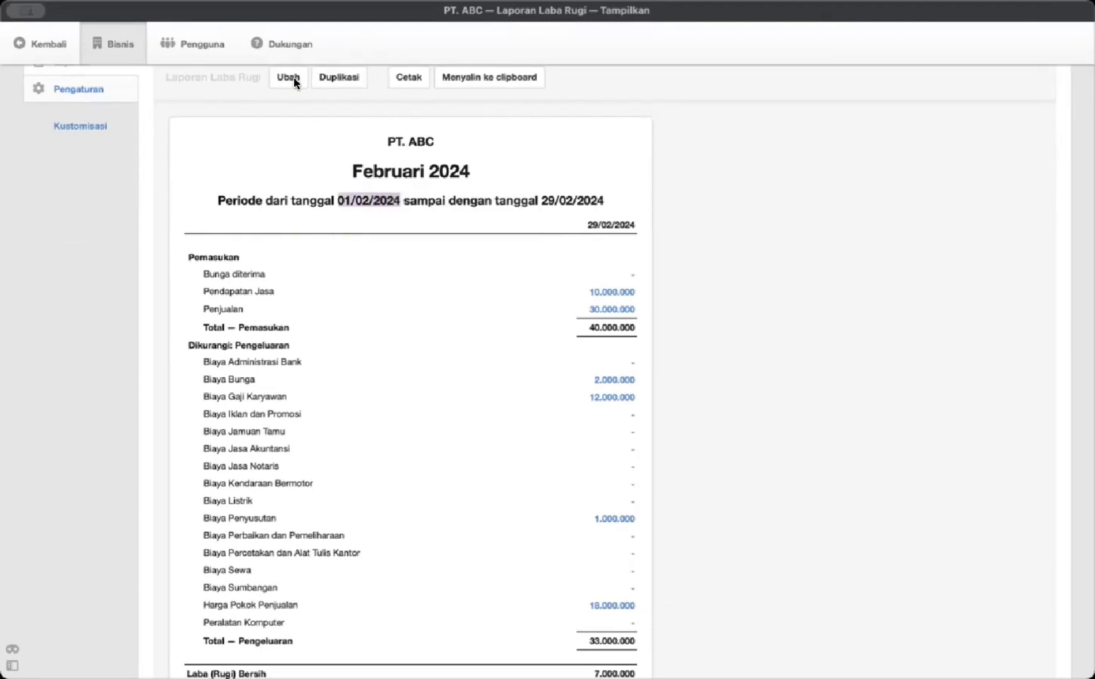
pyautogui.click(178, 288)
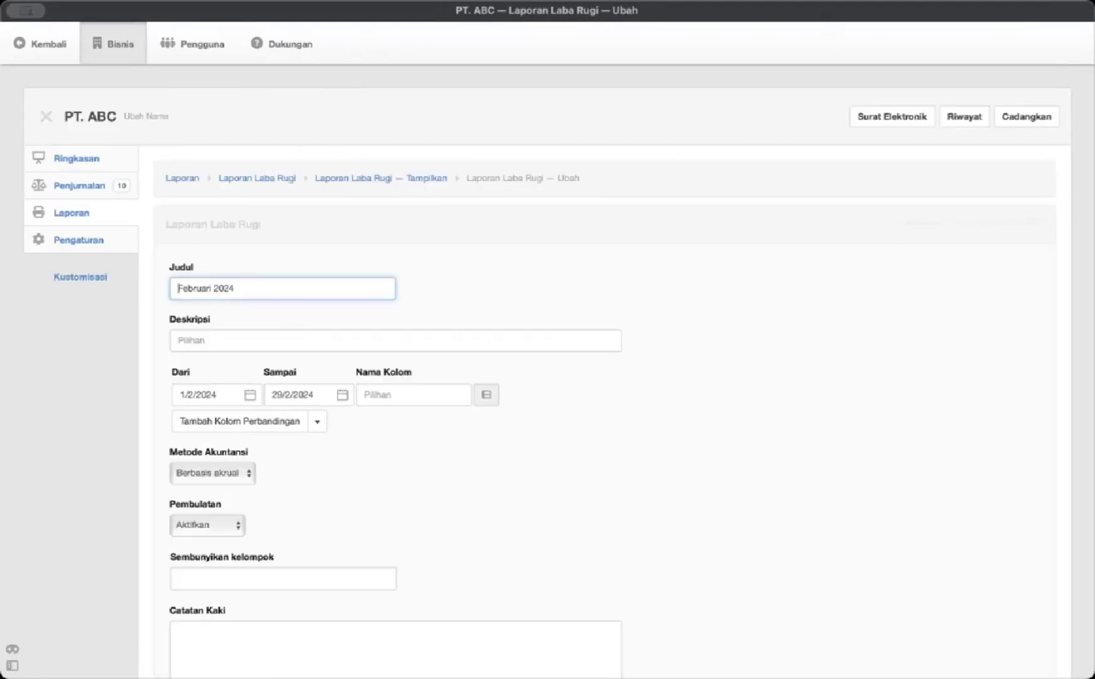
pyautogui.write('Laporan Laba Rugi')
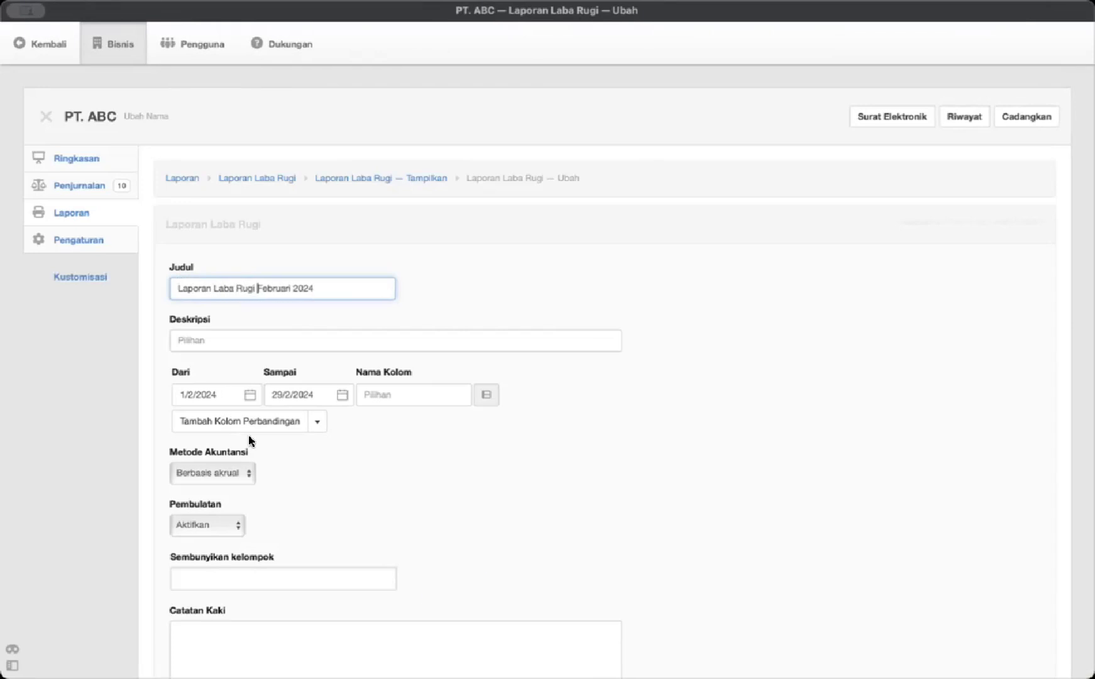
pyautogui.scroll(-5, 248, 434)
pyautogui.click(211, 506)
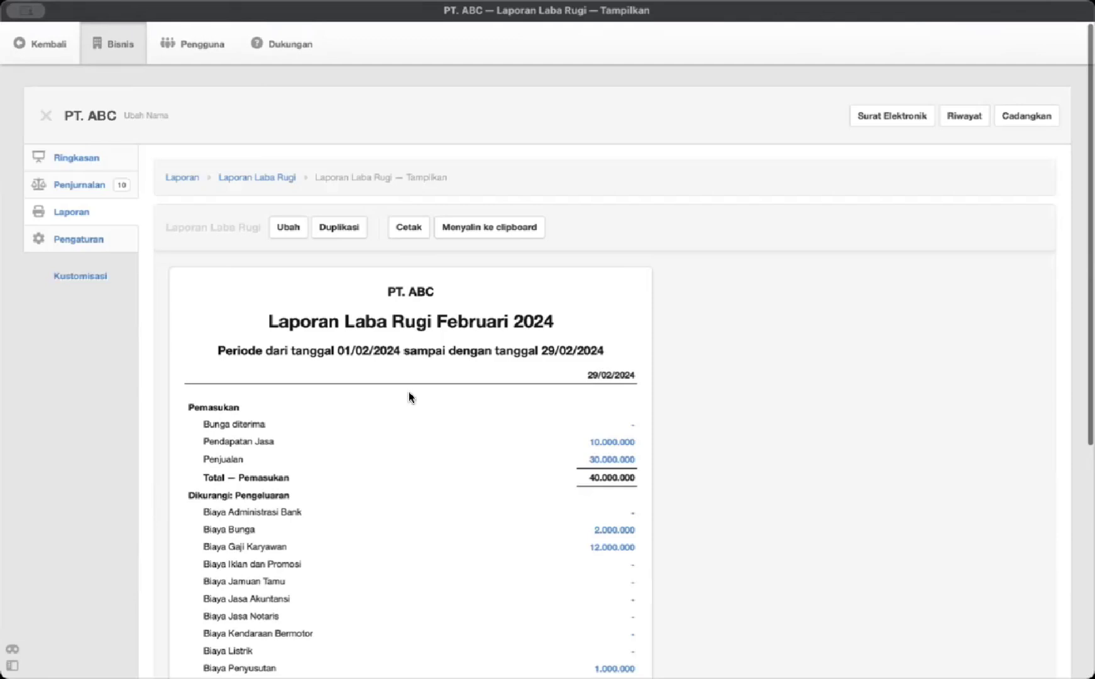
# Step: Review the February income statement, tracing its Pendapatan Jasa amount to the underlying journal entry, and return to the report
pyautogui.scroll(-5, 516, 328)
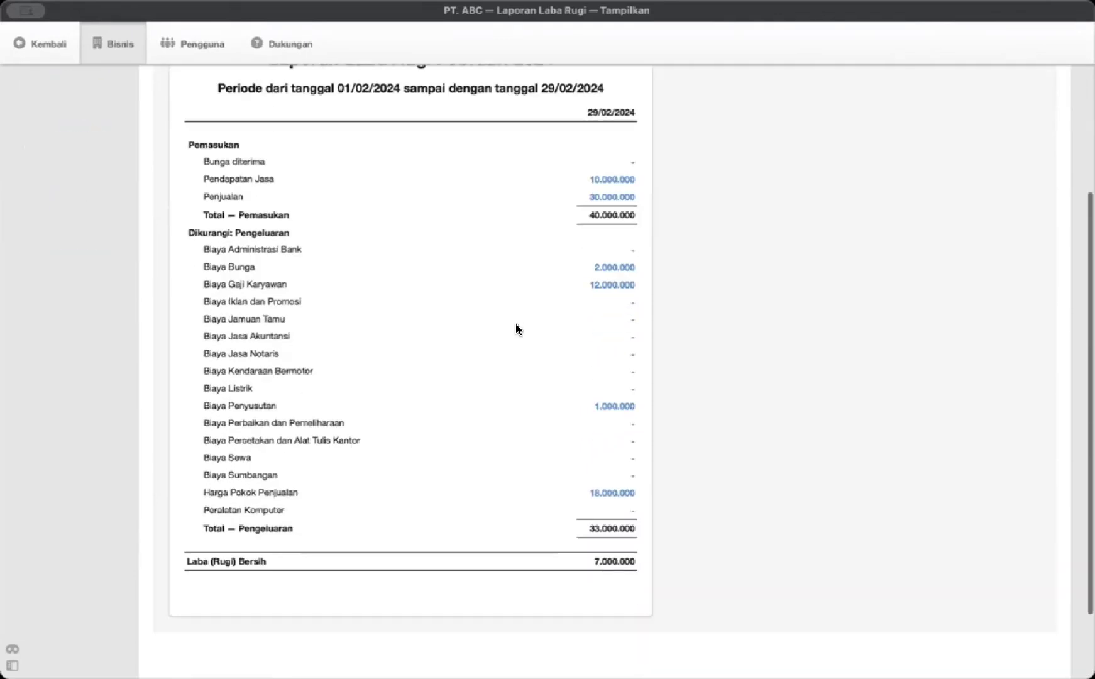
pyautogui.scroll(5, 516, 325)
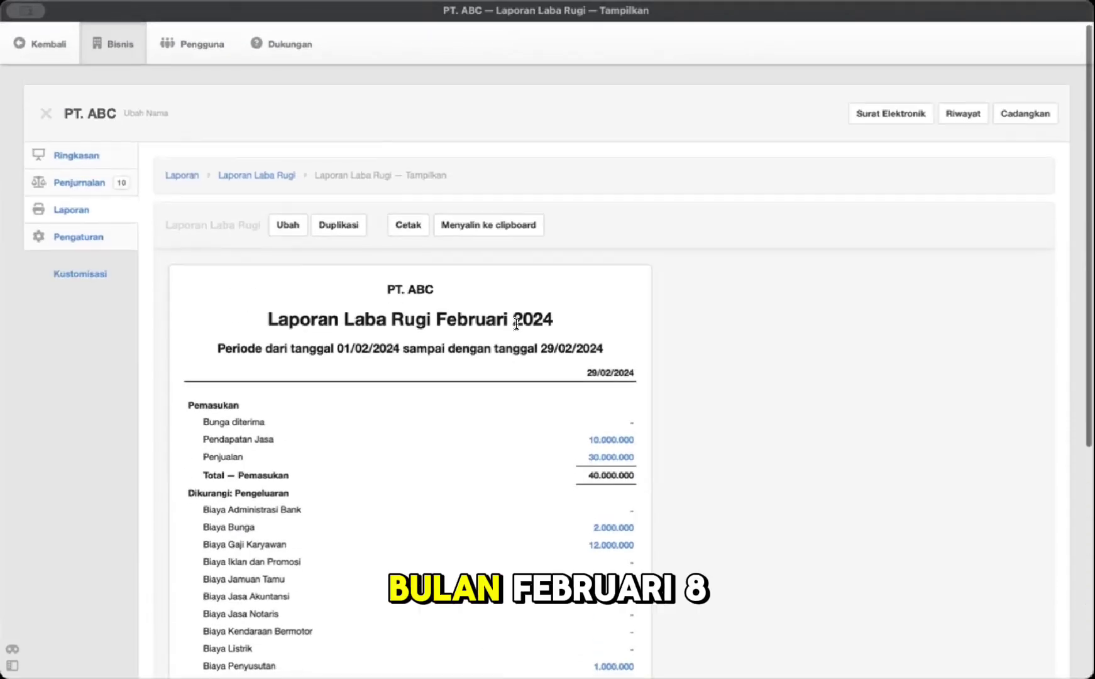
pyautogui.scroll(-5, 516, 323)
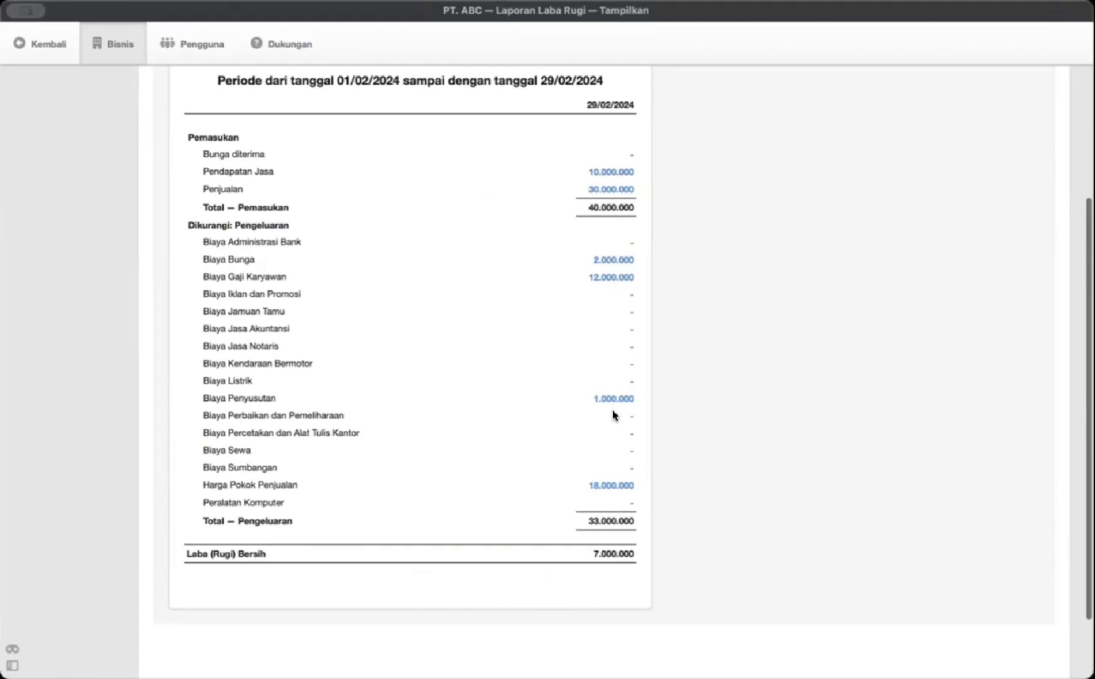
pyautogui.scroll(1, 593, 215)
pyautogui.click(609, 197)
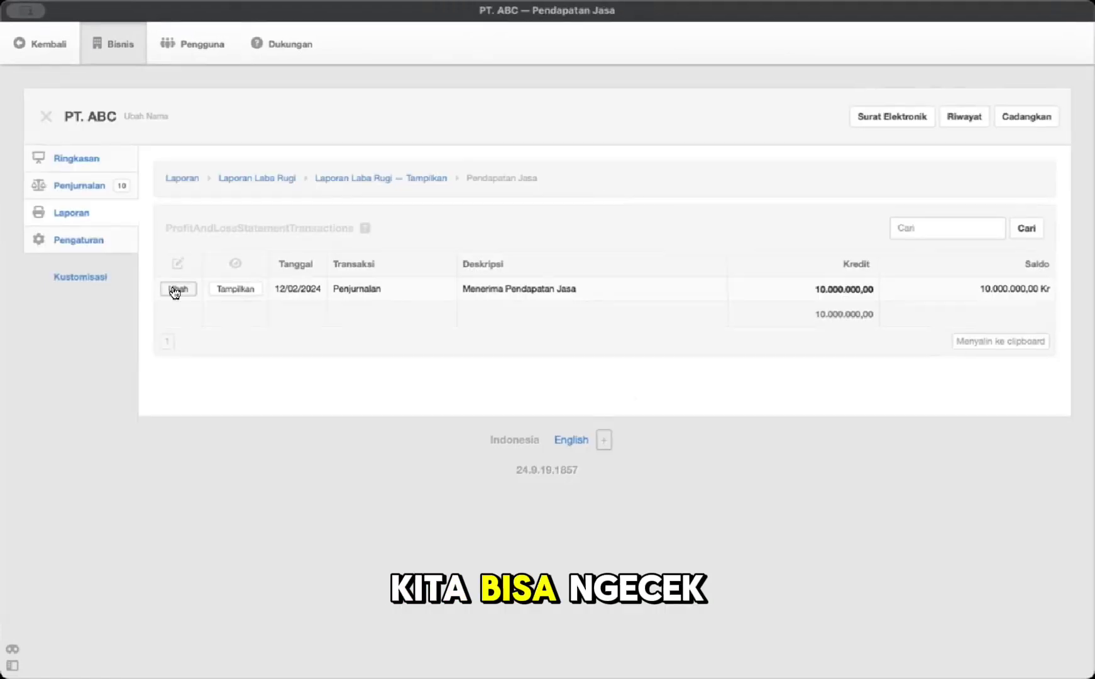
pyautogui.click(223, 288)
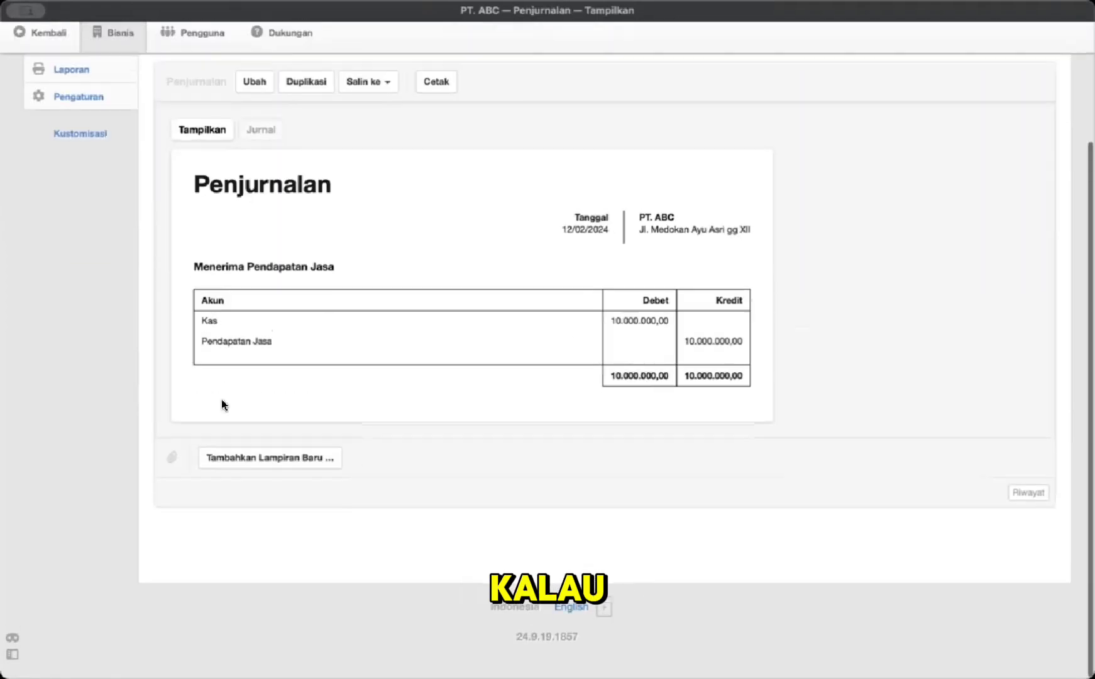
pyautogui.scroll(5, 398, 376)
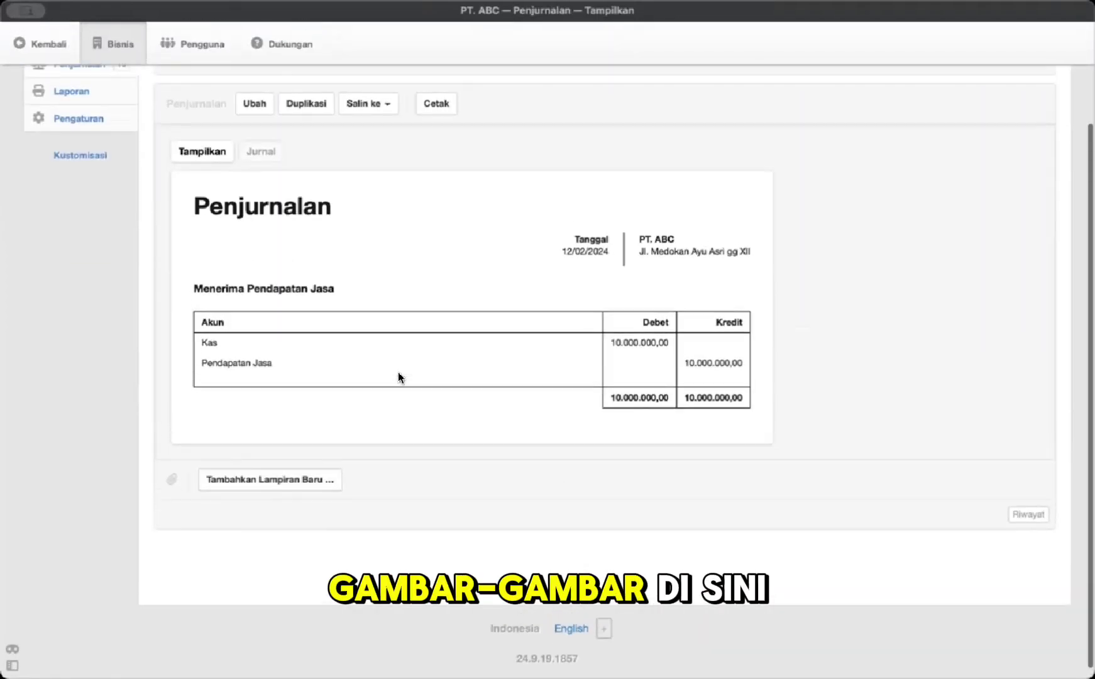
pyautogui.click(40, 44)
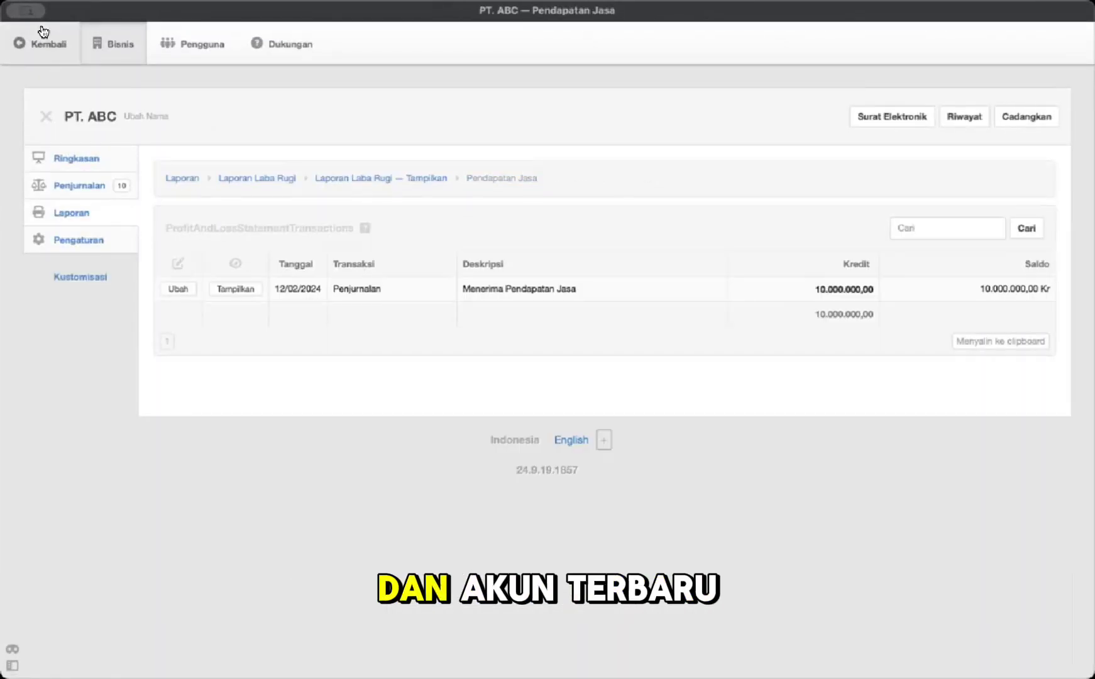
pyautogui.click(63, 49)
pyautogui.scroll(-4, 628, 280)
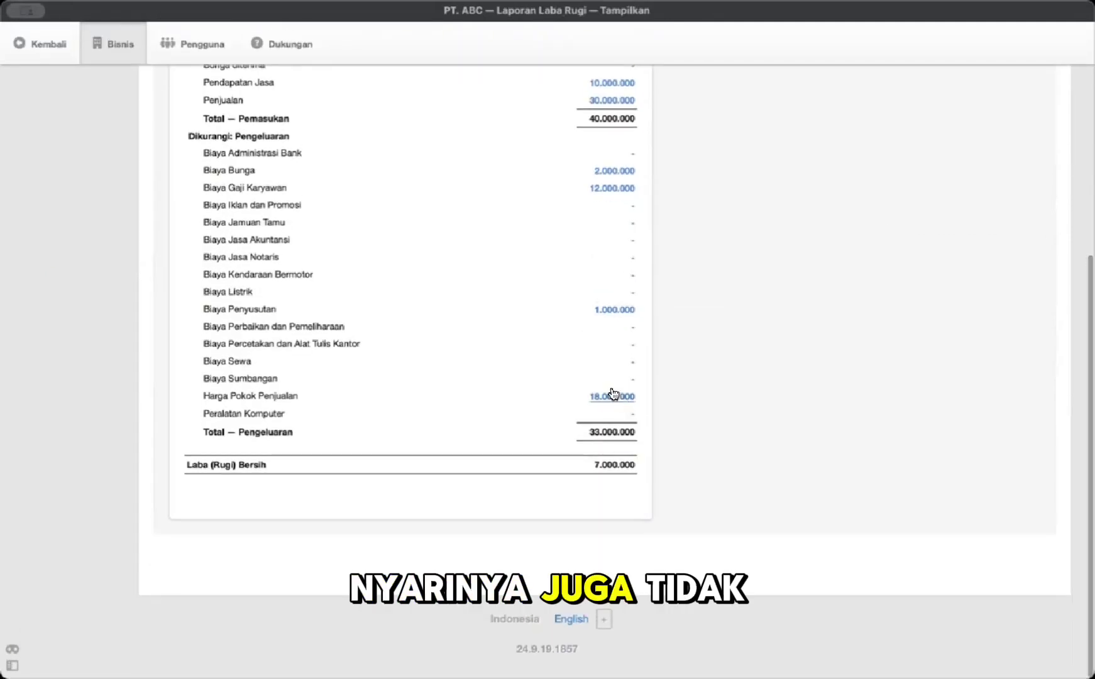
pyautogui.scroll(6, 611, 393)
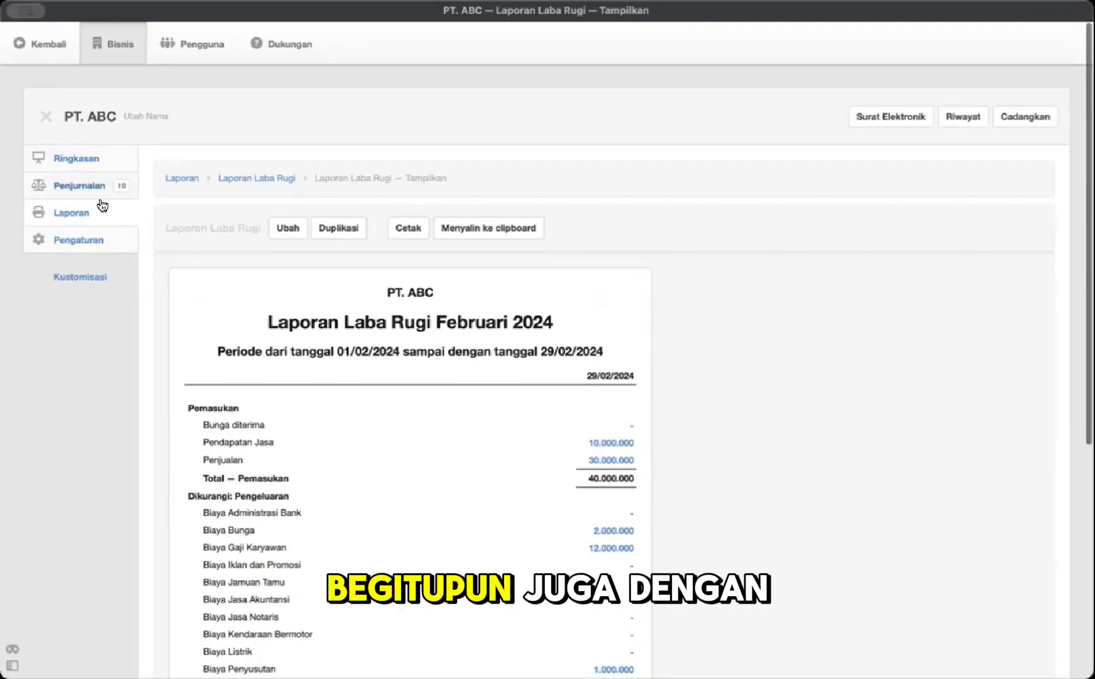
# Step: Start a new Neraca report from PT. ABC's financial reports
pyautogui.click(91, 212)
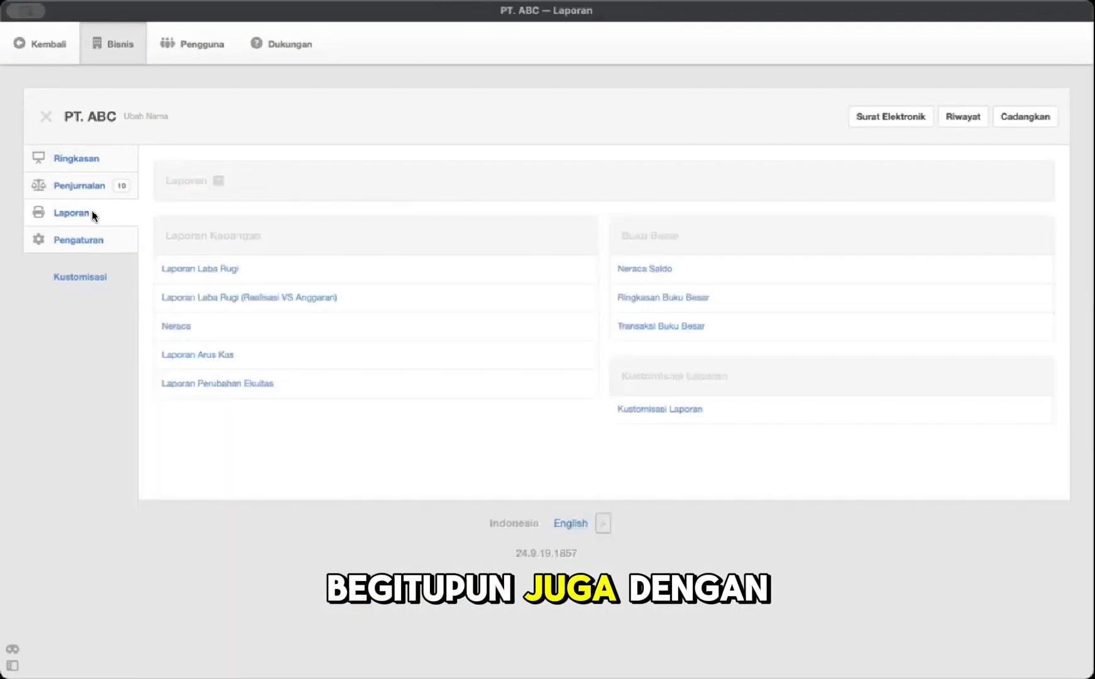
pyautogui.click(168, 325)
pyautogui.click(567, 336)
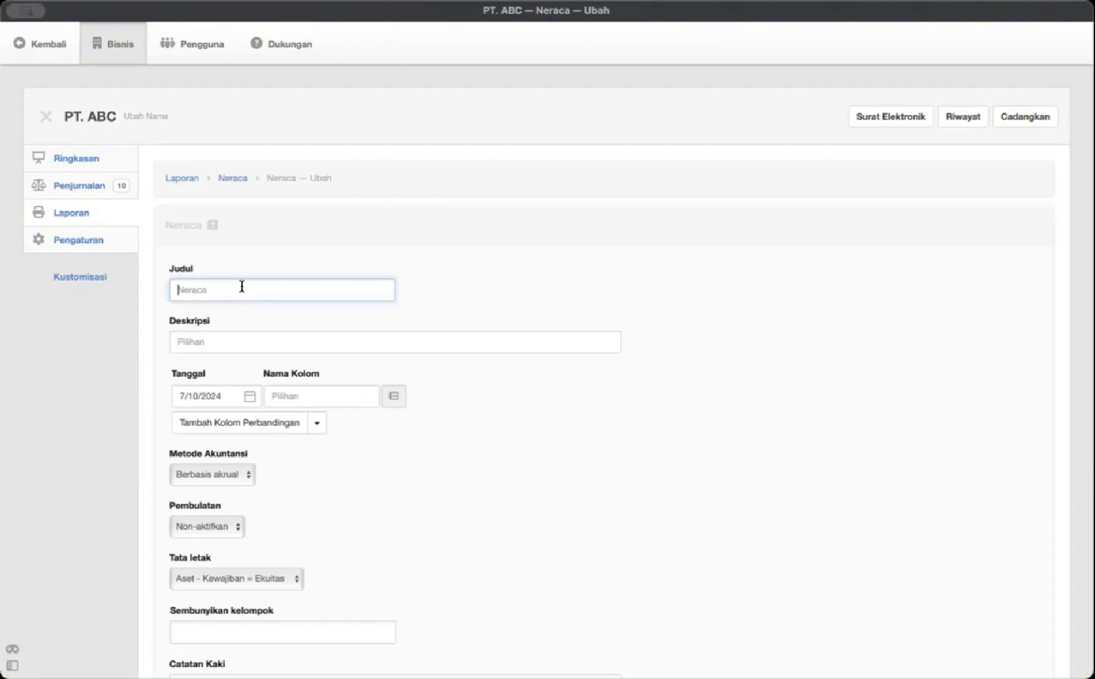
# Step: Title the new balance sheet report "Neraca Februari 2024" and set its date to 1/2/2024
pyautogui.write('Neraca Feb')
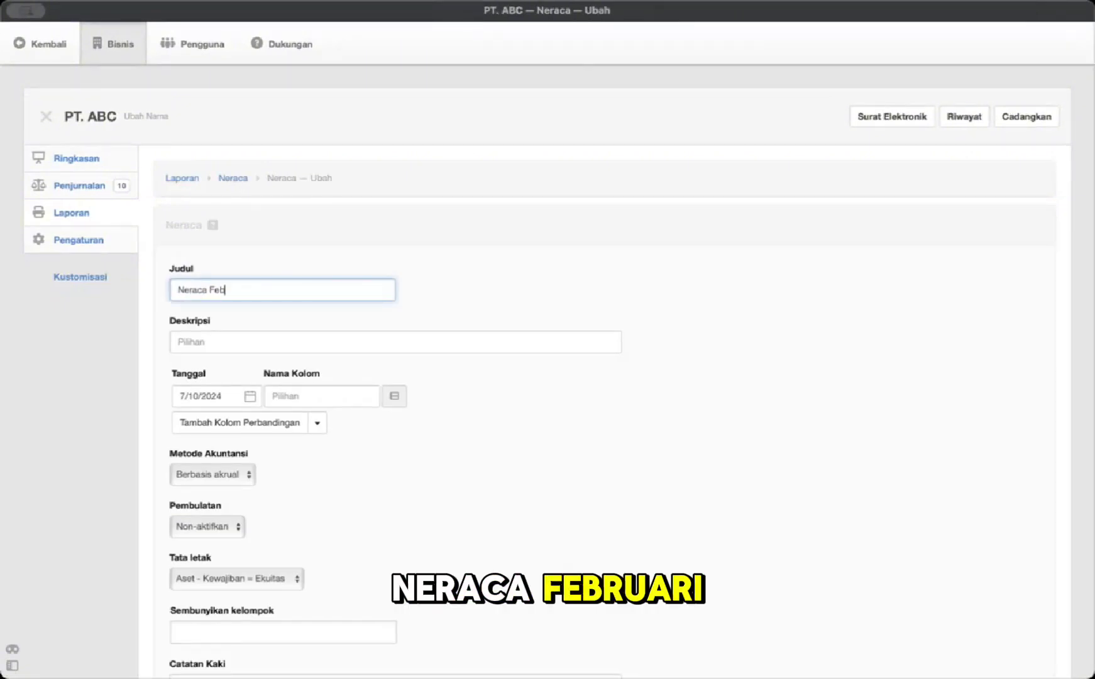
pyautogui.write('ruari 2024')
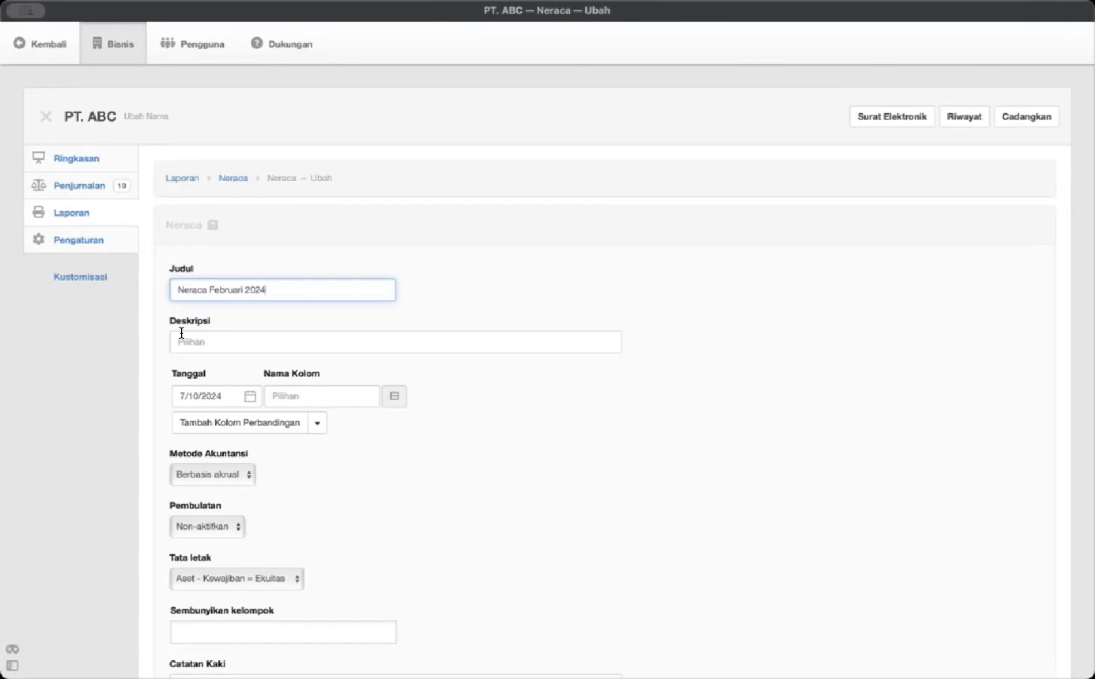
pyautogui.scroll(-3, 228, 363)
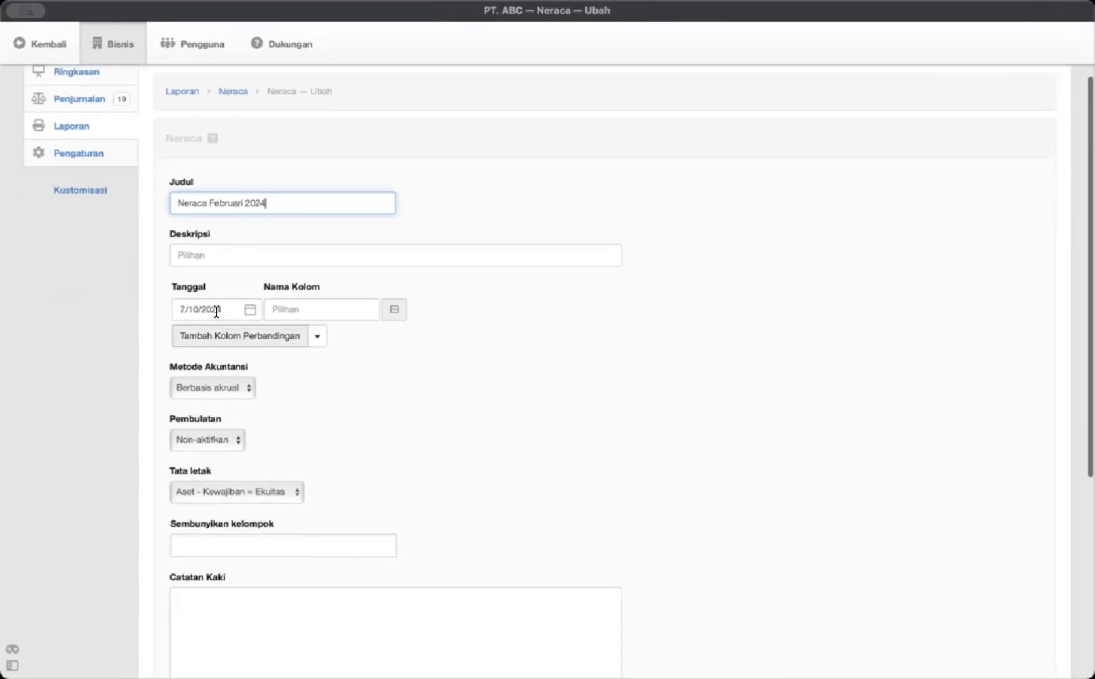
pyautogui.click(216, 310)
pyautogui.click(246, 341)
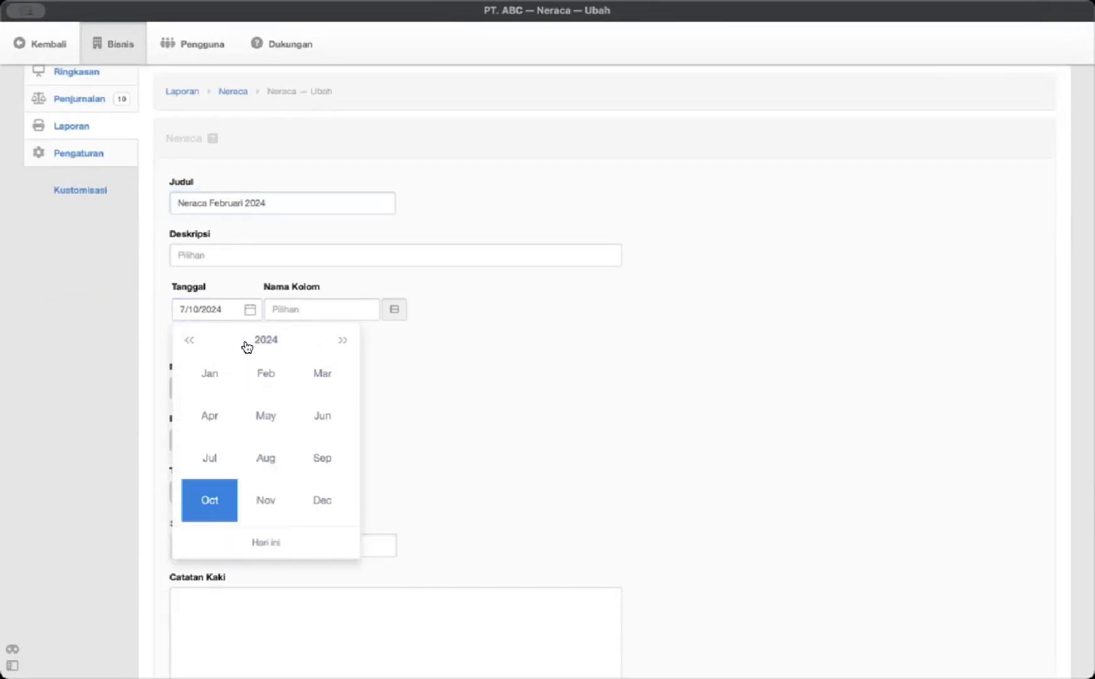
pyautogui.click(263, 374)
pyautogui.click(265, 388)
# Step: Set the balance sheet's Pembulatan option to Aktifkan, generate the report and look it over
pyautogui.scroll(-10, 372, 391)
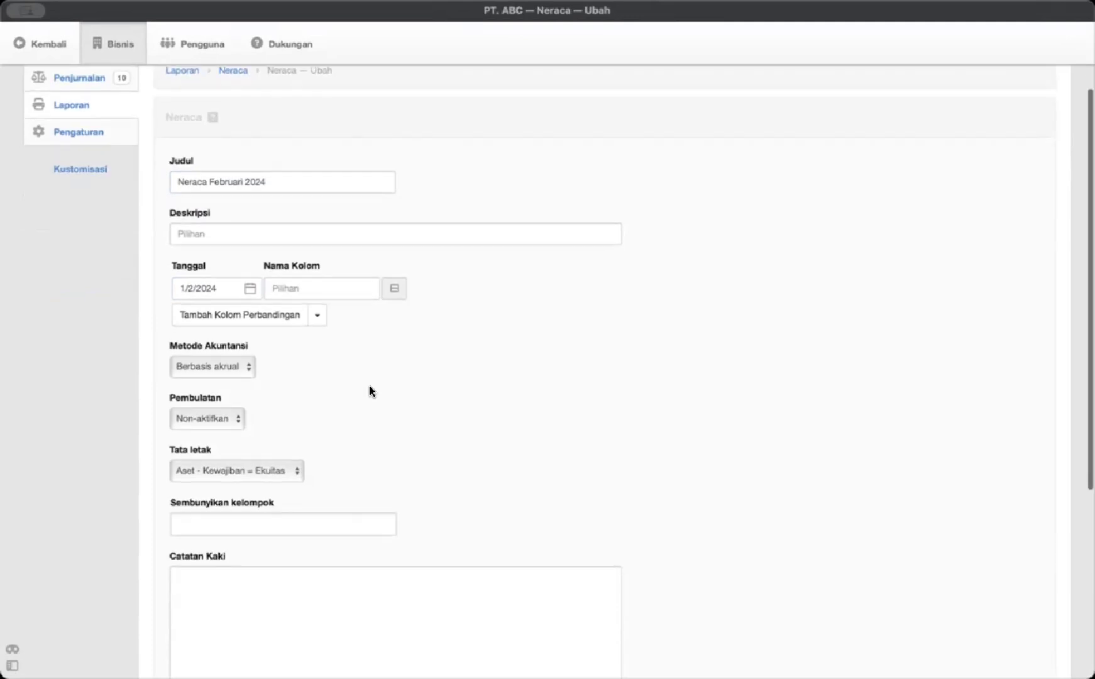
pyautogui.click(220, 112)
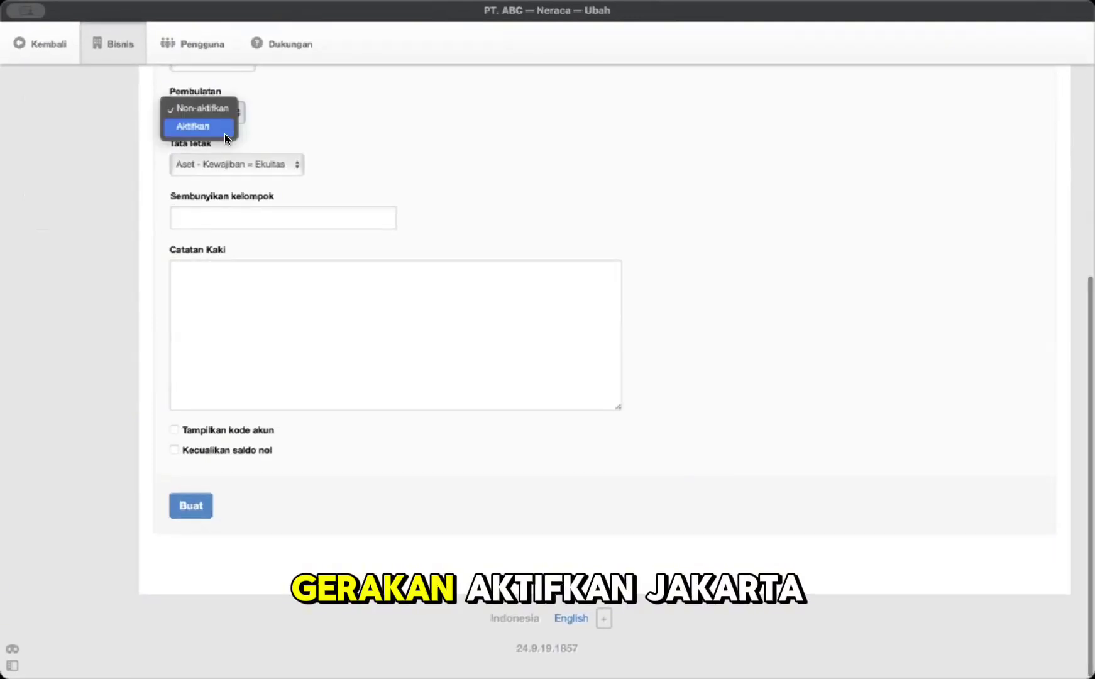
pyautogui.click(211, 127)
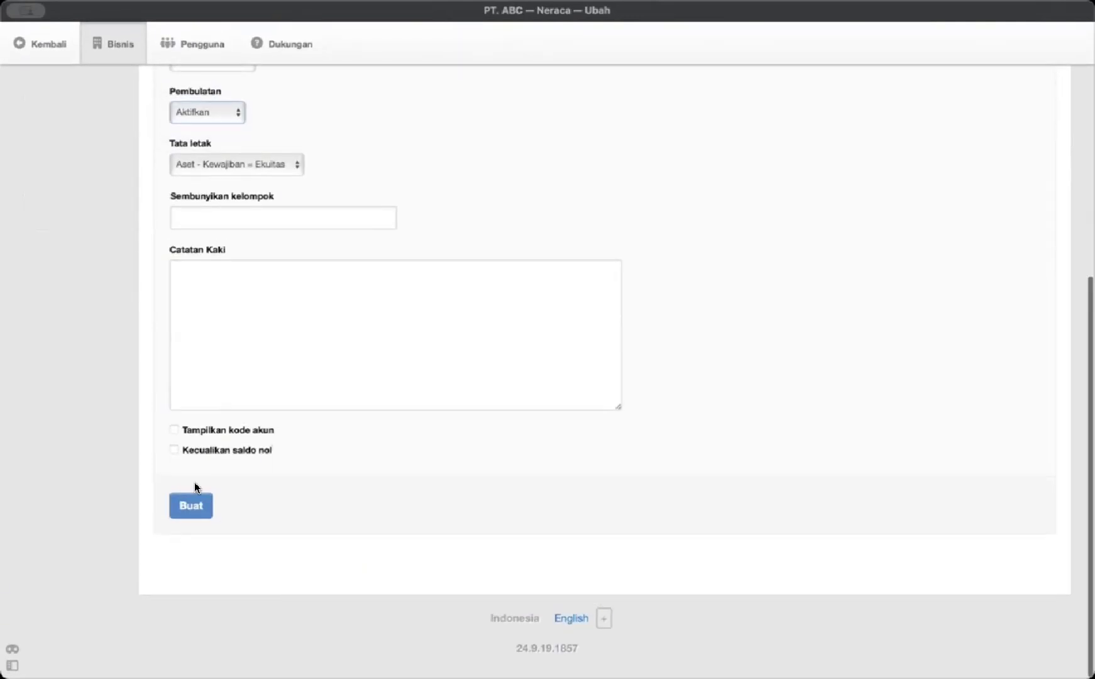
pyautogui.click(192, 505)
pyautogui.scroll(-5, 452, 391)
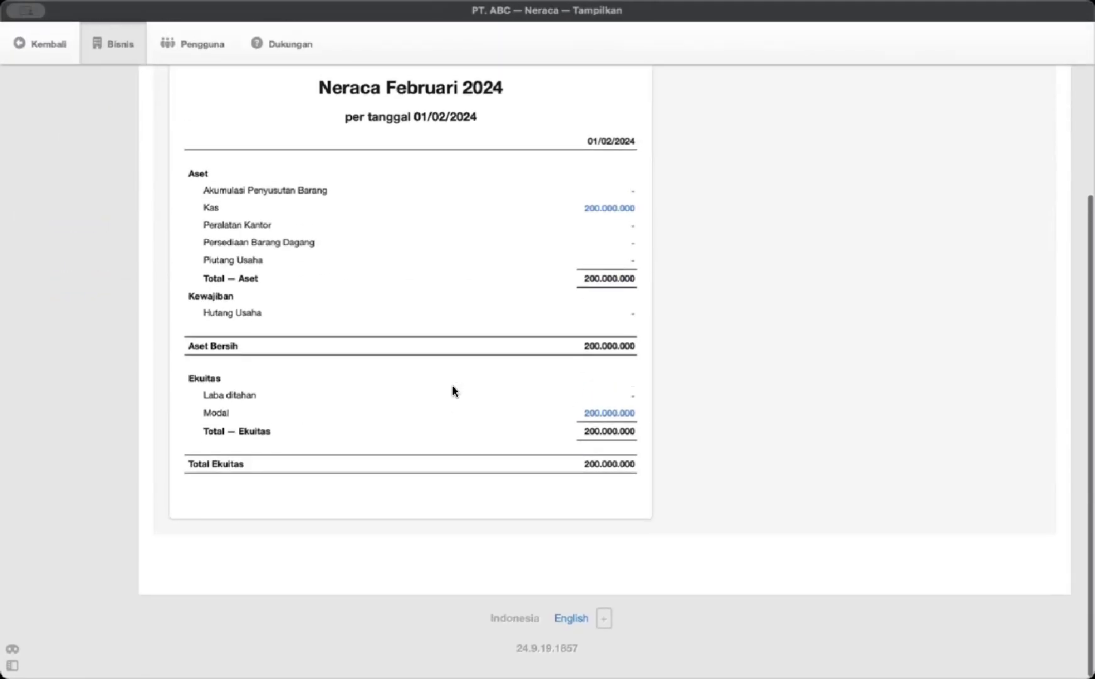
pyautogui.scroll(2, 453, 390)
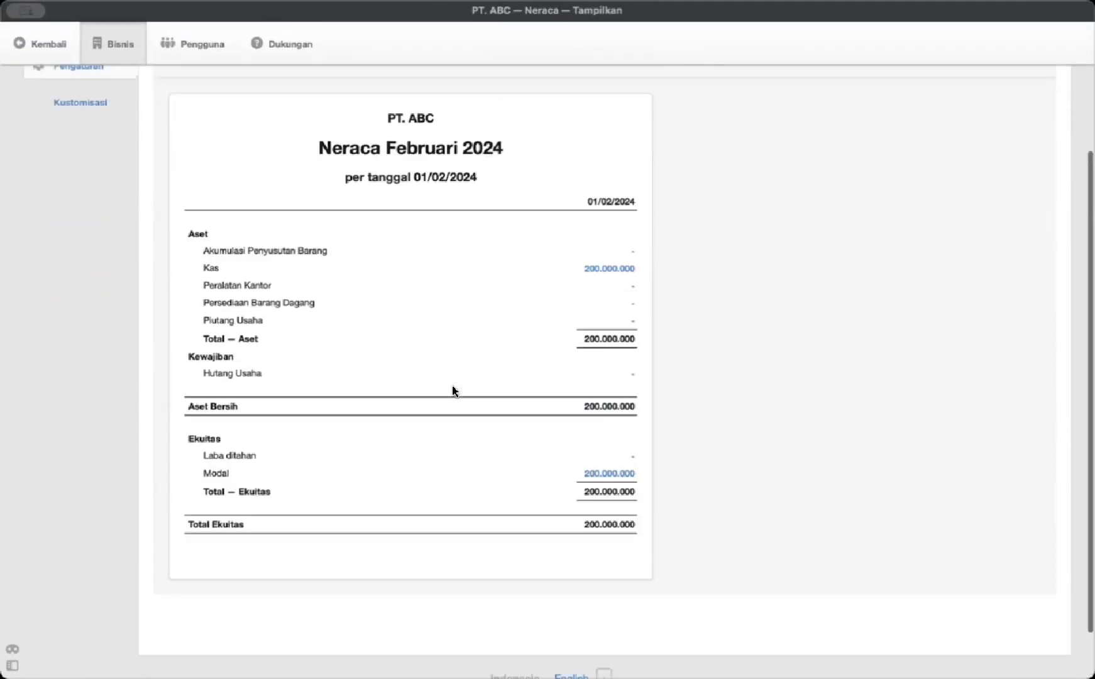
pyautogui.scroll(-1, 550, 352)
pyautogui.scroll(4, 478, 353)
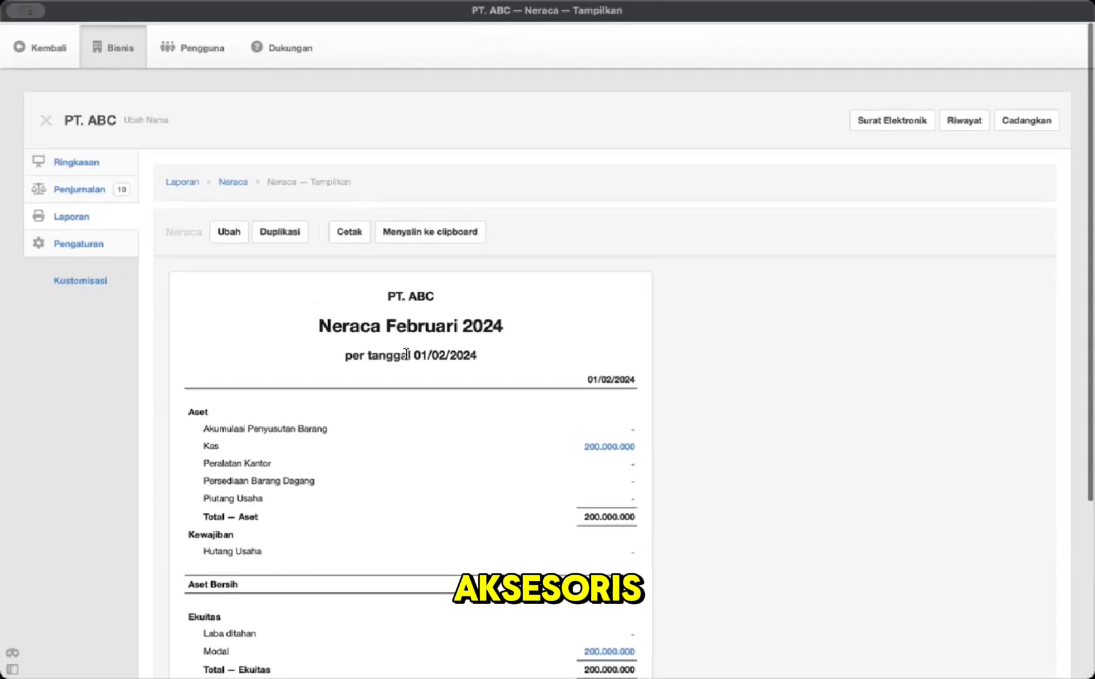
pyautogui.scroll(-4, 406, 354)
pyautogui.scroll(4, 406, 354)
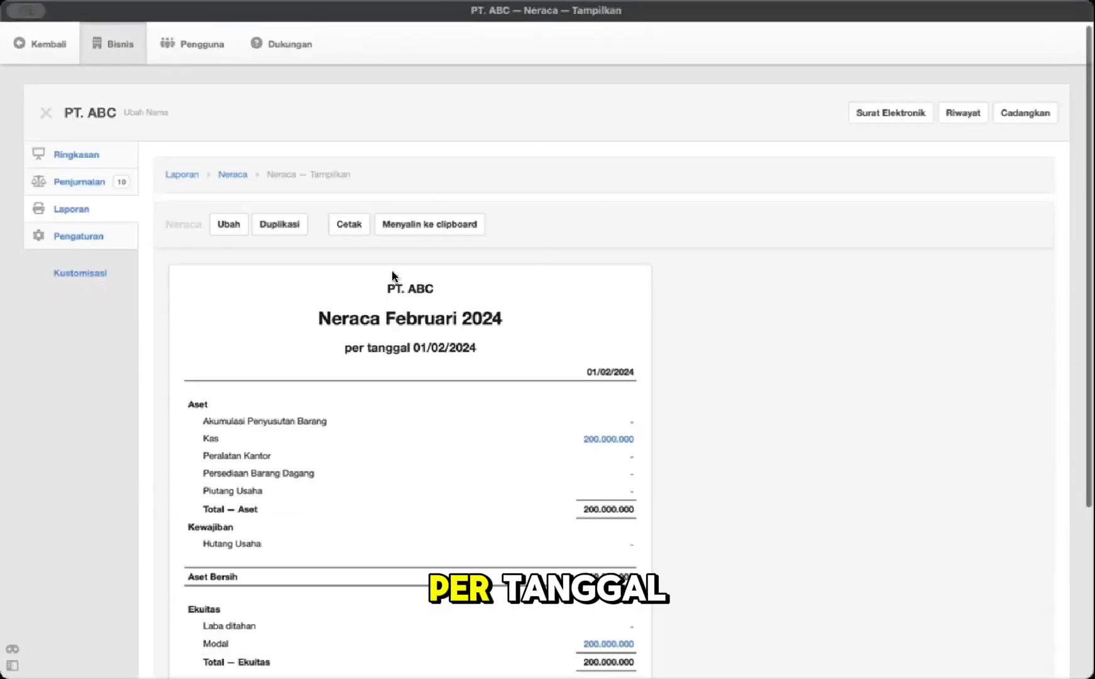
# Step: Change the balance sheet's date to 29/2/2024, save the update and review the asset, liability and equity figures
pyautogui.click(228, 224)
pyautogui.scroll(-3, 218, 343)
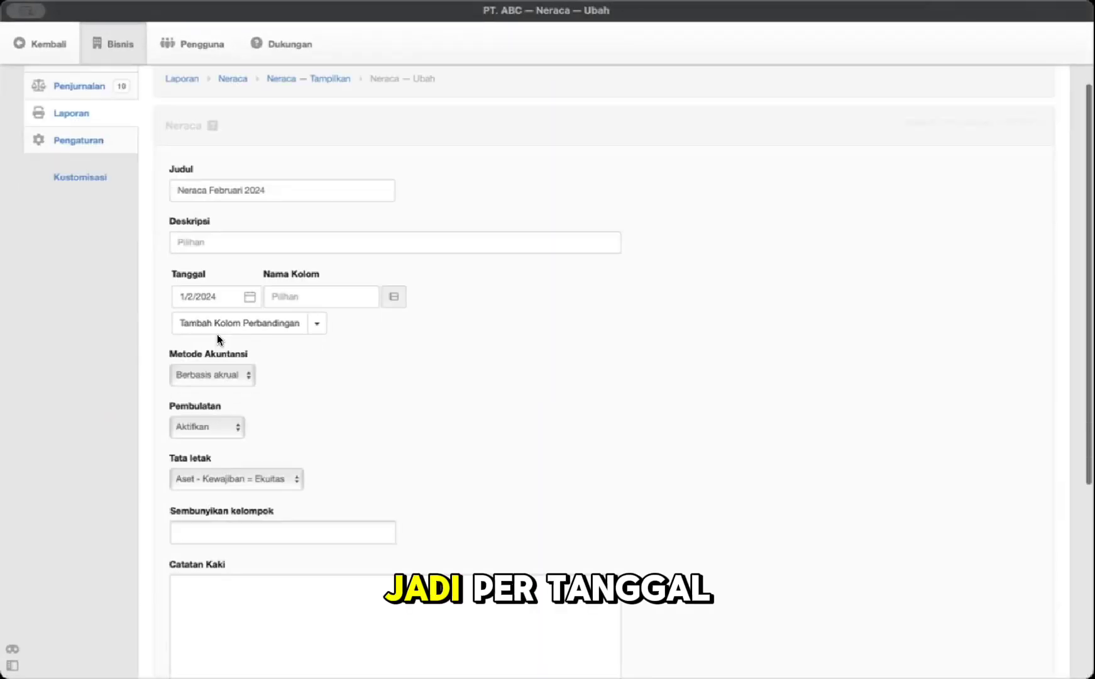
pyautogui.click(216, 296)
pyautogui.scroll(-1, 277, 410)
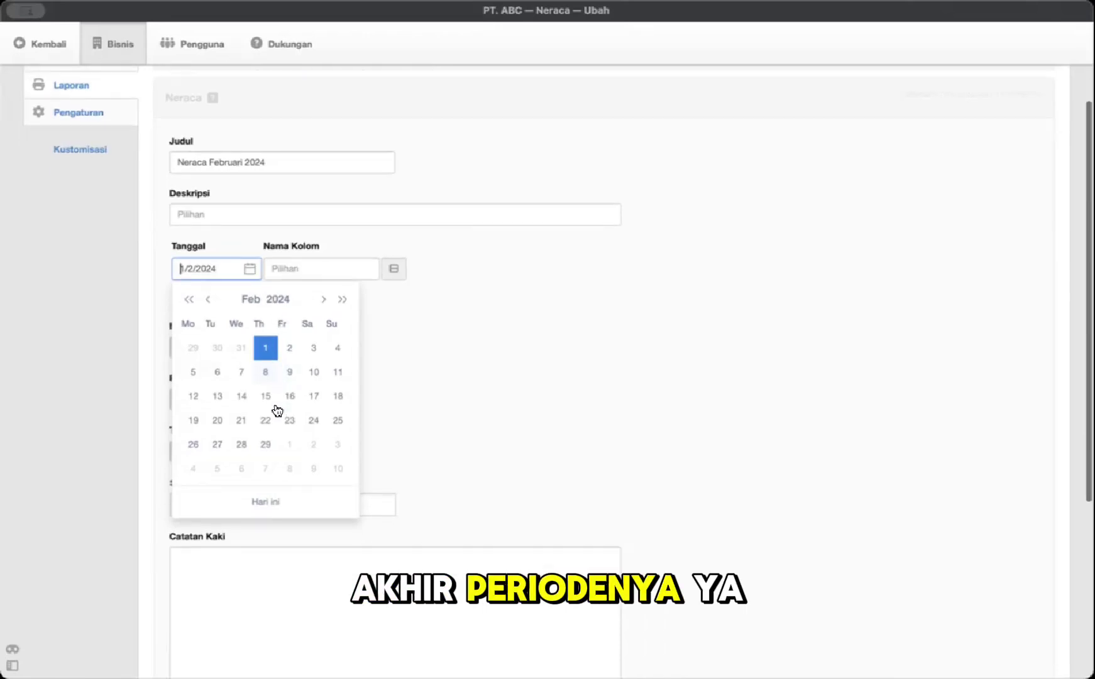
pyautogui.click(265, 445)
pyautogui.scroll(-5, 377, 408)
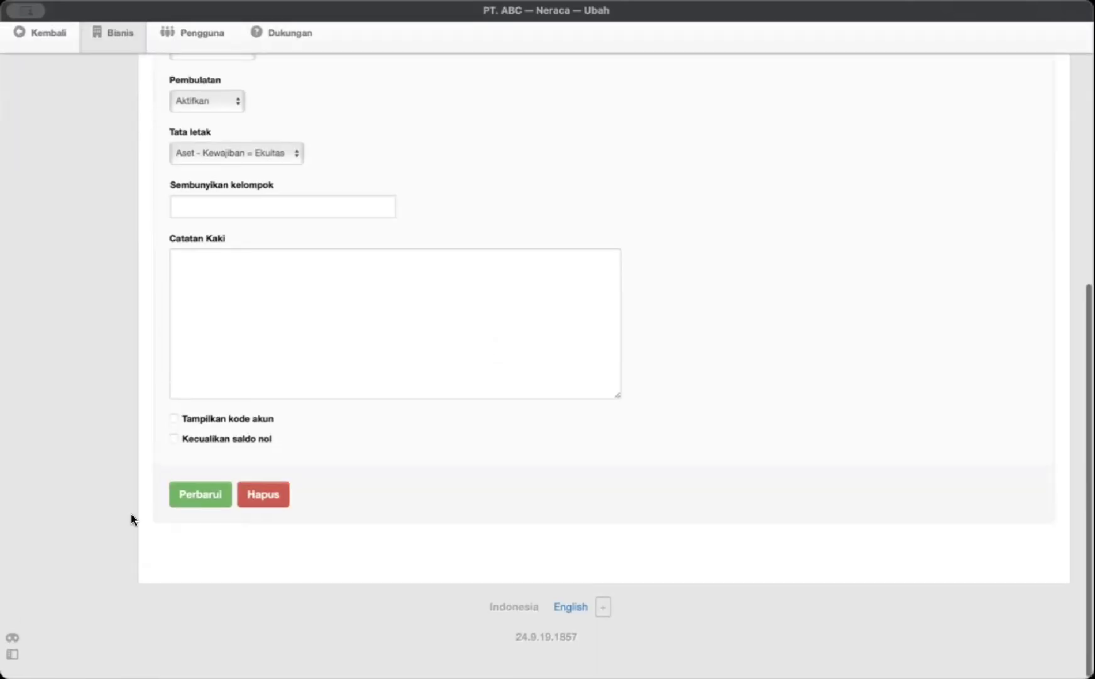
pyautogui.click(197, 500)
pyautogui.scroll(-4, 398, 430)
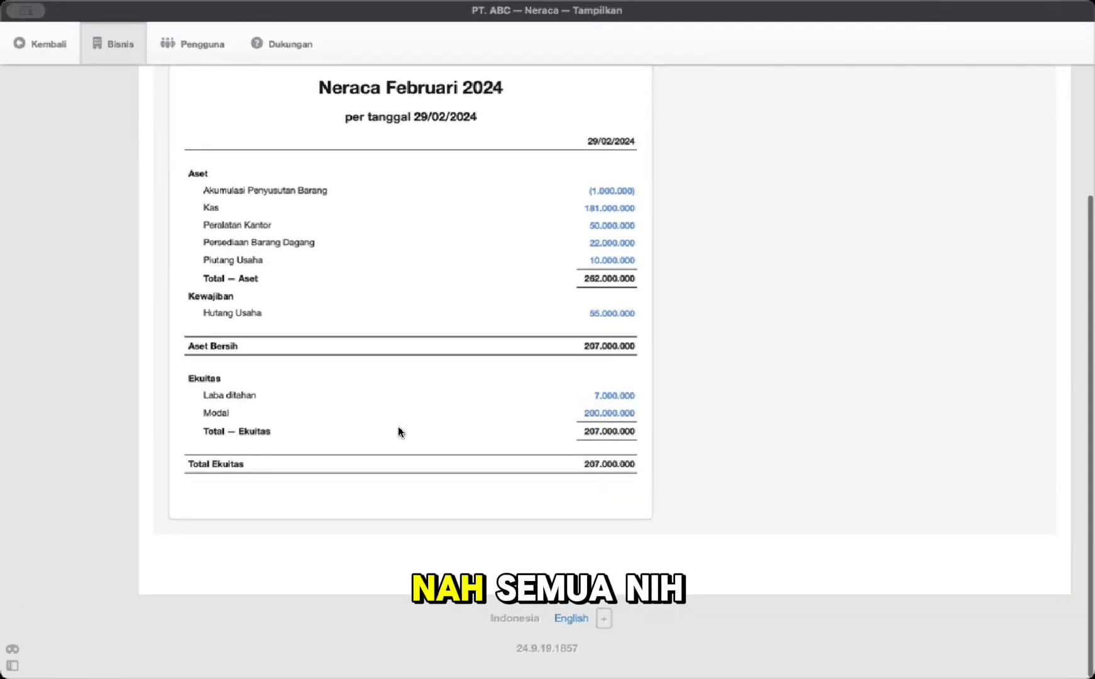
pyautogui.scroll(5, 423, 354)
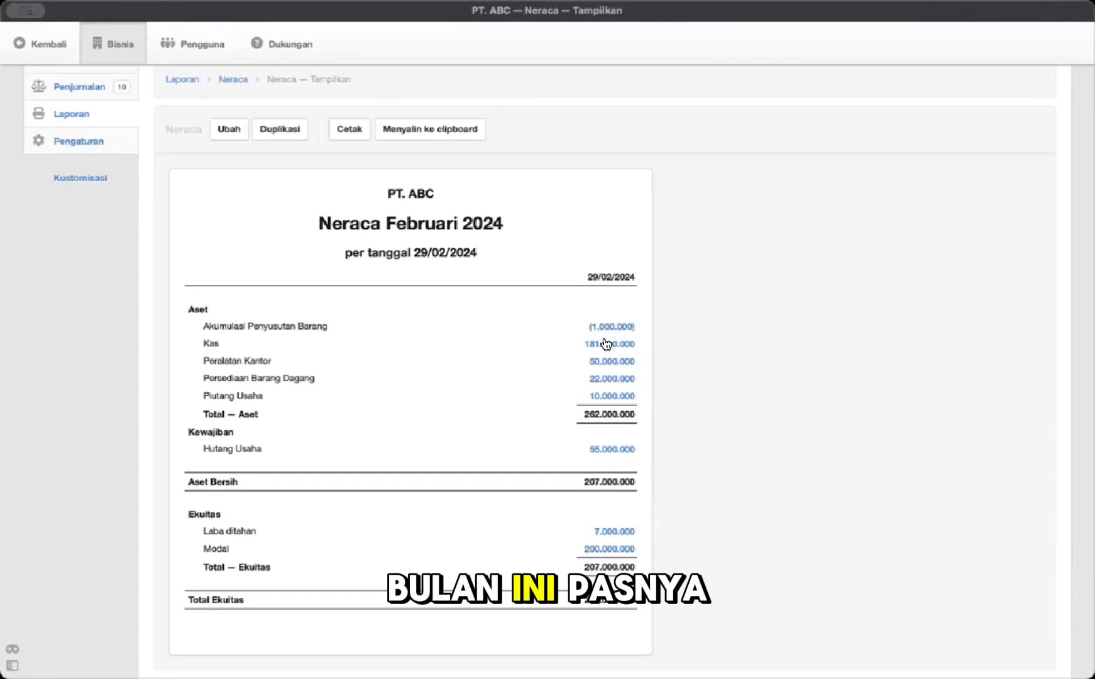
pyautogui.scroll(-3, 606, 490)
pyautogui.scroll(5, 566, 484)
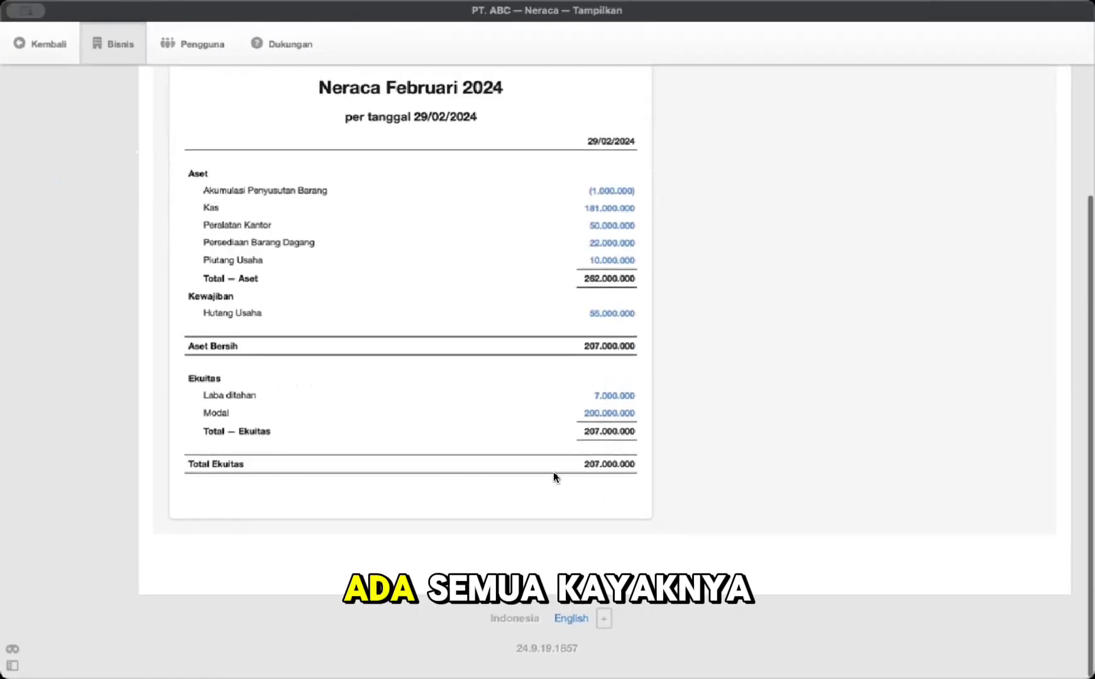
# Step: Start a new Laporan Perubahan Ekuitas report from PT. ABC's financial reports
pyautogui.click(74, 204)
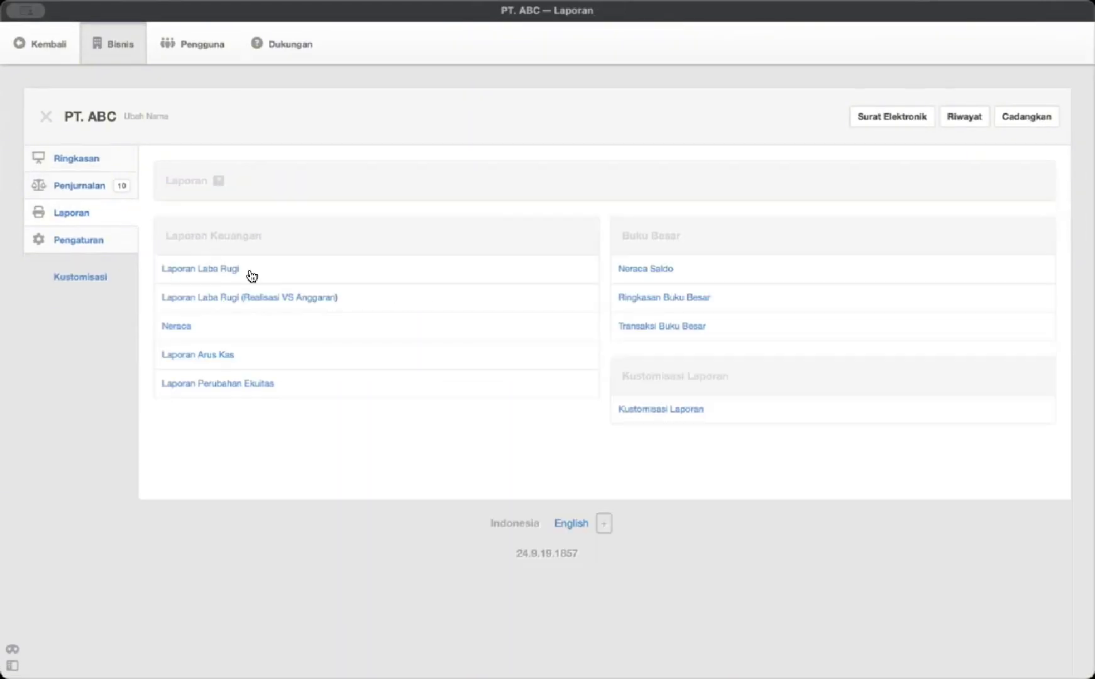
pyautogui.click(221, 355)
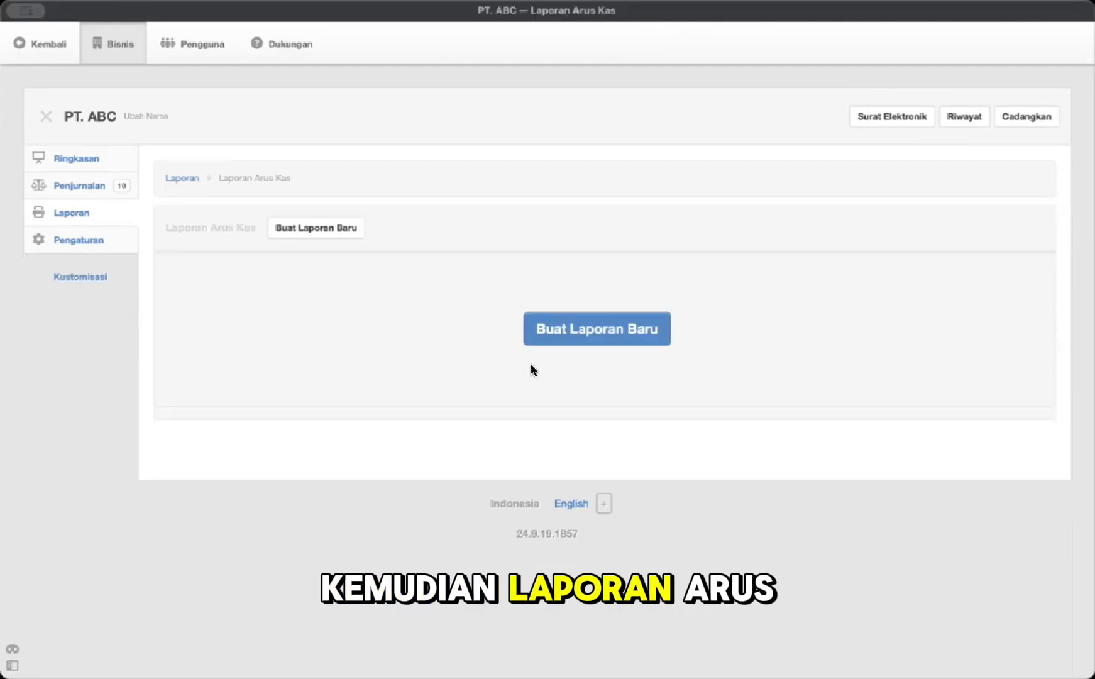
pyautogui.click(53, 45)
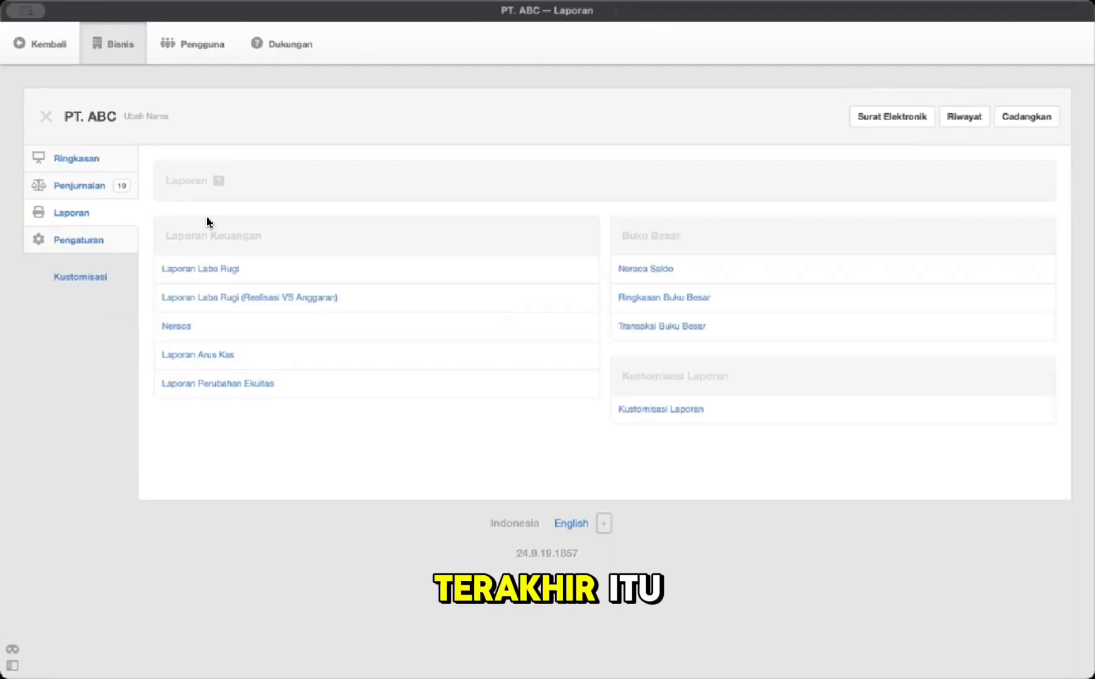
pyautogui.click(250, 380)
pyautogui.click(380, 237)
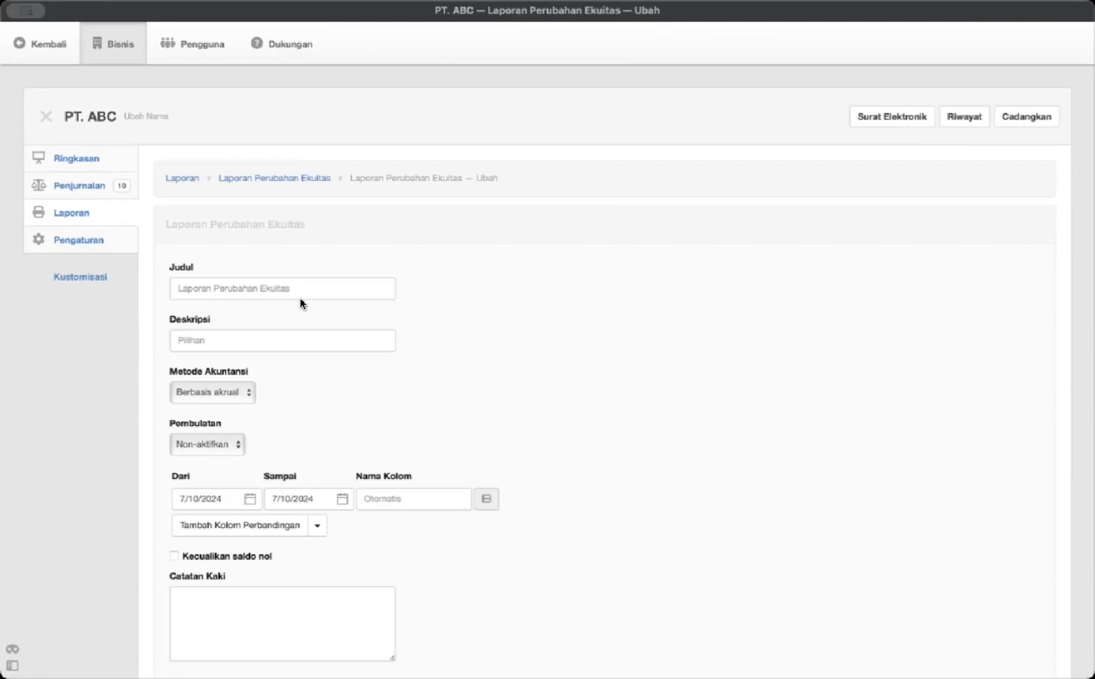
# Step: Title the equity report "Laporan perubahan ekuitas Februari 2024" and set its Pembulatan option to Aktifkan
pyautogui.click(289, 287)
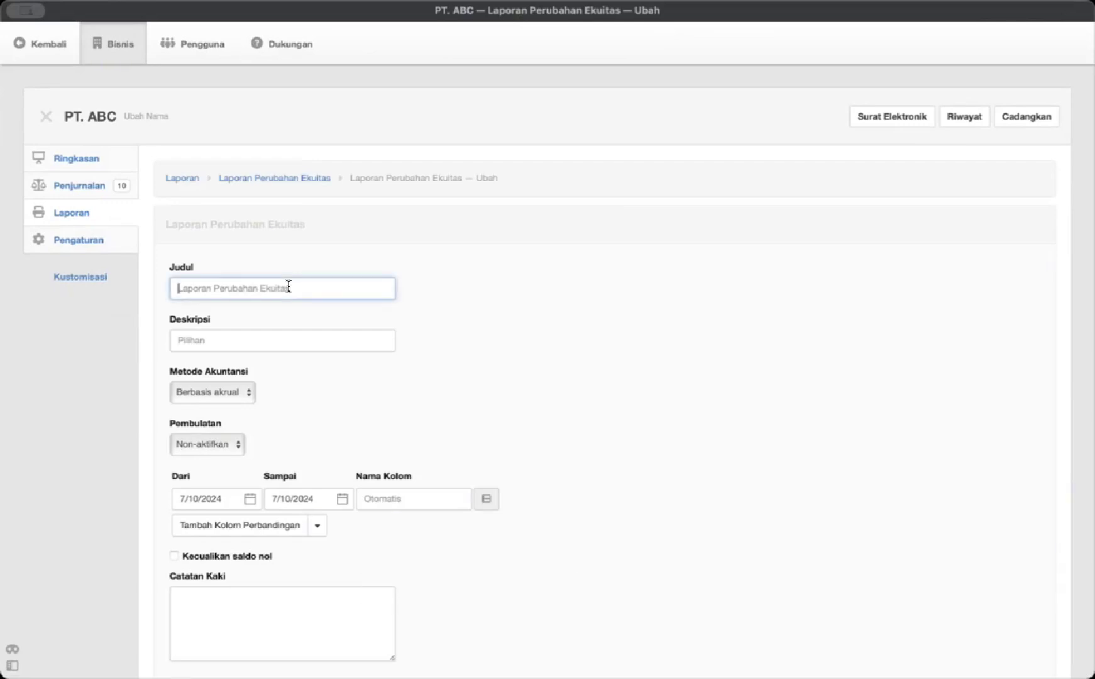
pyautogui.write('Laporan p')
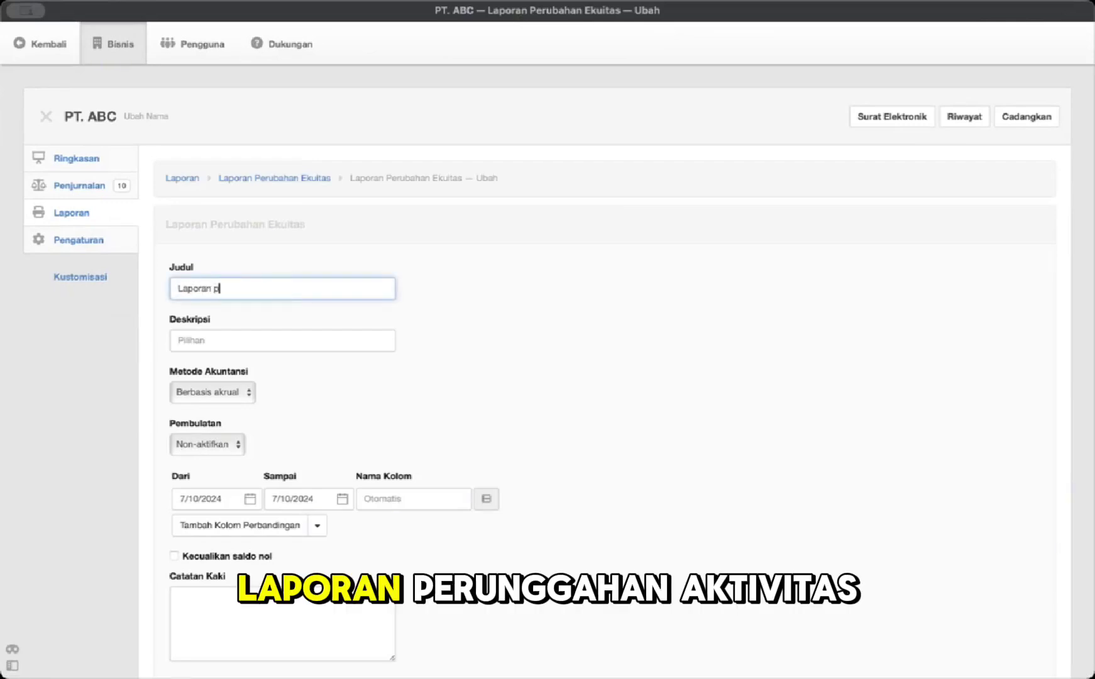
pyautogui.write('erubahan ek')
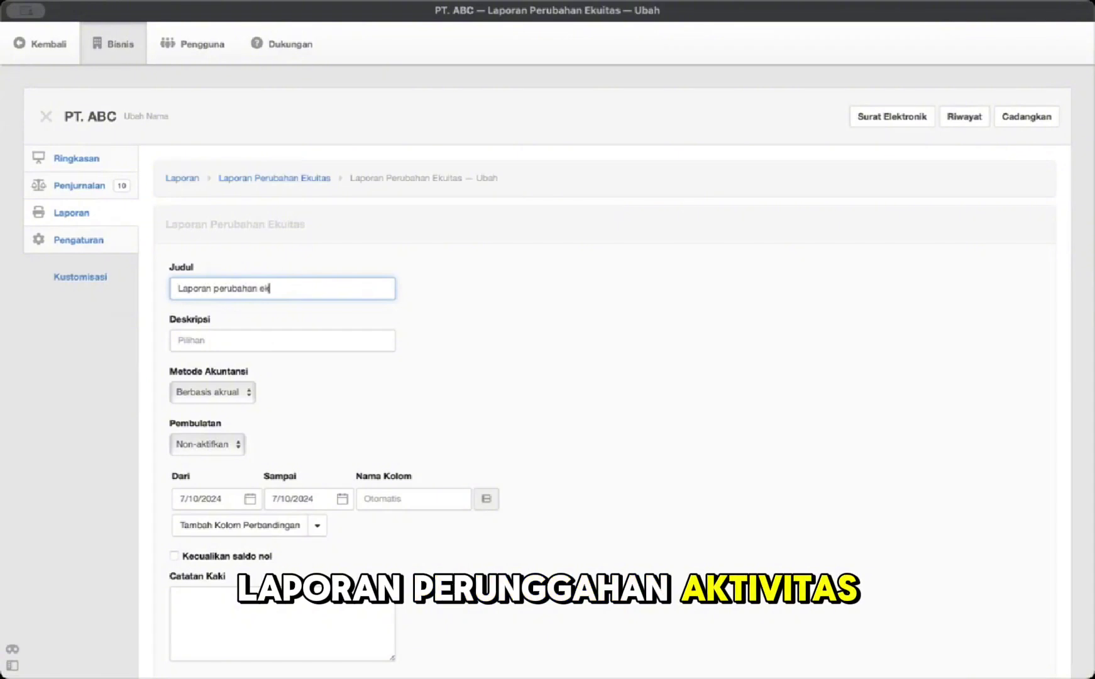
pyautogui.write('uitas Feb')
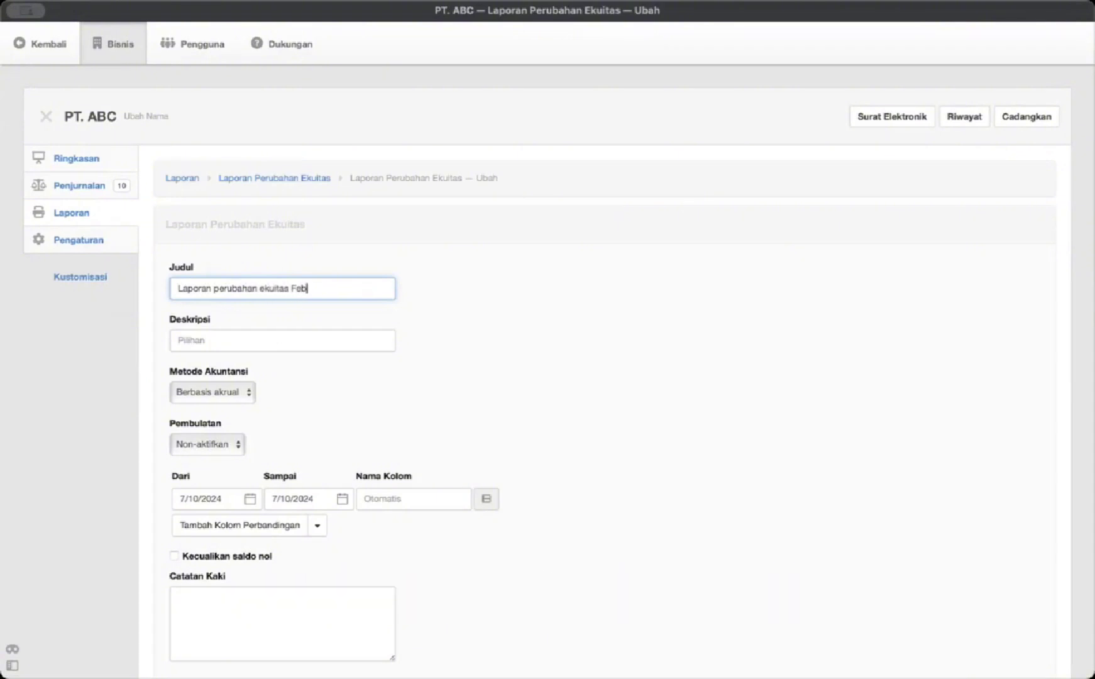
pyautogui.write('ruari 2024')
pyautogui.click(190, 451)
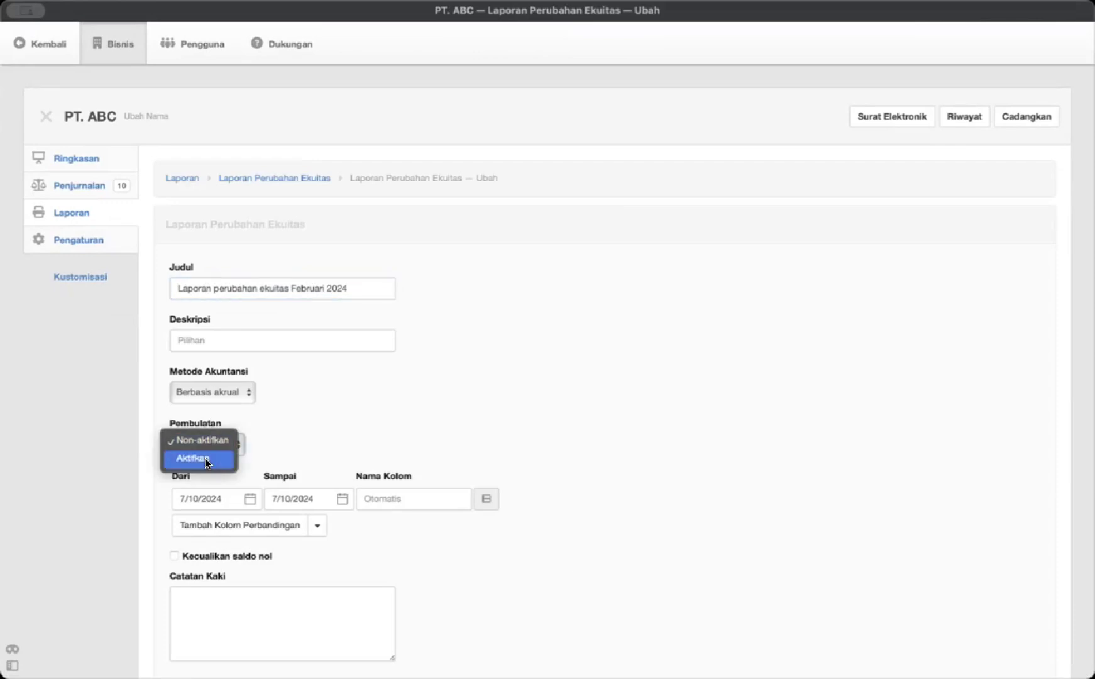
pyautogui.click(205, 458)
# Step: Set the equity report's period from 1/2/2024 to 29/2/2024 and generate the report
pyautogui.scroll(-1, 210, 457)
pyautogui.click(214, 464)
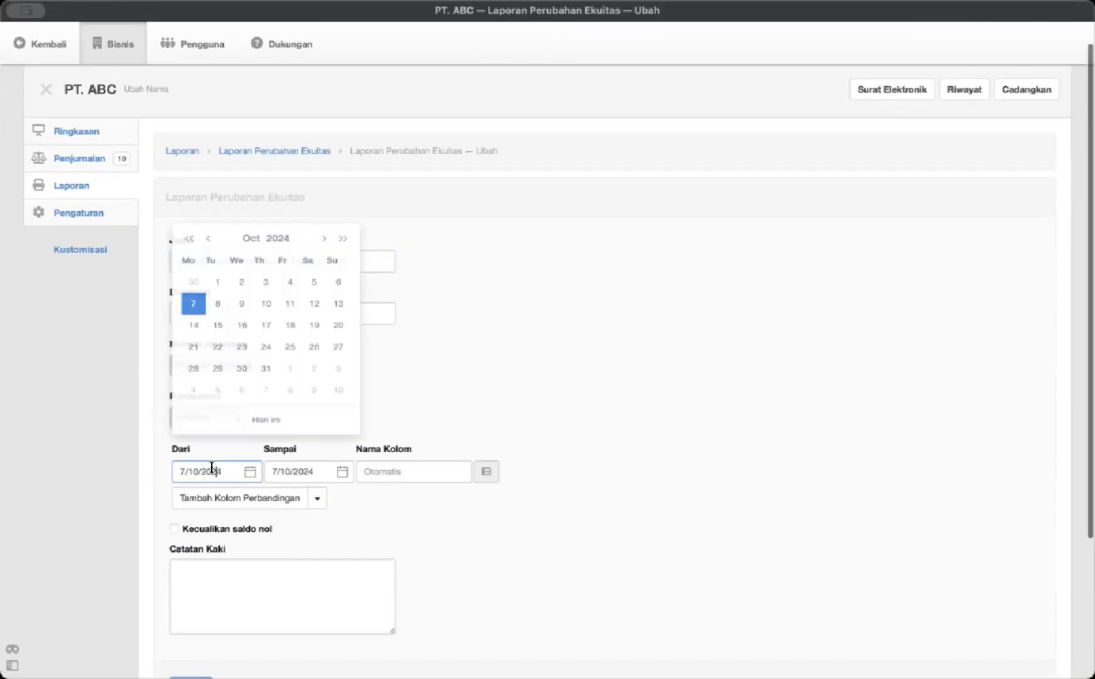
pyautogui.click(254, 240)
pyautogui.click(264, 276)
pyautogui.click(266, 289)
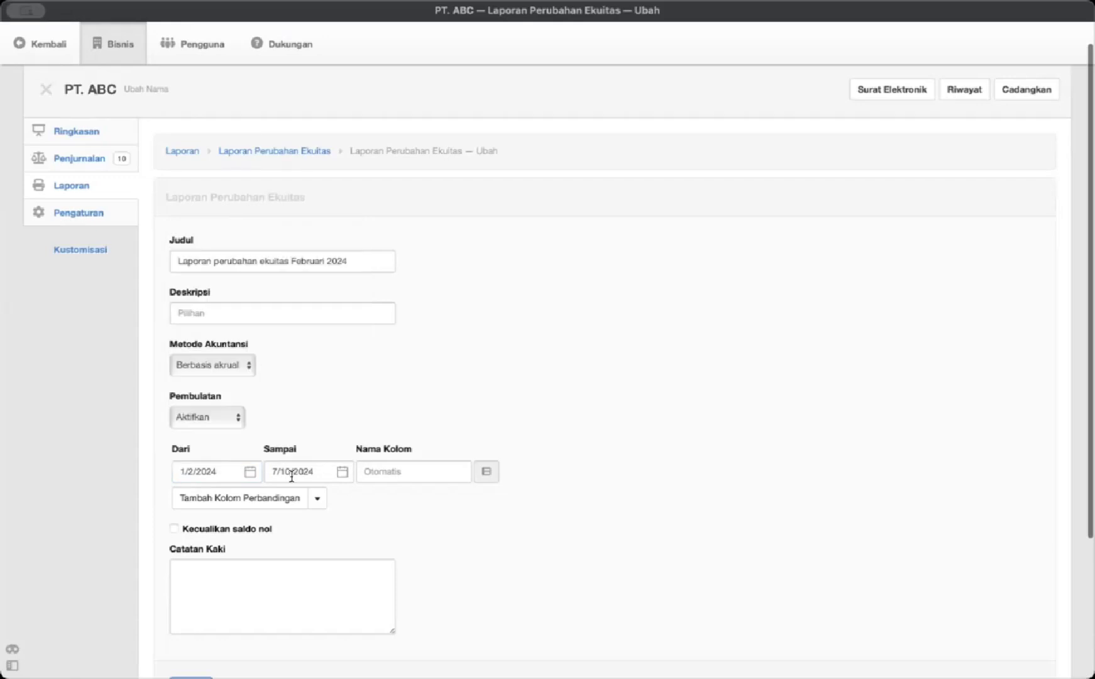
pyautogui.click(294, 472)
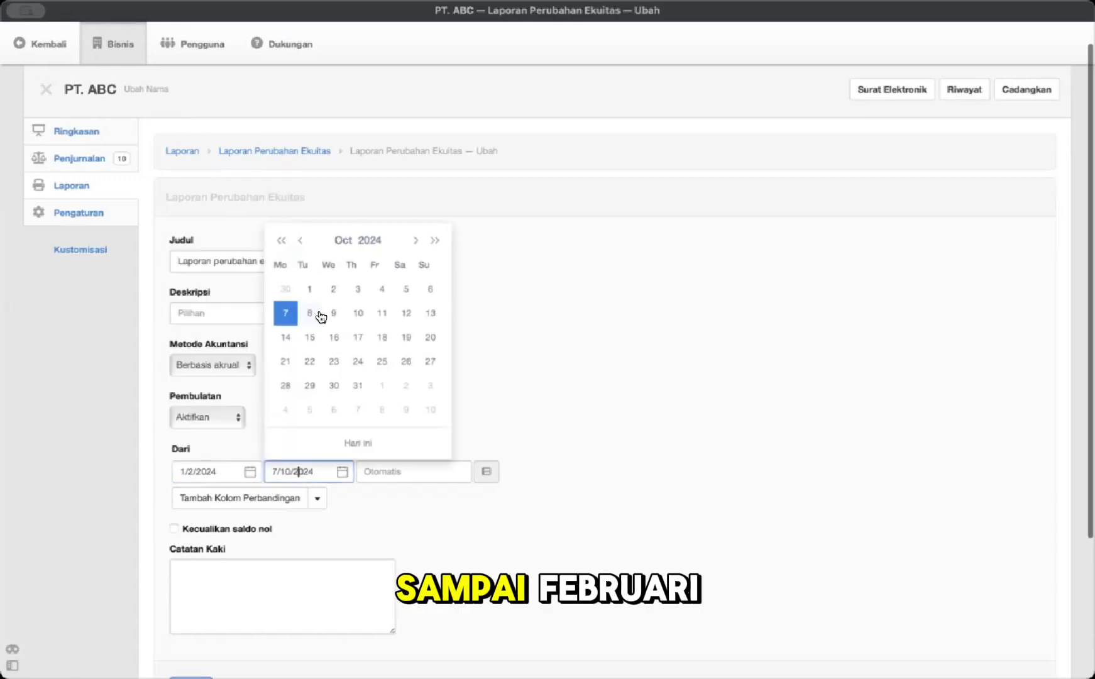
pyautogui.click(342, 240)
pyautogui.click(356, 274)
pyautogui.click(355, 387)
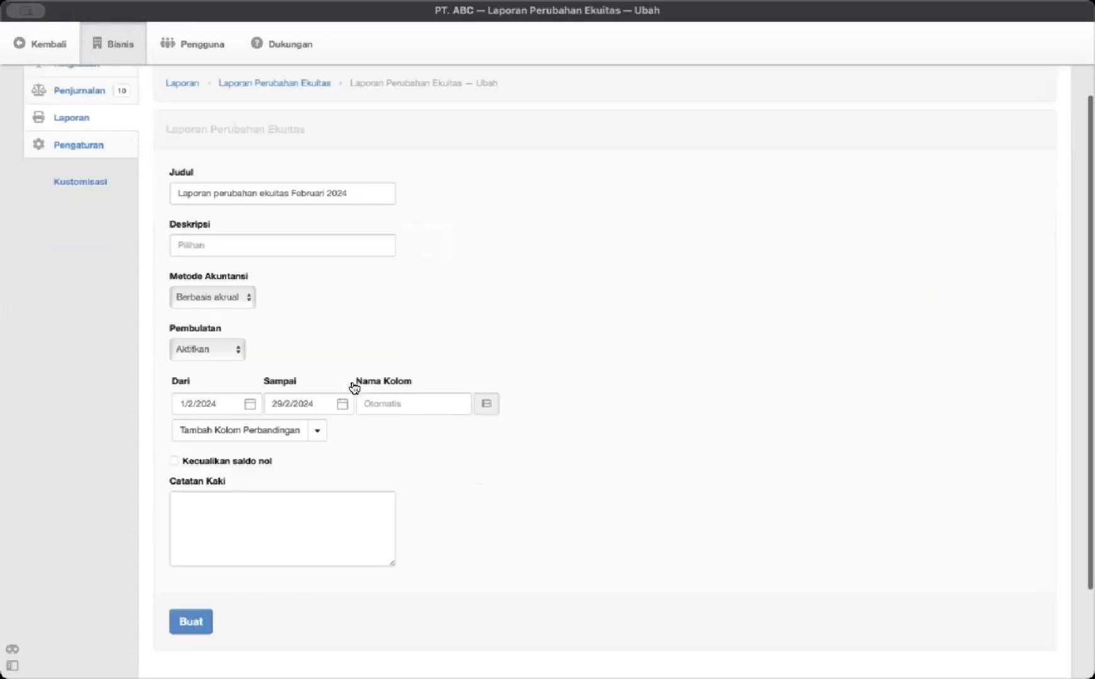
pyautogui.scroll(-3, 244, 508)
pyautogui.click(191, 506)
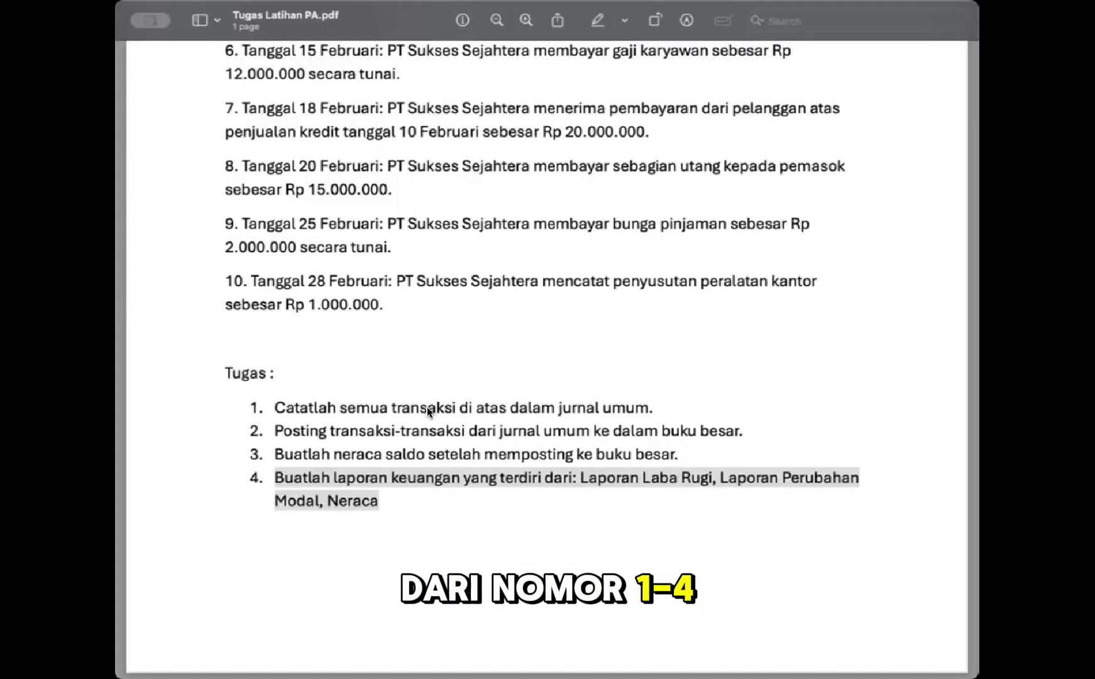
# Step: Look over the transactions and the four required tasks in Tugas Latihan PA.pdf
pyautogui.scroll(4, 427, 406)
pyautogui.scroll(-5, 427, 406)
pyautogui.scroll(1, 427, 406)
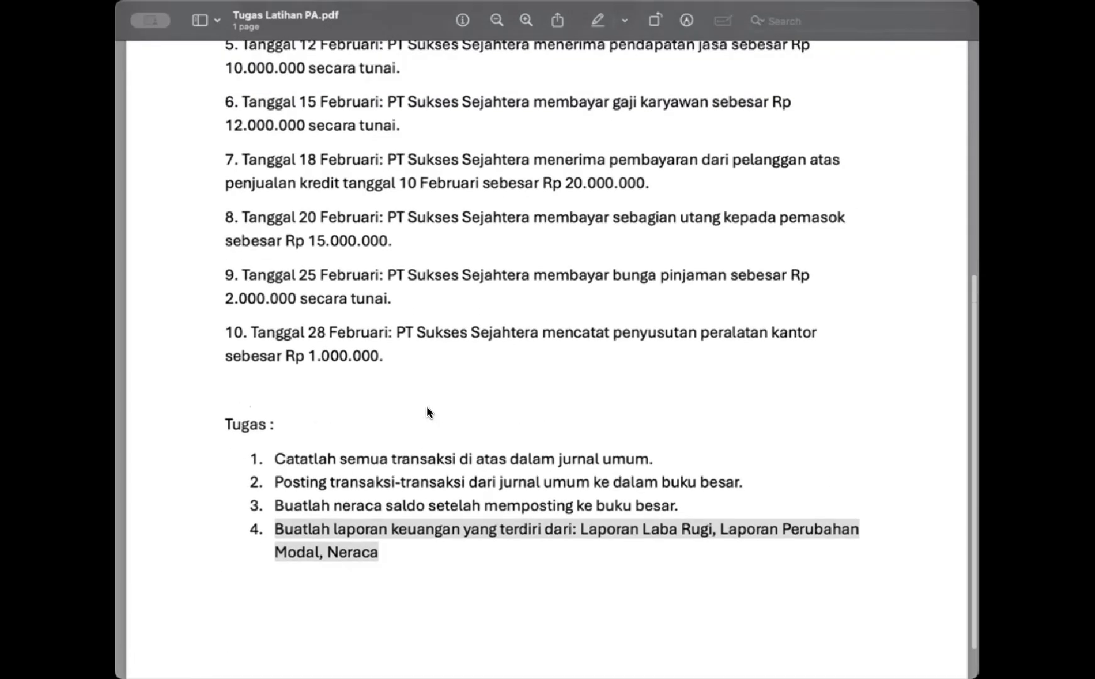
pyautogui.scroll(1, 427, 408)
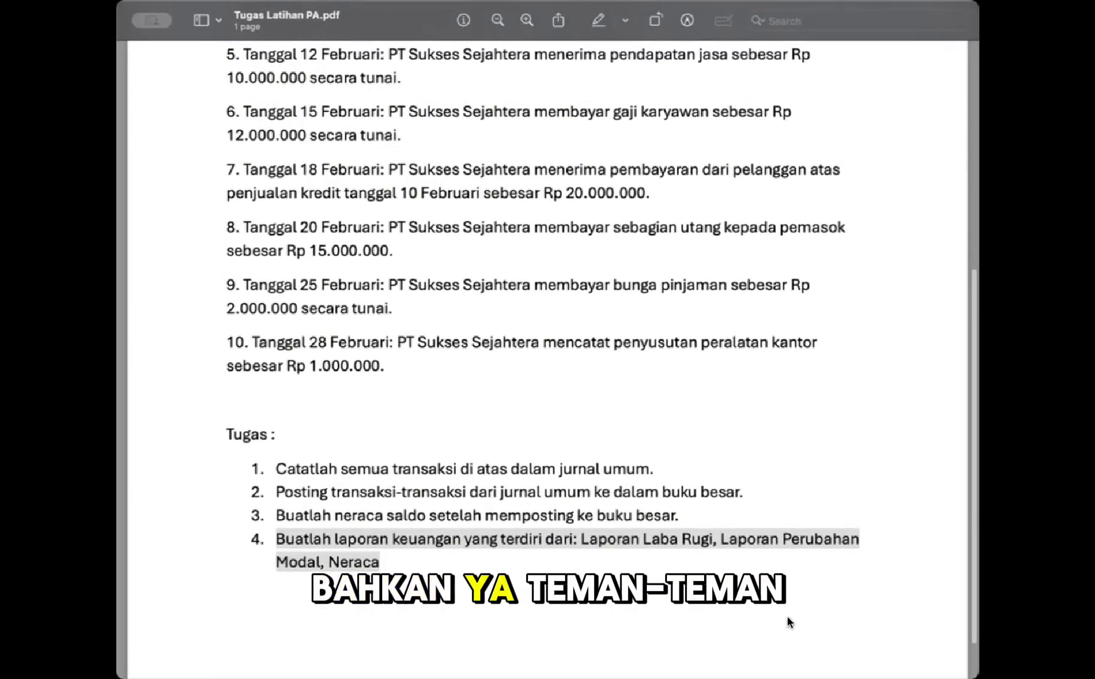